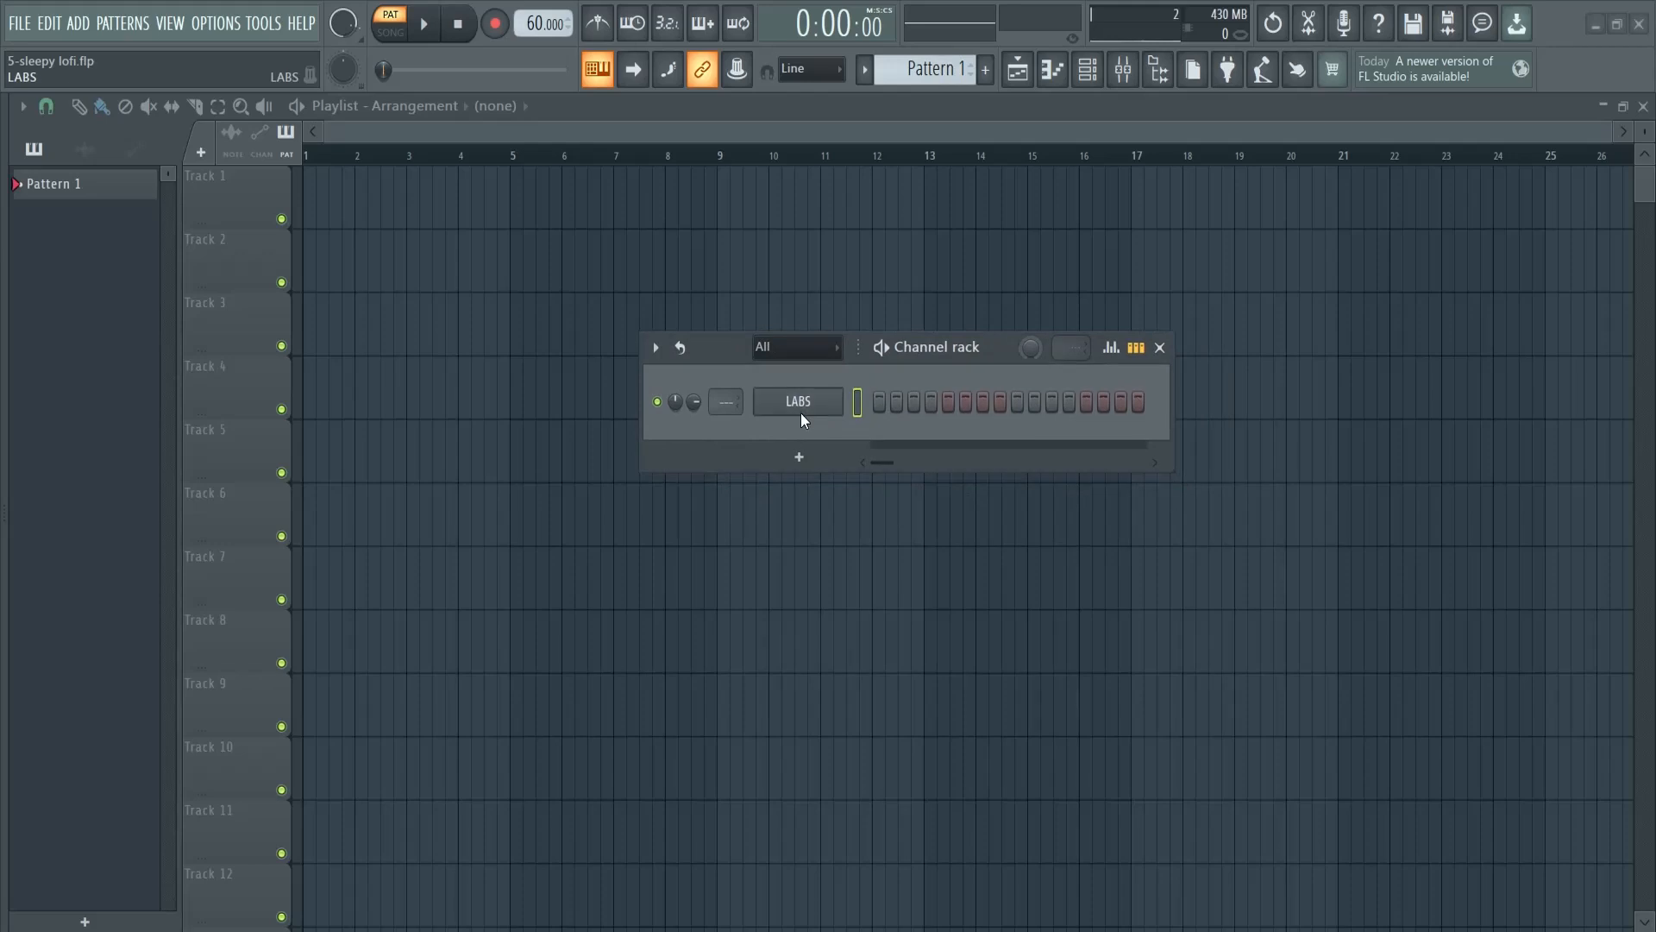
# - Open the LABS Soft Piano instrument and audition its sound with a couple of test notes
pyautogui.click(800, 413)
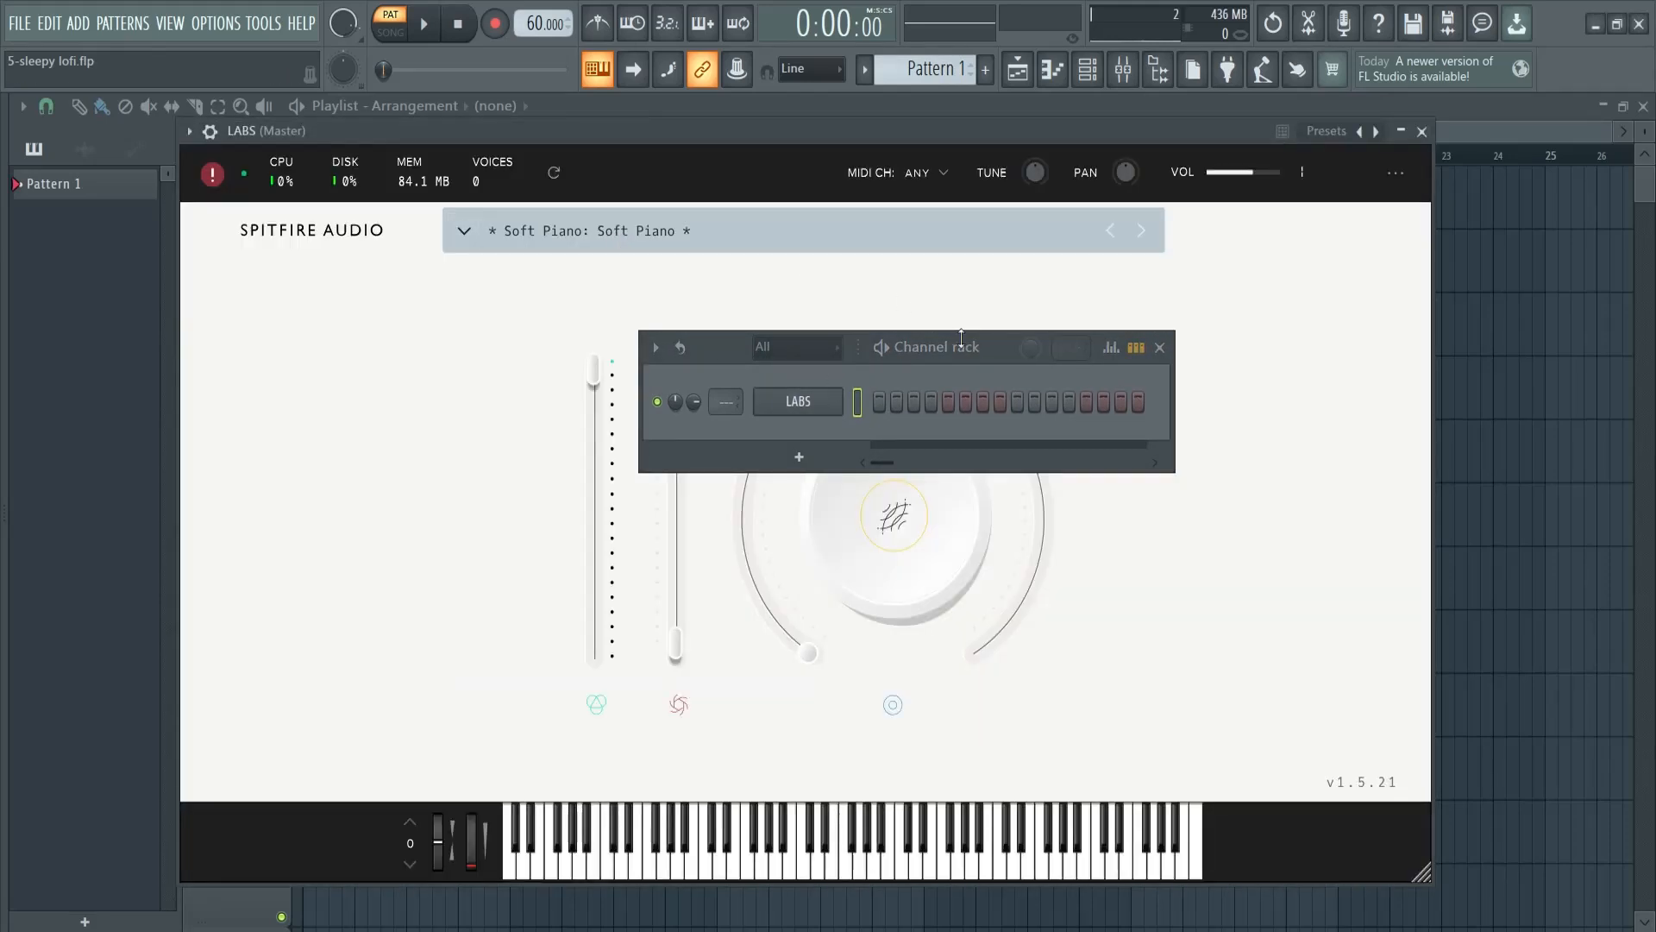
pyautogui.moveTo(961, 337); pyautogui.dragTo(1194, 388)
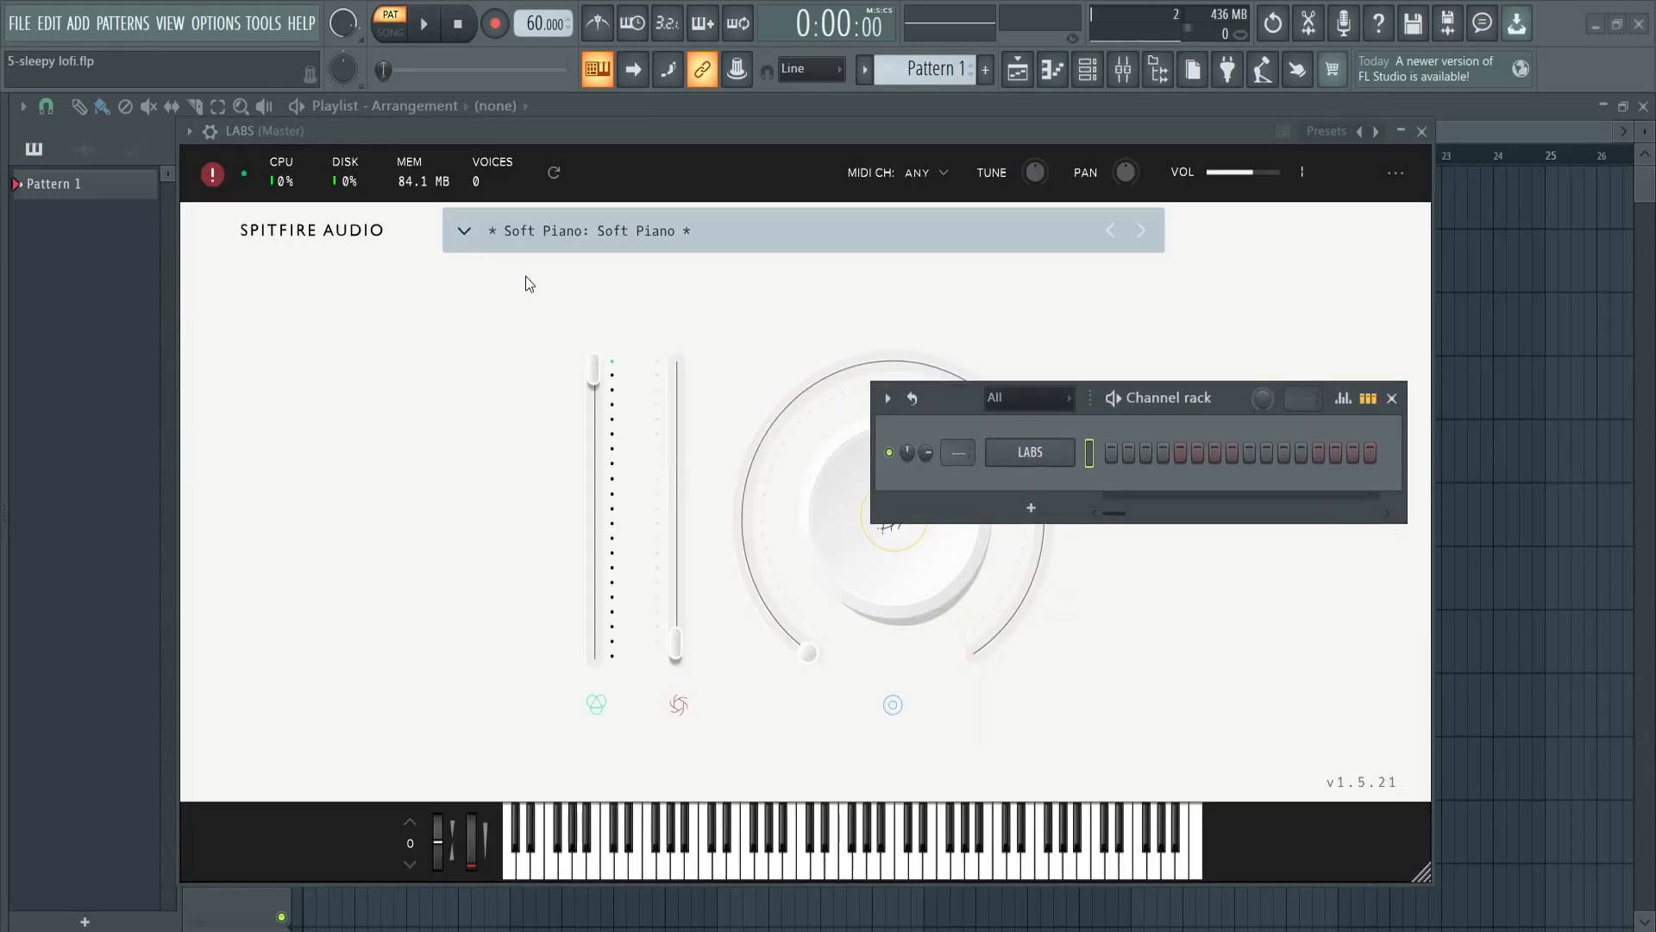
pyautogui.click(1026, 516)
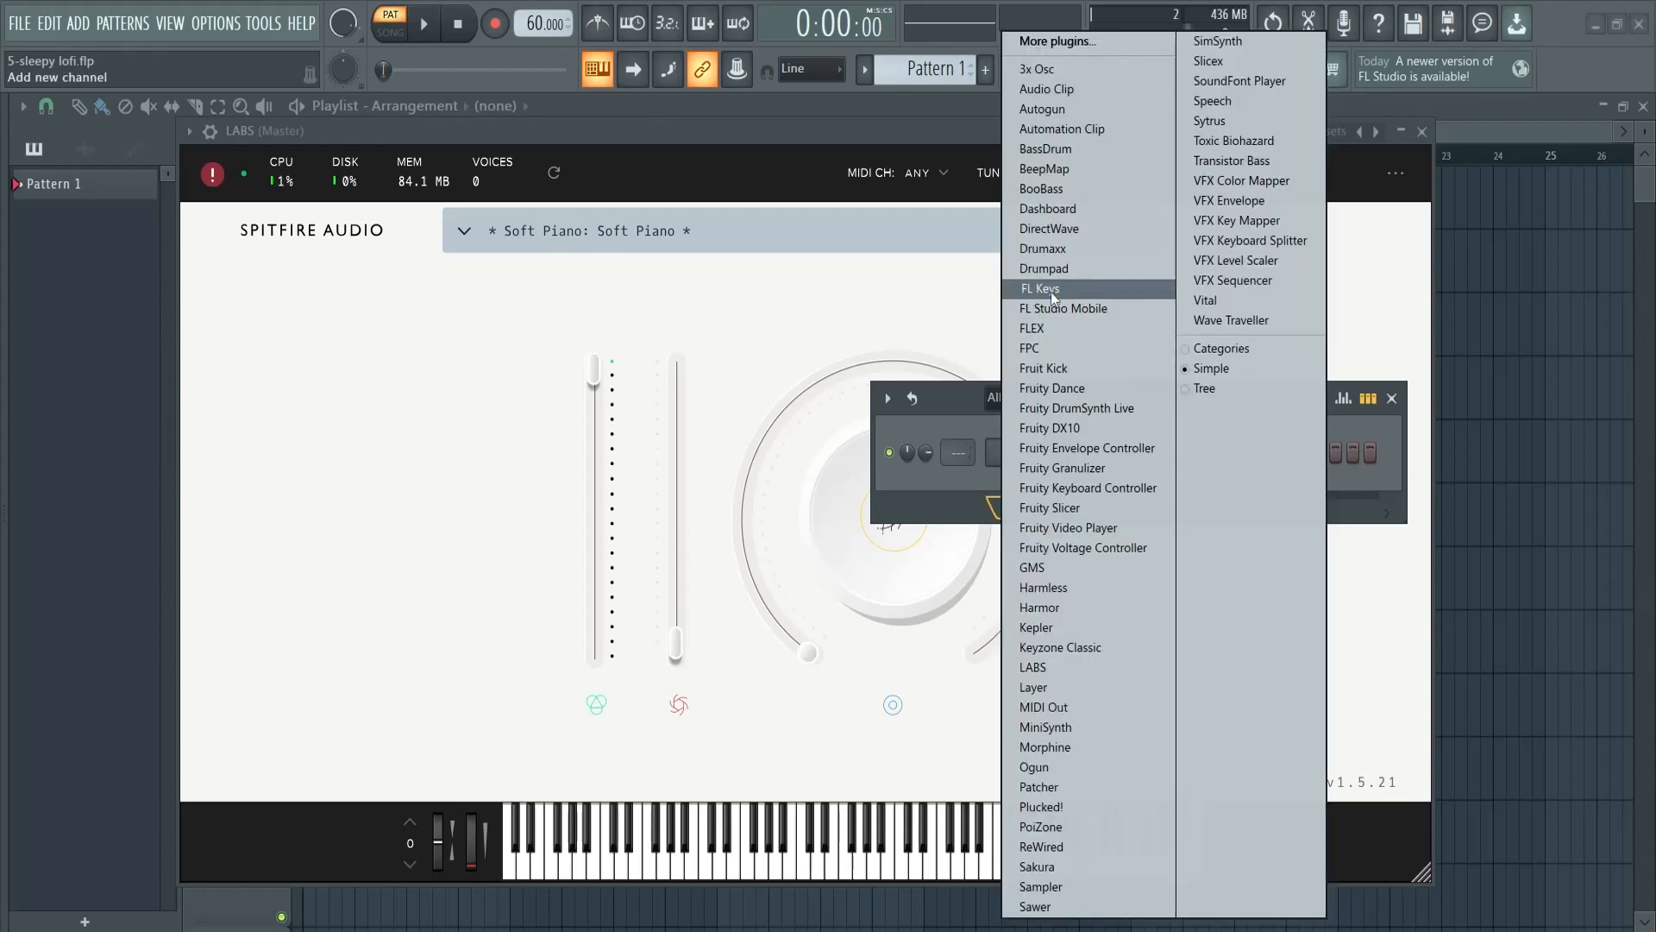
pyautogui.click(821, 301)
pyautogui.press('z')
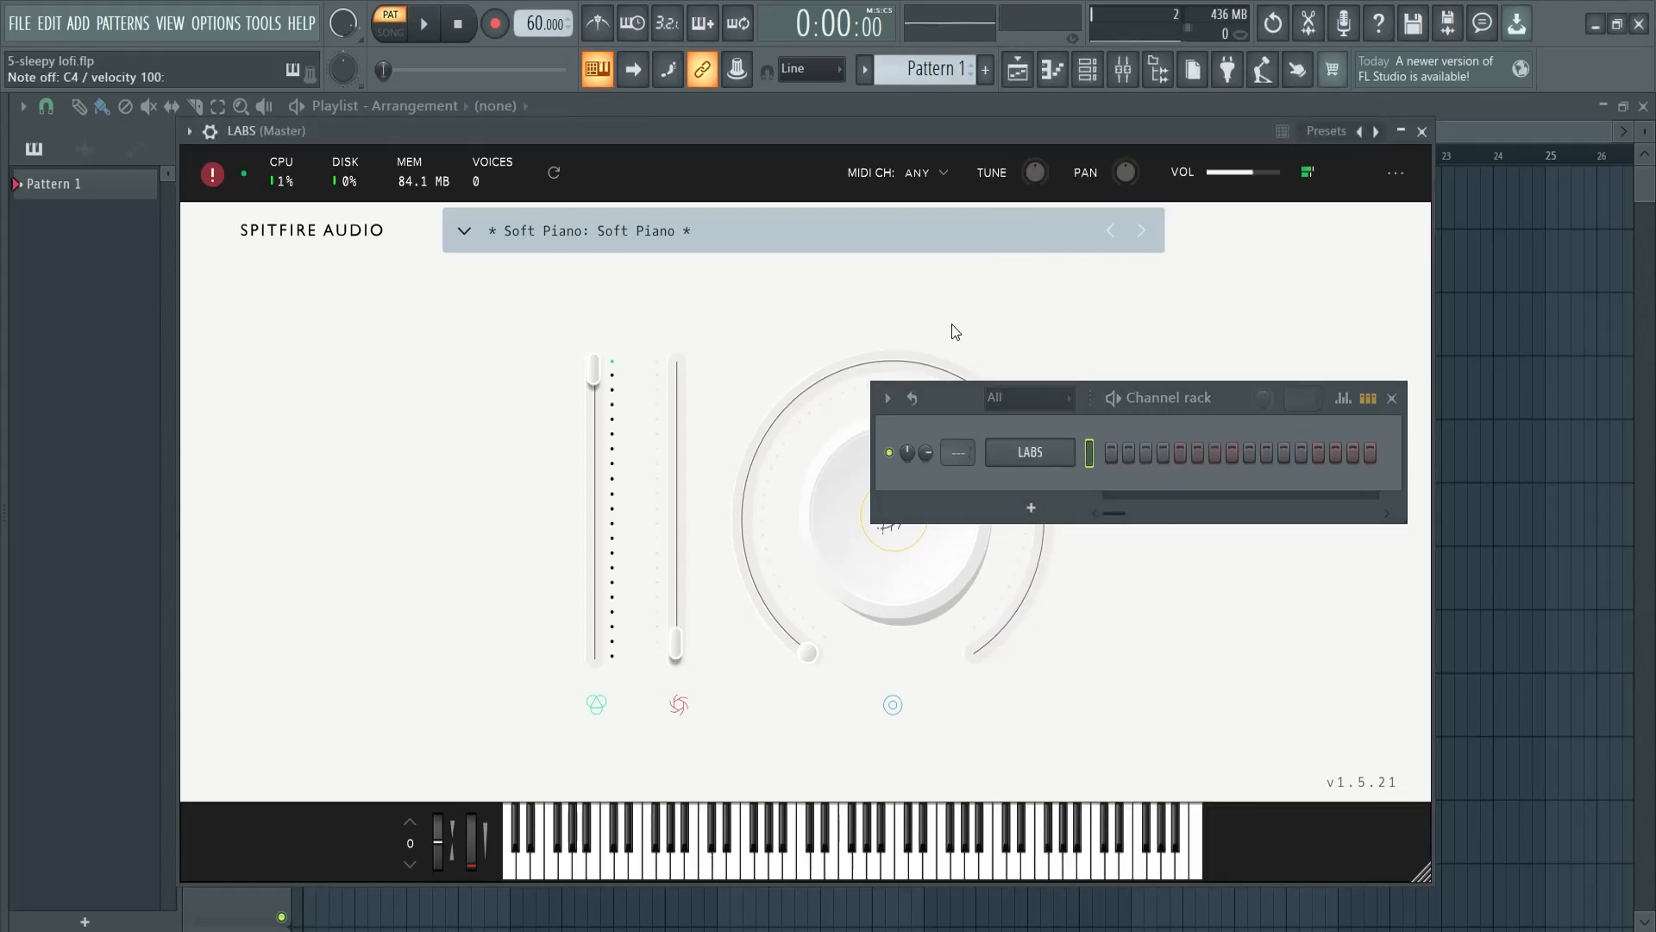
pyautogui.press('q')
pyautogui.click(1422, 131)
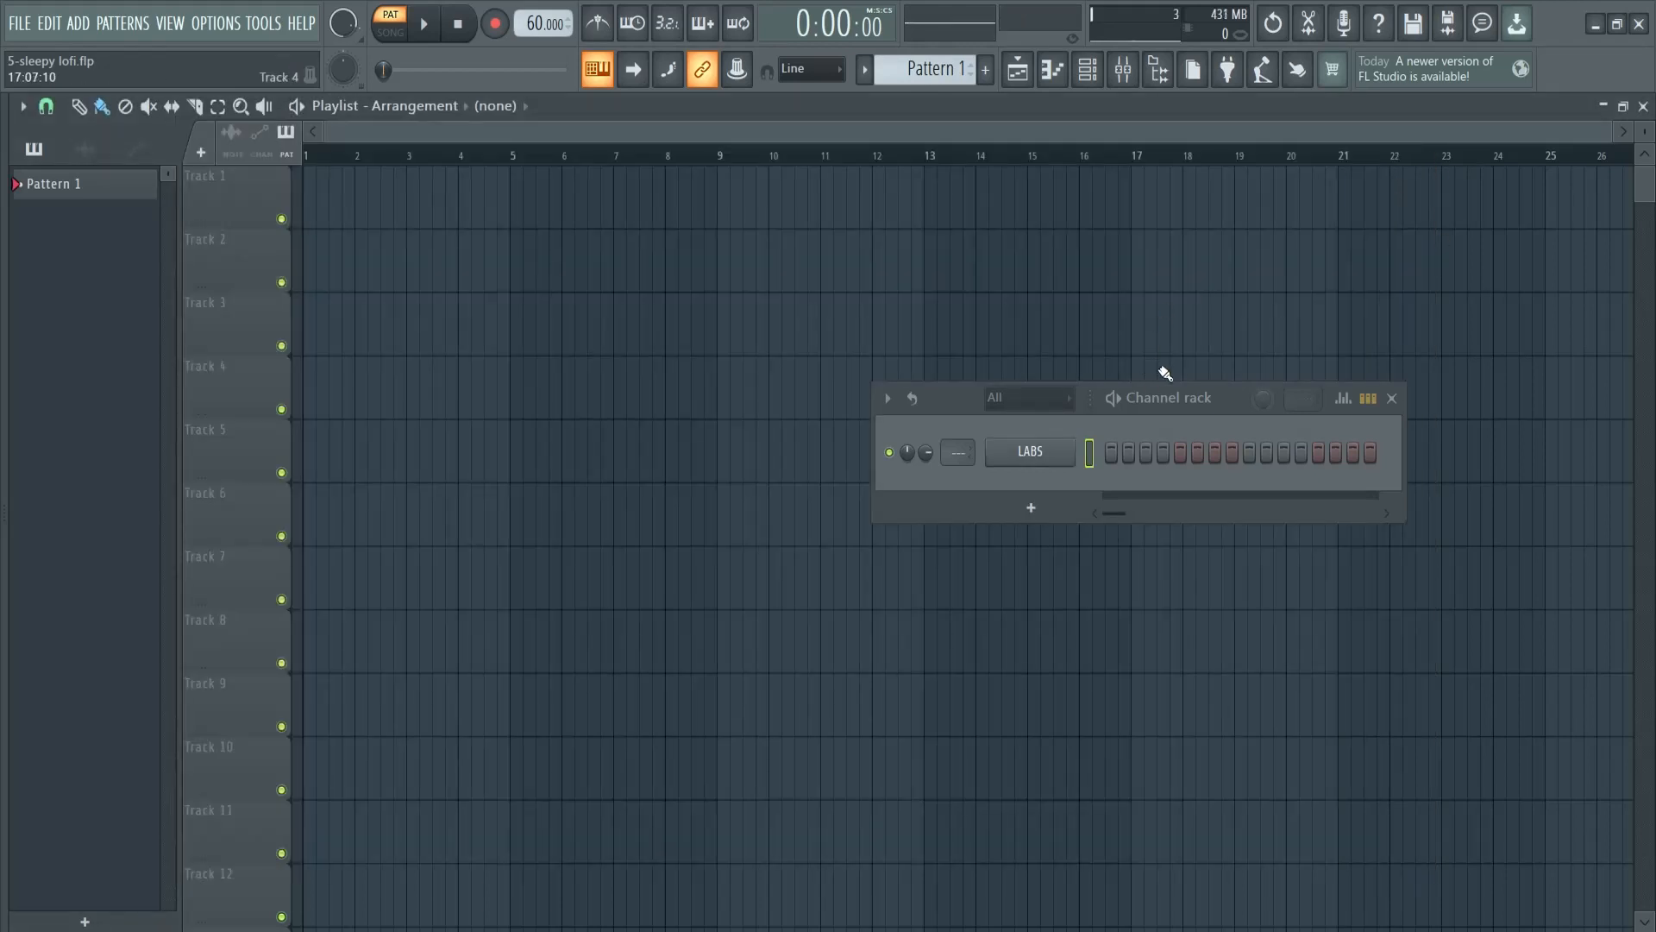
# - Open the piano roll for the LABS channel and close the channel rack
pyautogui.moveTo(1196, 393); pyautogui.dragTo(1001, 360)
pyautogui.rightClick(805, 422)
pyautogui.click(930, 418)
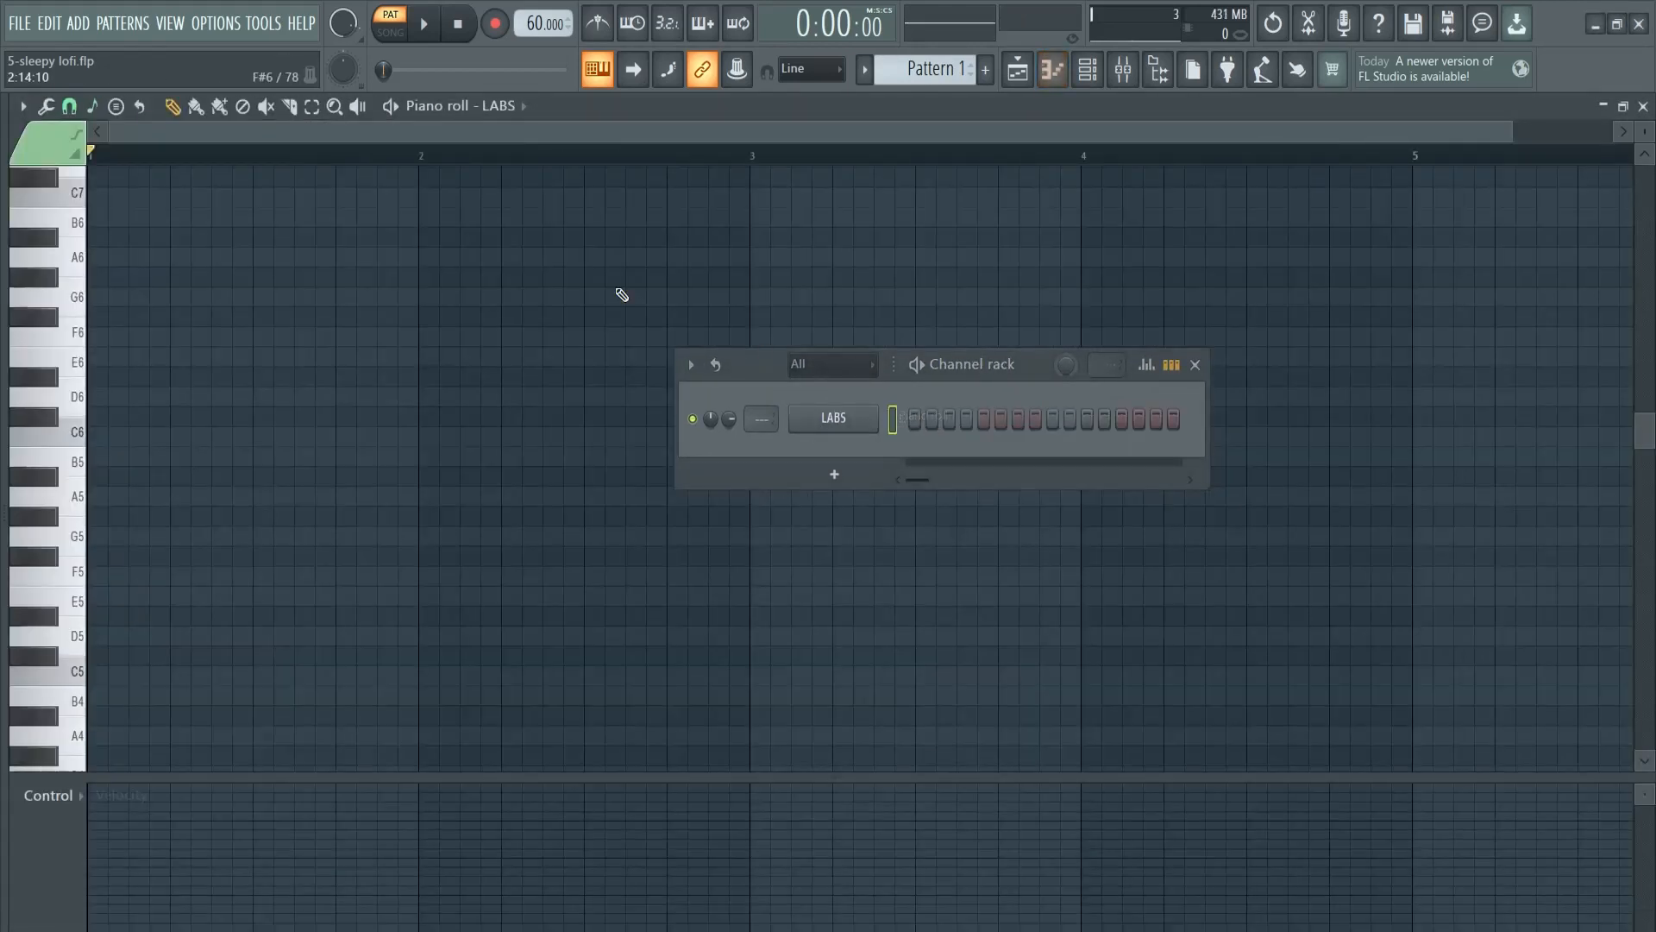
pyautogui.click(1194, 364)
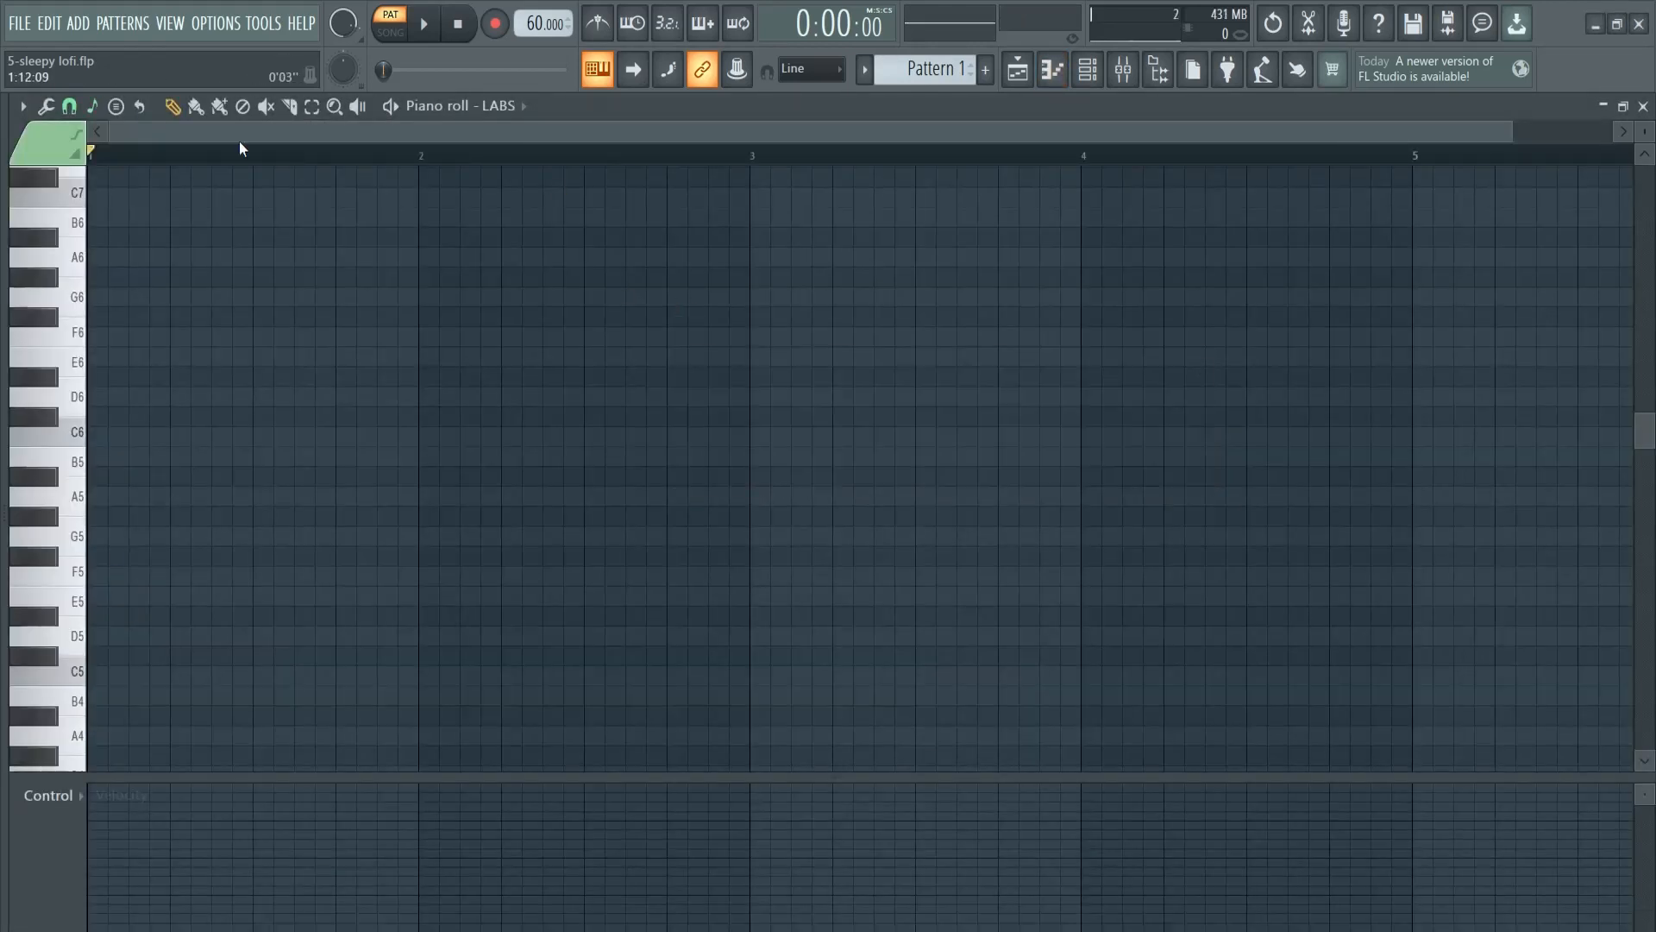
# - Set the piano roll's scale to Minor Natural (Aeolian) with E as the root note
pyautogui.click(92, 106)
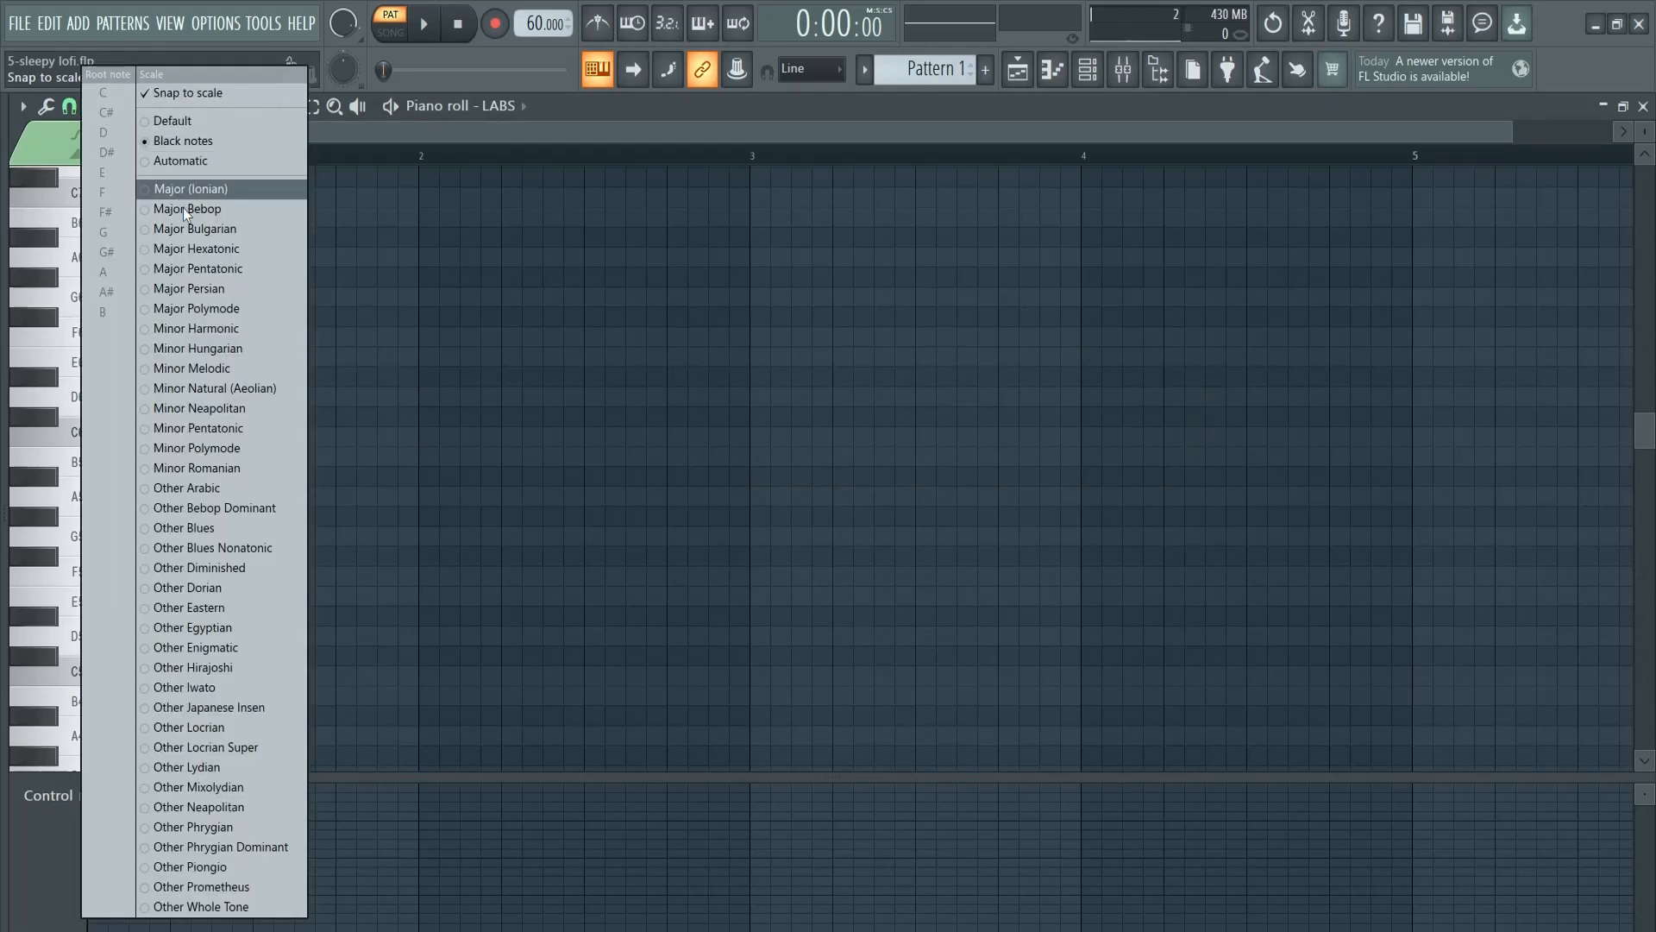
pyautogui.click(209, 385)
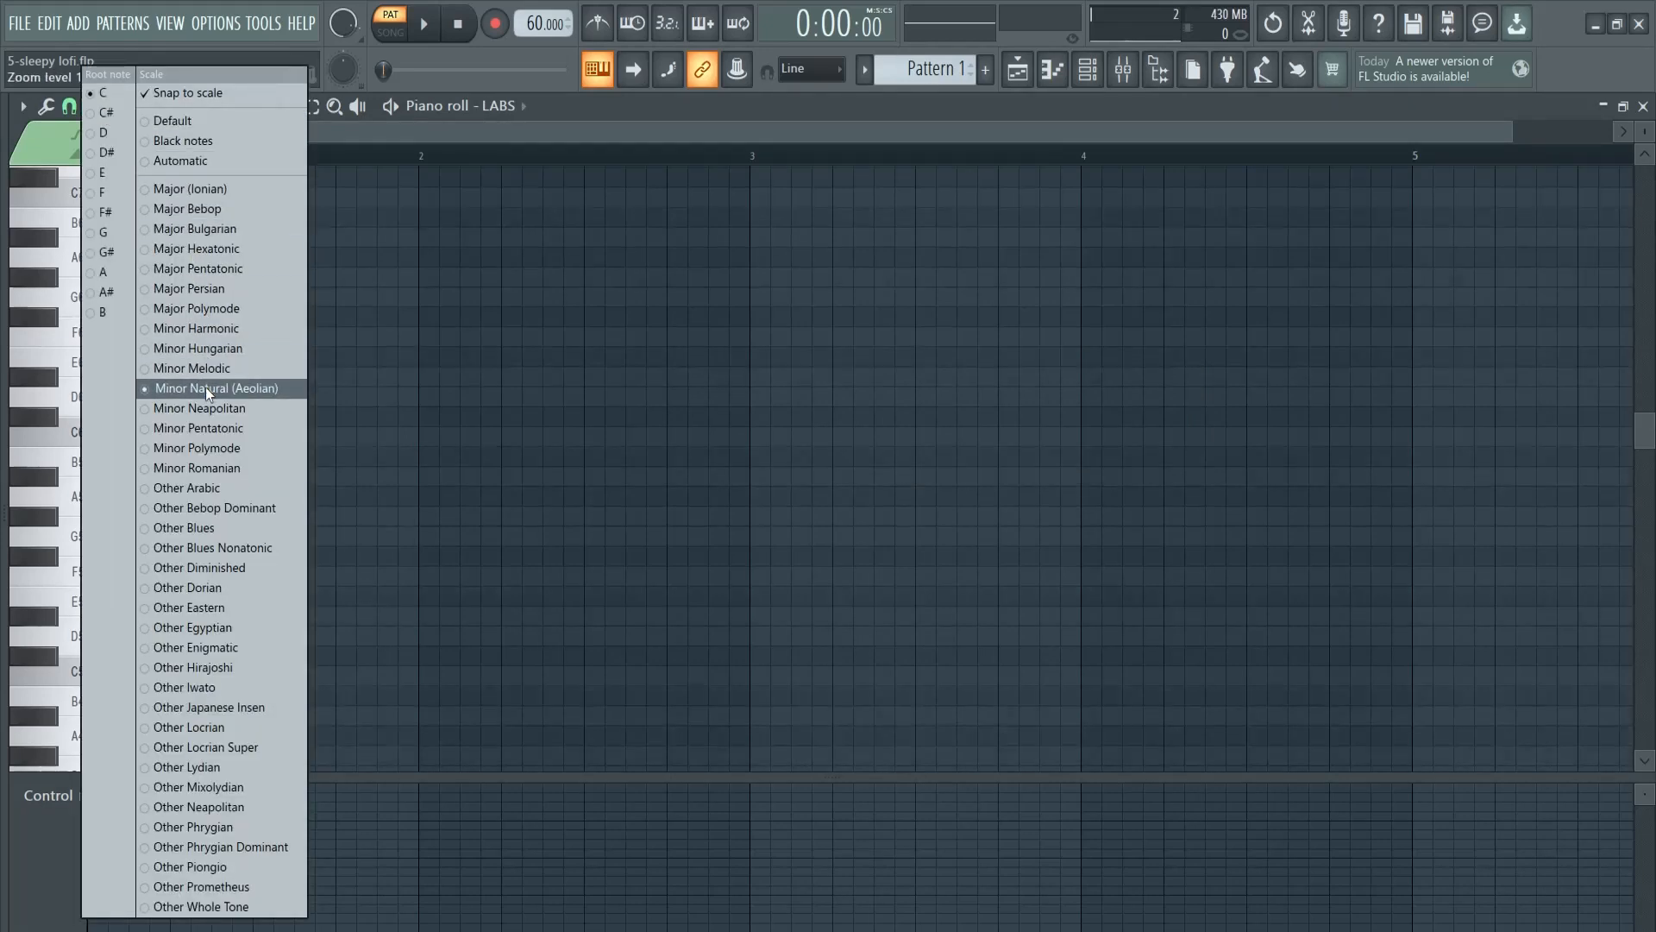
pyautogui.click(119, 176)
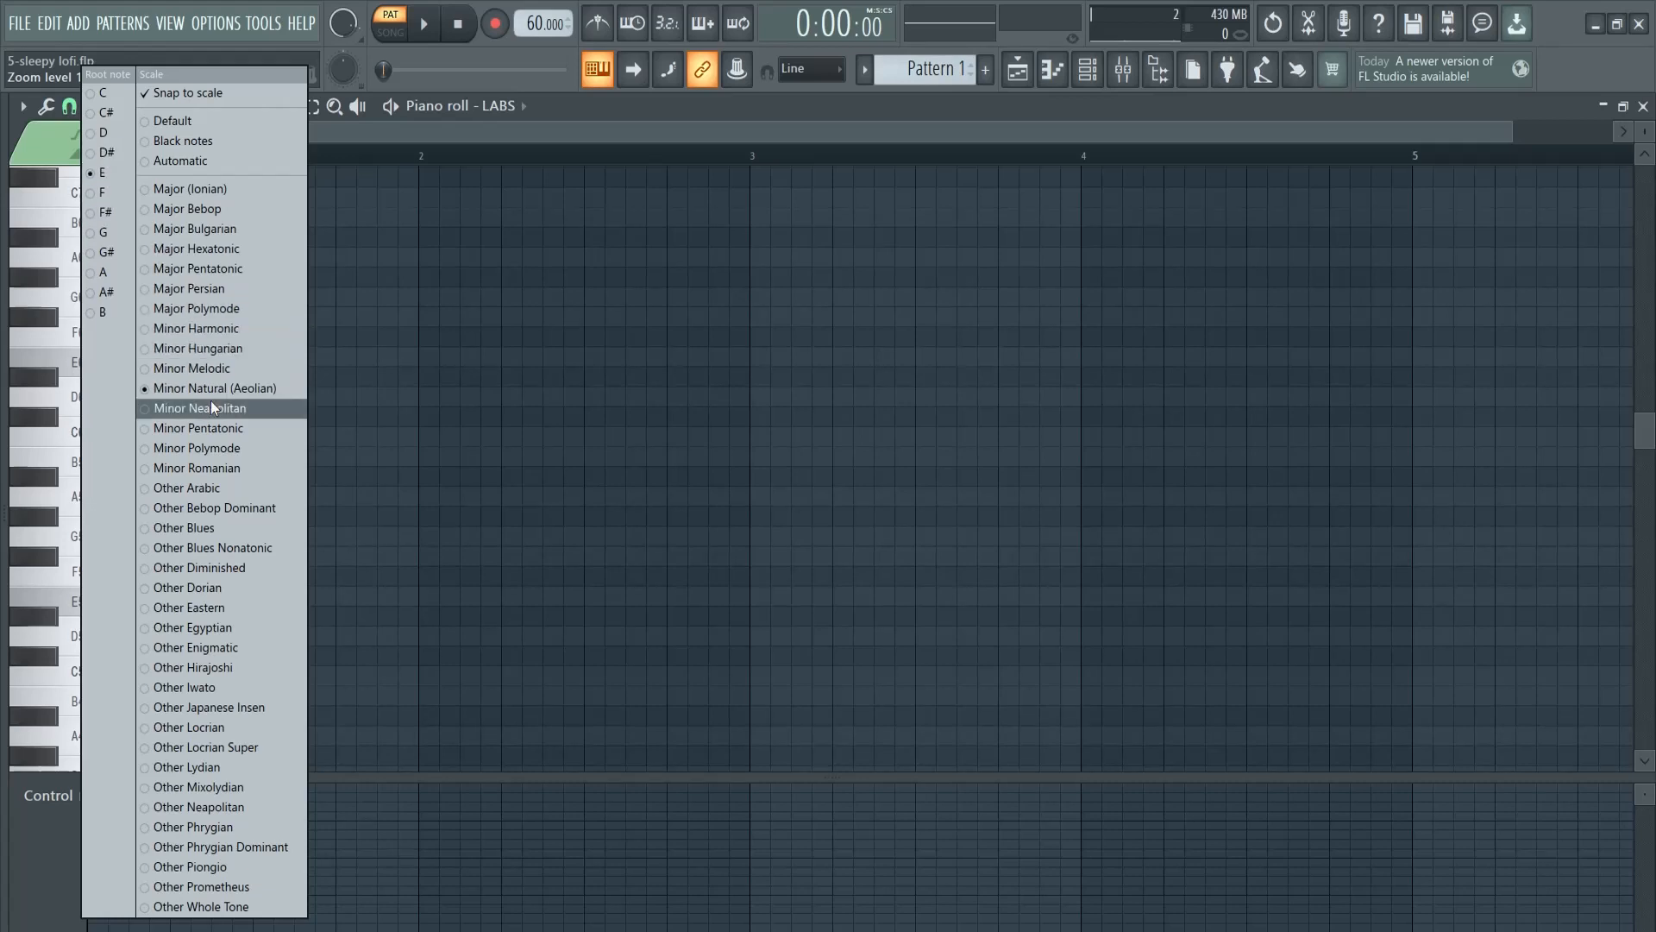
pyautogui.rightClick(507, 402)
# - Draw one-bar root notes E4, C5, A4 and B4 in bars 1 to 4 of the piano roll
pyautogui.scroll(-1, 414, 429)
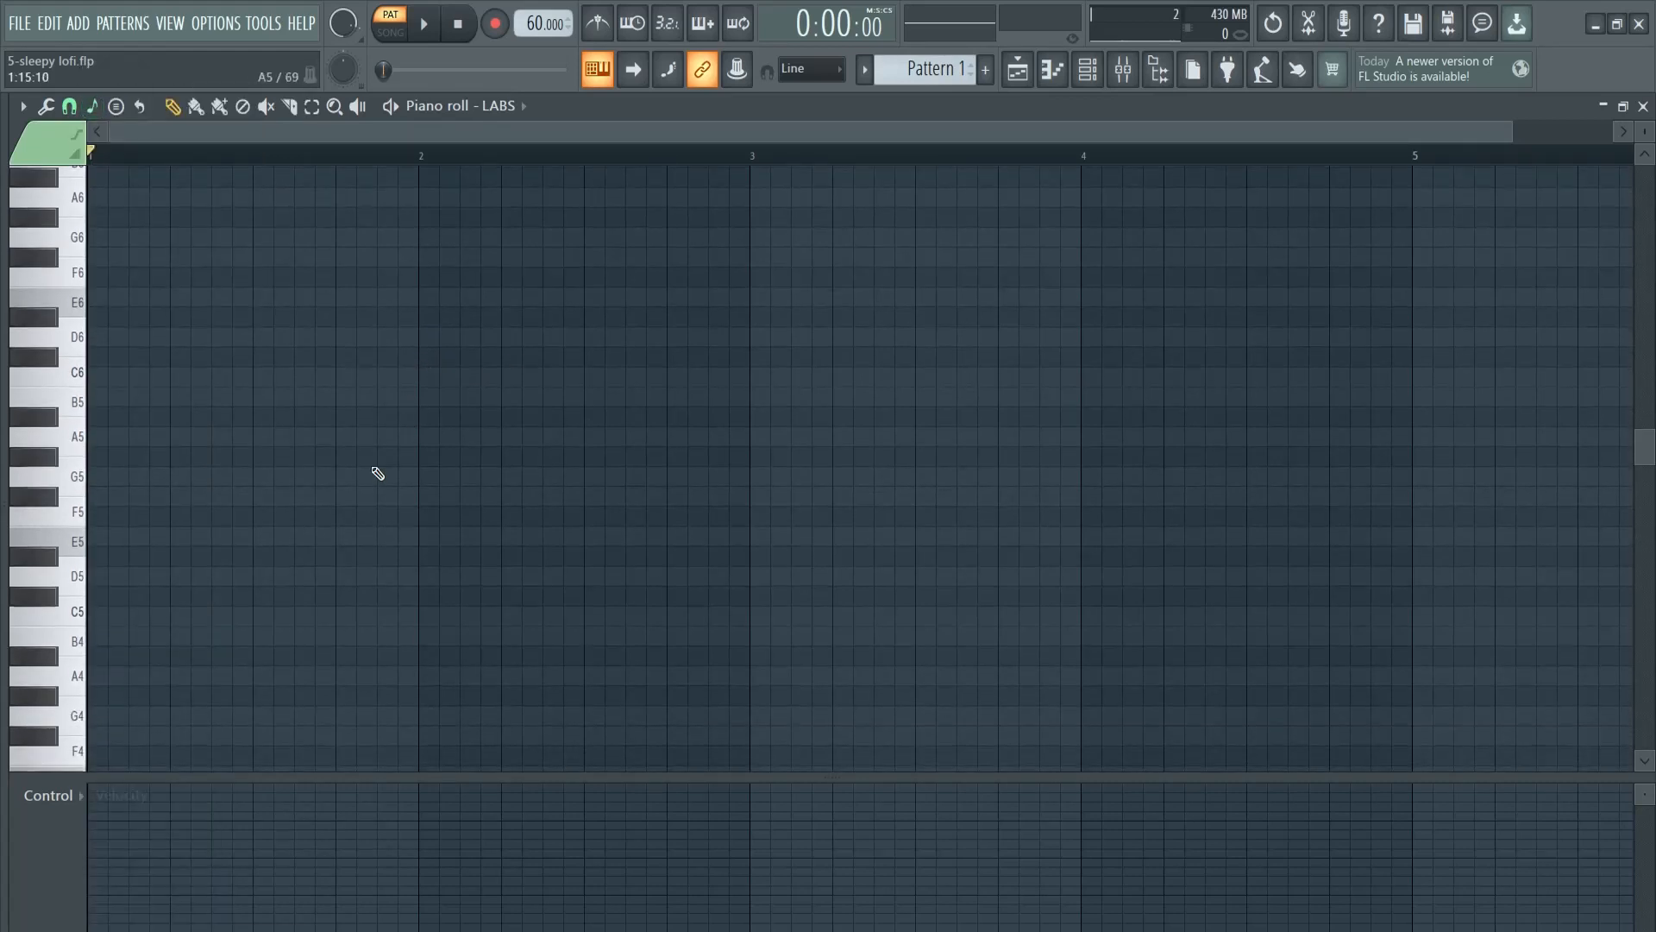
pyautogui.scroll(-2, 79, 552)
pyautogui.scroll(-1, 89, 458)
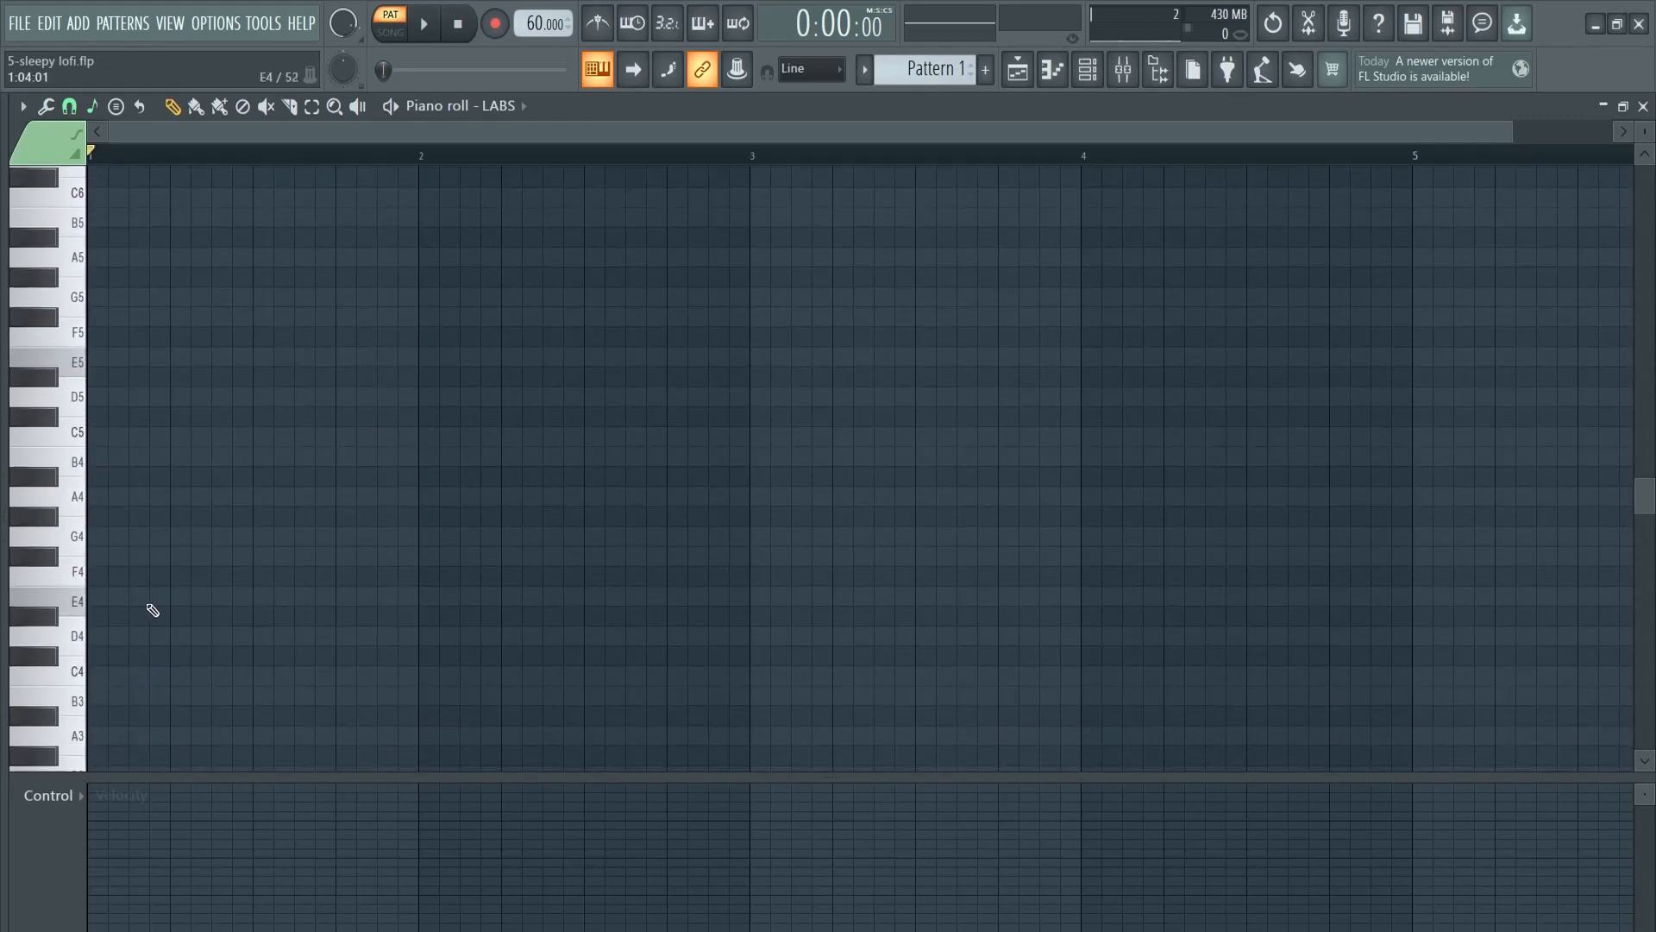
pyautogui.click(88, 597)
pyautogui.moveTo(124, 598); pyautogui.dragTo(385, 601)
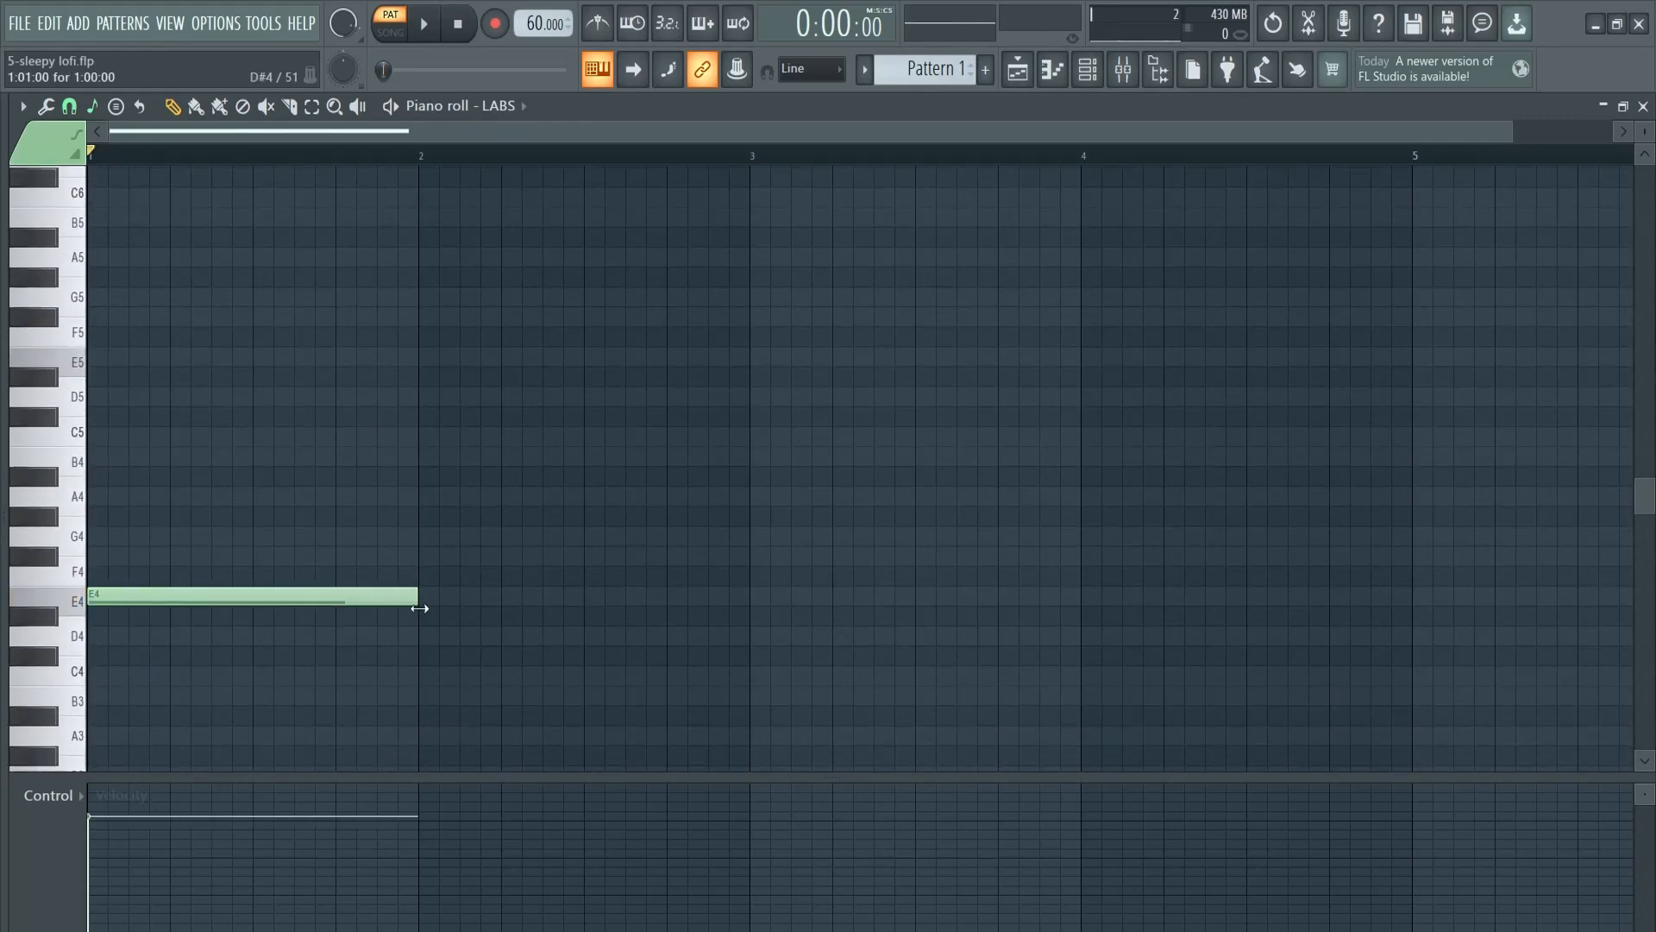
pyautogui.scroll(1, 449, 644)
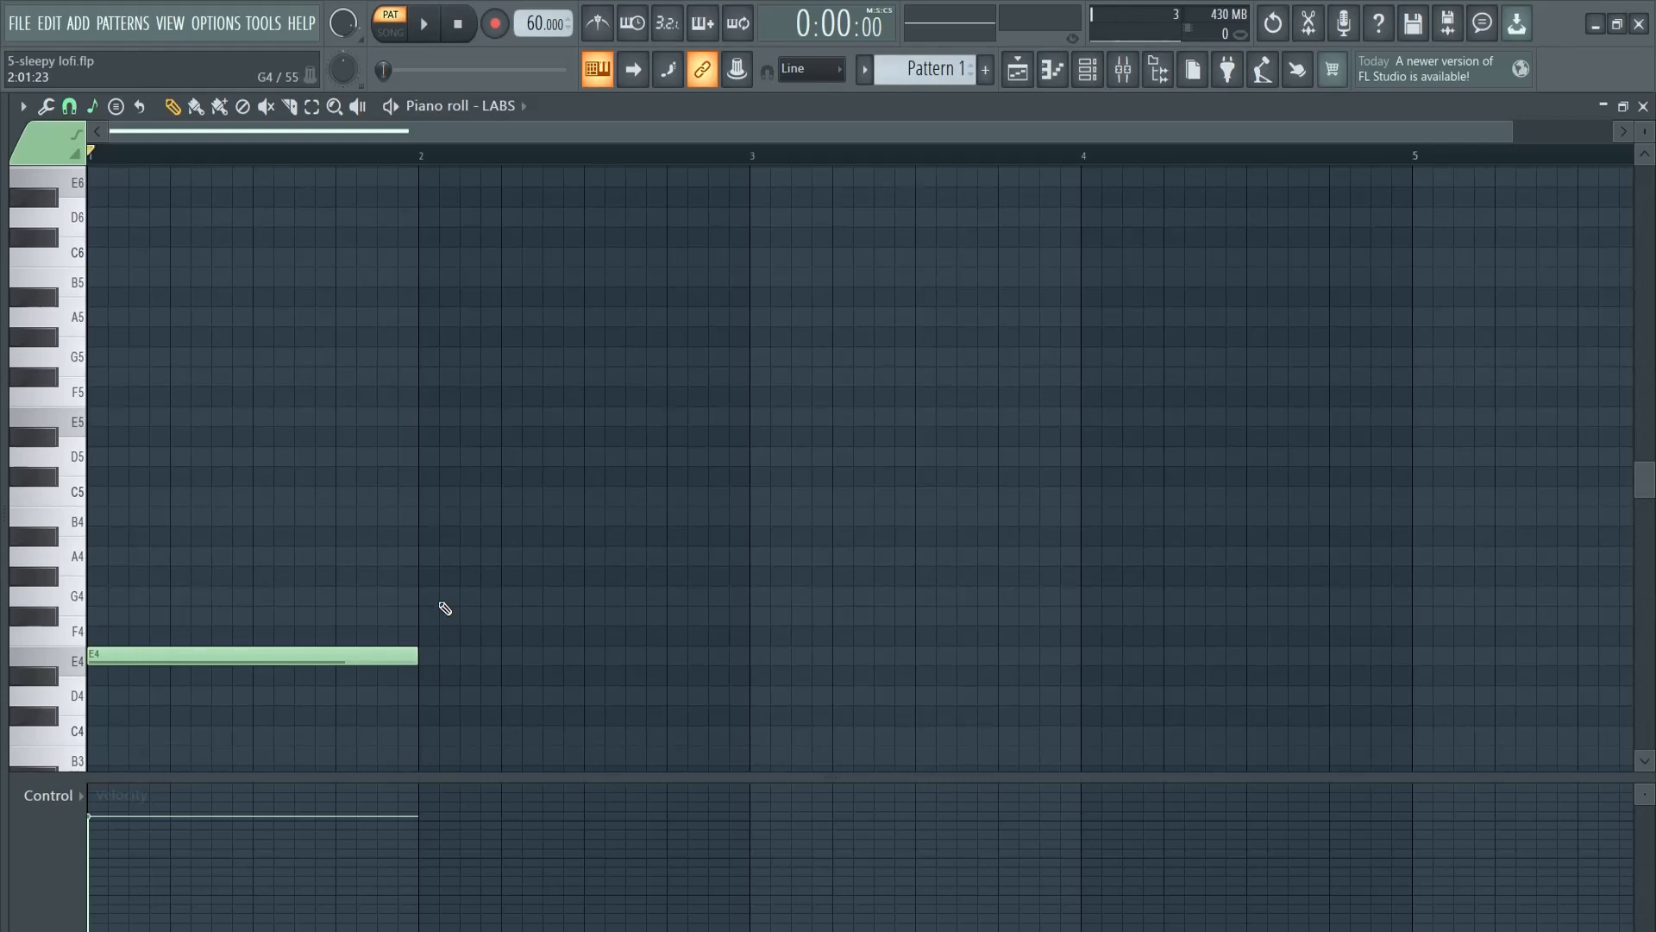
pyautogui.click(428, 497)
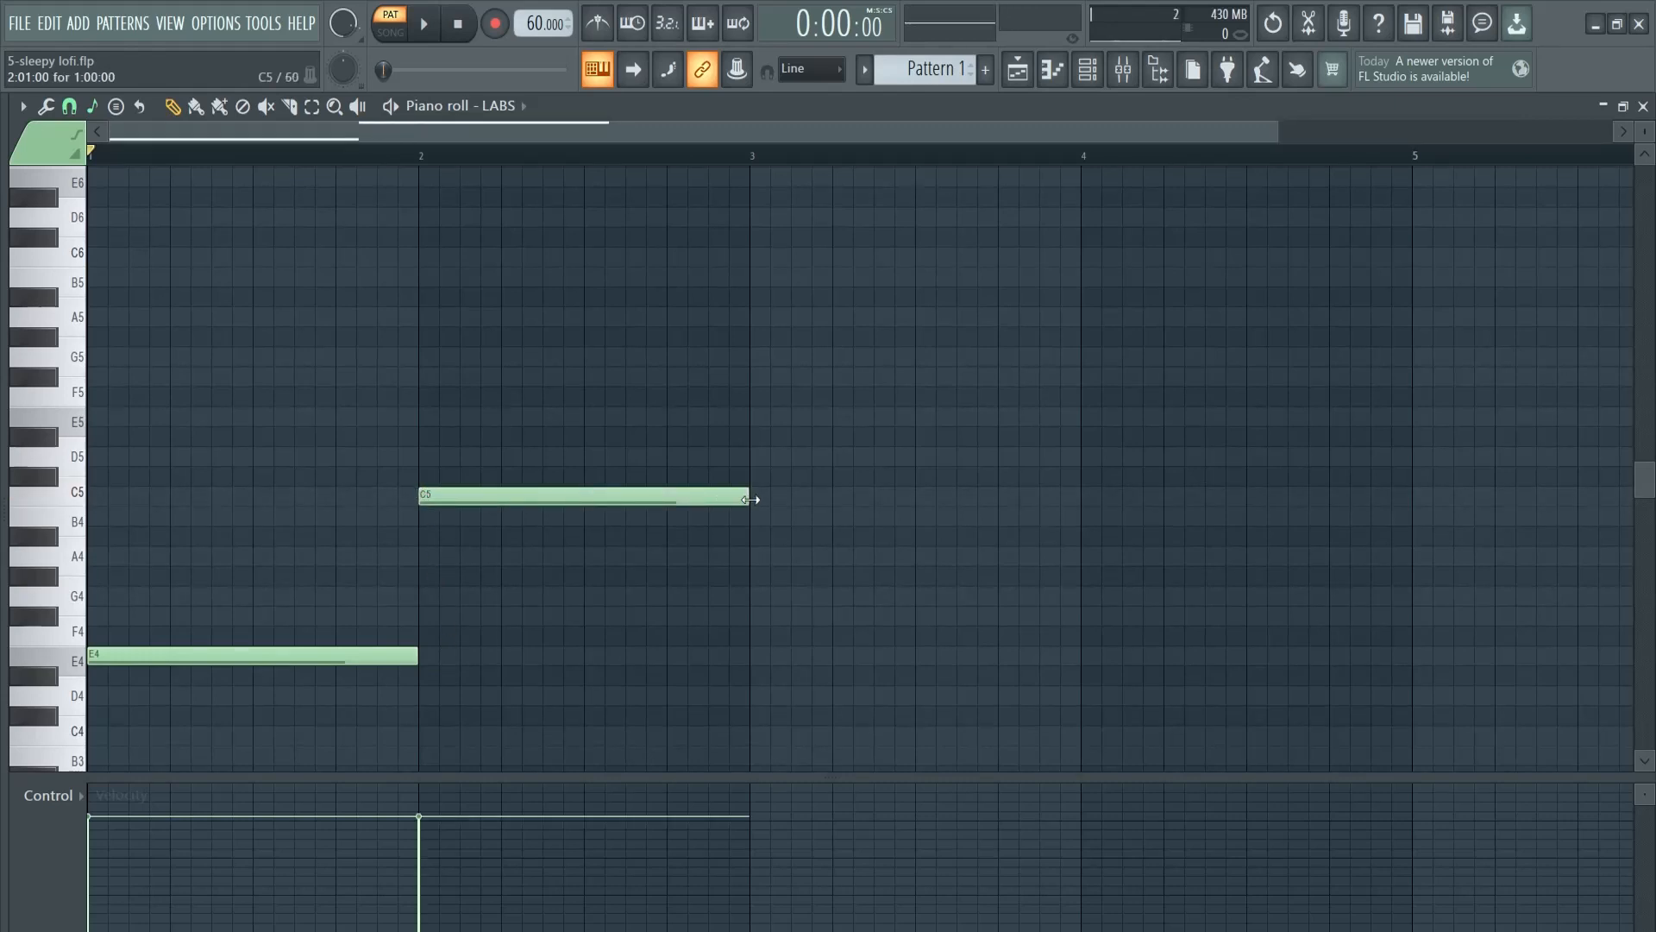
pyautogui.click(759, 559)
pyautogui.click(1095, 516)
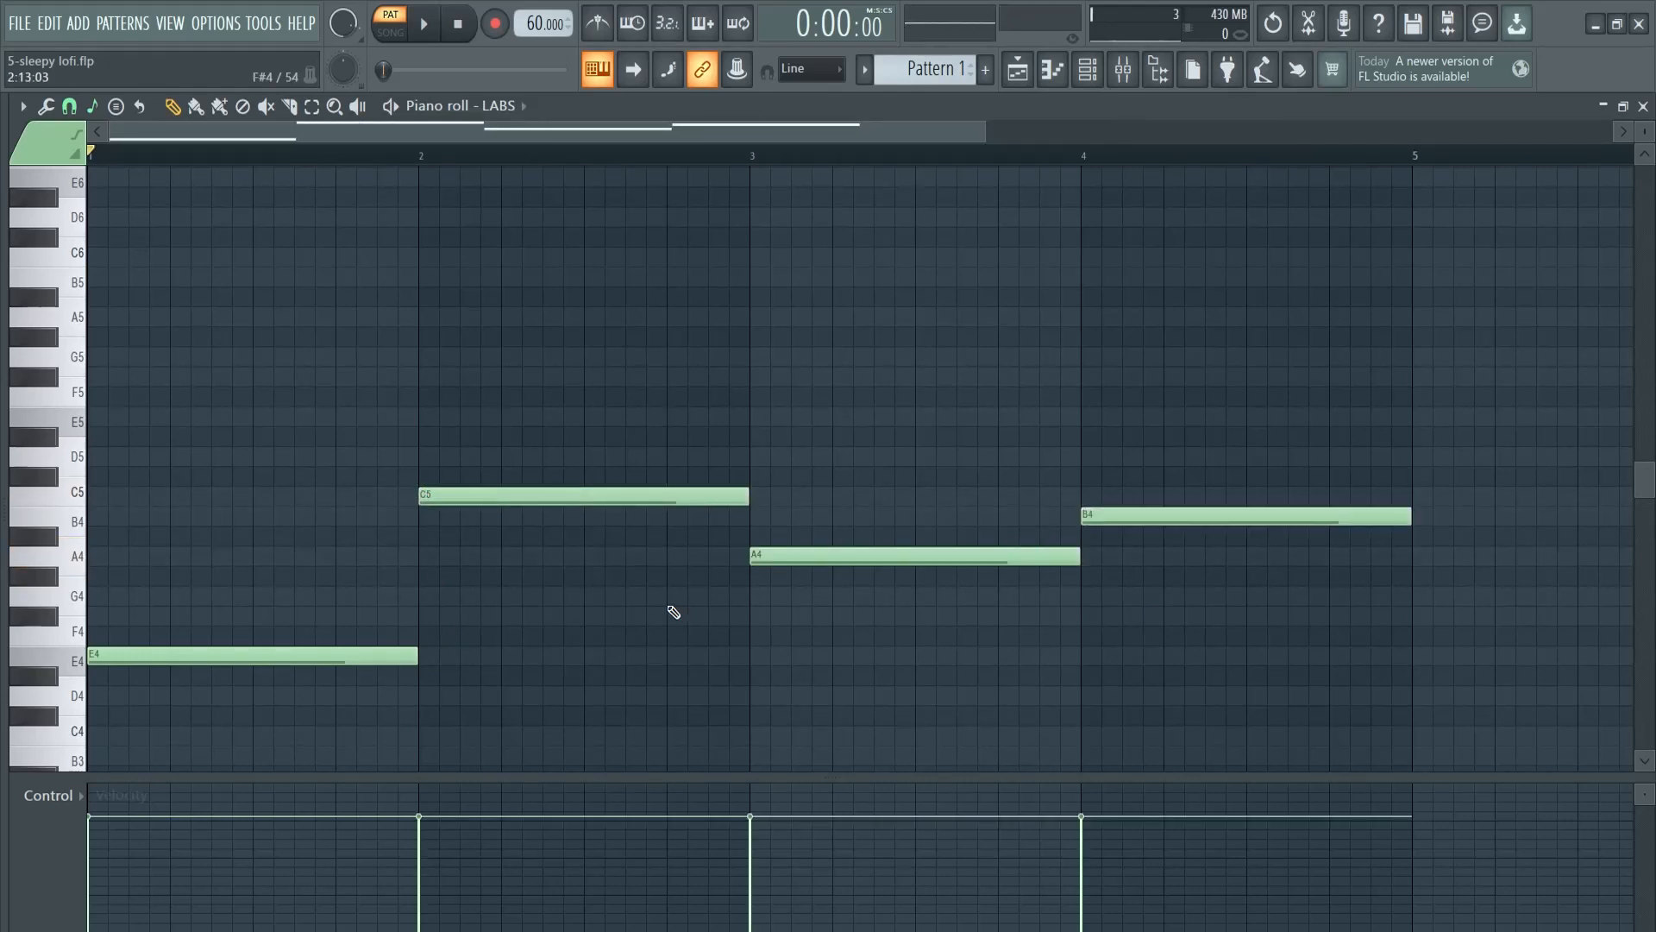
# - Stack one-bar notes G4, B4 and D5 over E4 in bar 1, and E5, G5 and B5 over C5 in bar 2
pyautogui.moveTo(222, 594); pyautogui.dragTo(129, 593)
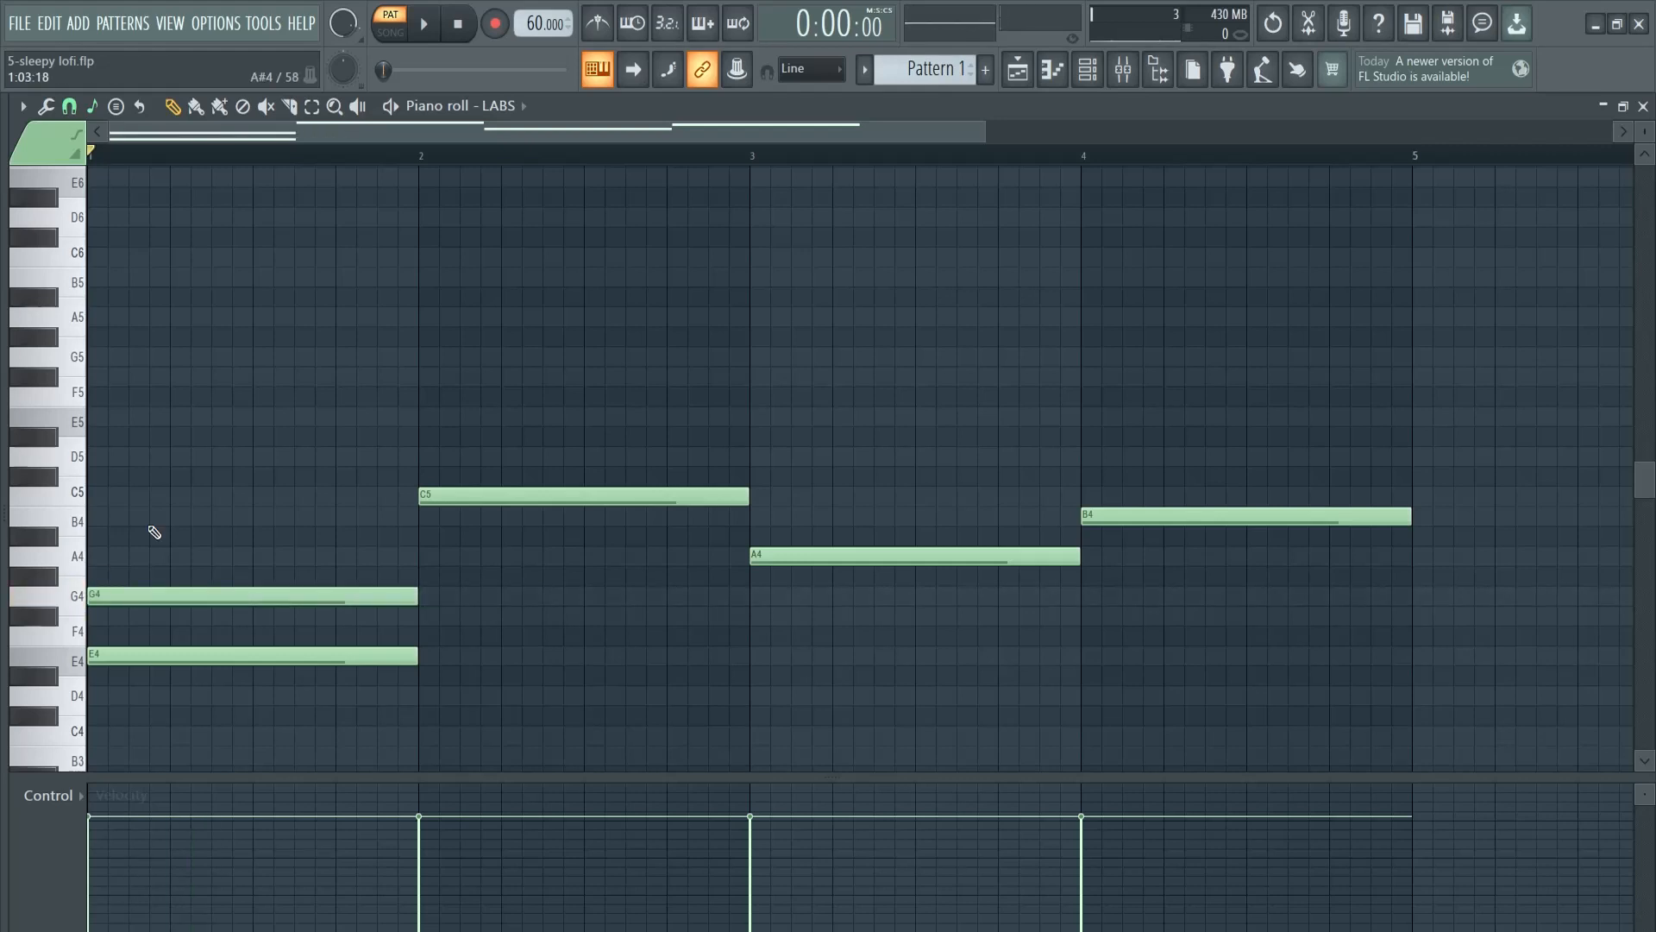
pyautogui.moveTo(155, 517); pyautogui.dragTo(49, 517)
pyautogui.click(125, 466)
pyautogui.scroll(1, 413, 546)
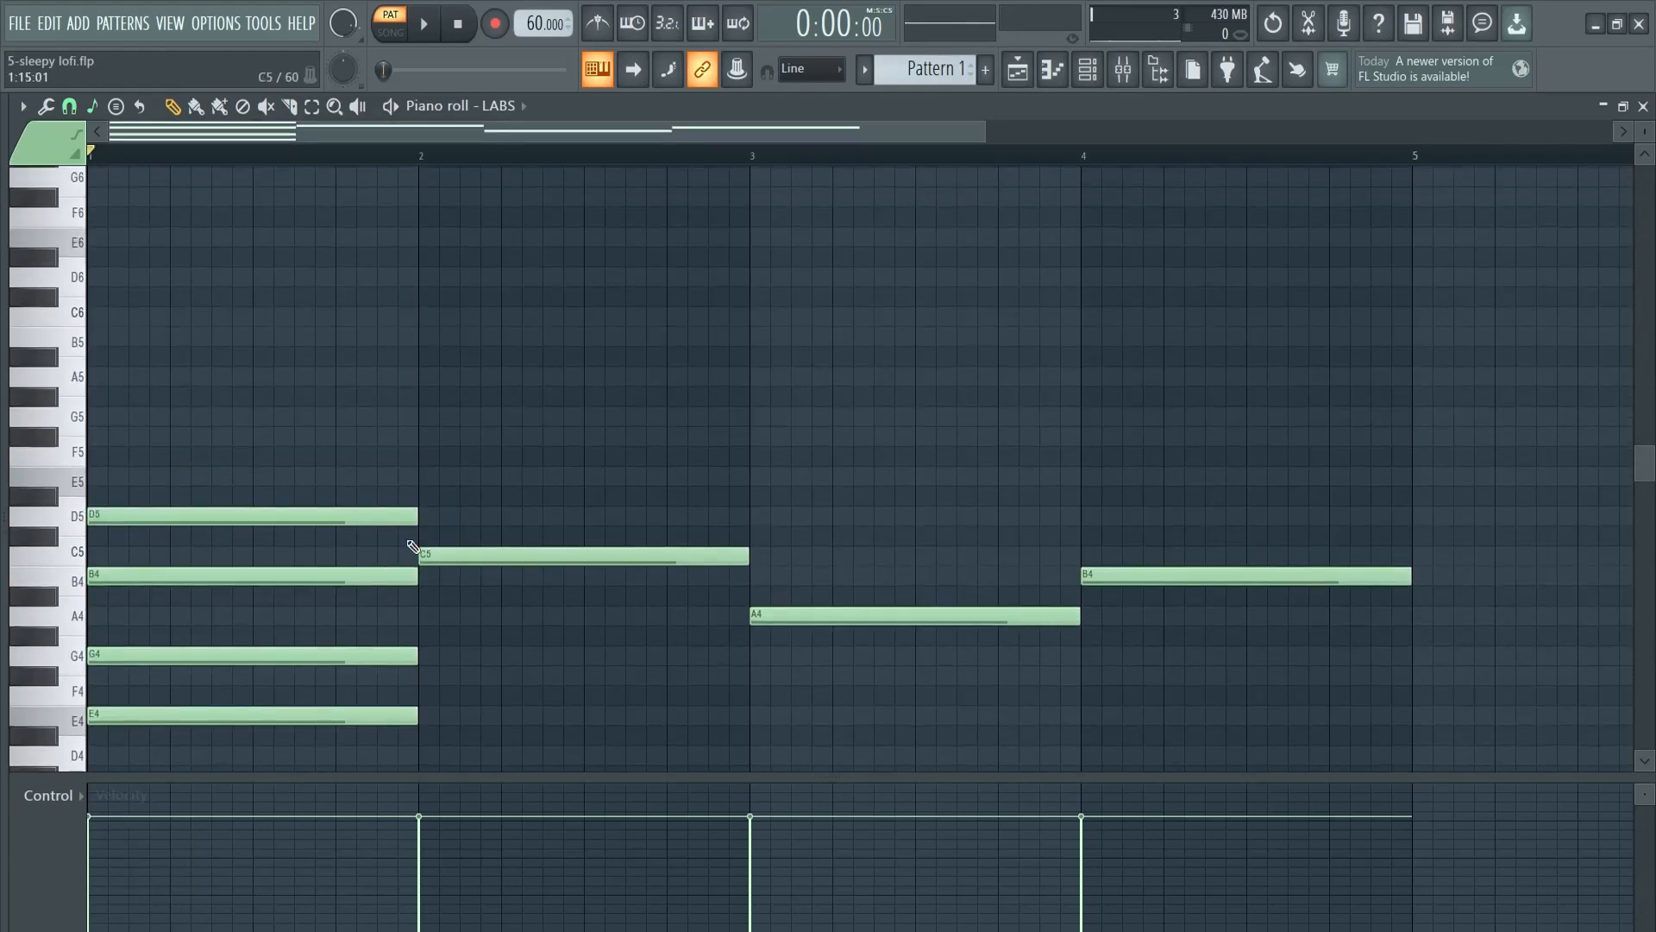
pyautogui.click(434, 482)
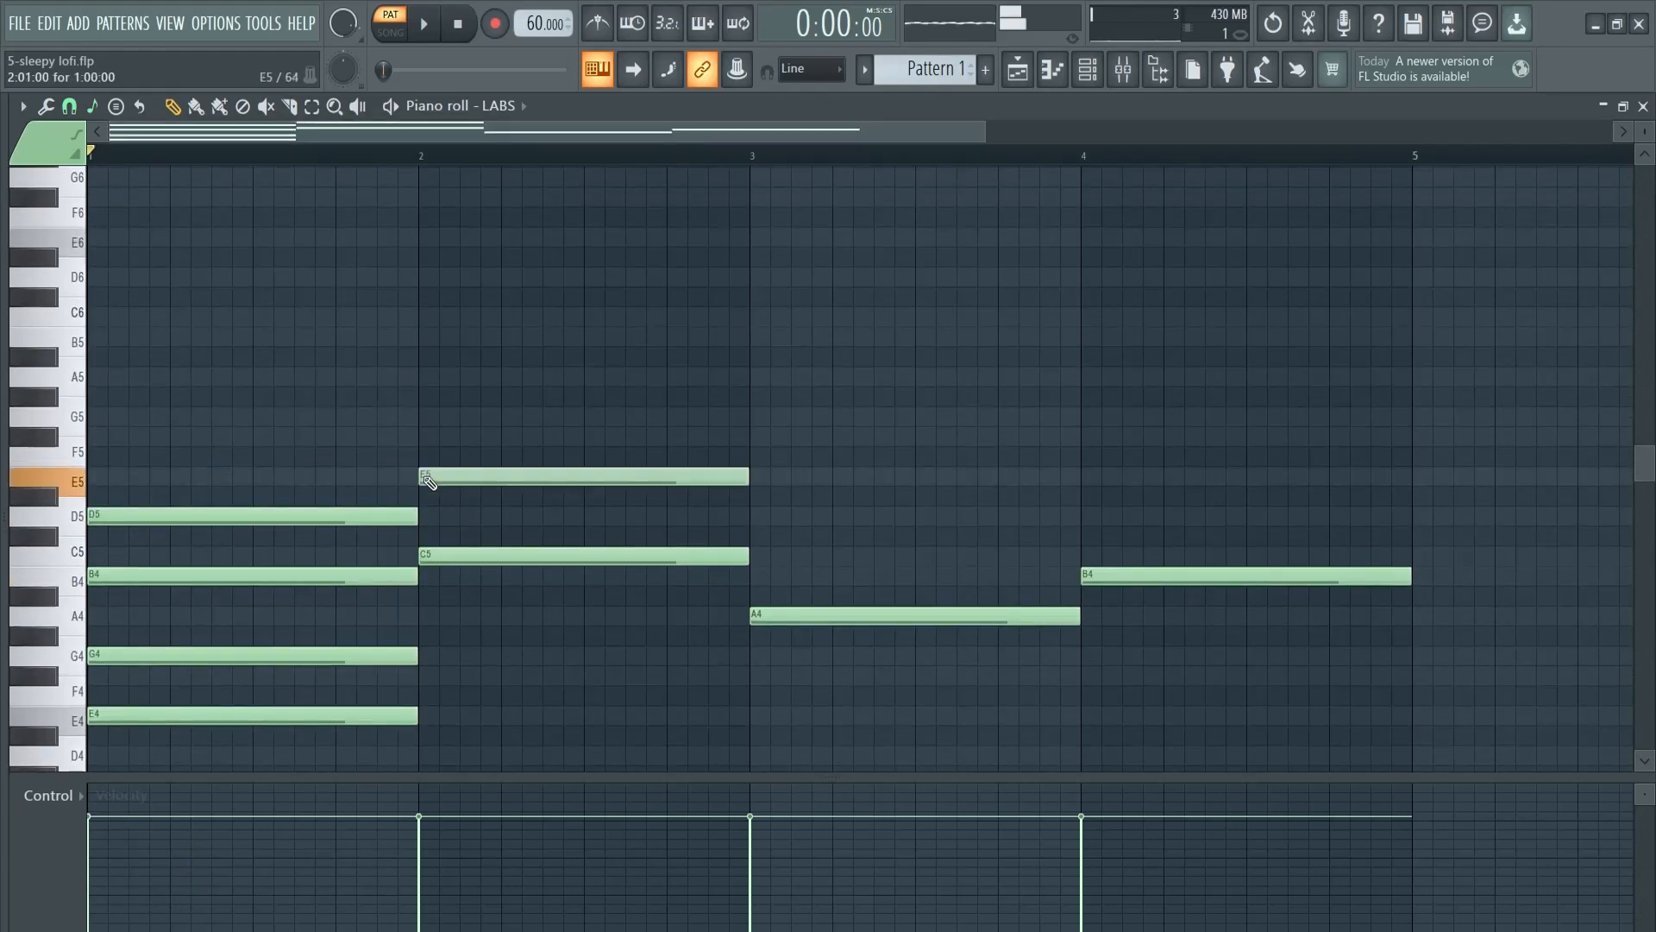
pyautogui.click(434, 416)
pyautogui.click(422, 342)
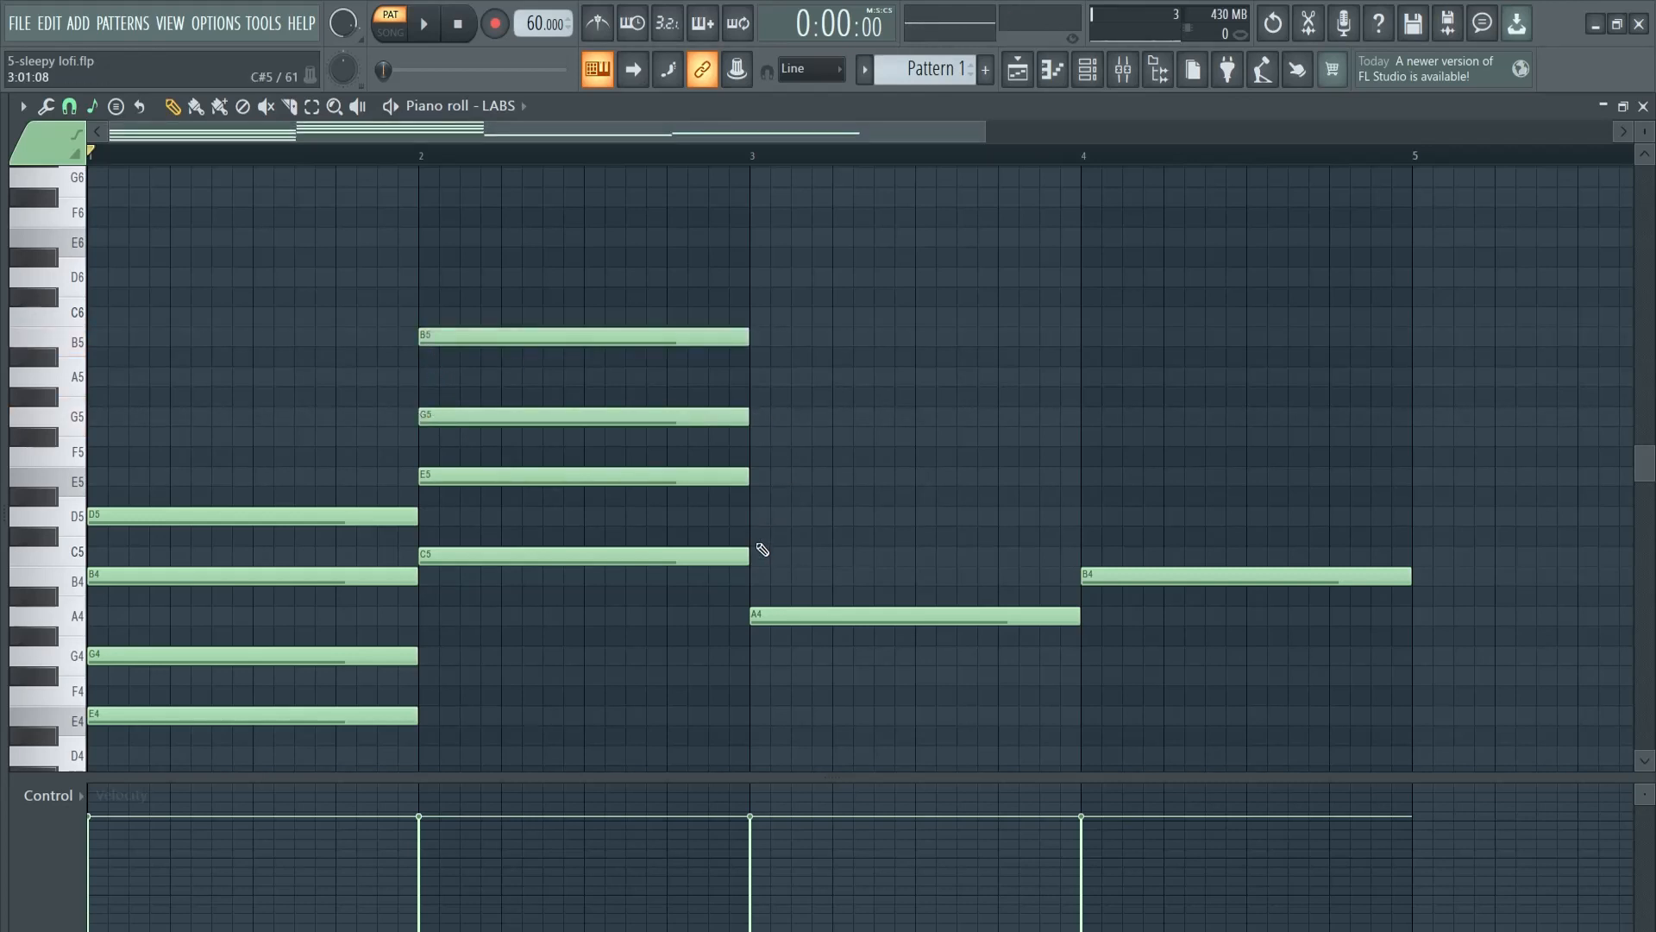
# - Stack one-bar notes C5, E5 and G5 over A4 in bar 3, and D5, F#5 and A5 over B4 in bar 4
pyautogui.click(759, 554)
pyautogui.click(754, 474)
pyautogui.click(760, 417)
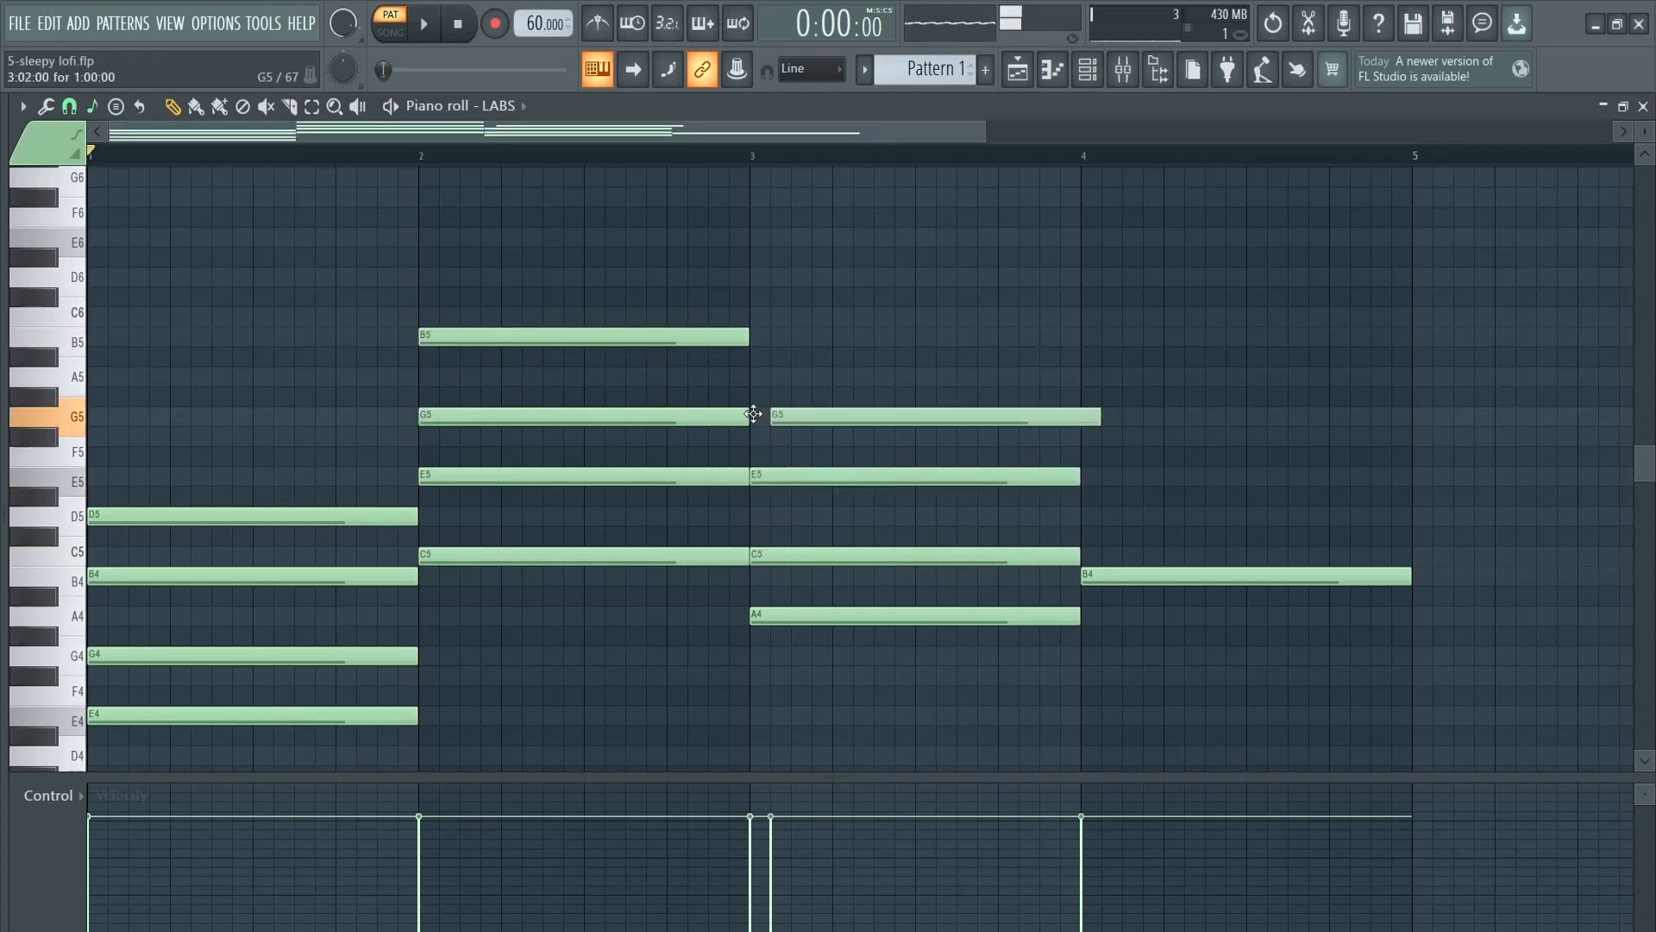
pyautogui.click(1084, 516)
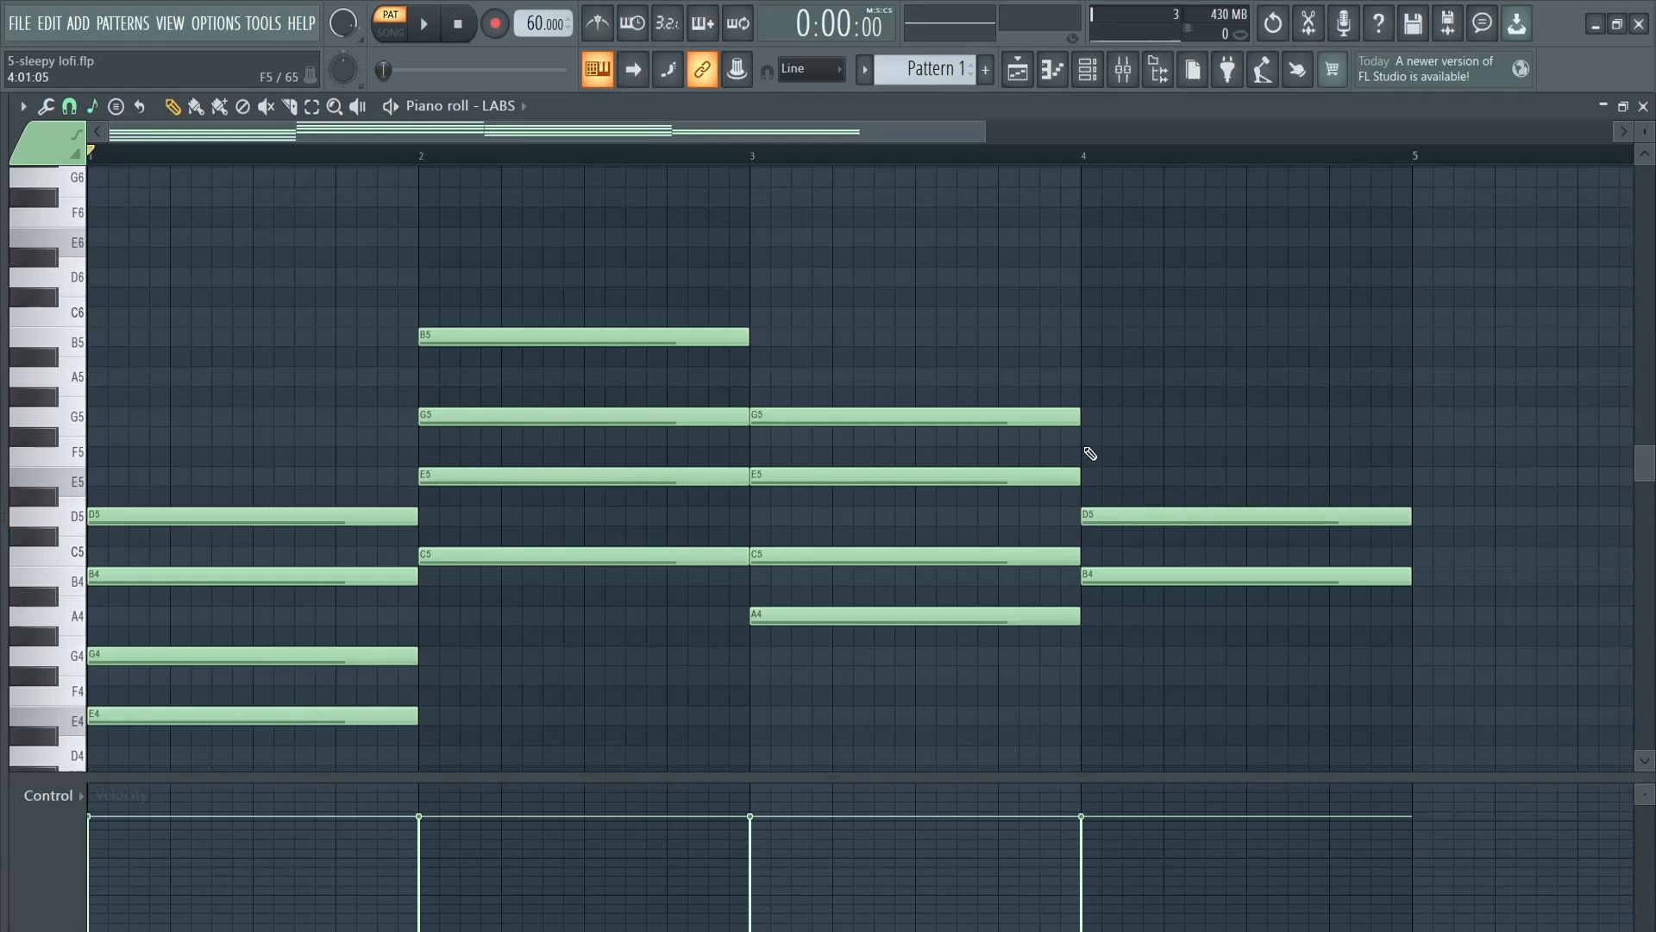
pyautogui.click(1089, 435)
pyautogui.click(1091, 377)
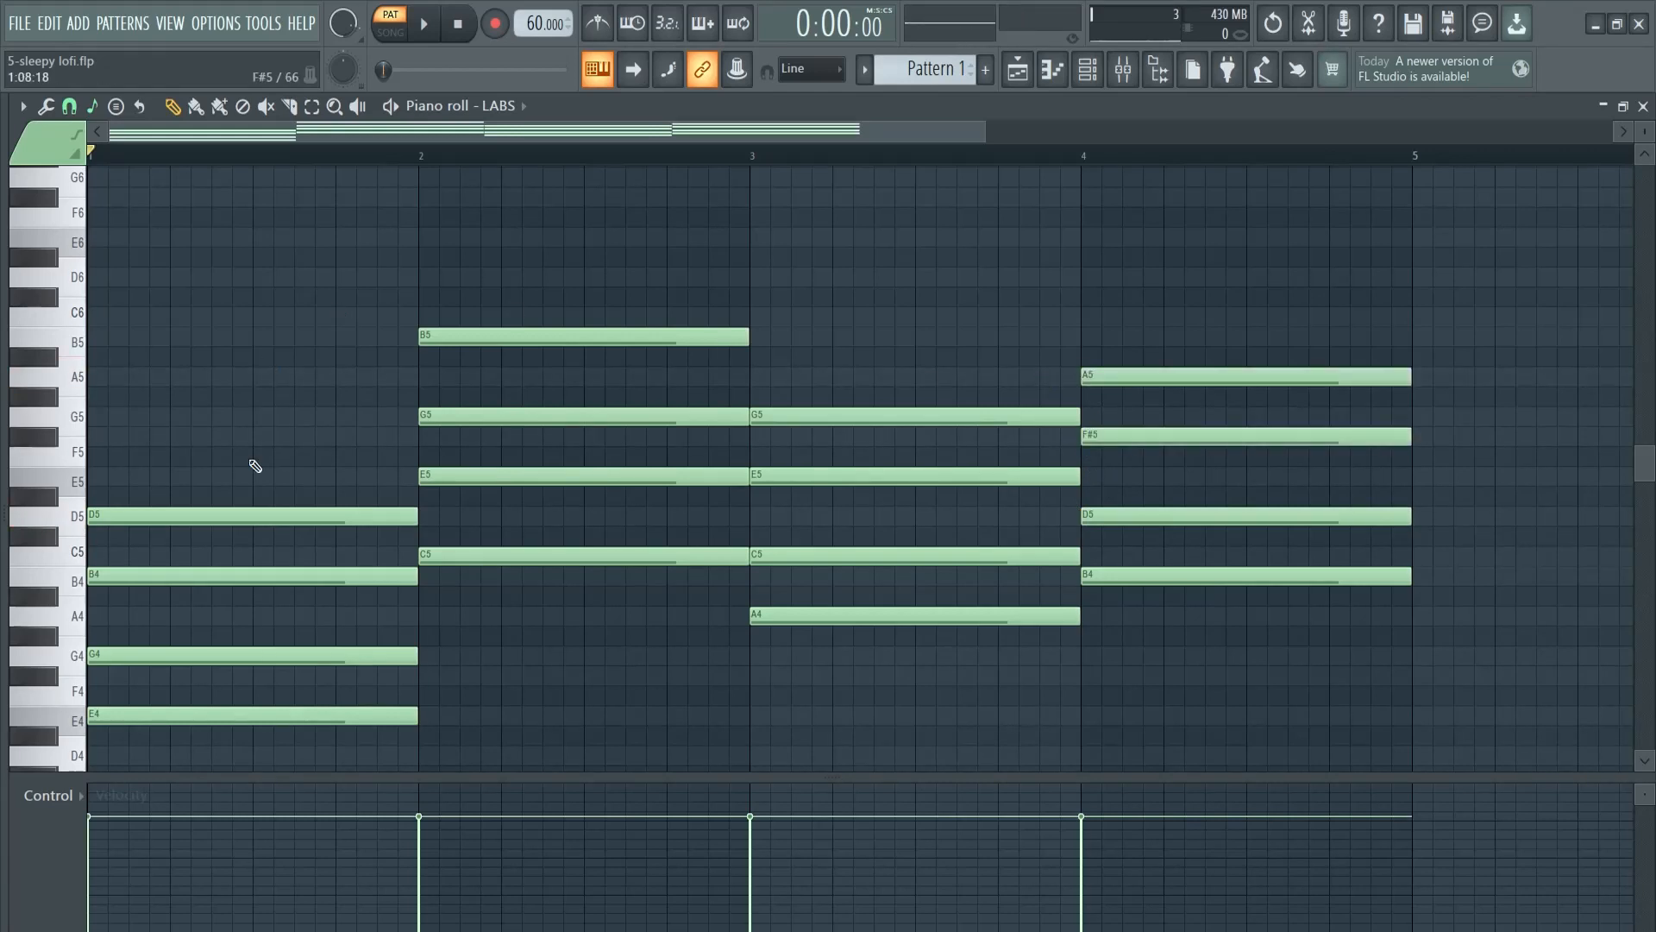
# - Play back the four-chord progression to hear how it sounds
pyautogui.scroll(-2, 380, 562)
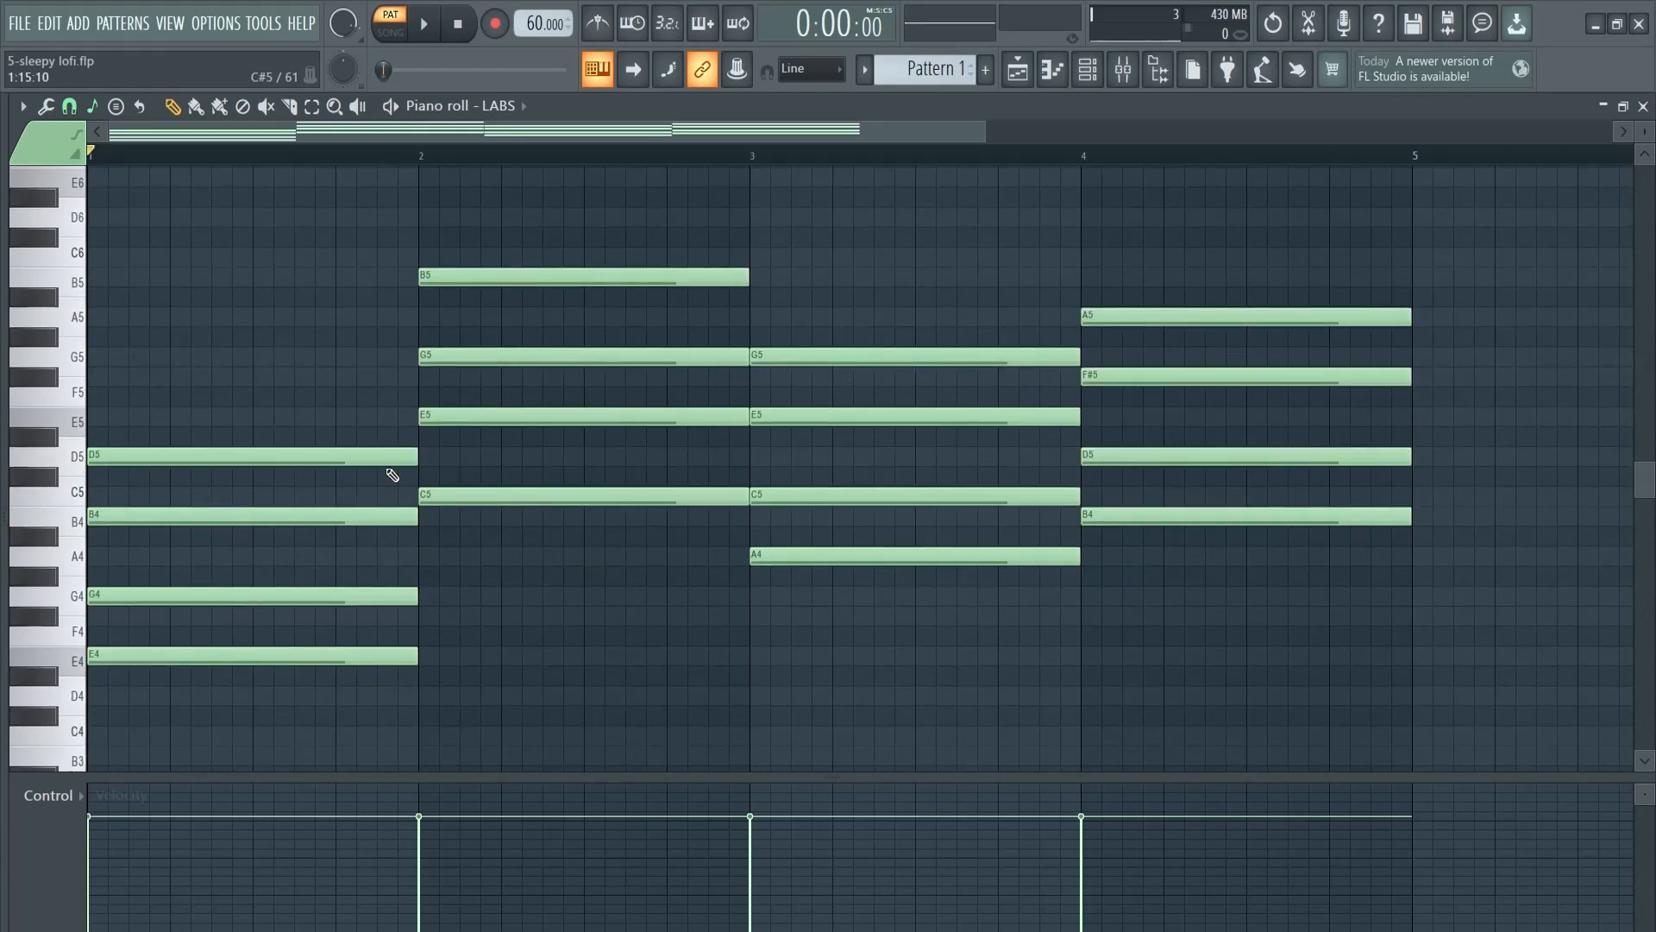
pyautogui.scroll(2, 392, 475)
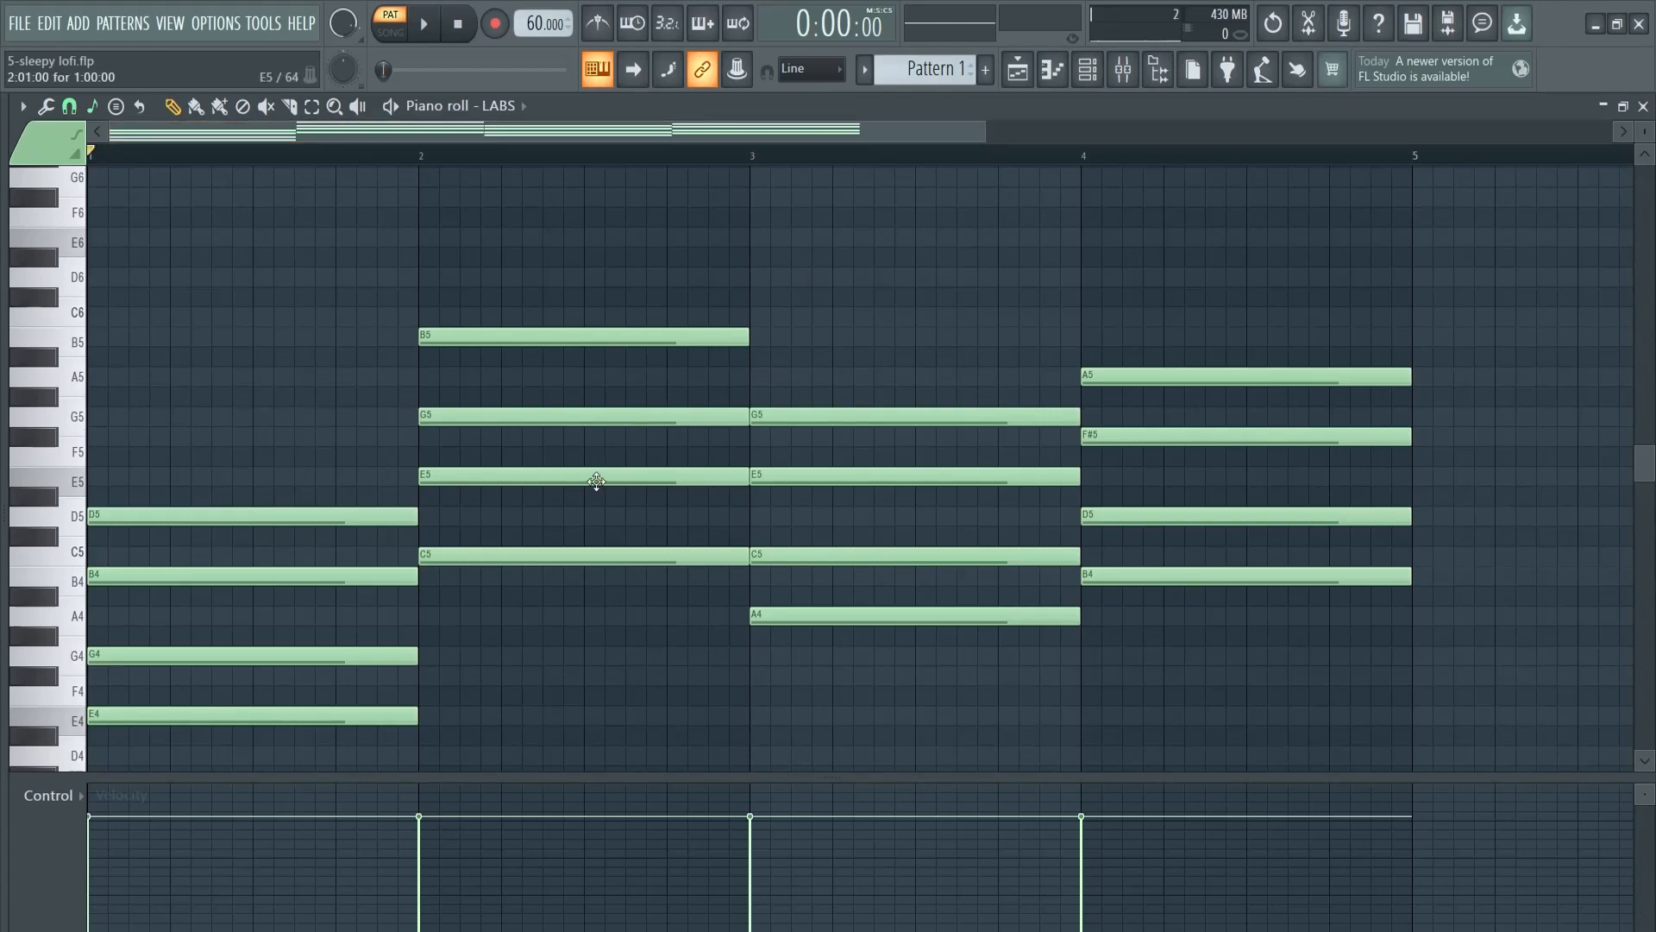
pyautogui.press('space')
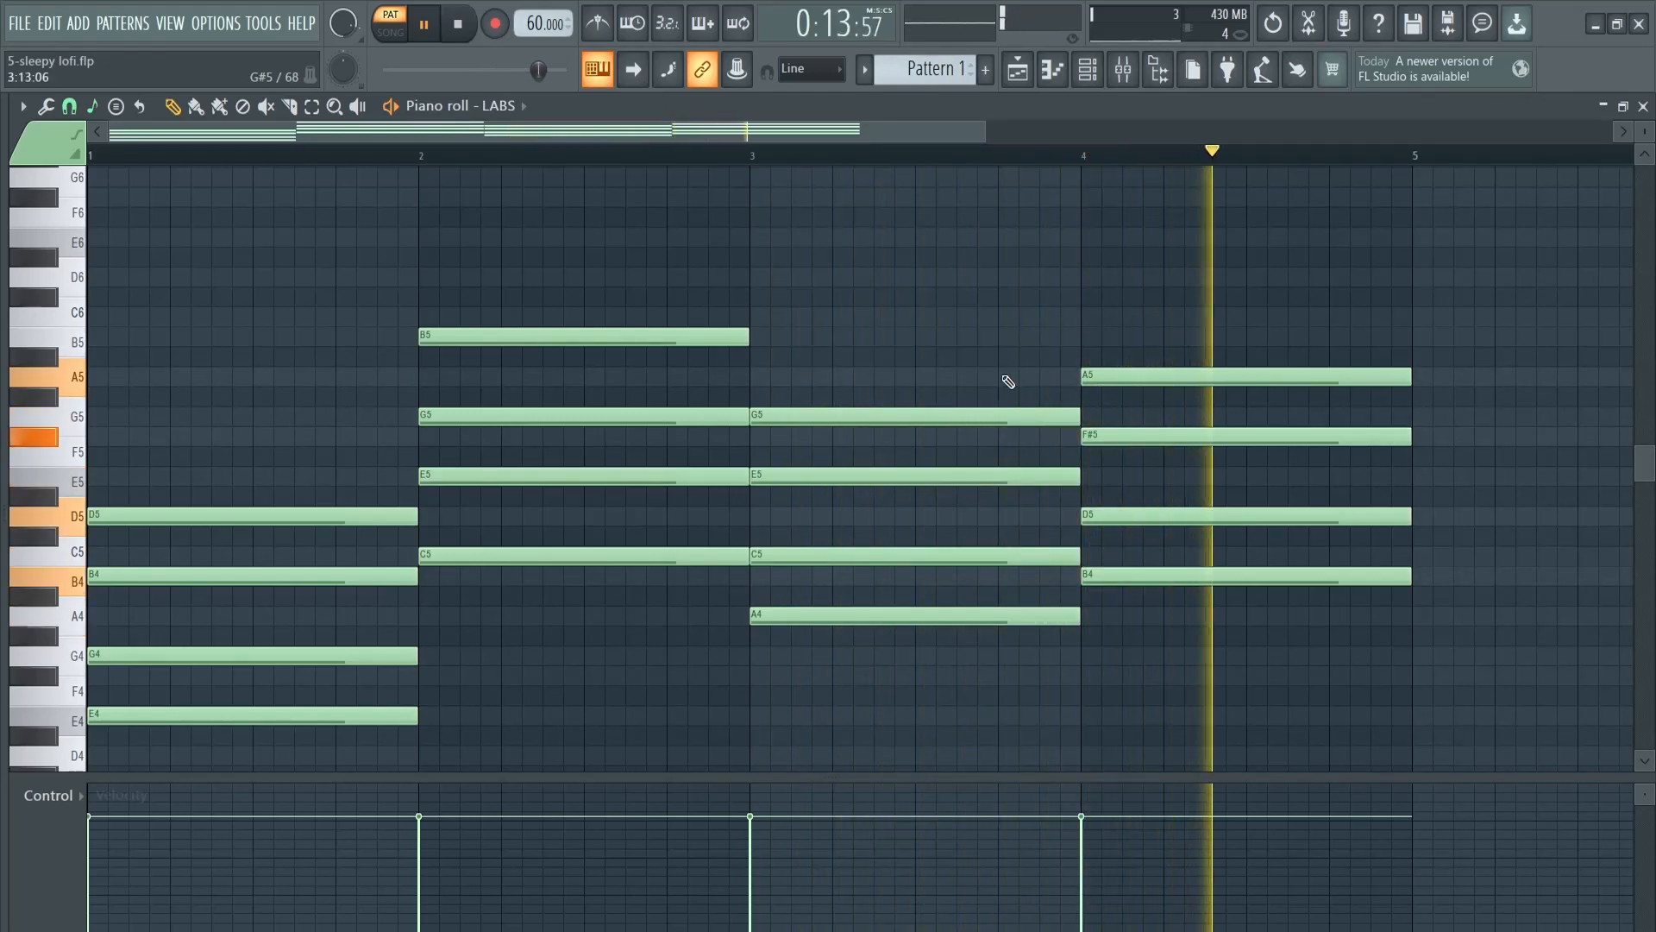
pyautogui.press('space')
# - Duplicate the root notes E4, C5, A4 and B4 of the four chords one octave lower
pyautogui.scroll(-3, 427, 603)
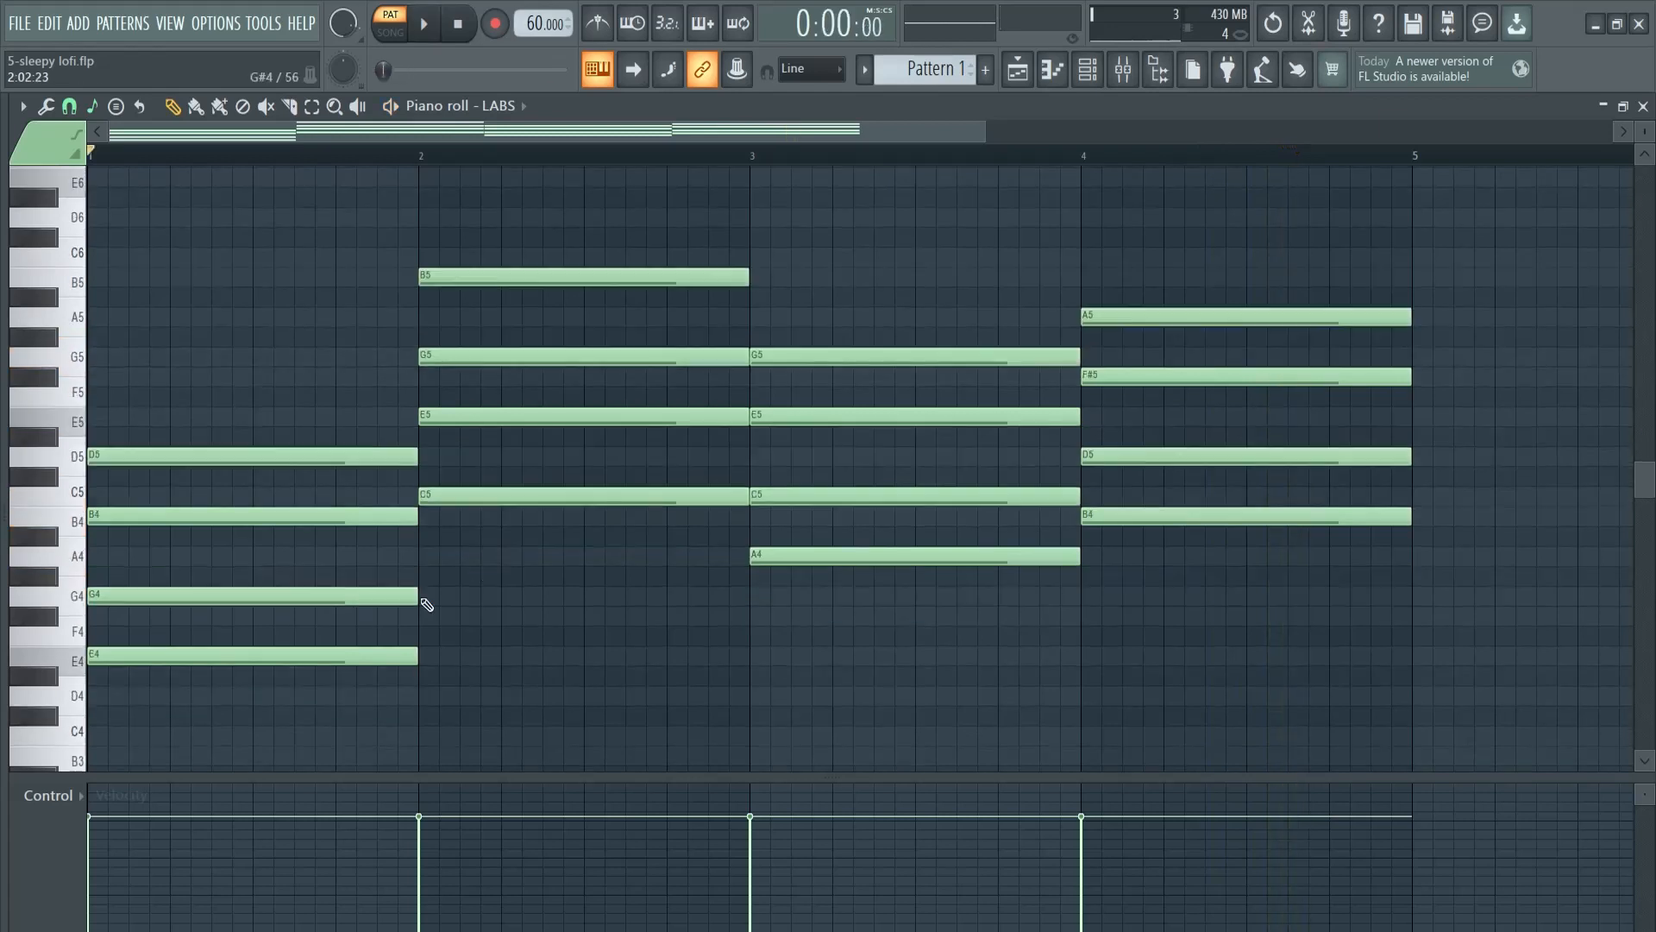
pyautogui.keyDown('ctrl'); pyautogui.click(333, 657); pyautogui.keyUp('ctrl')
pyautogui.keyDown('ctrl'); pyautogui.click(580, 498); pyautogui.keyUp('ctrl')
pyautogui.keyDown('ctrl'); pyautogui.click(858, 556); pyautogui.keyUp('ctrl')
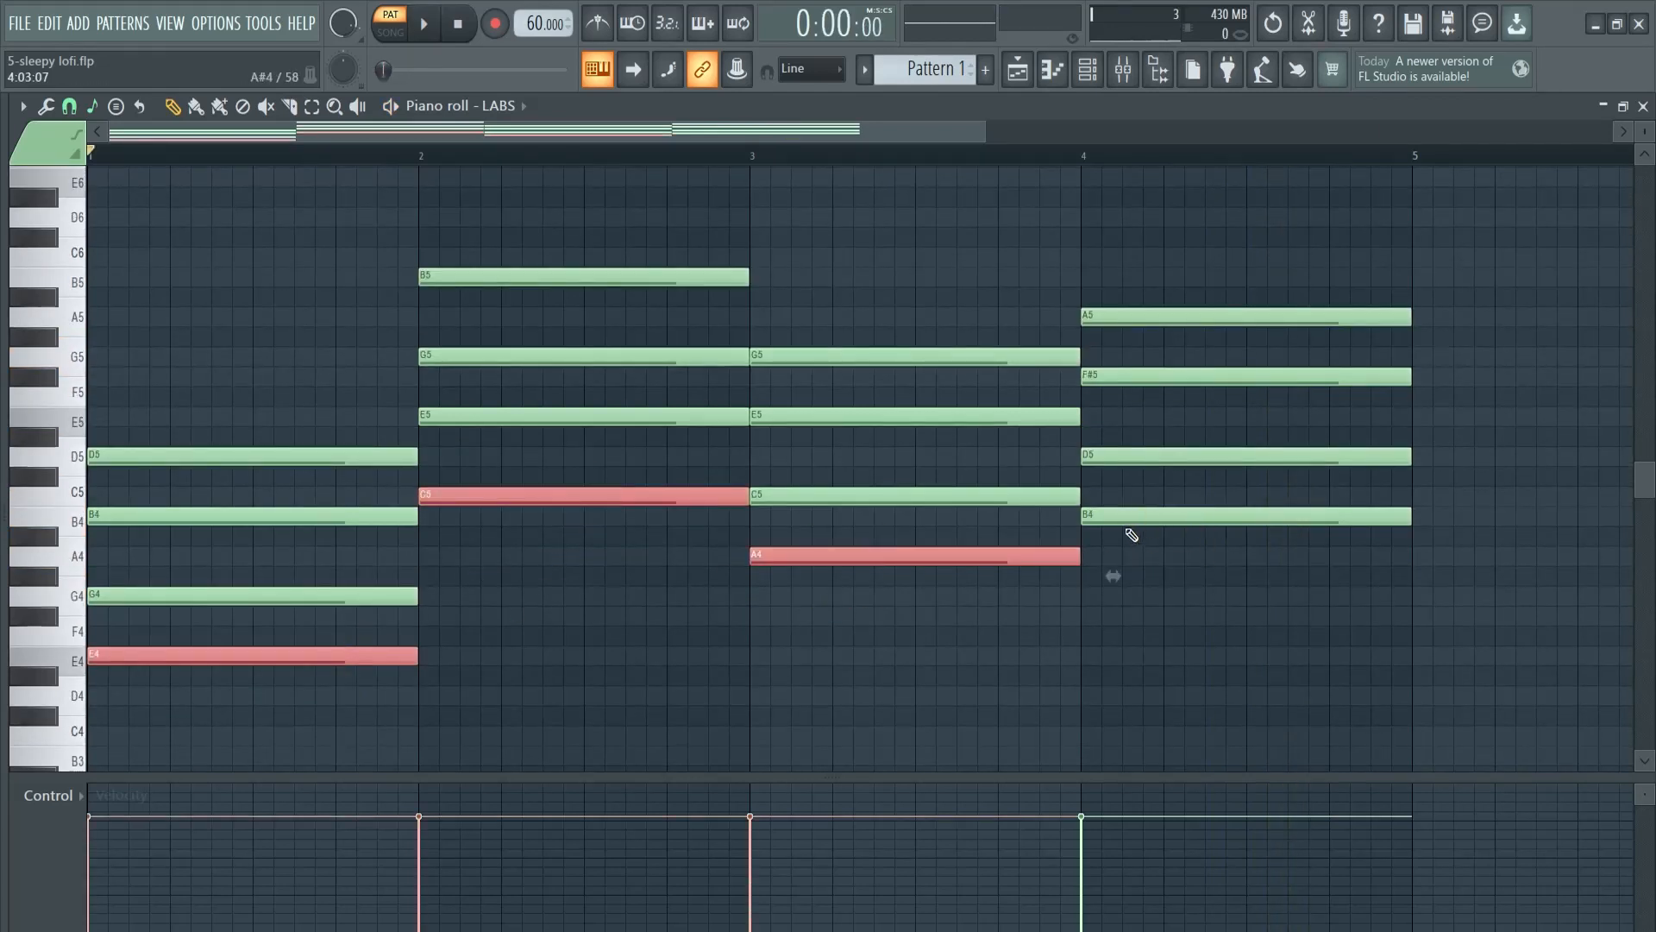
pyautogui.moveTo(1121, 563); pyautogui.dragTo(1163, 520)
pyautogui.moveTo(1386, 587); pyautogui.dragTo(1112, 487)
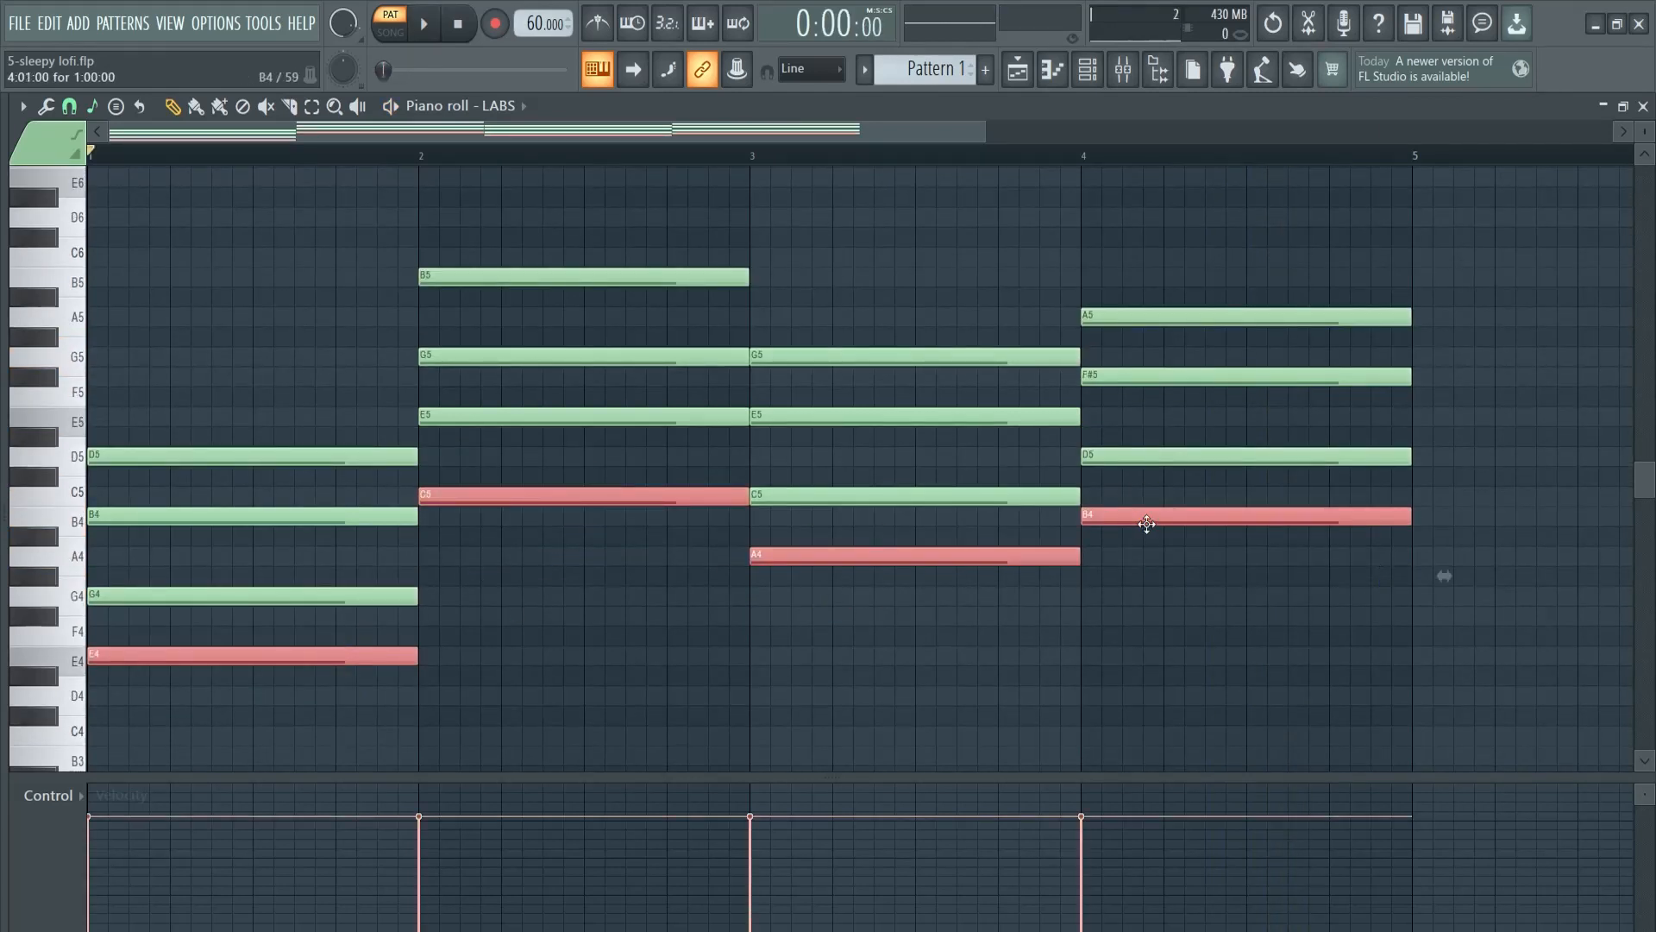
pyautogui.hotkey('ctrl', 'Down')
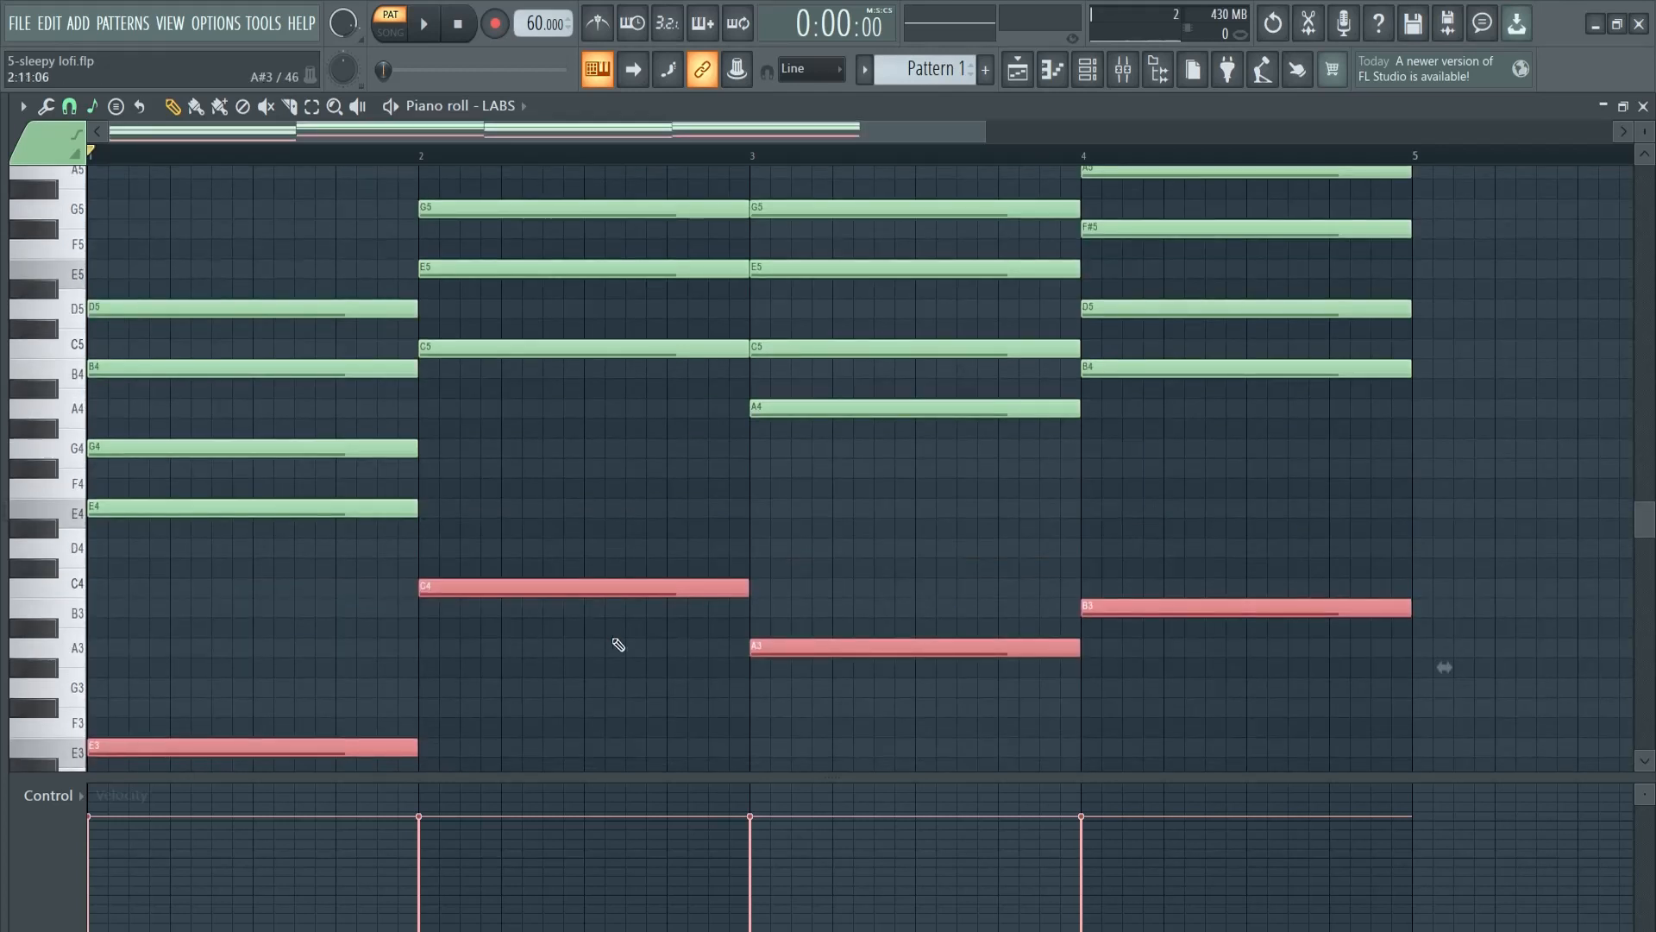
# - Deselect the added bass notes and play back the chords to hear them together
pyautogui.scroll(-2, 569, 577)
pyautogui.scroll(2, 555, 644)
pyautogui.press('space')
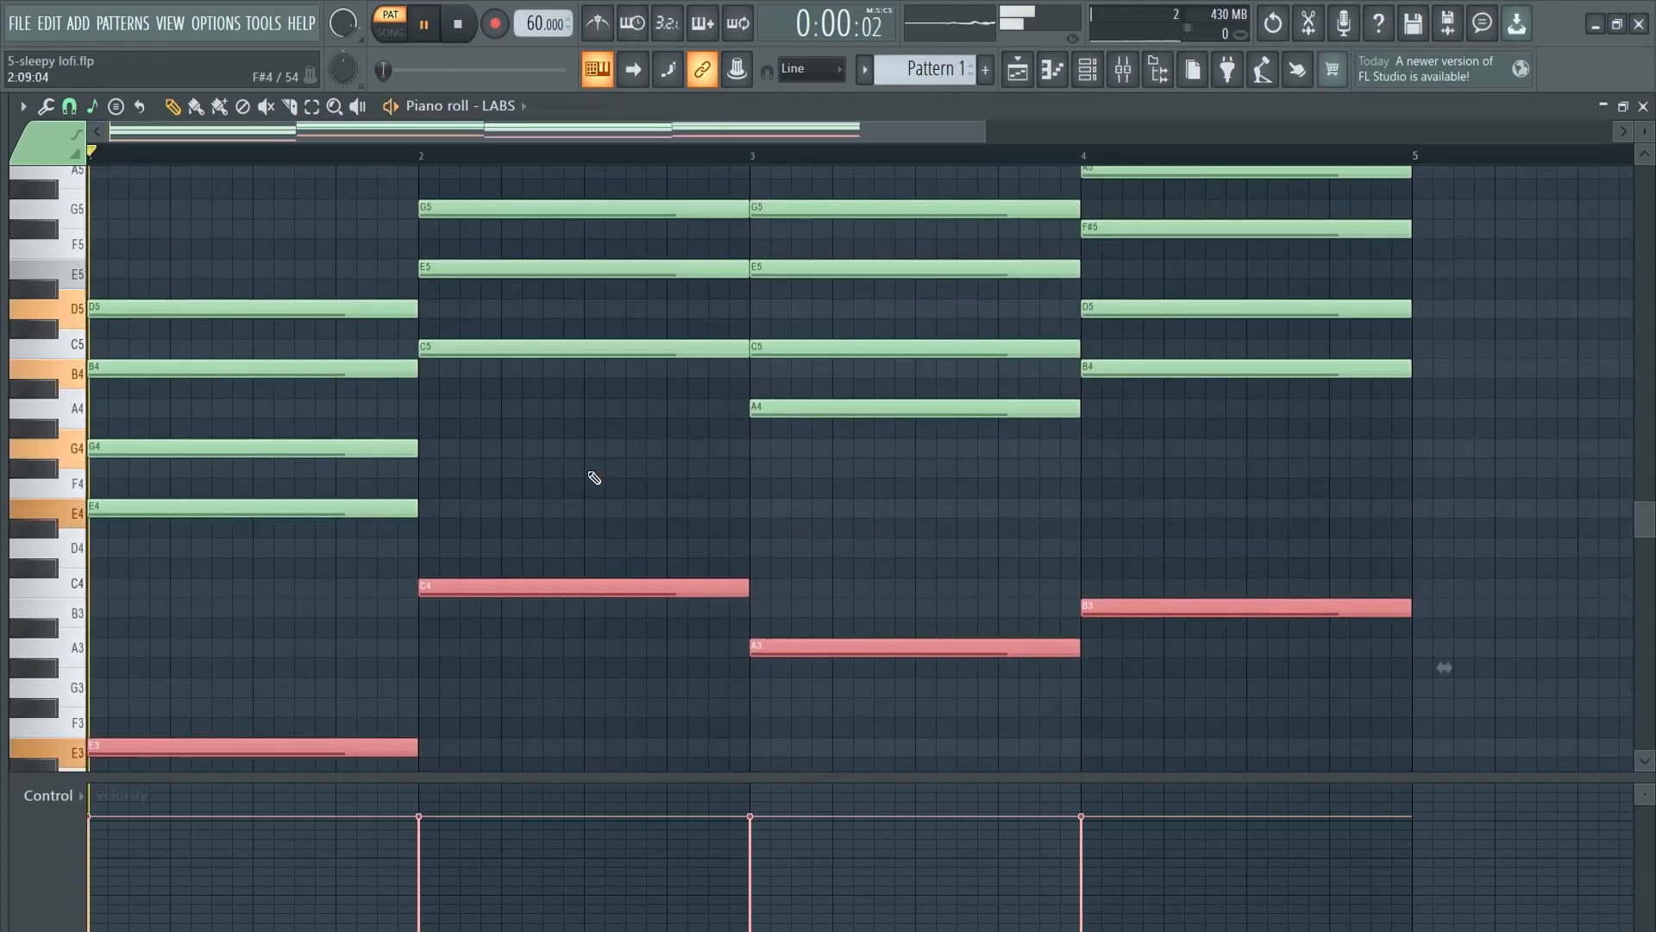
pyautogui.click(616, 499)
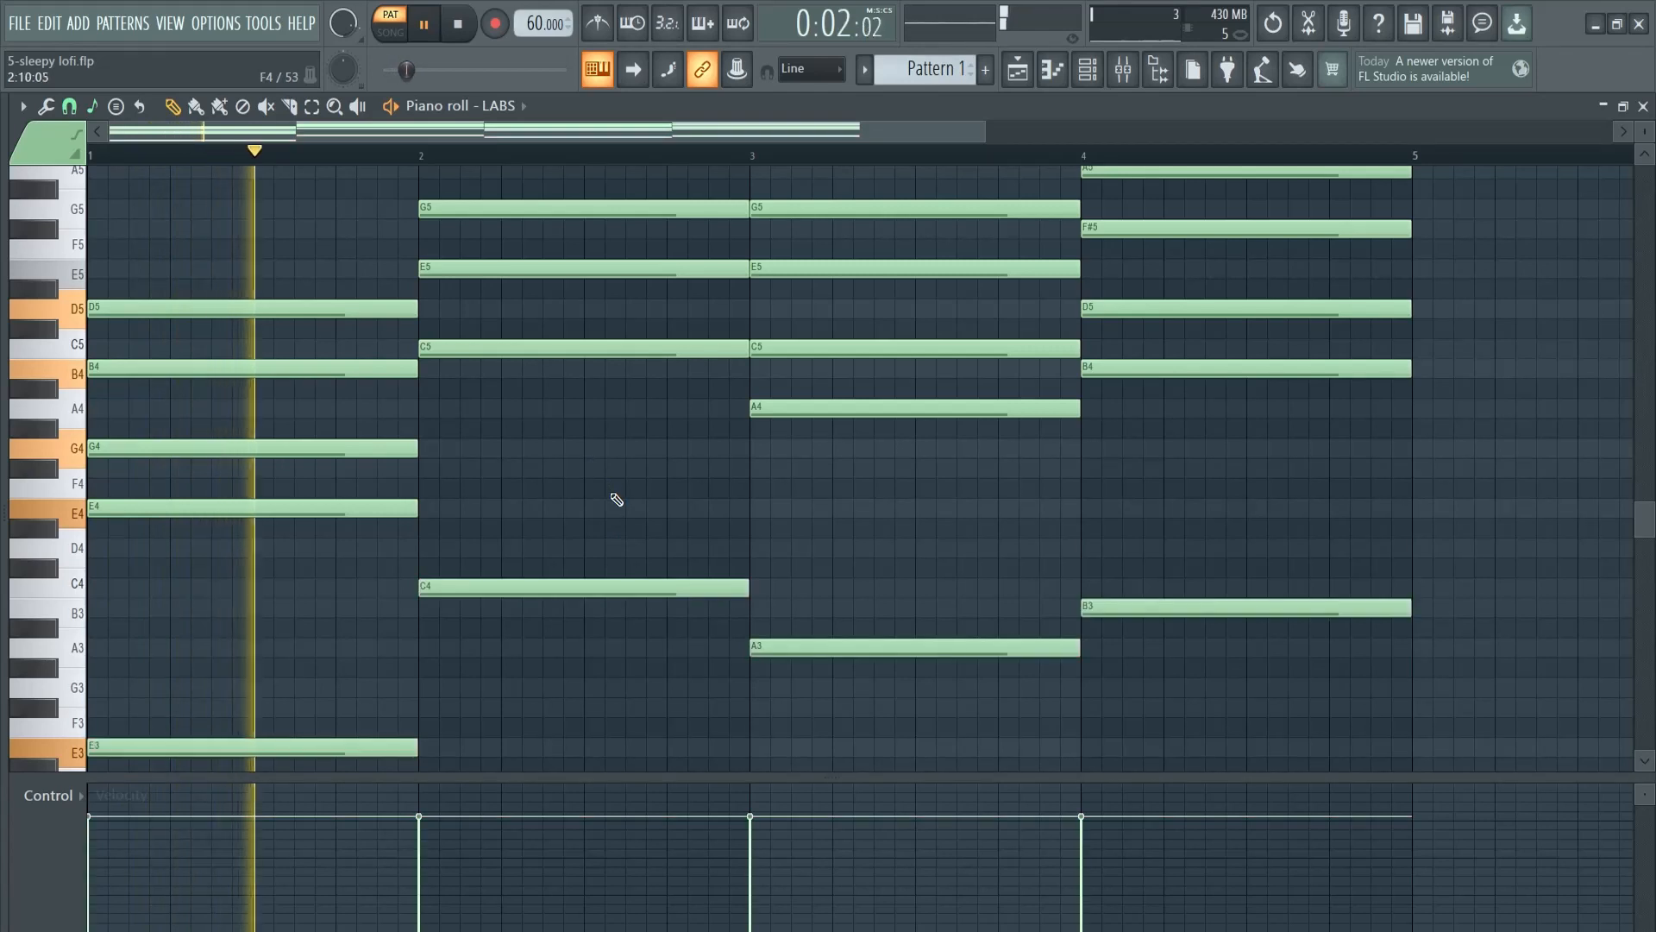
pyautogui.scroll(2, 665, 525)
pyautogui.scroll(-2, 666, 526)
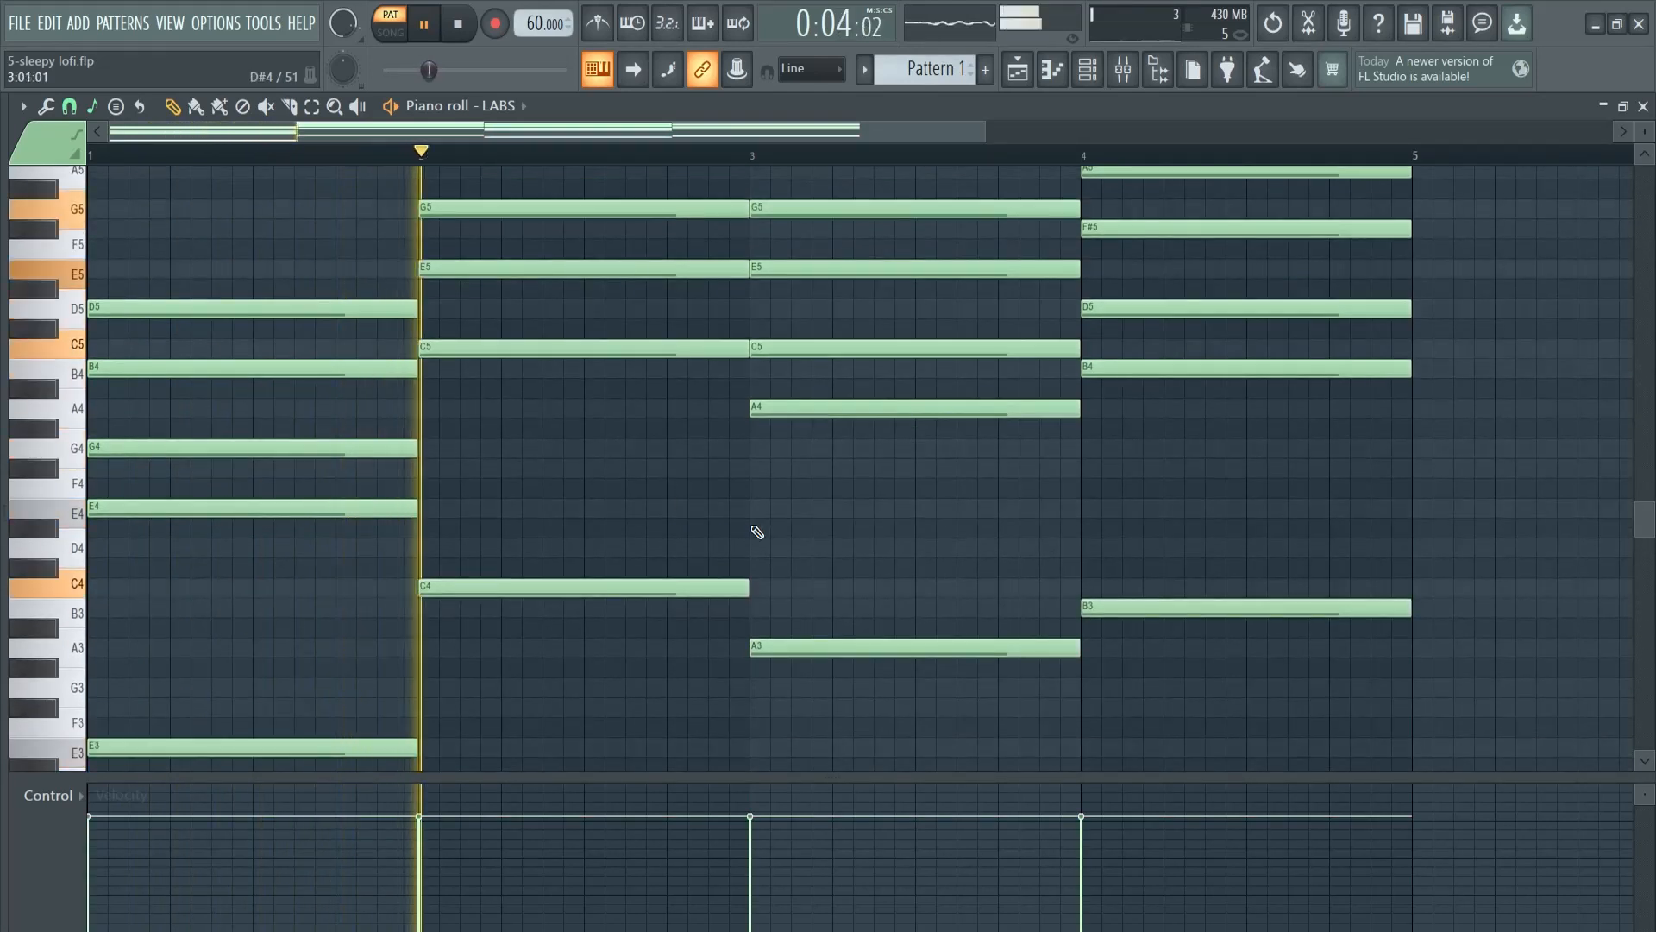
pyautogui.scroll(4, 762, 542)
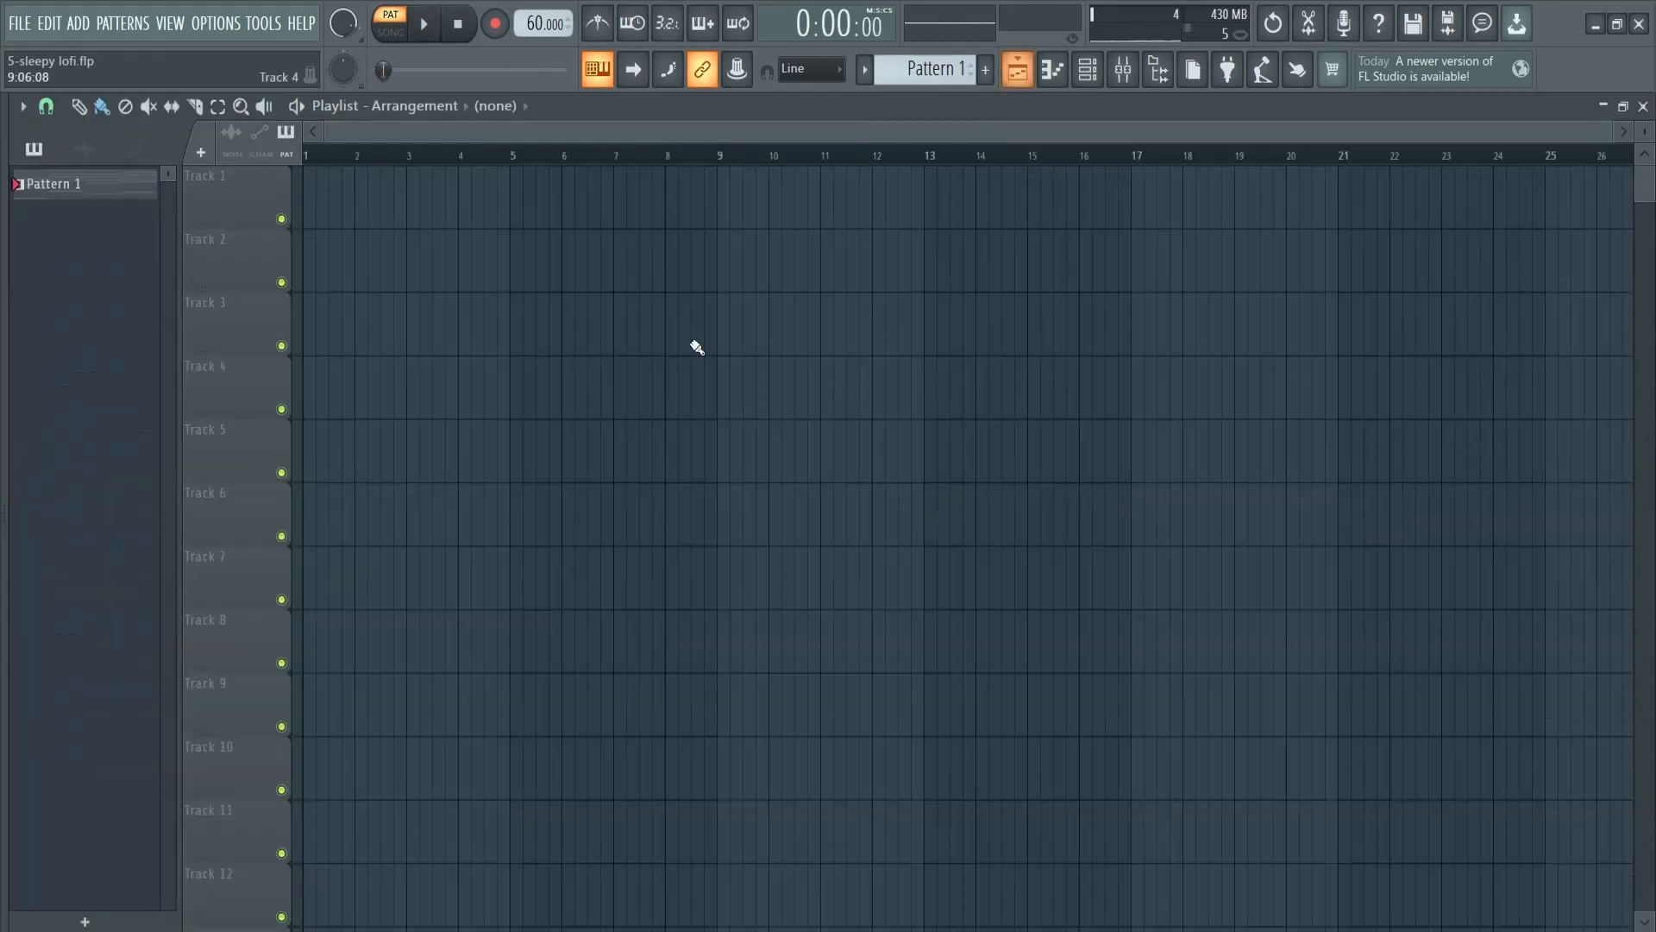
# - Place four consecutive Pattern 1 clips on Track 1 of the playlist, filling bars 1 to 16
pyautogui.moveTo(311, 198); pyautogui.dragTo(939, 204)
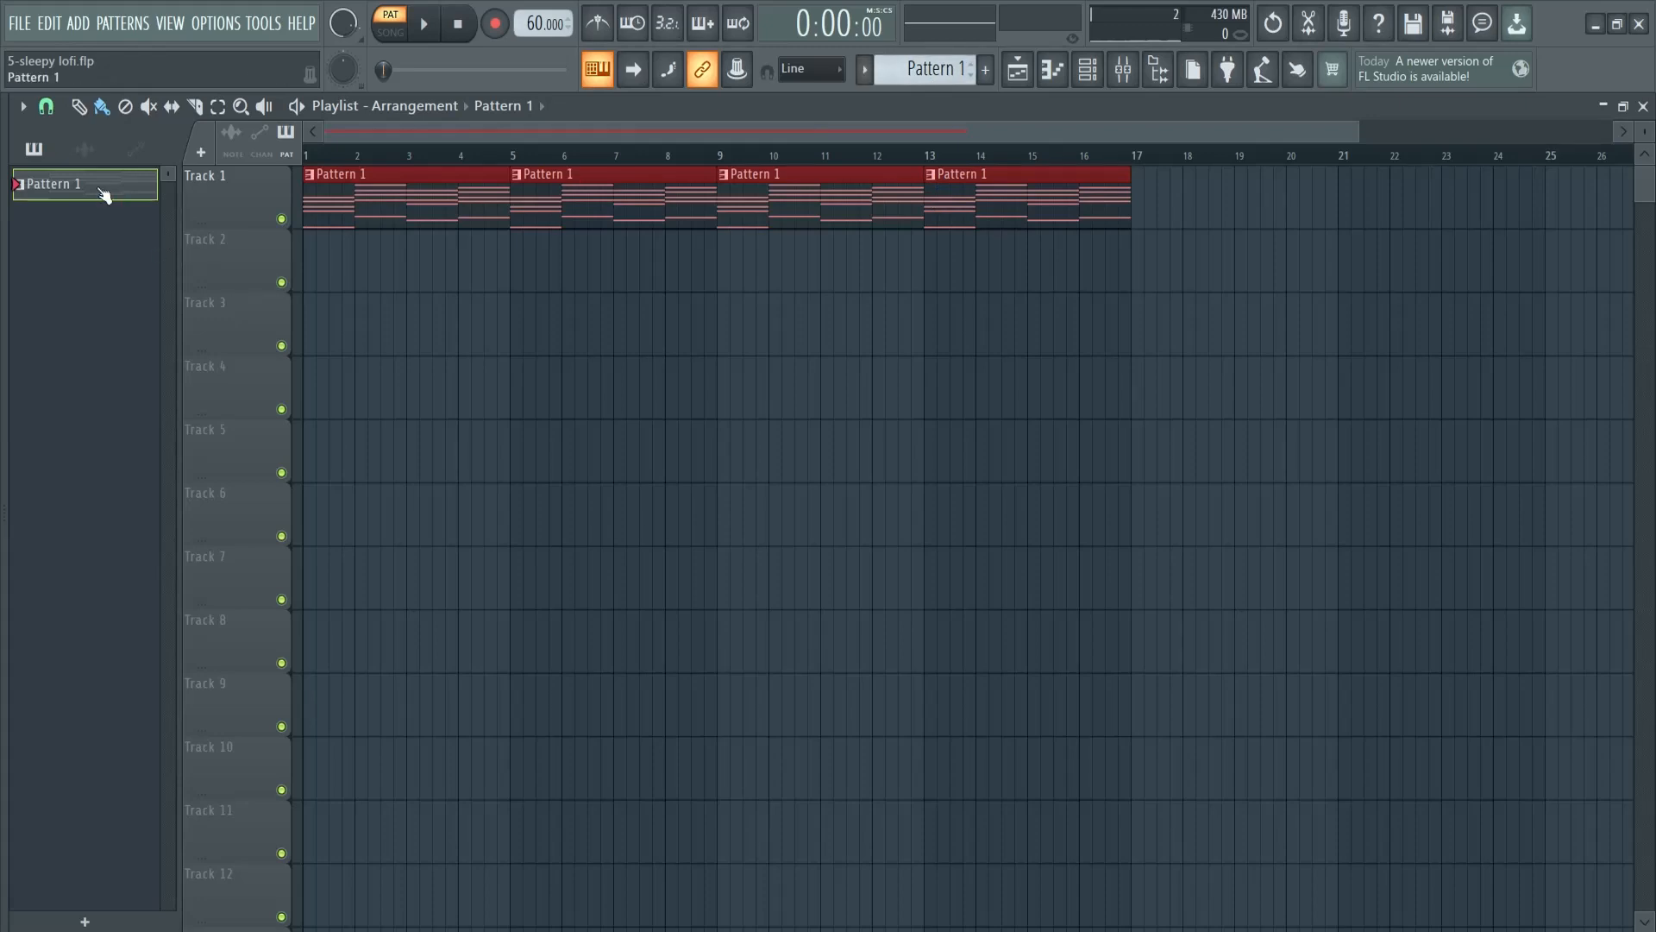
# - Rename Pattern 1 as "piano chords"
pyautogui.press('F2')
pyautogui.write('cho')
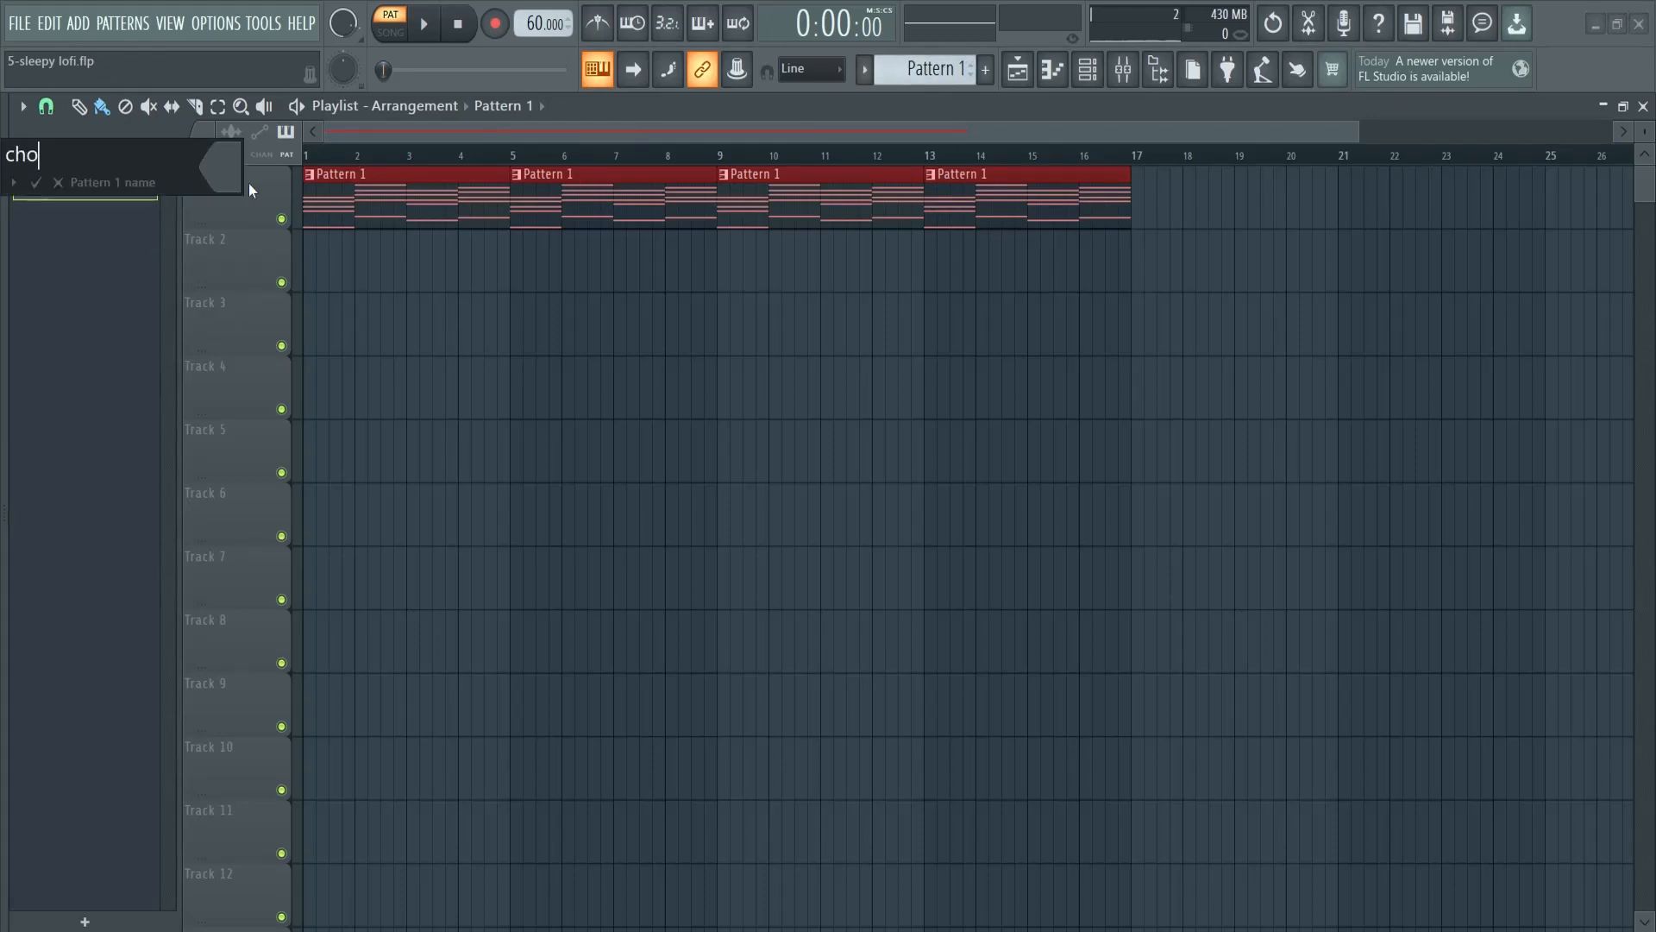
pyautogui.press('BackSpace')
pyautogui.press('BackSpace')
pyautogui.press('BackSpace')
pyautogui.write('piano chords')
pyautogui.press('Return')
# - Auto-name Track 1 in the playlist after its piano chords clips
pyautogui.rightClick(220, 188)
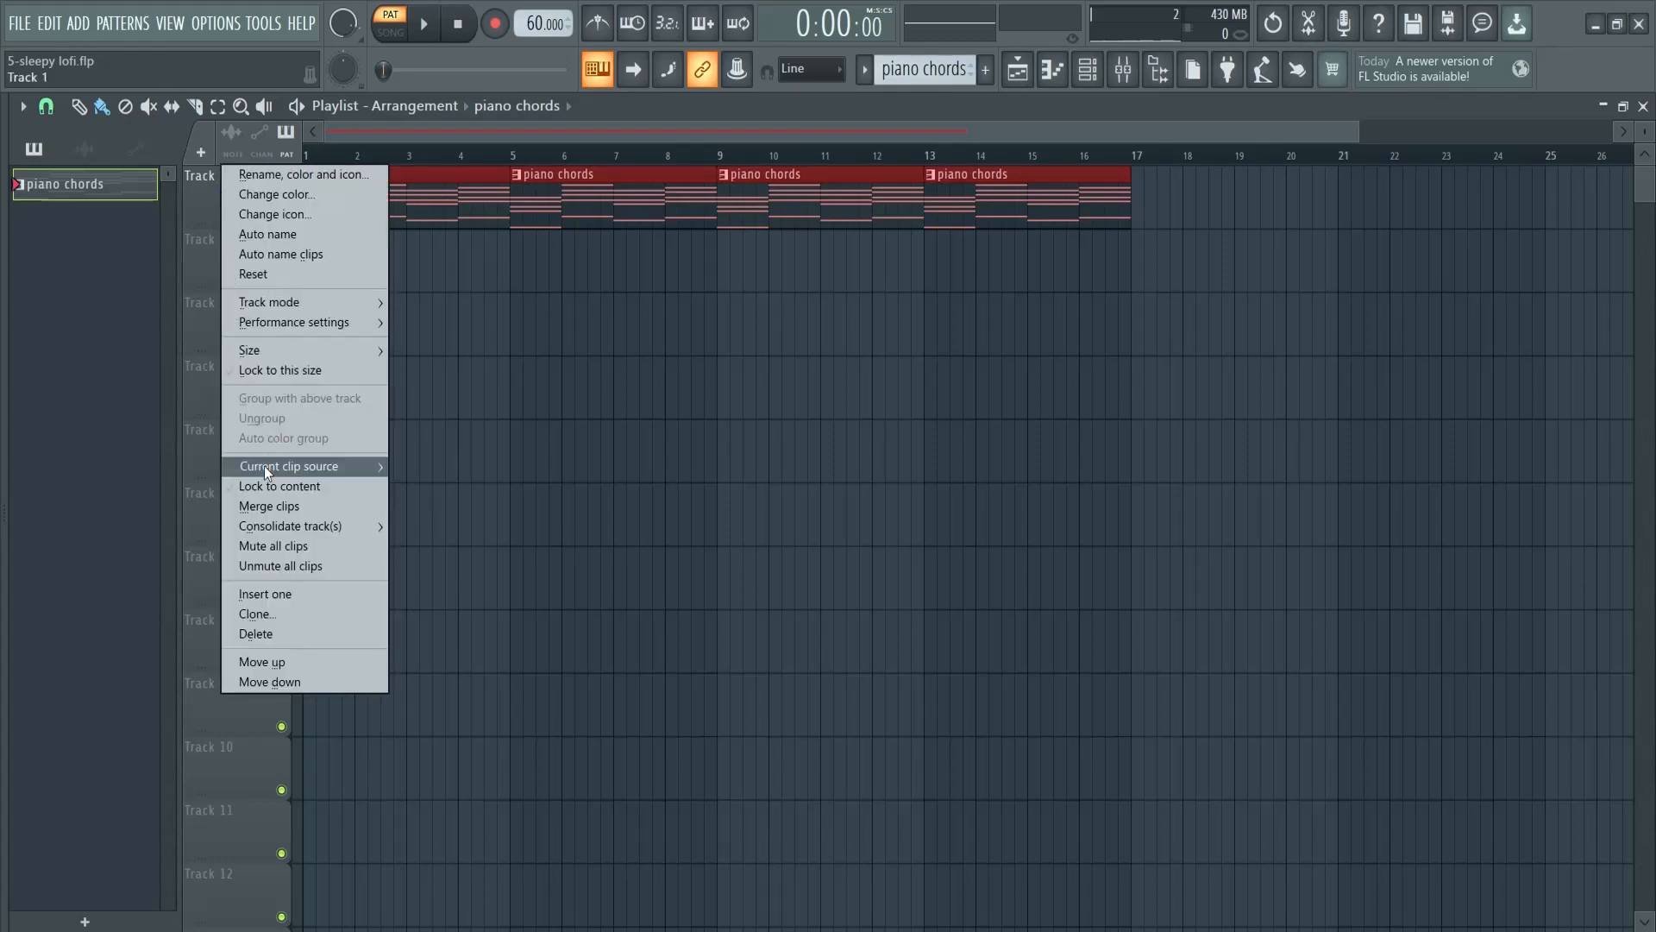
pyautogui.click(280, 252)
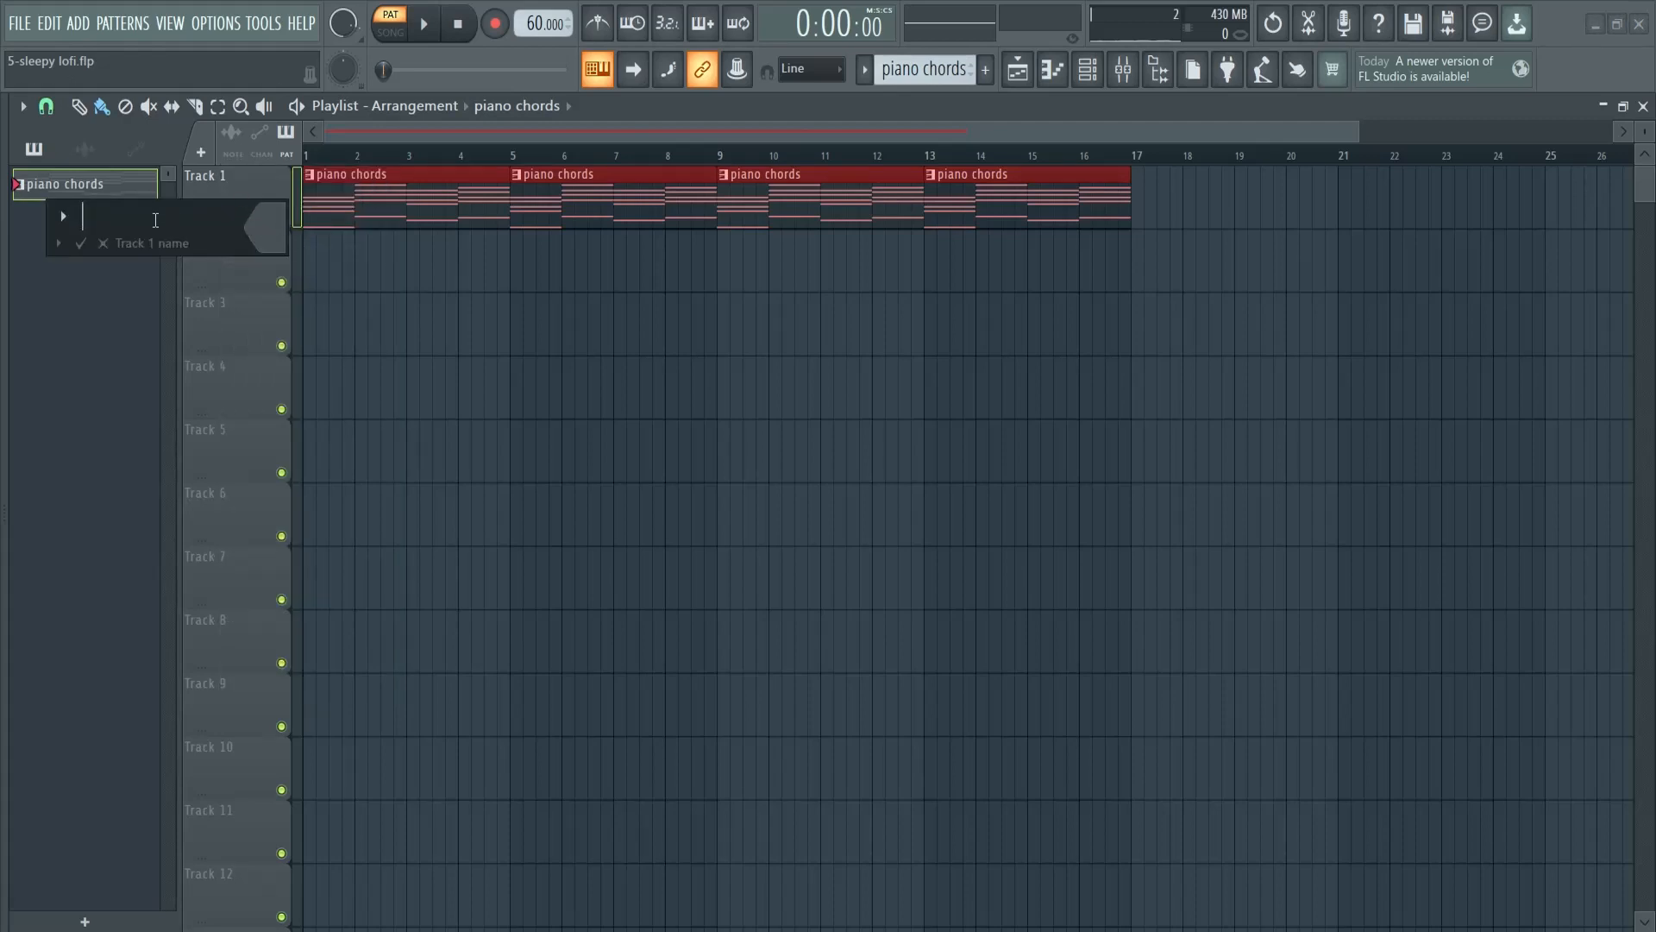
pyautogui.rightClick(231, 179)
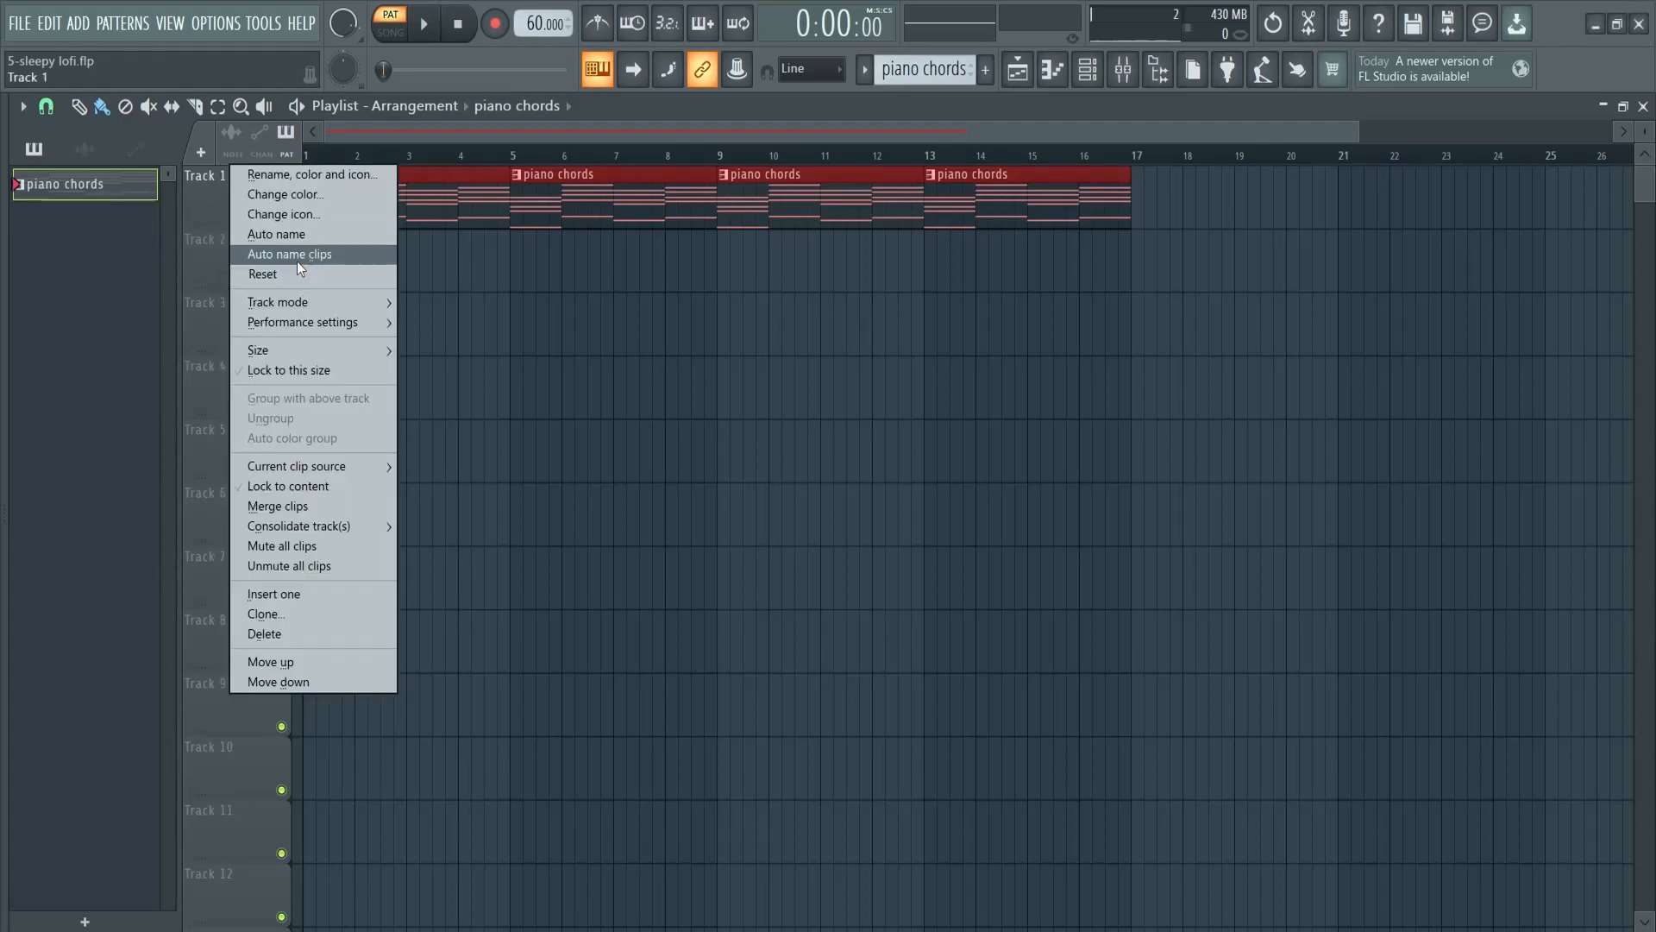
pyautogui.click(295, 232)
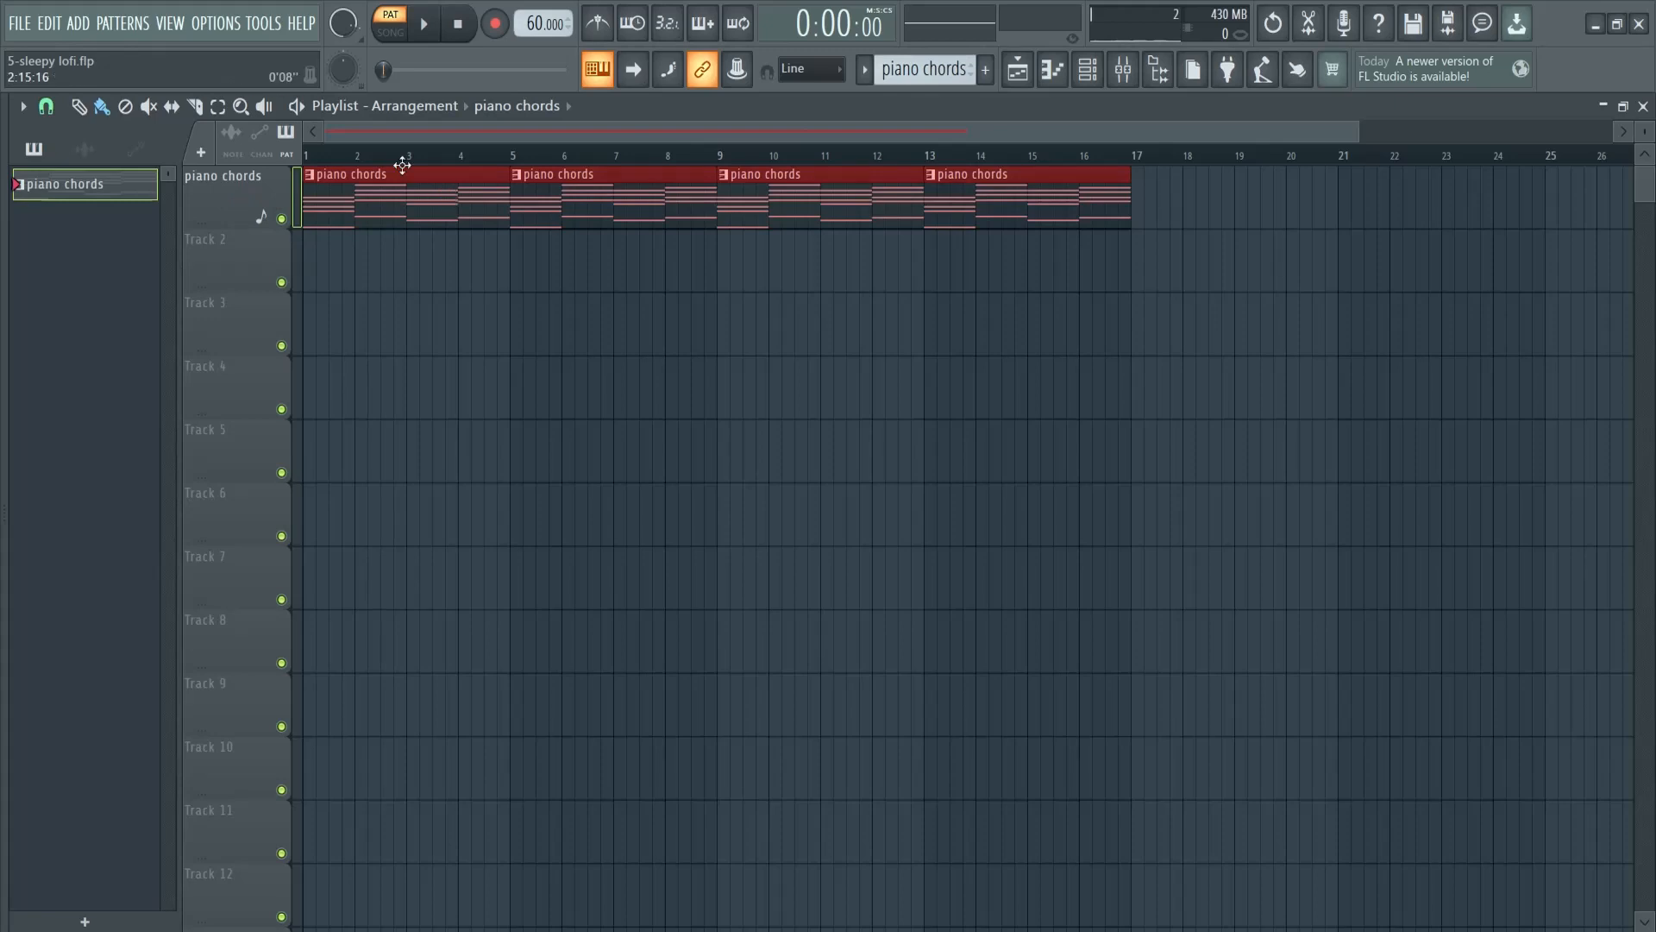
pyautogui.click(388, 37)
pyautogui.press('space')
pyautogui.click(390, 35)
pyautogui.press('F6')
pyautogui.press('F6')
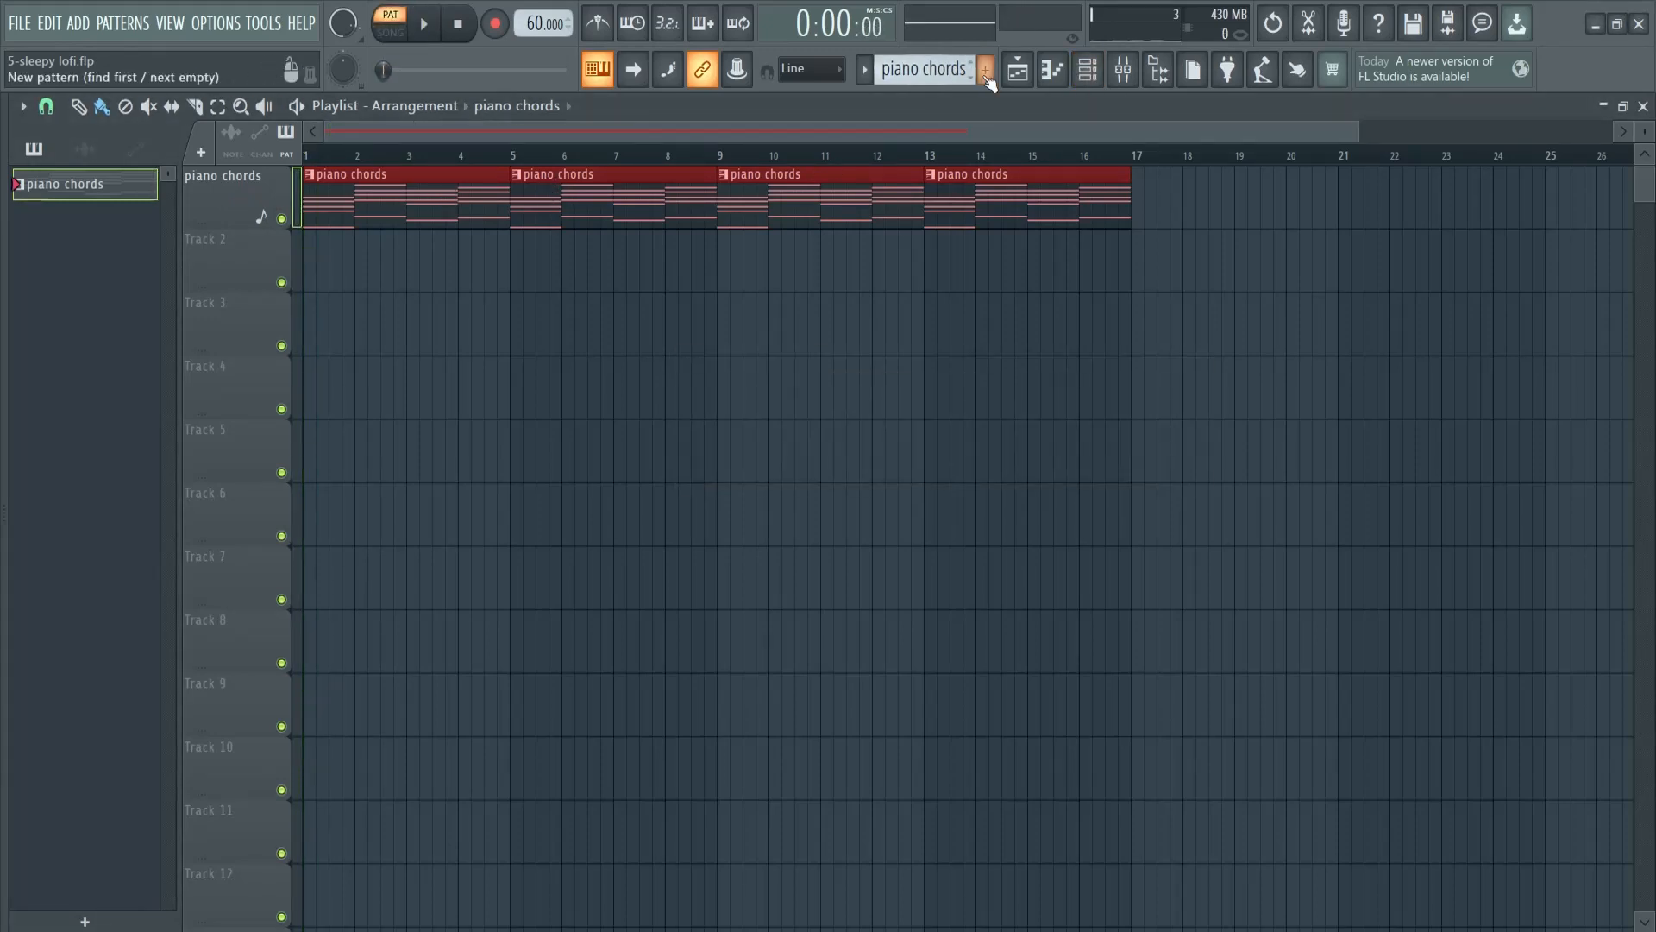
# - Create a new pattern named "guitar arp"
pyautogui.click(986, 70)
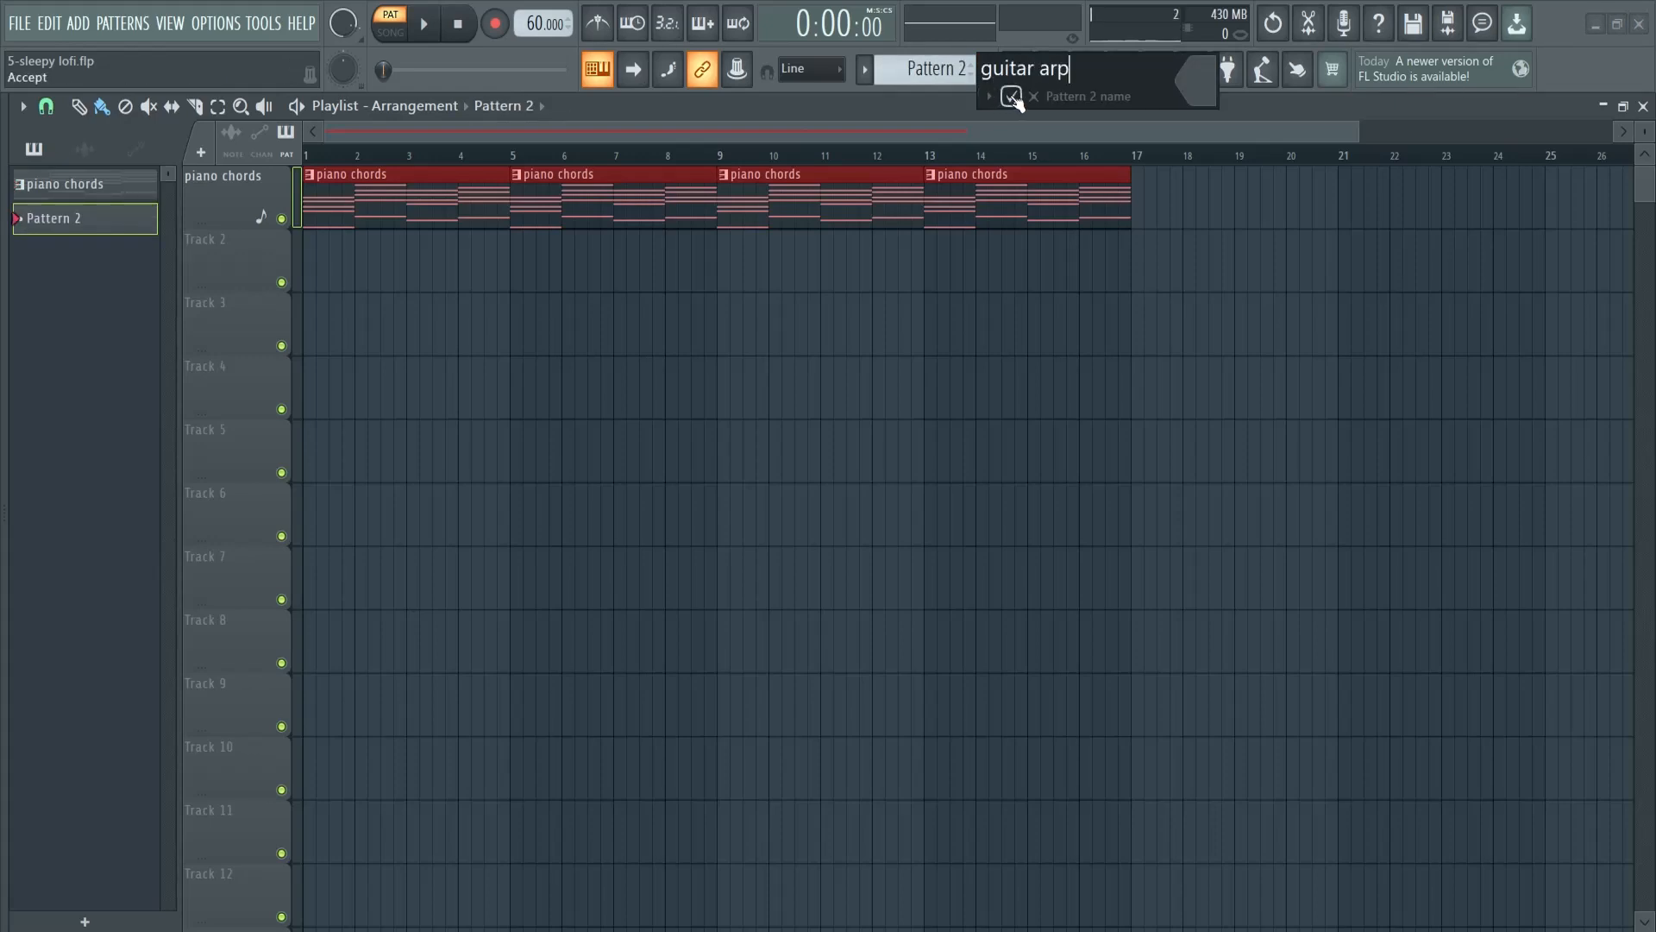
pyautogui.write('guitar arp')
pyautogui.click(1012, 97)
# - Add a FLEX instrument channel for the guitar arp and move its window so the presets can be browsed
pyautogui.press('F6')
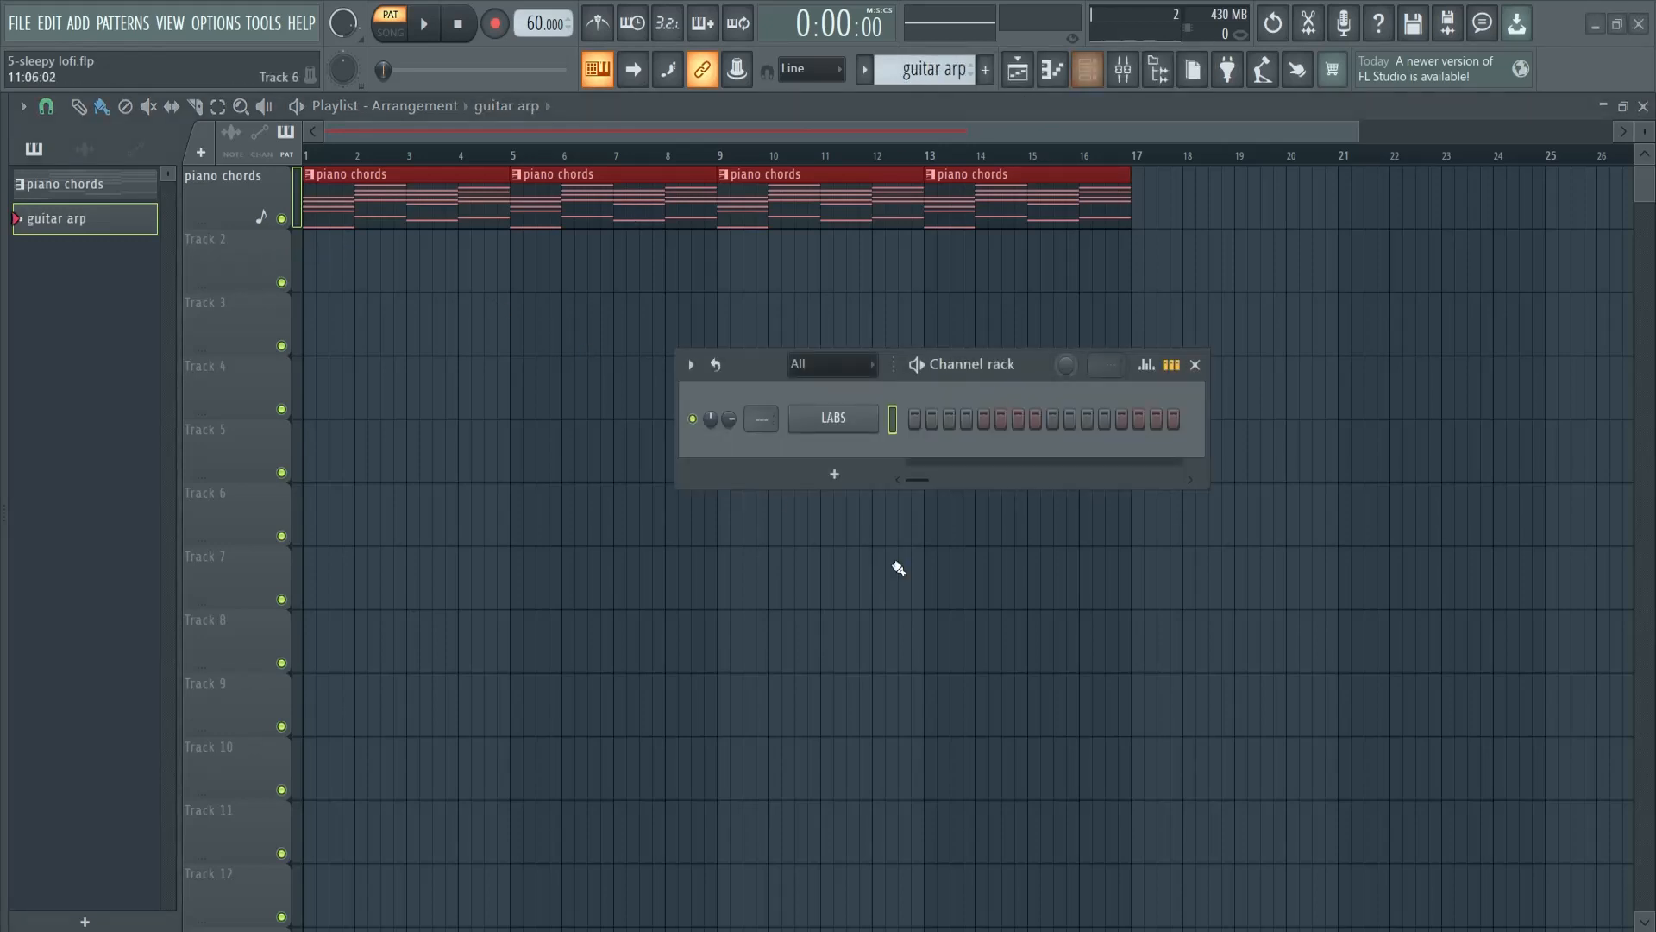
pyautogui.click(834, 474)
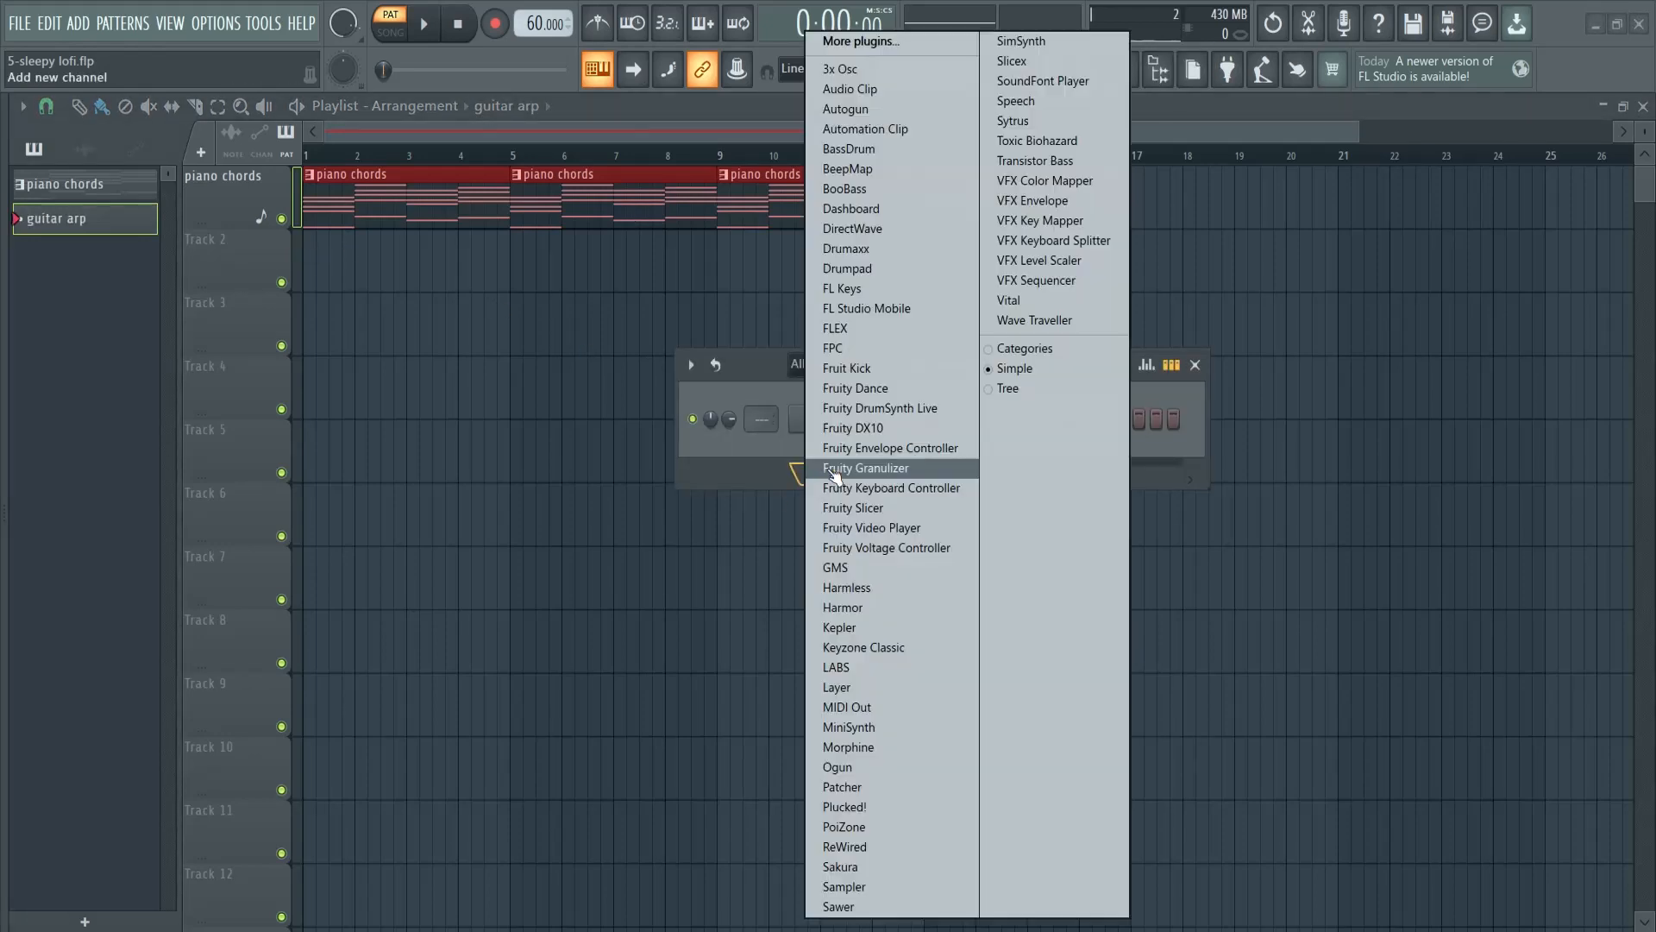
pyautogui.click(846, 326)
pyautogui.moveTo(514, 368); pyautogui.dragTo(492, 244)
# - Audition humbucker presets in FLEX's Essential Guitars pack, load Bright Humbucker AC15 and close the instrument window
pyautogui.click(252, 272)
pyautogui.click(197, 271)
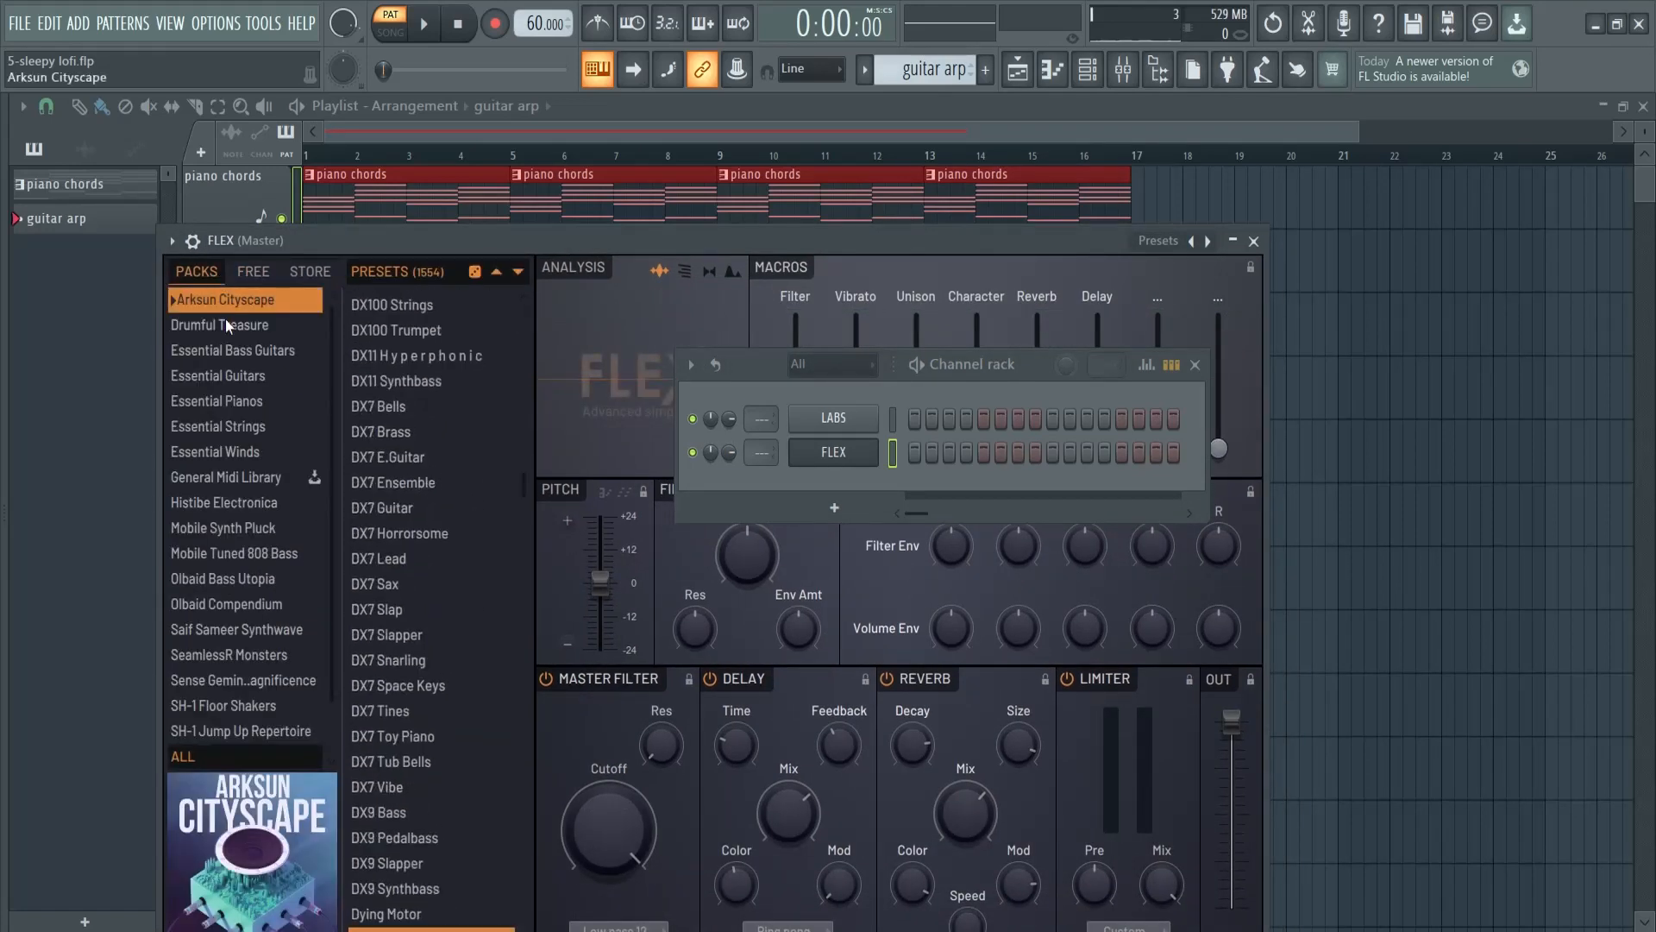
pyautogui.click(235, 374)
pyautogui.click(414, 401)
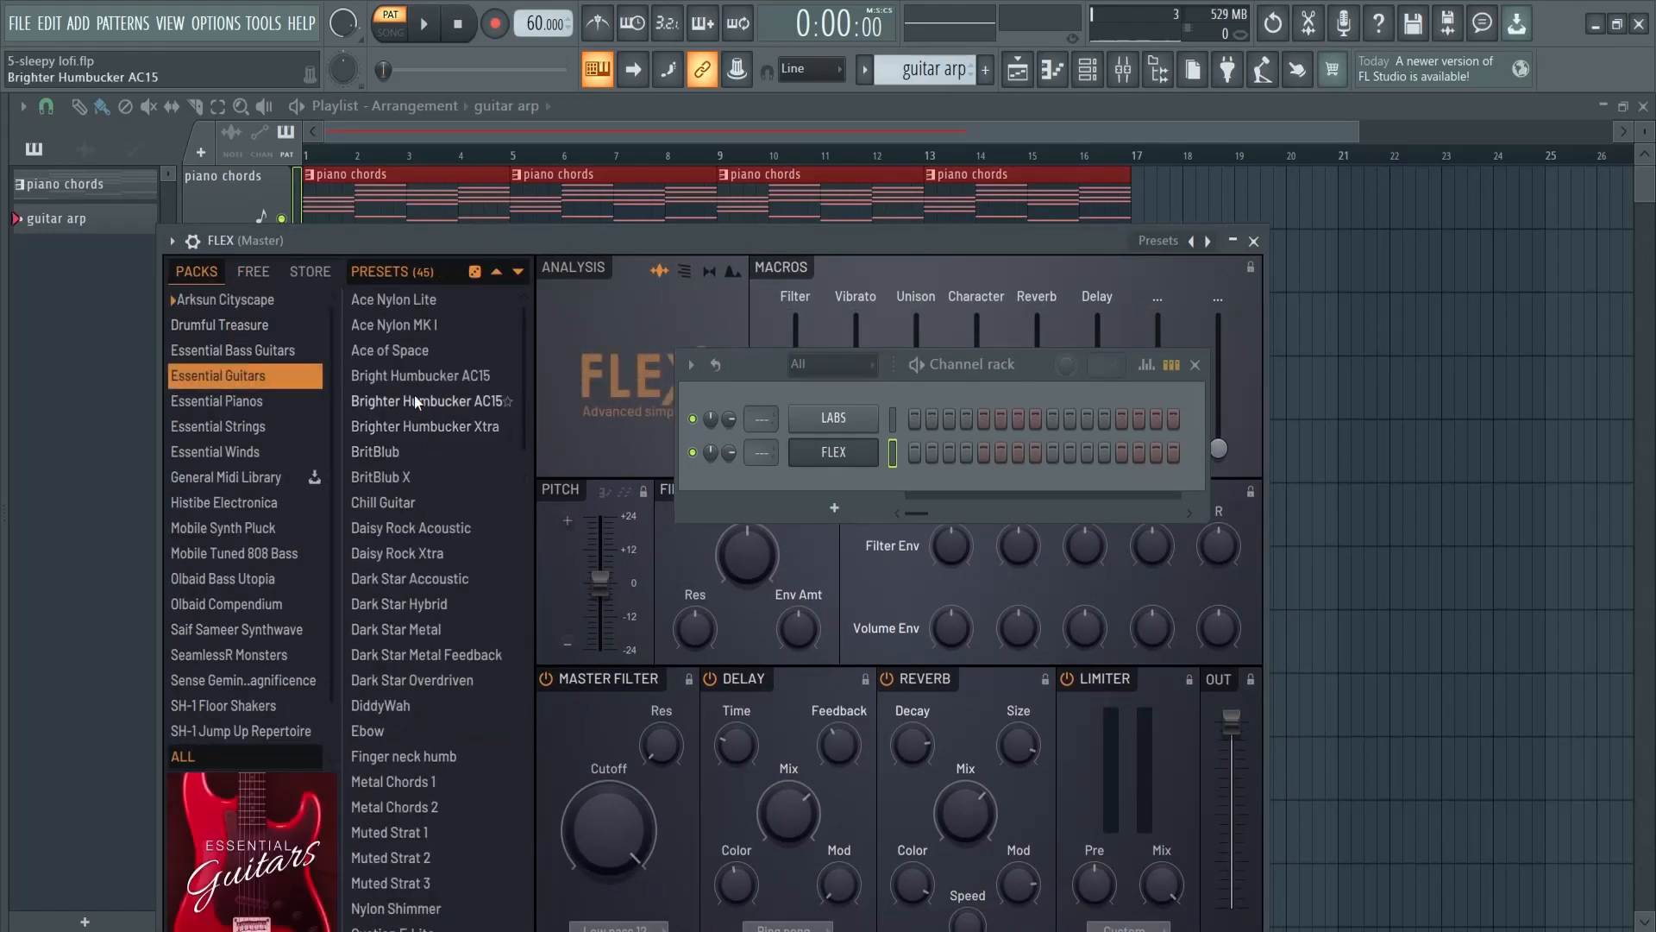
pyautogui.click(417, 380)
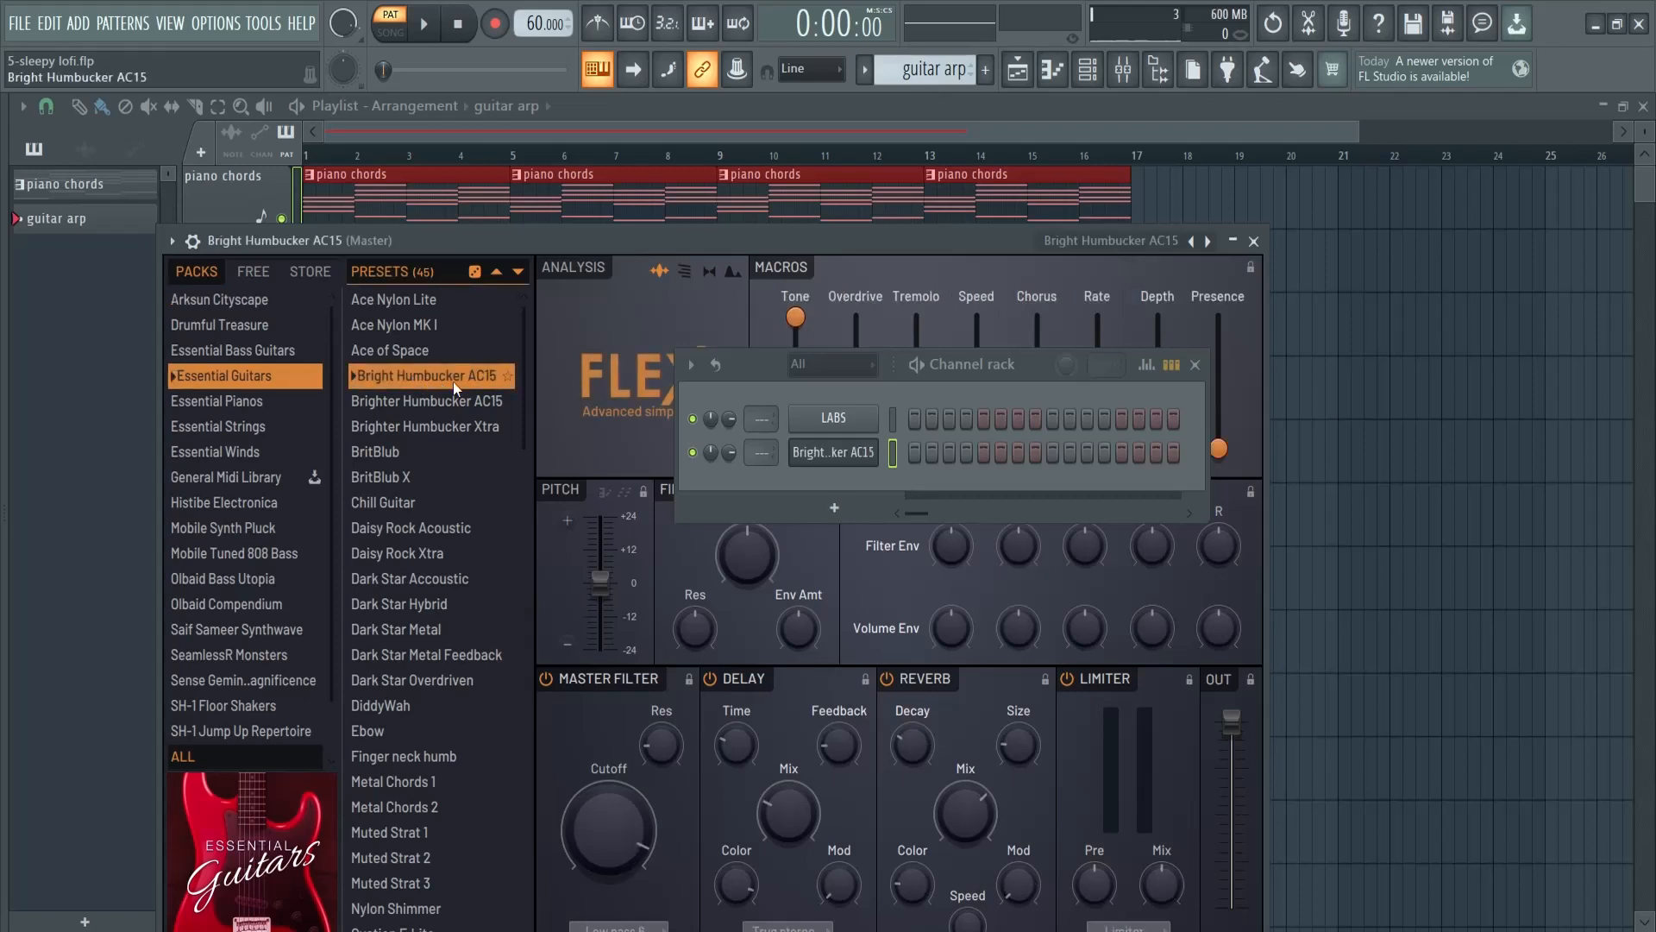
pyautogui.click(459, 402)
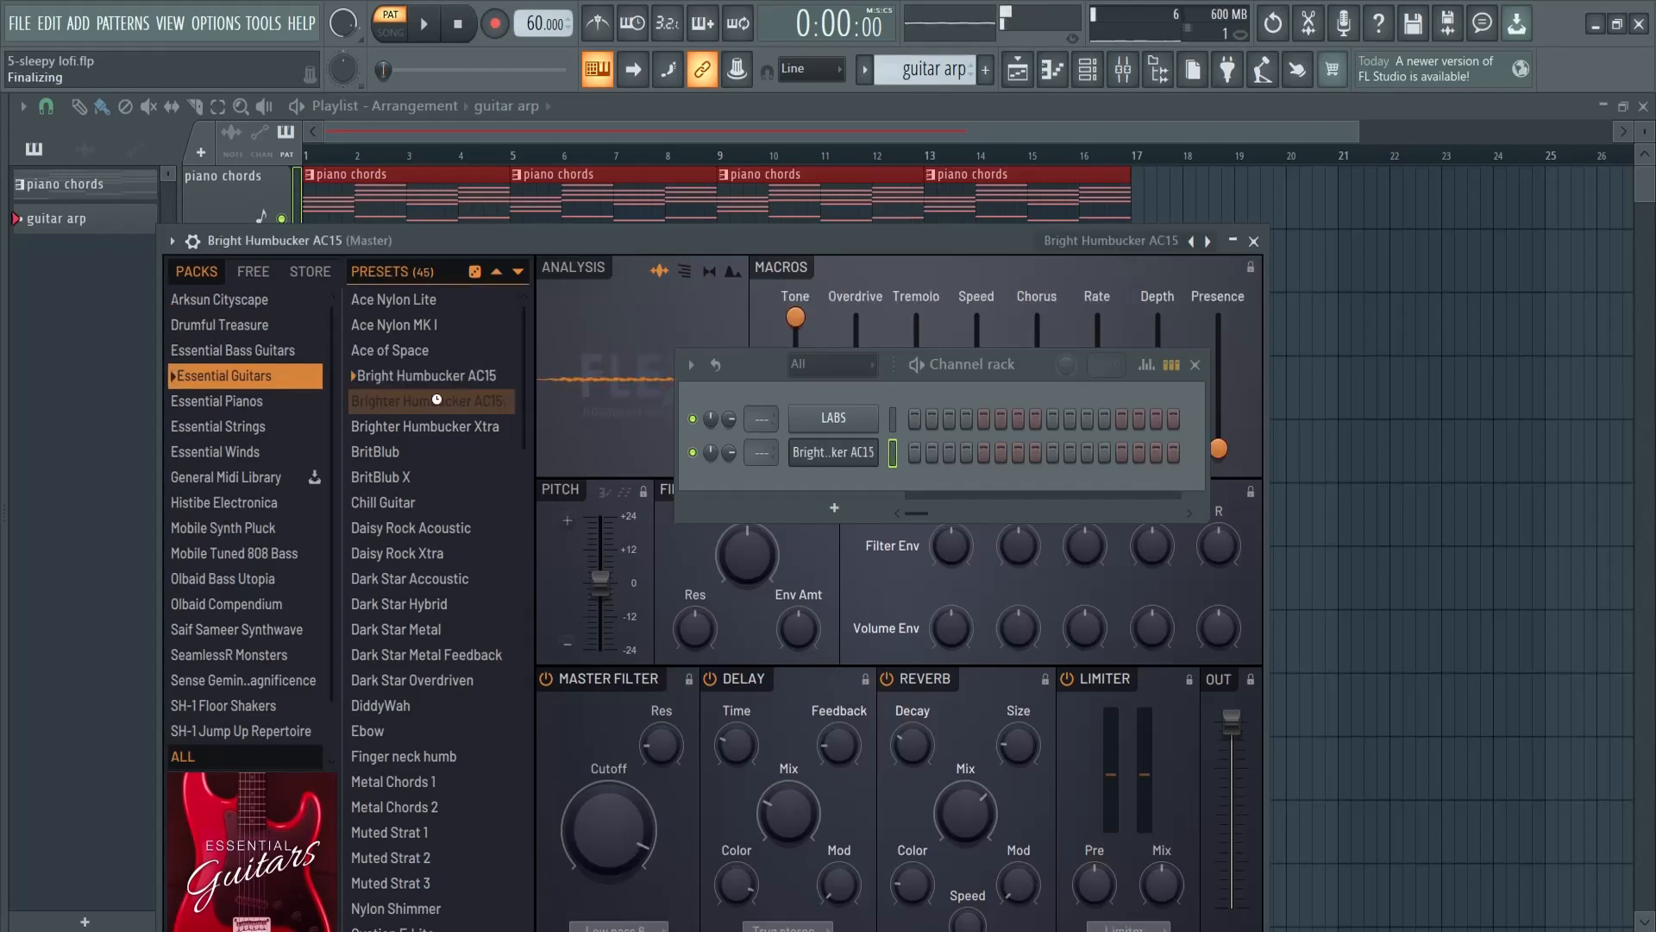
pyautogui.click(426, 426)
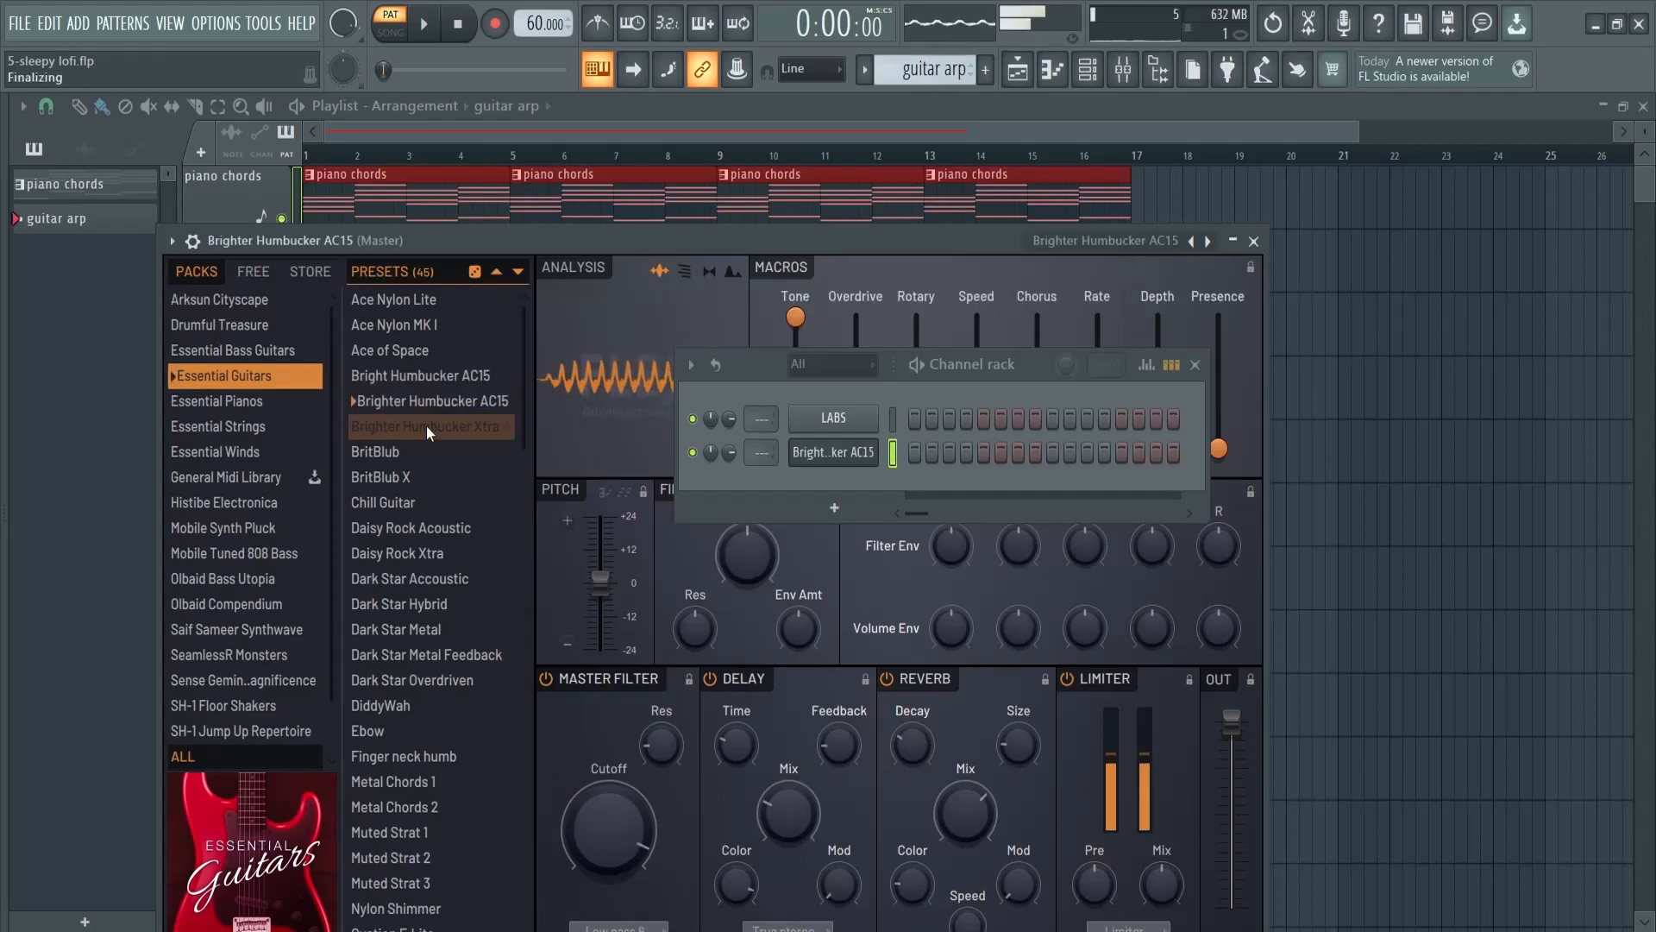
pyautogui.click(423, 374)
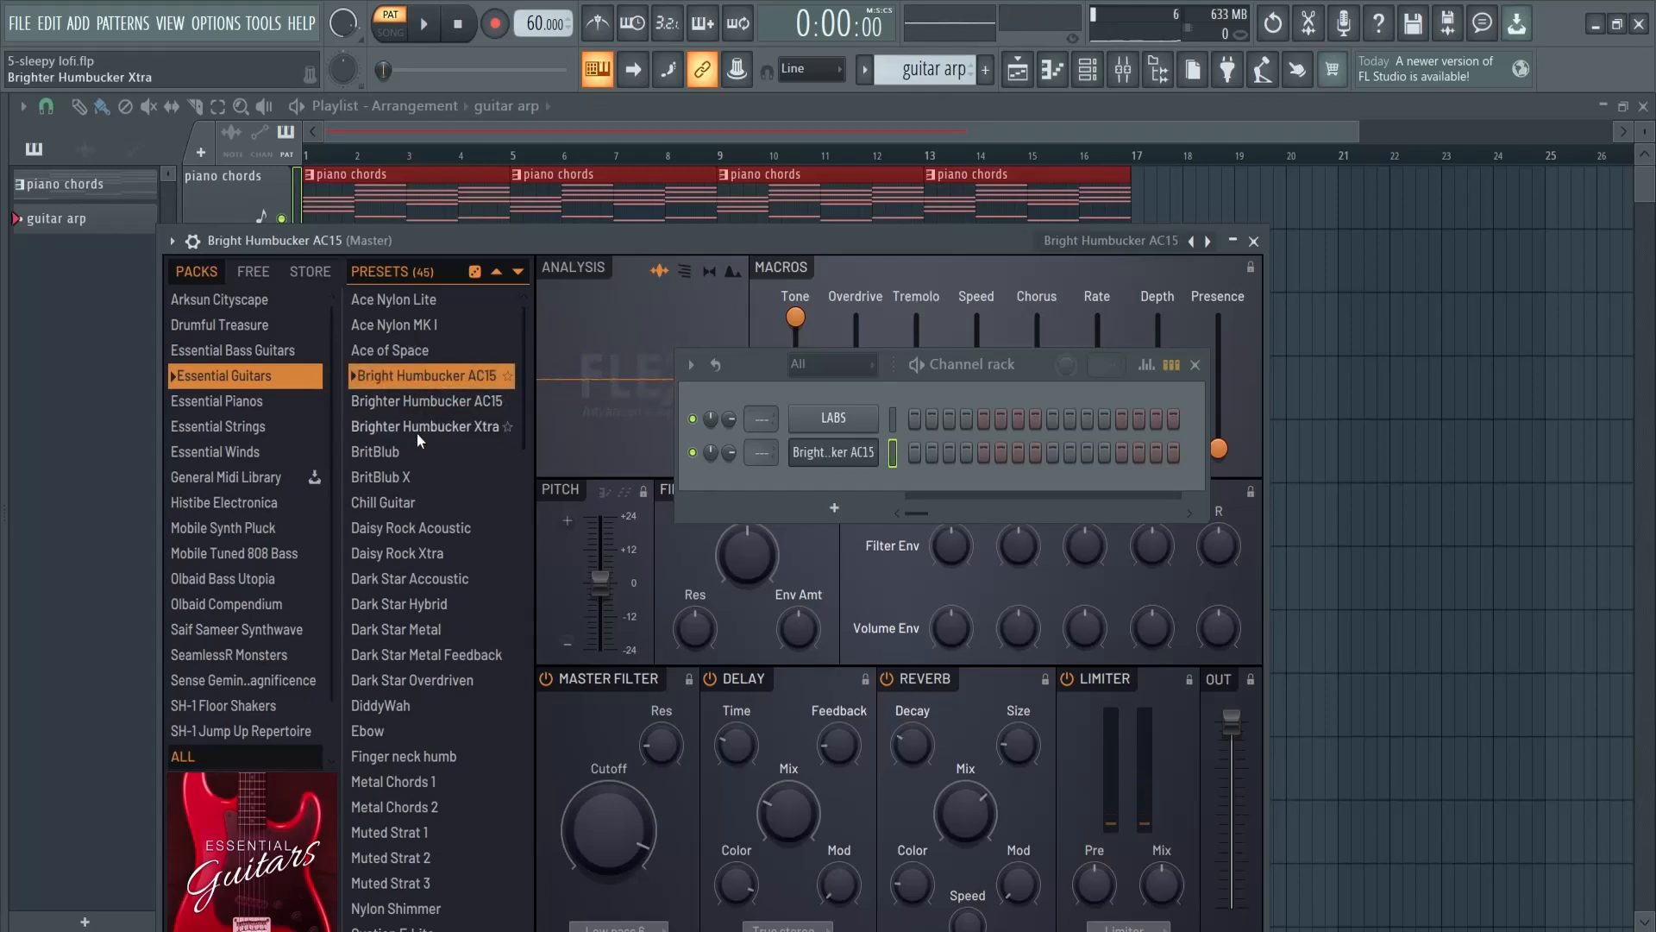
pyautogui.click(1255, 241)
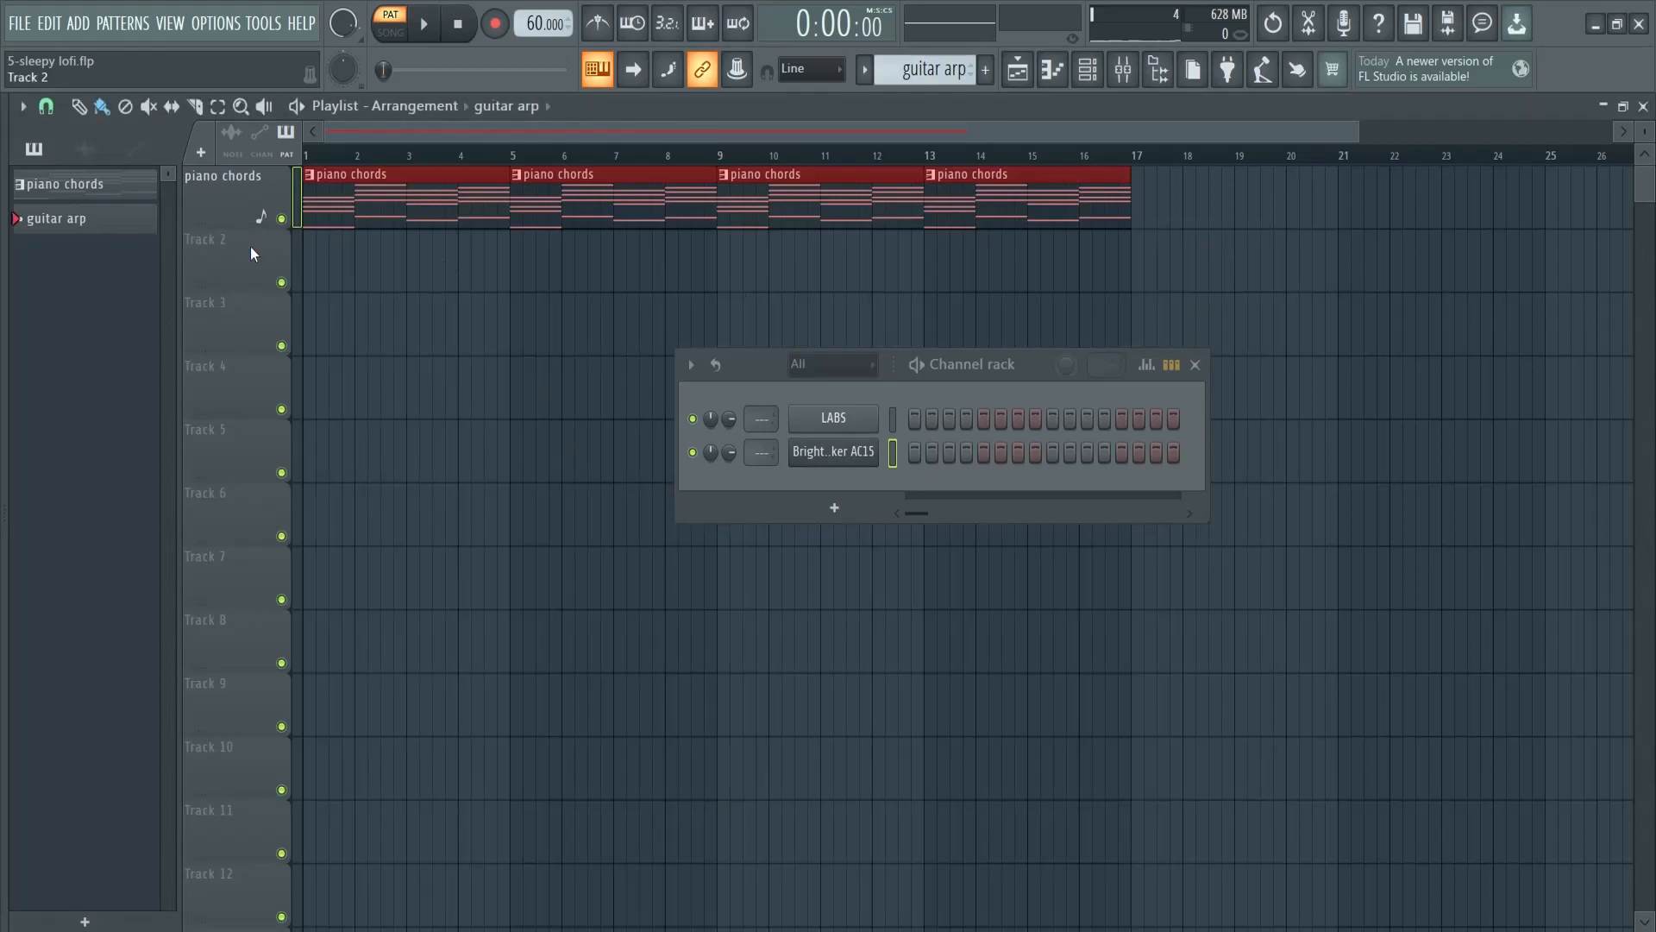
# - Copy the piano chords notes into the Bright Humbucker AC15 channel of the guitar arp pattern and show them in the piano roll
pyautogui.click(110, 194)
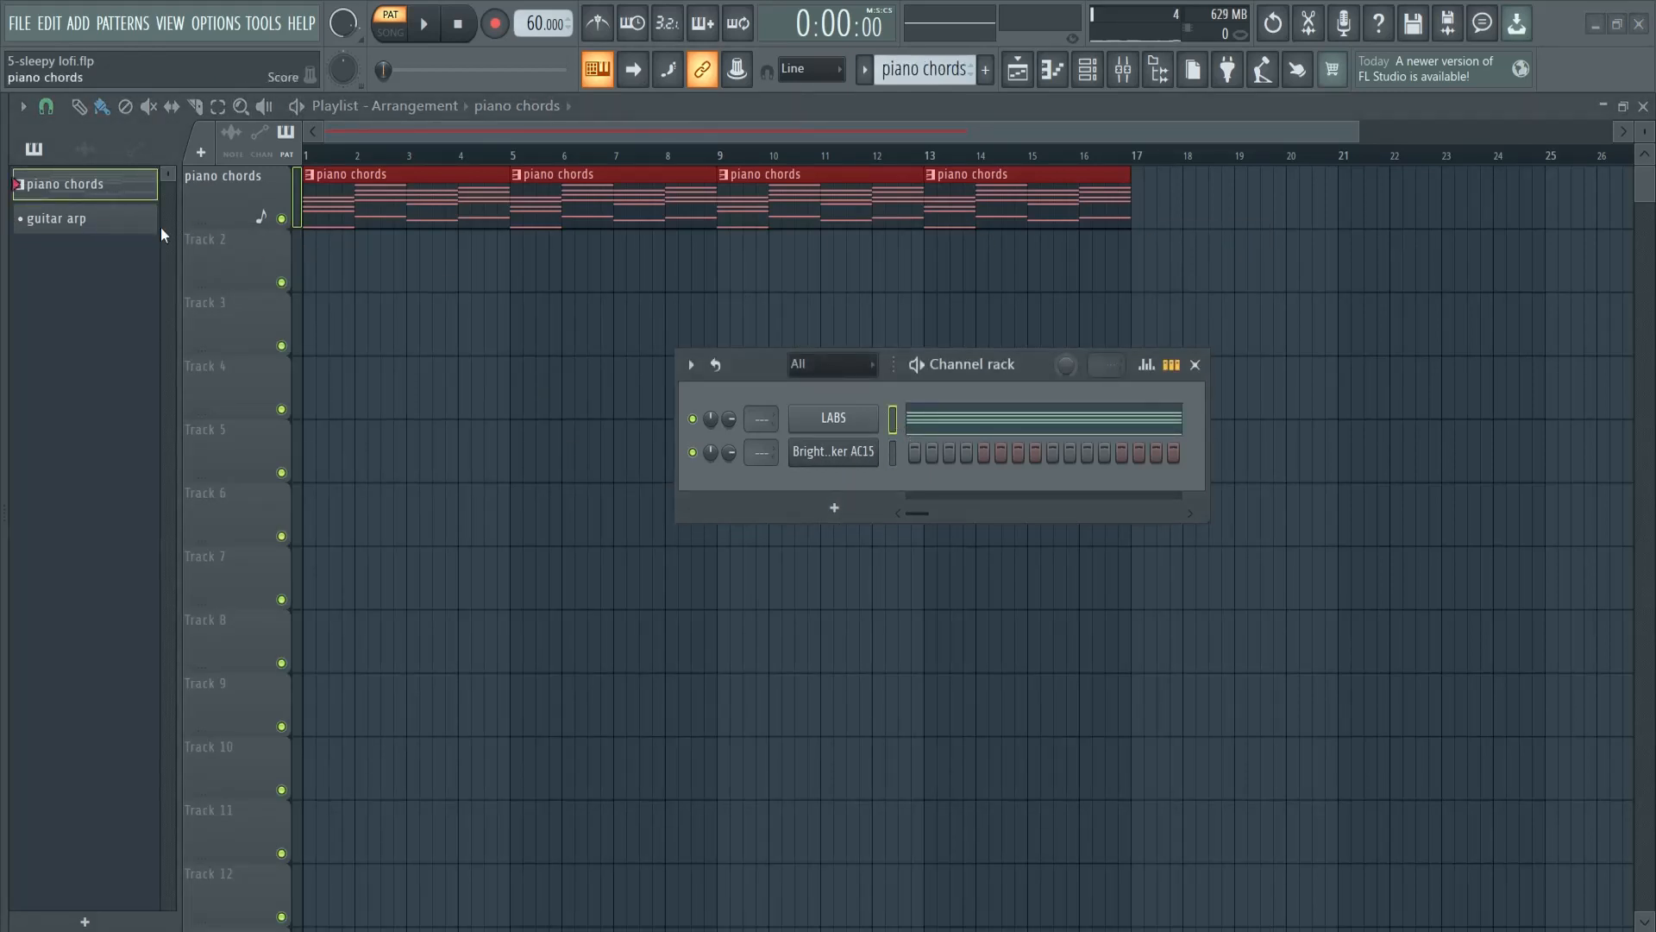
pyautogui.click(86, 226)
pyautogui.click(891, 452)
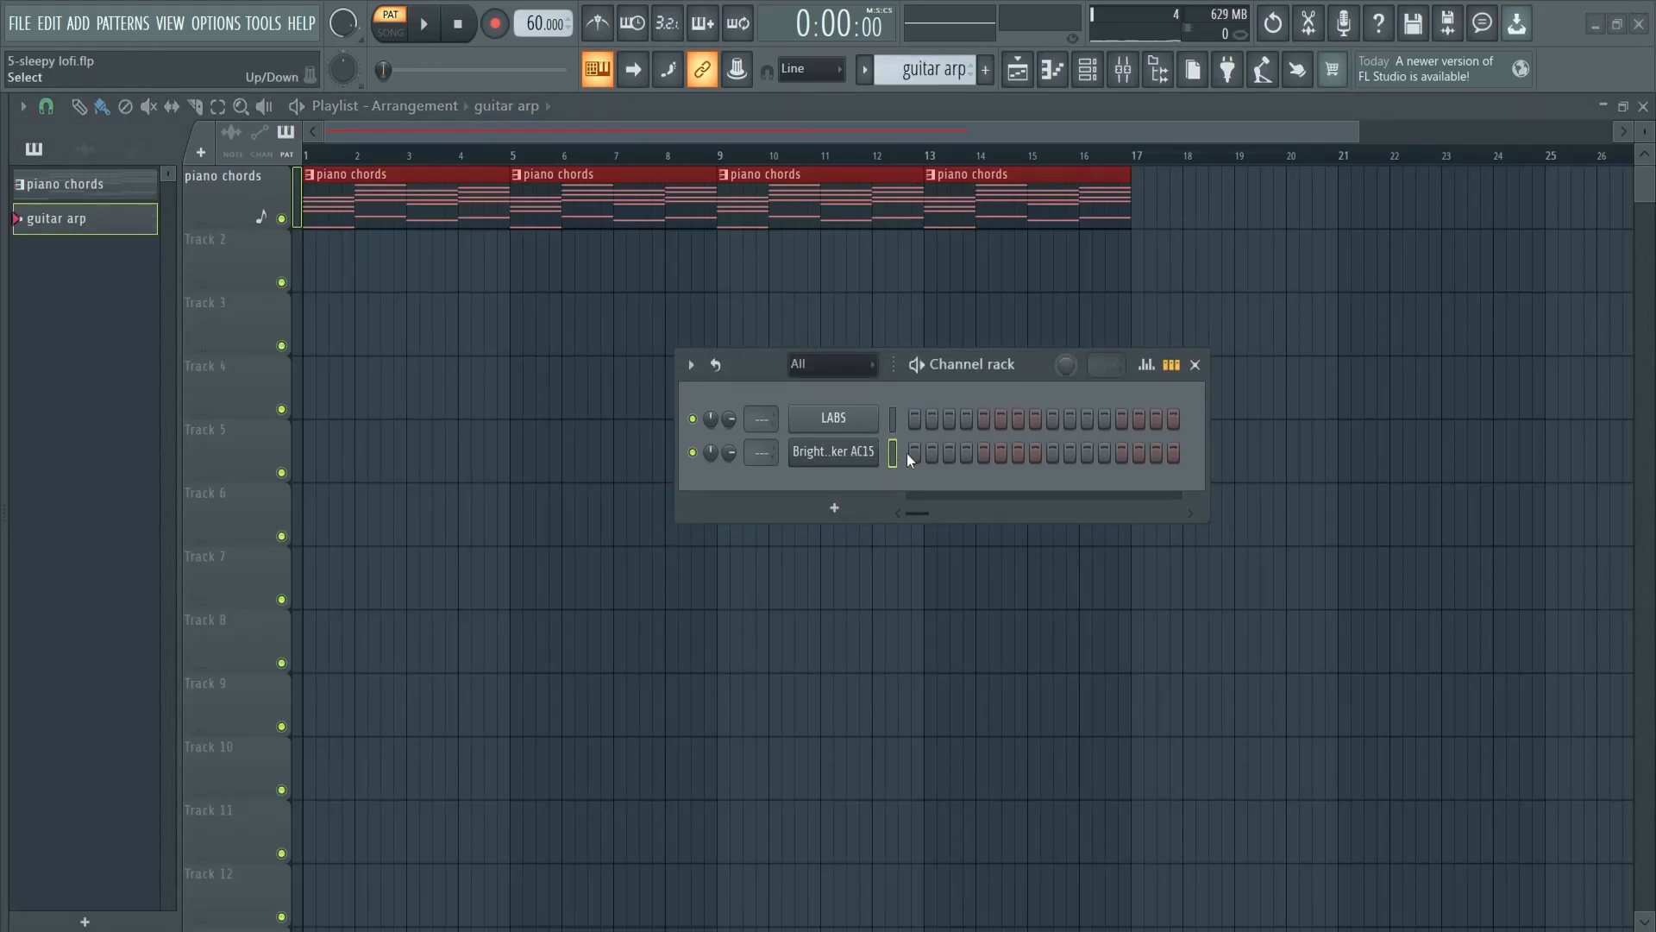
pyautogui.click(964, 463)
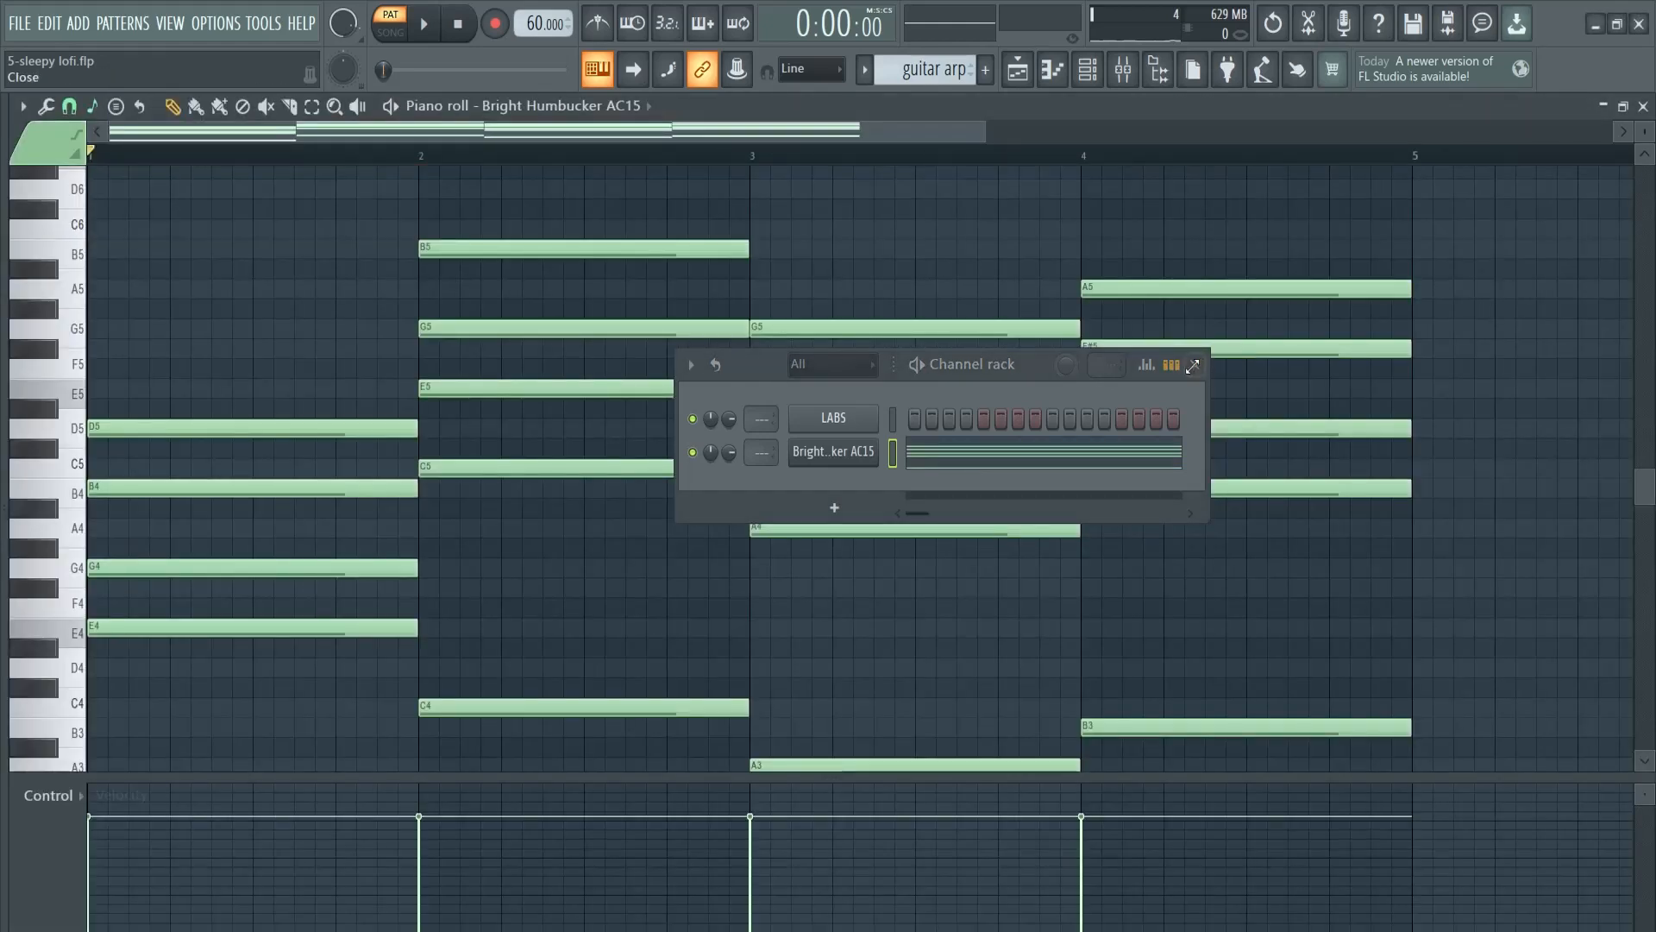
pyautogui.click(1196, 365)
# - Delete the low bass notes E3, C4, A3 and B3 from the guitar chords and briefly play back the rest
pyautogui.scroll(-6, 406, 569)
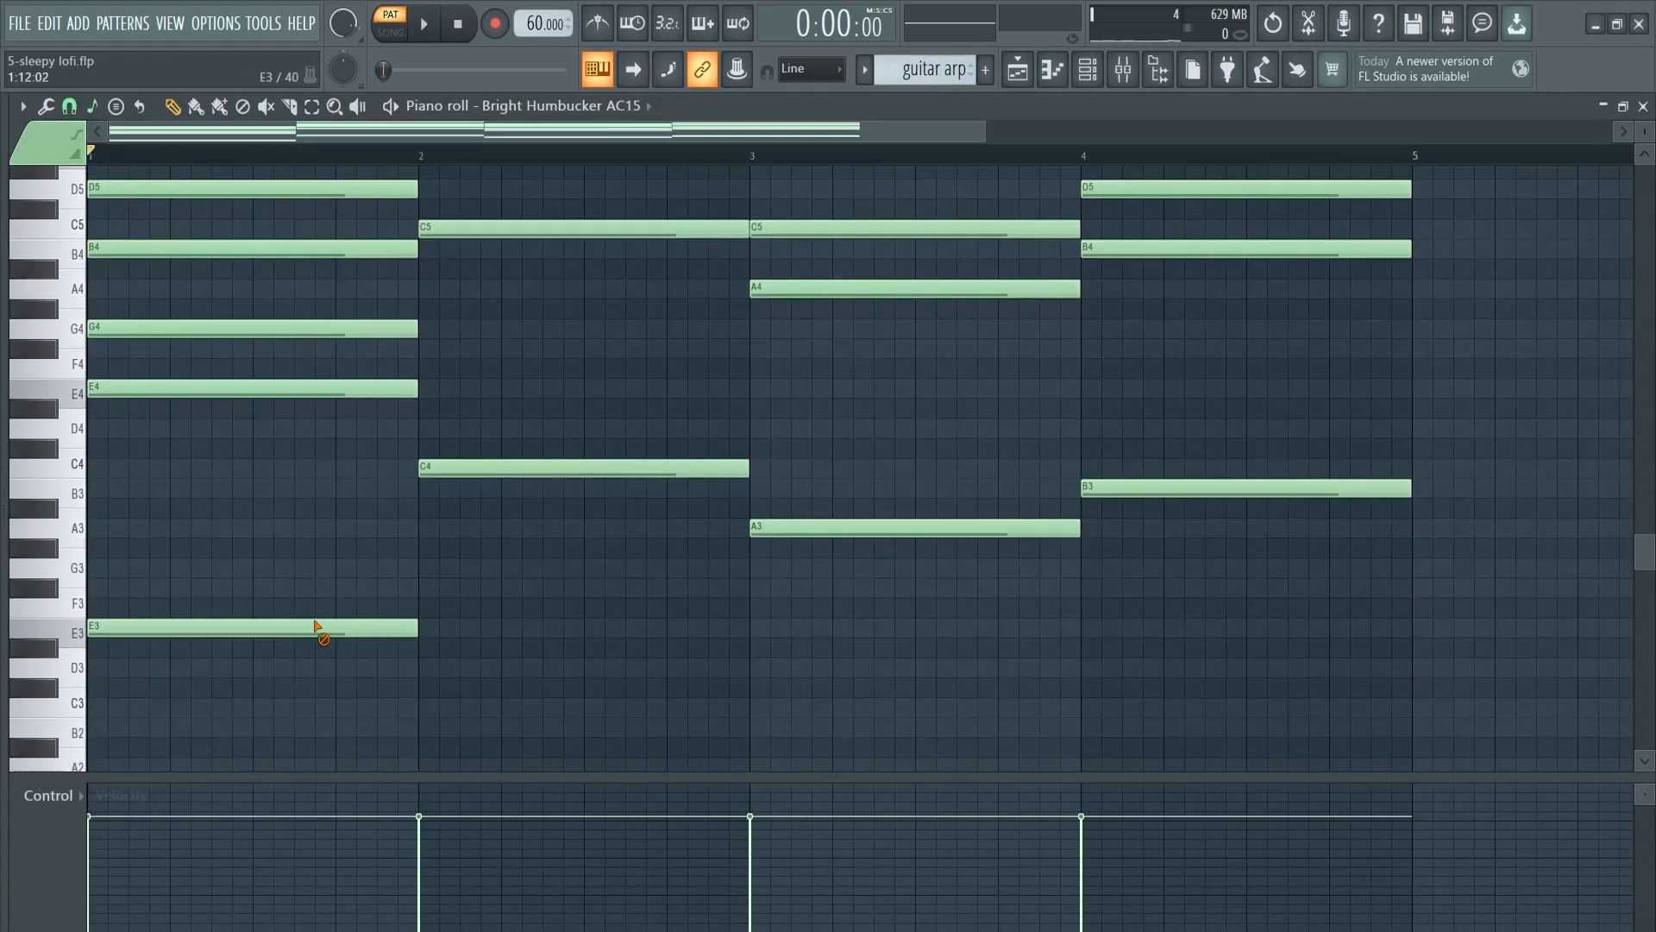
pyautogui.rightClick(318, 629)
pyautogui.rightClick(583, 468)
pyautogui.rightClick(833, 530)
pyautogui.rightClick(1104, 487)
pyautogui.scroll(4, 966, 591)
pyautogui.press('space')
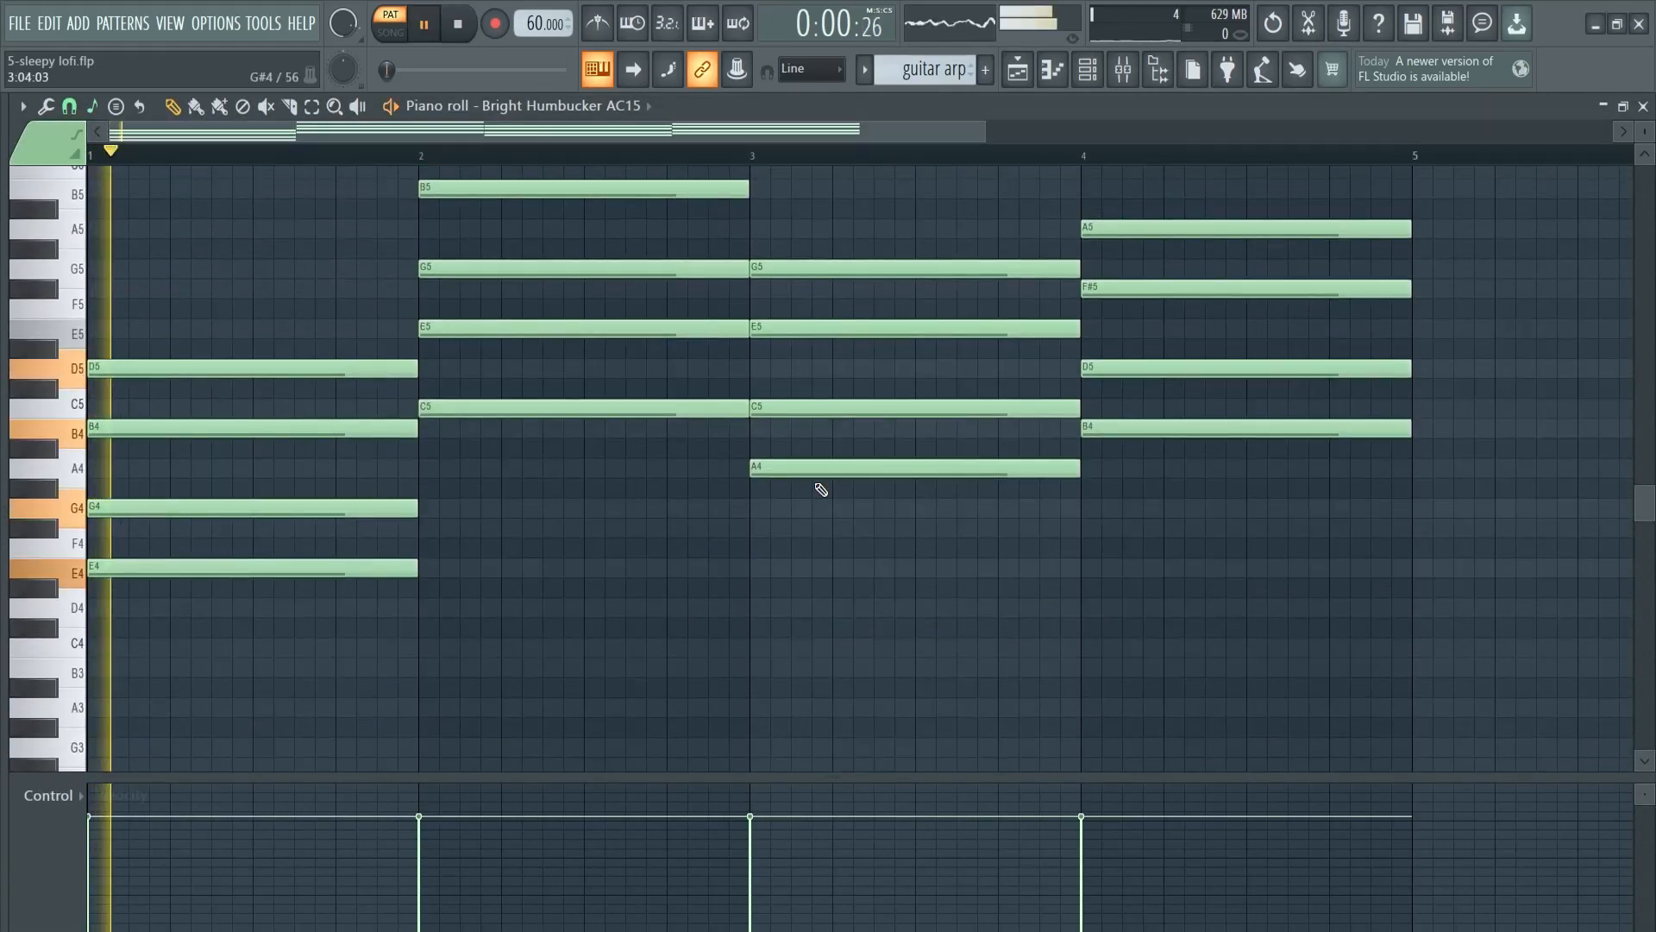
pyautogui.press('space')
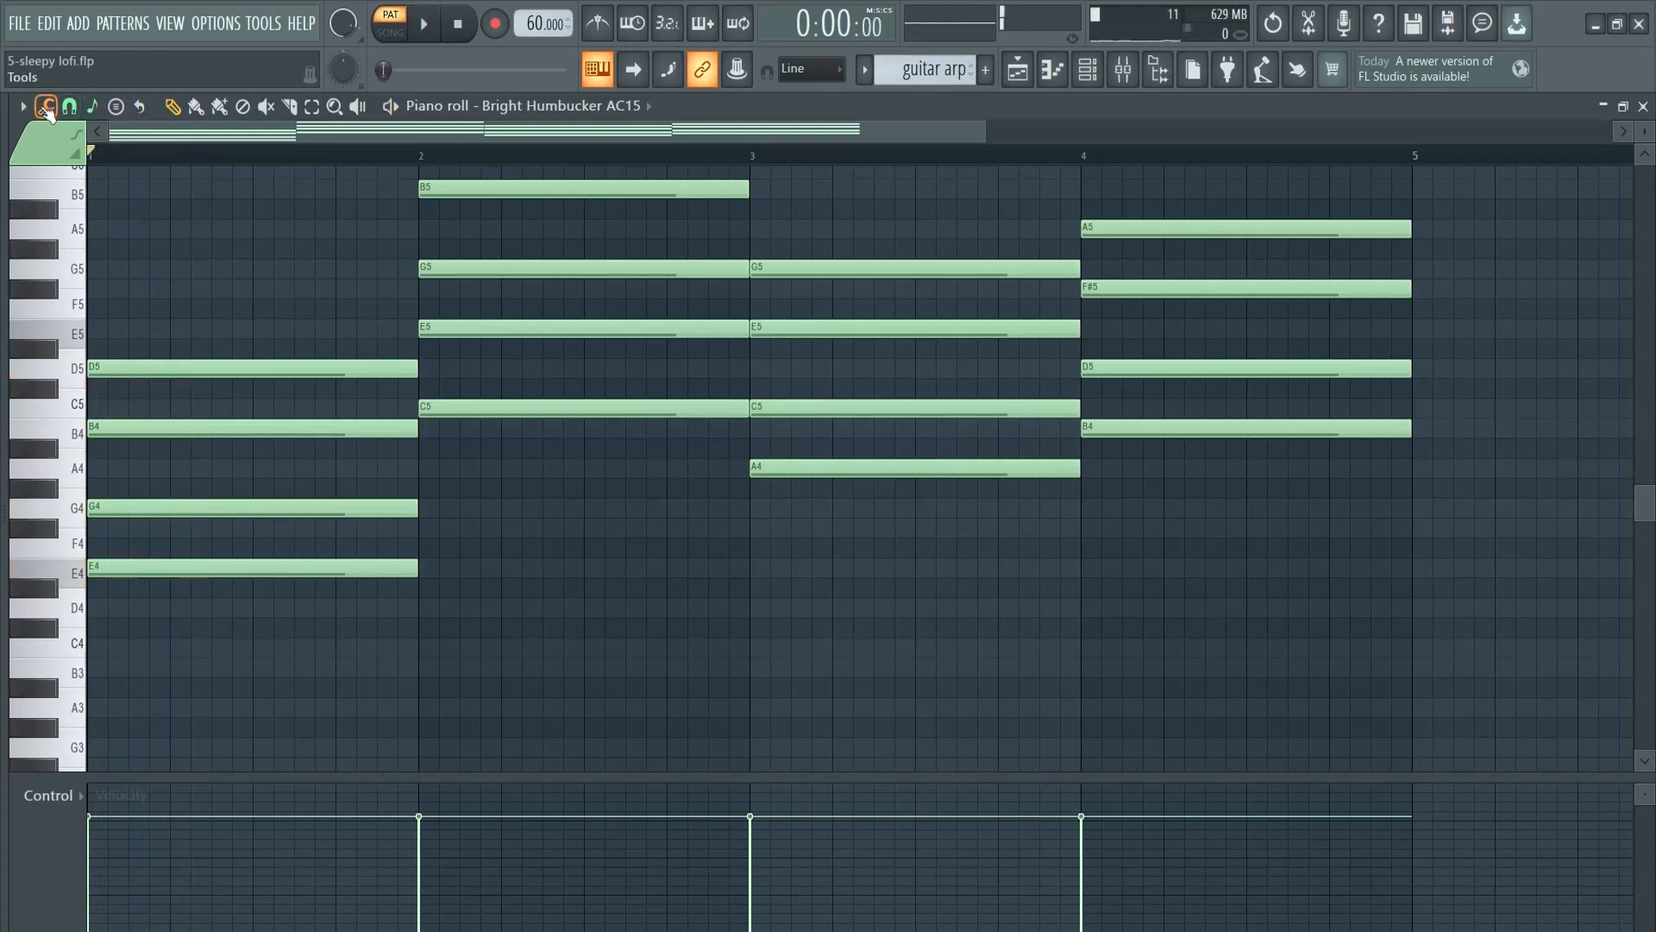
# - Arpeggiate the guitar chords with the Flip pattern and range 1, adjusting the time multiplier for longer notes
pyautogui.click(47, 108)
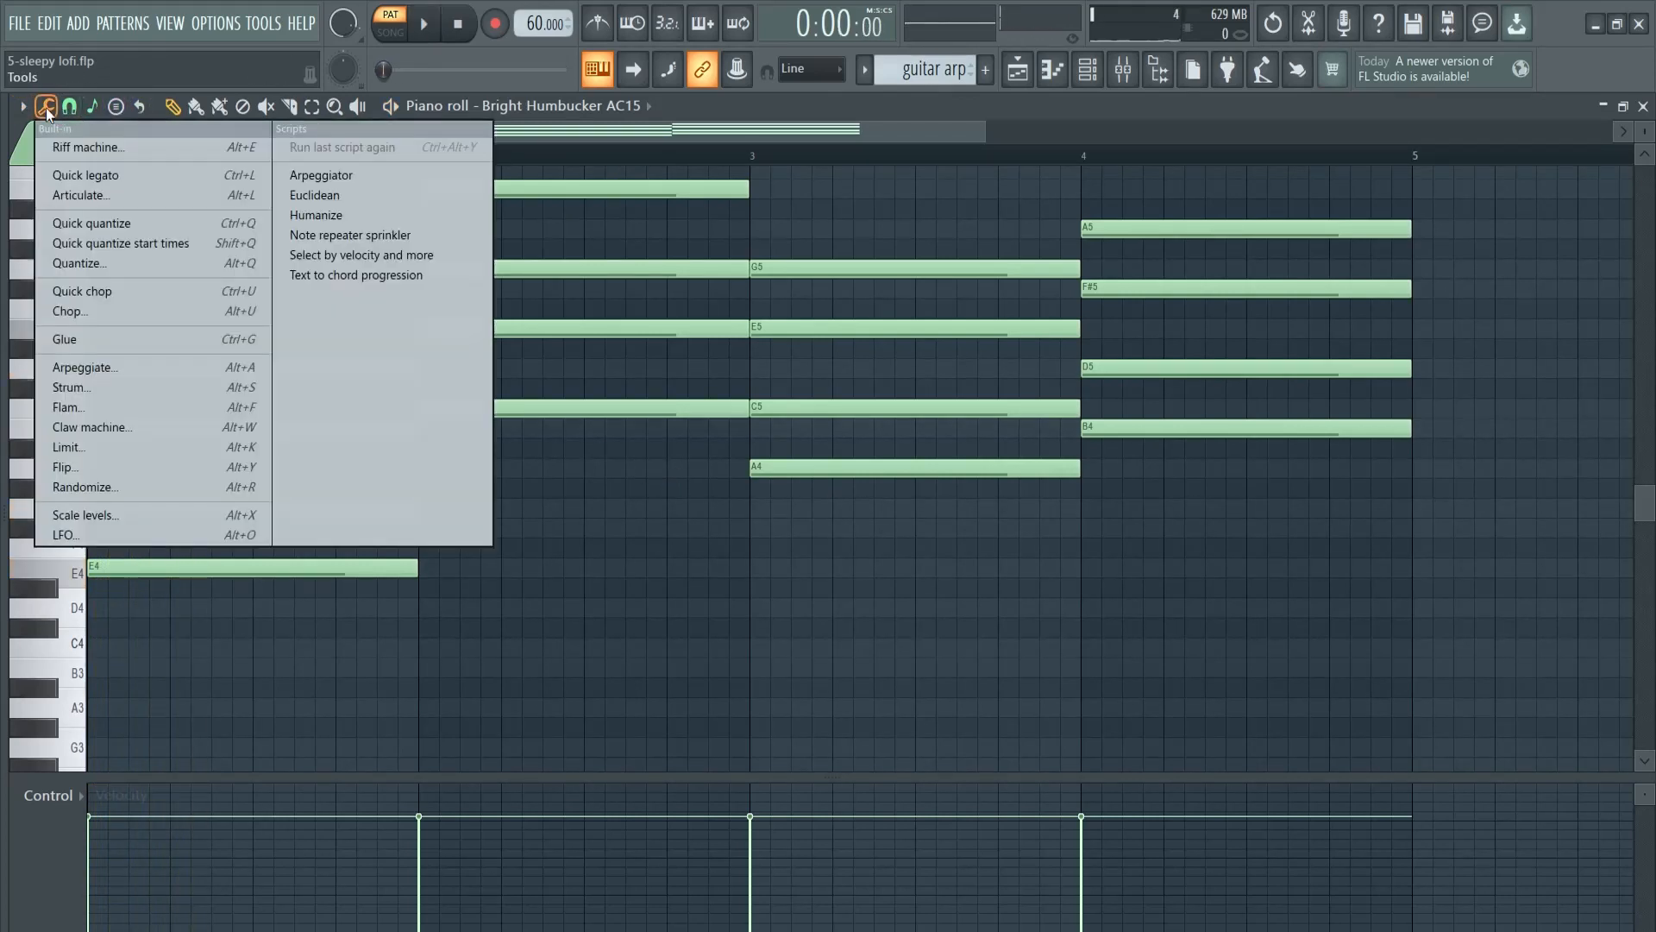
pyautogui.click(134, 366)
pyautogui.moveTo(950, 400); pyautogui.dragTo(950, 399)
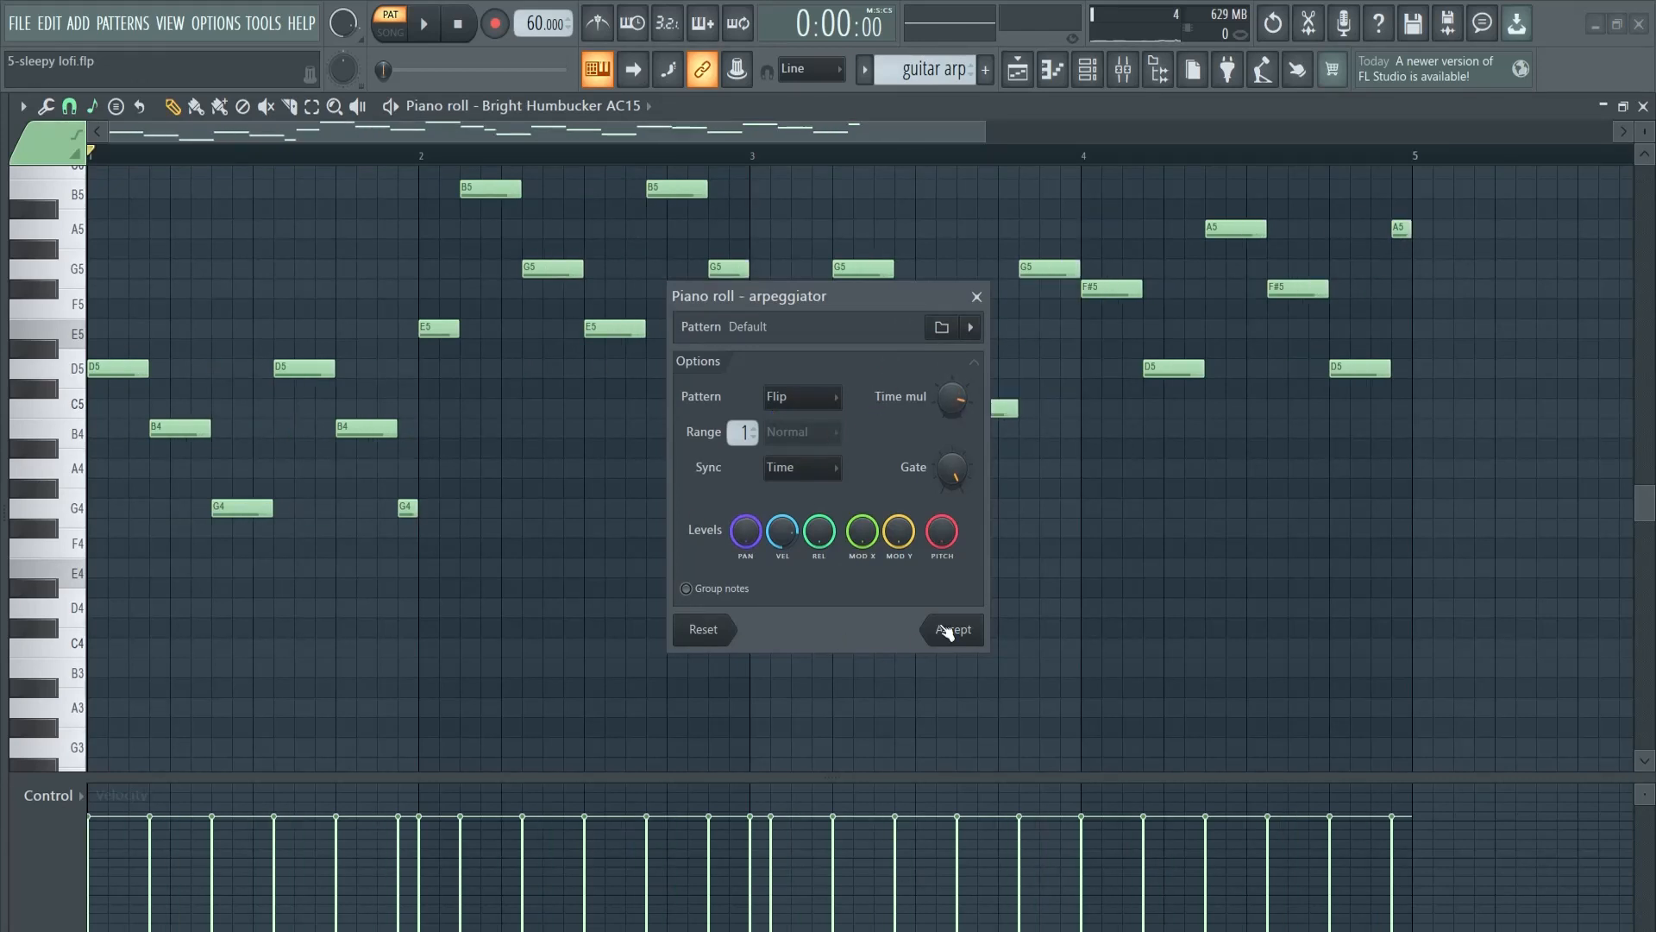
pyautogui.click(953, 629)
# - Play back the arpeggiated guitar pattern to hear how it sounds
pyautogui.press('space')
pyautogui.scroll(3, 638, 483)
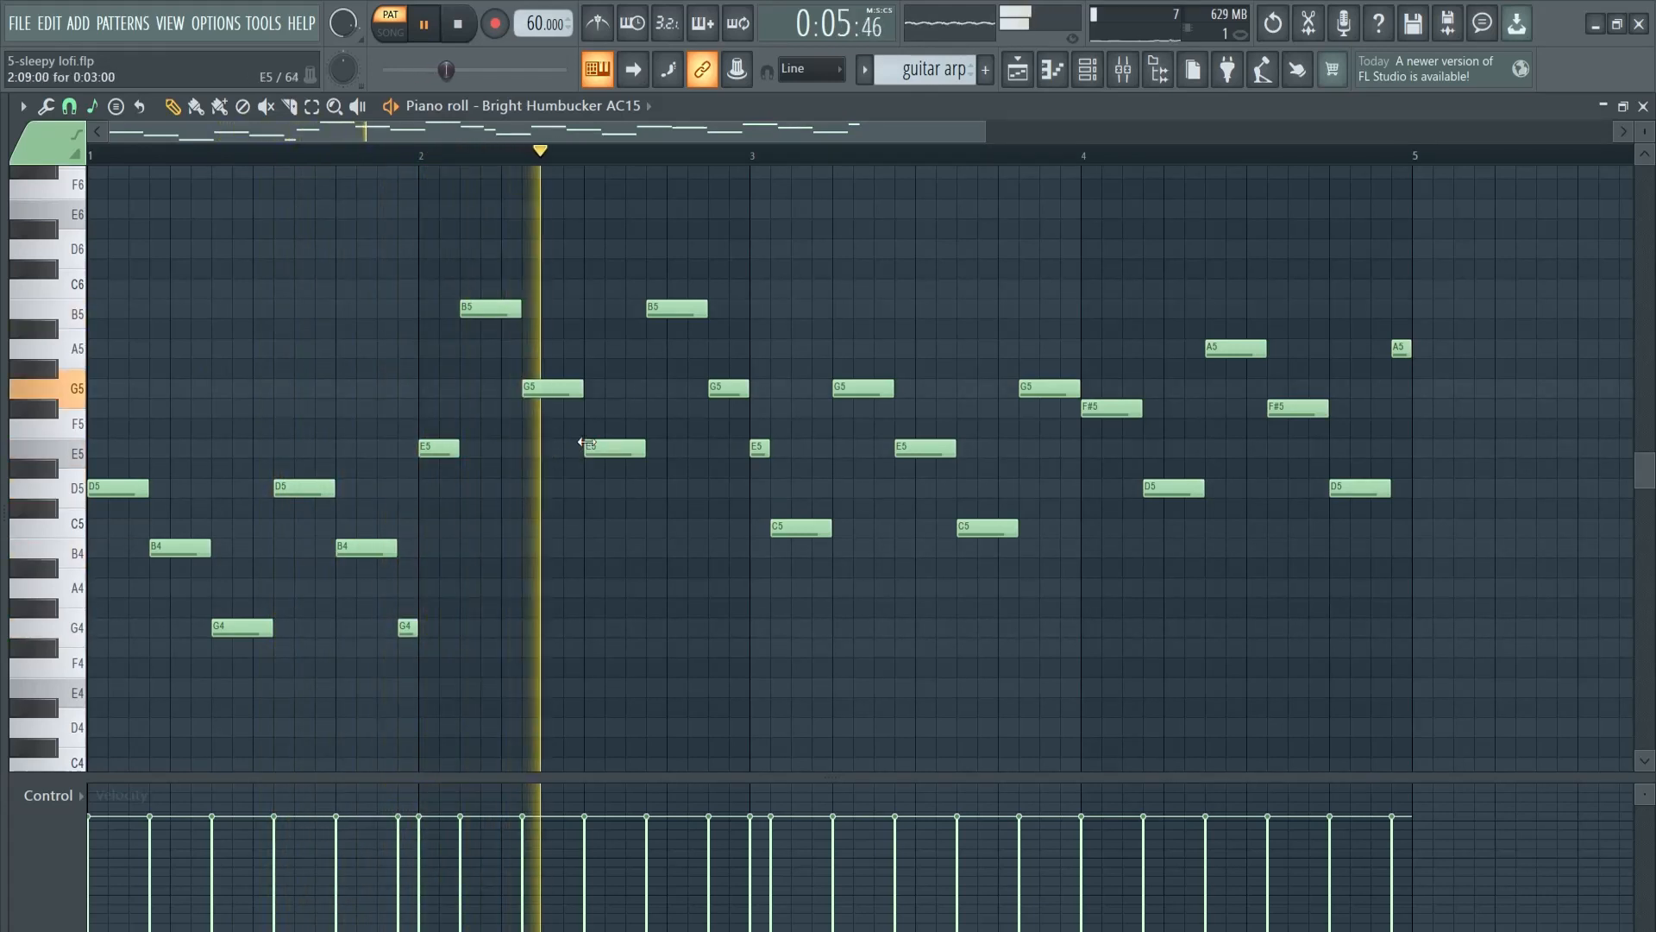
pyautogui.press('space')
# - Place four consecutive guitar arp clips on Track 2 across bars 1 to 16 and start playing the arrangement in song mode
pyautogui.press('F5')
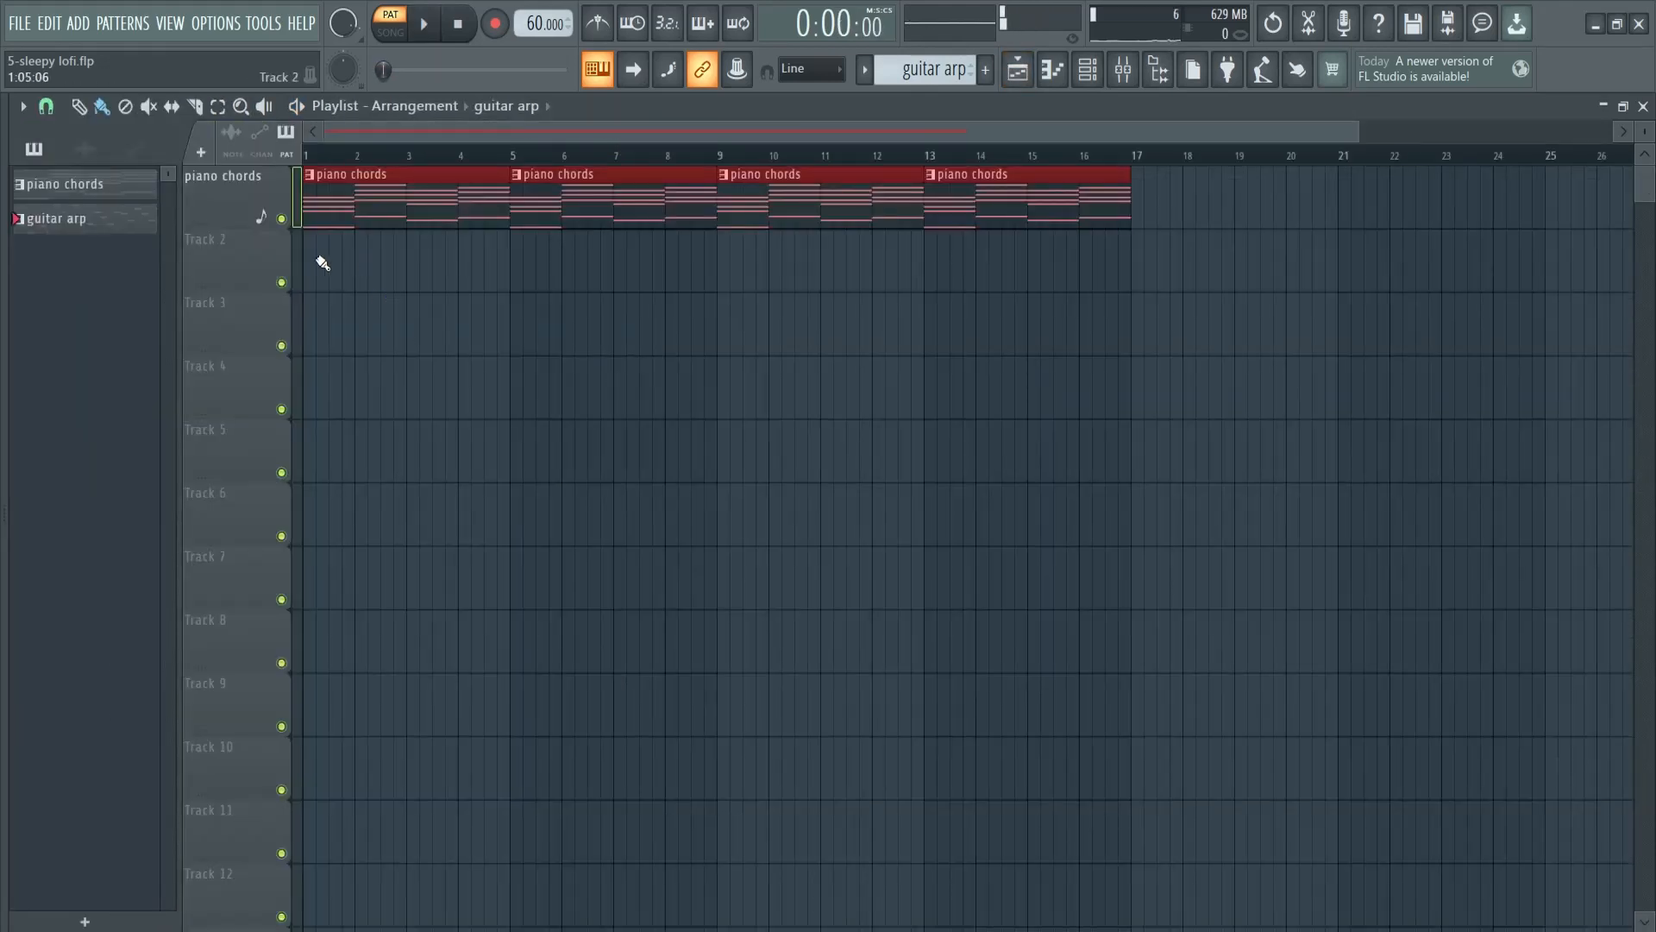
pyautogui.moveTo(302, 257); pyautogui.dragTo(946, 264)
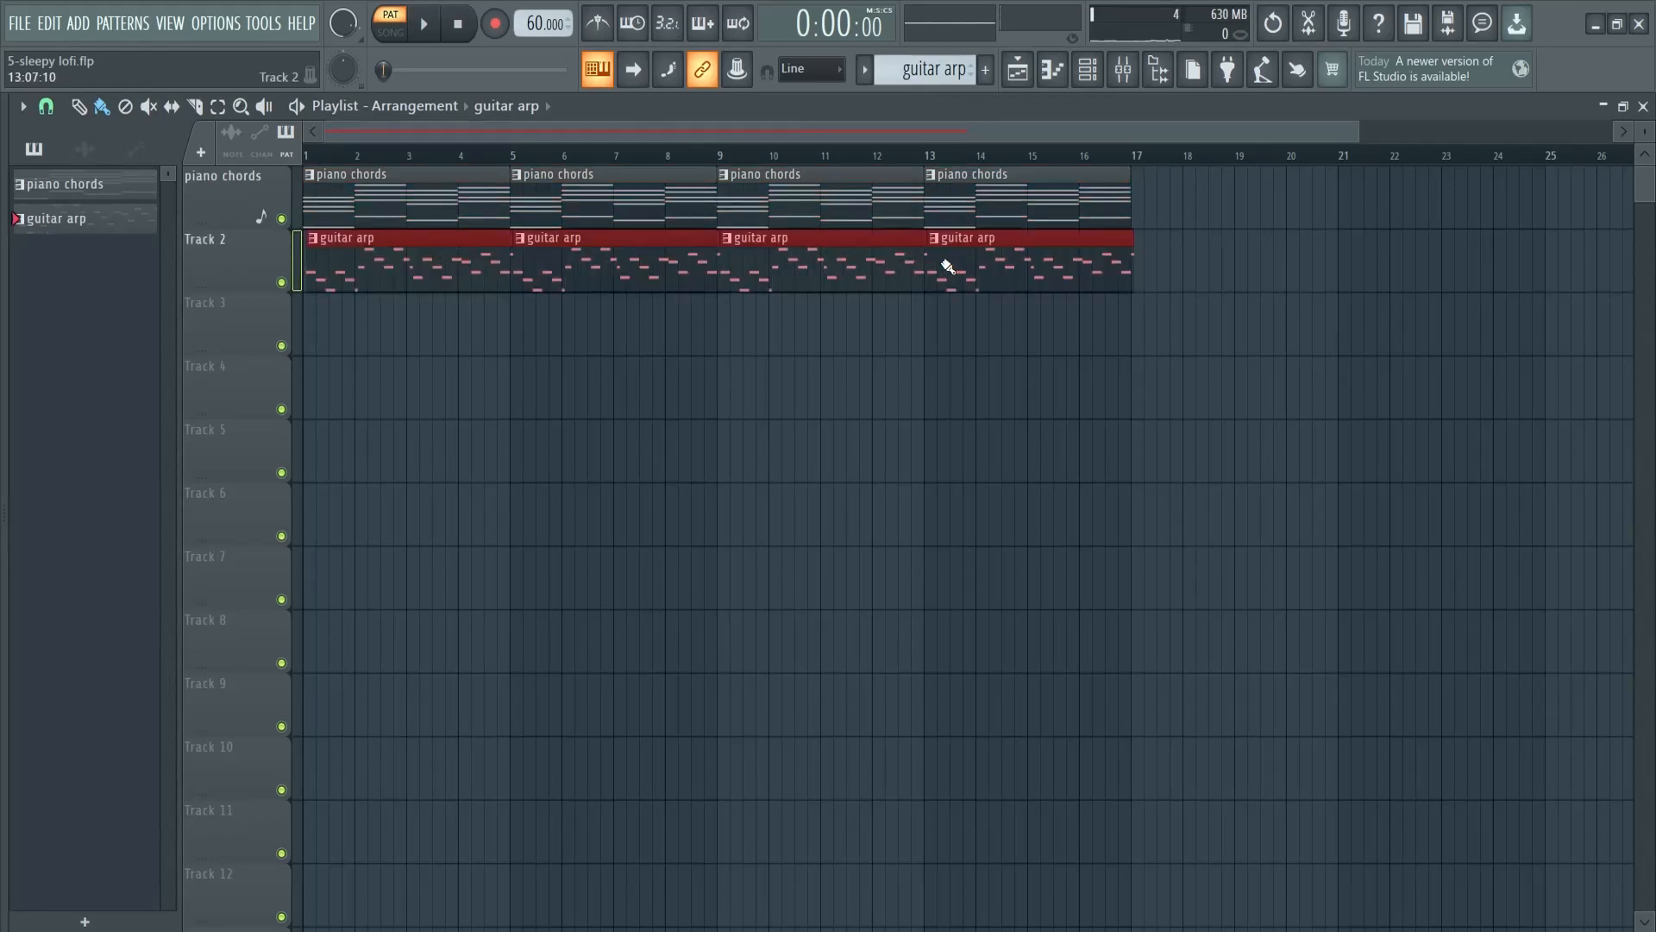
pyautogui.click(386, 41)
pyautogui.press('space')
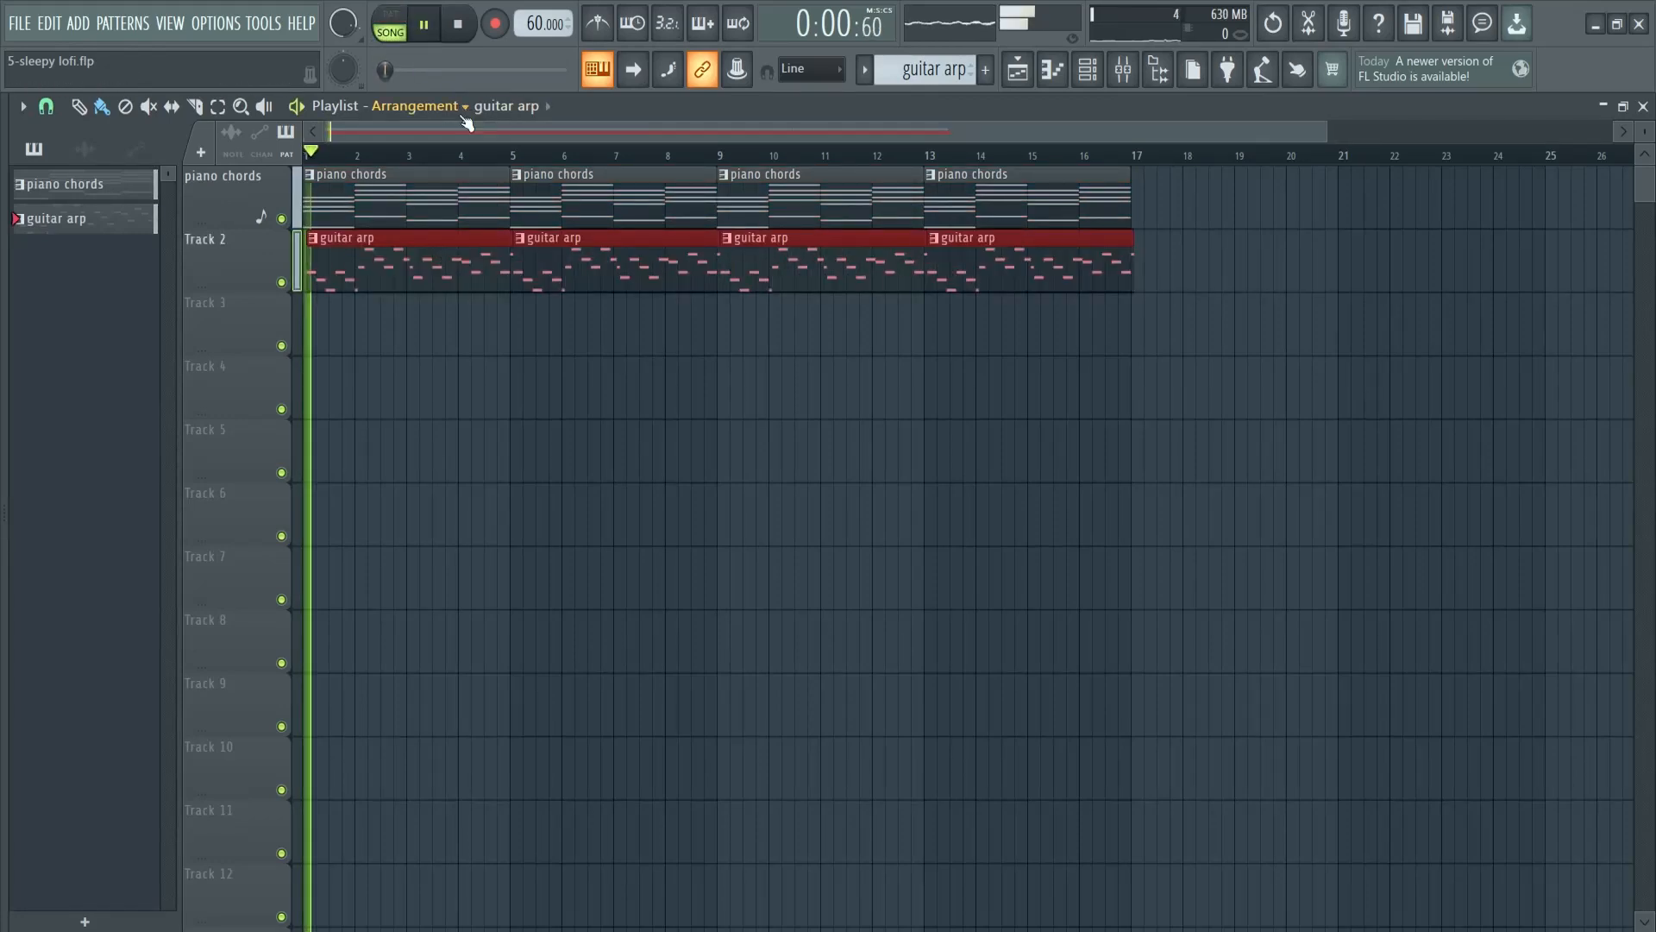
# - Select the piano chords pattern and raise the LABS piano channel's volume while the song plays
pyautogui.press('F6')
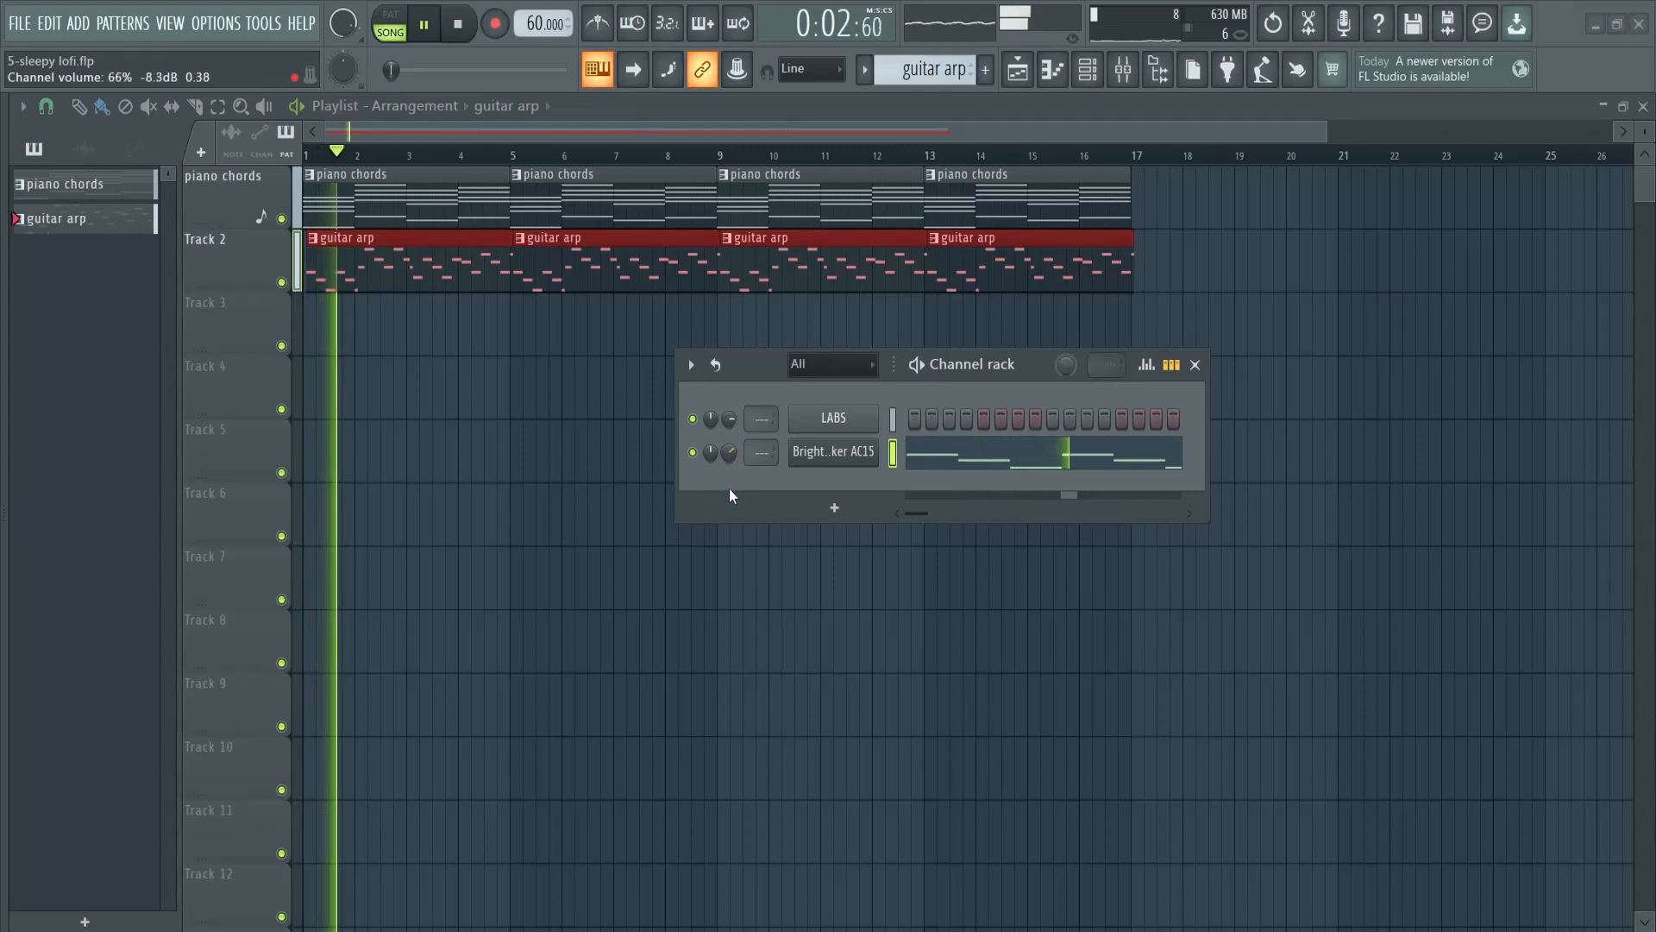
pyautogui.click(112, 186)
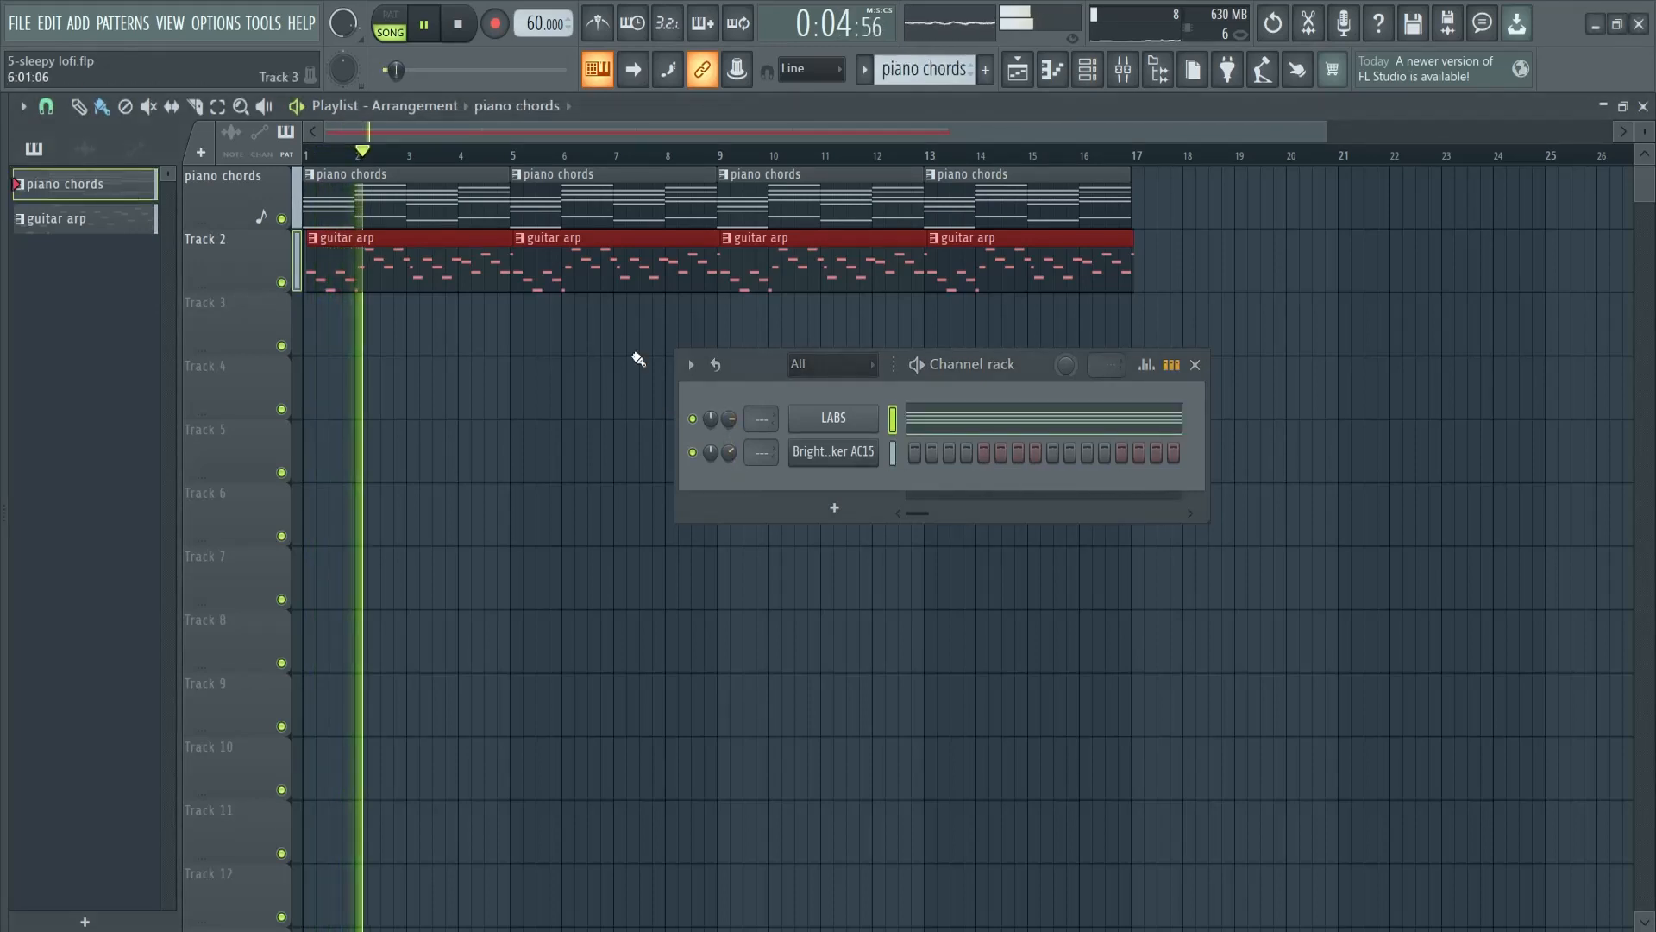
pyautogui.scroll(2, 729, 420)
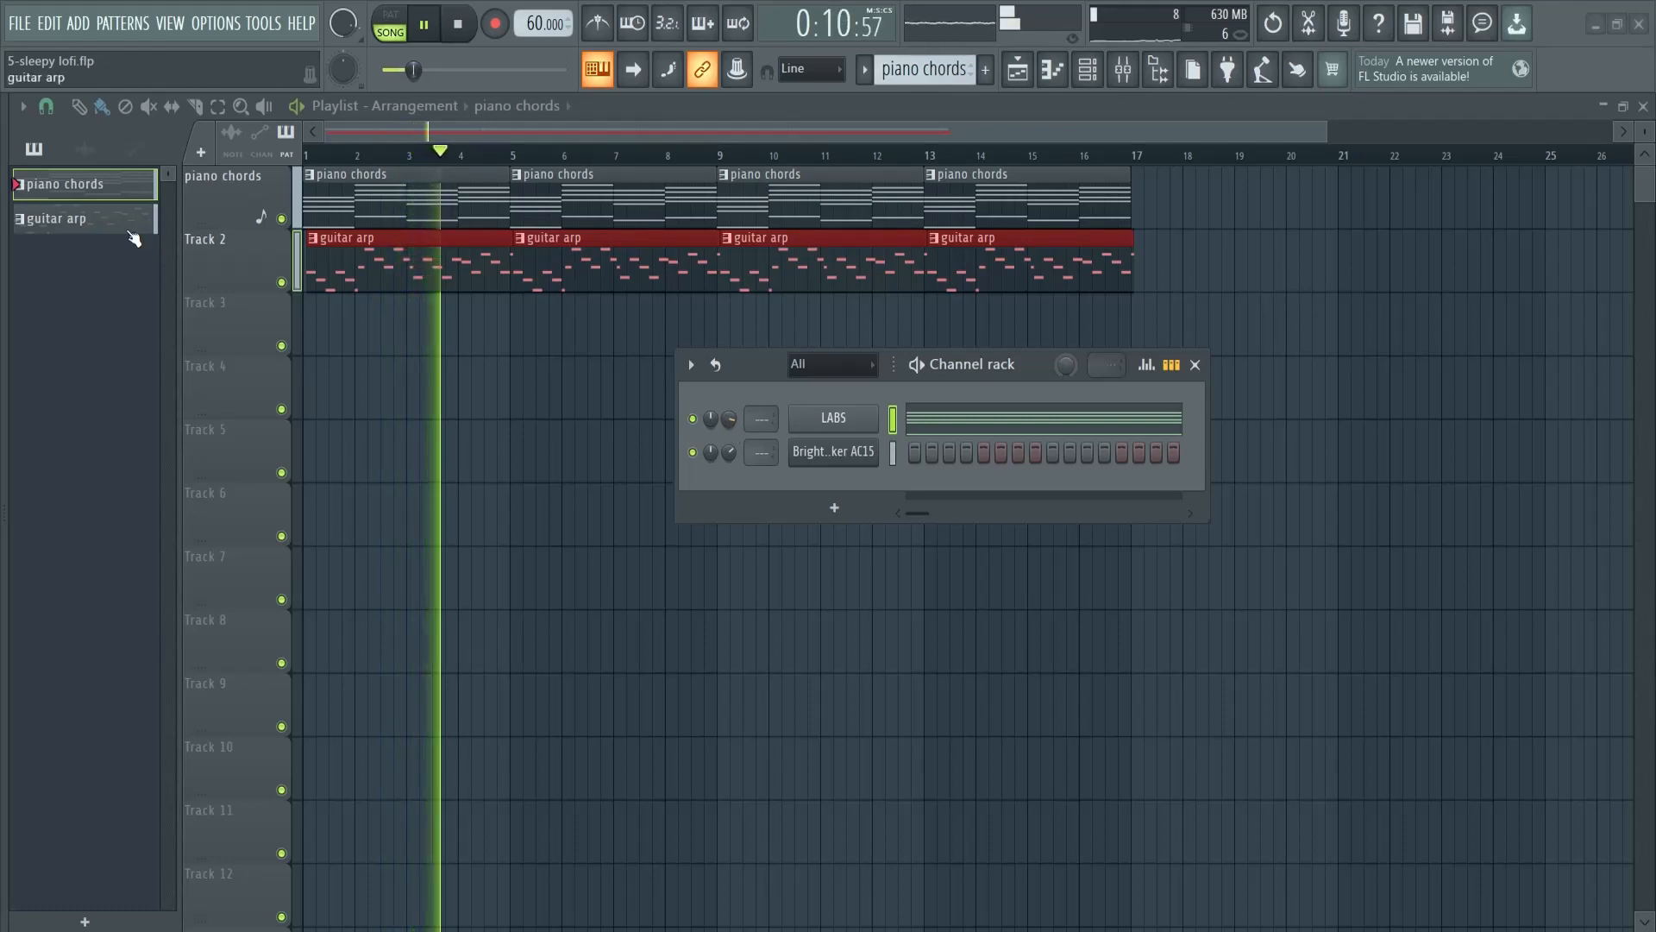
# - Select the guitar arp pattern and lower the Bright Humbucker AC15 channel's volume to 50%
pyautogui.click(87, 220)
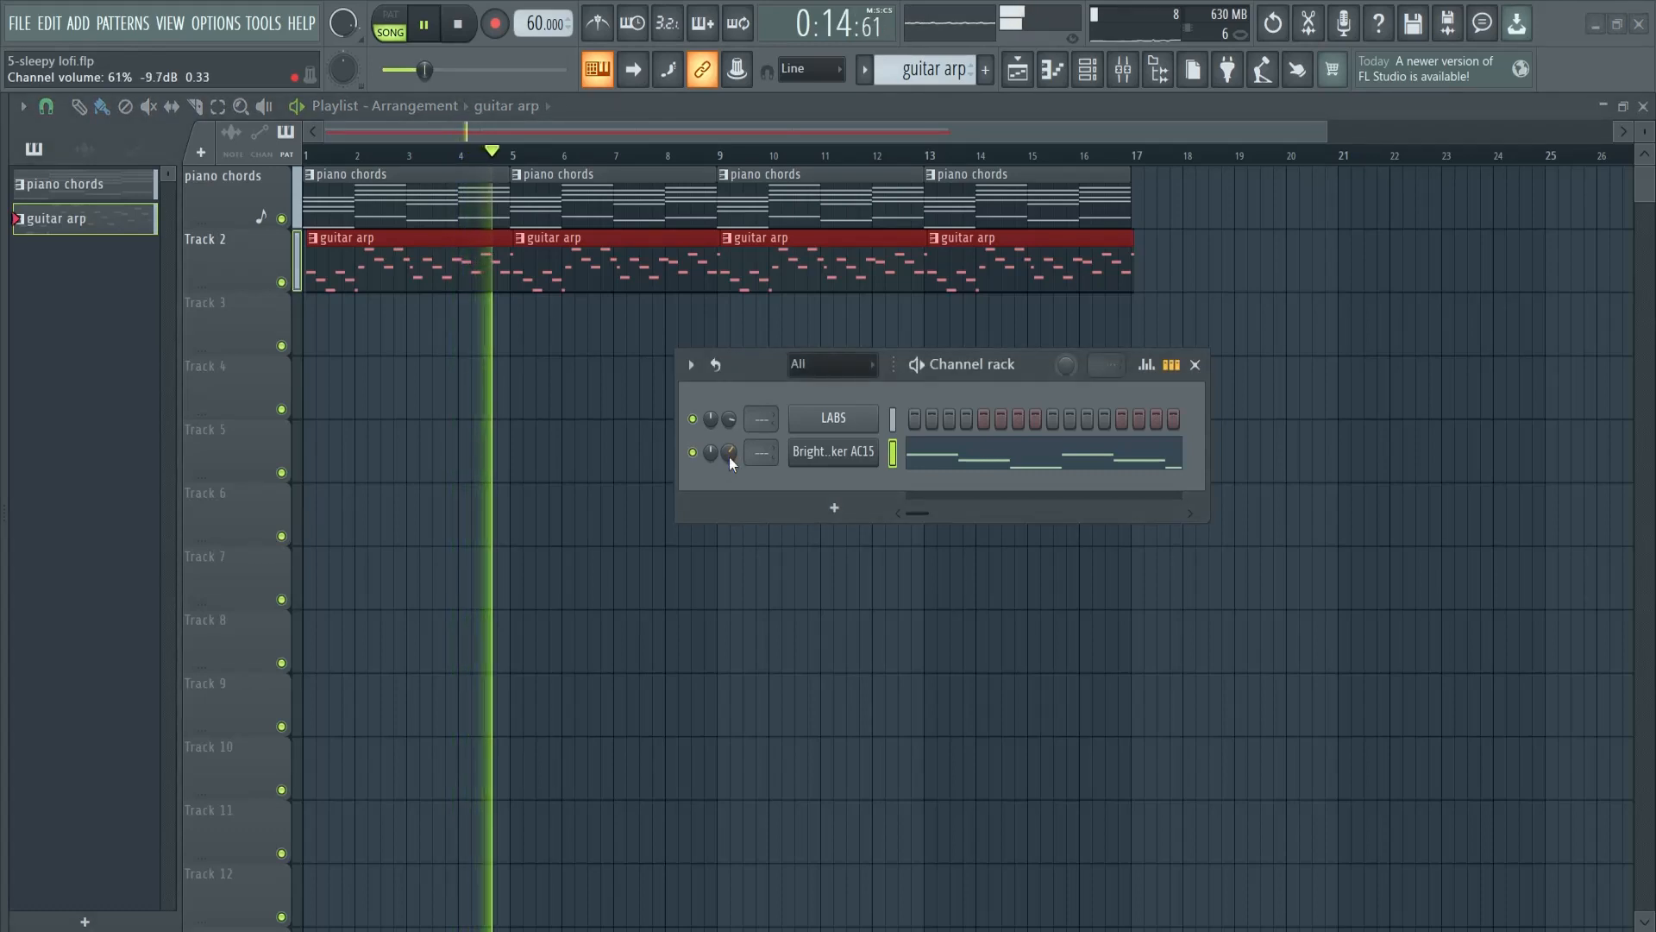
pyautogui.scroll(-2, 728, 457)
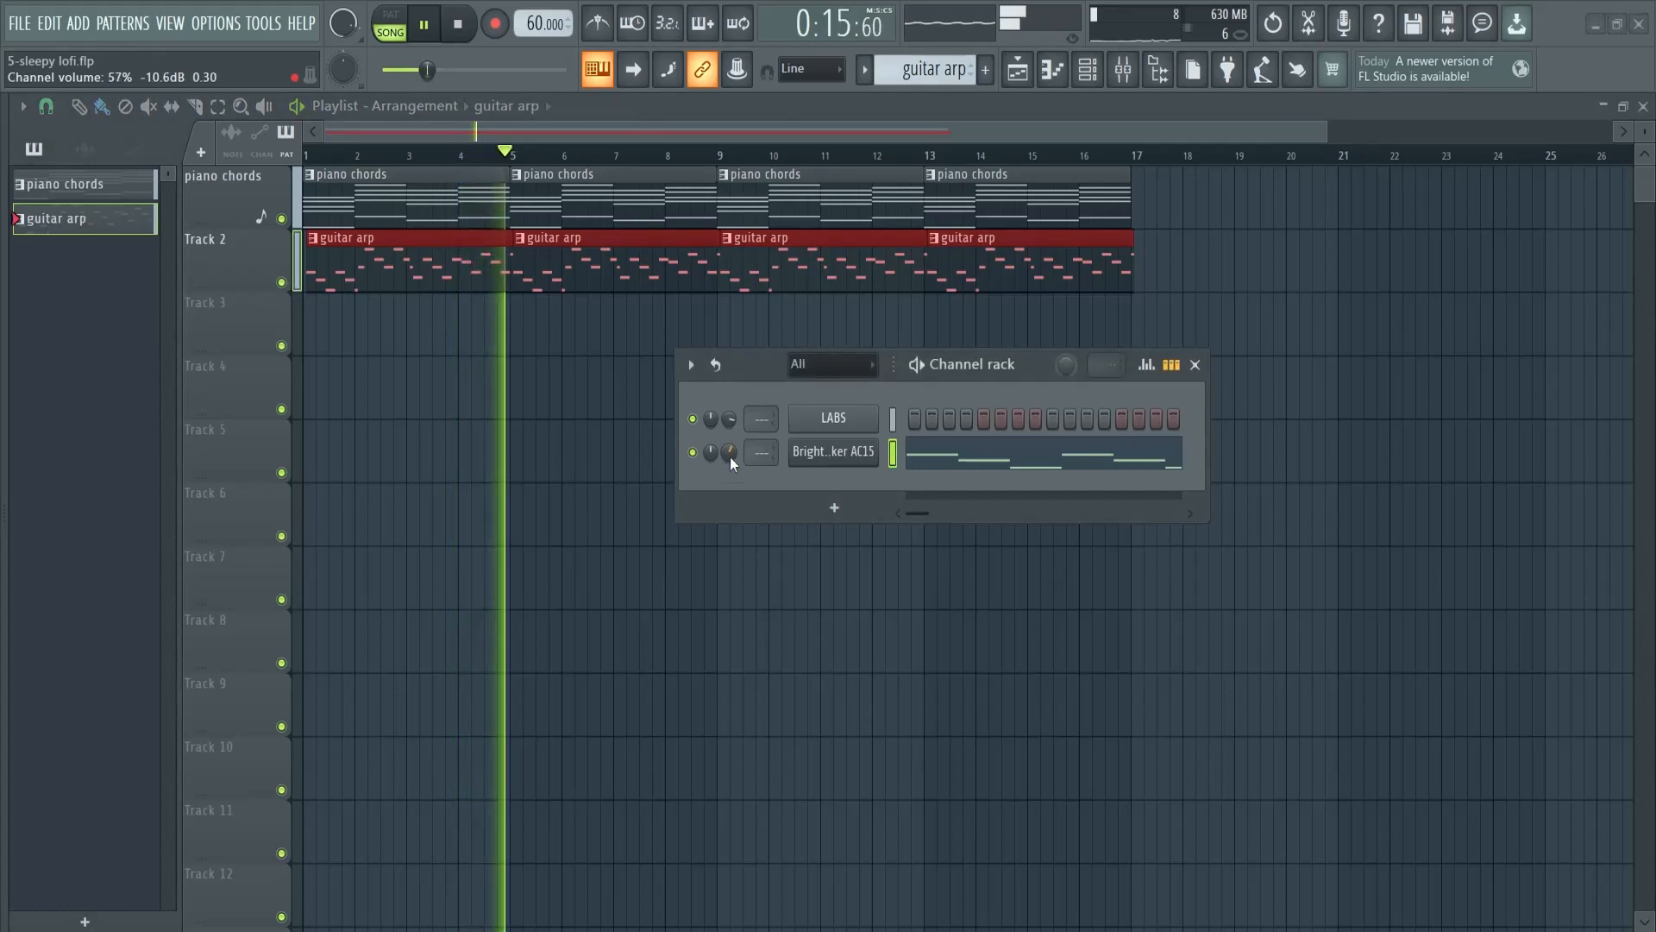
pyautogui.click(970, 462)
pyautogui.click(973, 464)
pyautogui.scroll(-2, 731, 453)
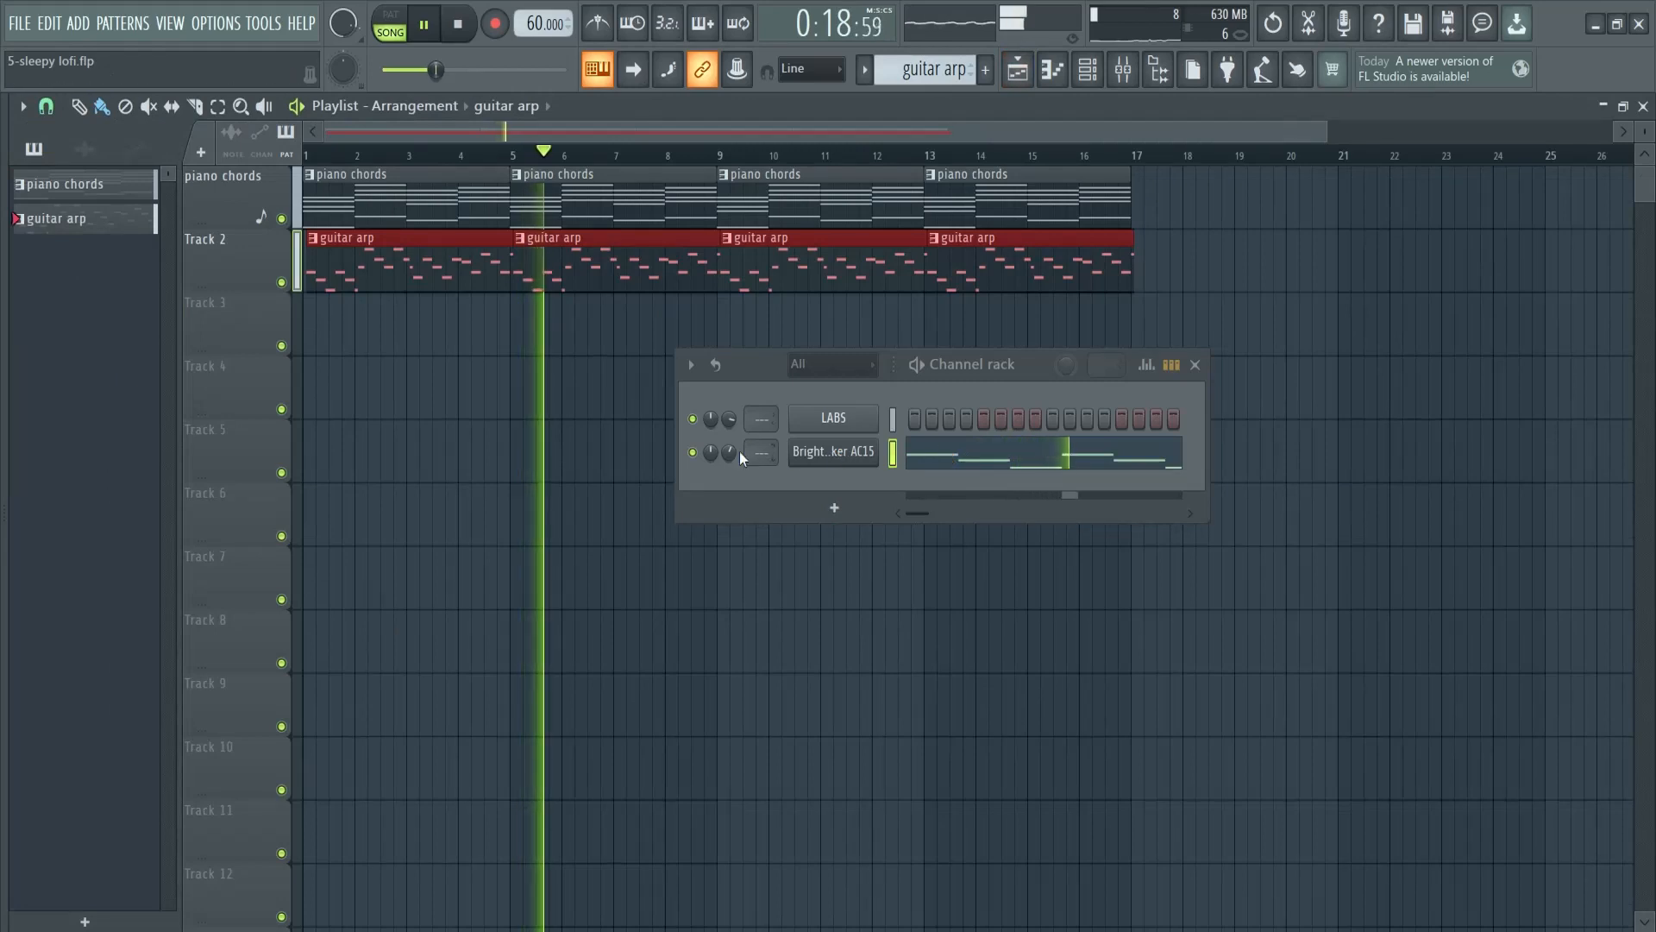
pyautogui.scroll(-1, 728, 453)
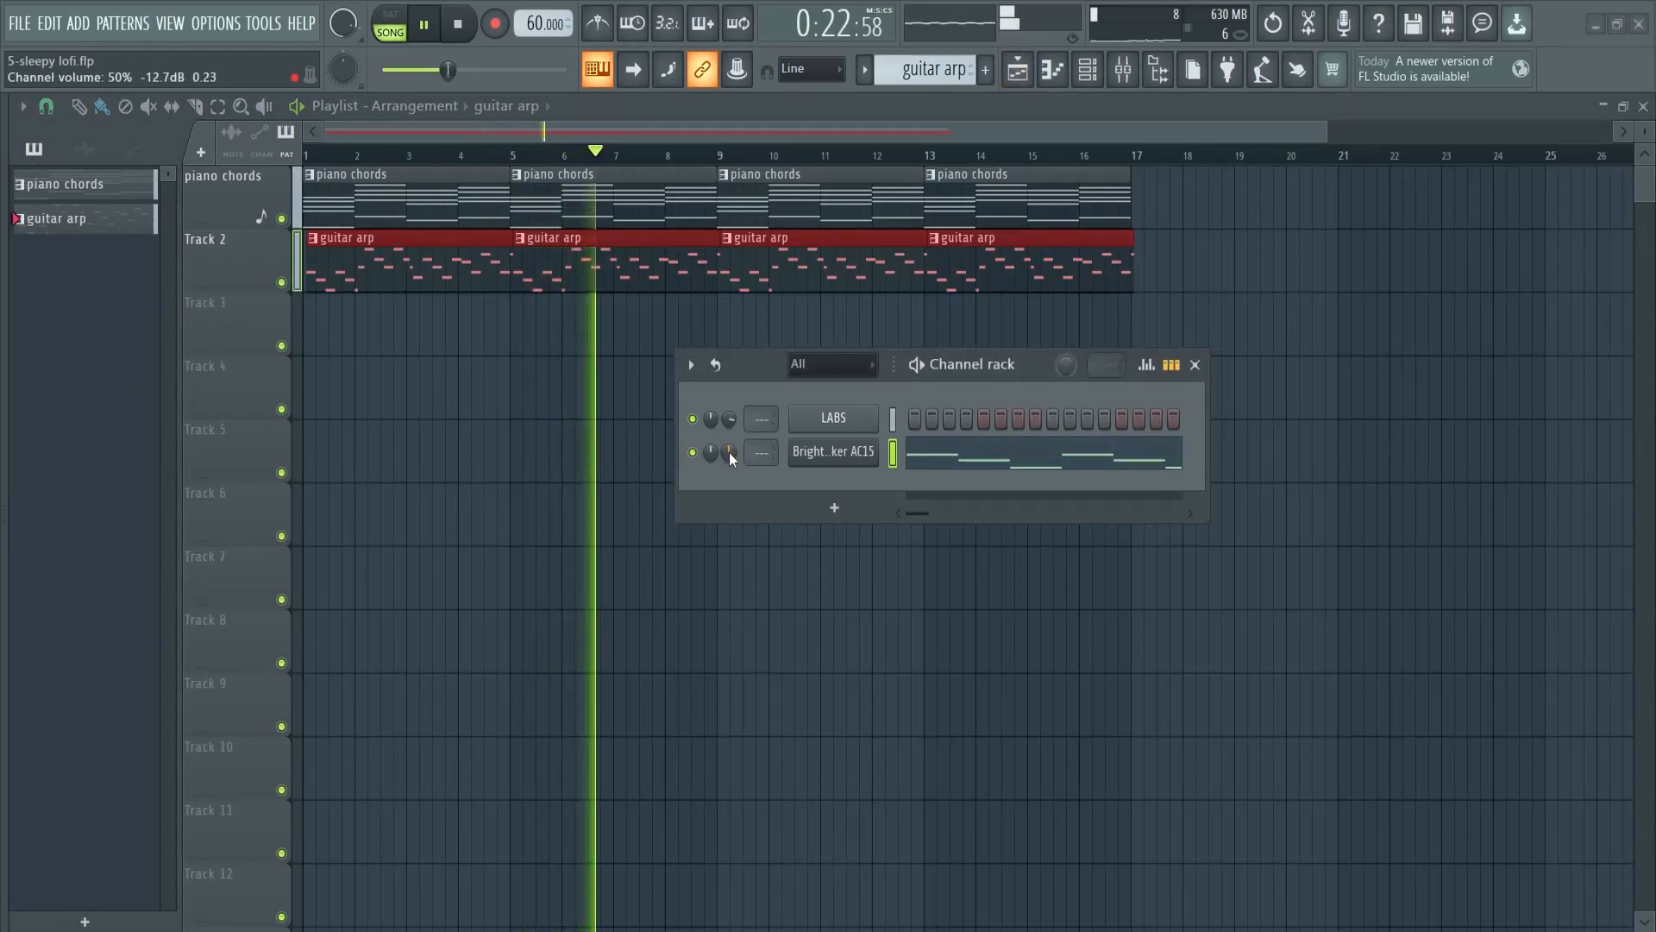
# - Stop the song and add a new pattern named "bass"
pyautogui.scroll(1, 731, 457)
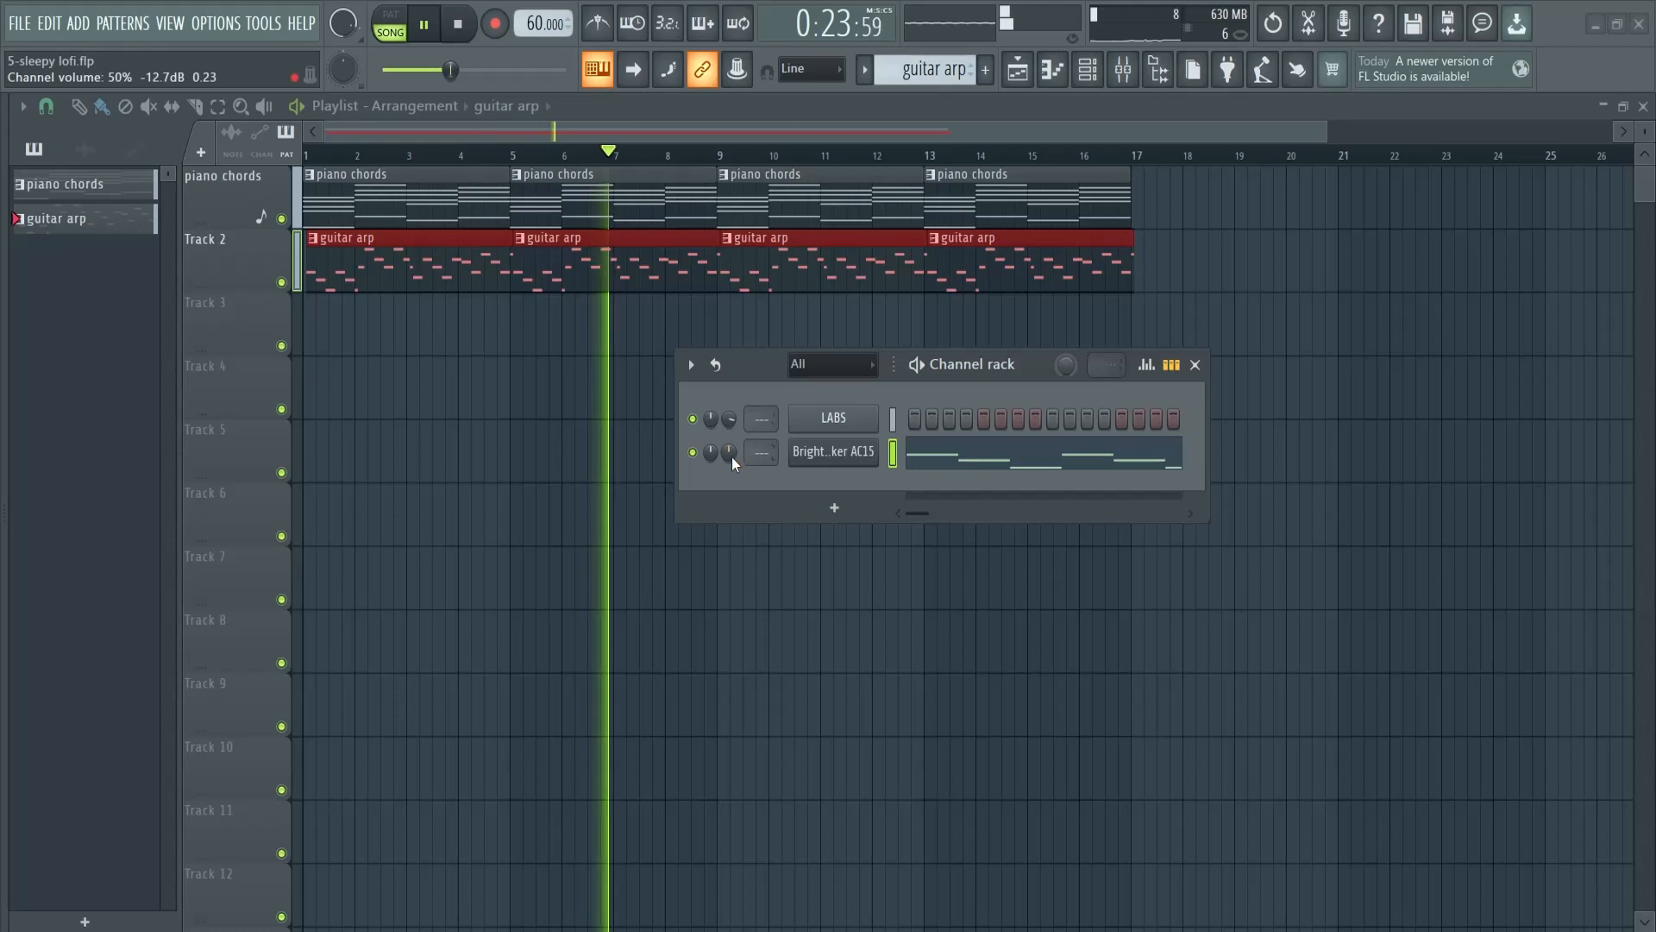
pyautogui.press('space')
pyautogui.click(1196, 365)
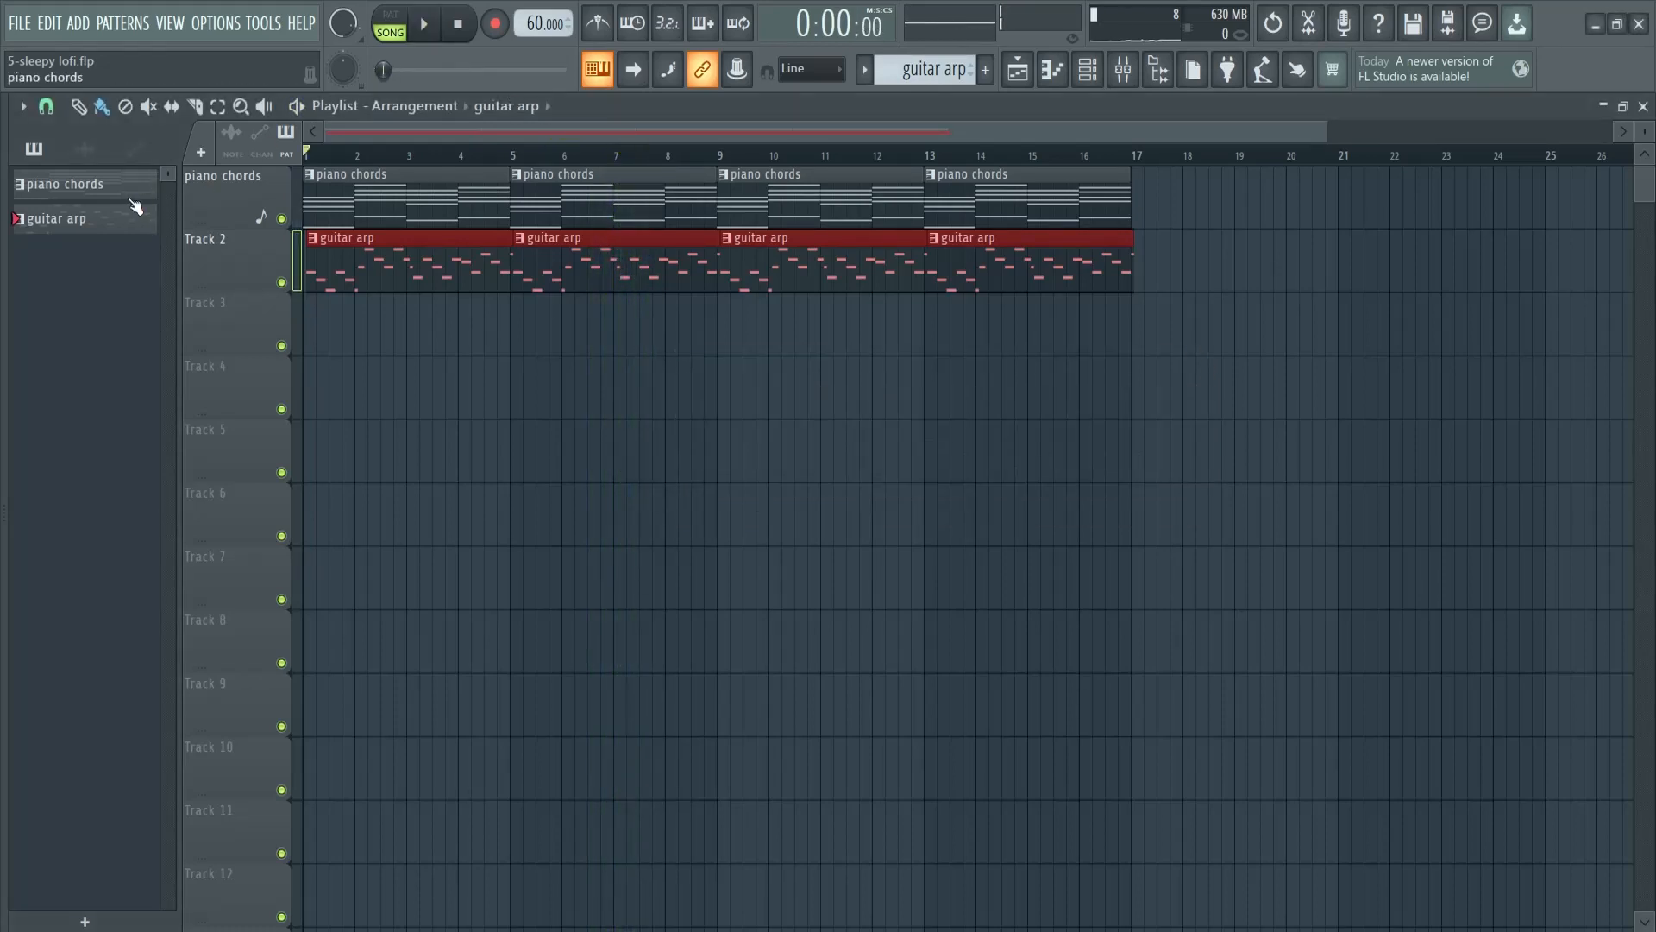
pyautogui.click(985, 69)
pyautogui.write('bass')
pyautogui.press('Return')
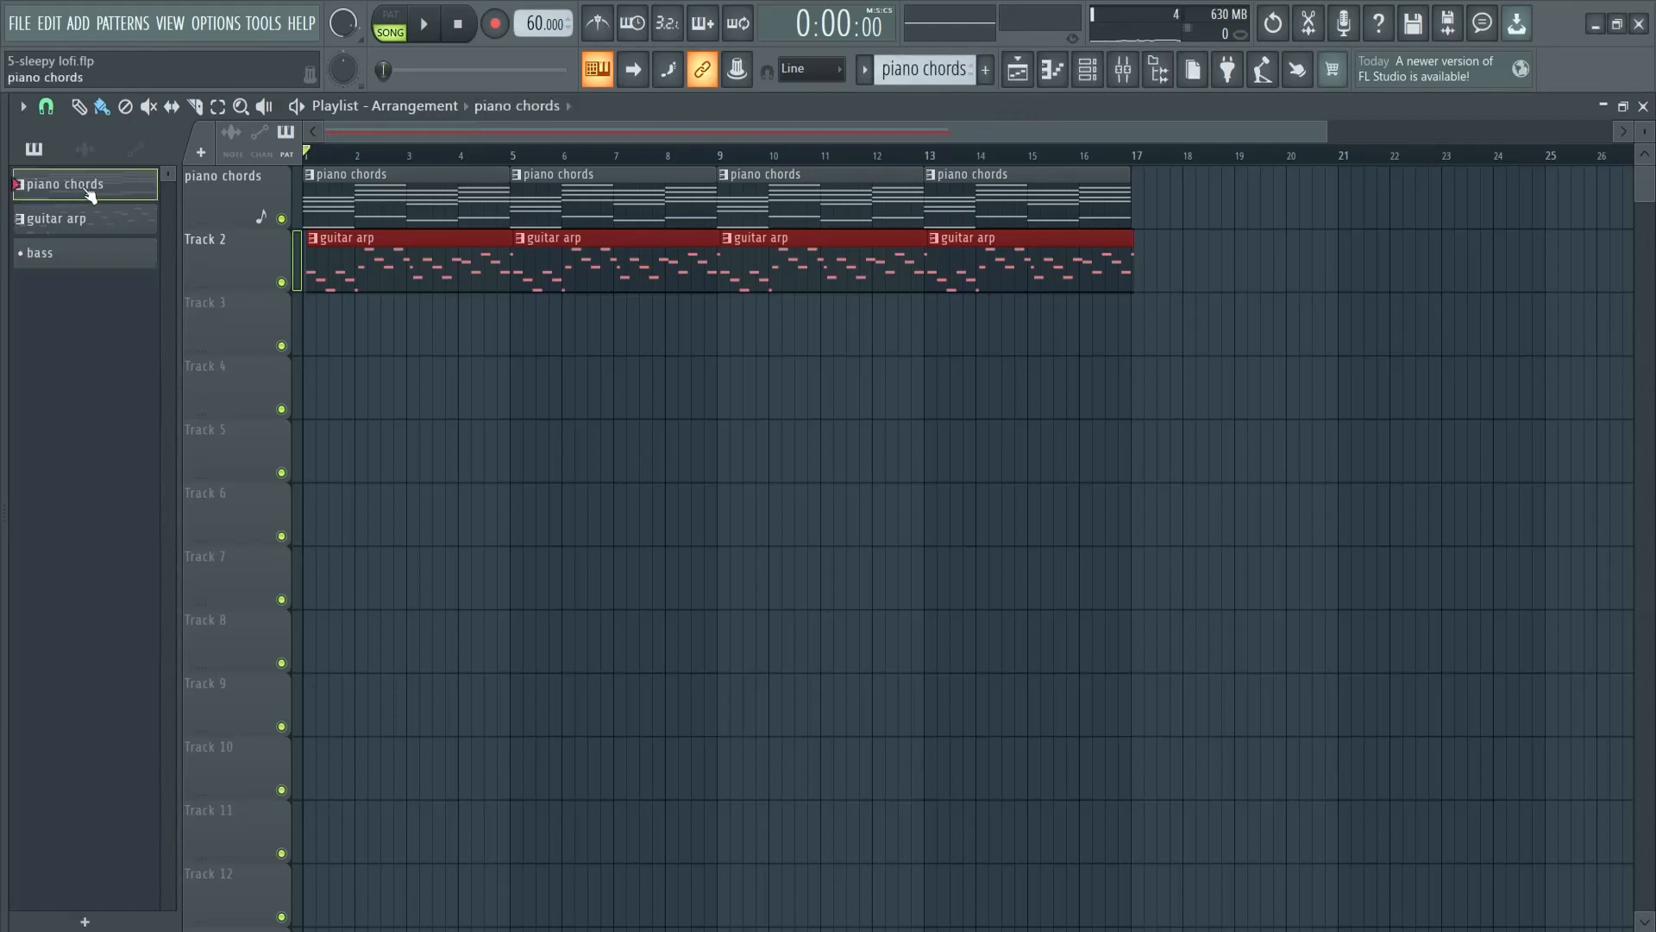
# - Select the bass pattern and add a FLEX instrument channel
pyautogui.press('F6')
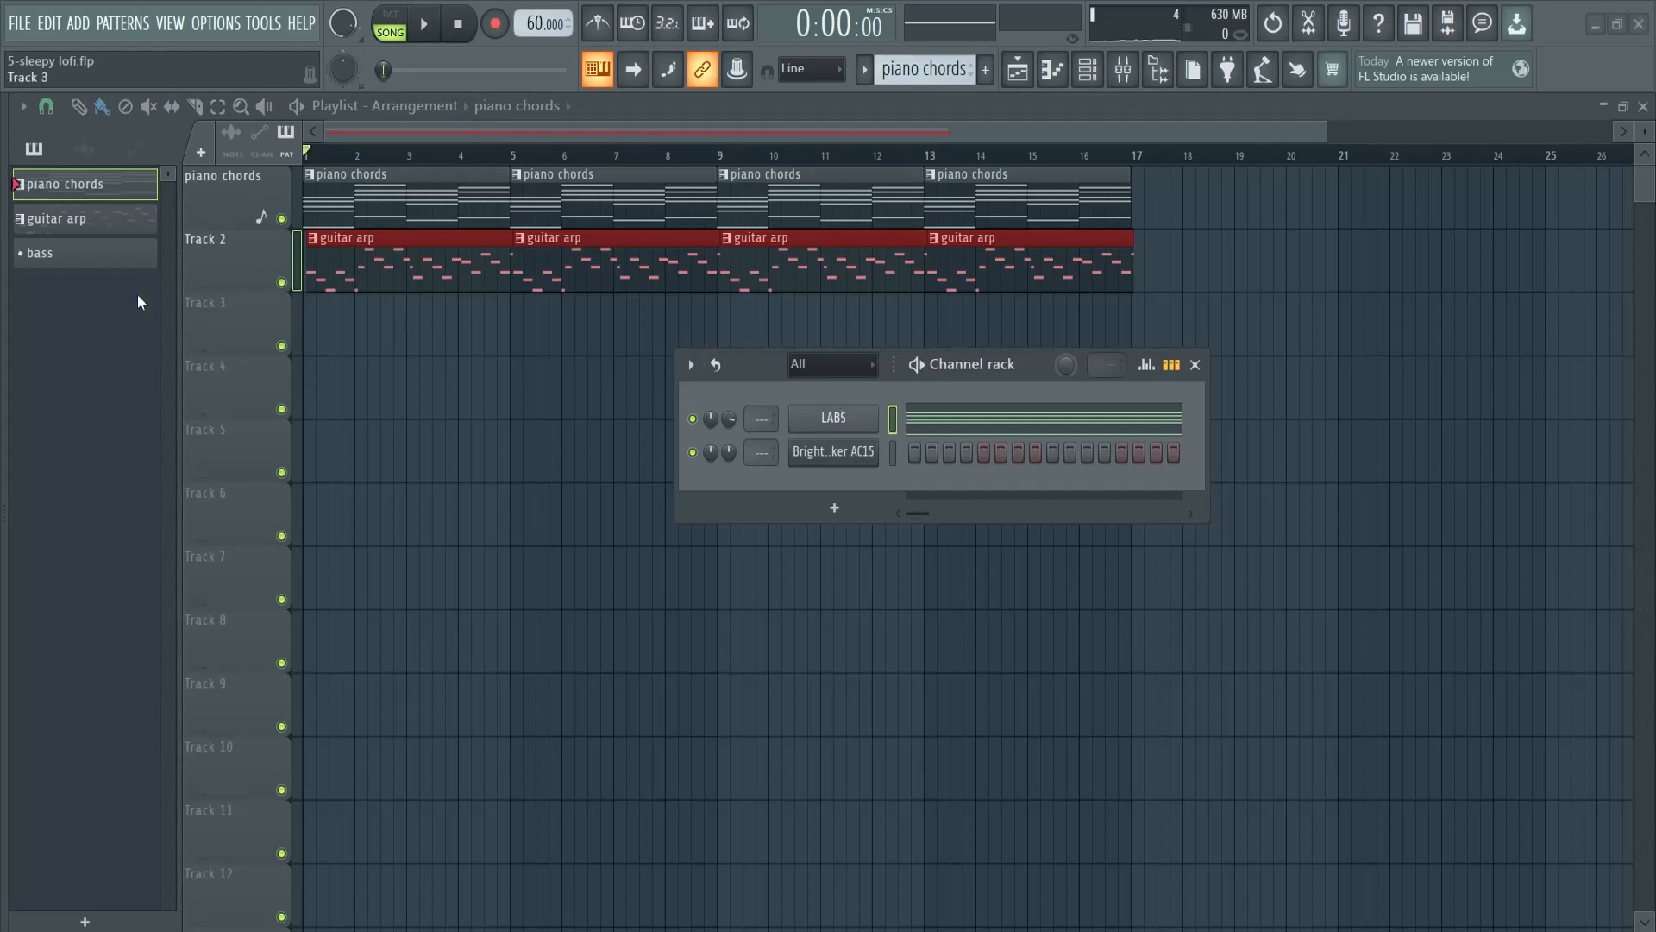
pyautogui.click(108, 255)
pyautogui.click(833, 509)
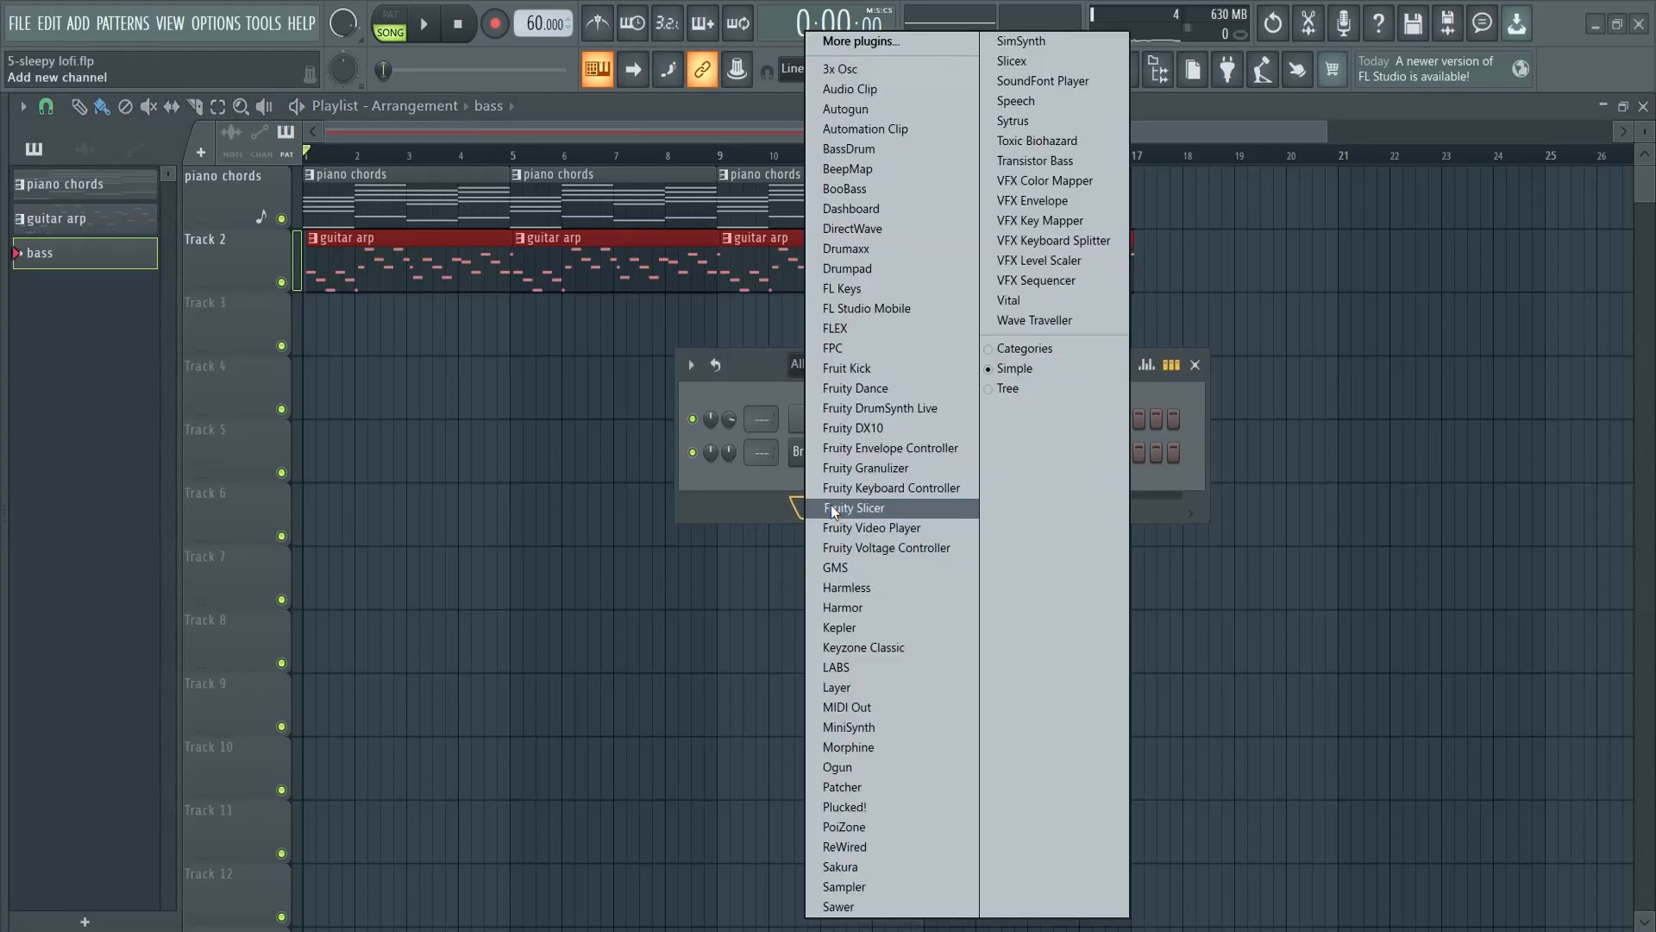
pyautogui.click(855, 328)
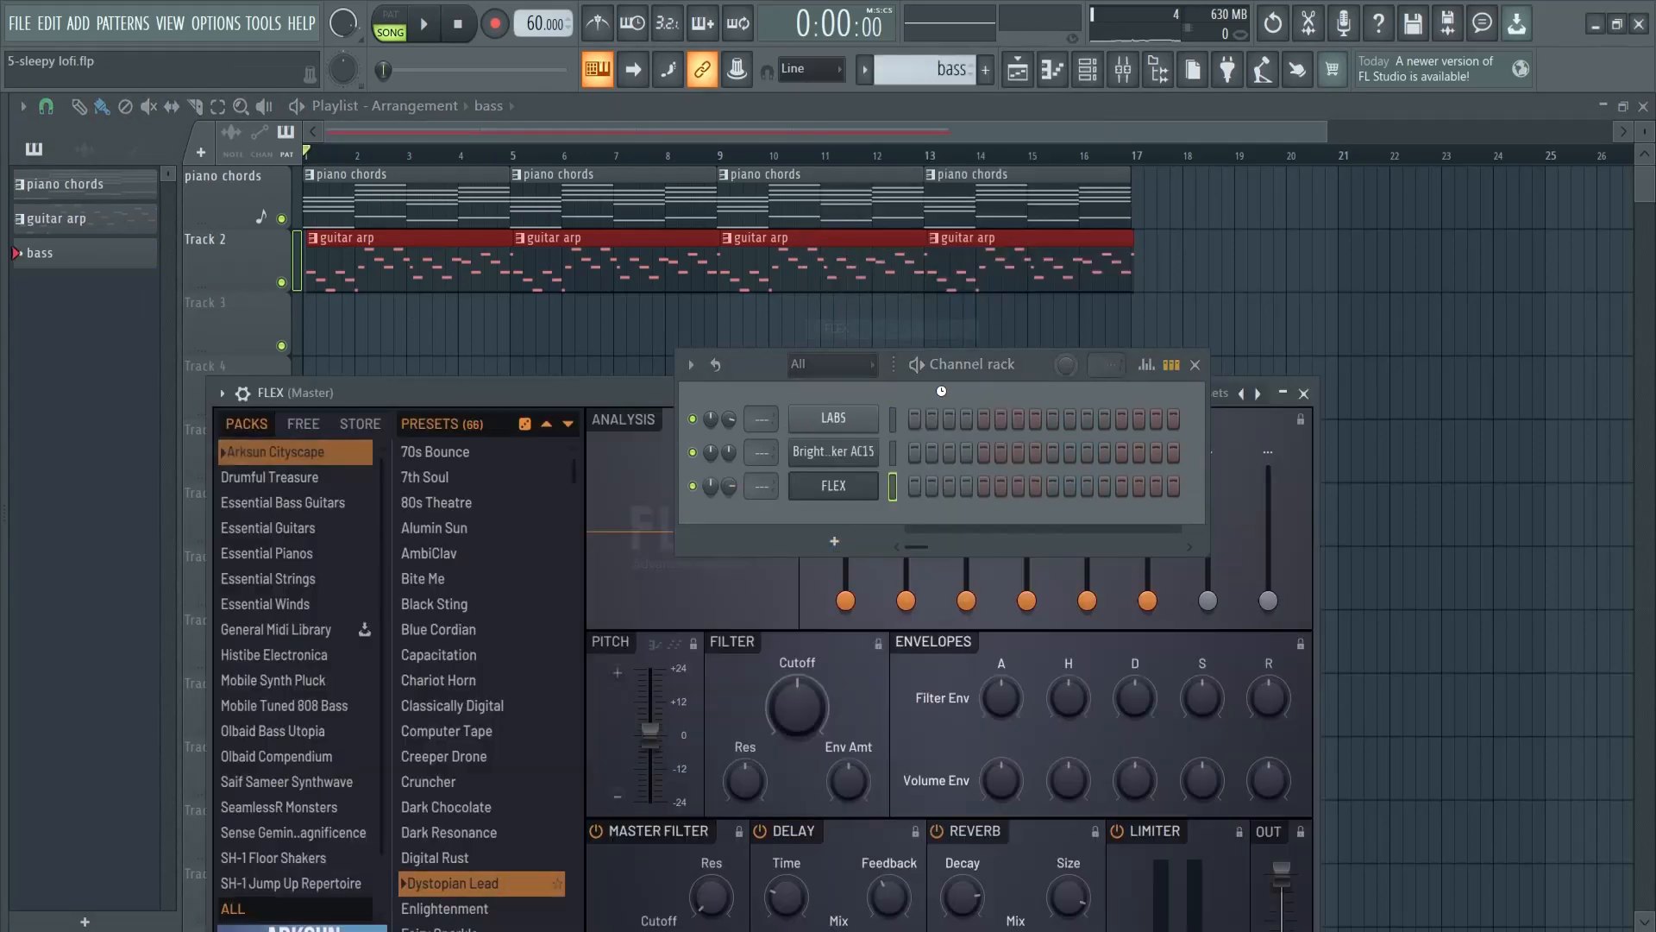
# - Paste the piano chords into the bass pattern's FLEX channel and delete all notes except the lowest of each chord: E3, C4, A3 and B3
pyautogui.hotkey('ctrl', 'v')
pyautogui.click(983, 484)
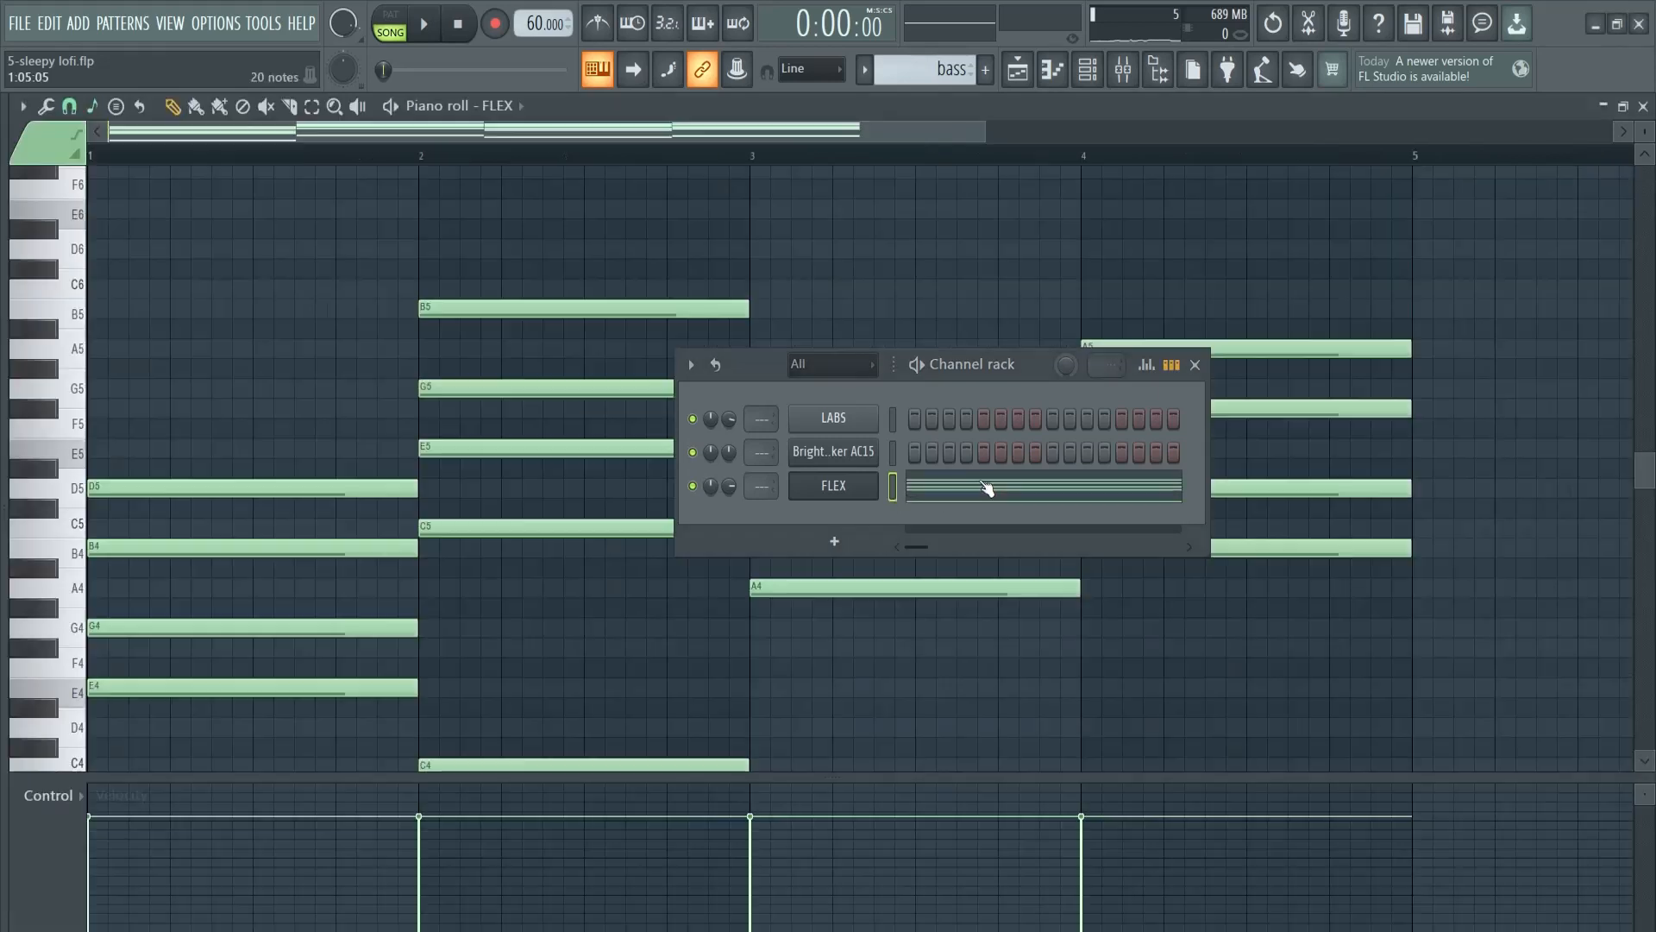
pyautogui.scroll(-5, 385, 458)
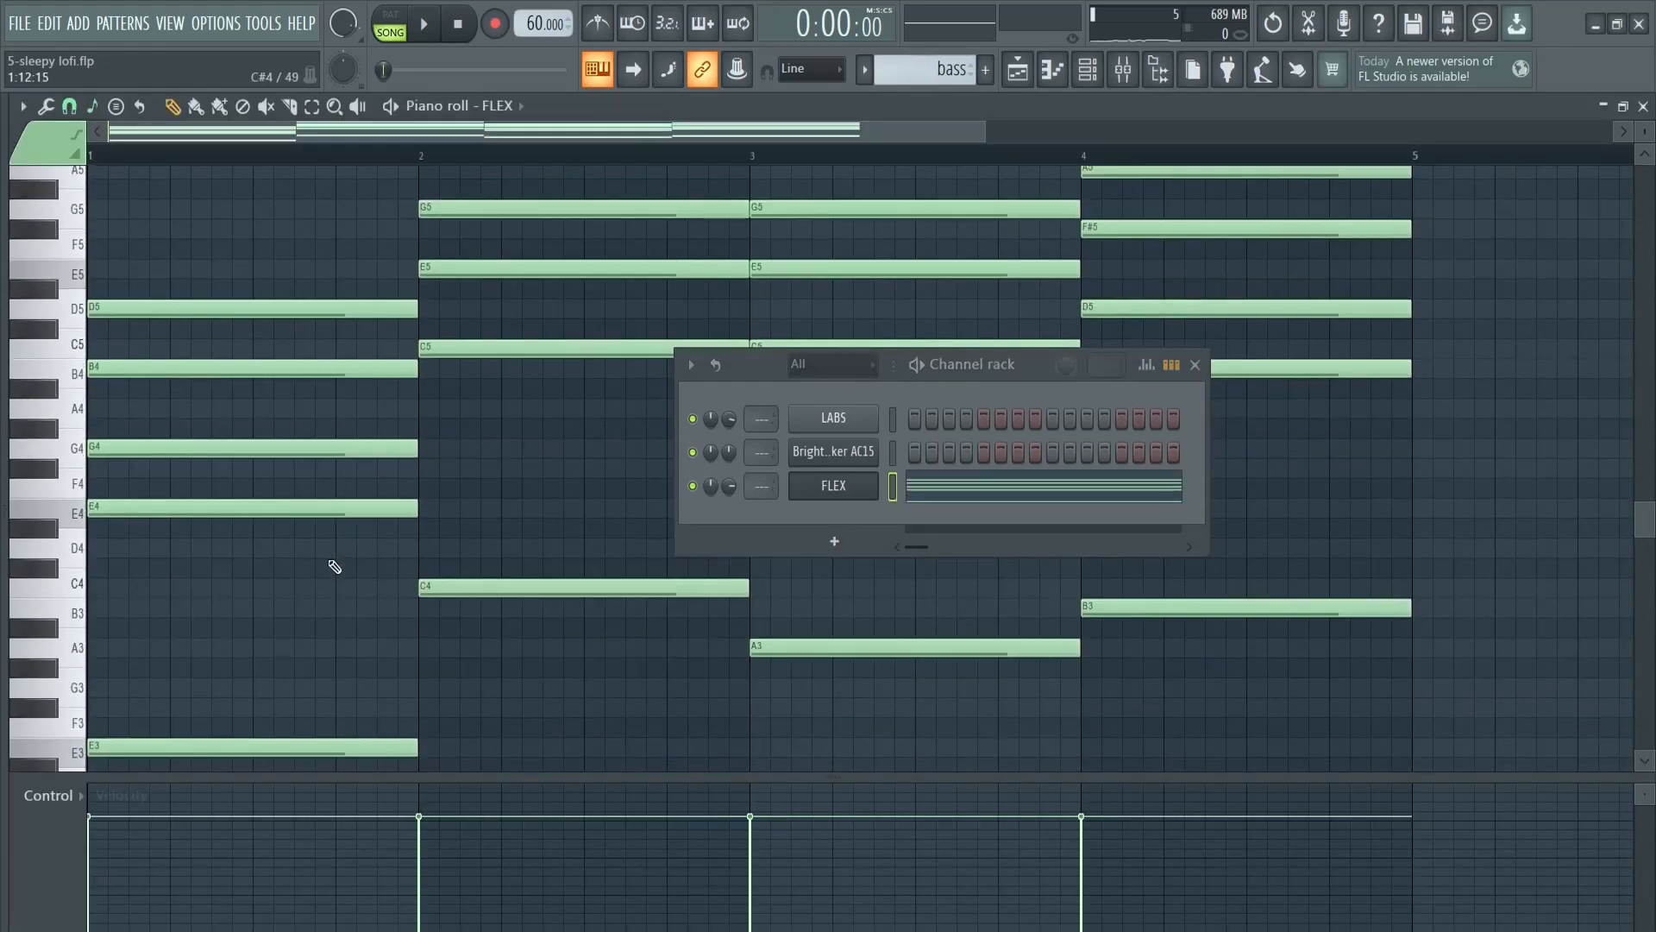
pyautogui.click(1195, 366)
pyautogui.rightClick(332, 509)
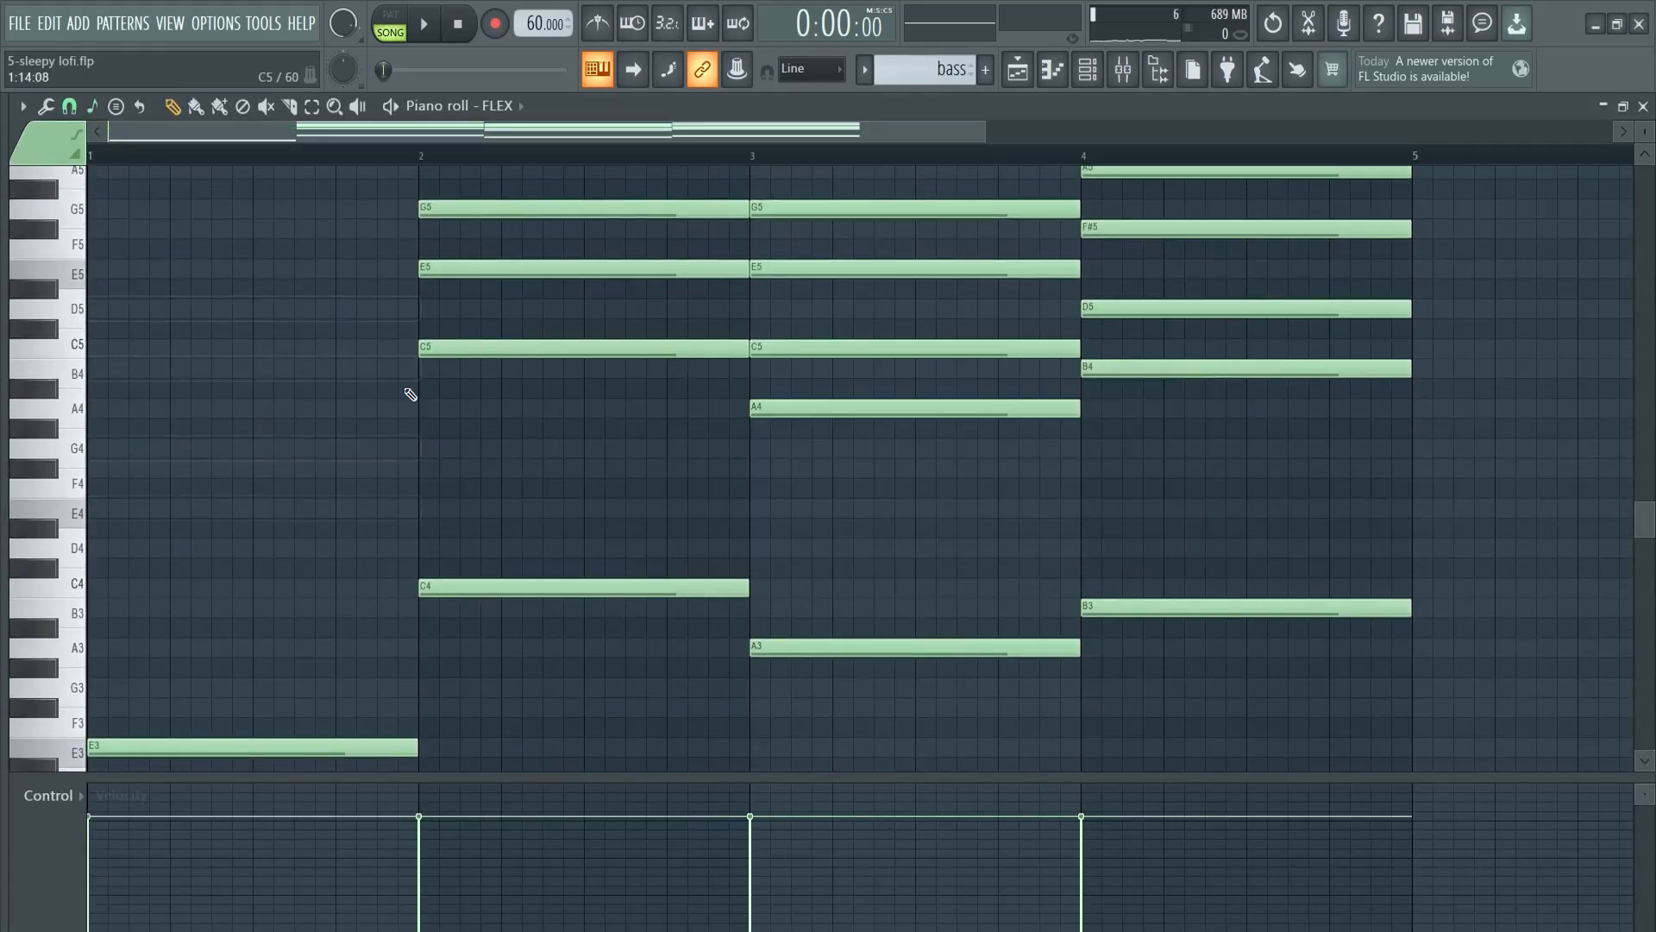
pyautogui.scroll(3, 449, 393)
pyautogui.rightClick(583, 390)
pyautogui.rightClick(1242, 488)
pyautogui.scroll(-6, 980, 506)
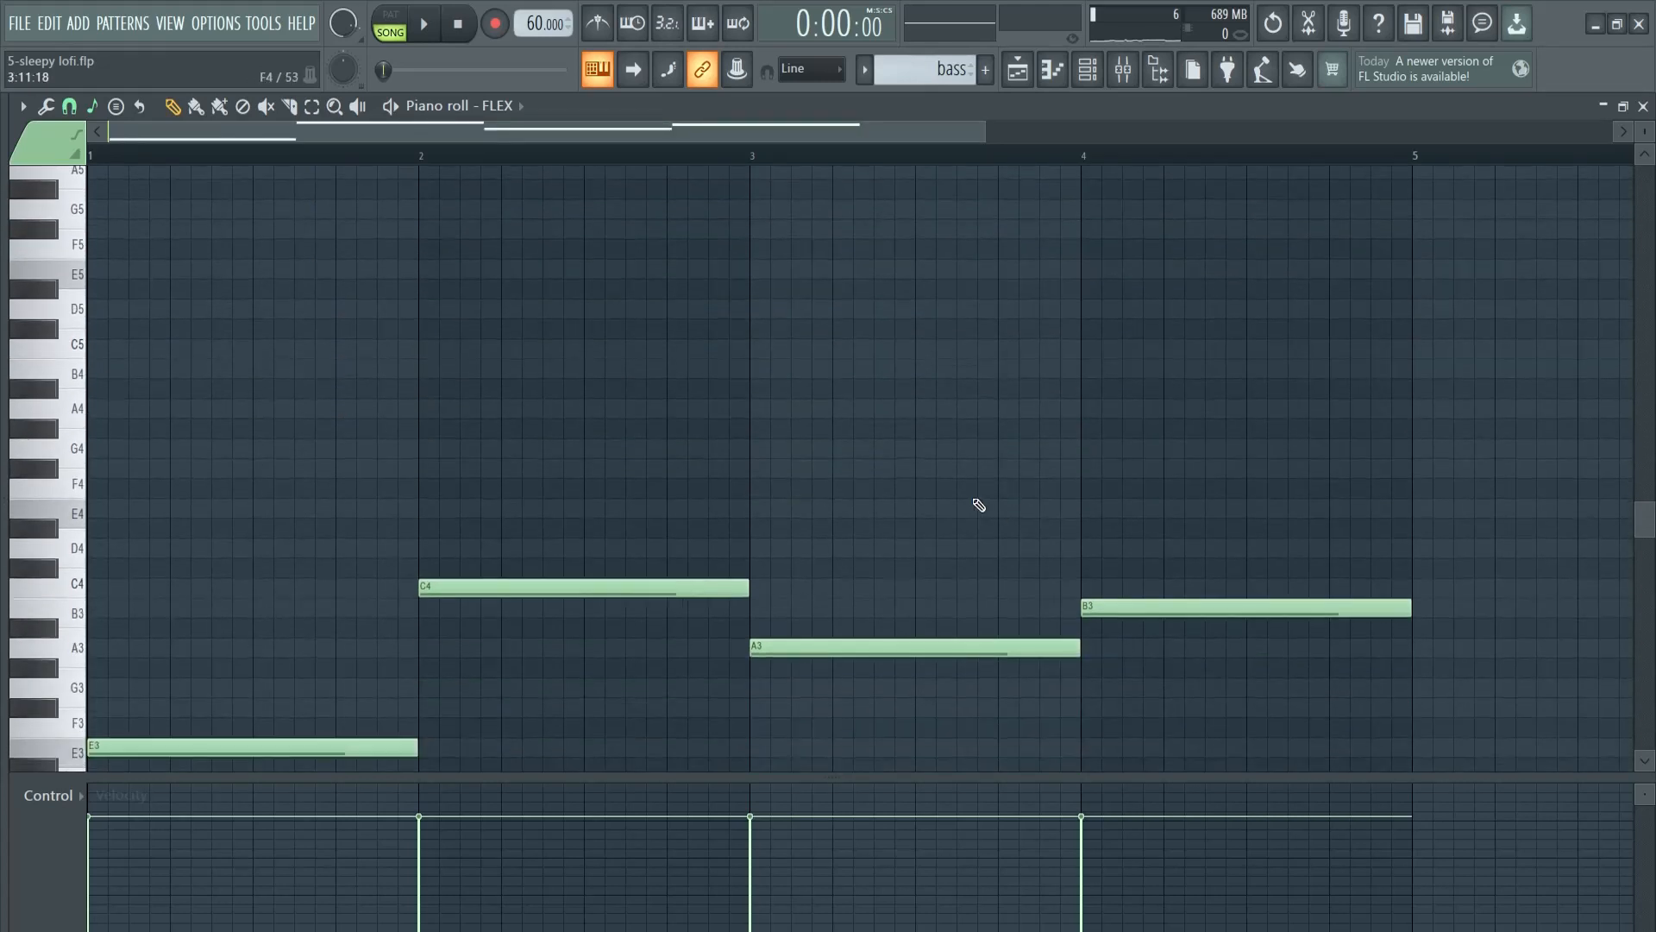
pyautogui.scroll(1, 862, 431)
# - Paint four consecutive bass clips on Track 3 of the playlist with the current fine snap
pyautogui.press('F5')
pyautogui.press('F6')
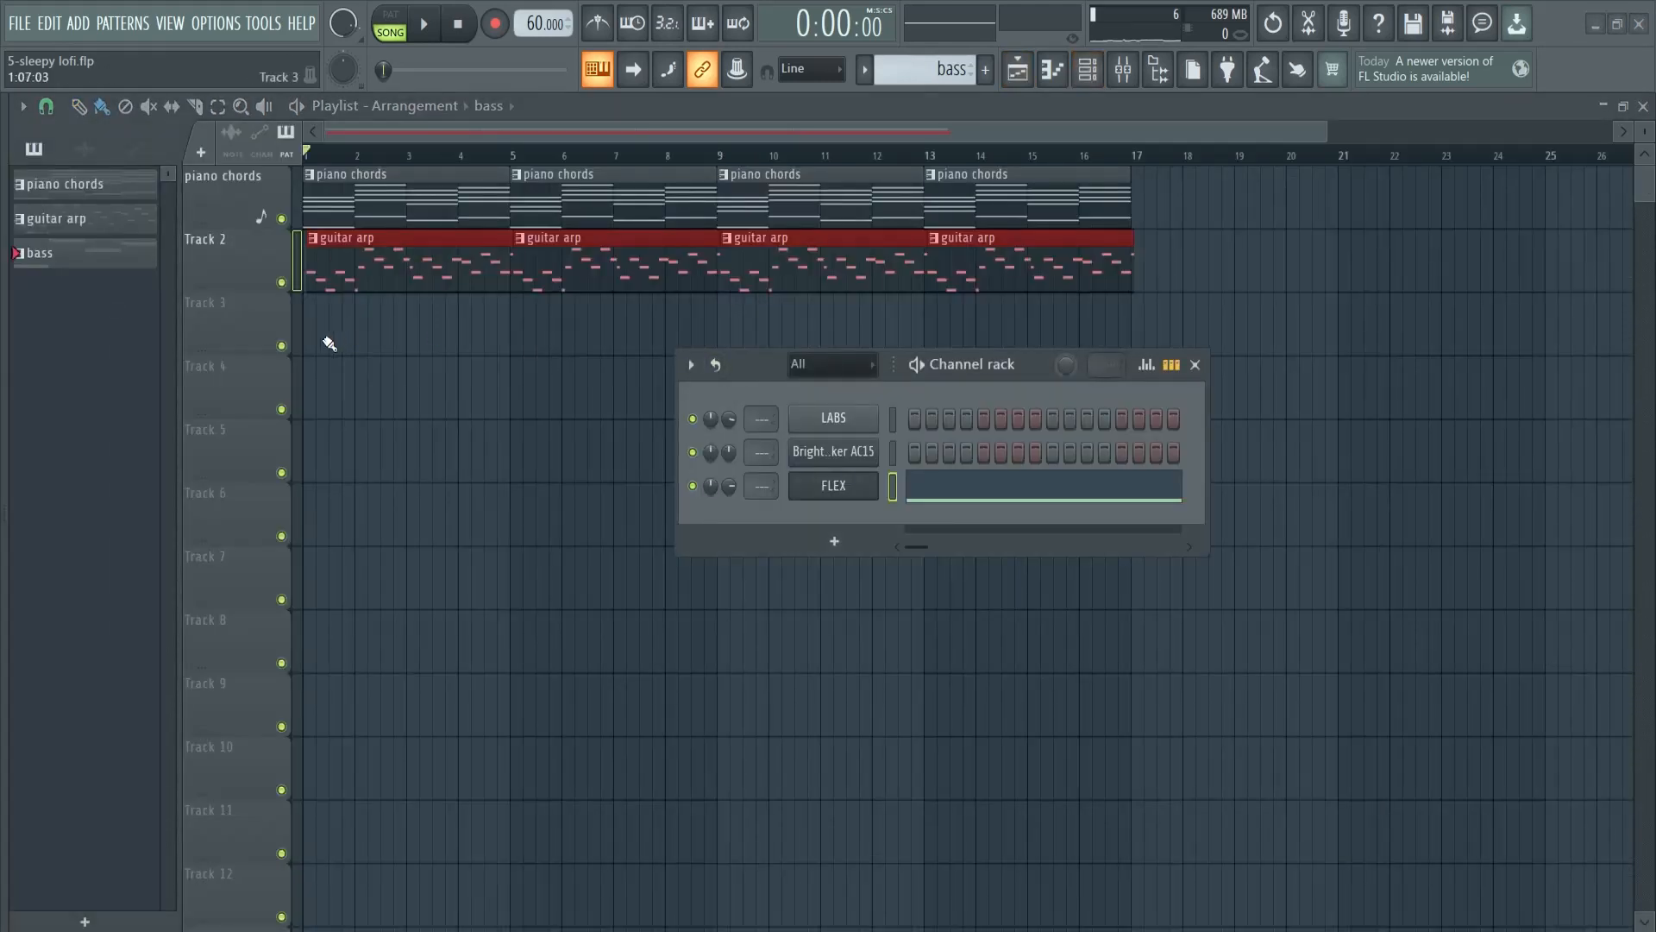
pyautogui.moveTo(314, 331); pyautogui.dragTo(999, 336)
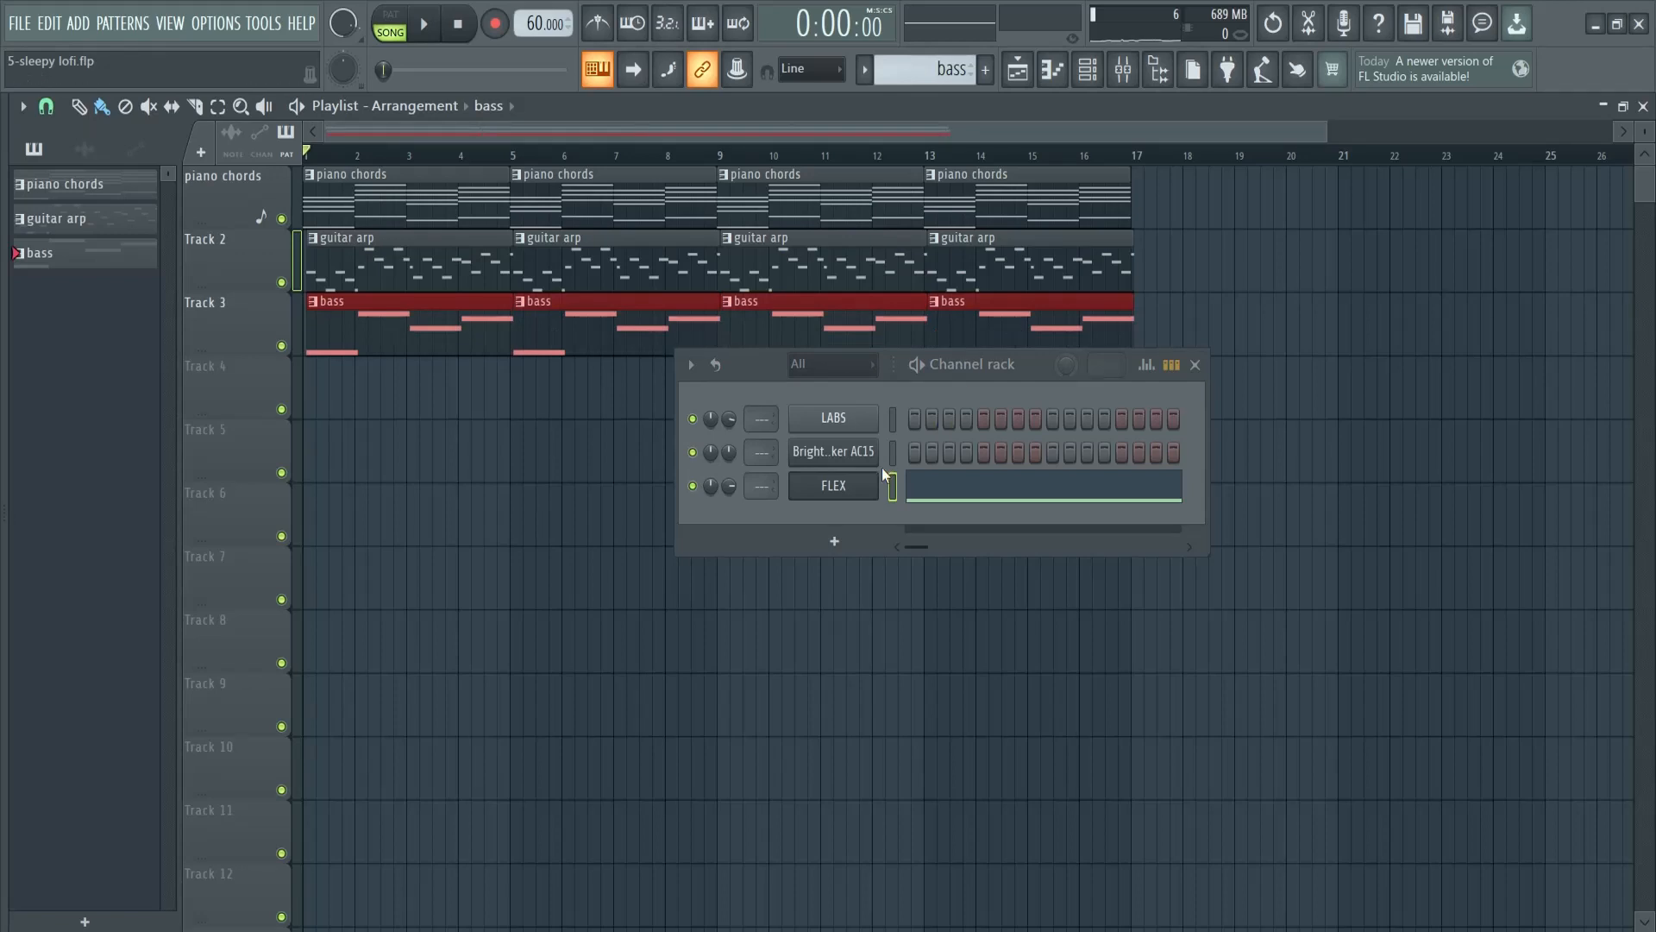
# - Load the MesaC Picked preset from the Essential Bass Guitars pack into the FLEX channel
pyautogui.click(836, 487)
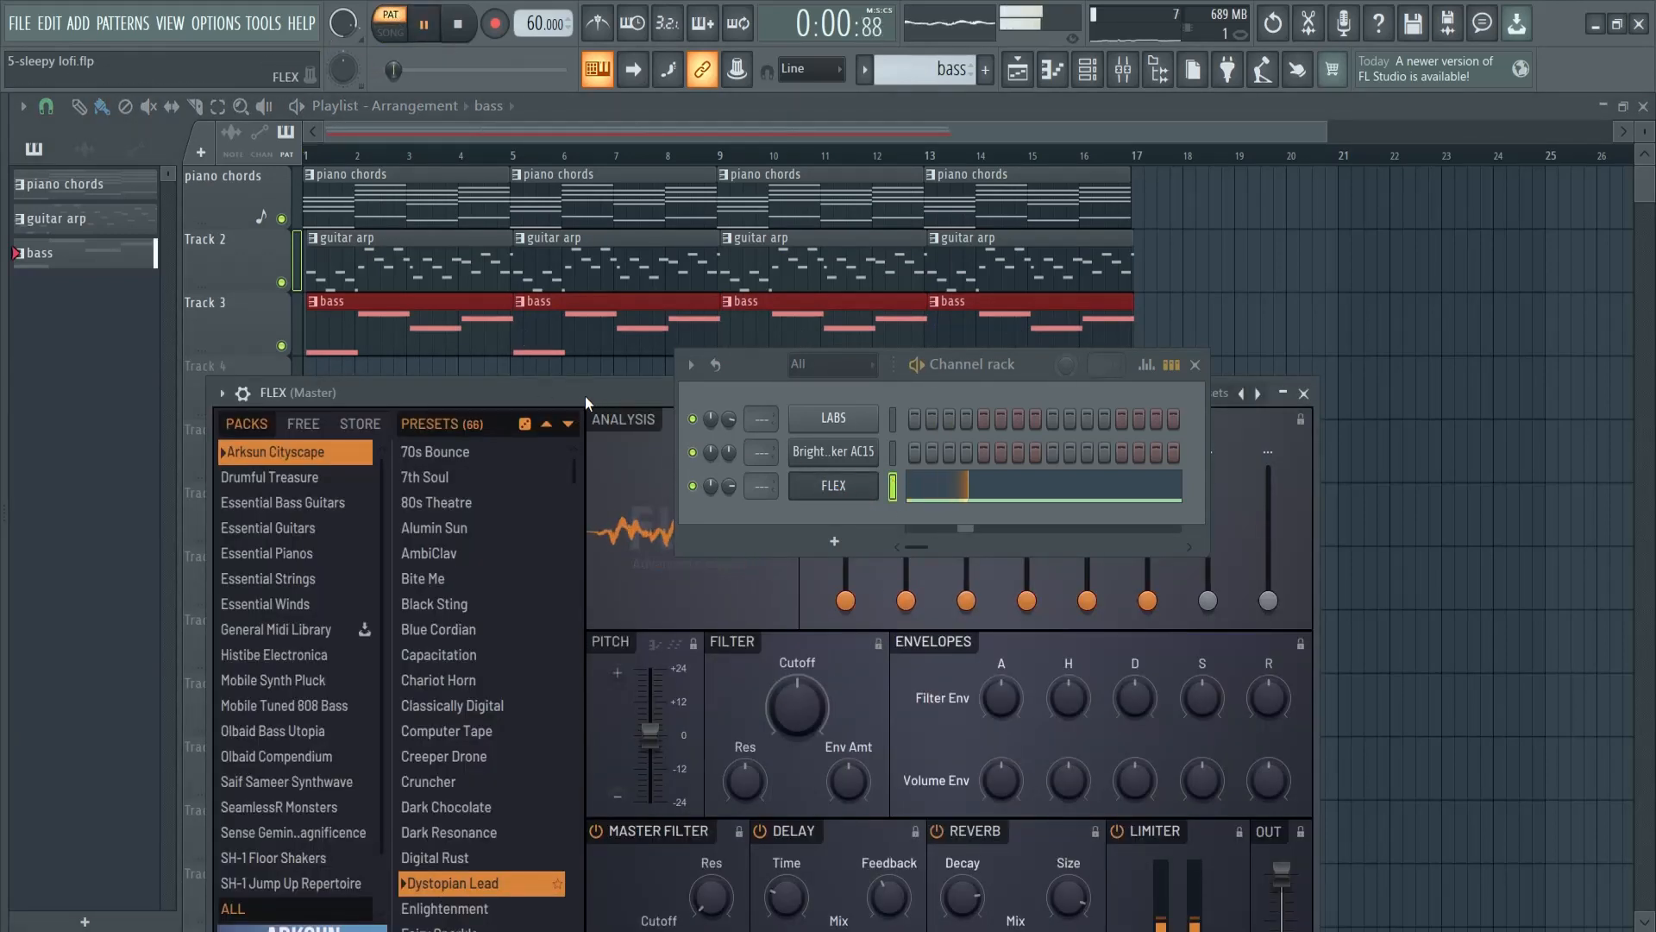
pyautogui.moveTo(584, 398); pyautogui.dragTo(580, 190)
pyautogui.press('space')
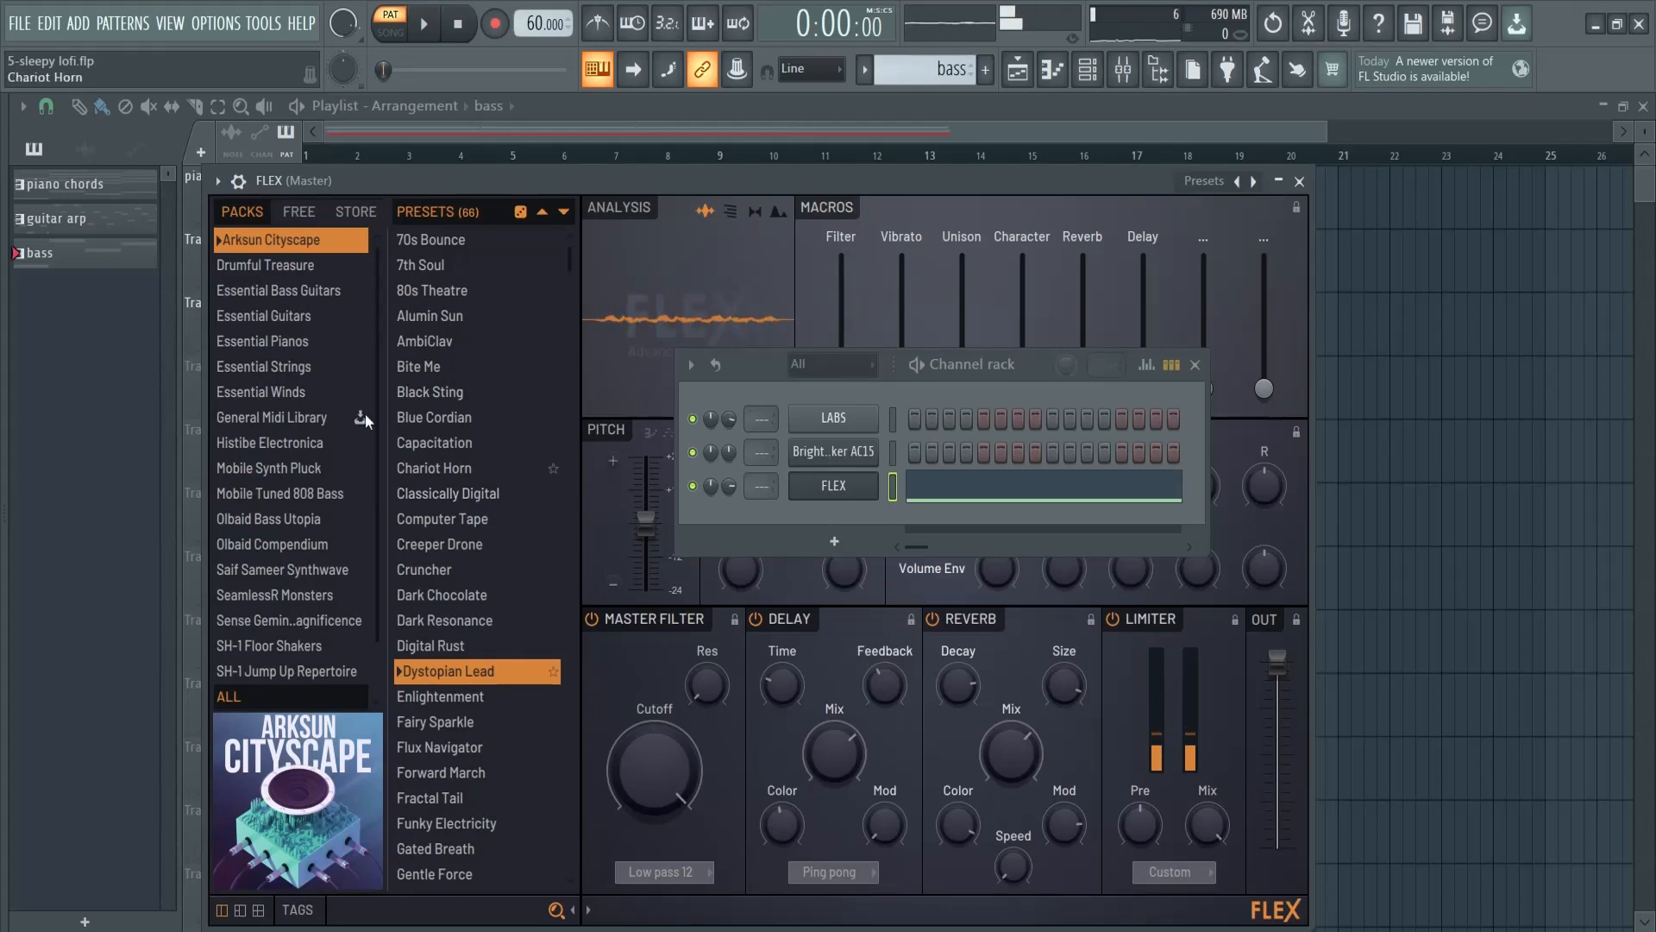
pyautogui.click(243, 297)
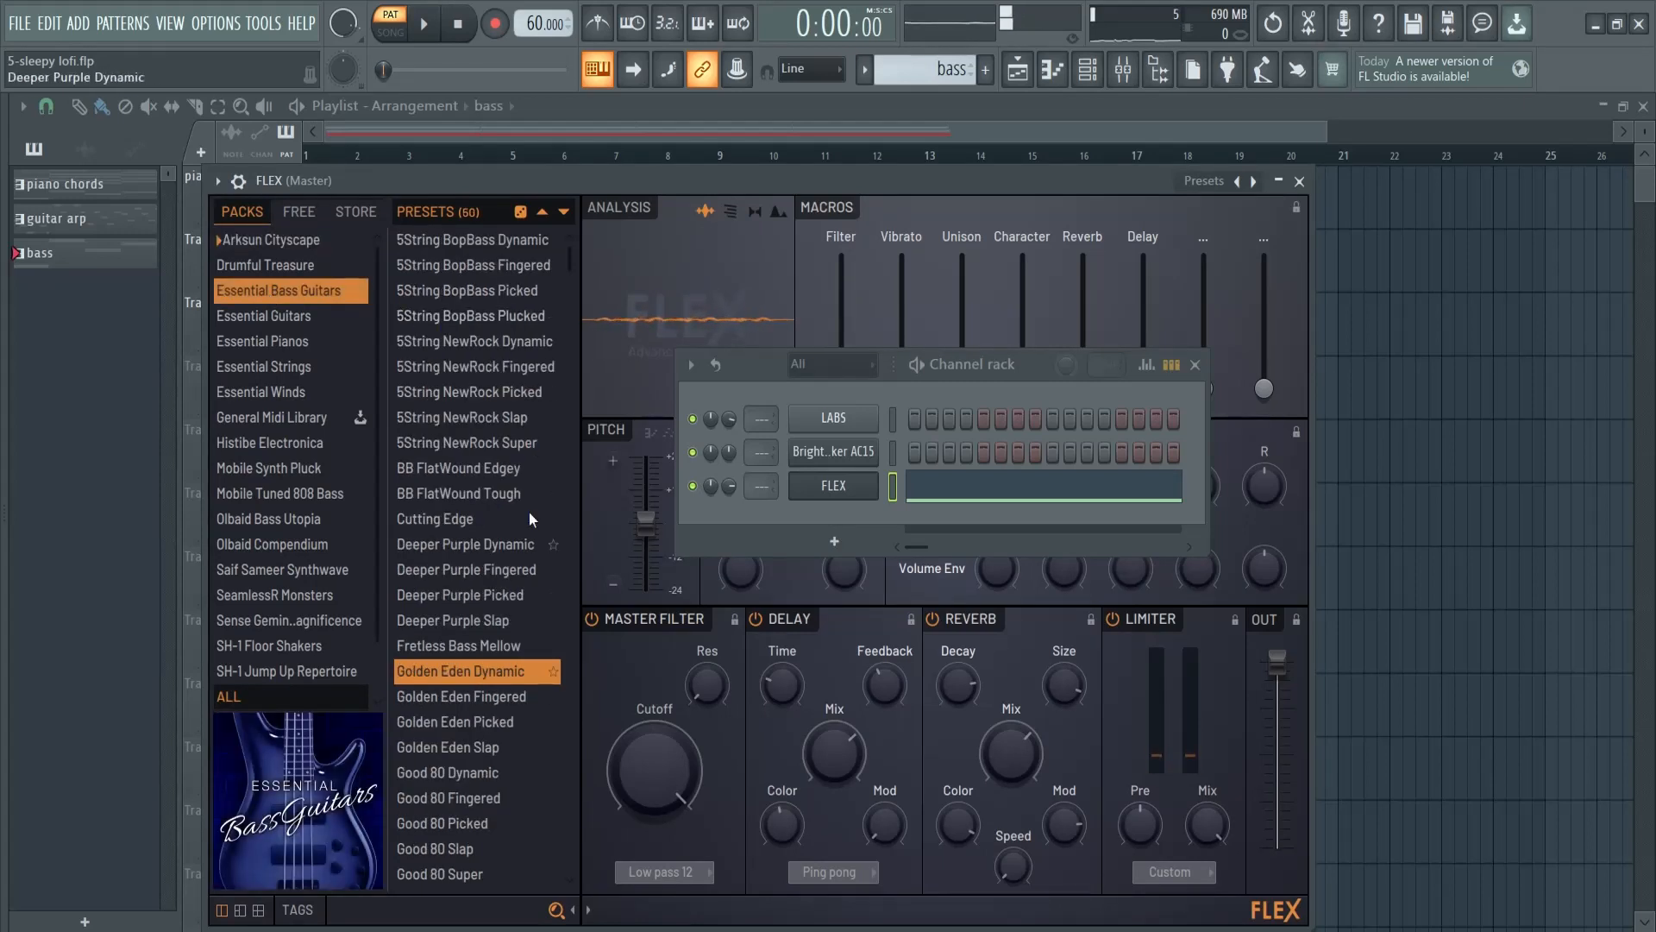
pyautogui.scroll(-3, 530, 511)
pyautogui.scroll(2, 457, 499)
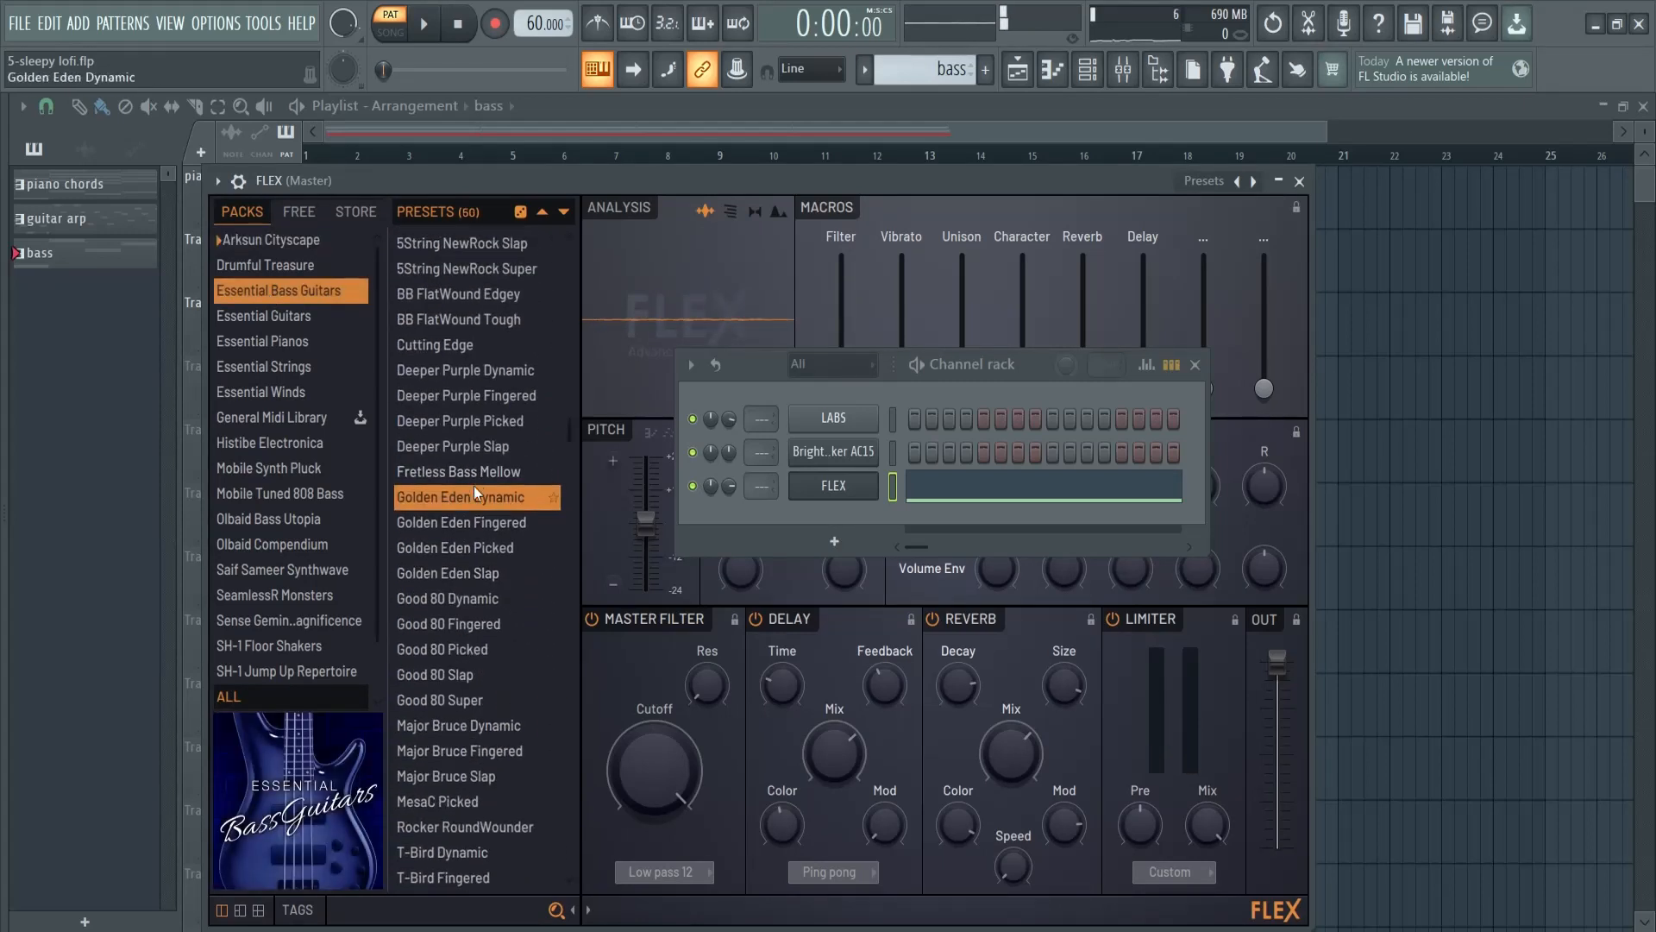
pyautogui.scroll(1, 465, 483)
pyautogui.scroll(-6, 469, 449)
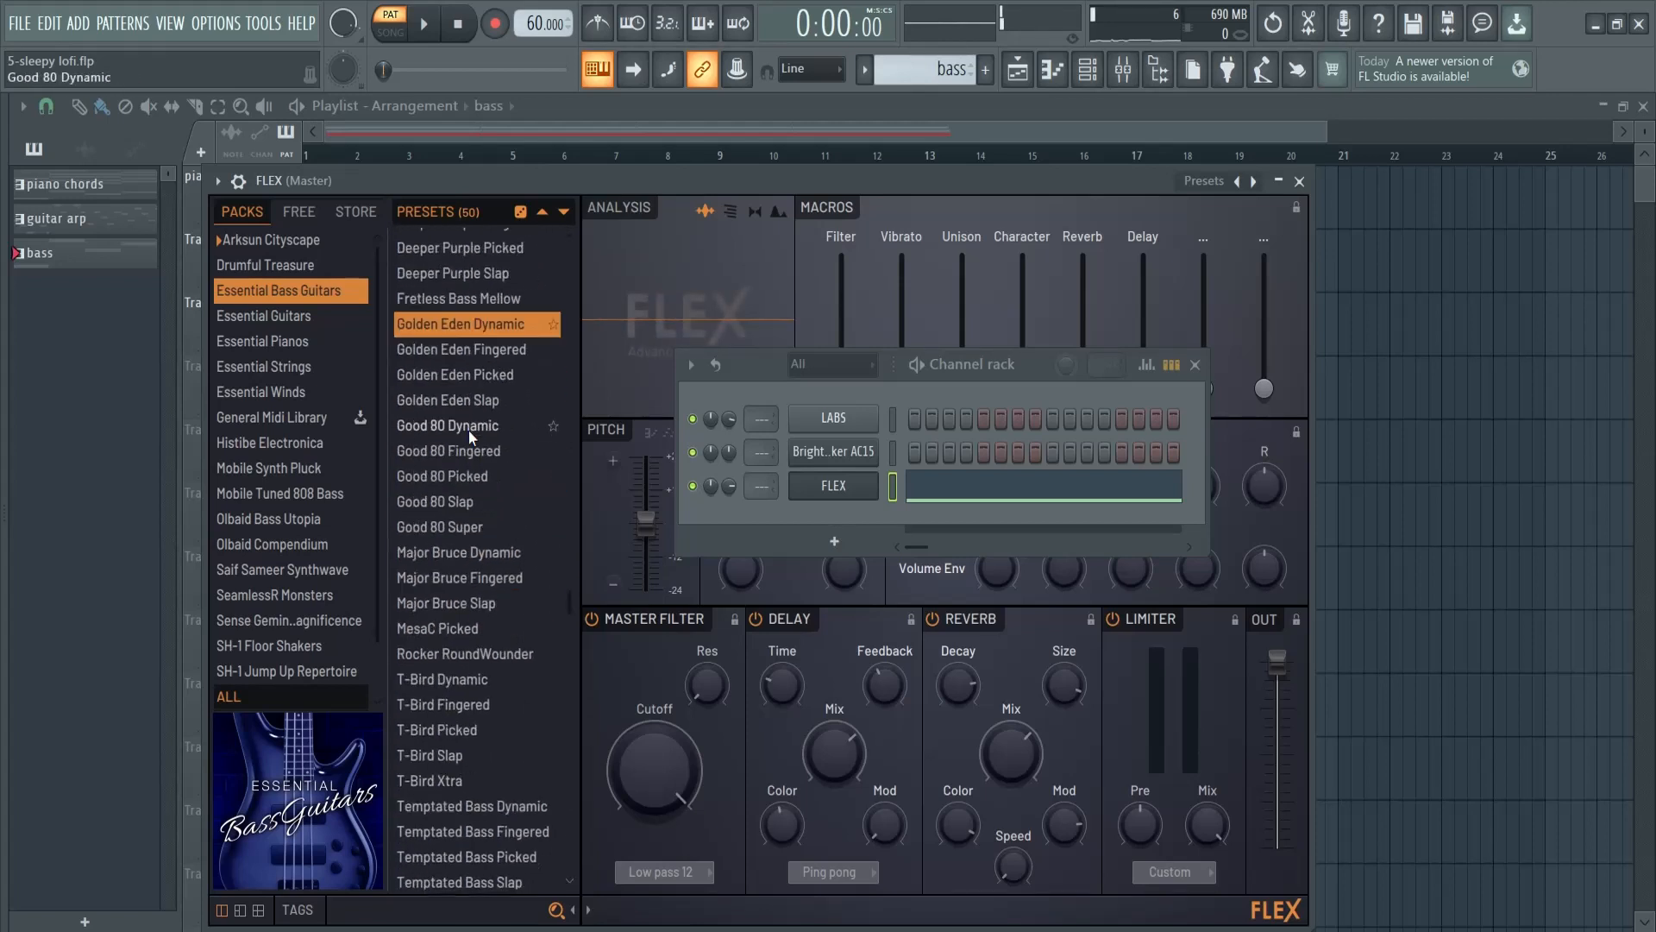
pyautogui.click(462, 453)
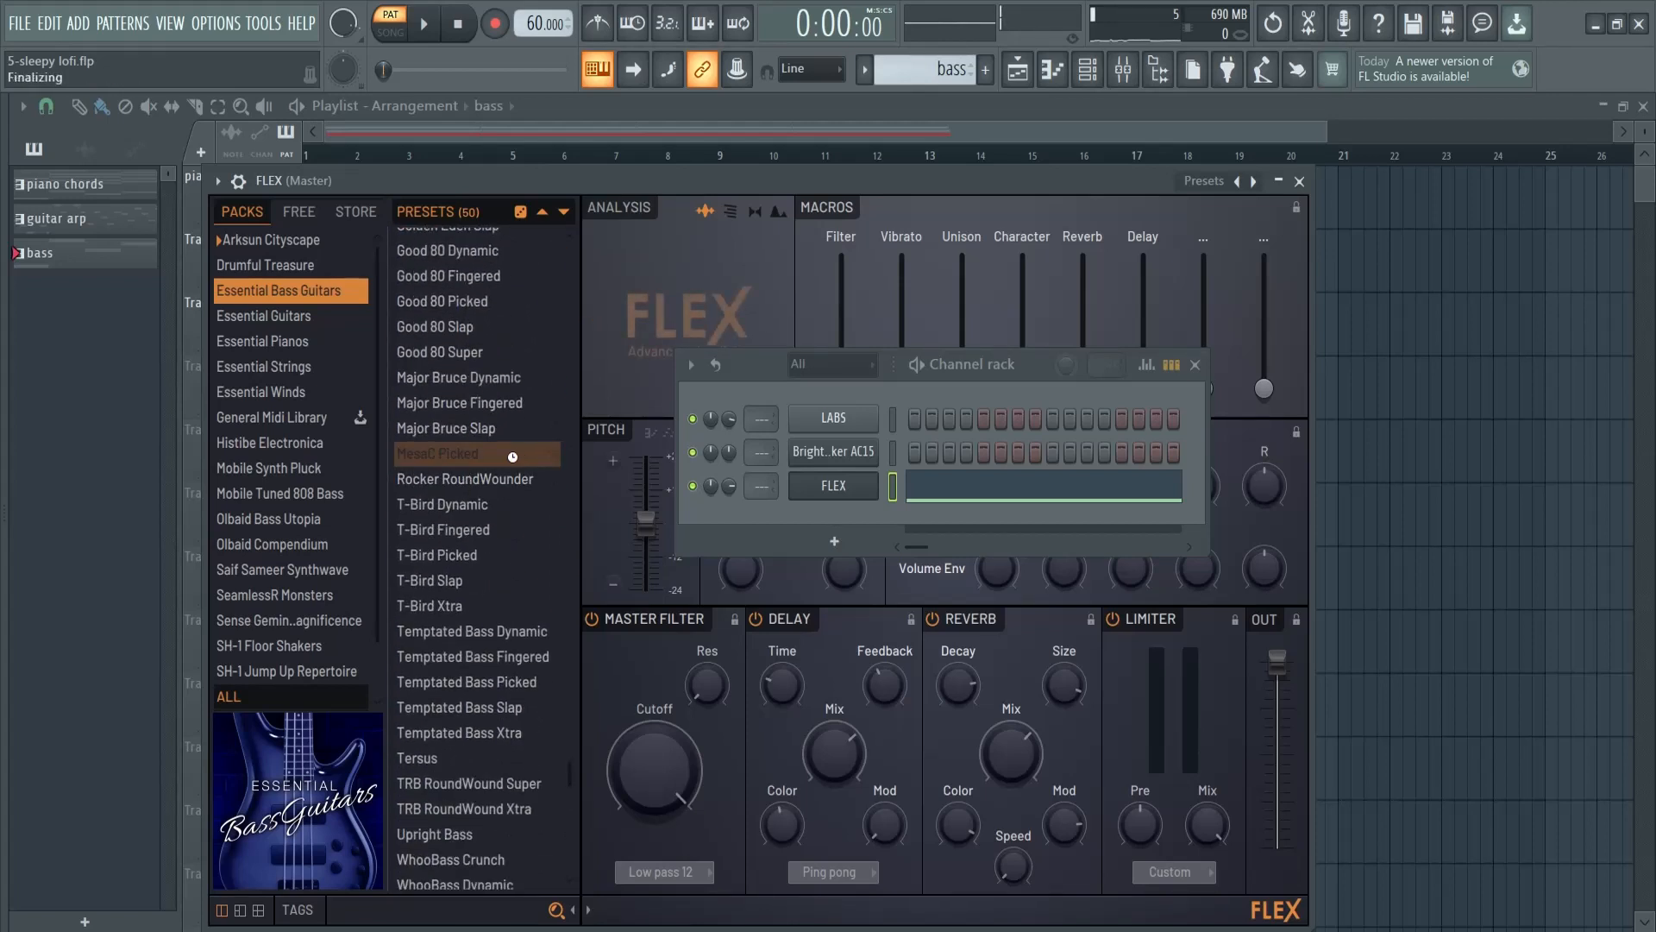
# - Play the bass pattern to hear the MesaC Picked preset and view its notes in the piano roll
pyautogui.press('space')
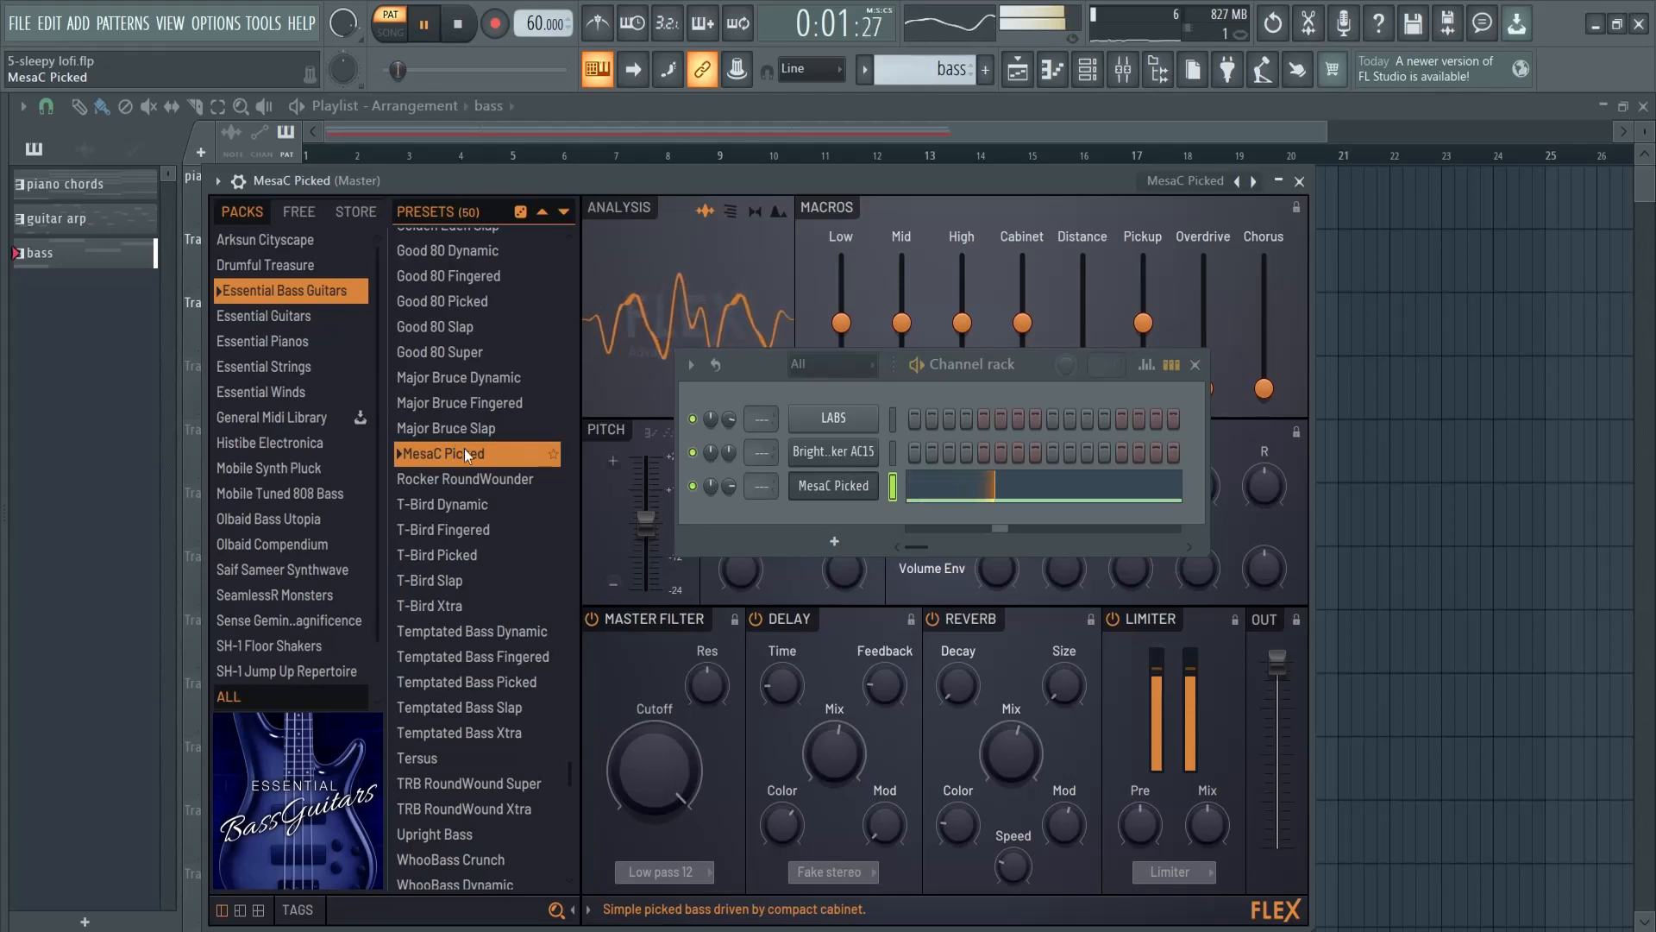
pyautogui.scroll(-1, 466, 453)
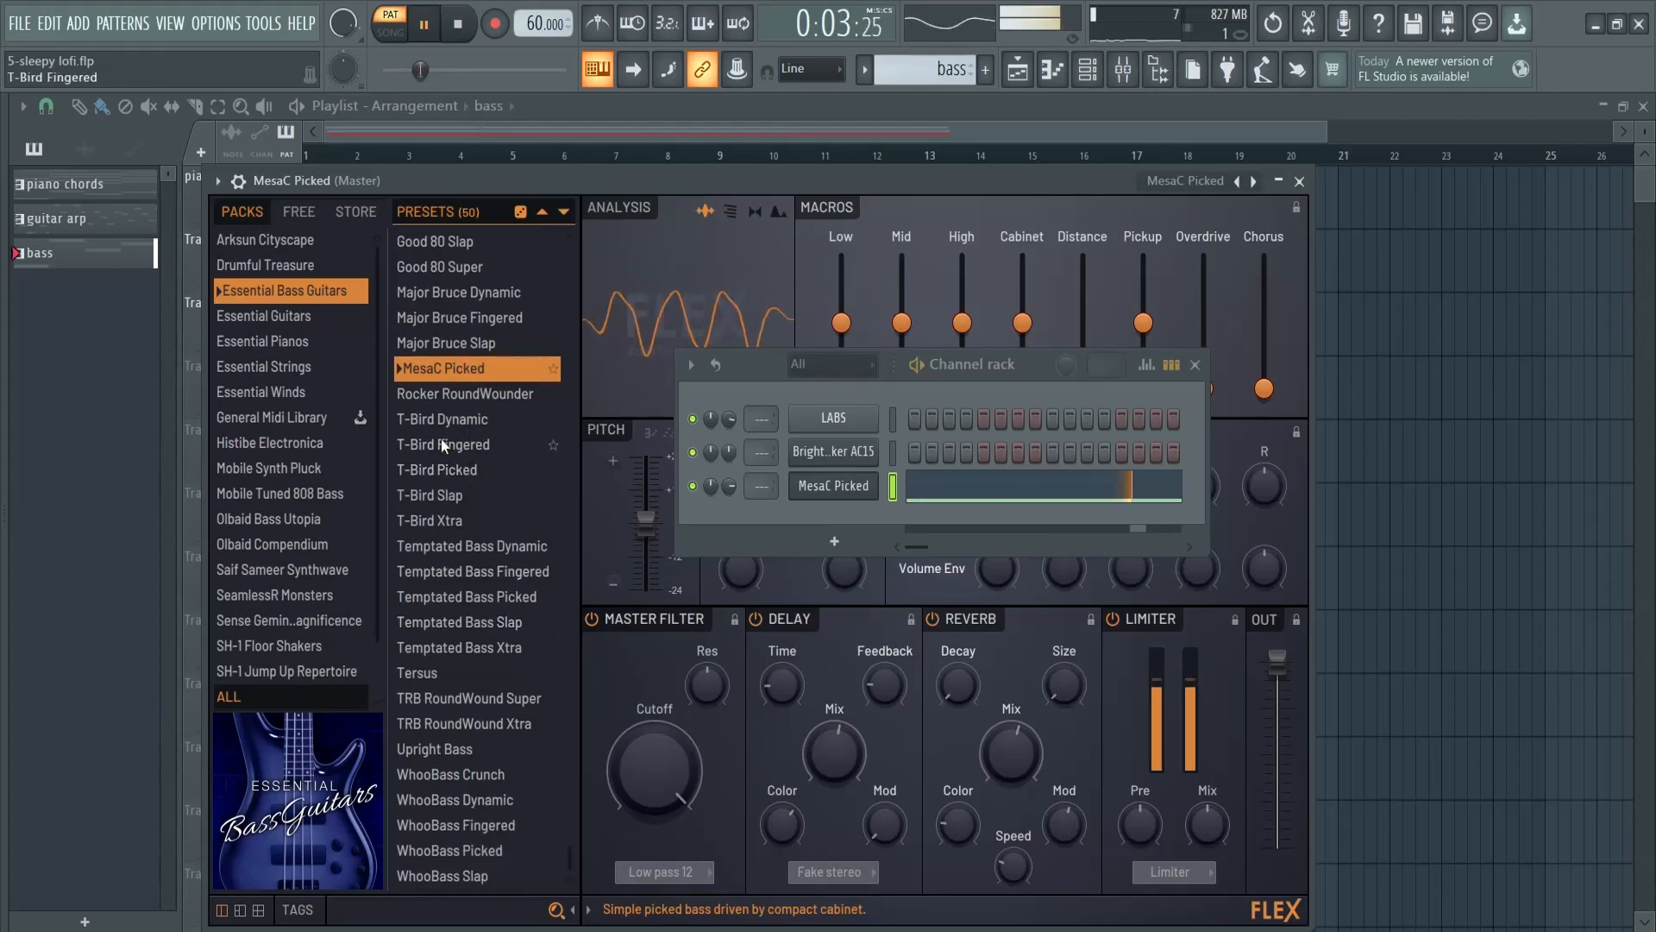
pyautogui.click(921, 483)
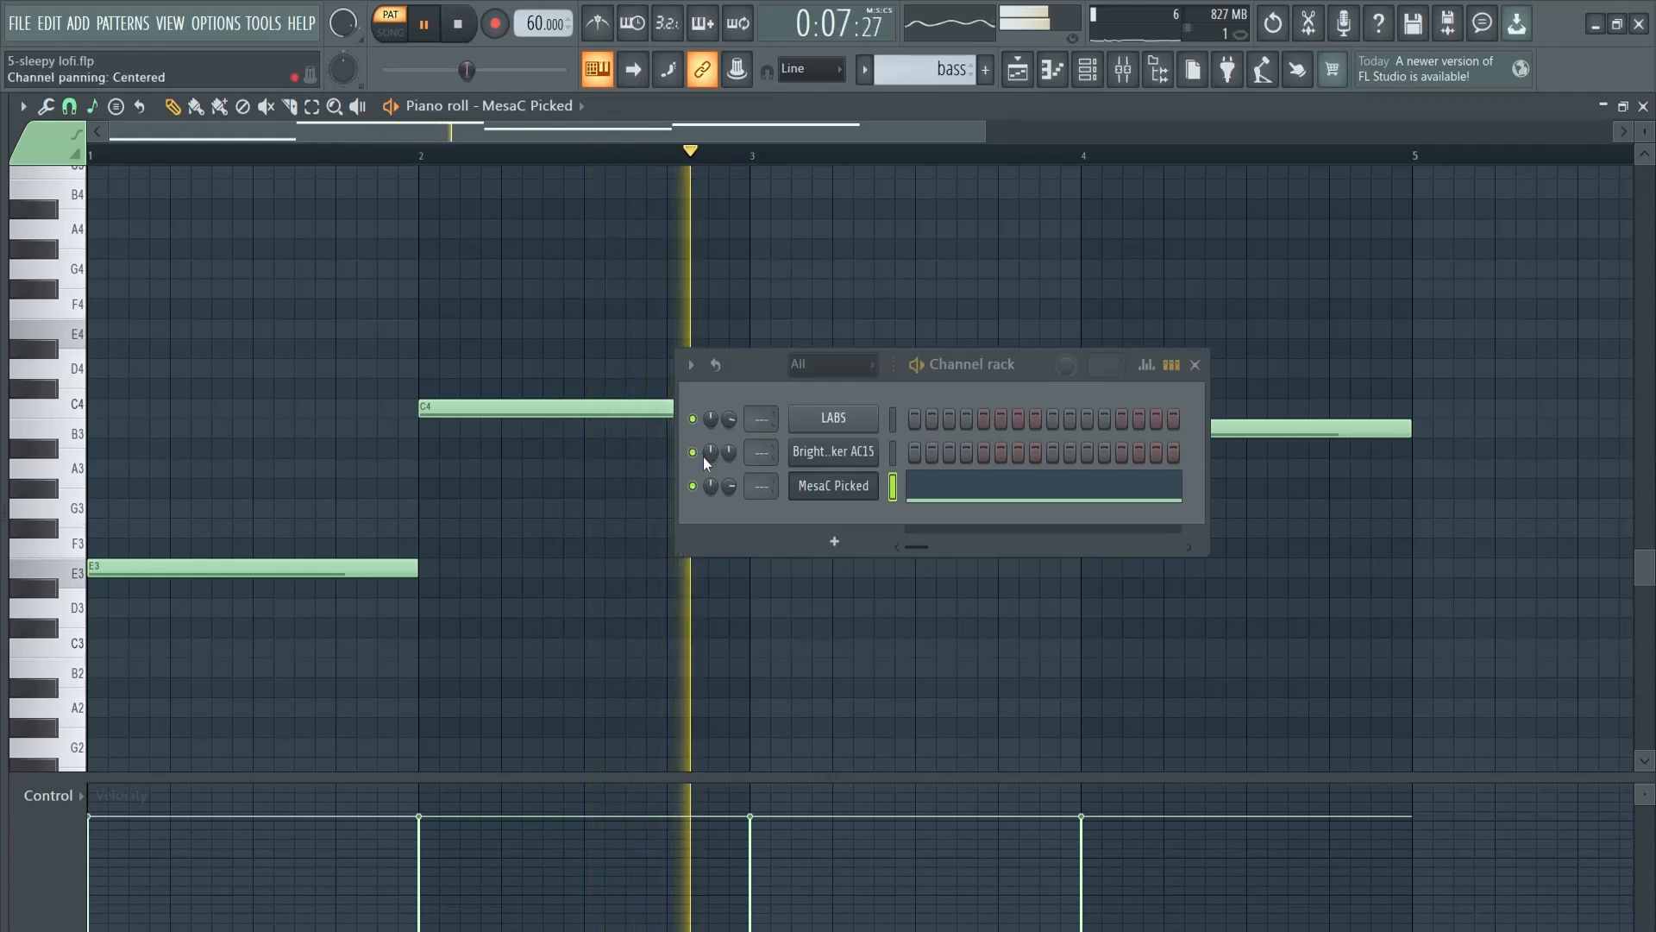
pyautogui.press('F5')
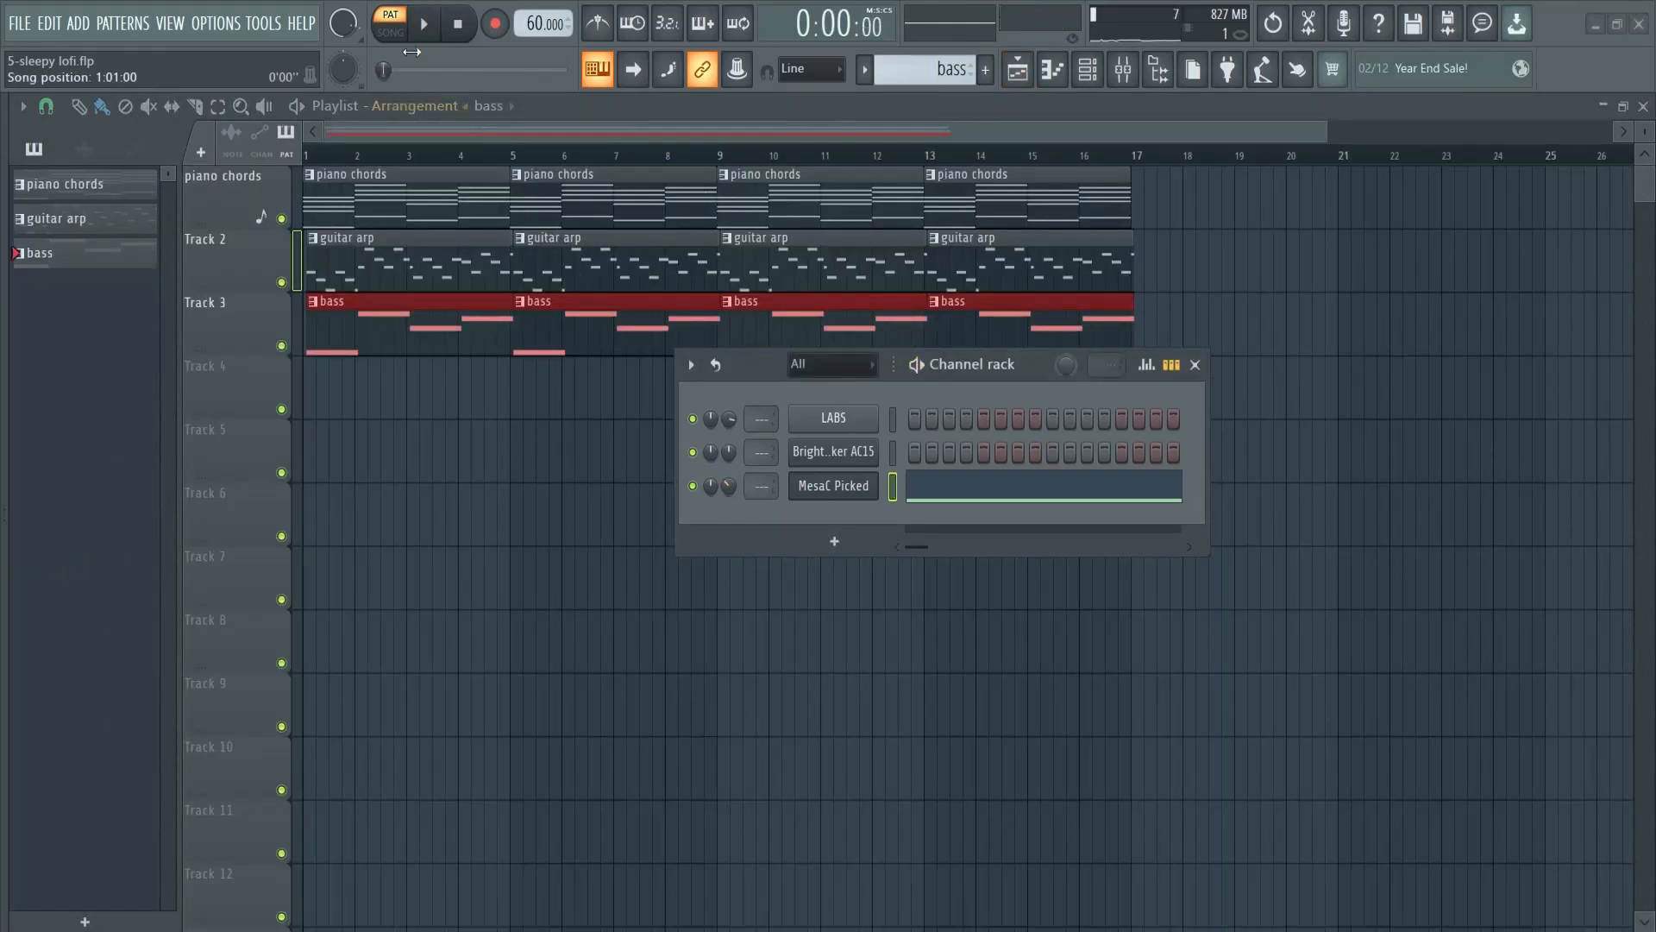
# - Play the arrangement in song mode and set the MesaC Picked channel's volume to 34%
pyautogui.press('space')
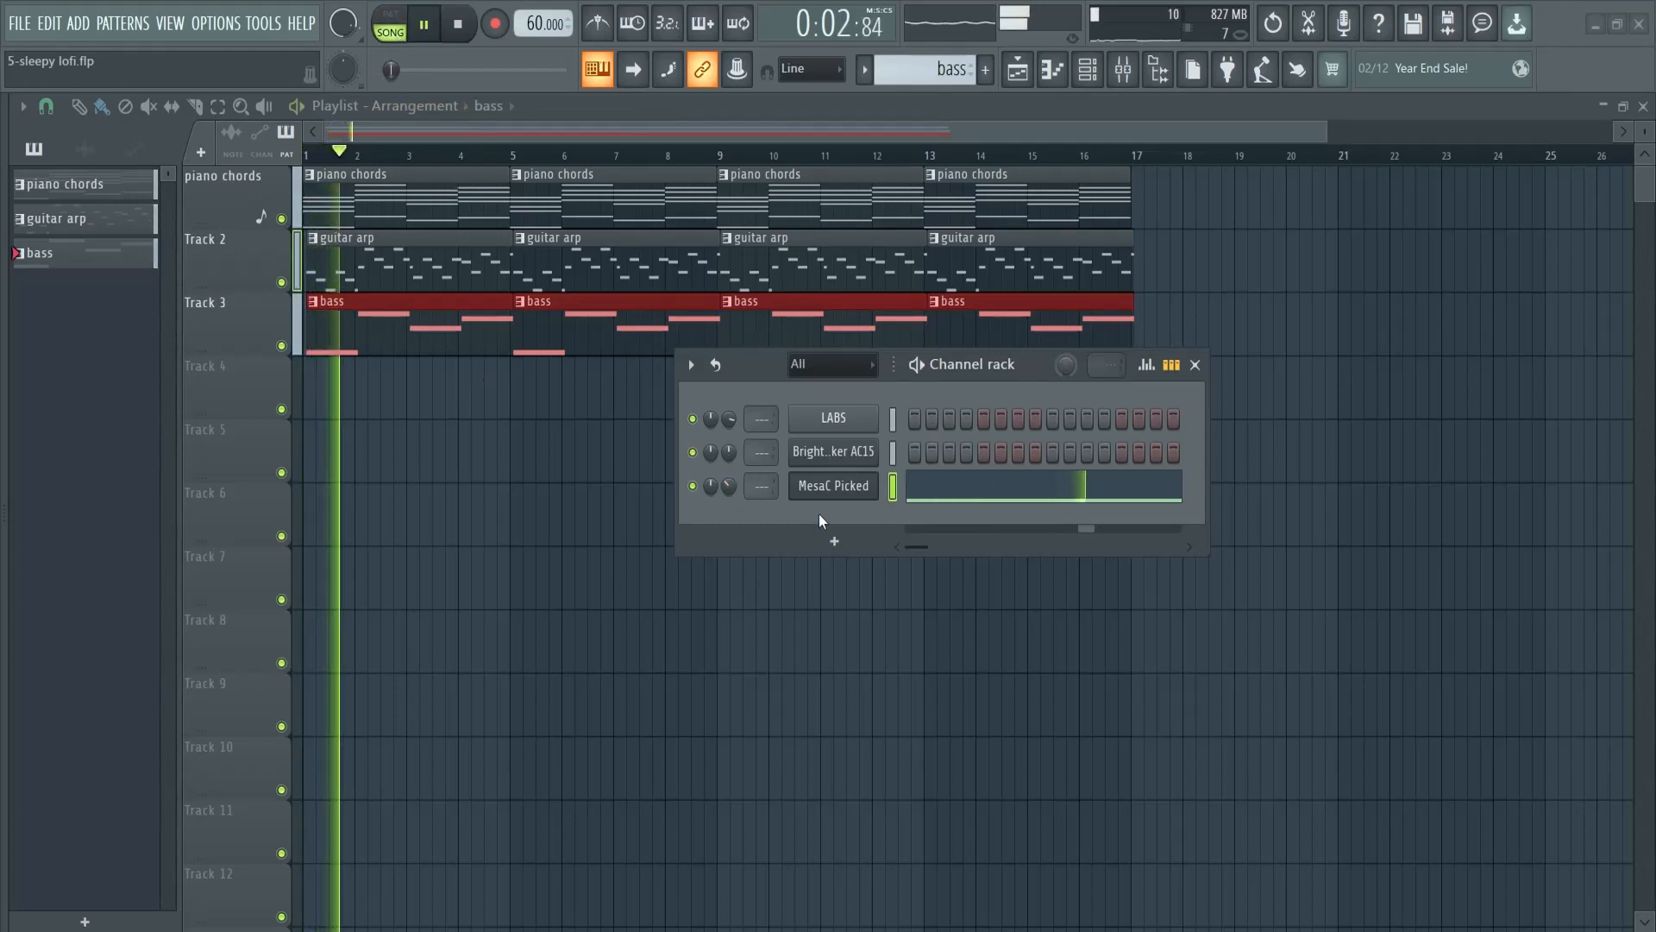
pyautogui.moveTo(732, 484); pyautogui.dragTo(731, 488)
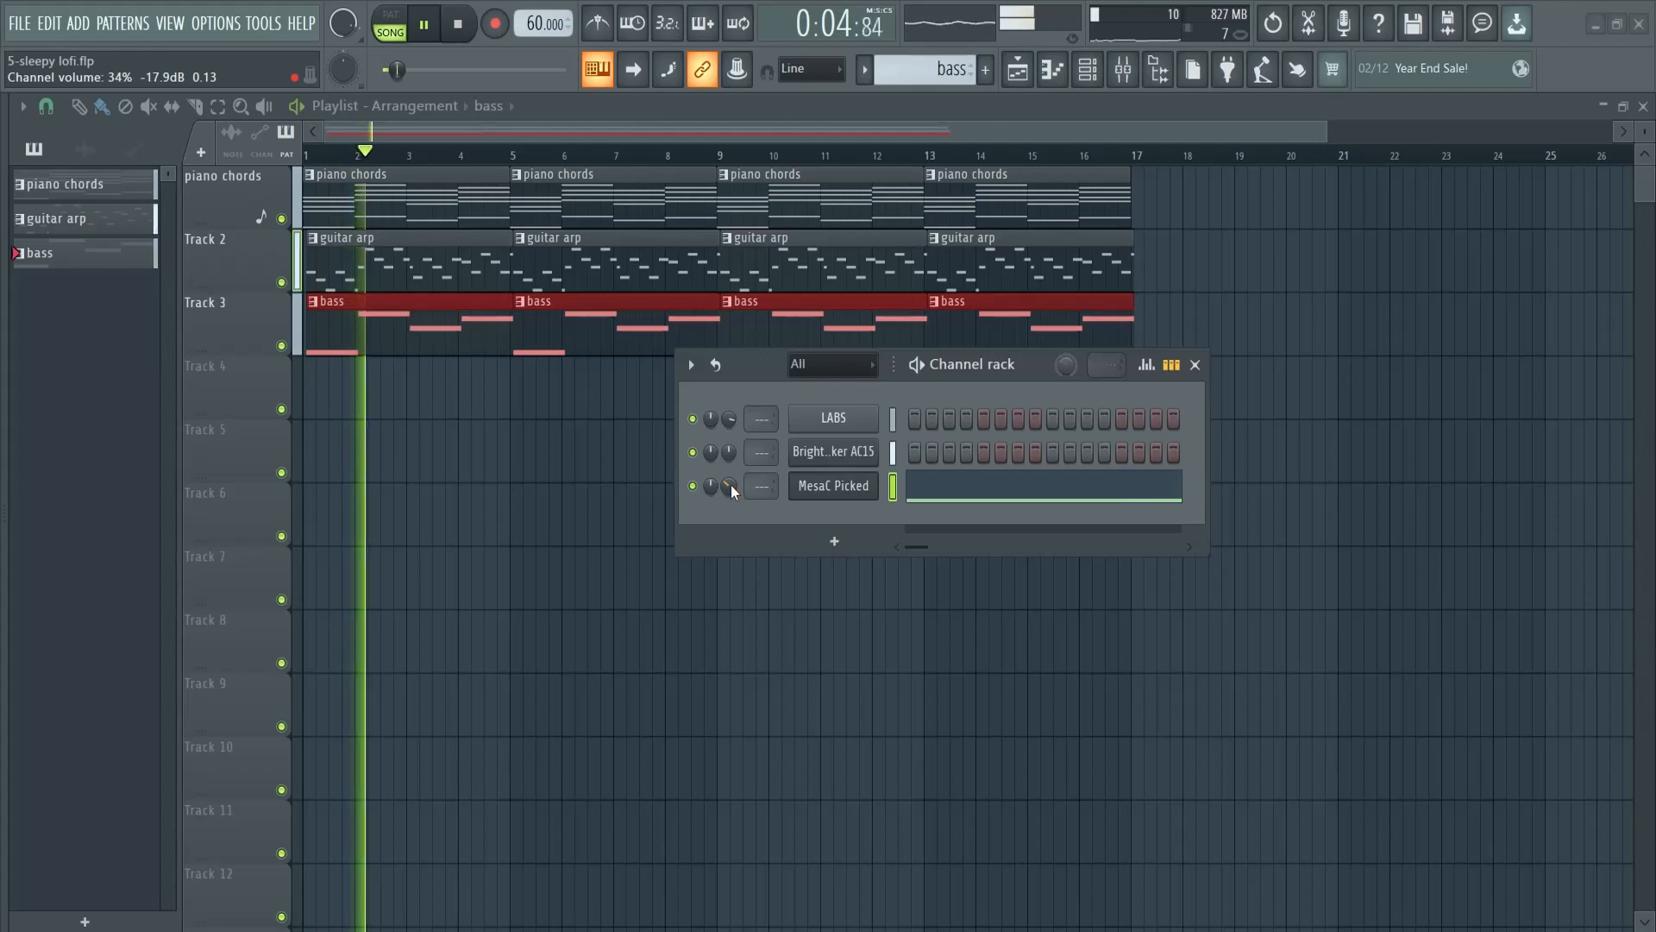
pyautogui.press('space')
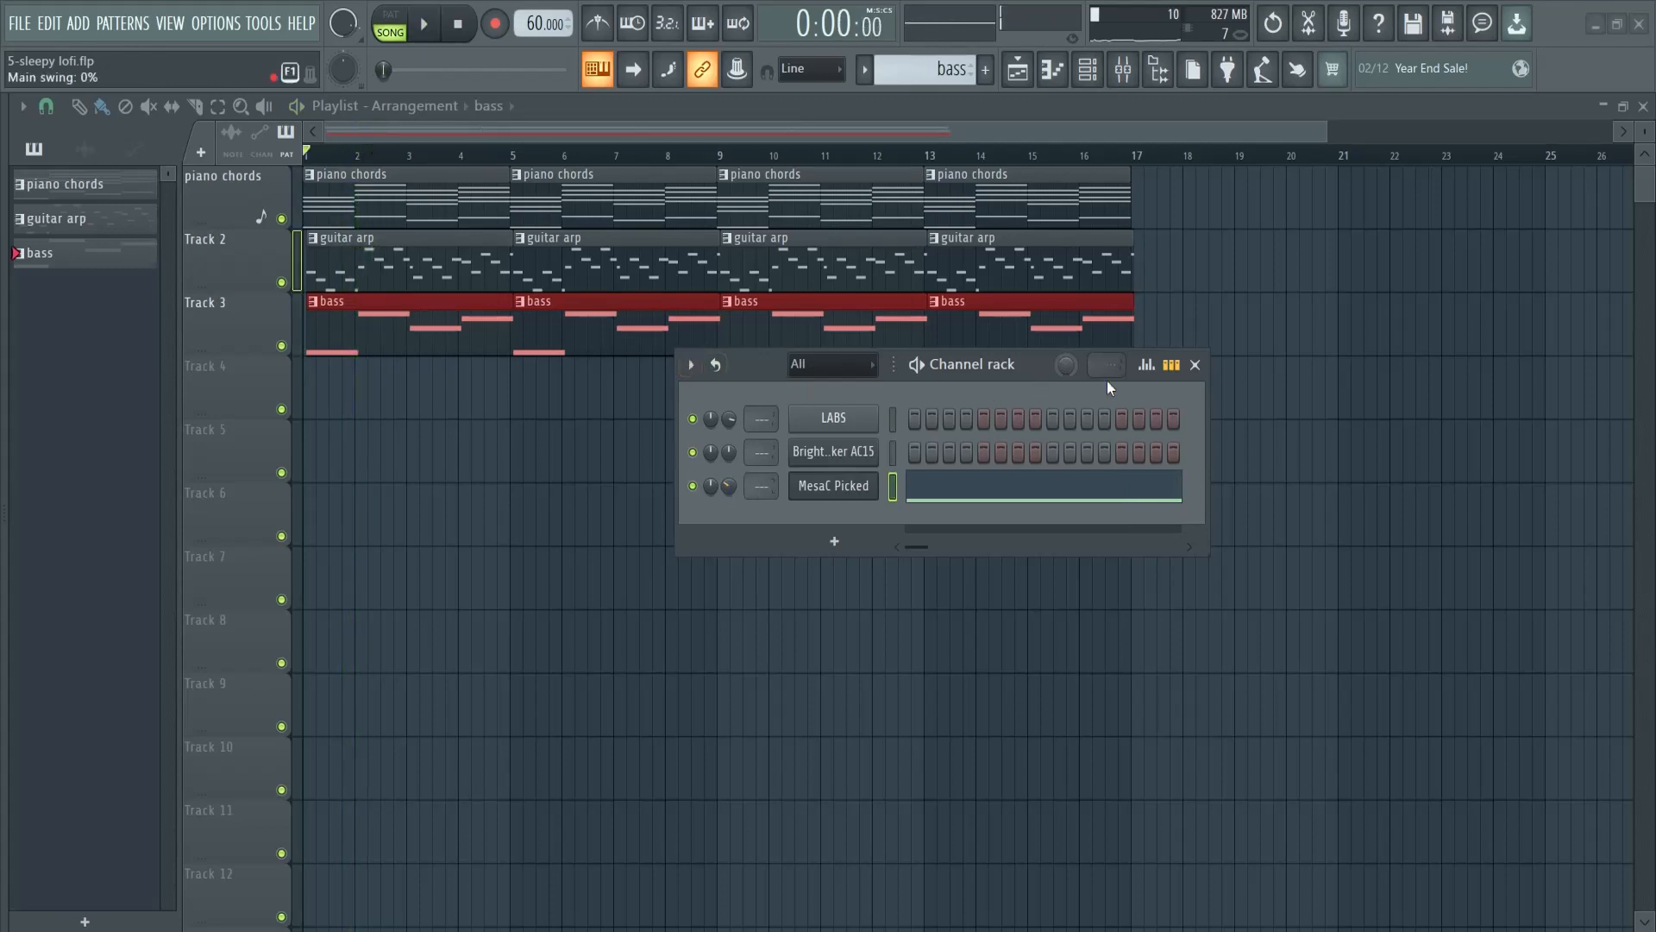
# - Set the playlist snap to Bar and repaint four bass clips on Track 3 and four guitar arp clips on Track 2 across bars 1 to 16
pyautogui.click(1194, 366)
pyautogui.click(47, 107)
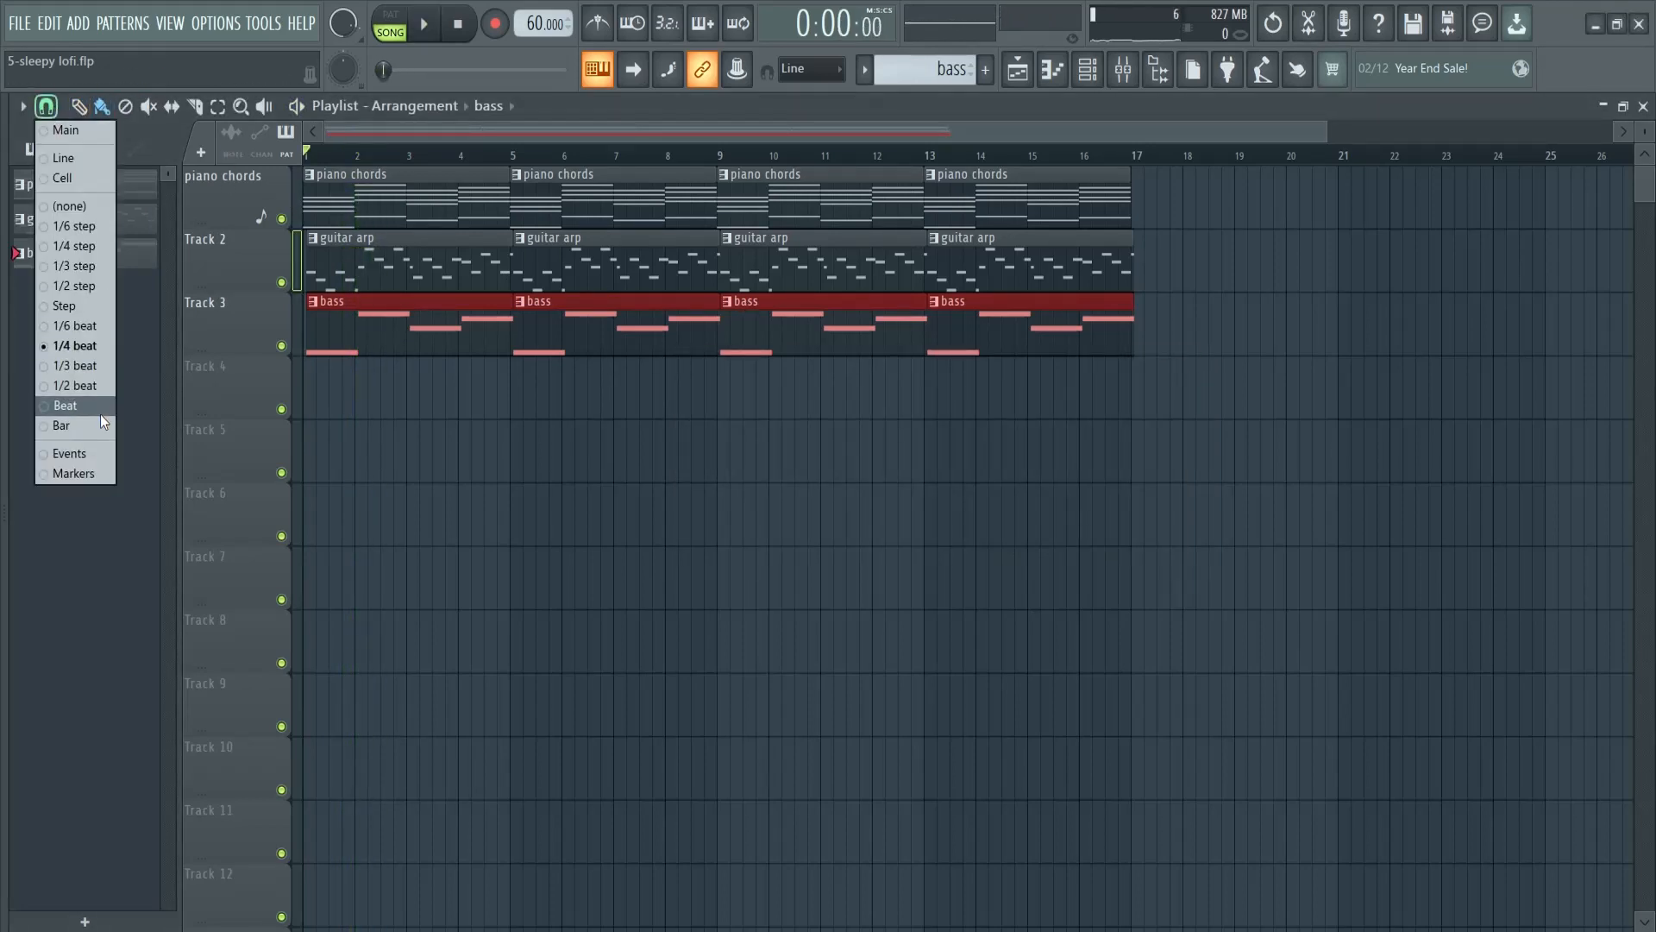
pyautogui.click(69, 425)
pyautogui.press('Delete')
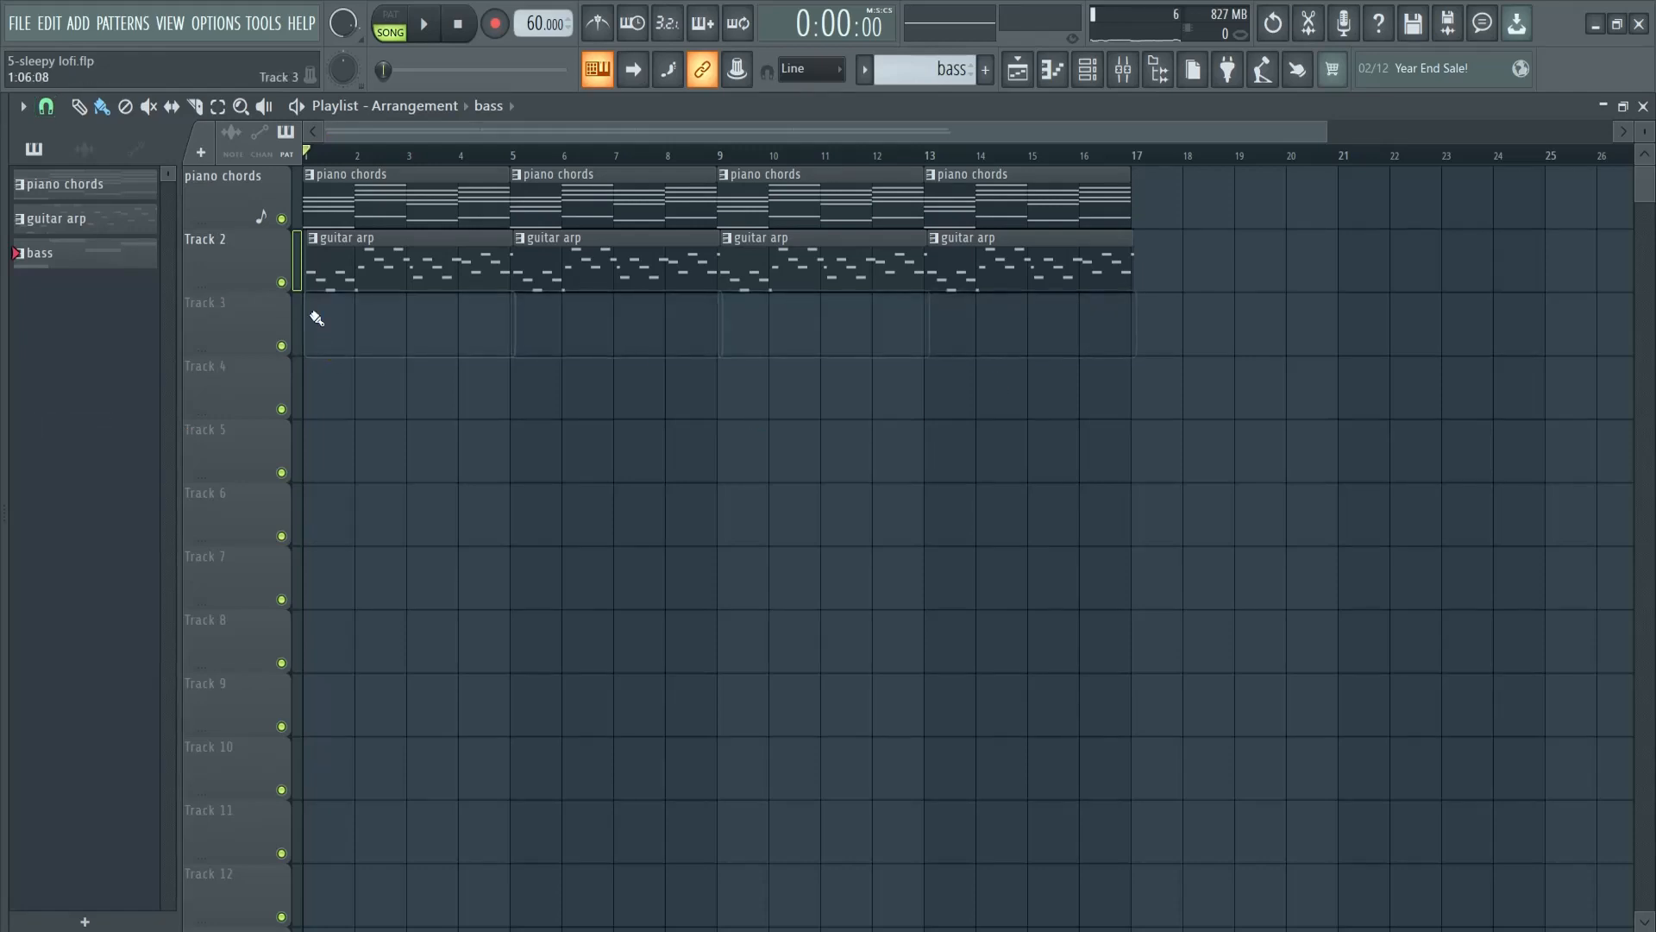
pyautogui.moveTo(317, 332); pyautogui.dragTo(1043, 338)
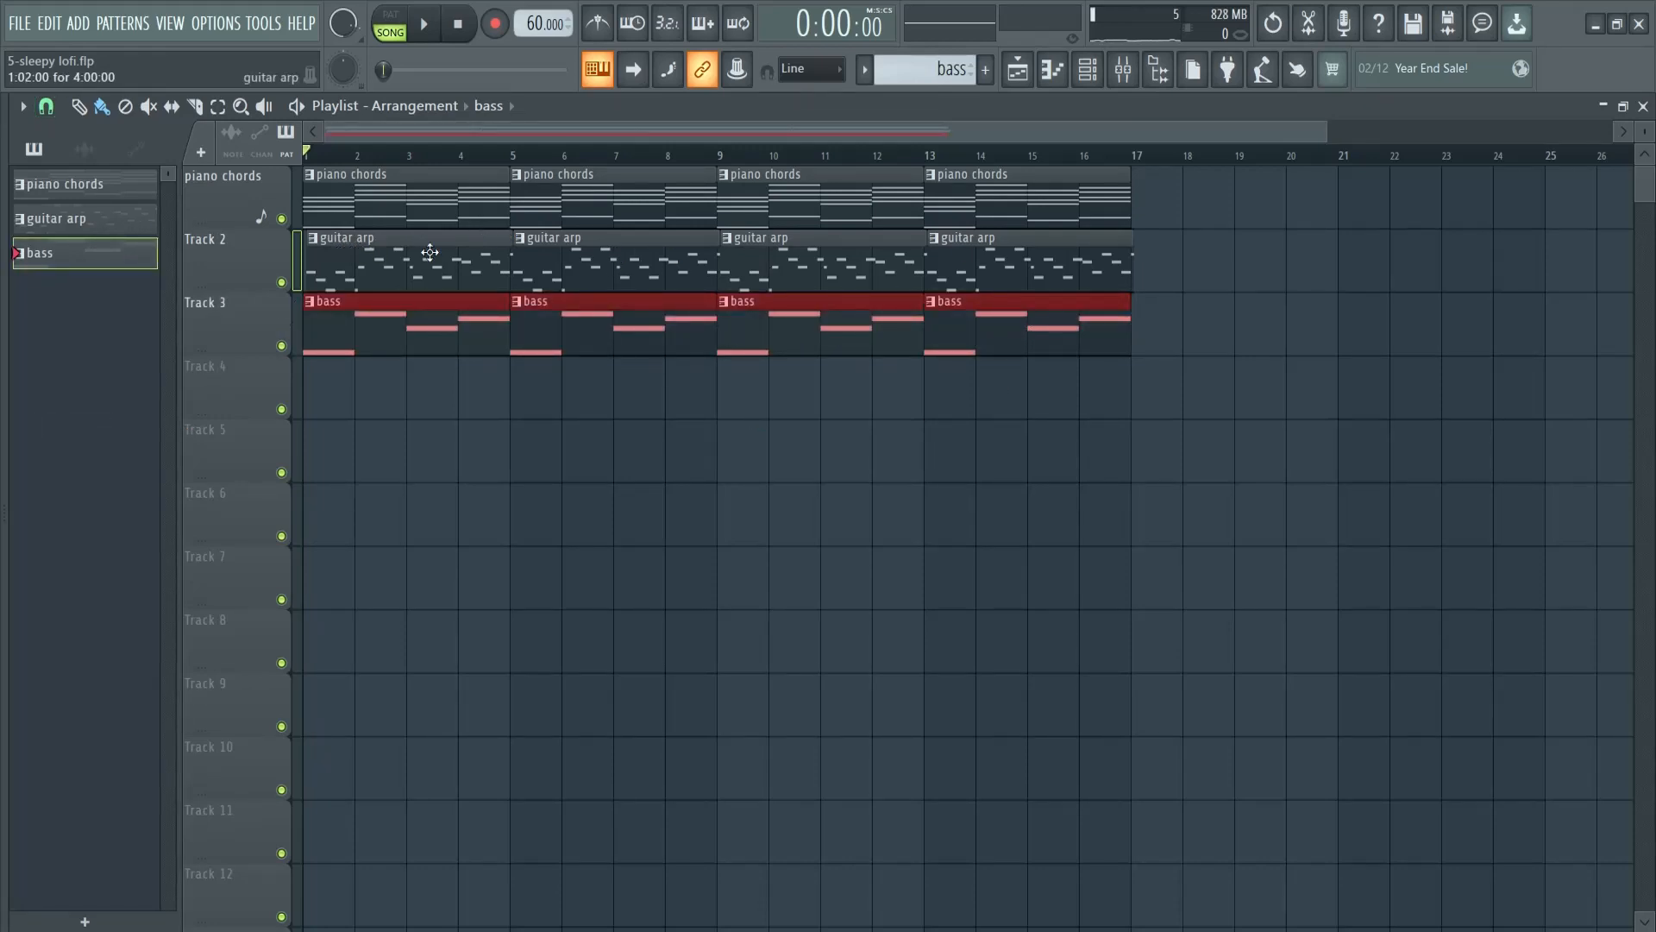
pyautogui.rightClick(1050, 283)
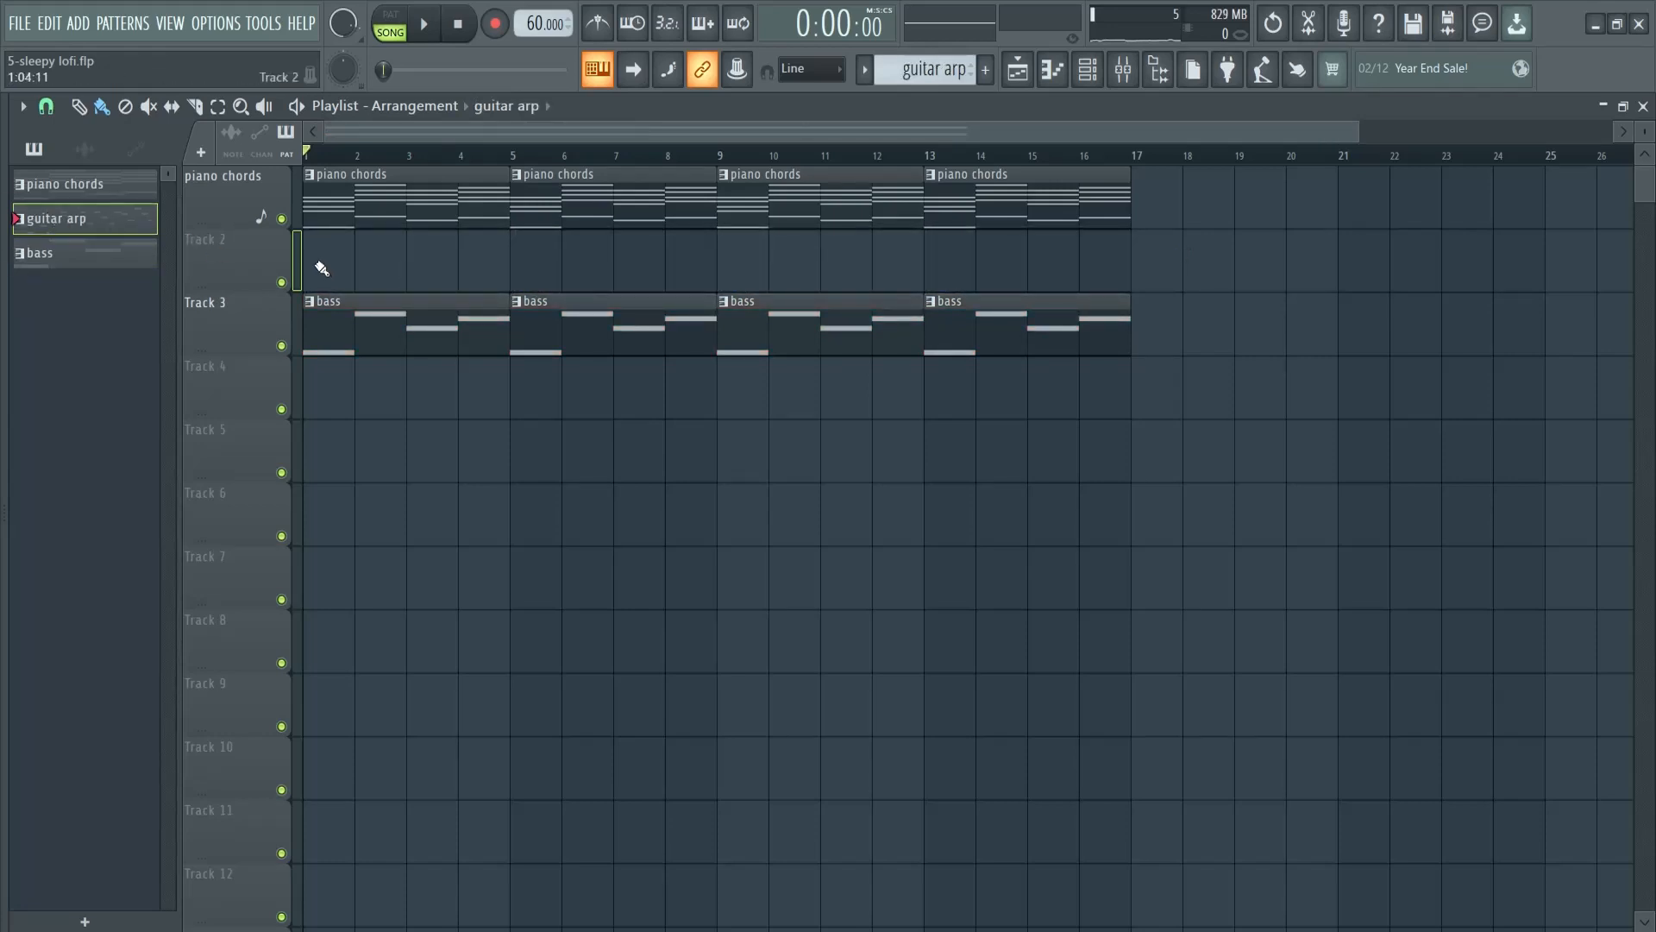
pyautogui.moveTo(322, 268)
pyautogui.mouseDown()
pyautogui.moveTo(961, 270)
pyautogui.moveTo(1245, 296)
pyautogui.mouseUp()
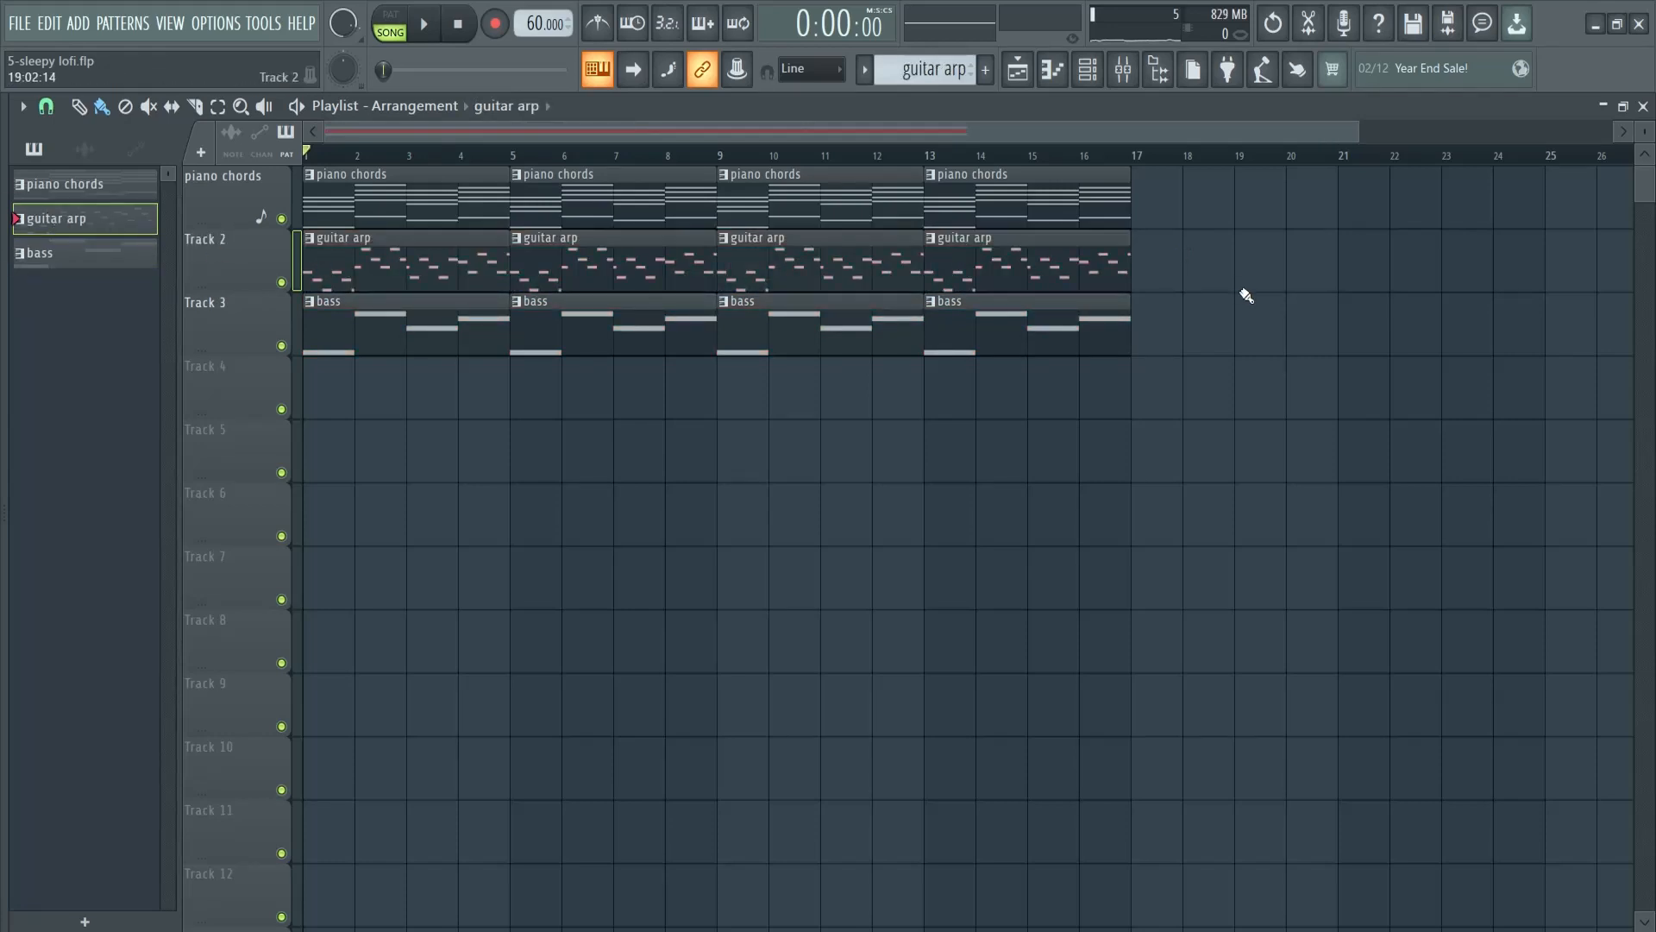
# - Play back the arrangement to check how the bass sits with the piano and guitar
pyautogui.click(411, 37)
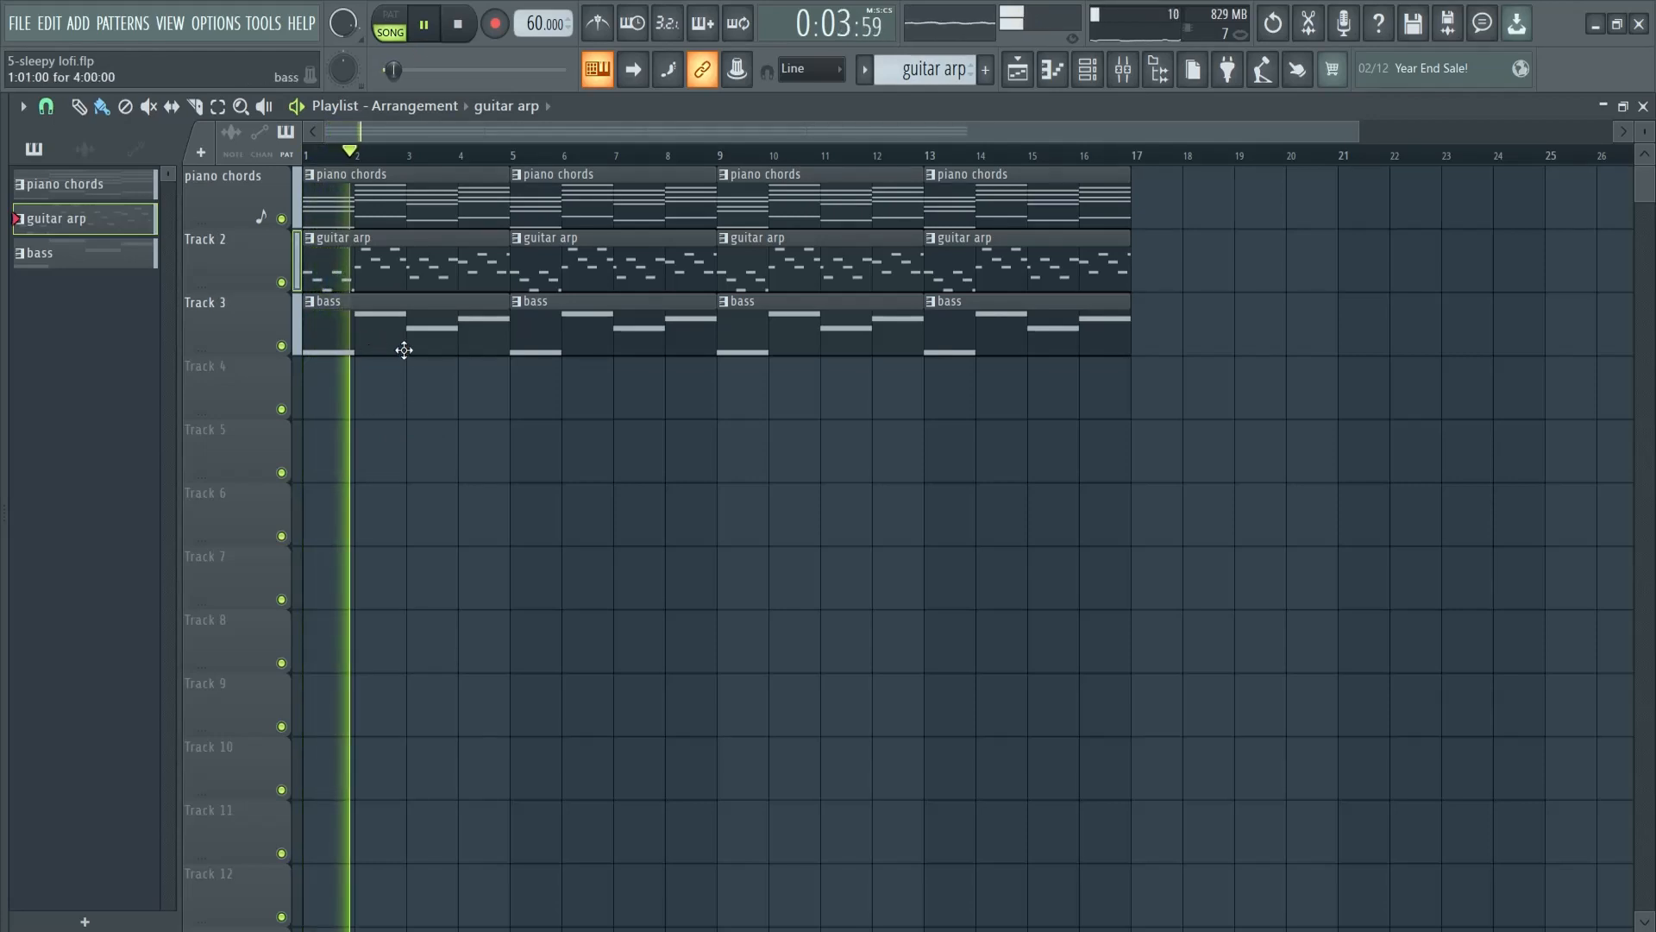
pyautogui.press('F6')
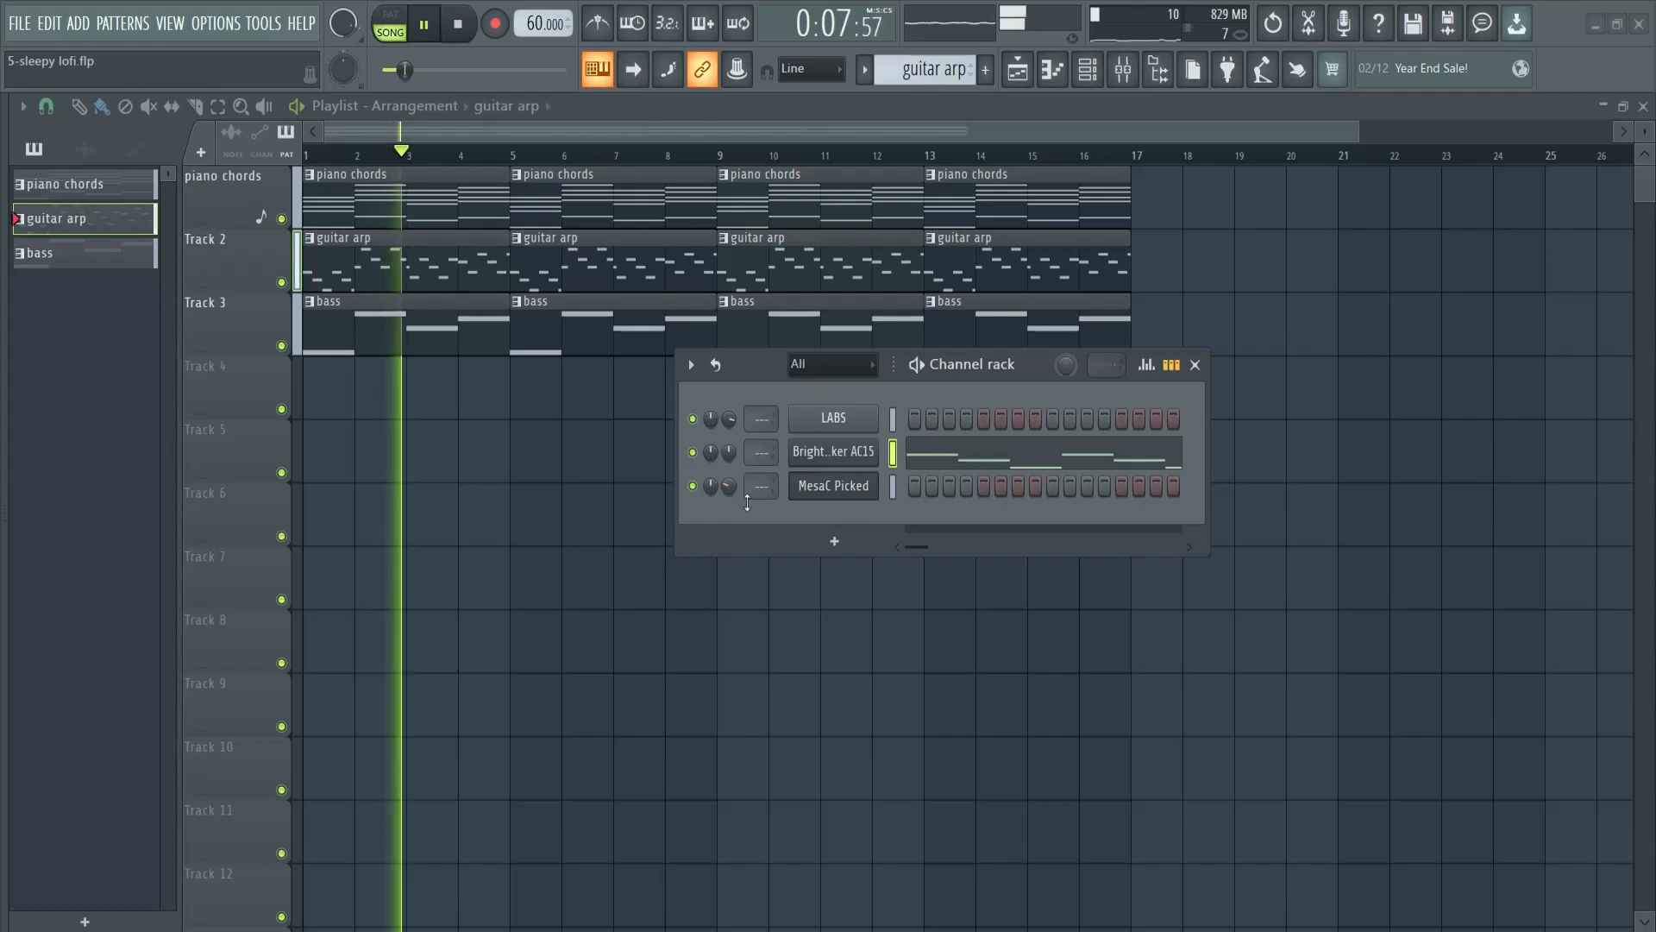
pyautogui.press('space')
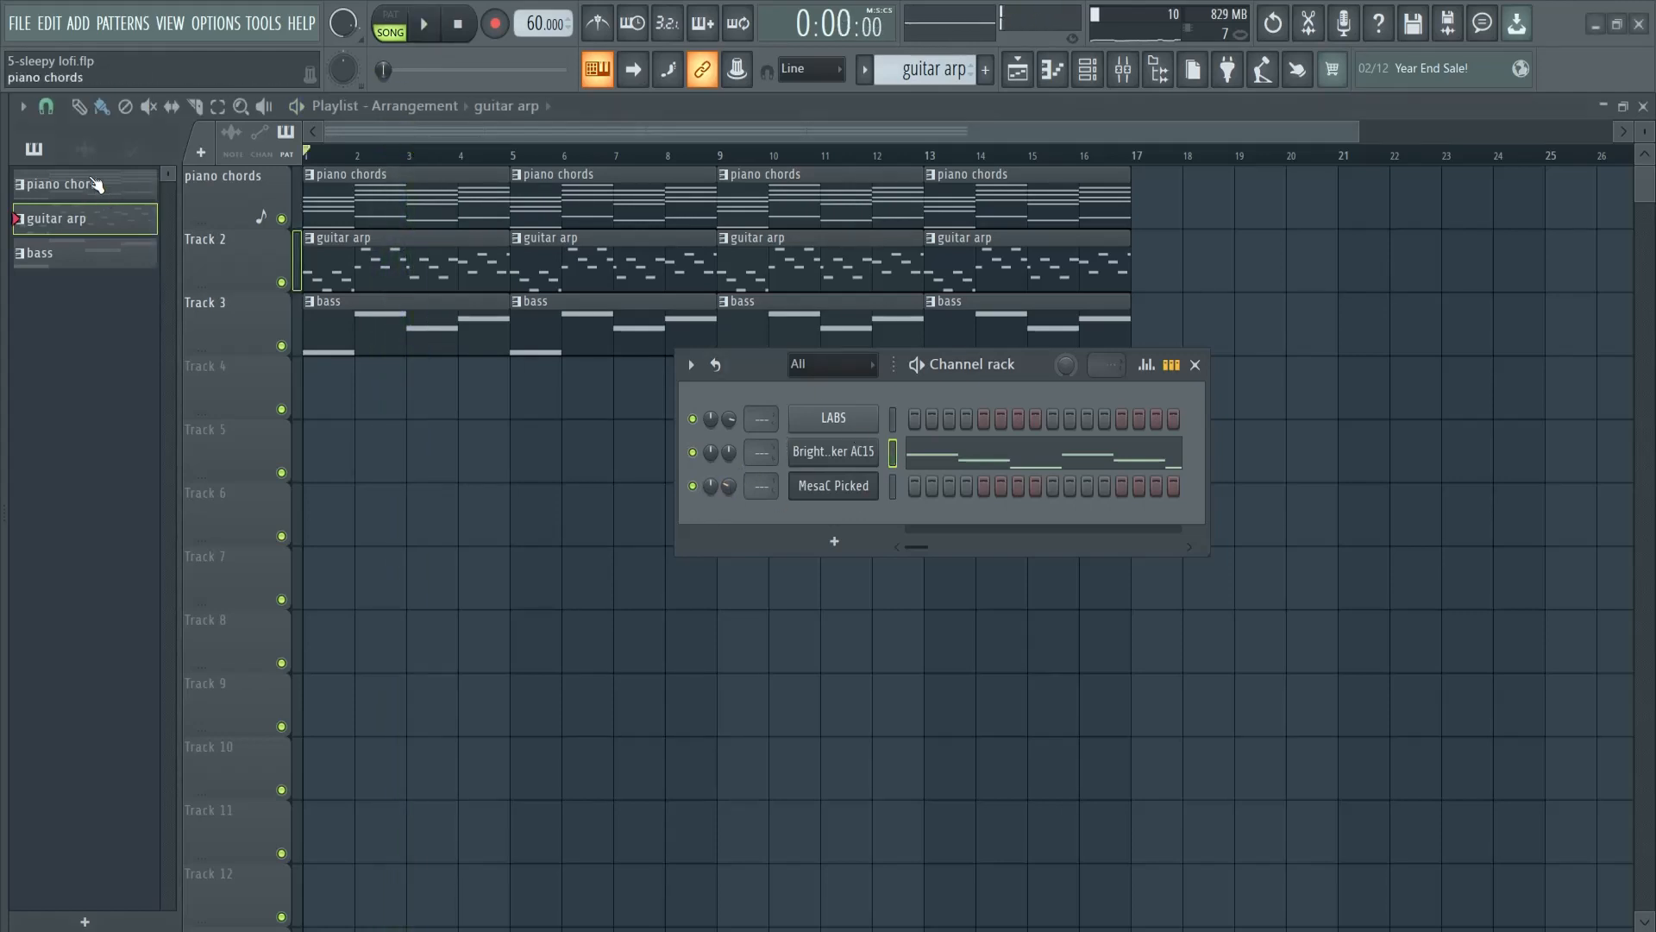
# - Open the piano chords pattern's LABS notes in the piano roll and close the channel rack
pyautogui.click(97, 184)
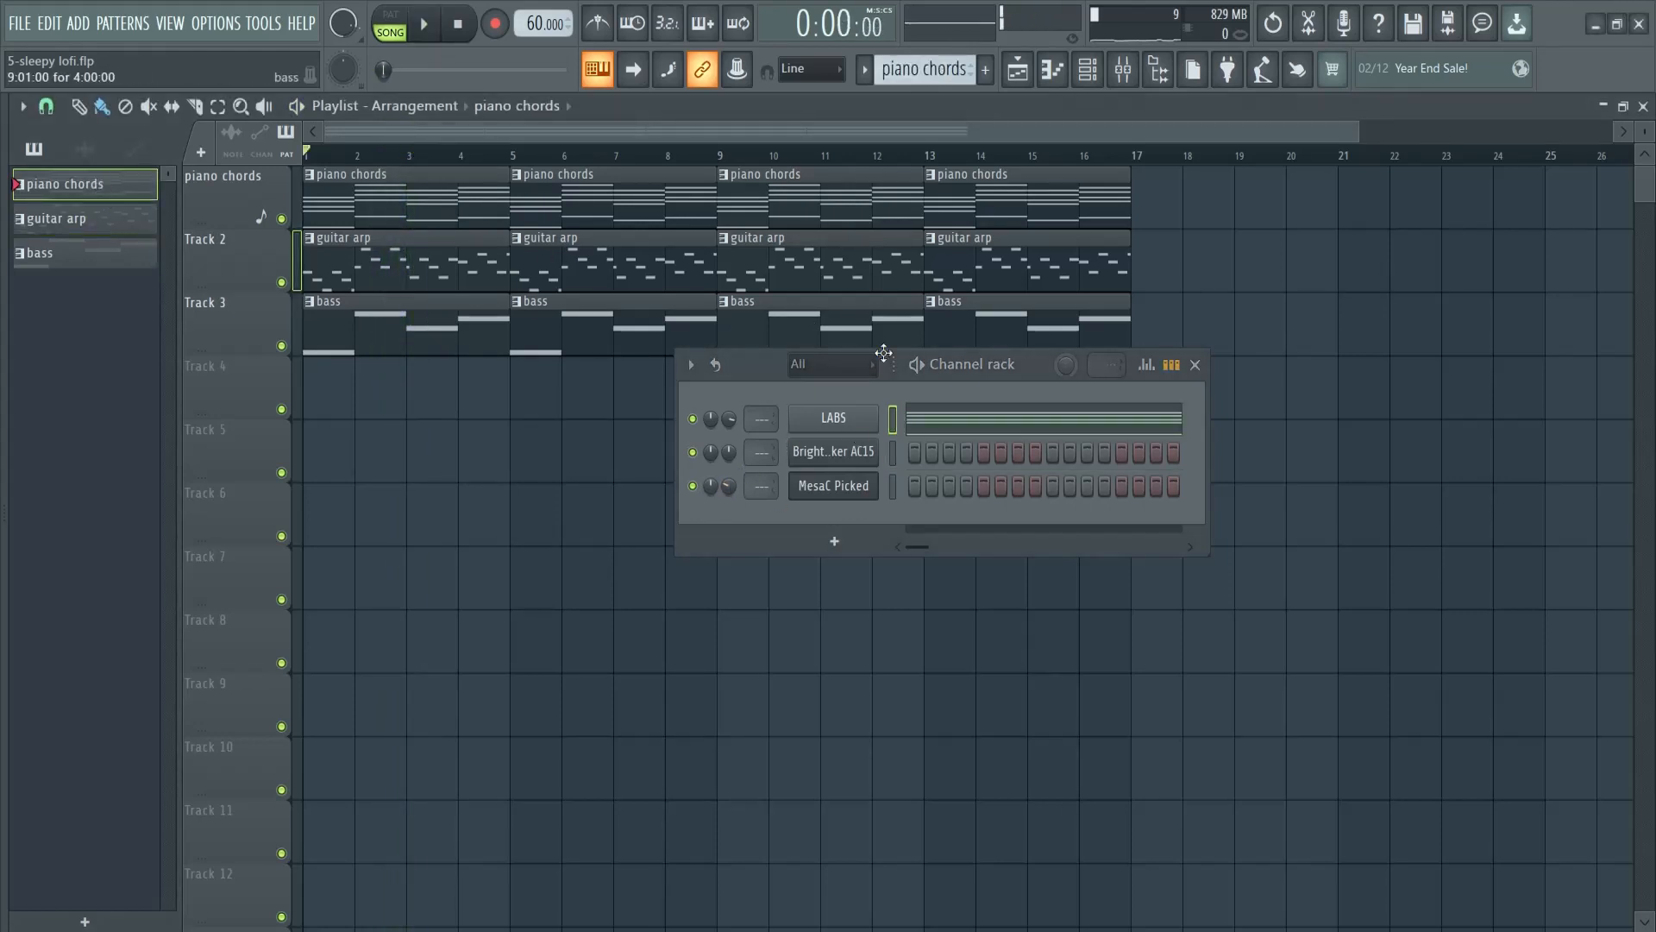
pyautogui.click(962, 425)
pyautogui.click(1196, 365)
pyautogui.scroll(3, 307, 536)
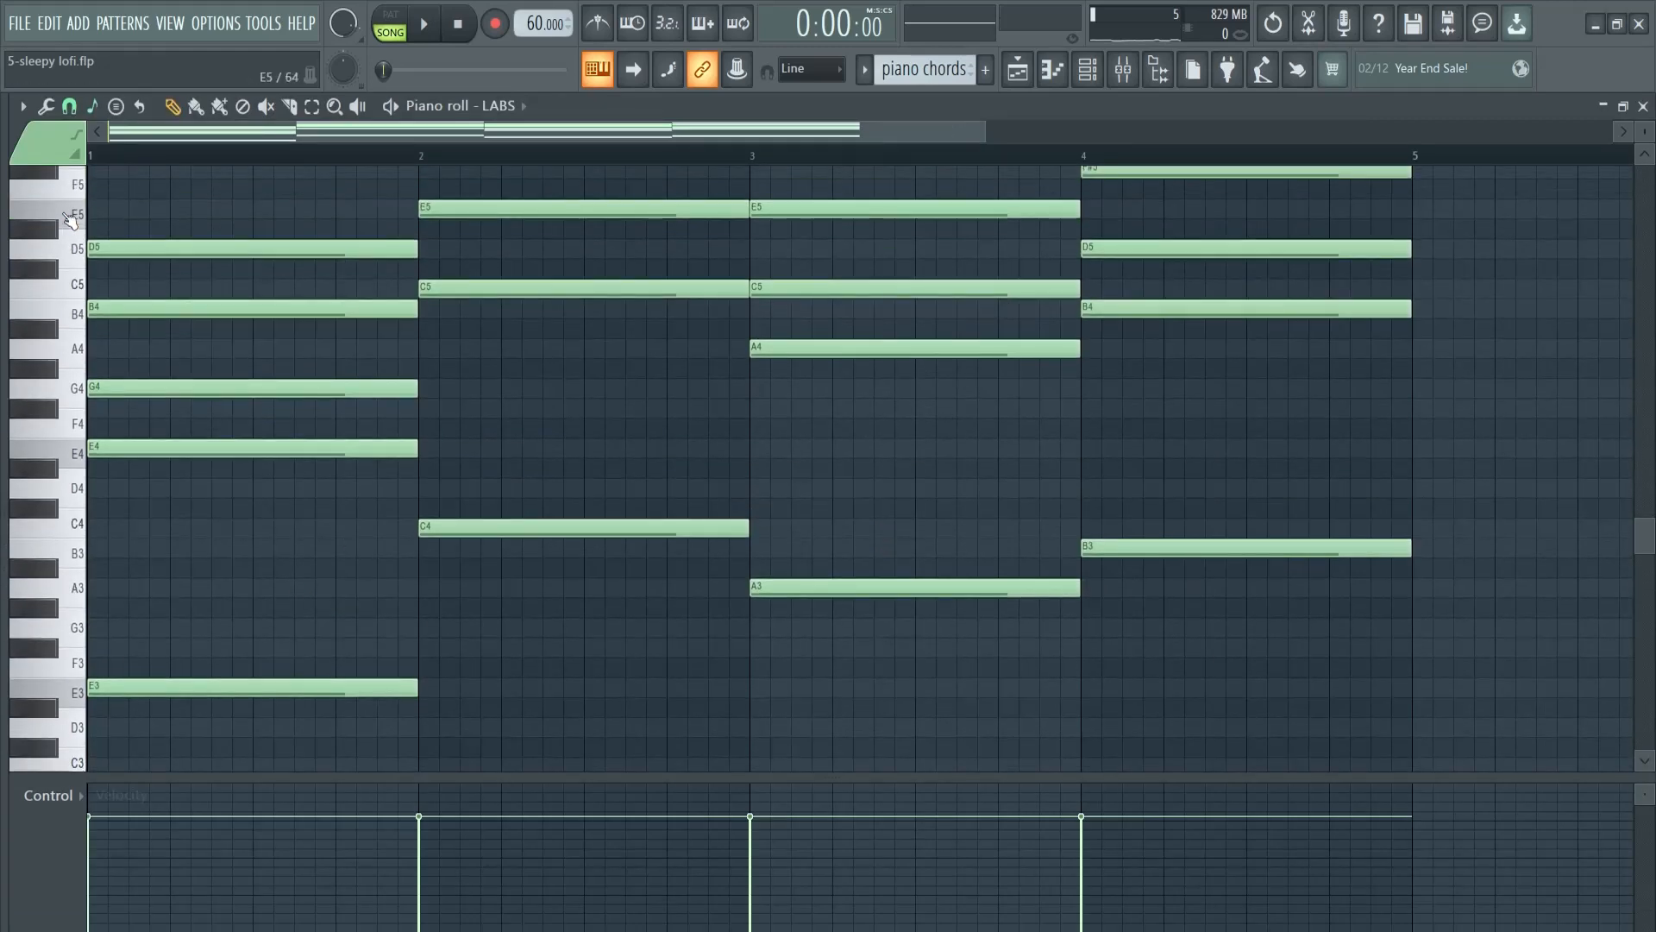
# - Strum the piano chords with the end adjustment off and the start time strength lowered to 0:02, checking the timing during playback
pyautogui.click(46, 106)
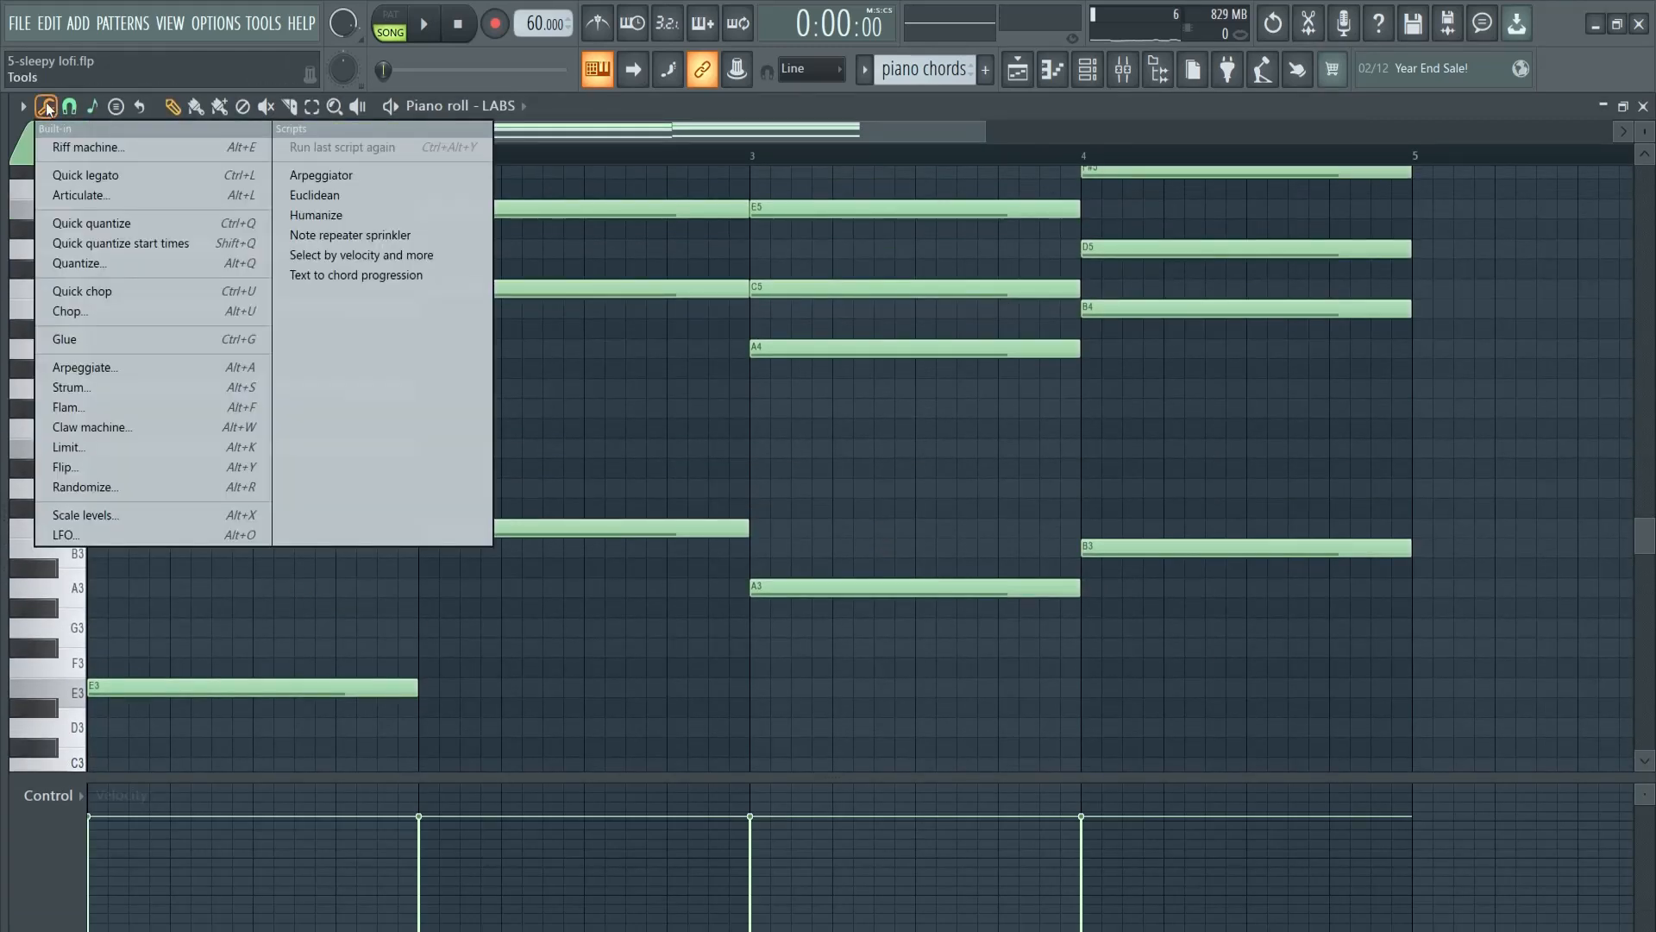
pyautogui.click(108, 386)
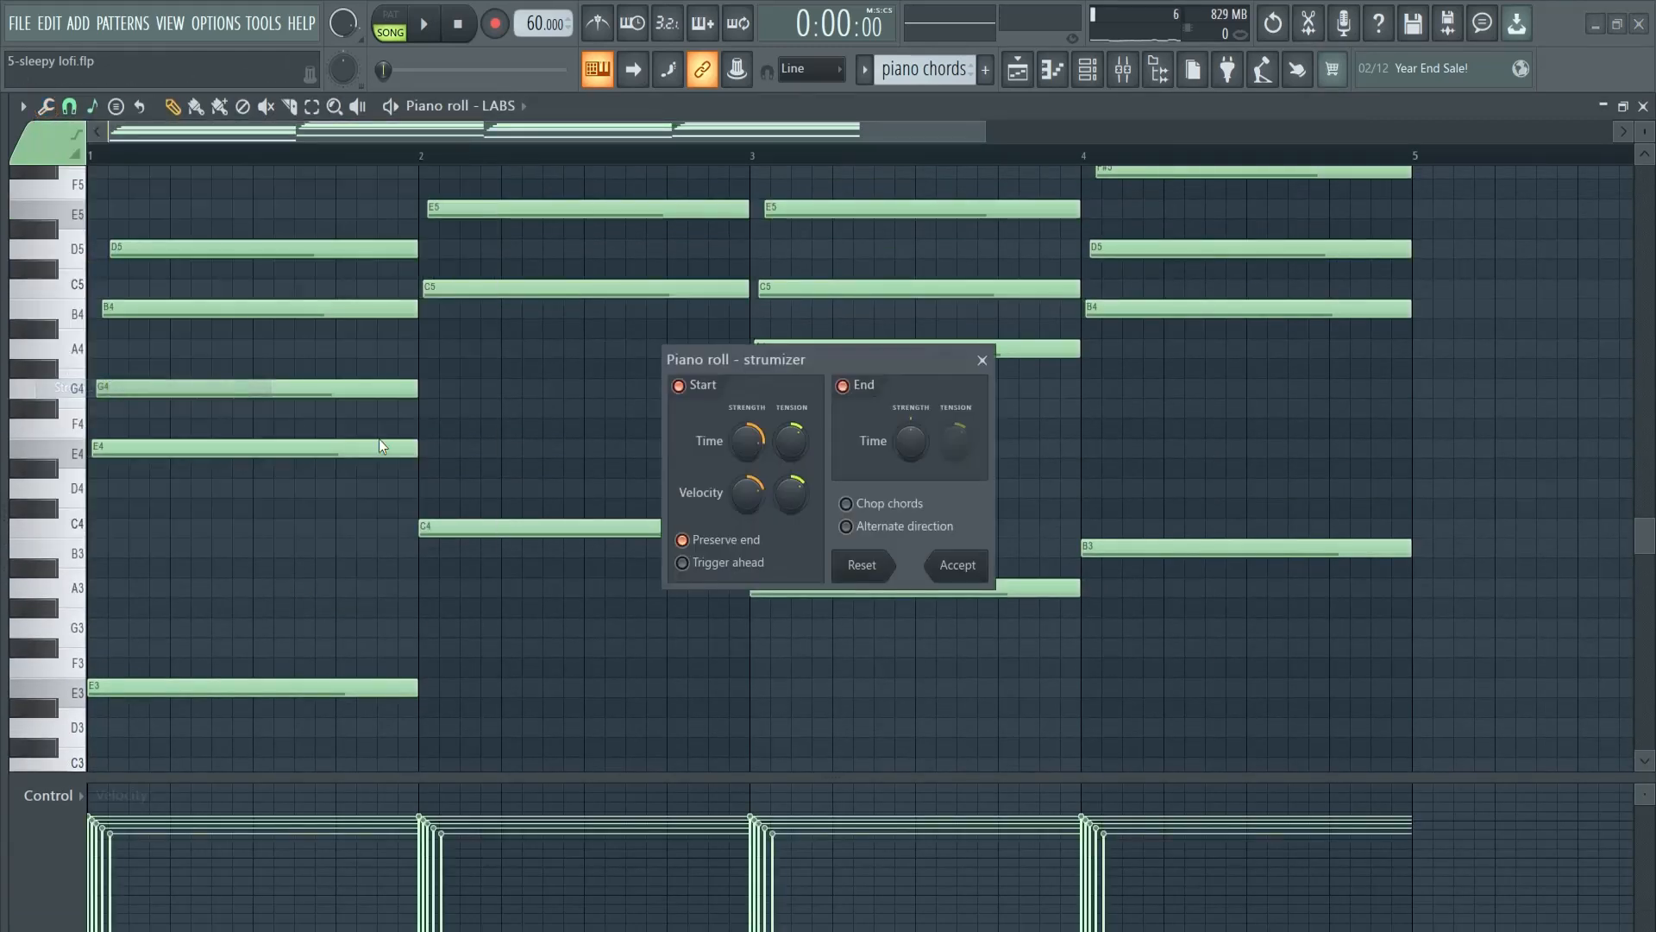
pyautogui.click(689, 385)
pyautogui.click(690, 386)
pyautogui.press('space')
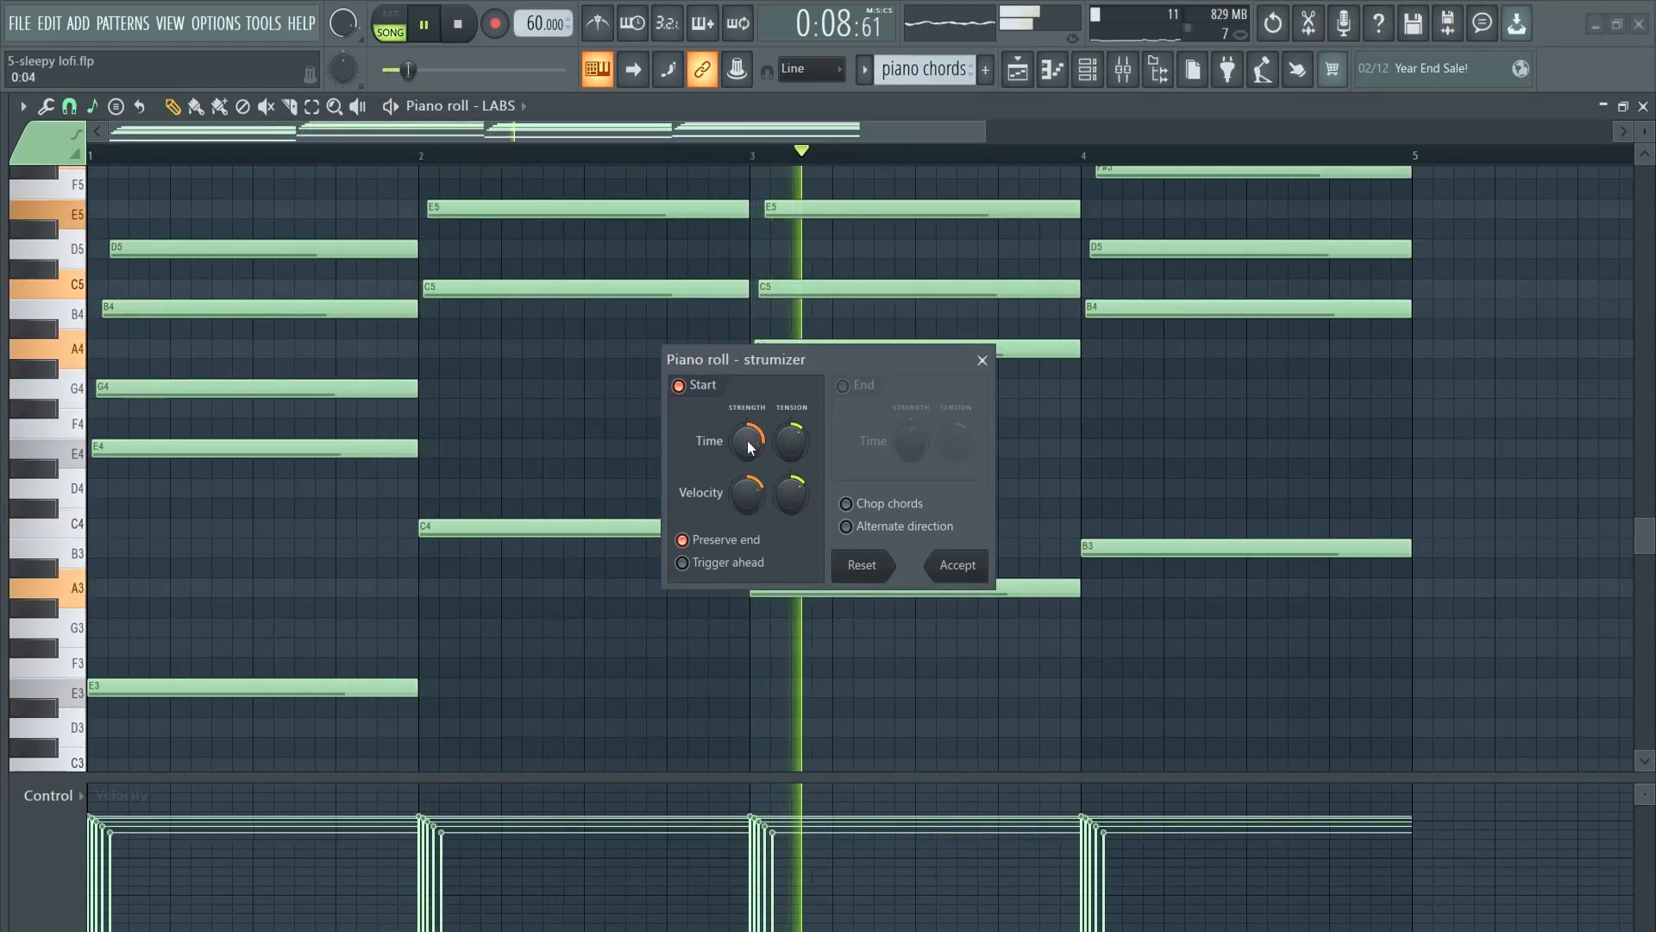
pyautogui.moveTo(747, 440); pyautogui.dragTo(749, 473)
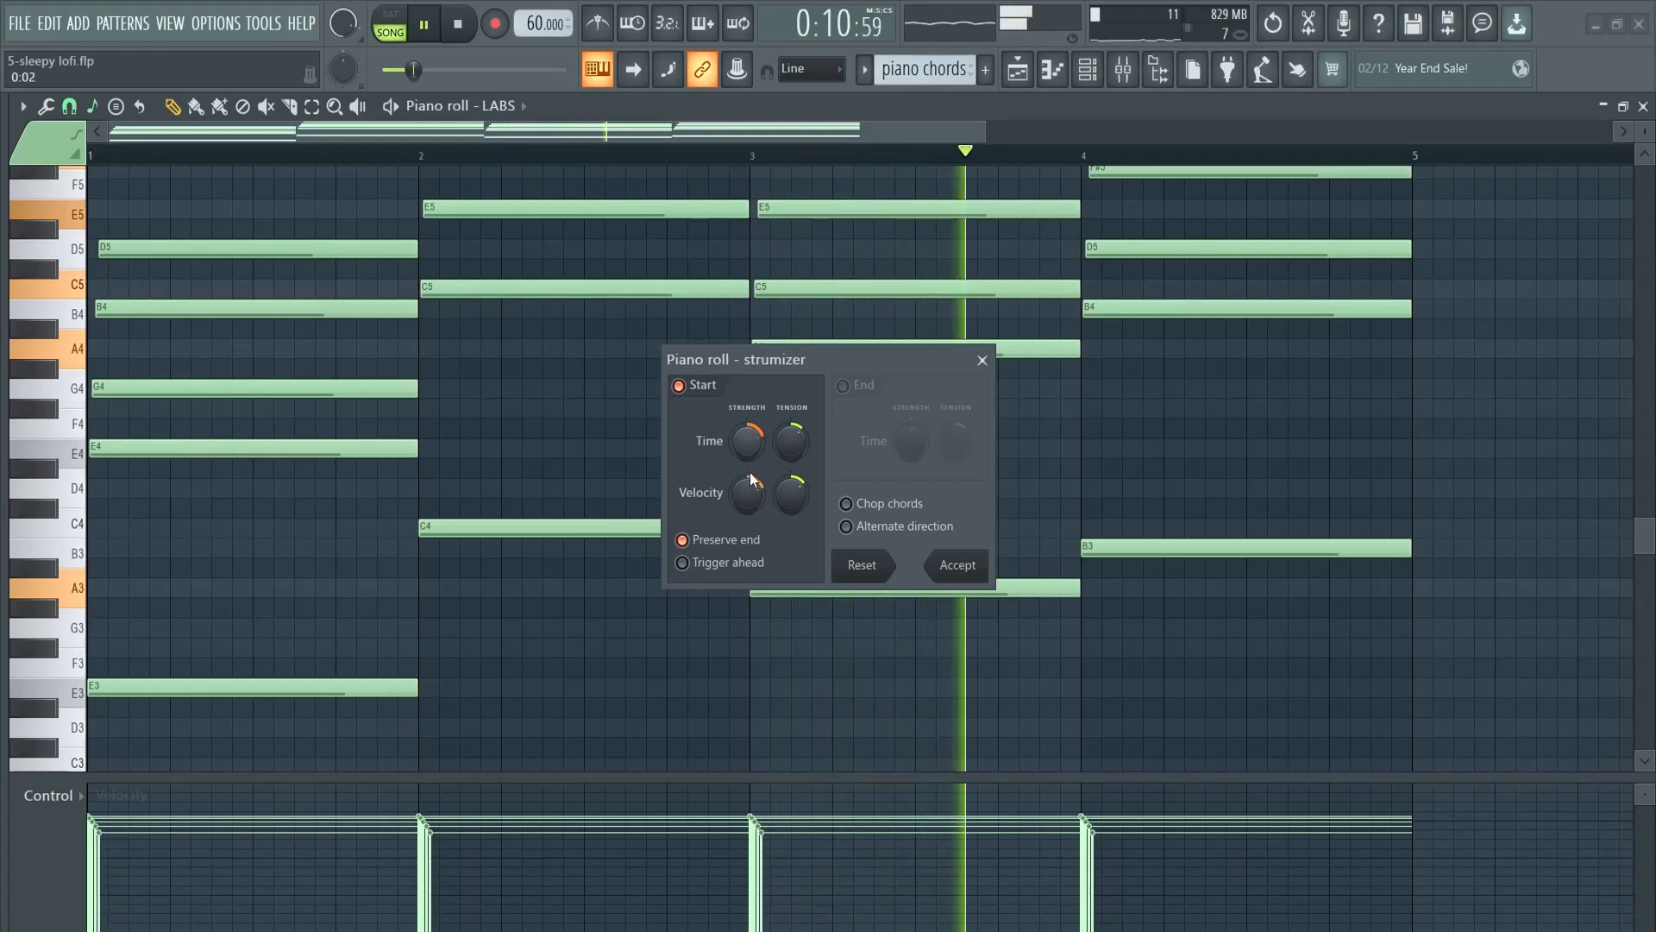
pyautogui.click(957, 566)
pyautogui.scroll(5, 724, 443)
pyautogui.press('space')
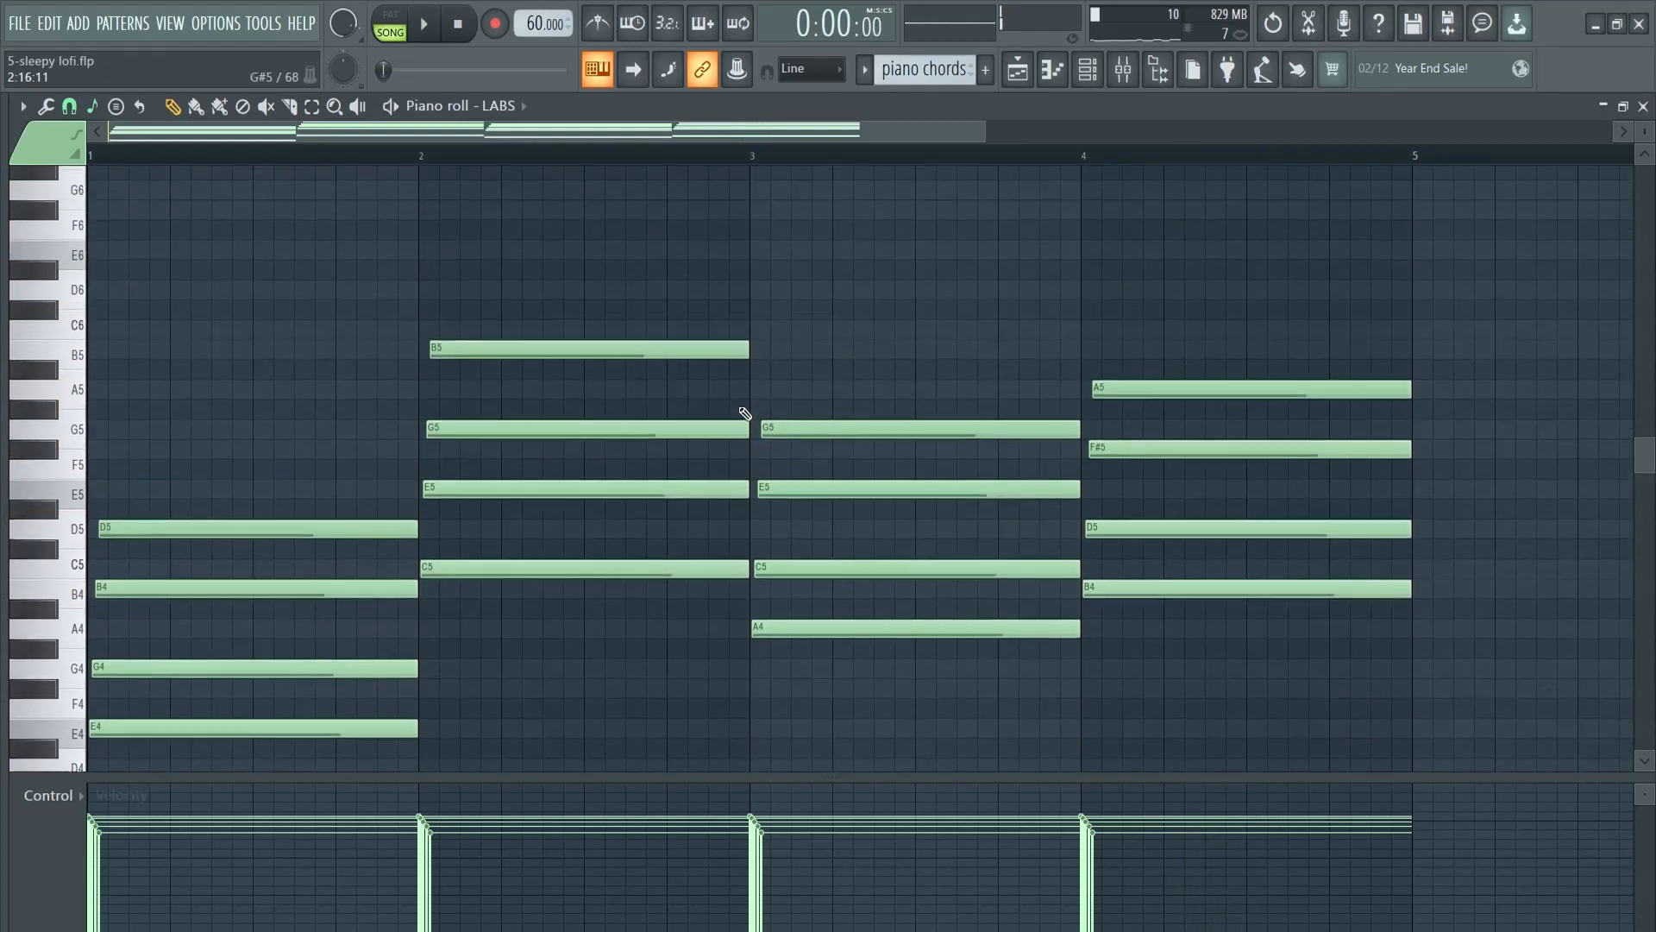
# - Play back the arrangement in the playlist to hear the strummed piano chords with the other parts
pyautogui.press('F5')
pyautogui.click(423, 23)
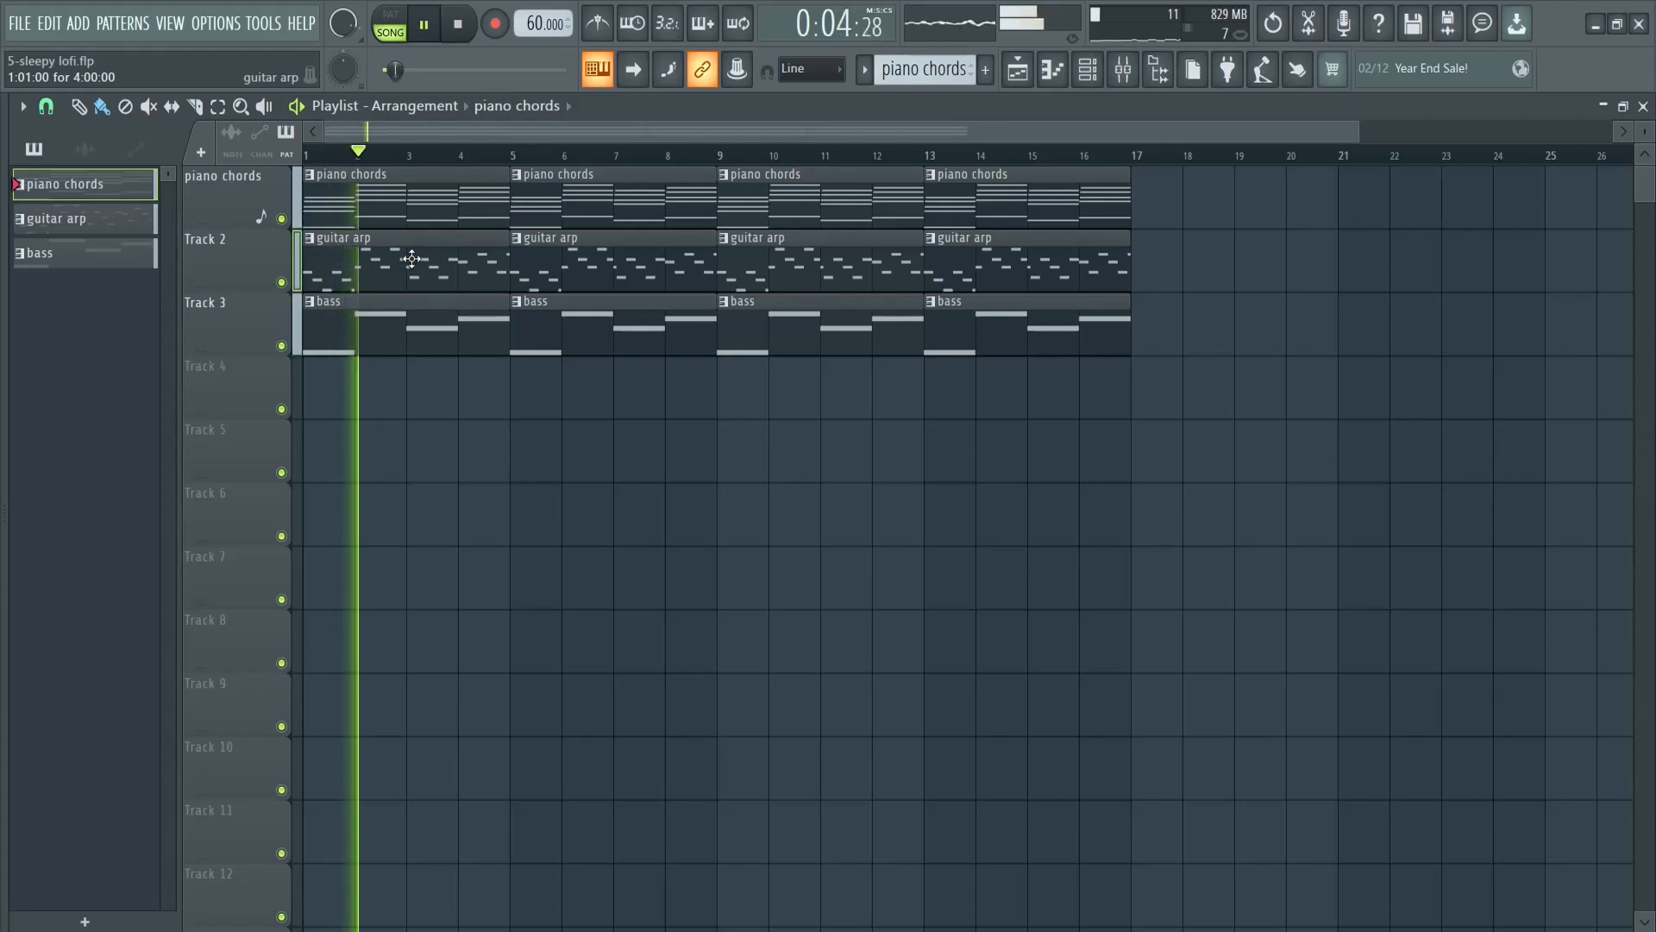
pyautogui.press('space')
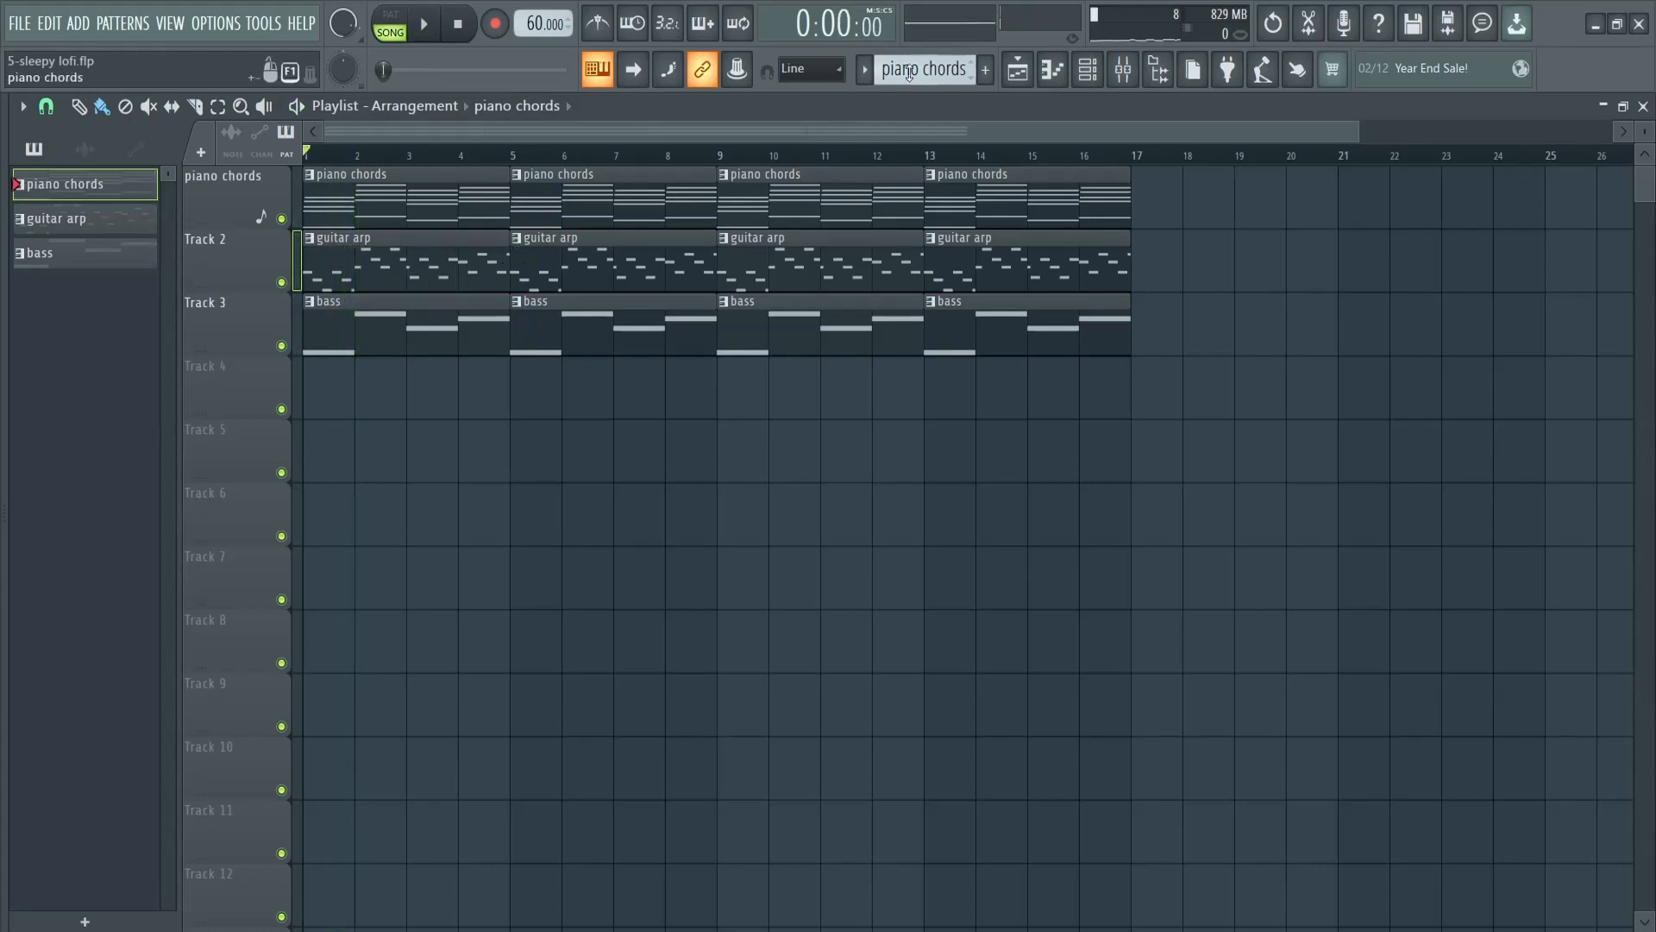
# - Create a new pattern named pad and add a FLEX instrument channel for it
pyautogui.click(988, 73)
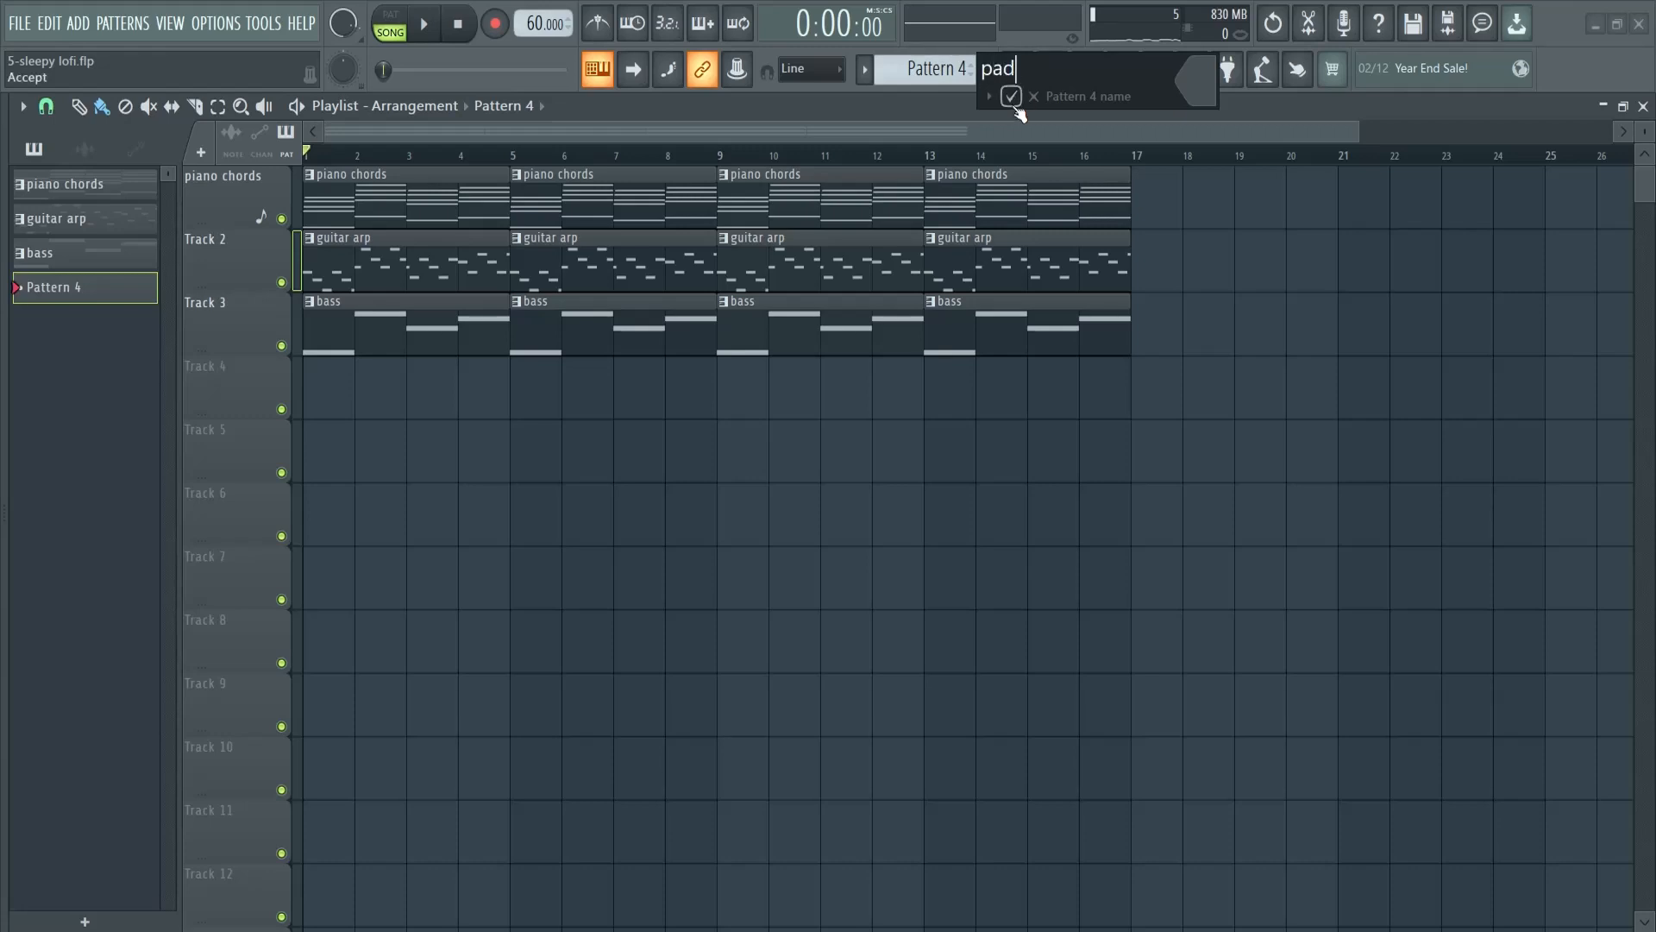
pyautogui.click(1016, 107)
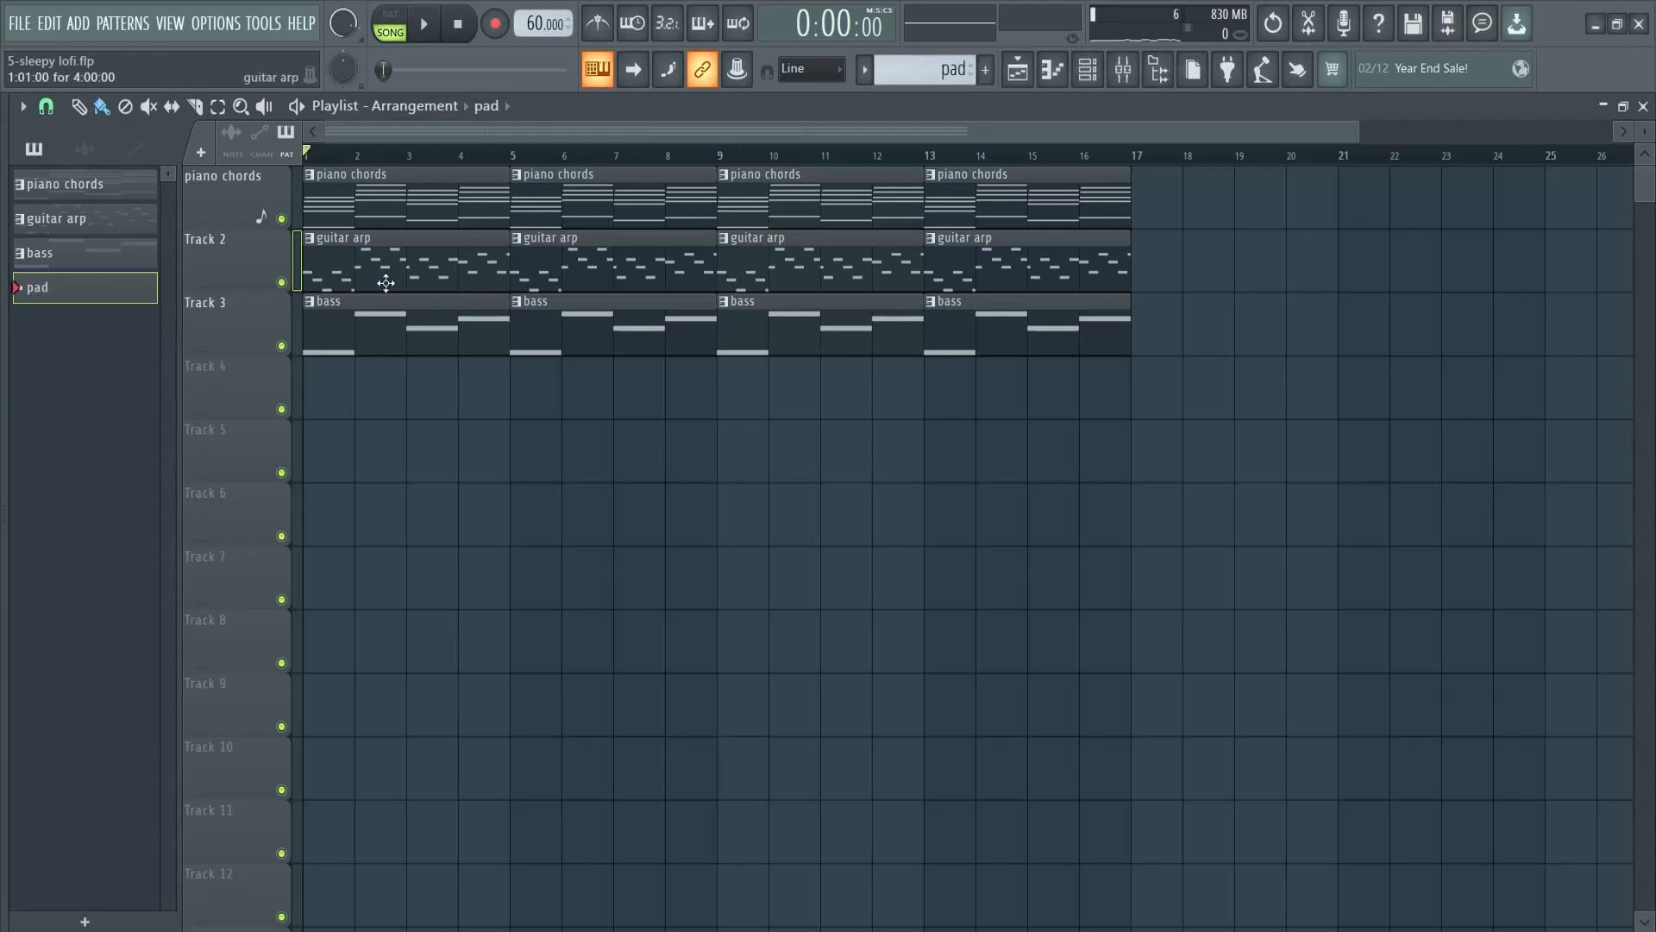
pyautogui.press('F6')
pyautogui.click(852, 546)
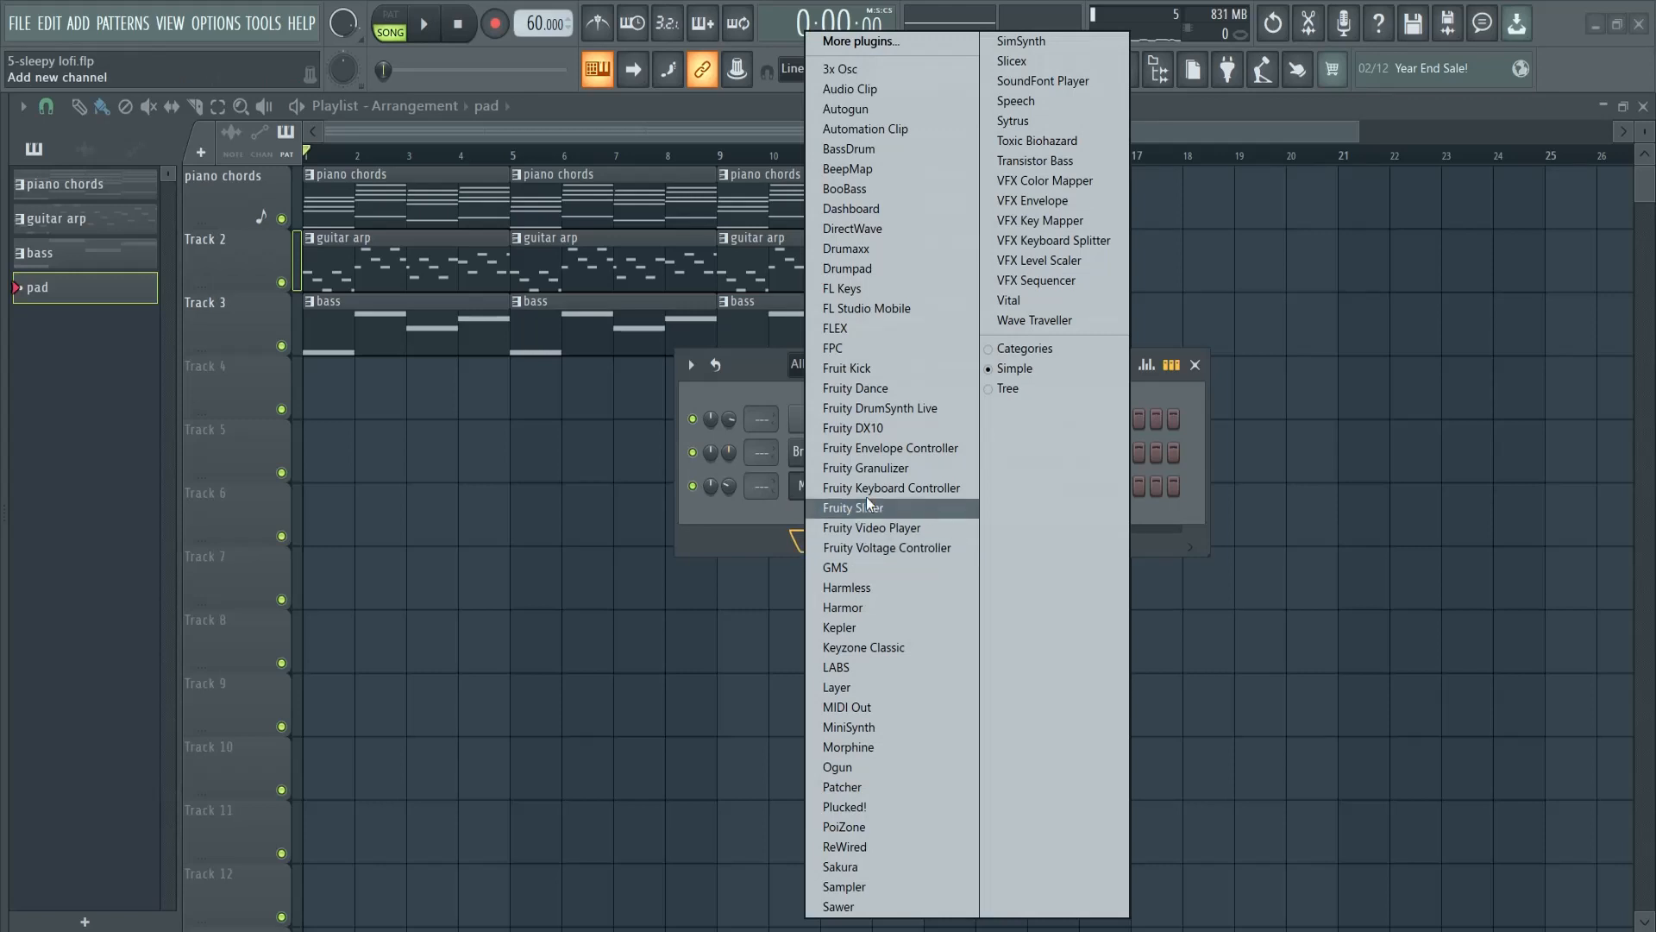
pyautogui.click(862, 331)
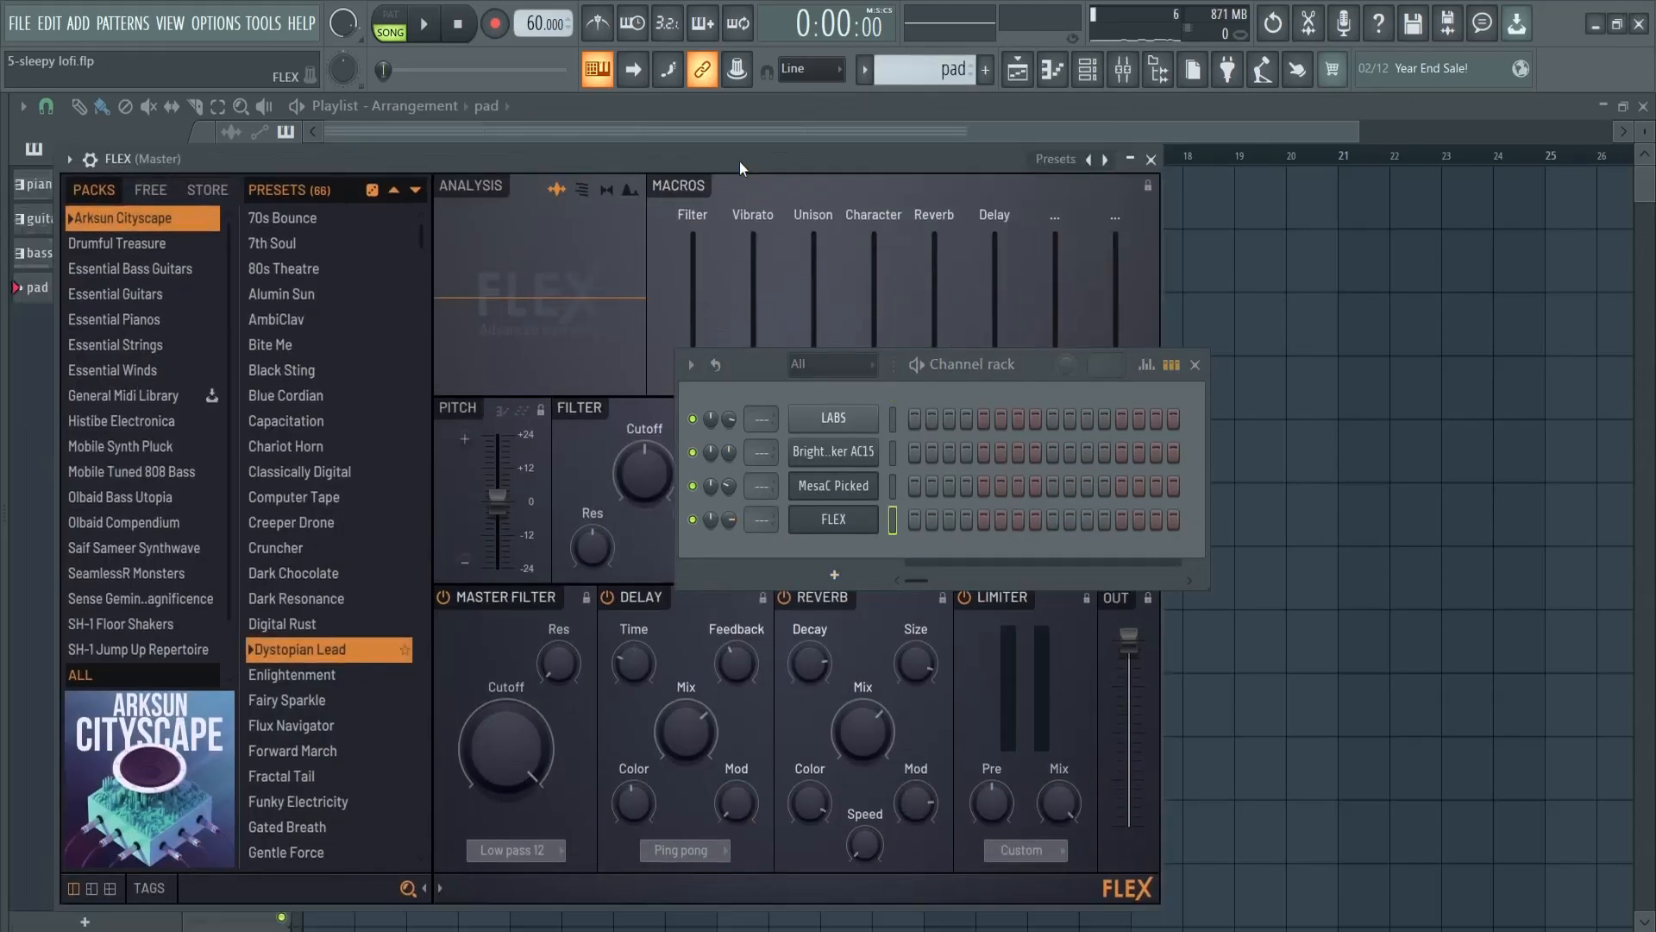
# - Move the channel rack and FLEX windows apart and filter the presets of all packs to the Pad type
pyautogui.moveTo(1023, 365); pyautogui.dragTo(1331, 384)
pyautogui.moveTo(905, 131); pyautogui.dragTo(847, 96)
pyautogui.scroll(-1, 78, 457)
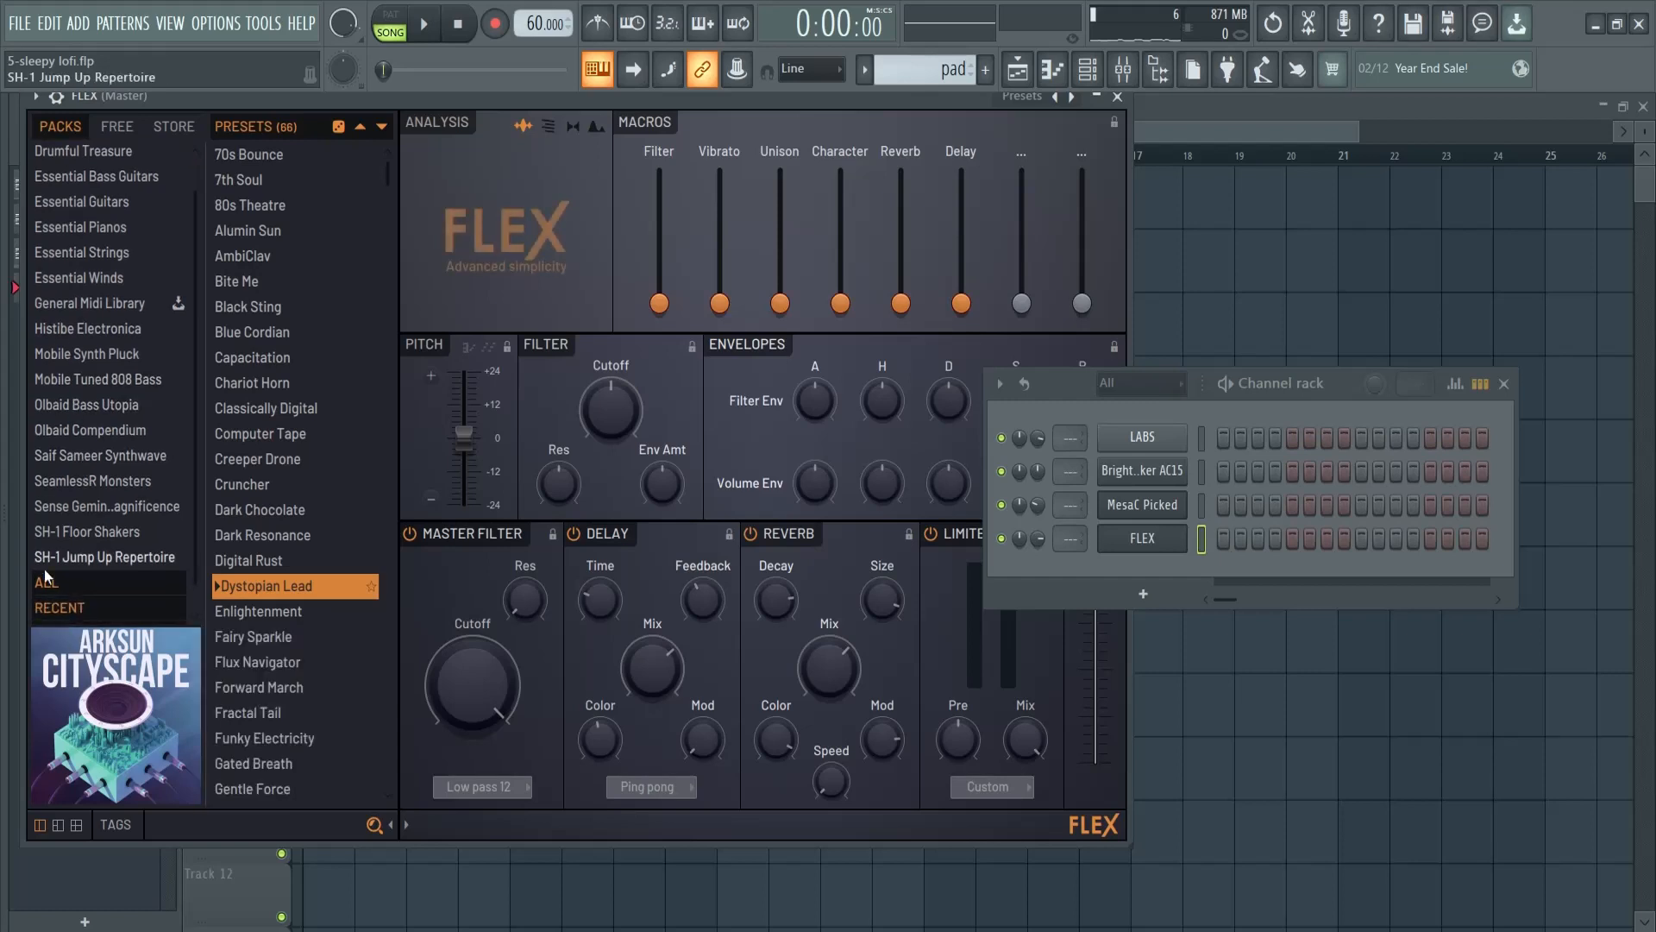
pyautogui.click(91, 583)
pyautogui.click(121, 824)
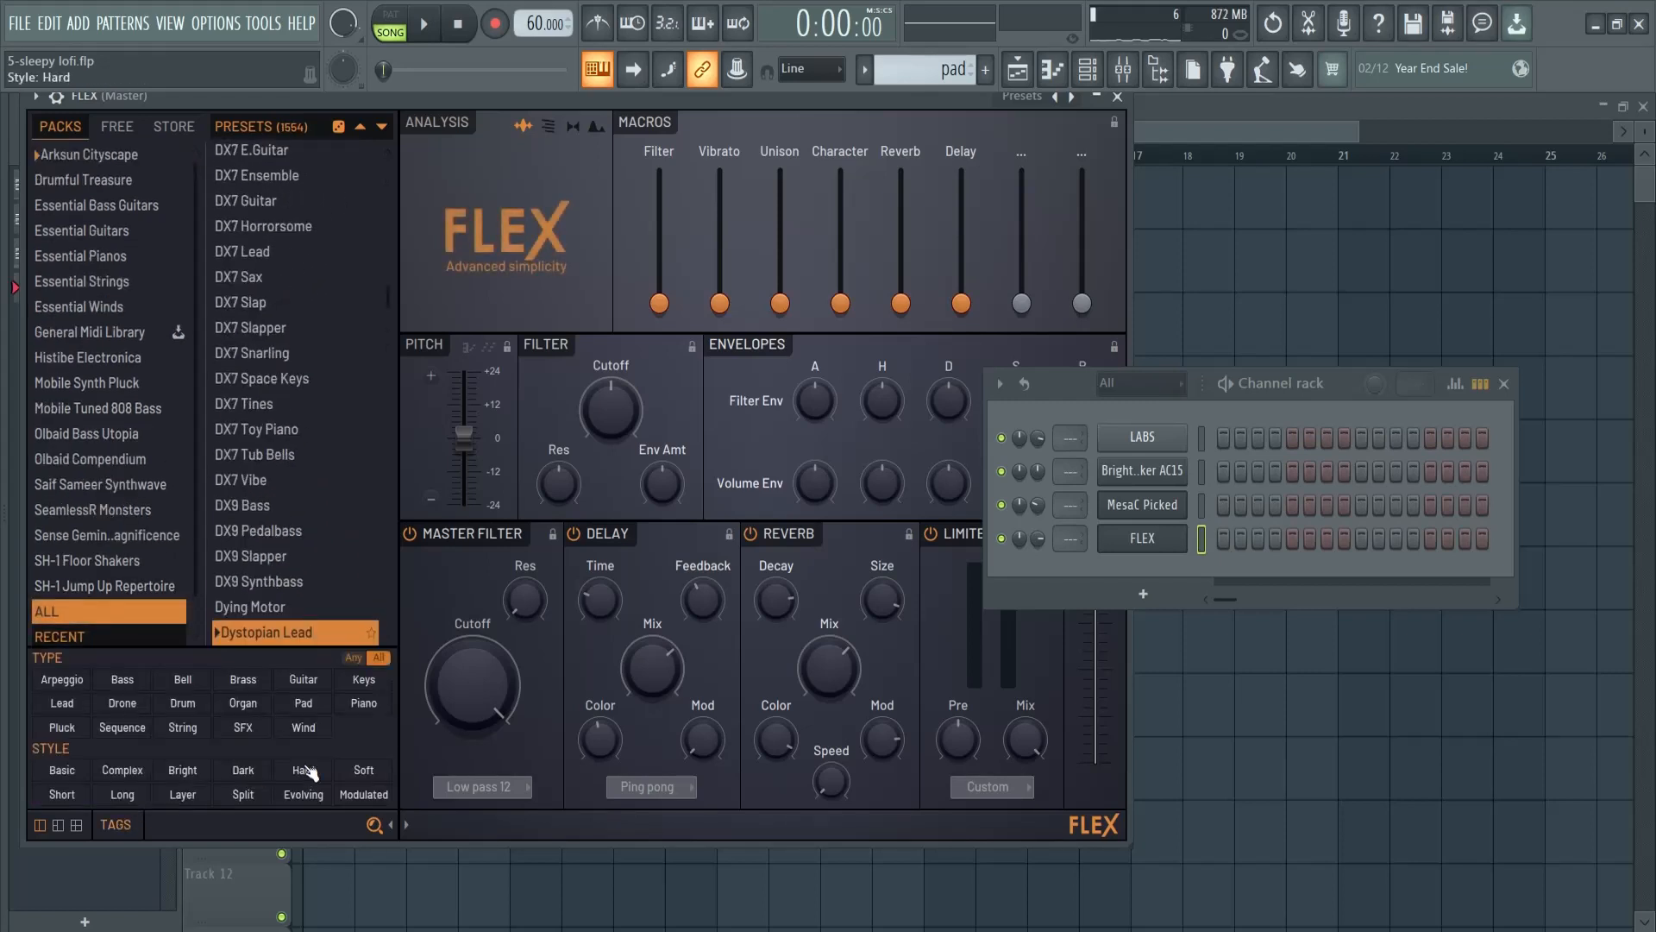
pyautogui.click(303, 703)
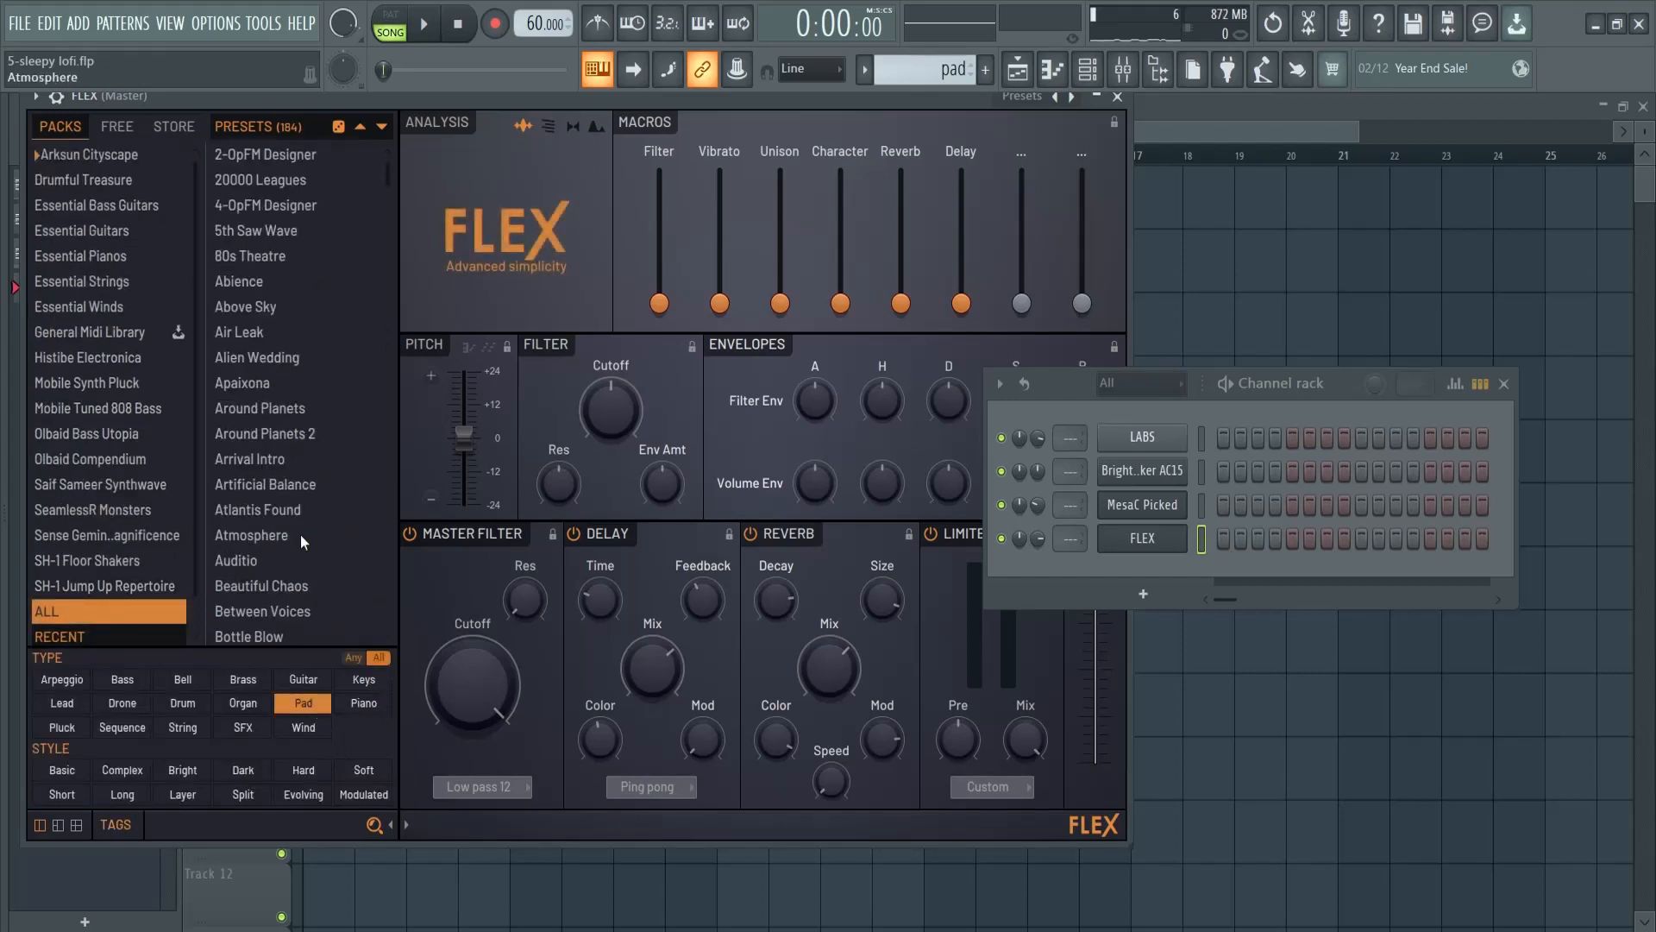
# - Audition the Trip To Juno and Tropical pad presets, load Warm Pad and close FLEX
pyautogui.scroll(-3, 347, 324)
pyautogui.moveTo(387, 216); pyautogui.dragTo(376, 587)
pyautogui.click(304, 481)
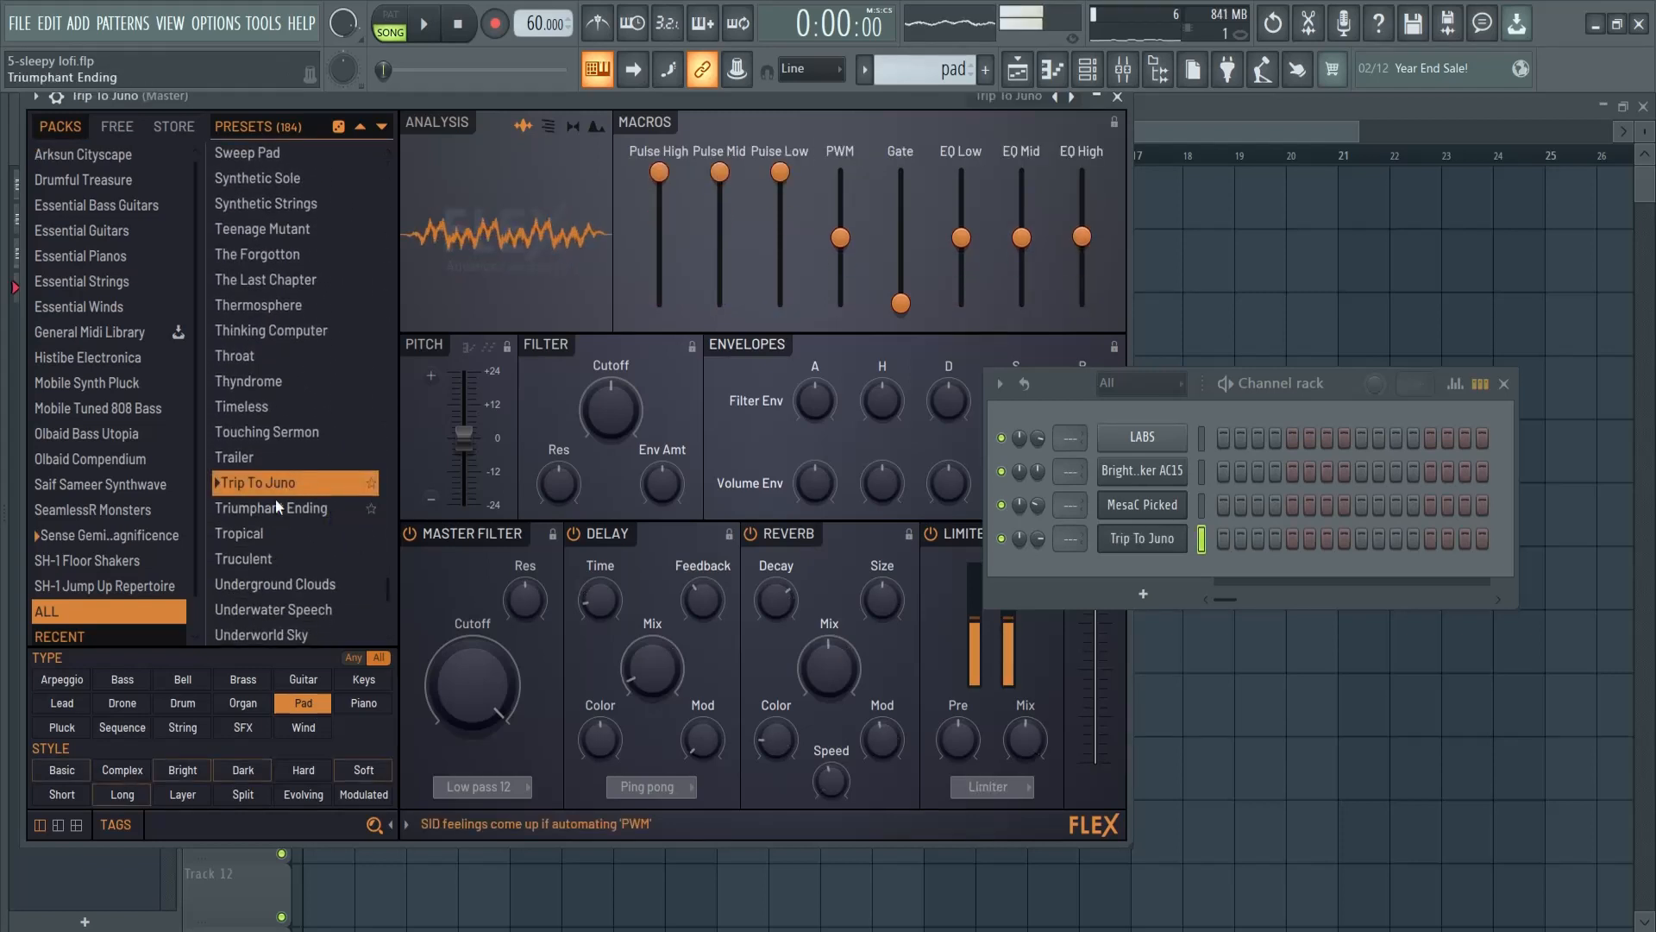
pyautogui.click(270, 534)
pyautogui.scroll(-3, 269, 535)
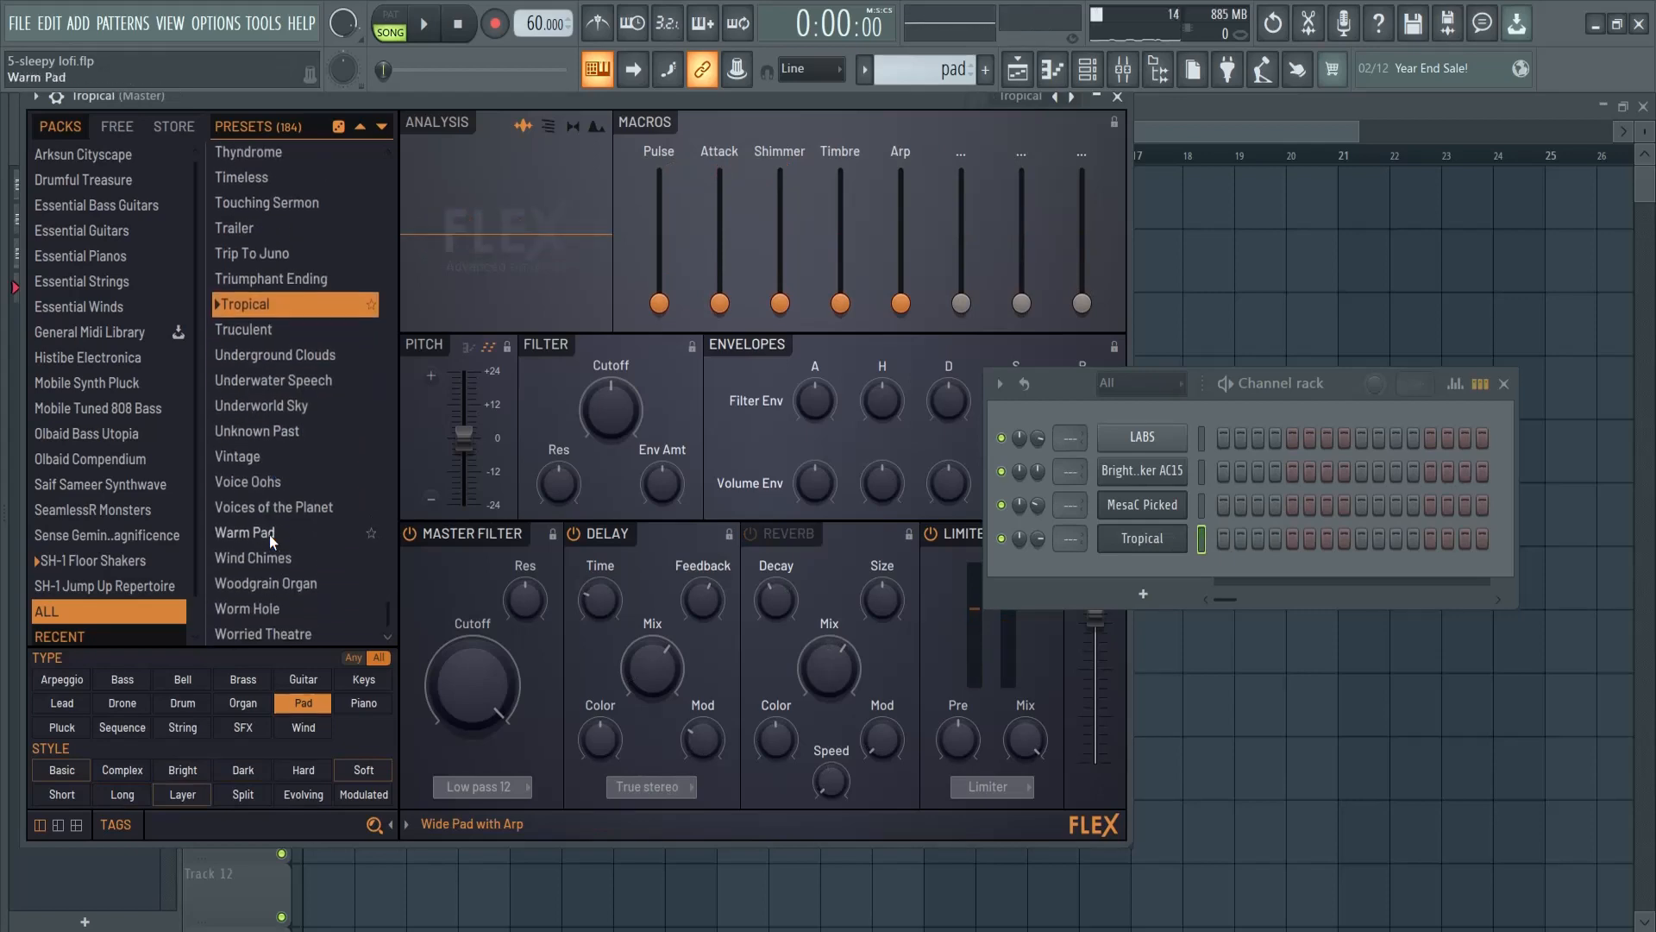
pyautogui.click(271, 536)
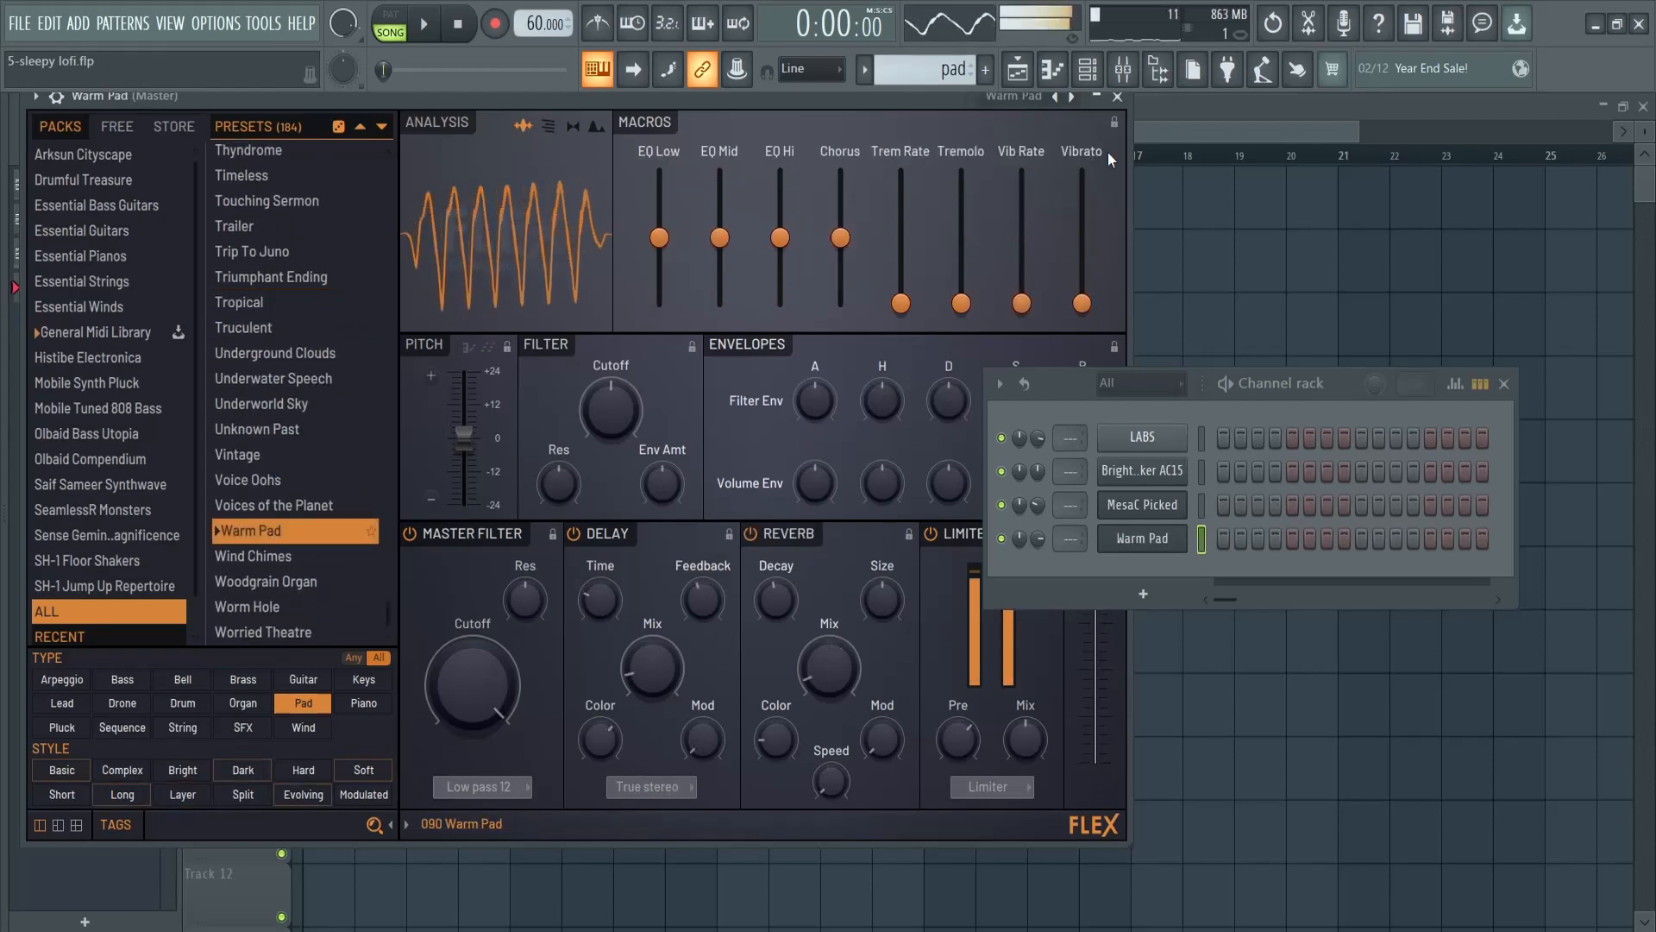
pyautogui.click(1117, 97)
# - In the Warm Pad piano roll, draw an E5 note over bars 1 and 2 and a B5 note over bars 3 and 4
pyautogui.rightClick(1138, 538)
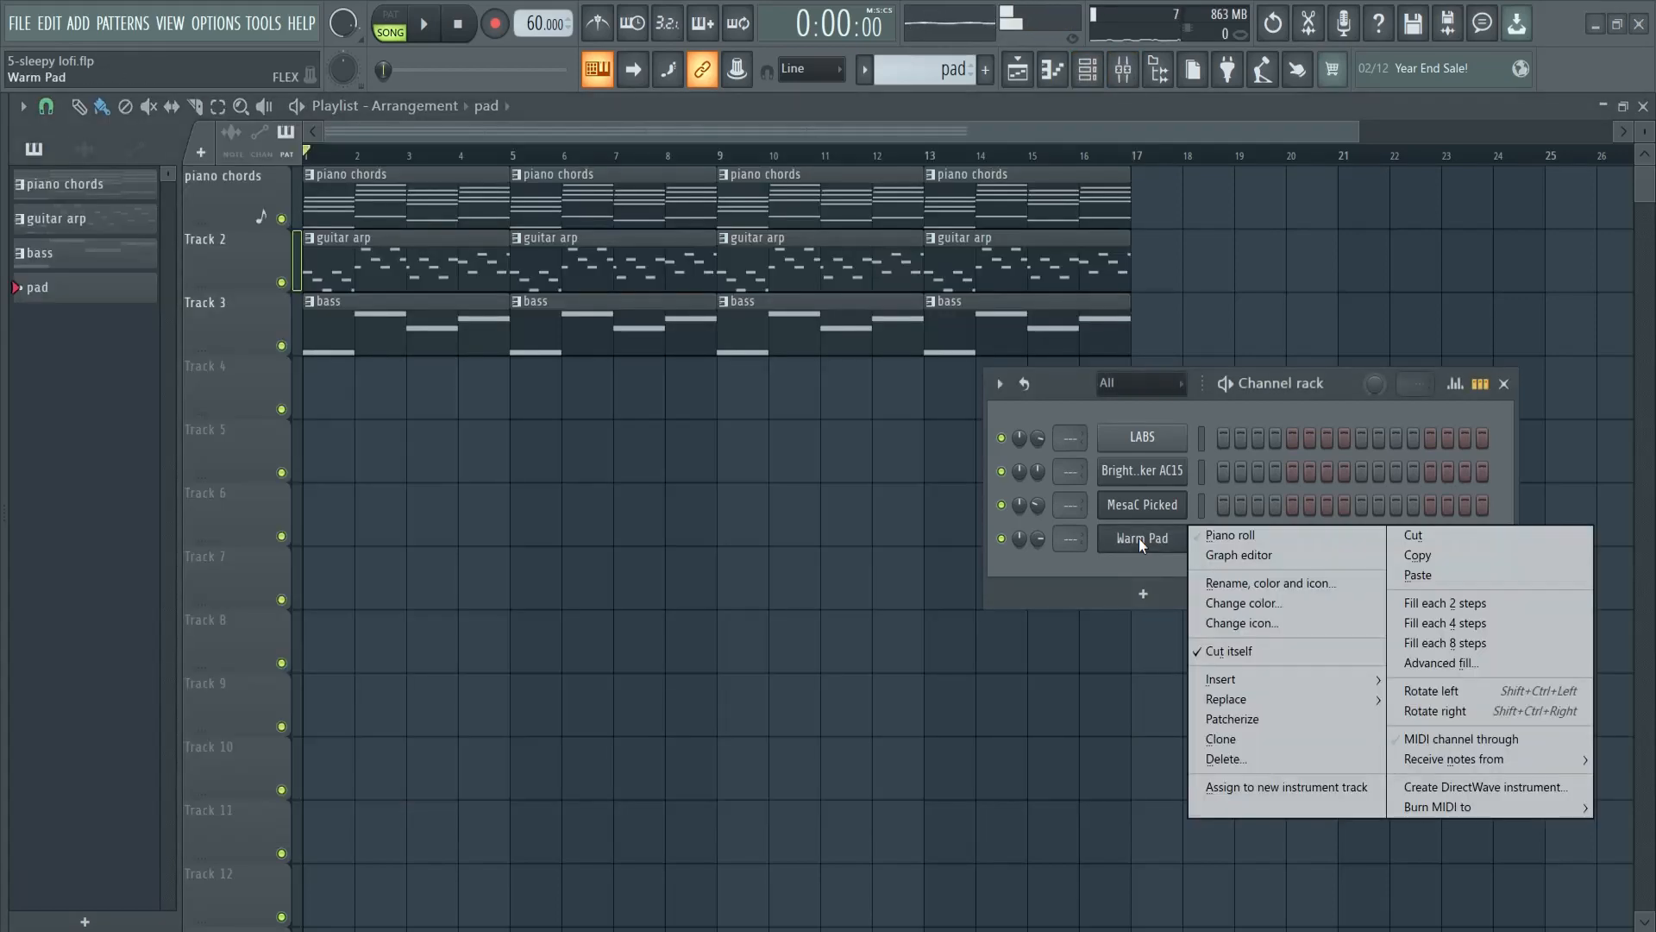
pyautogui.click(1251, 536)
pyautogui.scroll(1, 446, 489)
pyautogui.click(173, 448)
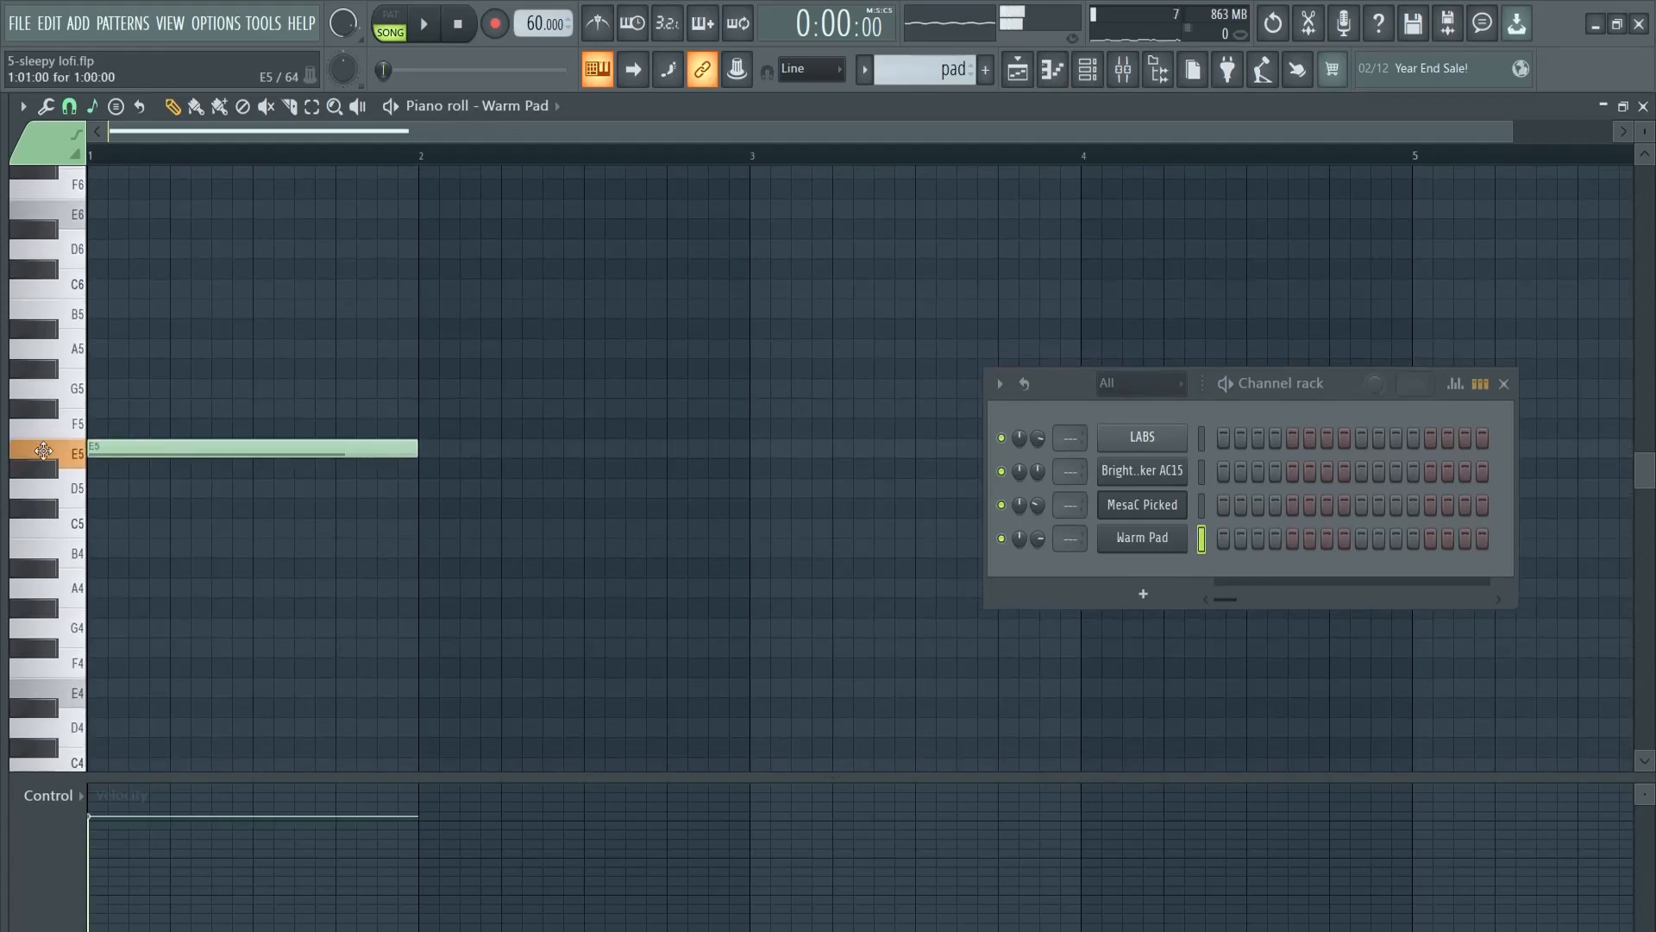
pyautogui.click(1505, 383)
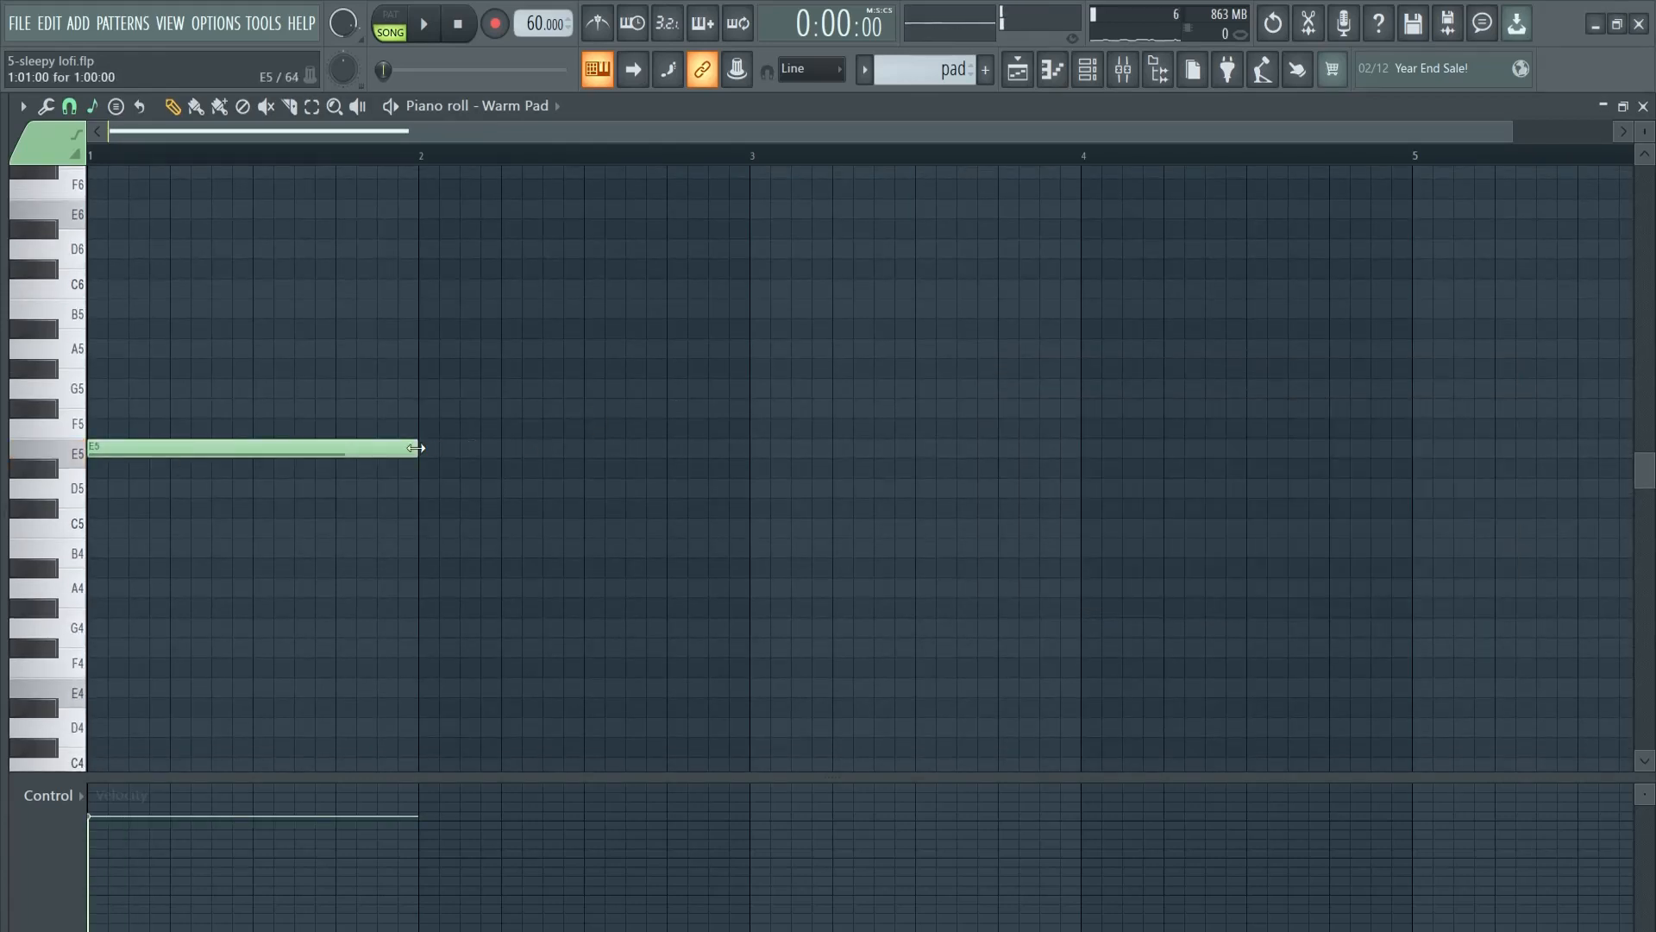
pyautogui.moveTo(416, 448); pyautogui.dragTo(746, 449)
pyautogui.scroll(1, 776, 492)
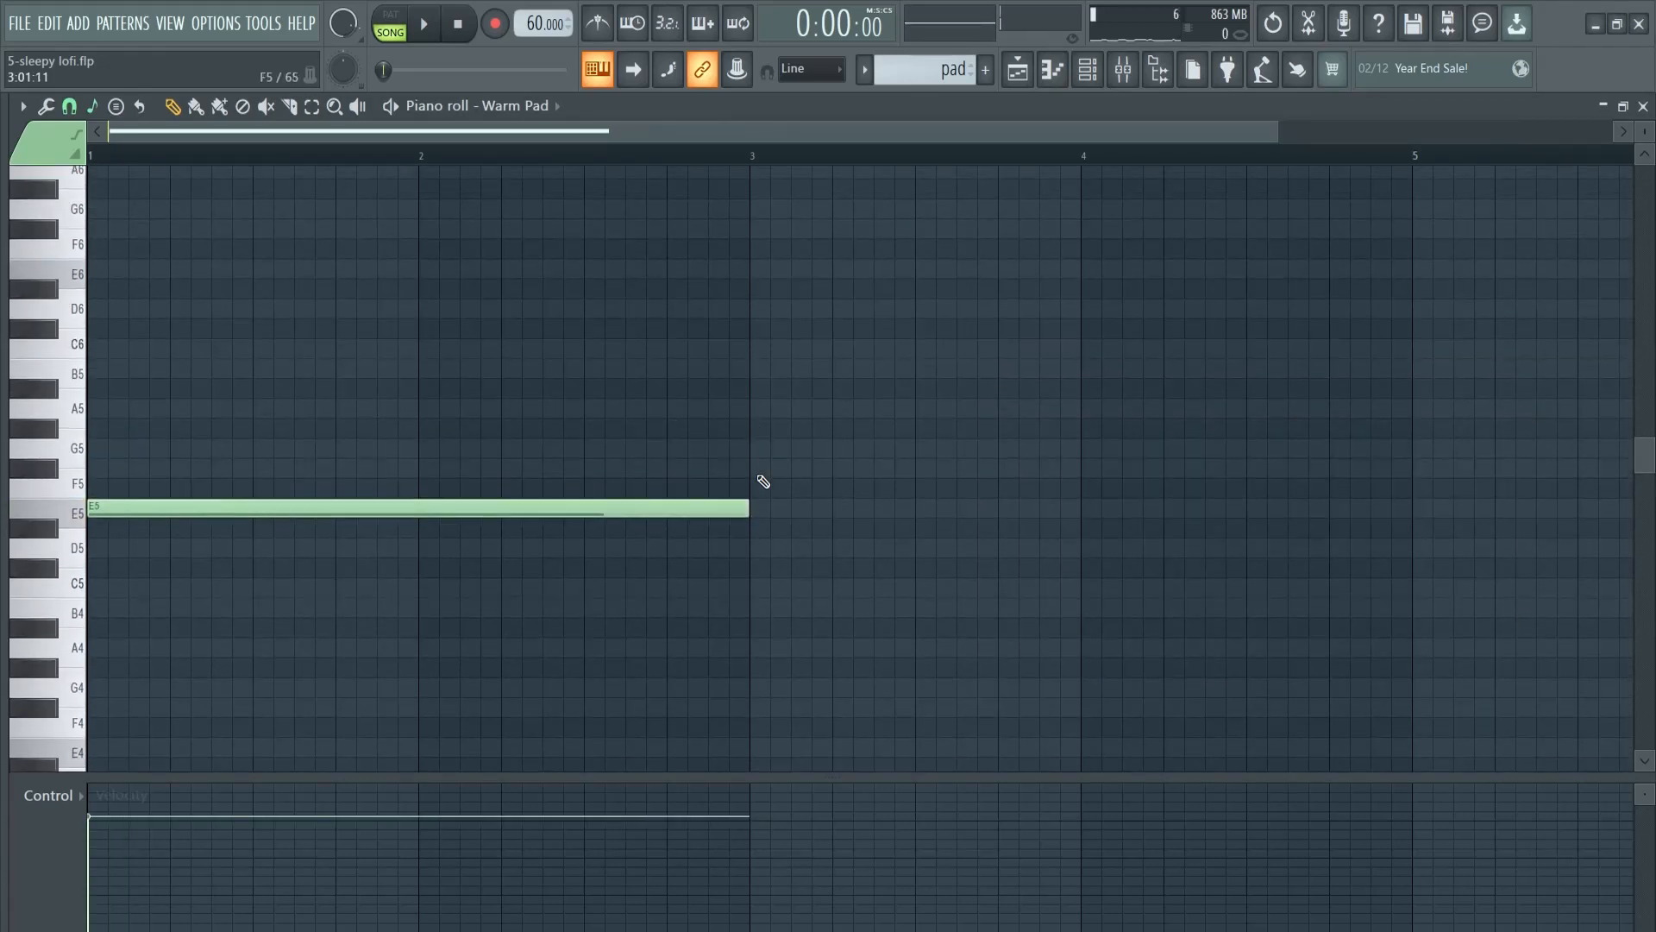
pyautogui.click(754, 368)
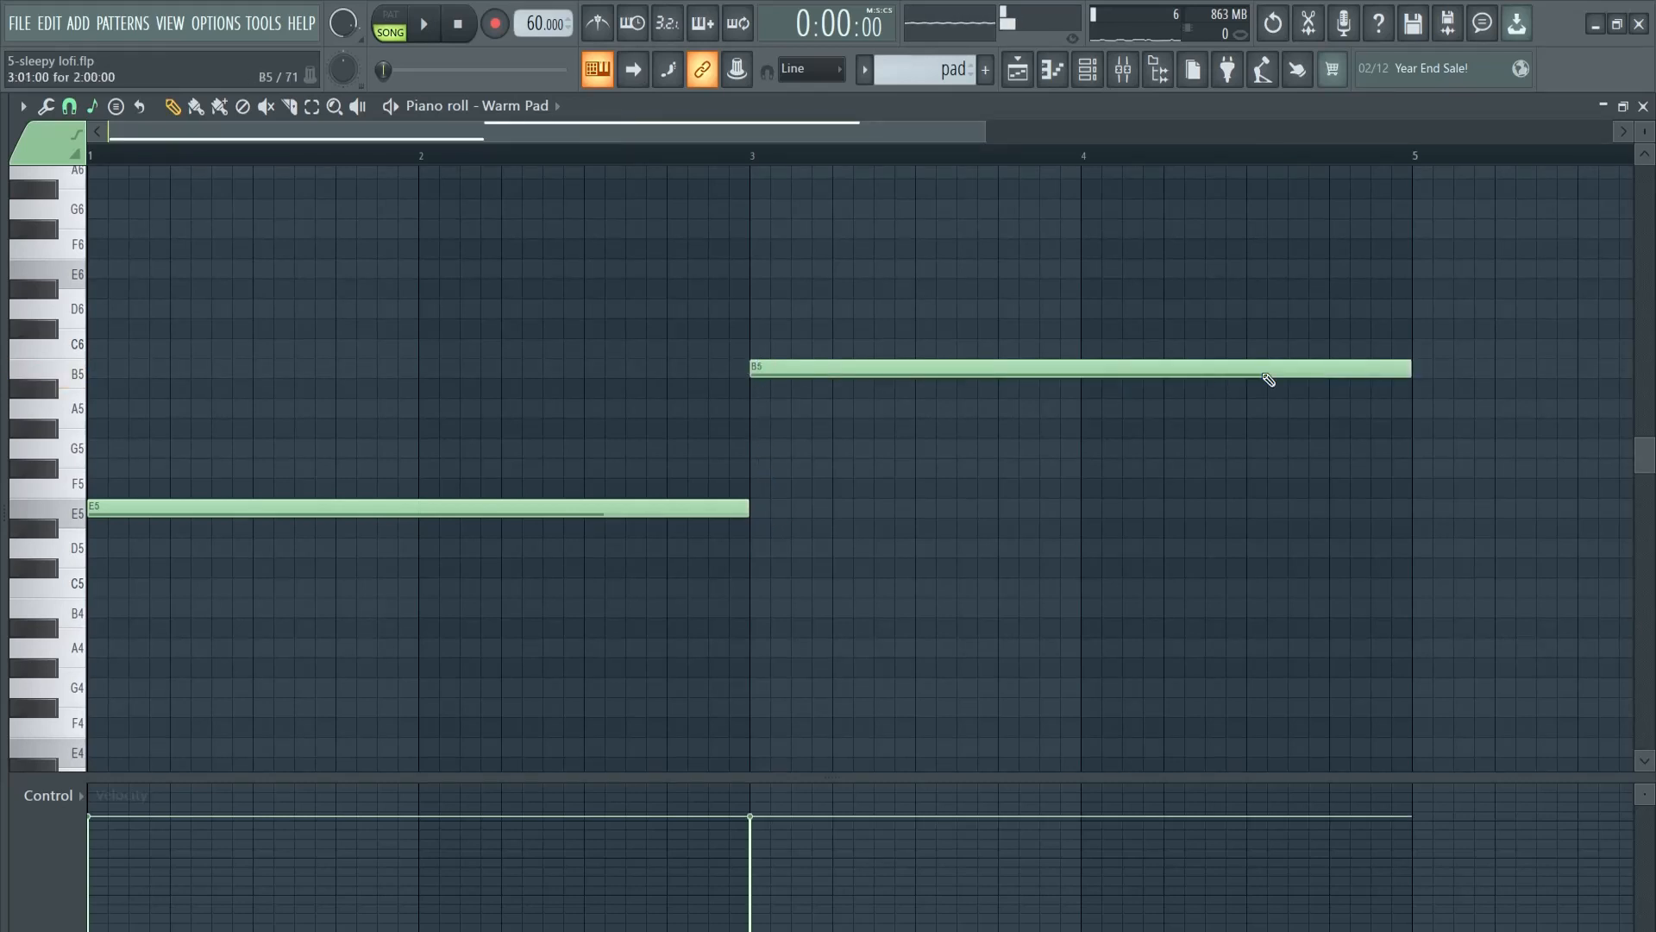
pyautogui.scroll(2, 960, 418)
# - Play the pad pattern on its own and paint four pad clips on Track 4 across bars 1 to 16
pyautogui.press('space')
pyautogui.click(402, 16)
pyautogui.click(423, 24)
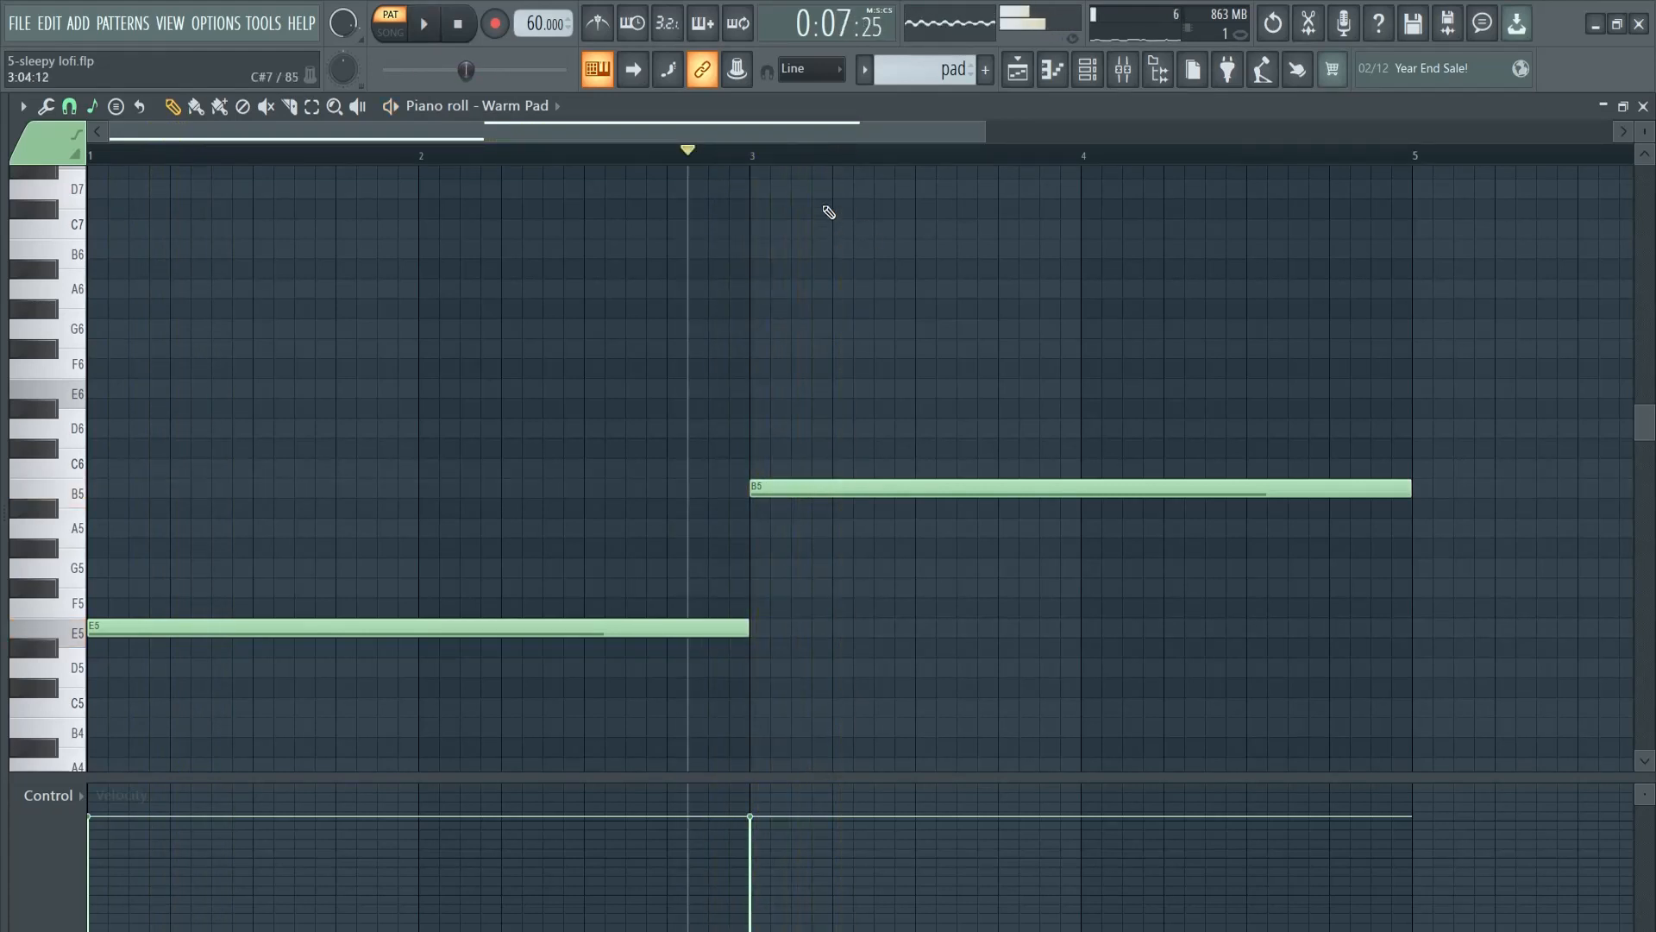
pyautogui.press('F5')
pyautogui.moveTo(313, 401); pyautogui.dragTo(953, 406)
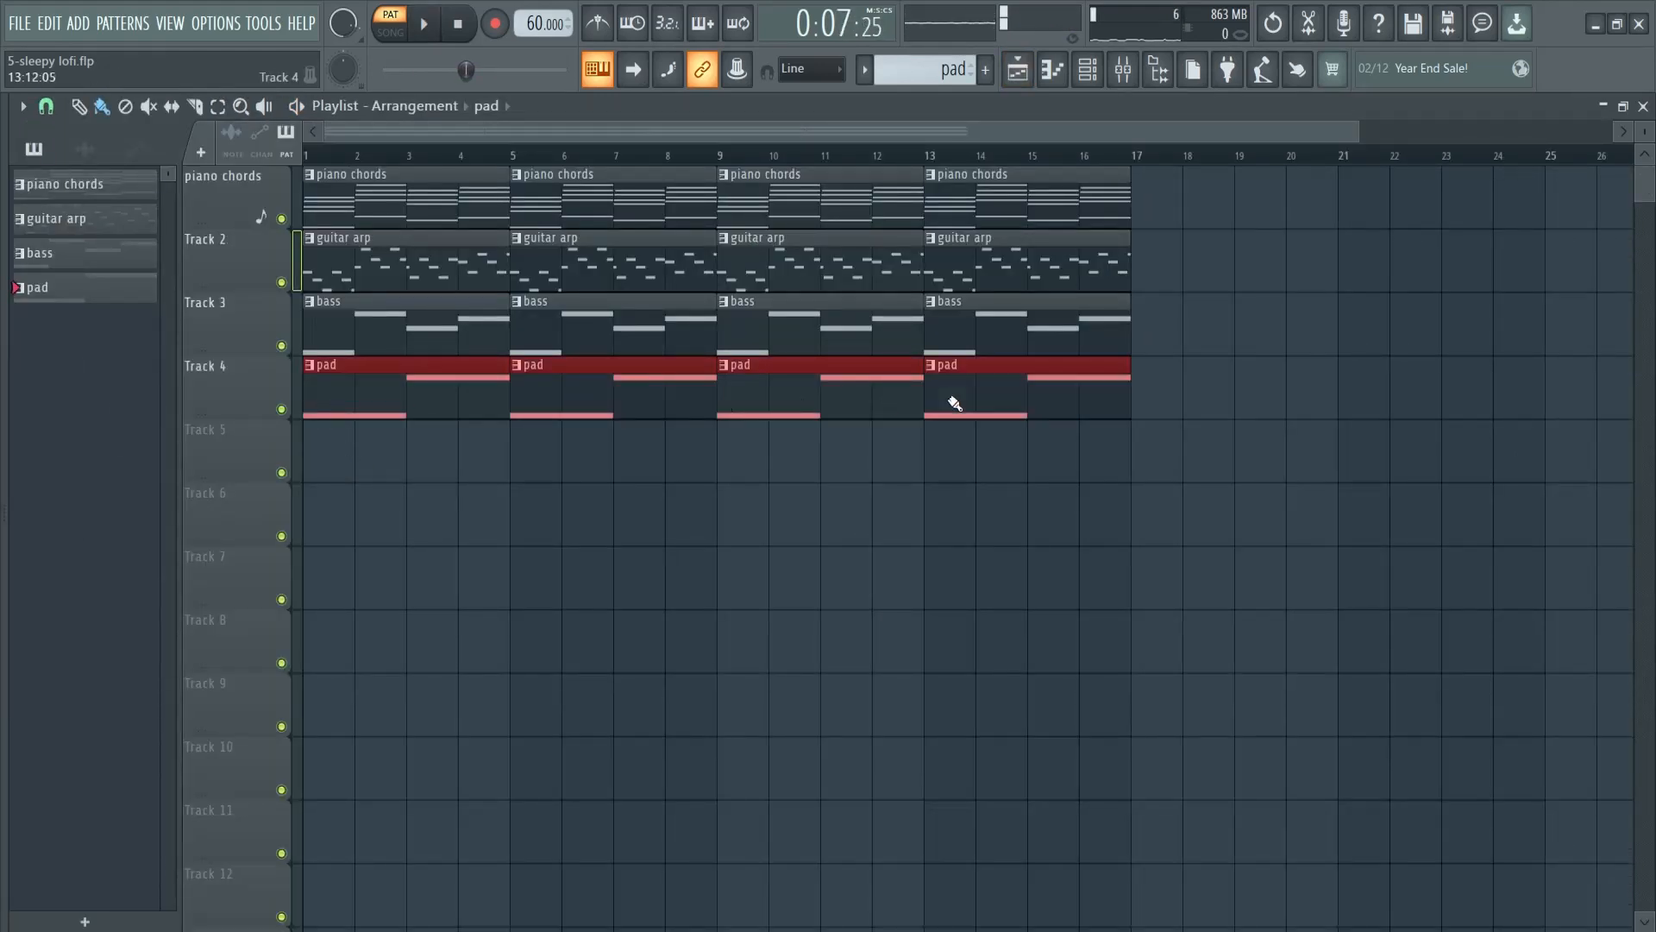
# - Lower the Warm Pad channel's volume while the arrangement plays in song mode, and close the channel rack
pyautogui.press('F6')
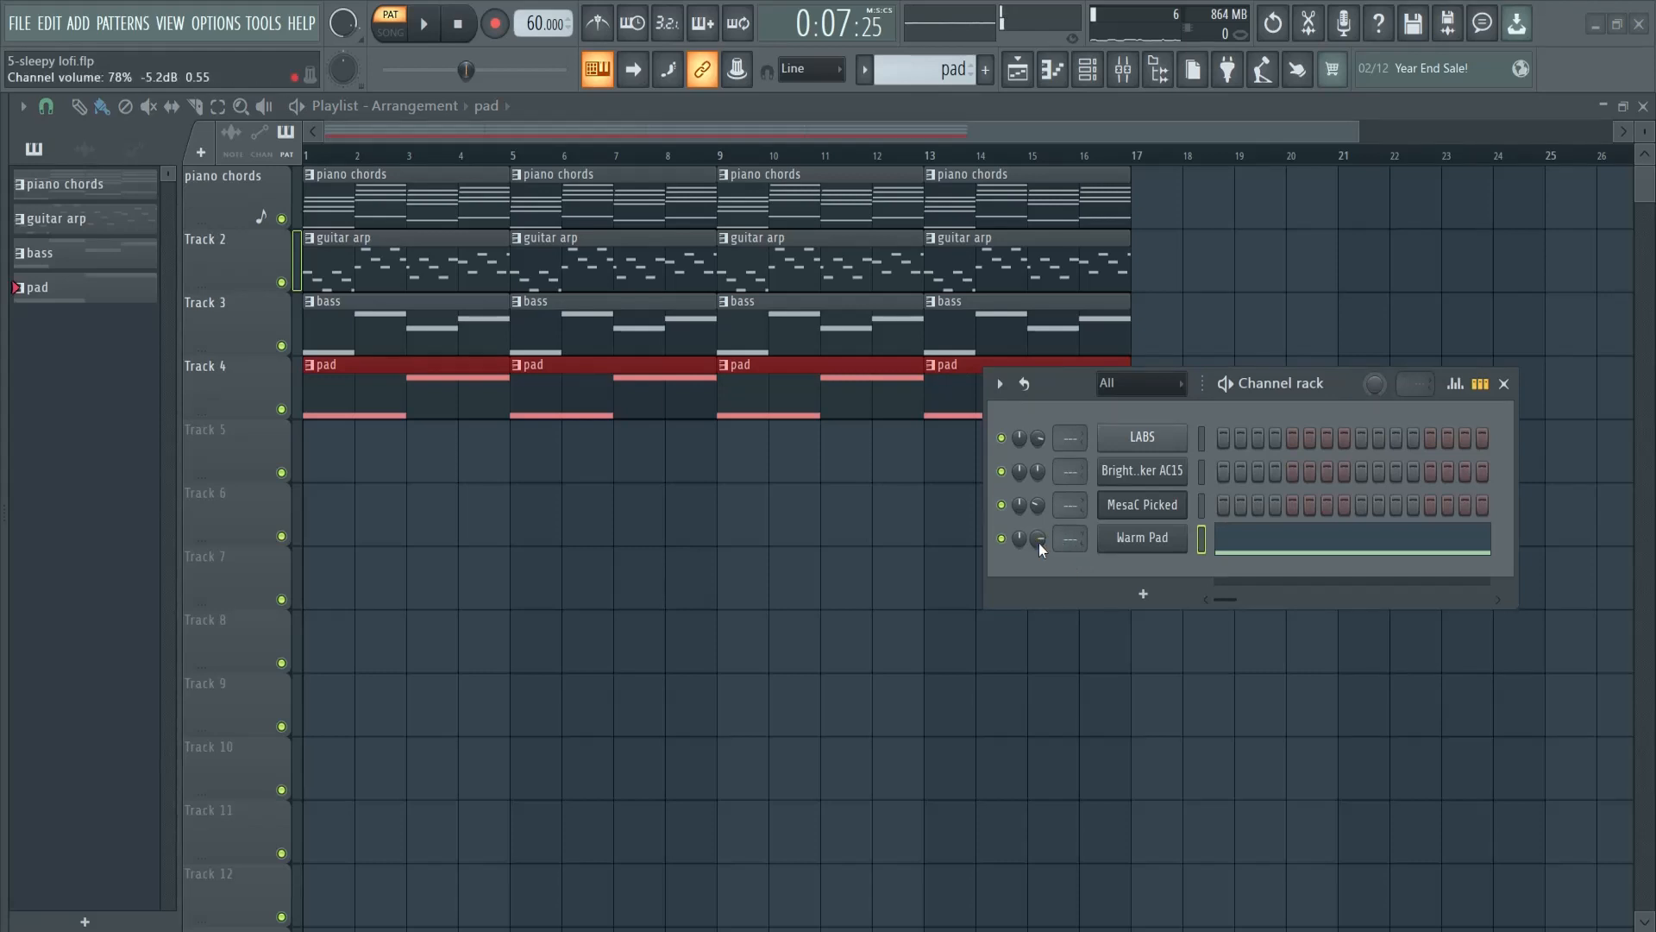
pyautogui.press('space')
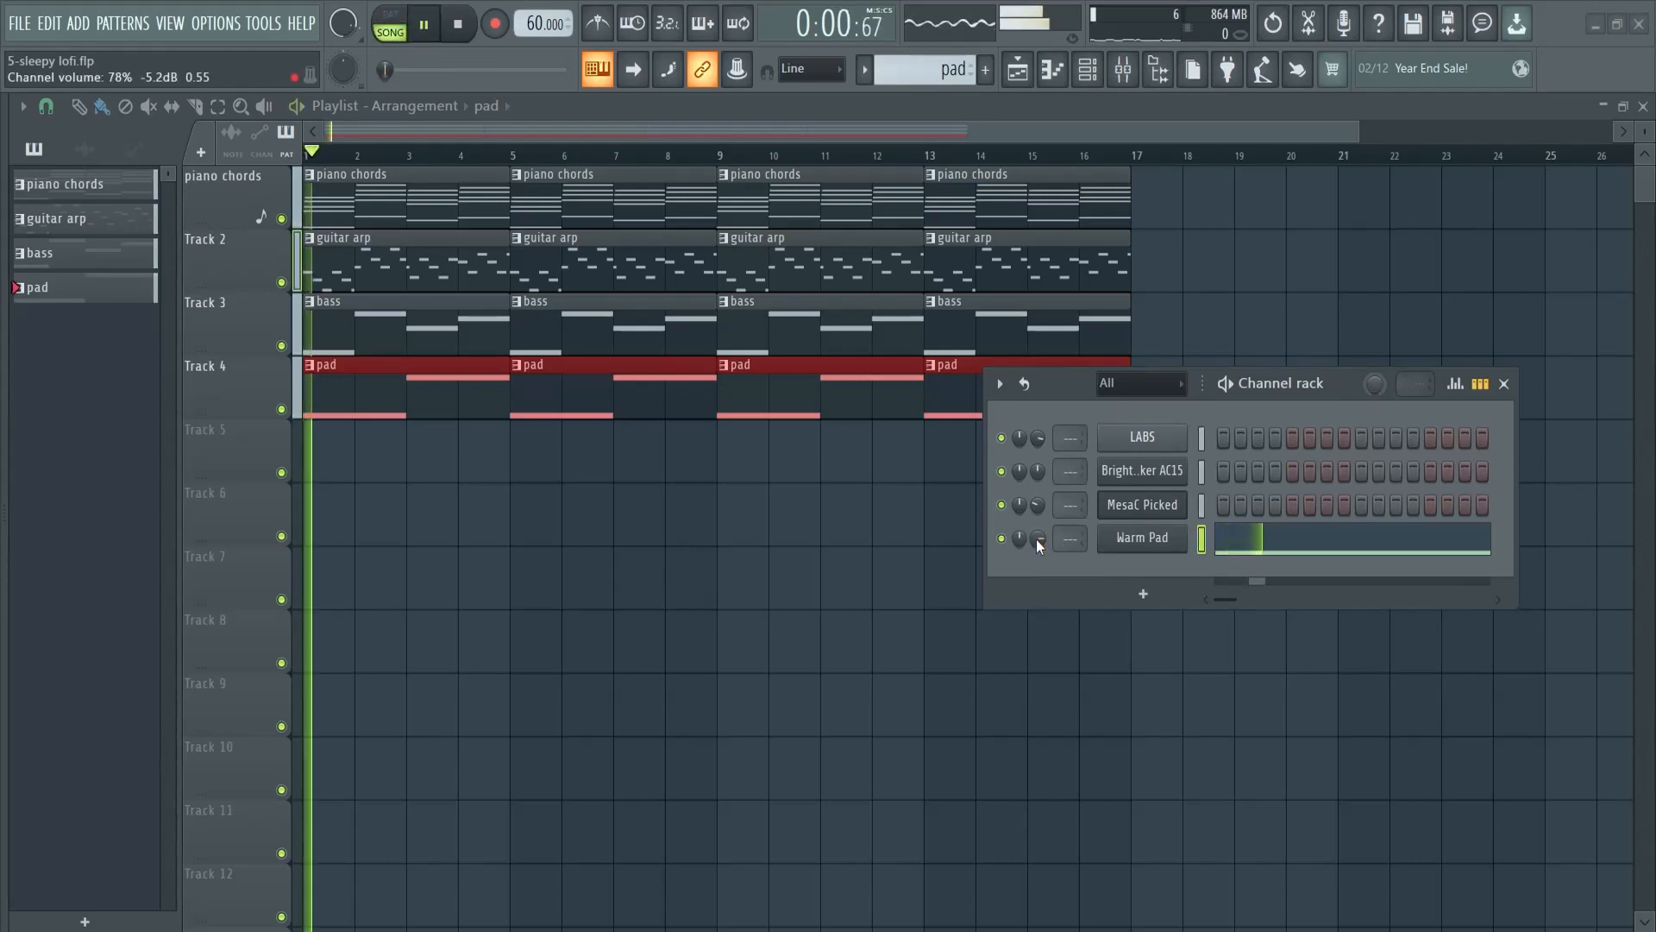
pyautogui.scroll(-5, 1037, 540)
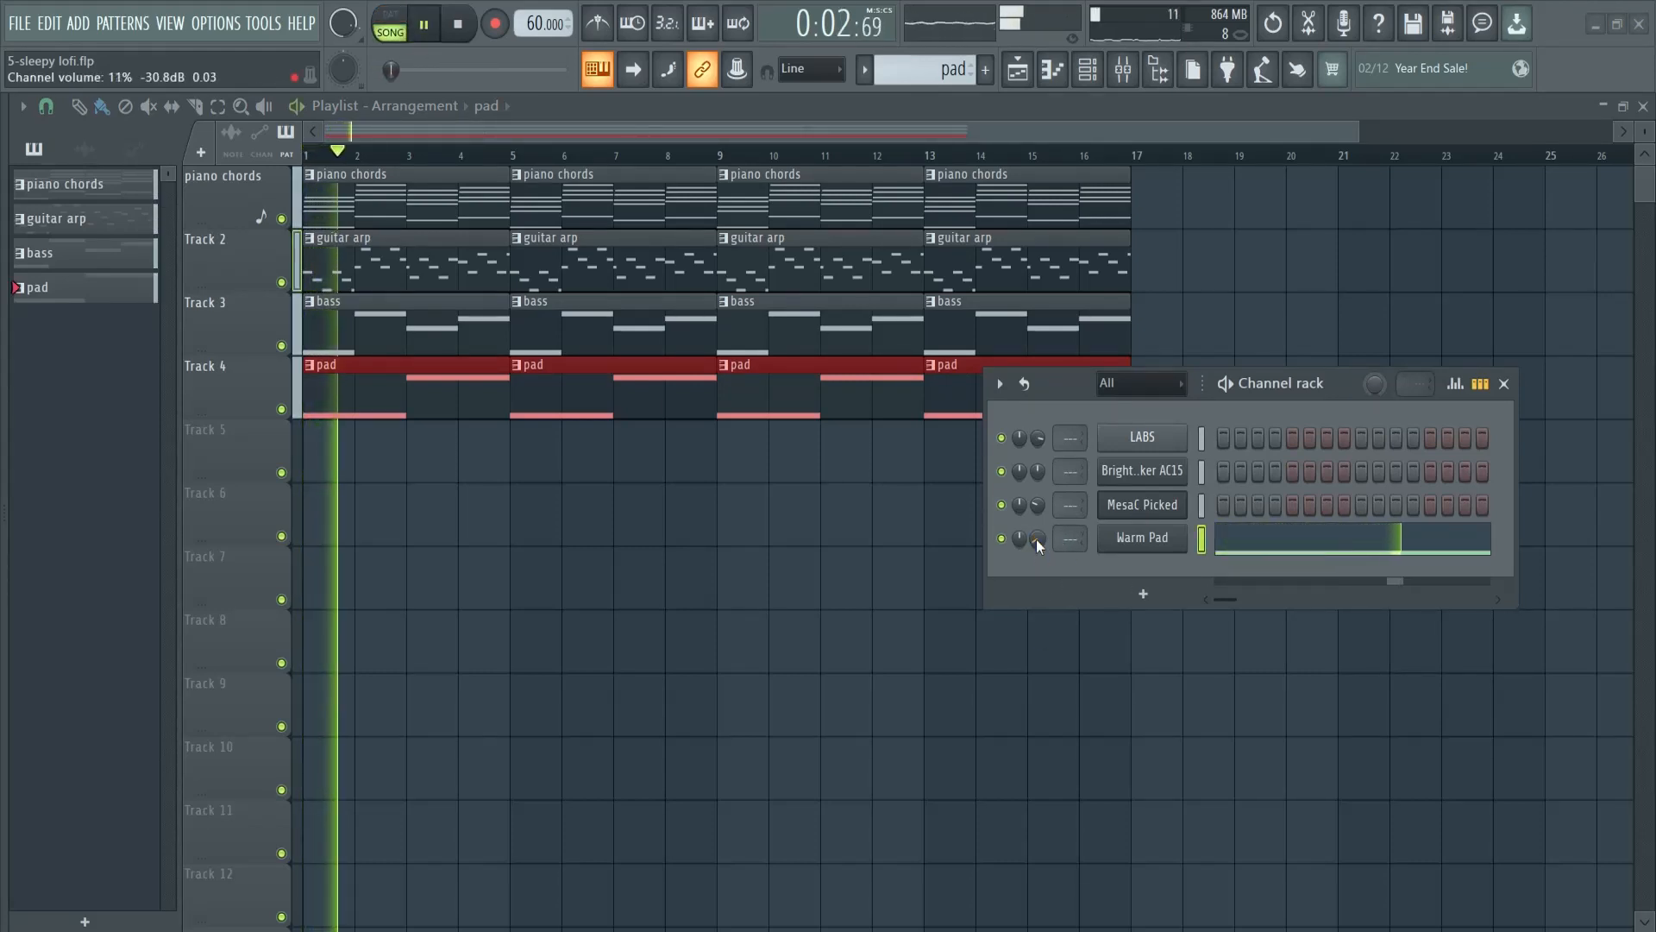
pyautogui.moveTo(1037, 540); pyautogui.dragTo(1040, 538)
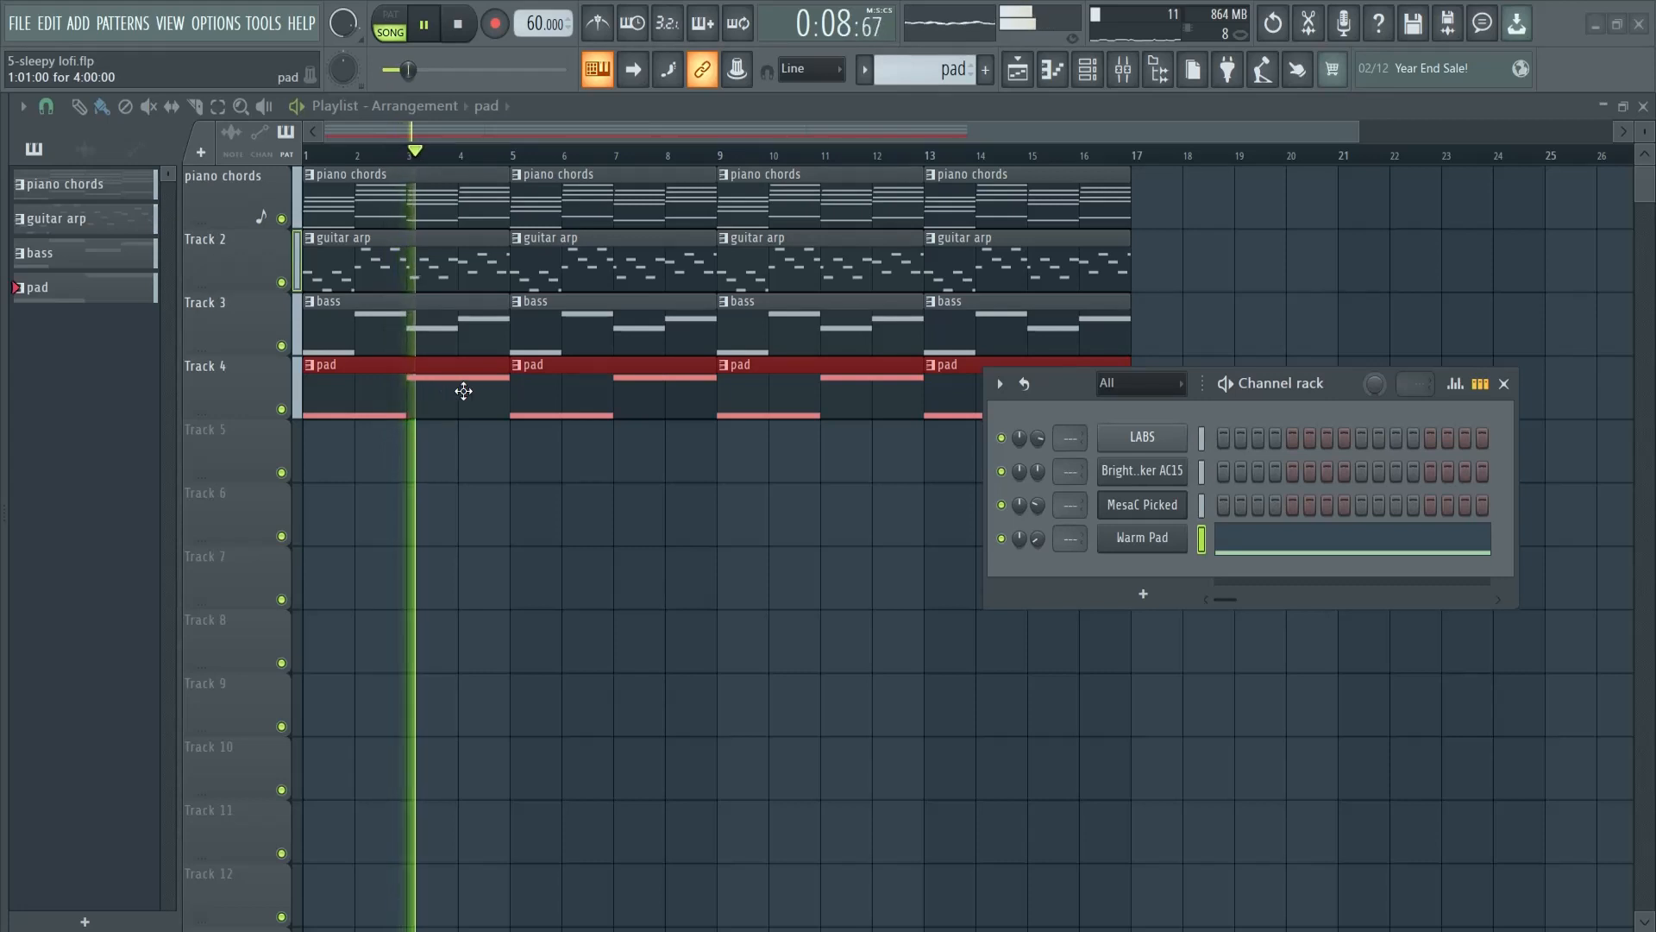
pyautogui.press('space')
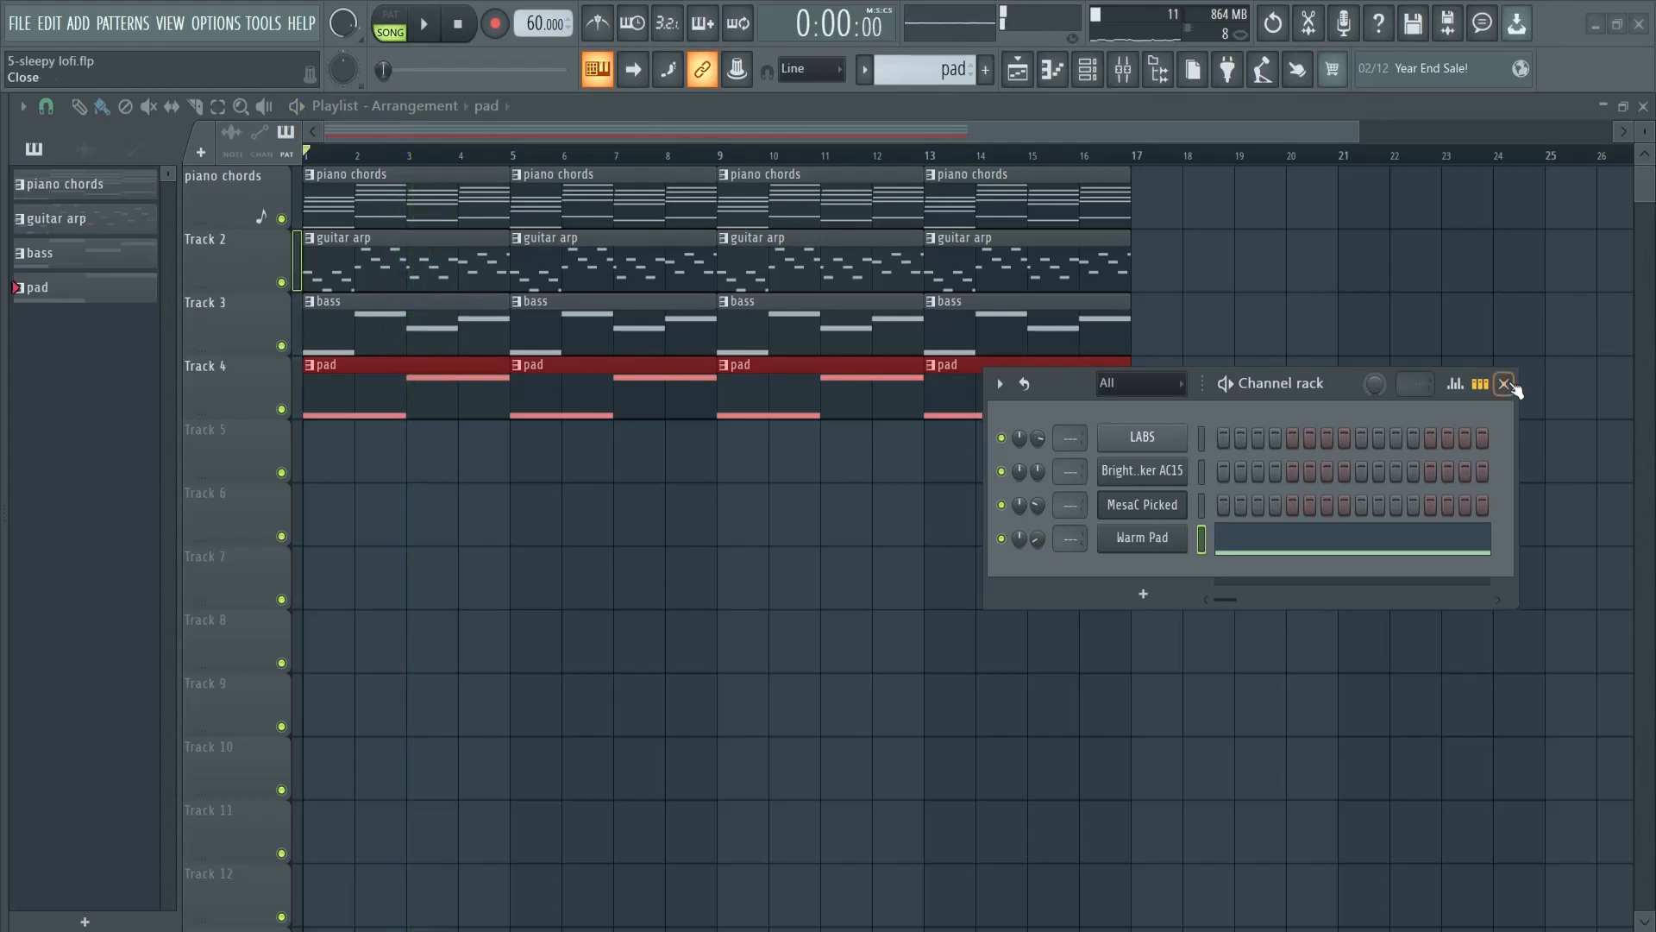
pyautogui.click(1504, 383)
# - Reveal the sample browser, audition a Lunar rim shot and expand the pack's FX and Ambiences folders
pyautogui.moveTo(1, 412); pyautogui.dragTo(180, 405)
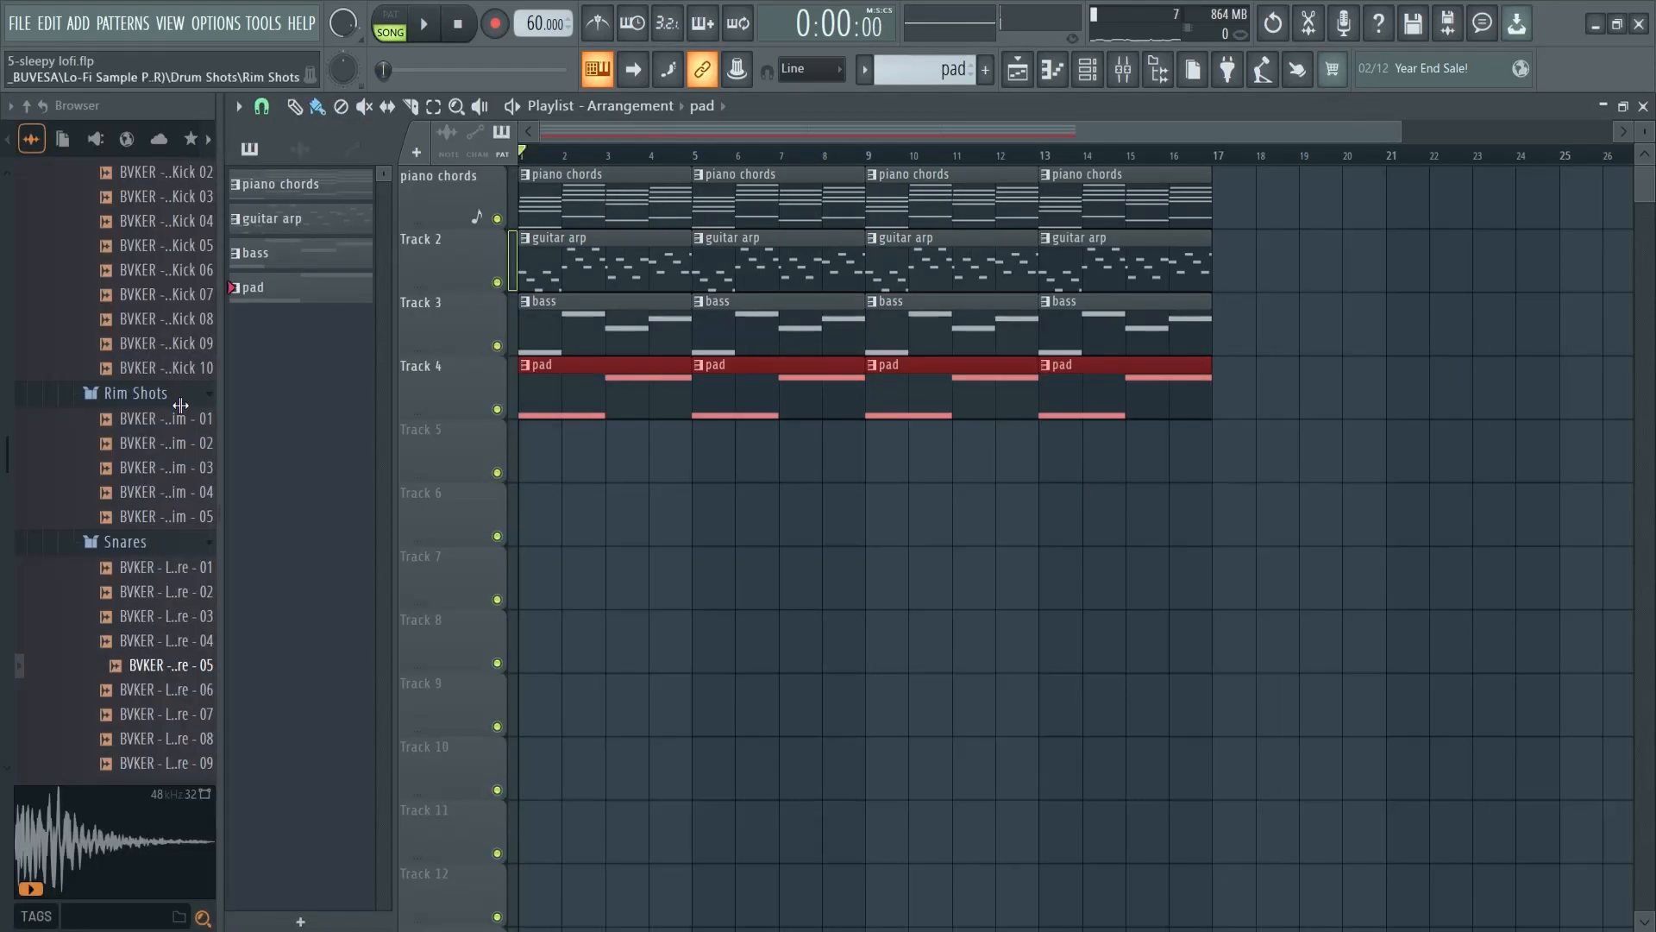
pyautogui.scroll(5, 115, 407)
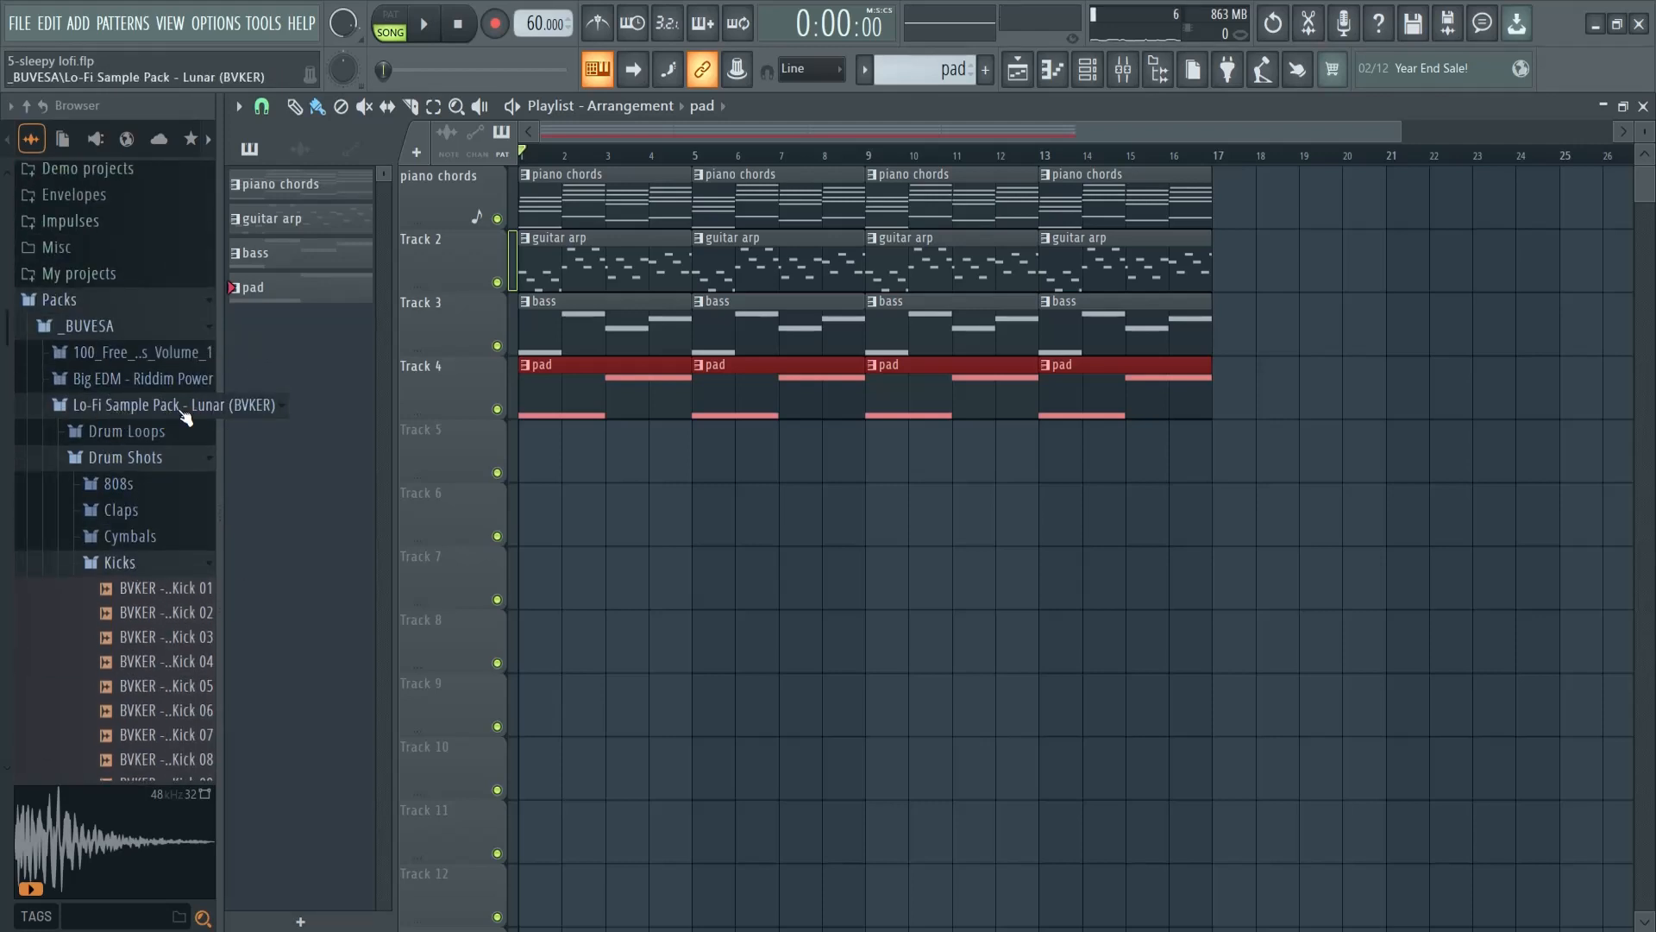
pyautogui.scroll(-10, 130, 483)
pyautogui.scroll(3, 198, 514)
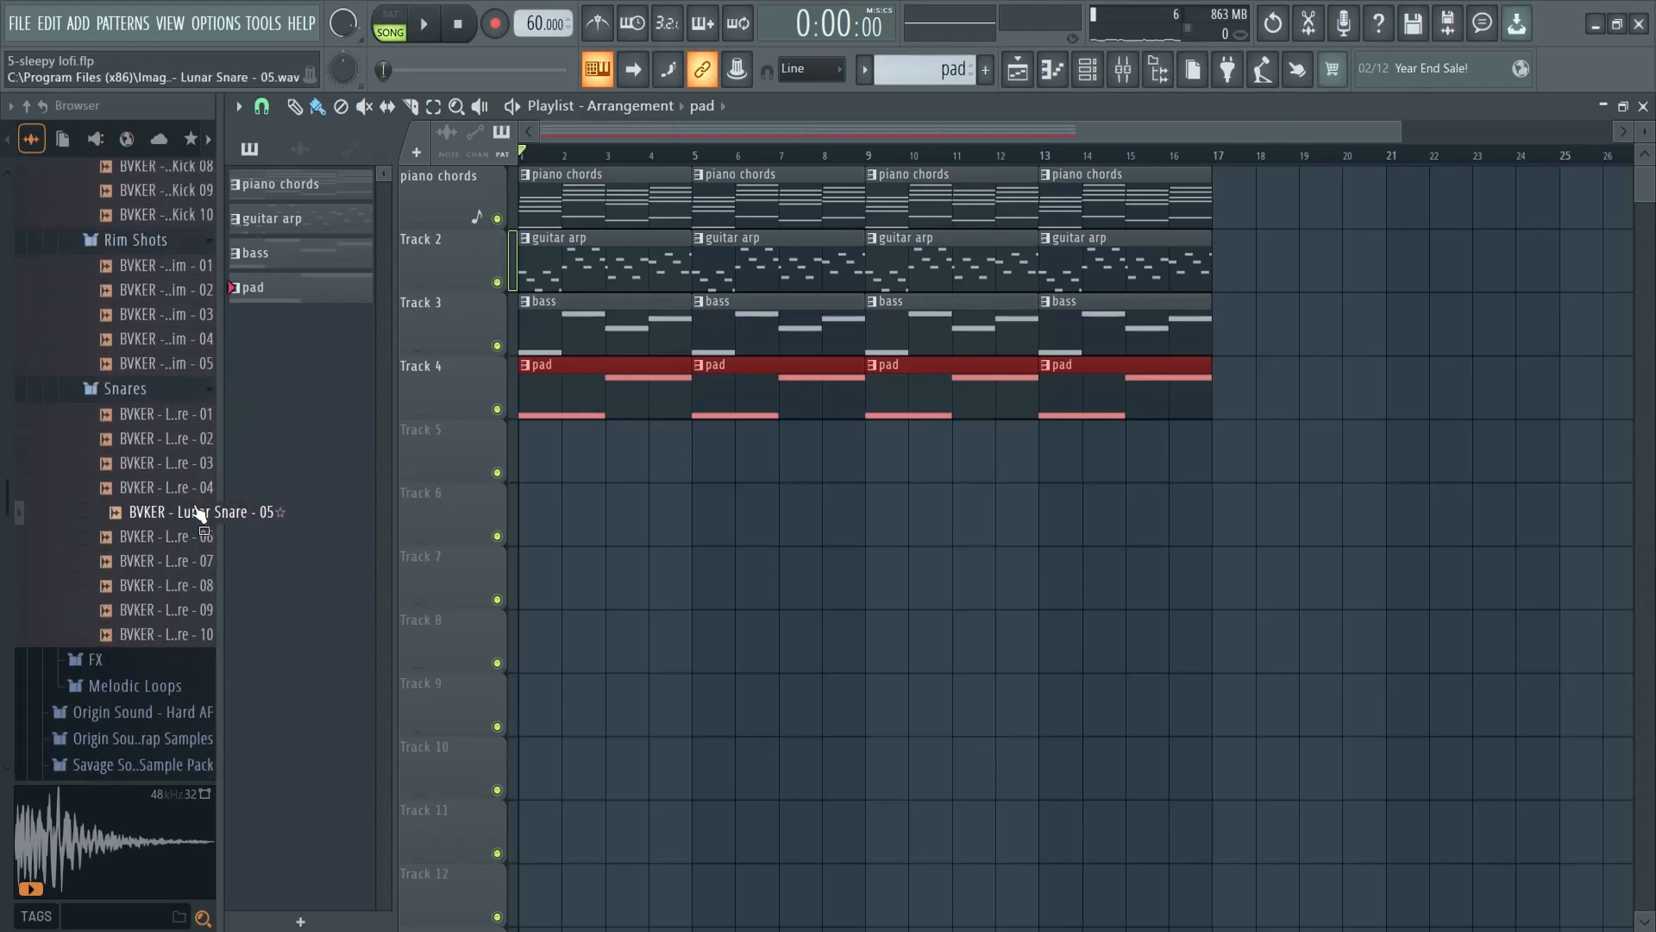
pyautogui.click(154, 444)
pyautogui.click(168, 347)
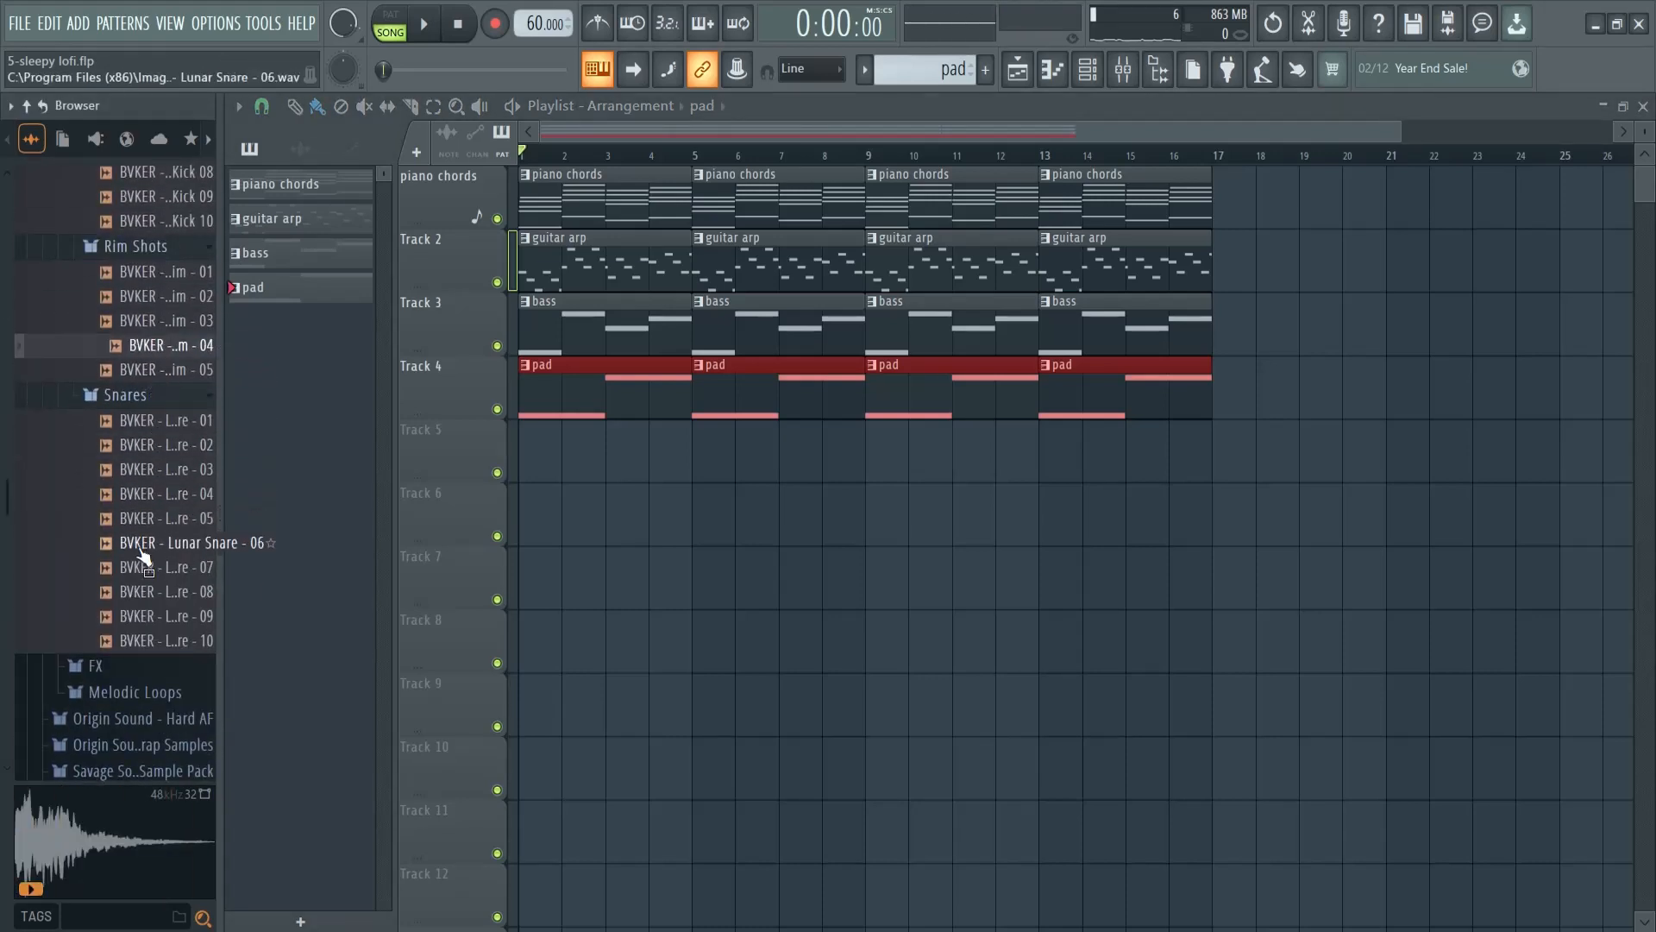
pyautogui.scroll(-3, 142, 552)
pyautogui.click(95, 519)
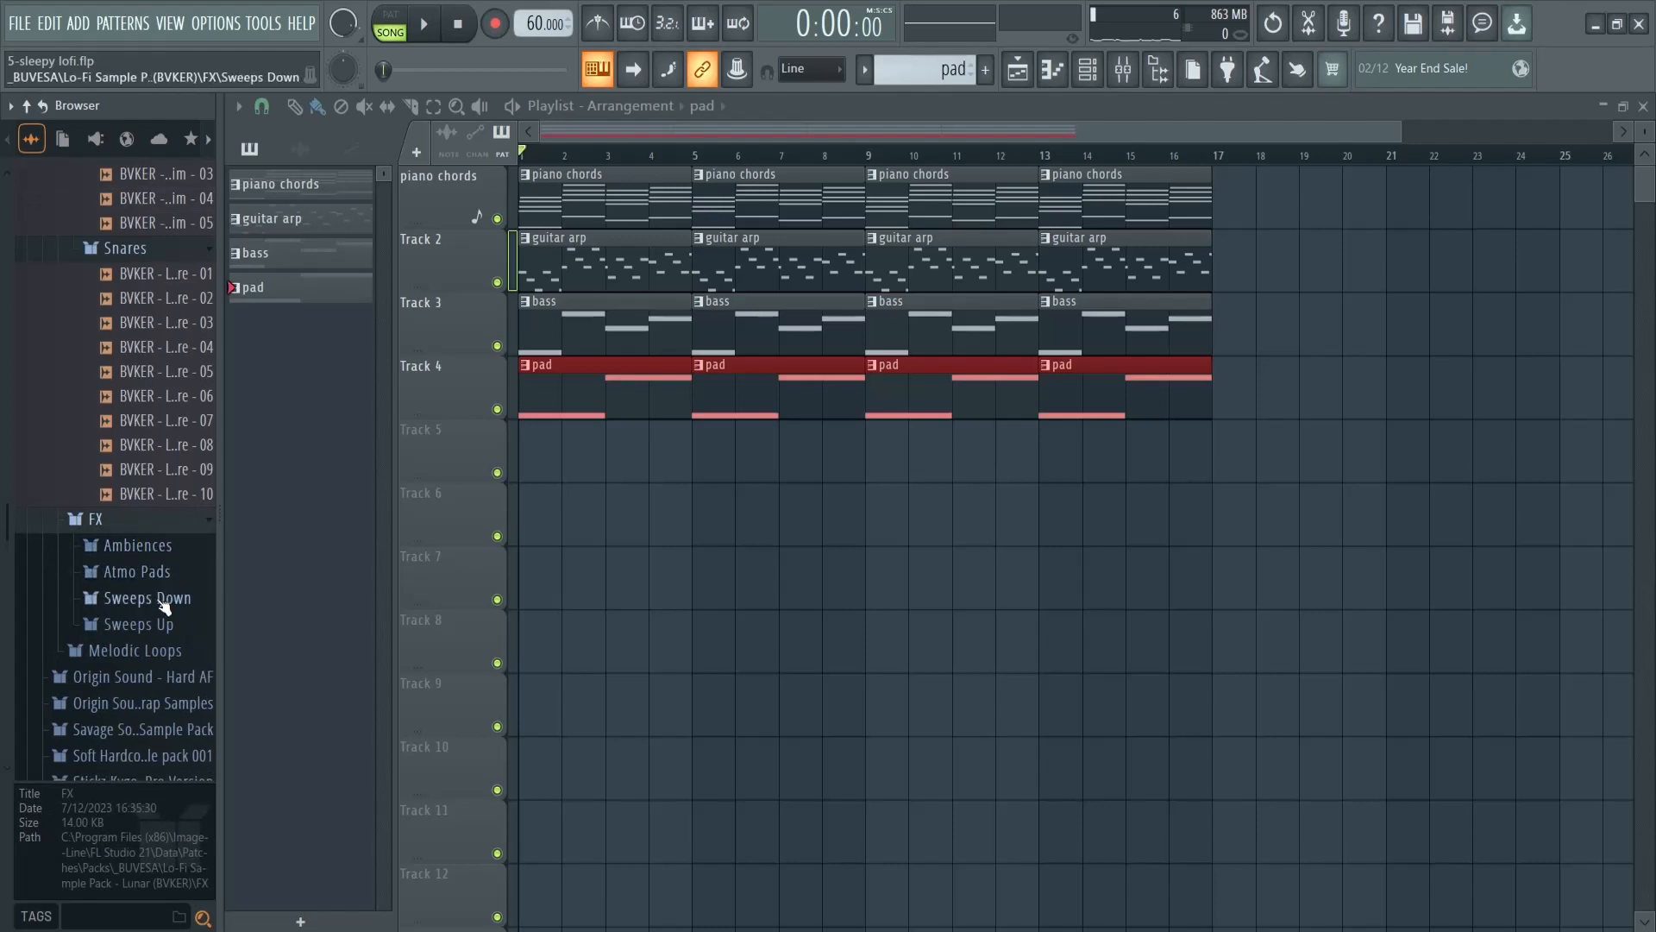
pyautogui.click(134, 545)
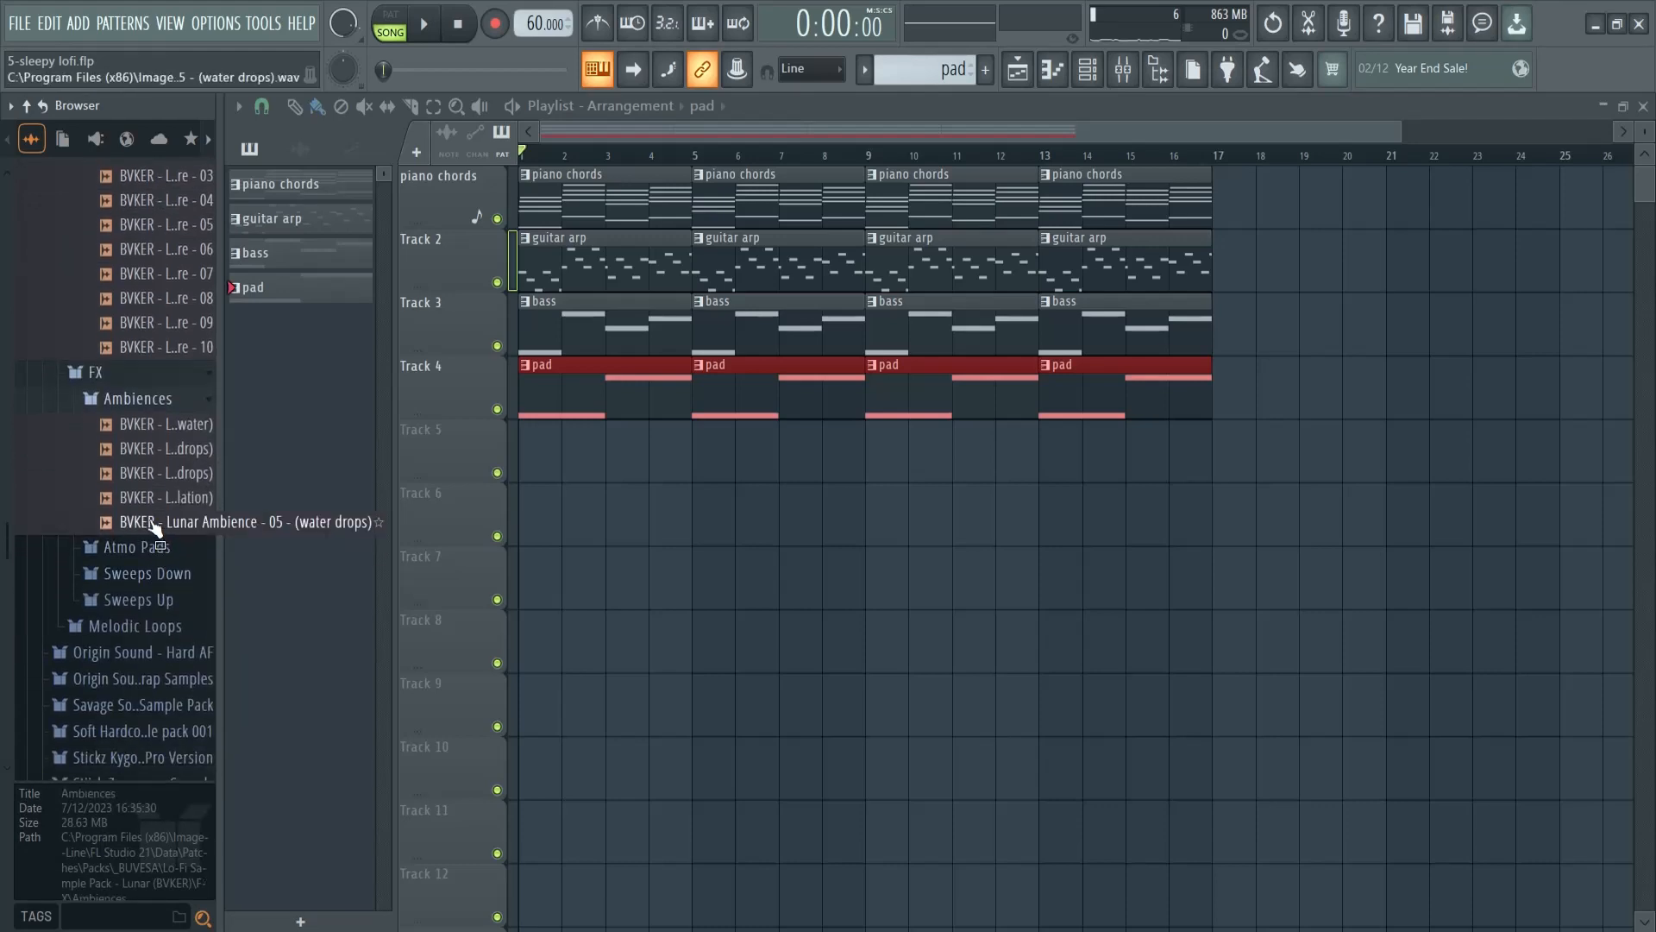
# - Audition Lunar ambience and atmo pad samples, and place Lunar Atmo Pad - 05 - (A) on Track 5 from bar 1
pyautogui.click(156, 525)
pyautogui.moveTo(178, 526); pyautogui.dragTo(632, 473)
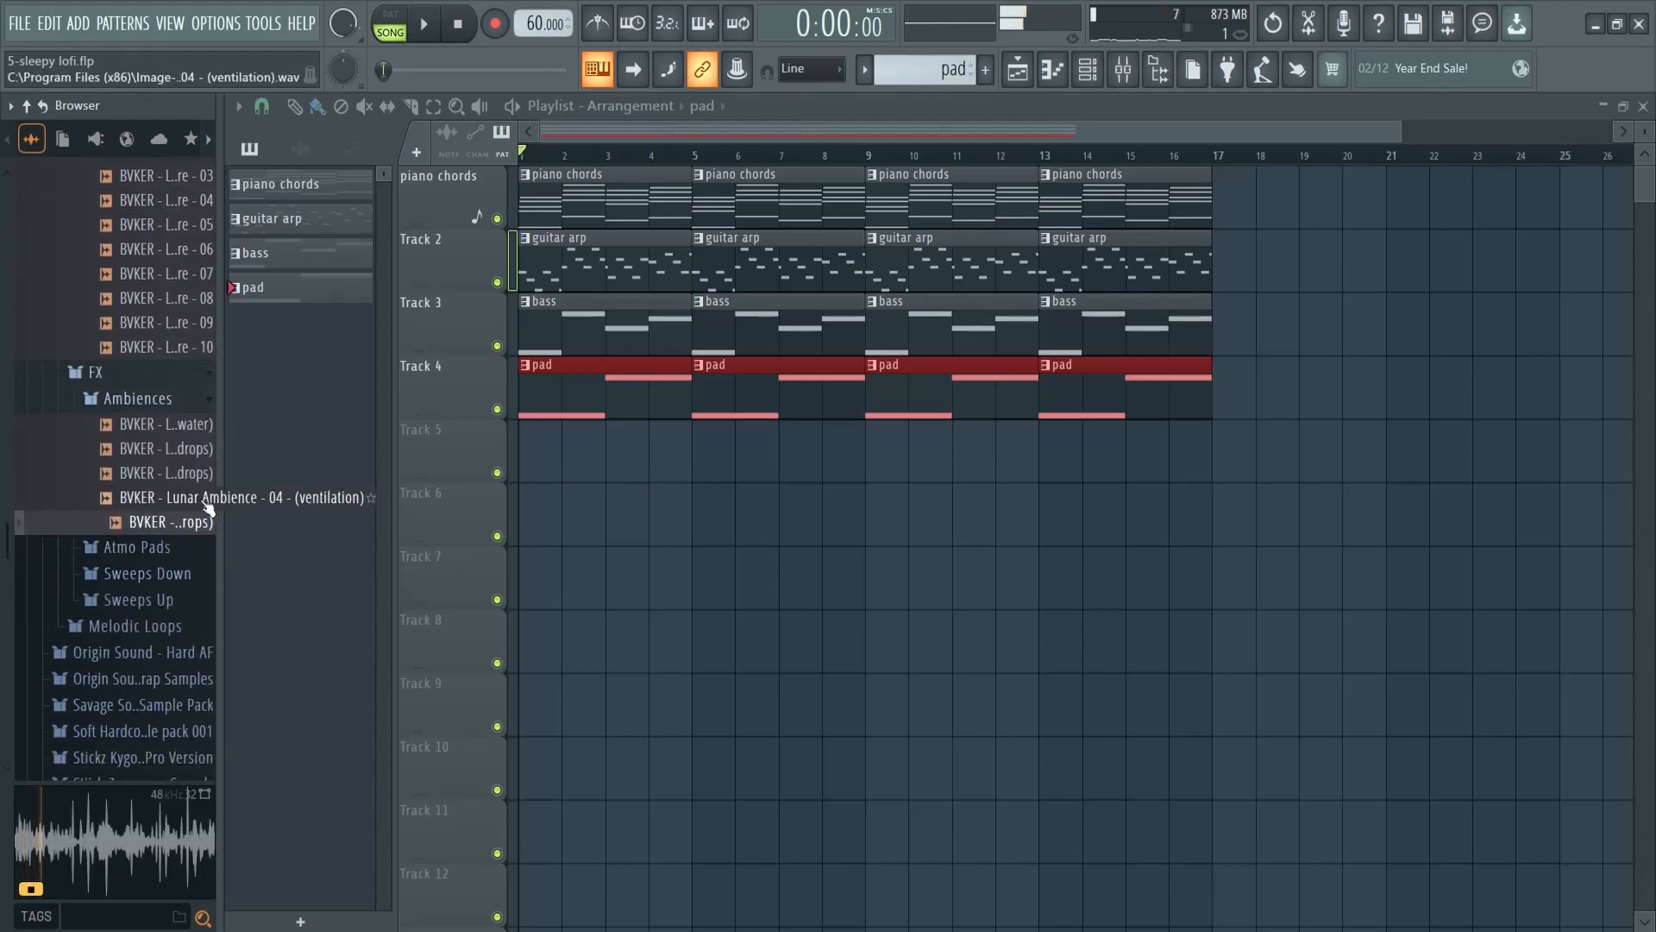
pyautogui.click(129, 546)
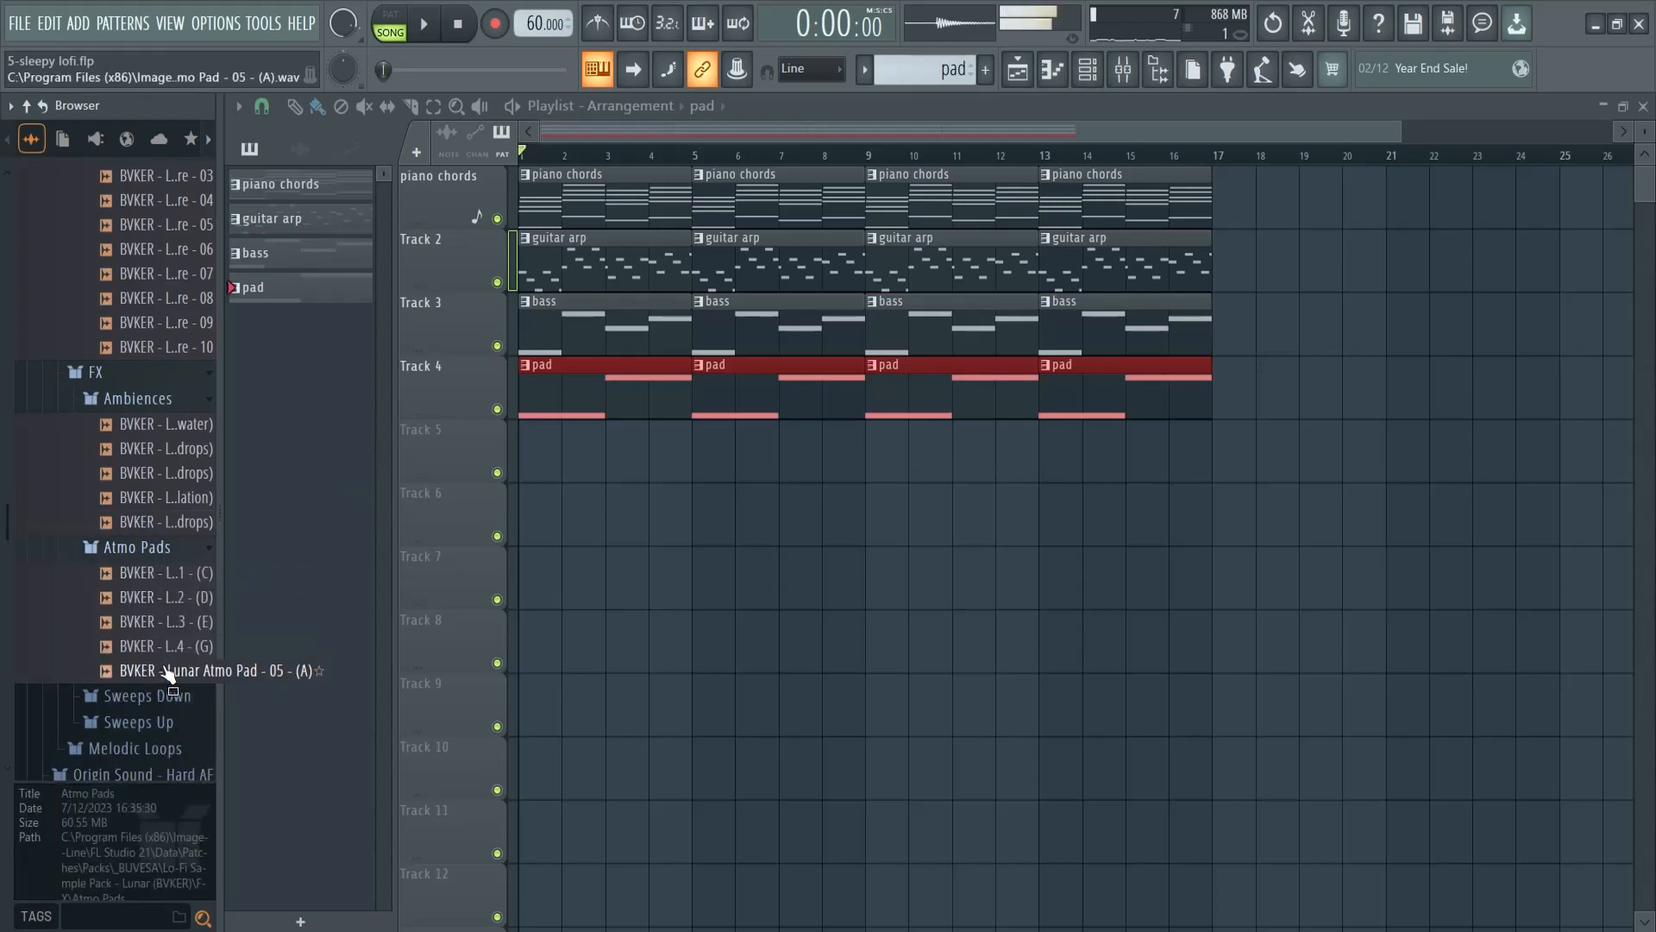
pyautogui.click(151, 597)
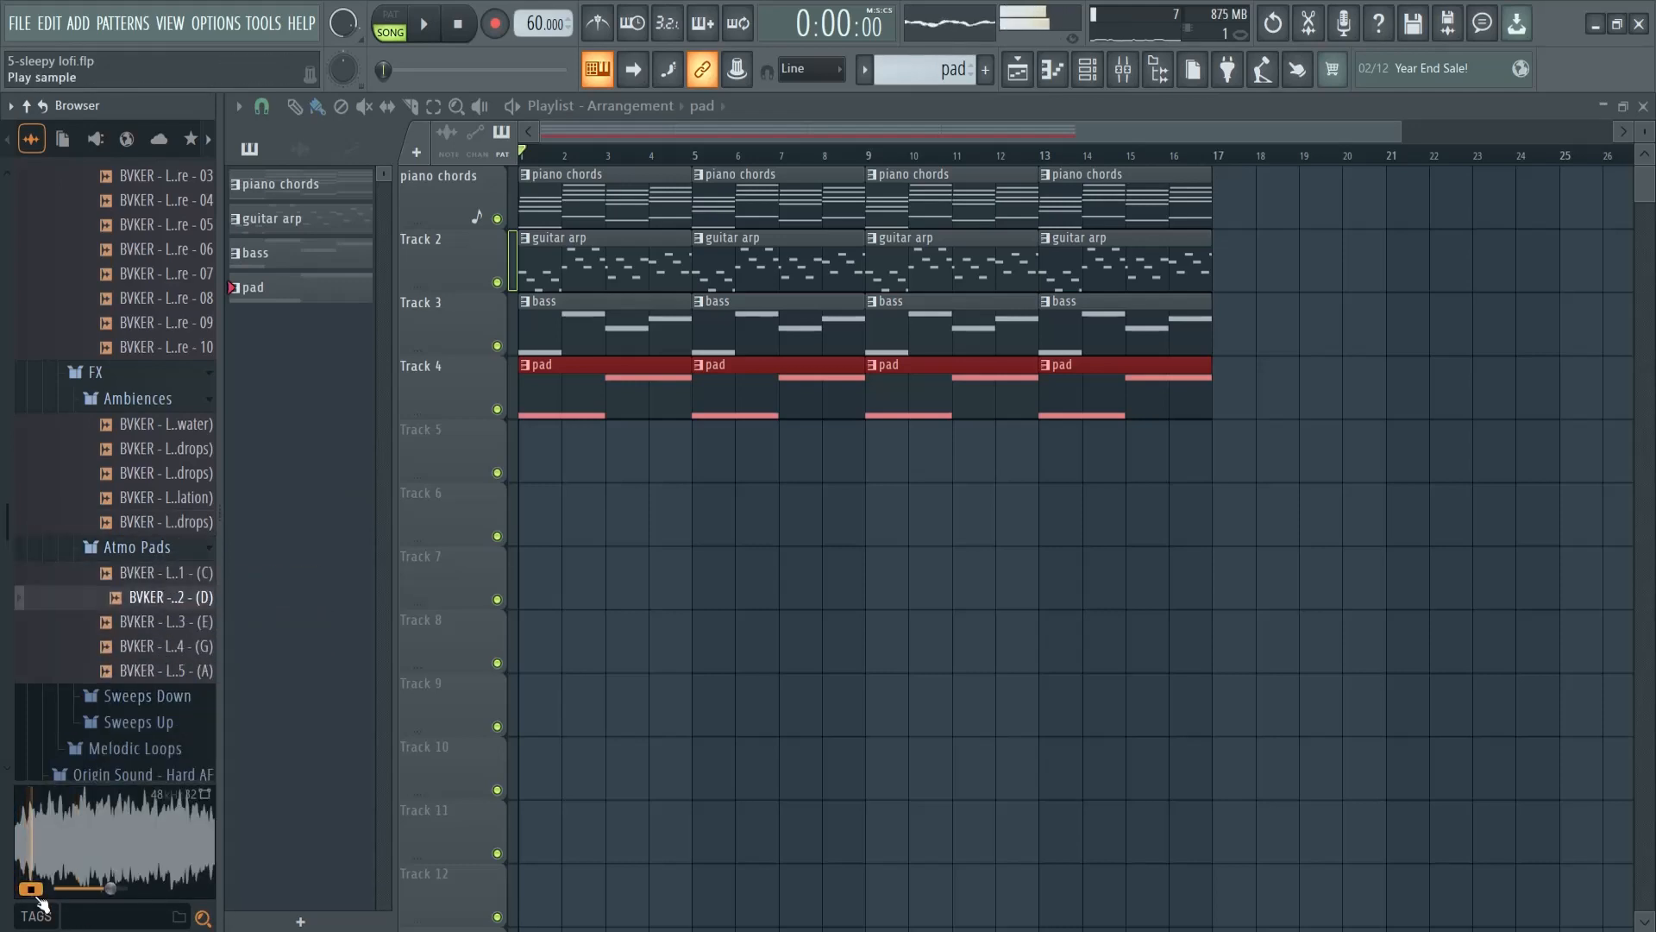
pyautogui.click(158, 675)
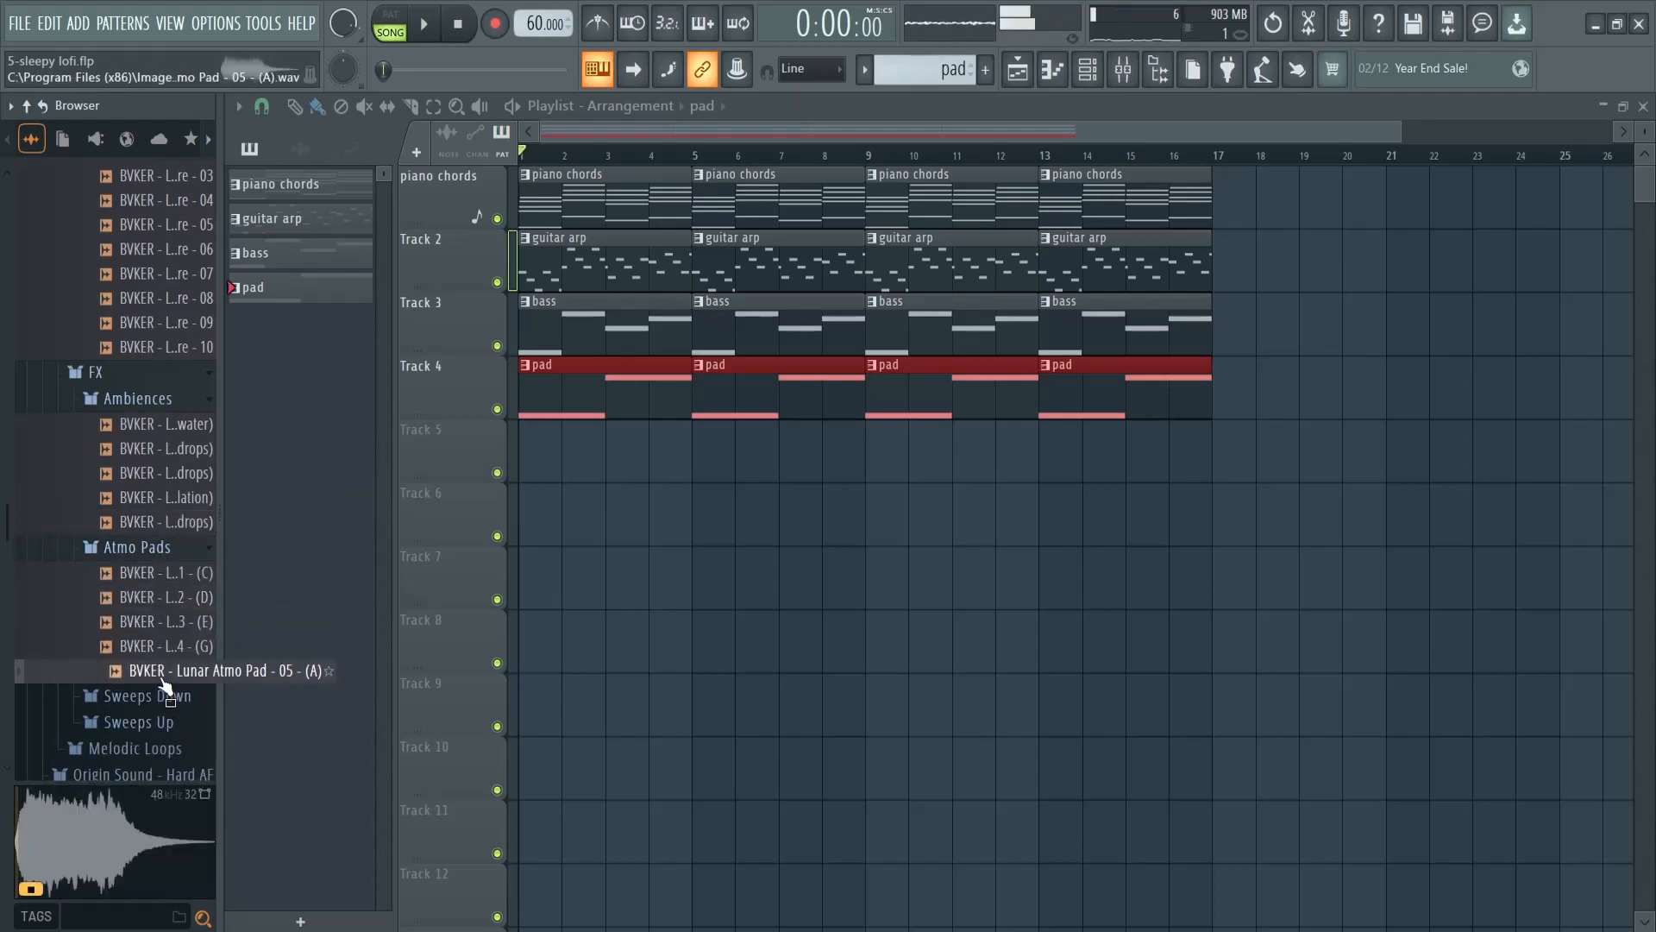
pyautogui.moveTo(164, 686); pyautogui.dragTo(538, 457)
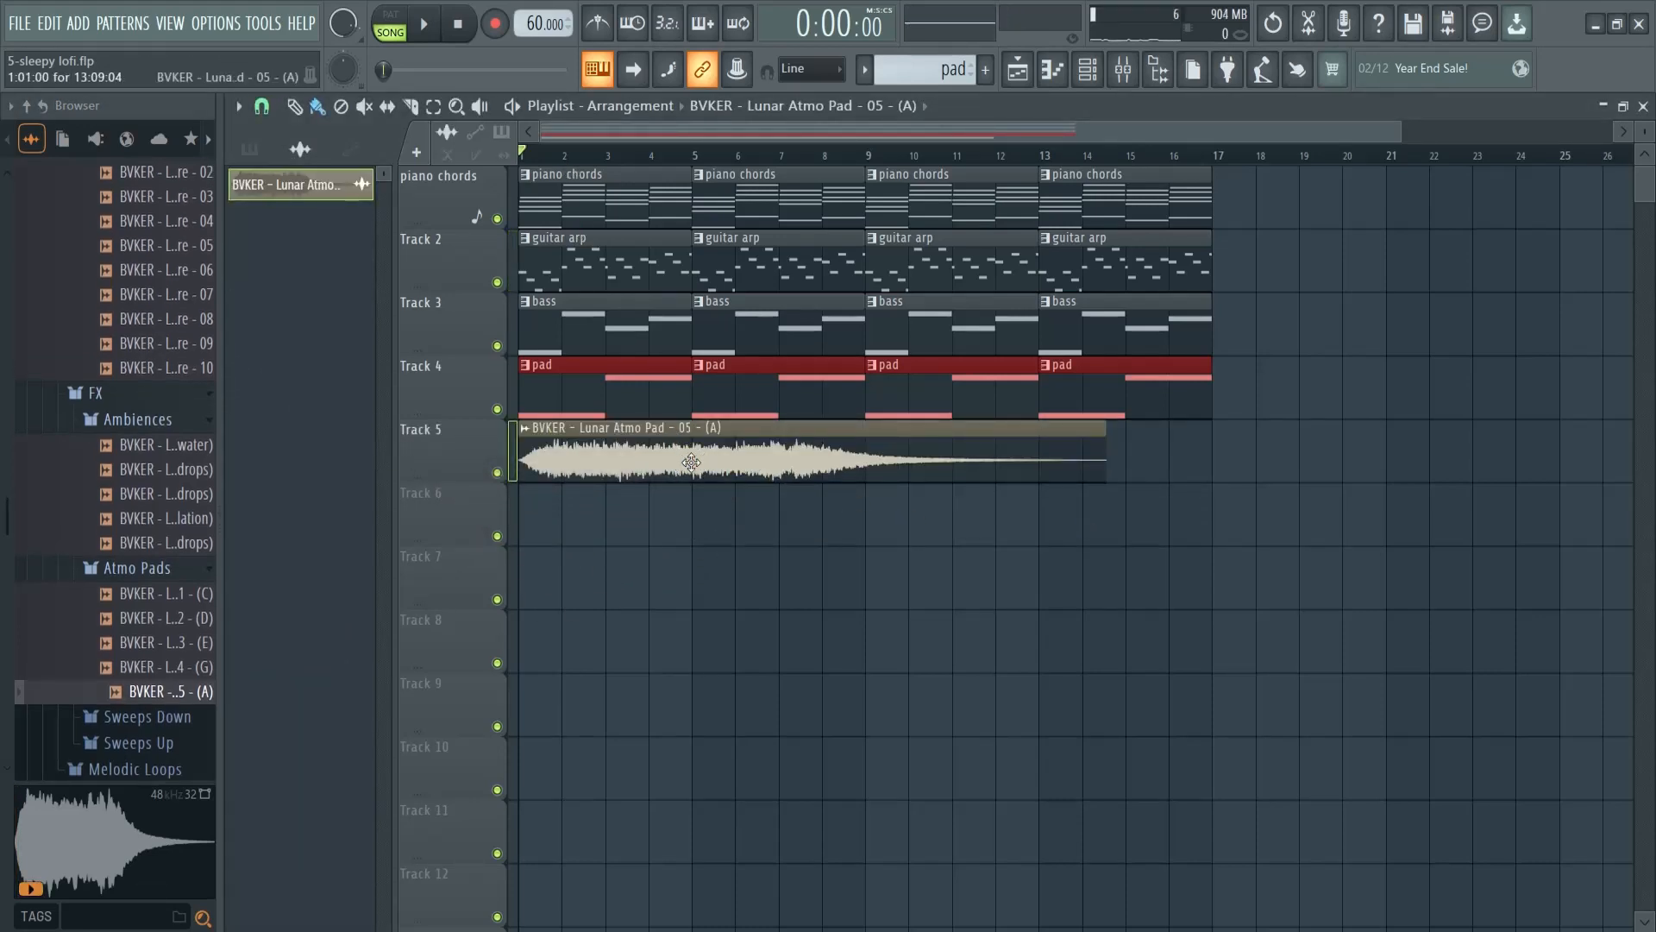
# - Lower the Lunar Atmo Pad channel's volume to about 8% while the arrangement plays, close its settings and stop playback
pyautogui.doubleClick(731, 466)
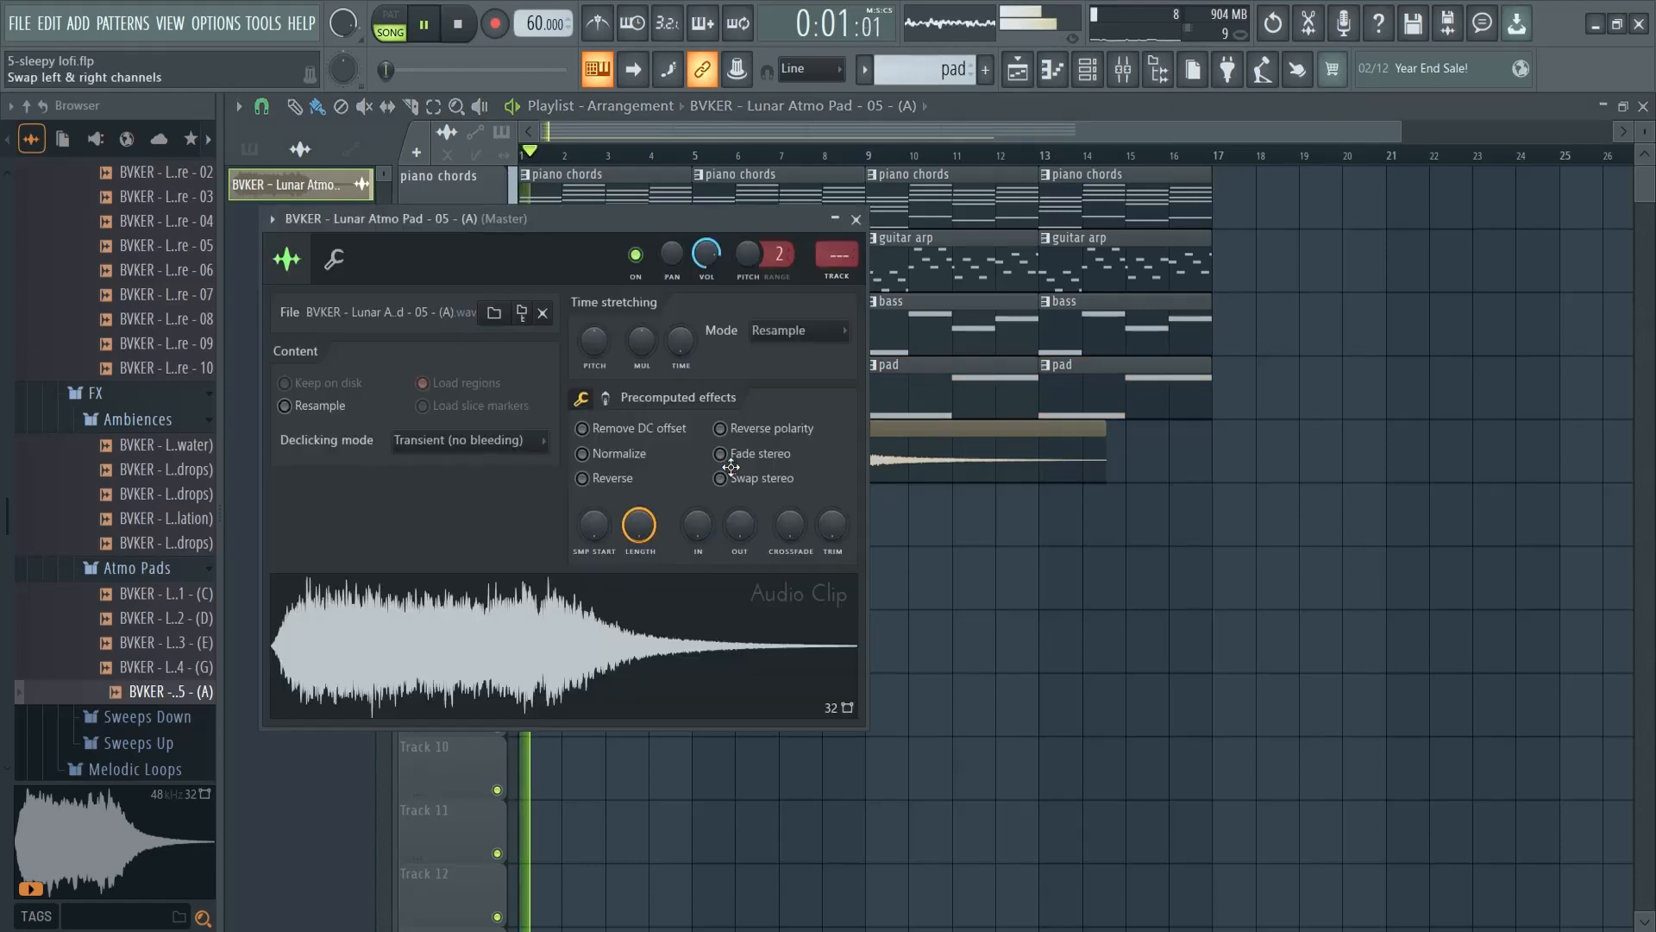
pyautogui.moveTo(721, 224); pyautogui.dragTo(898, 345)
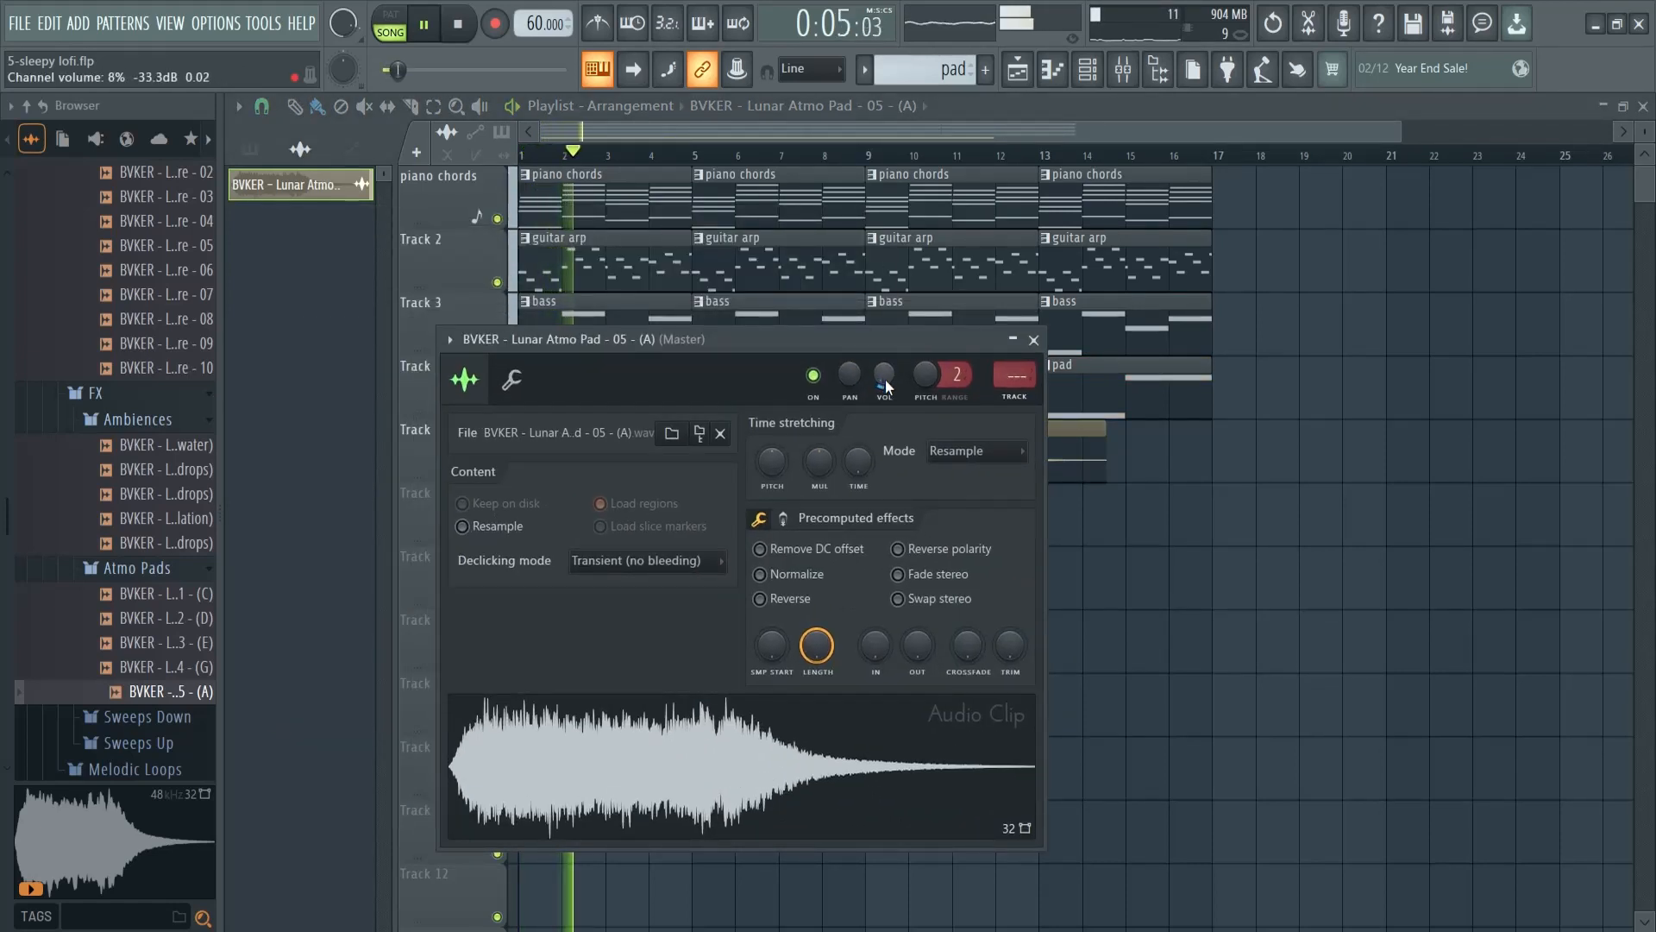
pyautogui.click(1035, 341)
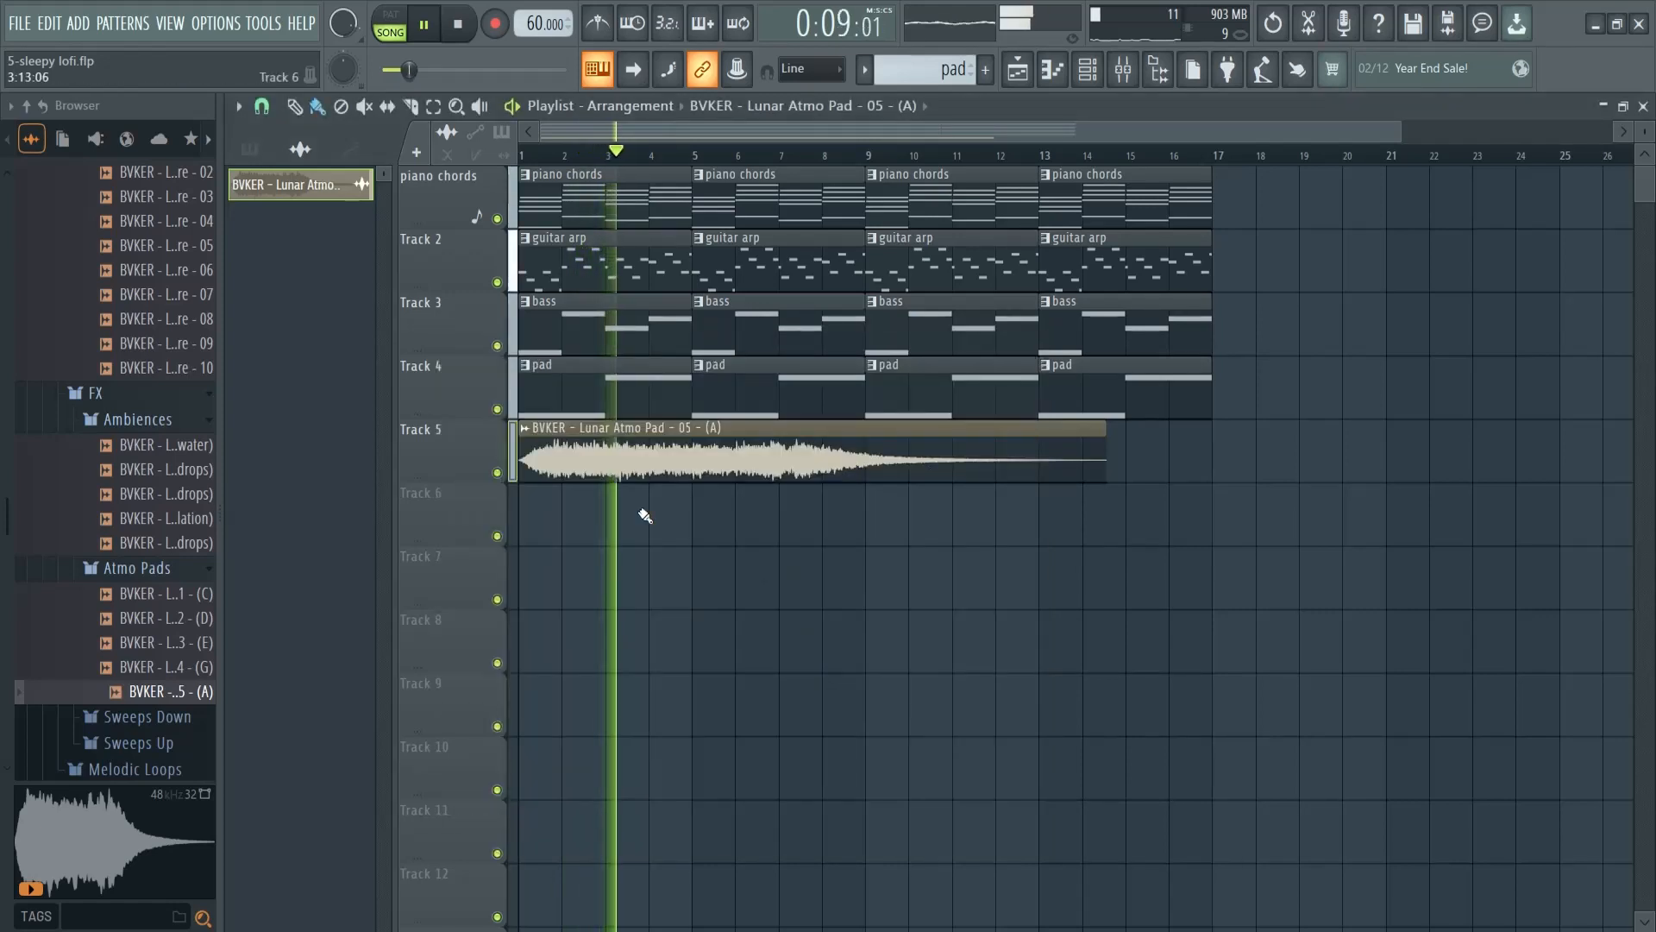
pyautogui.press('space')
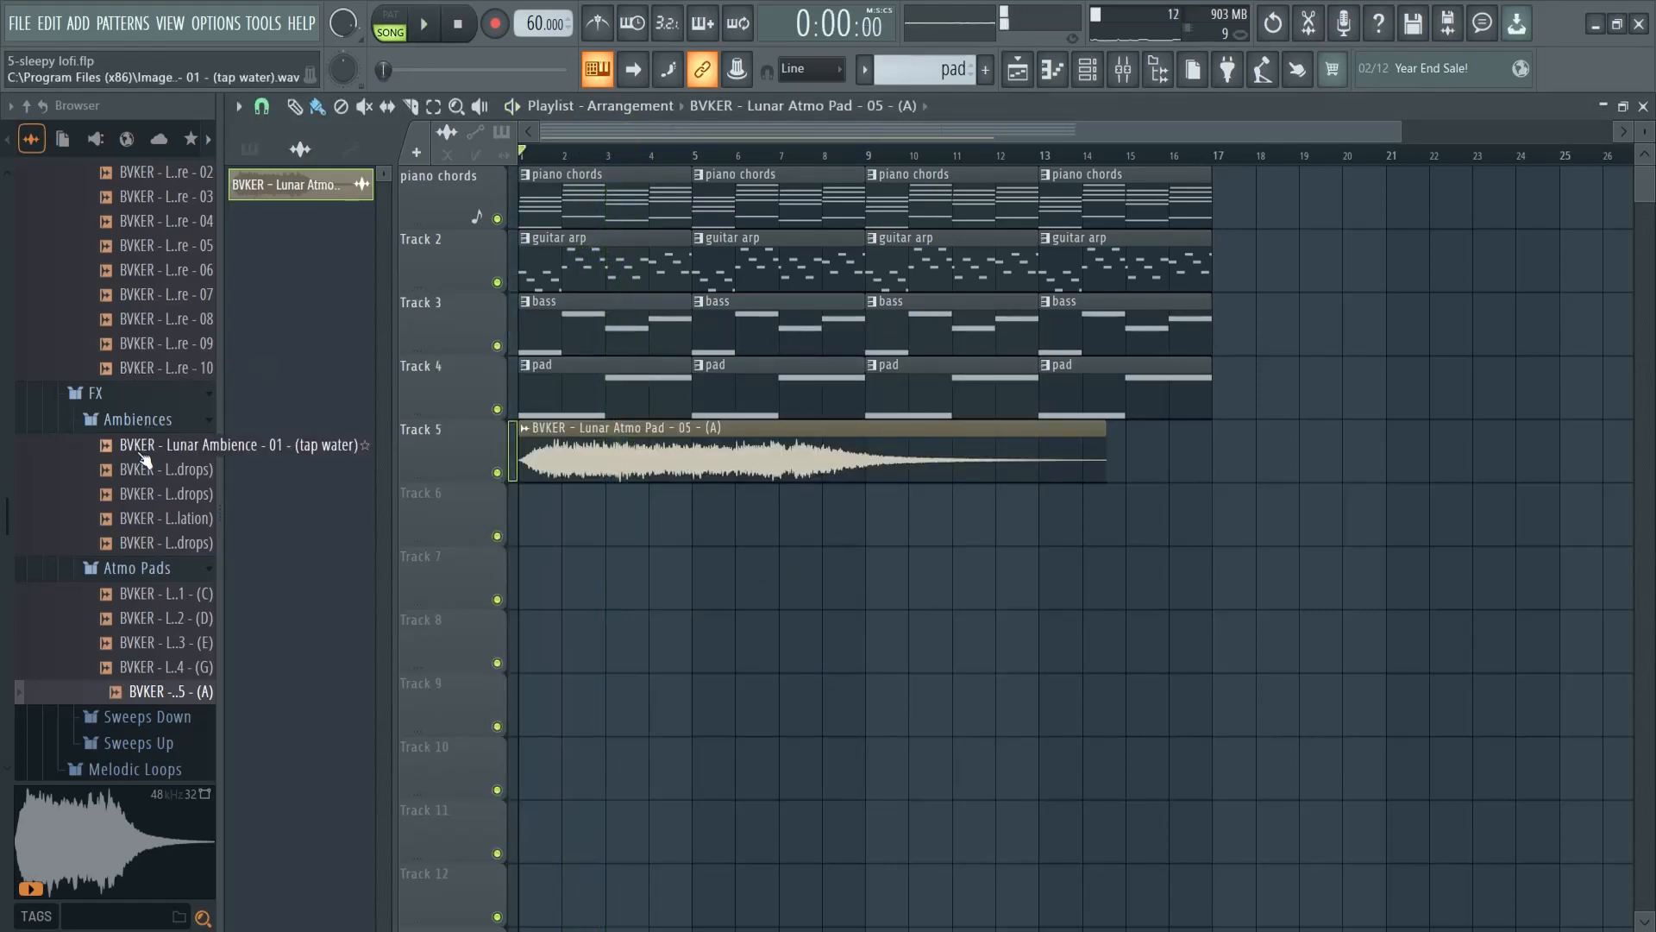
# - Audition the Lunar kick samples 01 to 10 and return to Lunar Kick 04
pyautogui.scroll(6, 151, 453)
pyautogui.click(152, 464)
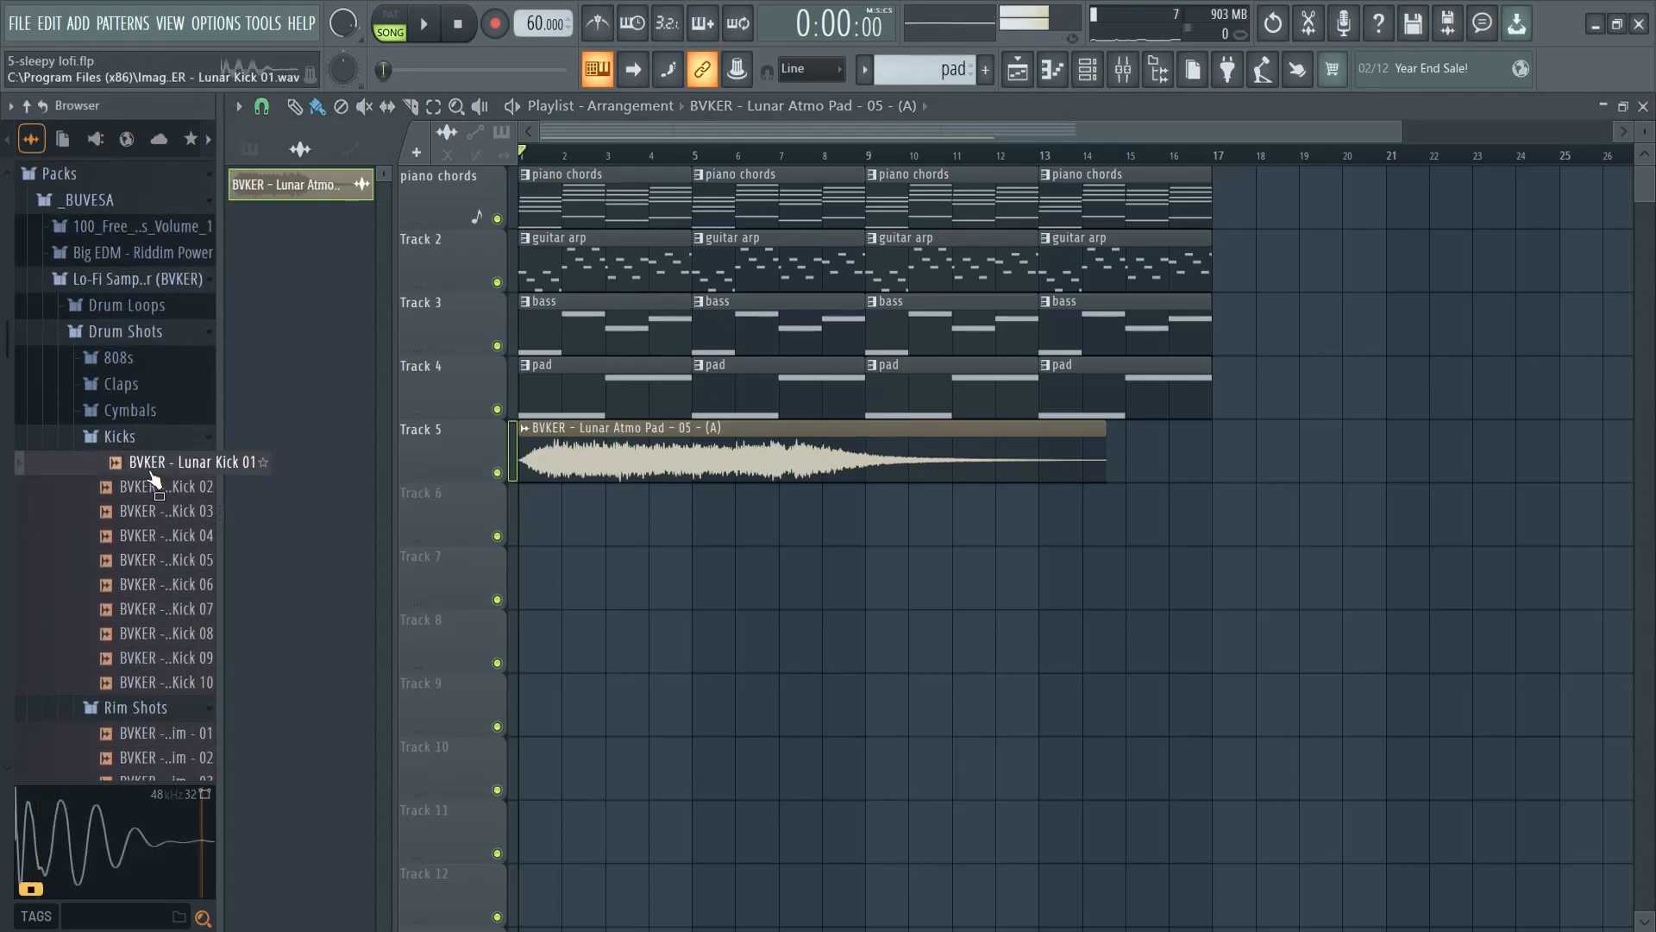
pyautogui.click(160, 486)
pyautogui.click(164, 510)
pyautogui.click(171, 536)
pyautogui.click(175, 561)
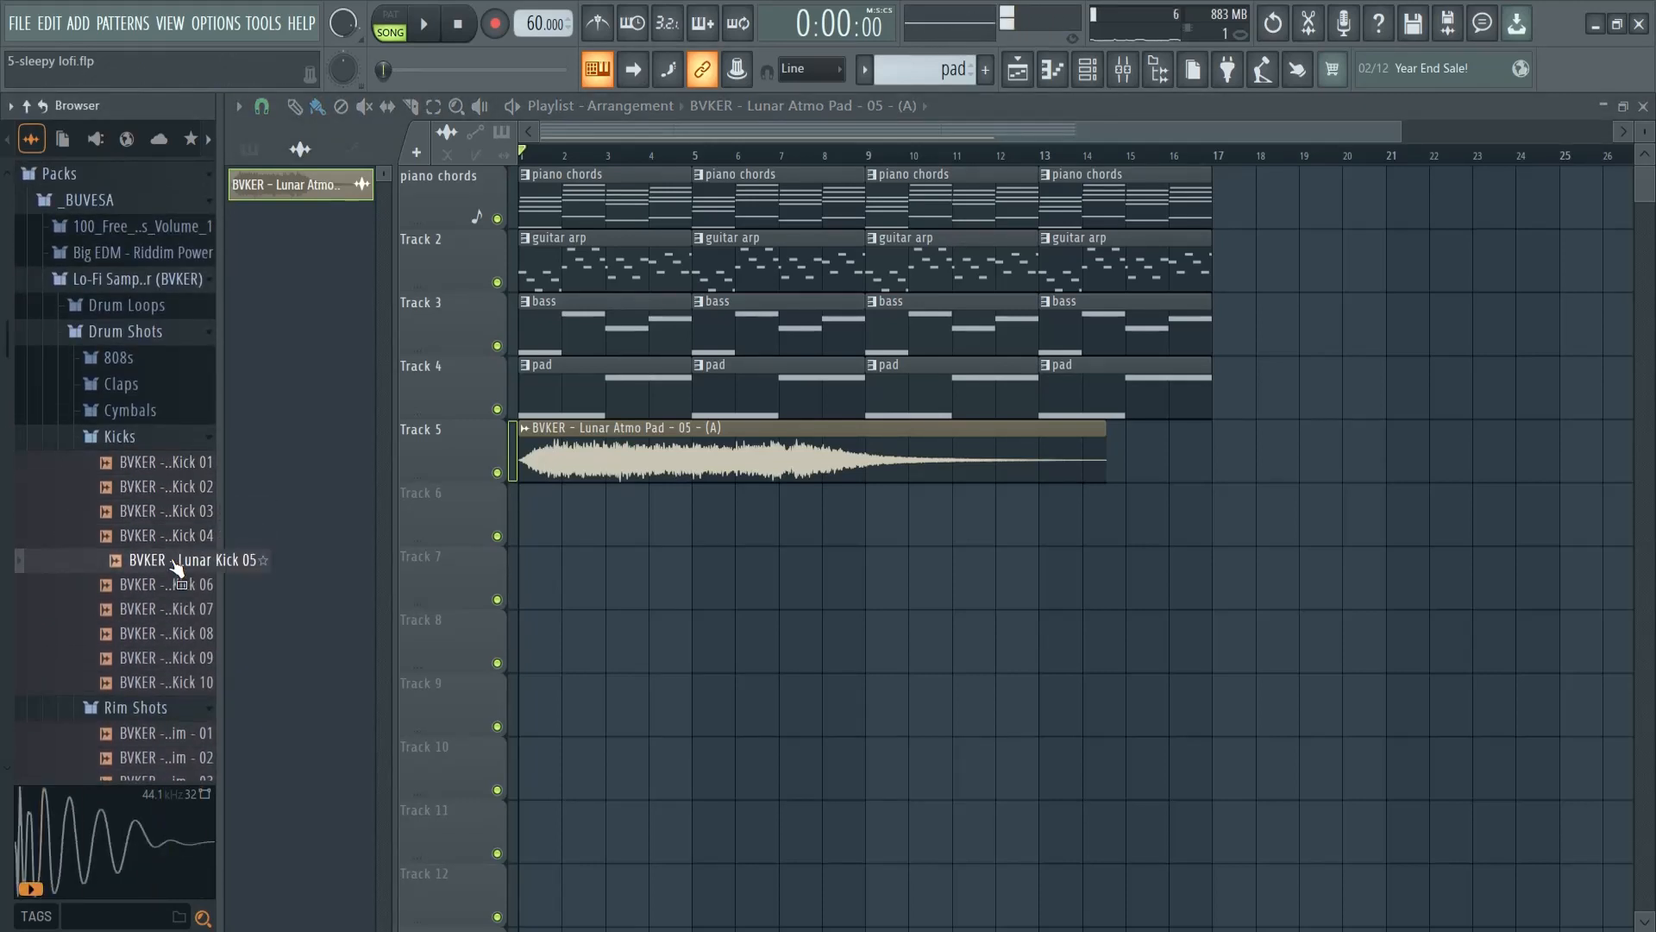
pyautogui.click(178, 585)
pyautogui.click(181, 609)
pyautogui.click(184, 634)
pyautogui.click(185, 659)
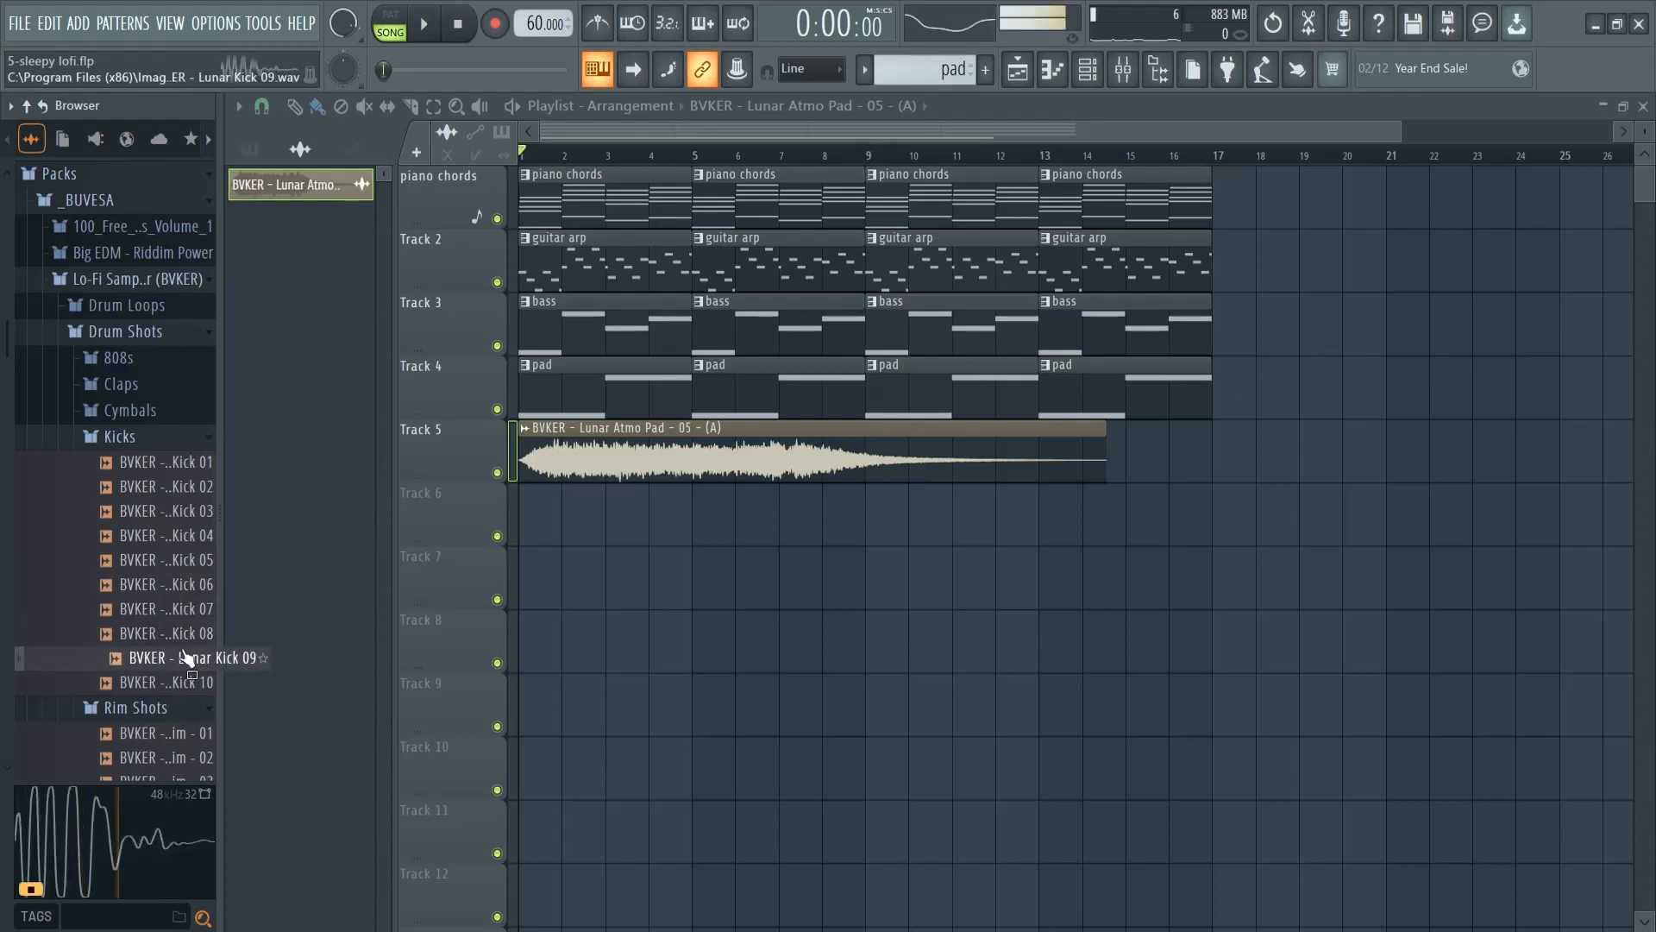
pyautogui.click(191, 683)
pyautogui.click(164, 561)
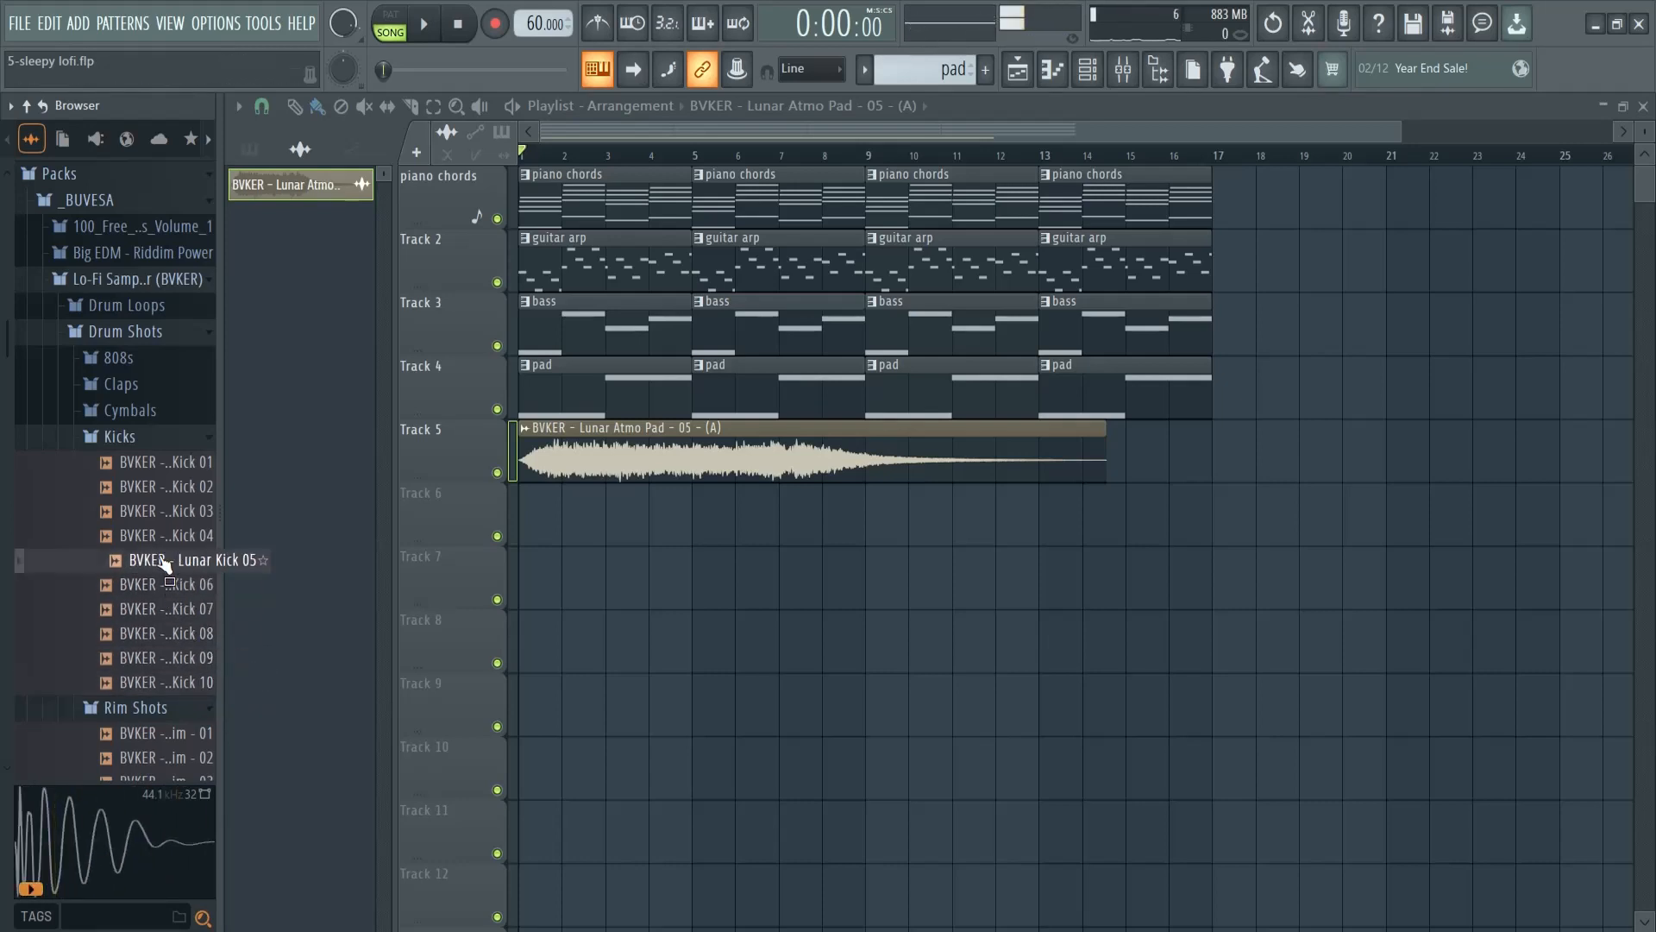
pyautogui.click(164, 542)
pyautogui.click(171, 515)
pyautogui.click(172, 540)
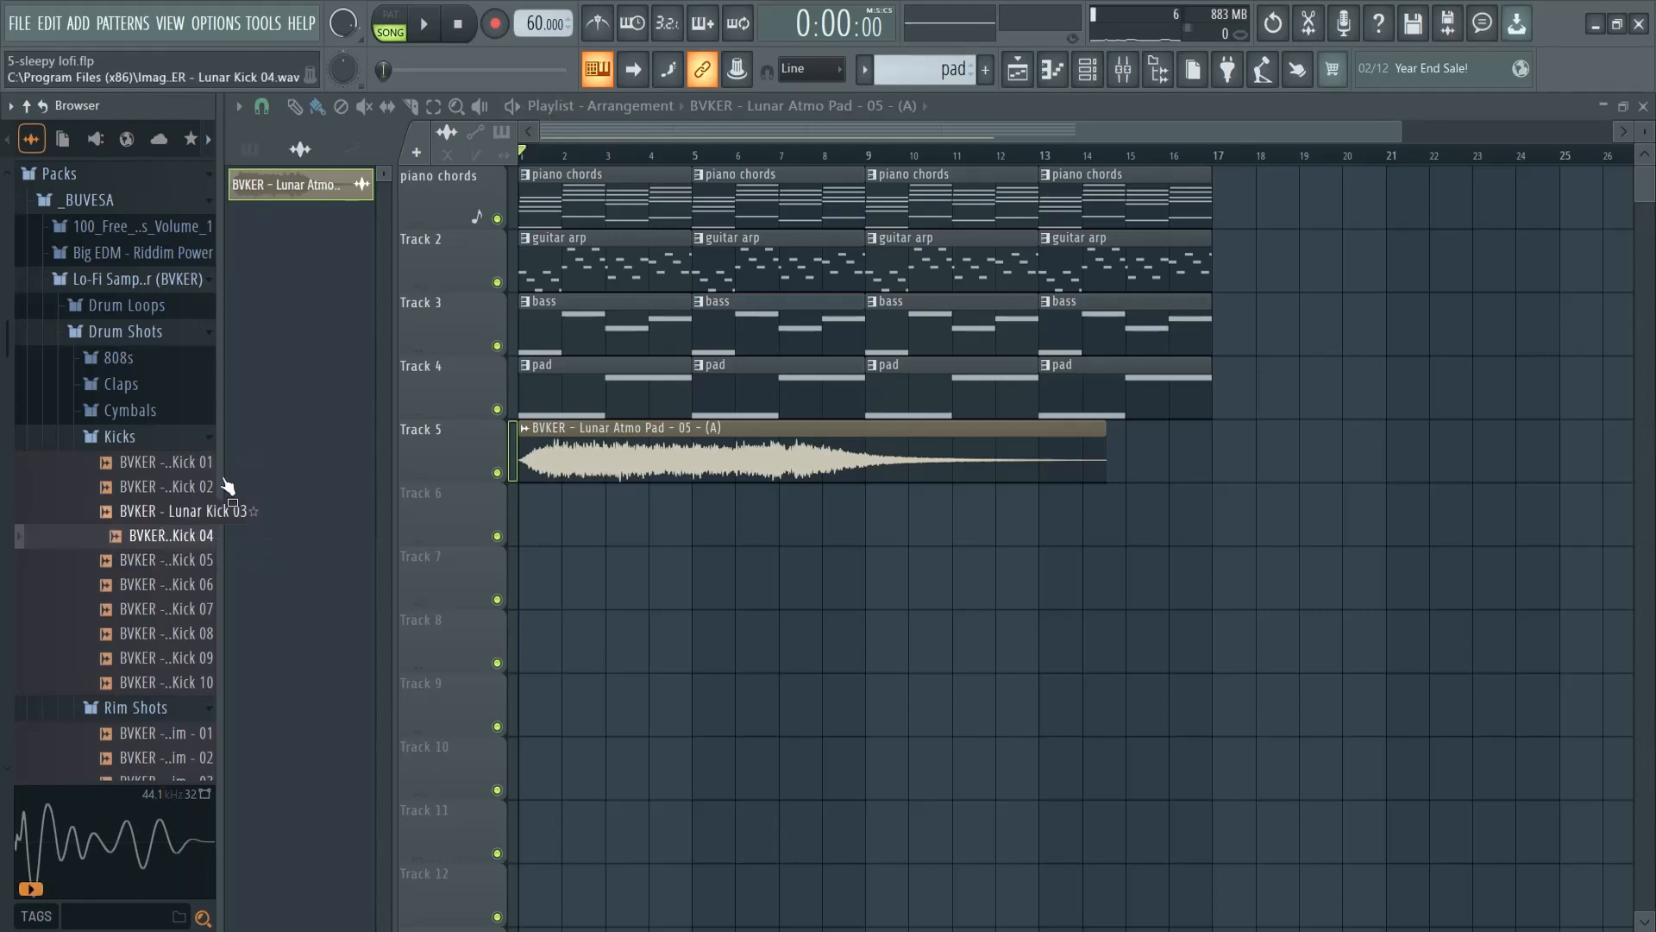
# - Set the playlist's snap to Beat
pyautogui.click(263, 108)
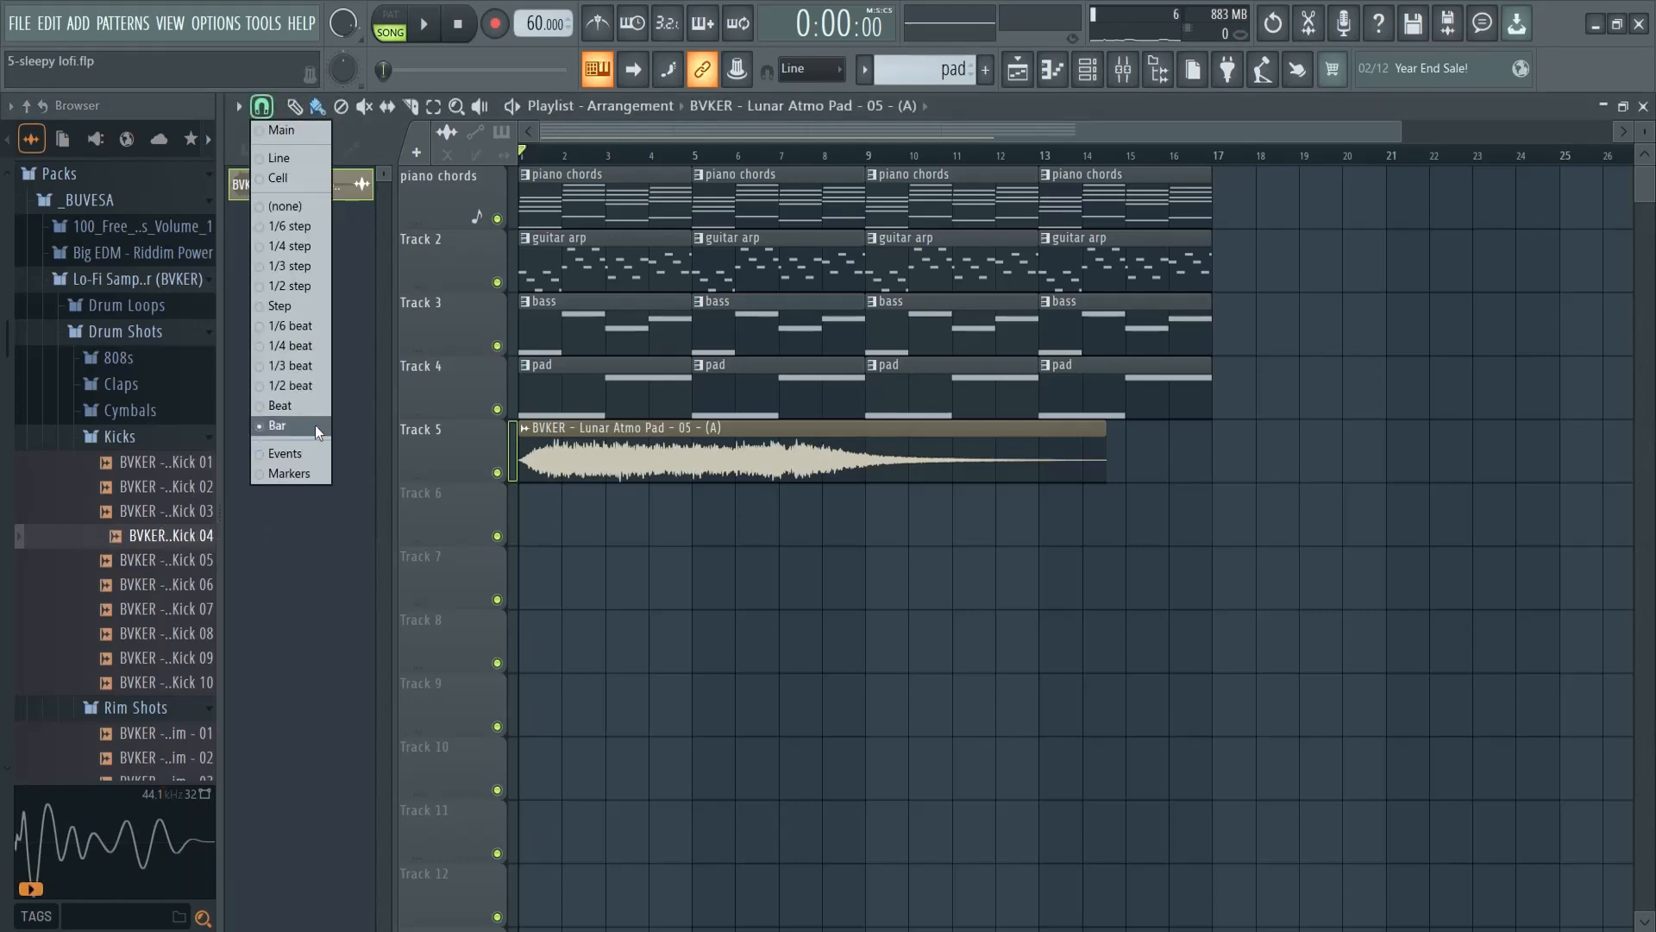
pyautogui.click(295, 412)
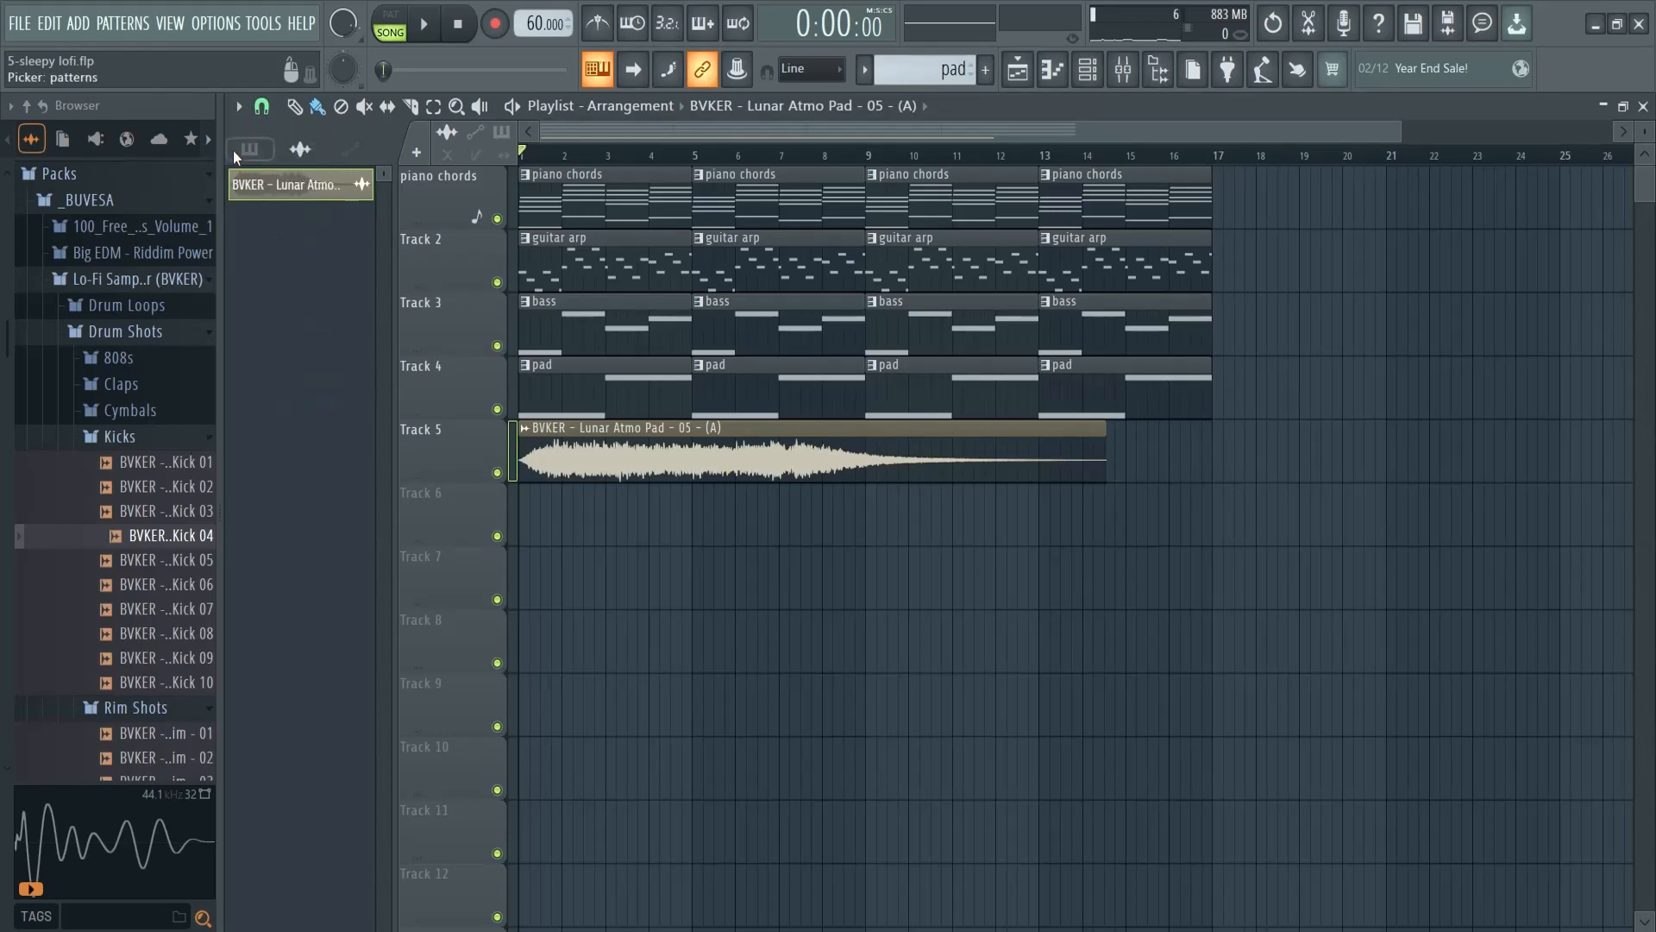
pyautogui.click(263, 109)
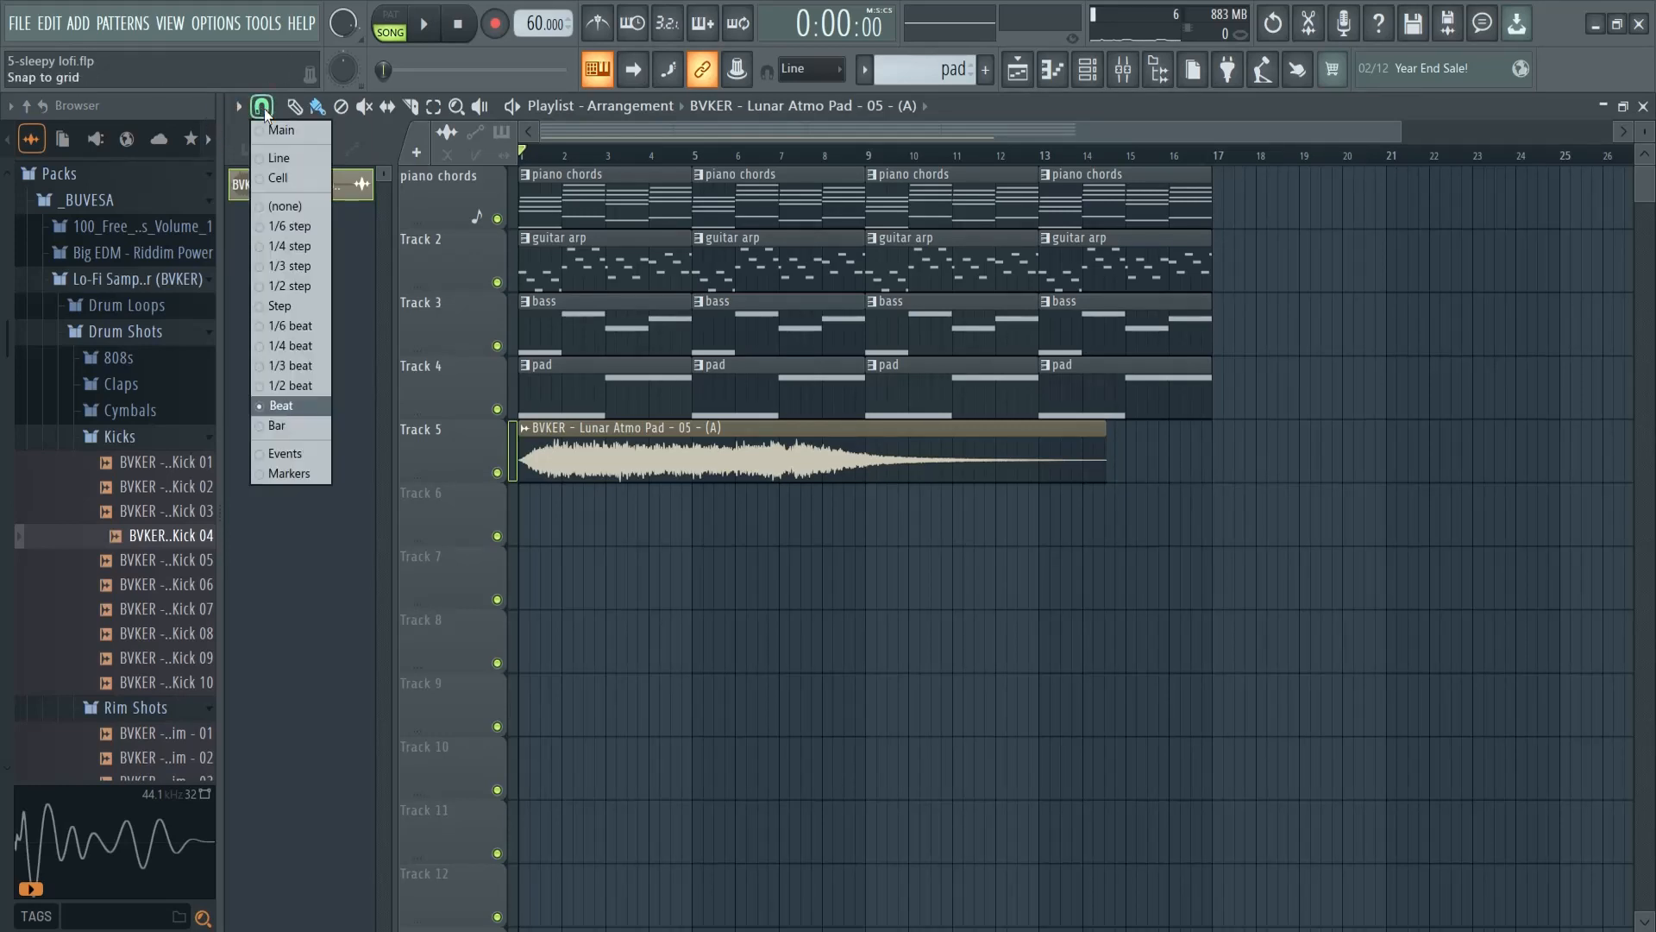
pyautogui.click(287, 407)
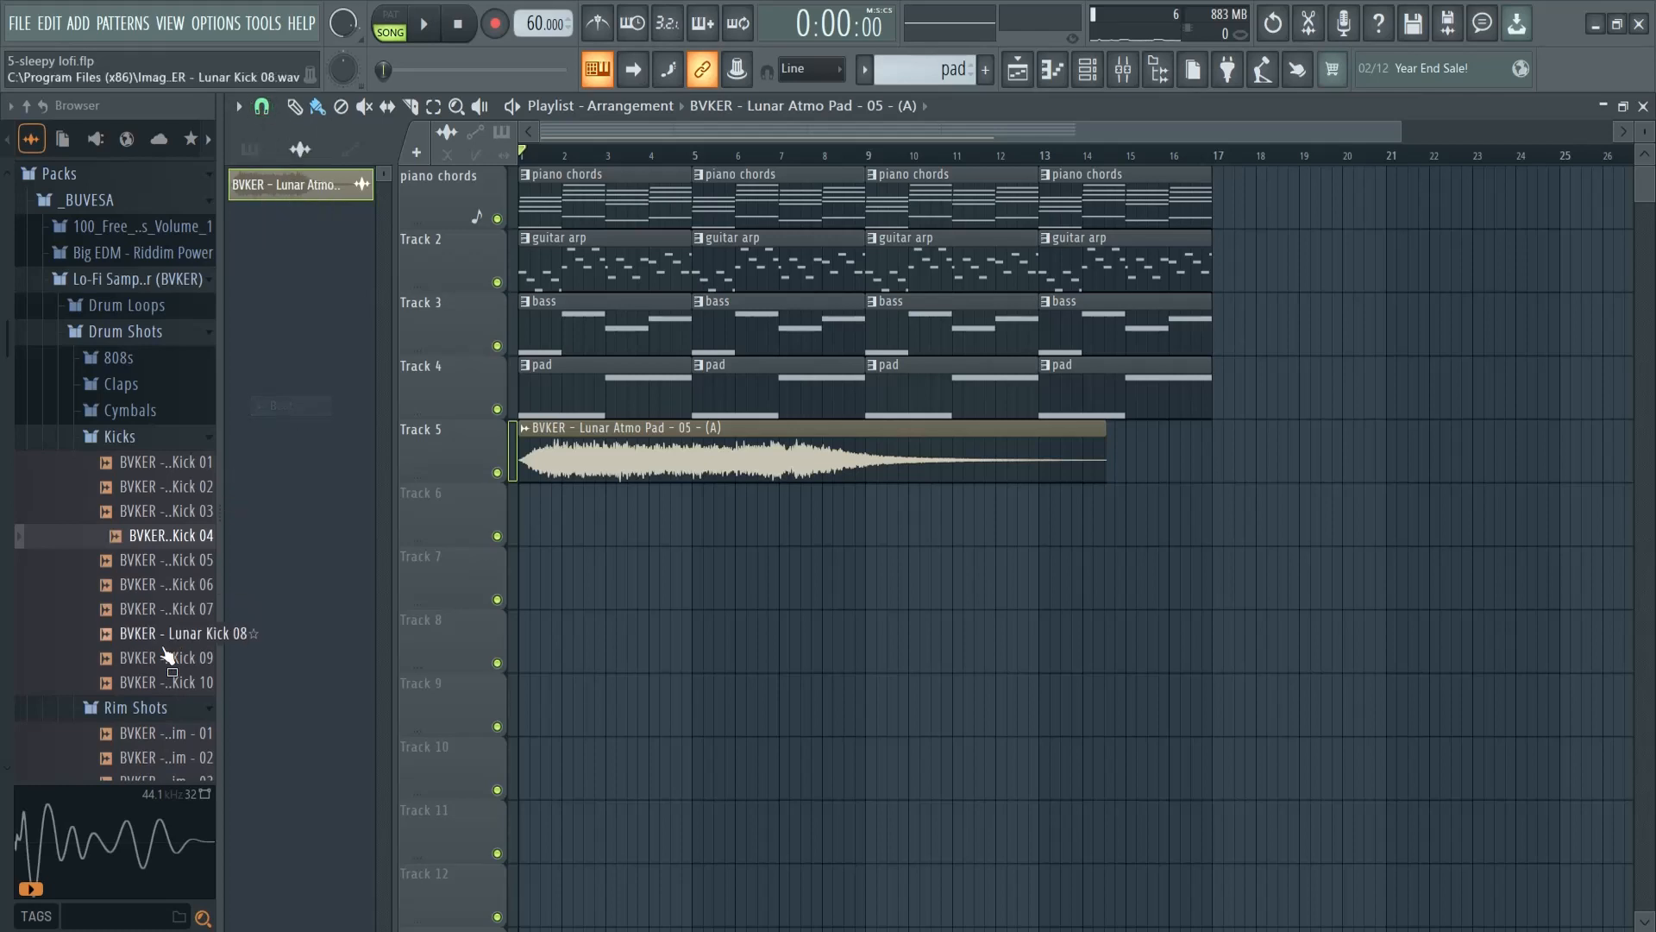
# - Remove the stray atmo pad clip from Track 6 and place Lunar Kick 04 there at bar 1
pyautogui.click(520, 520)
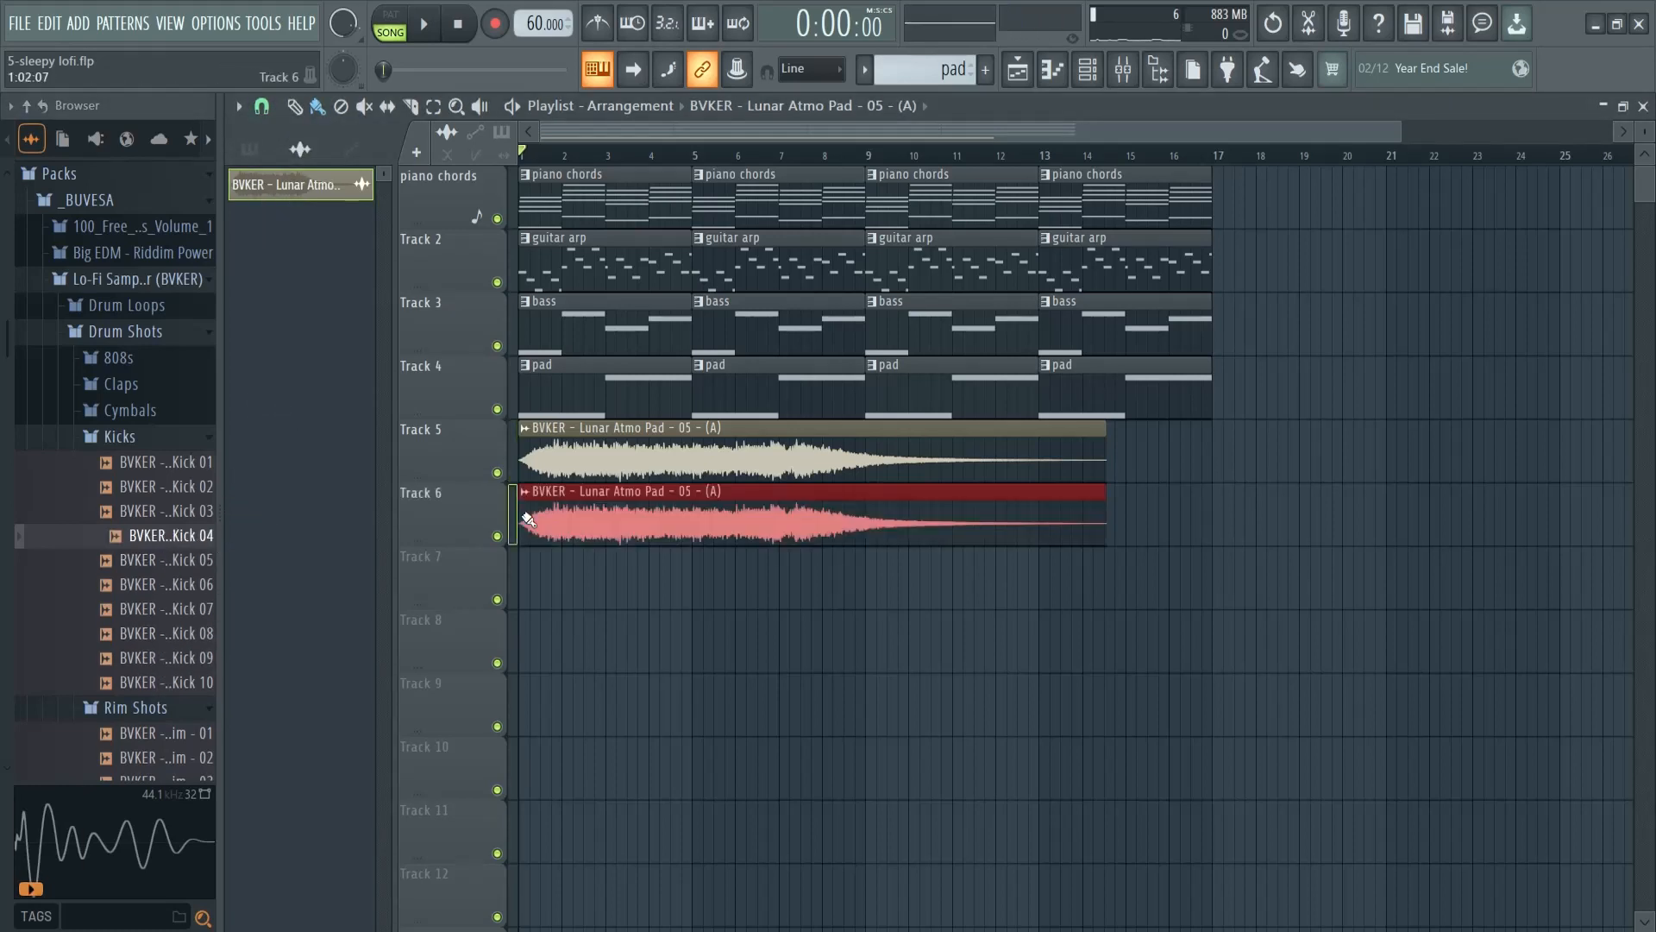
pyautogui.rightClick(528, 518)
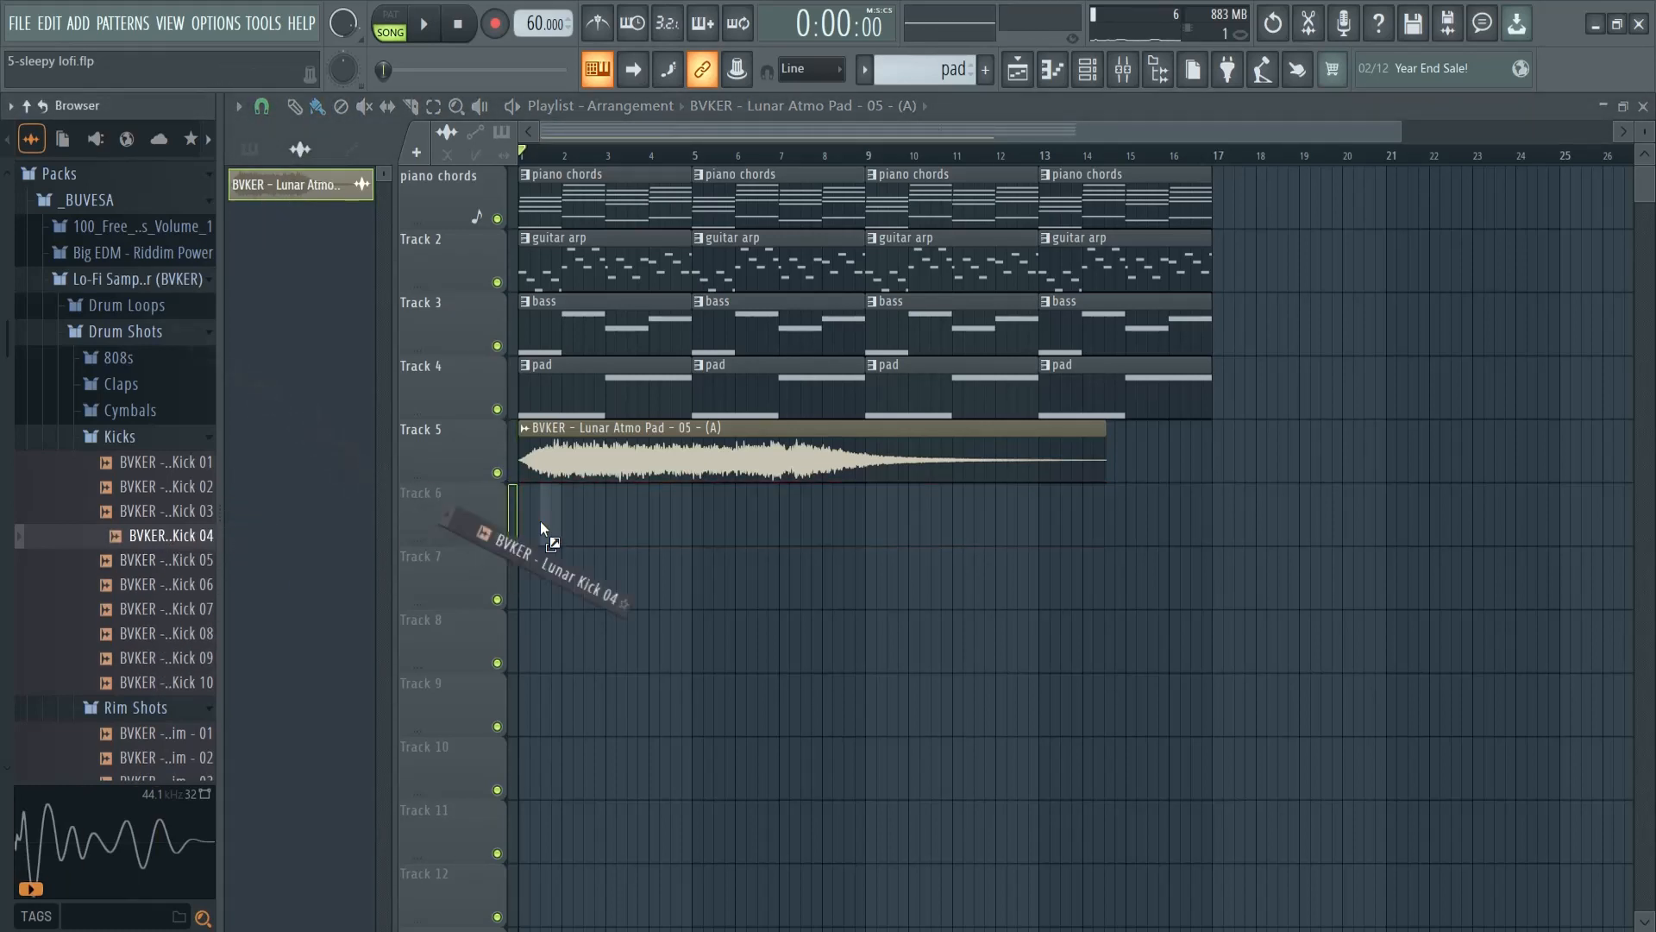
pyautogui.moveTo(523, 527); pyautogui.dragTo(533, 523)
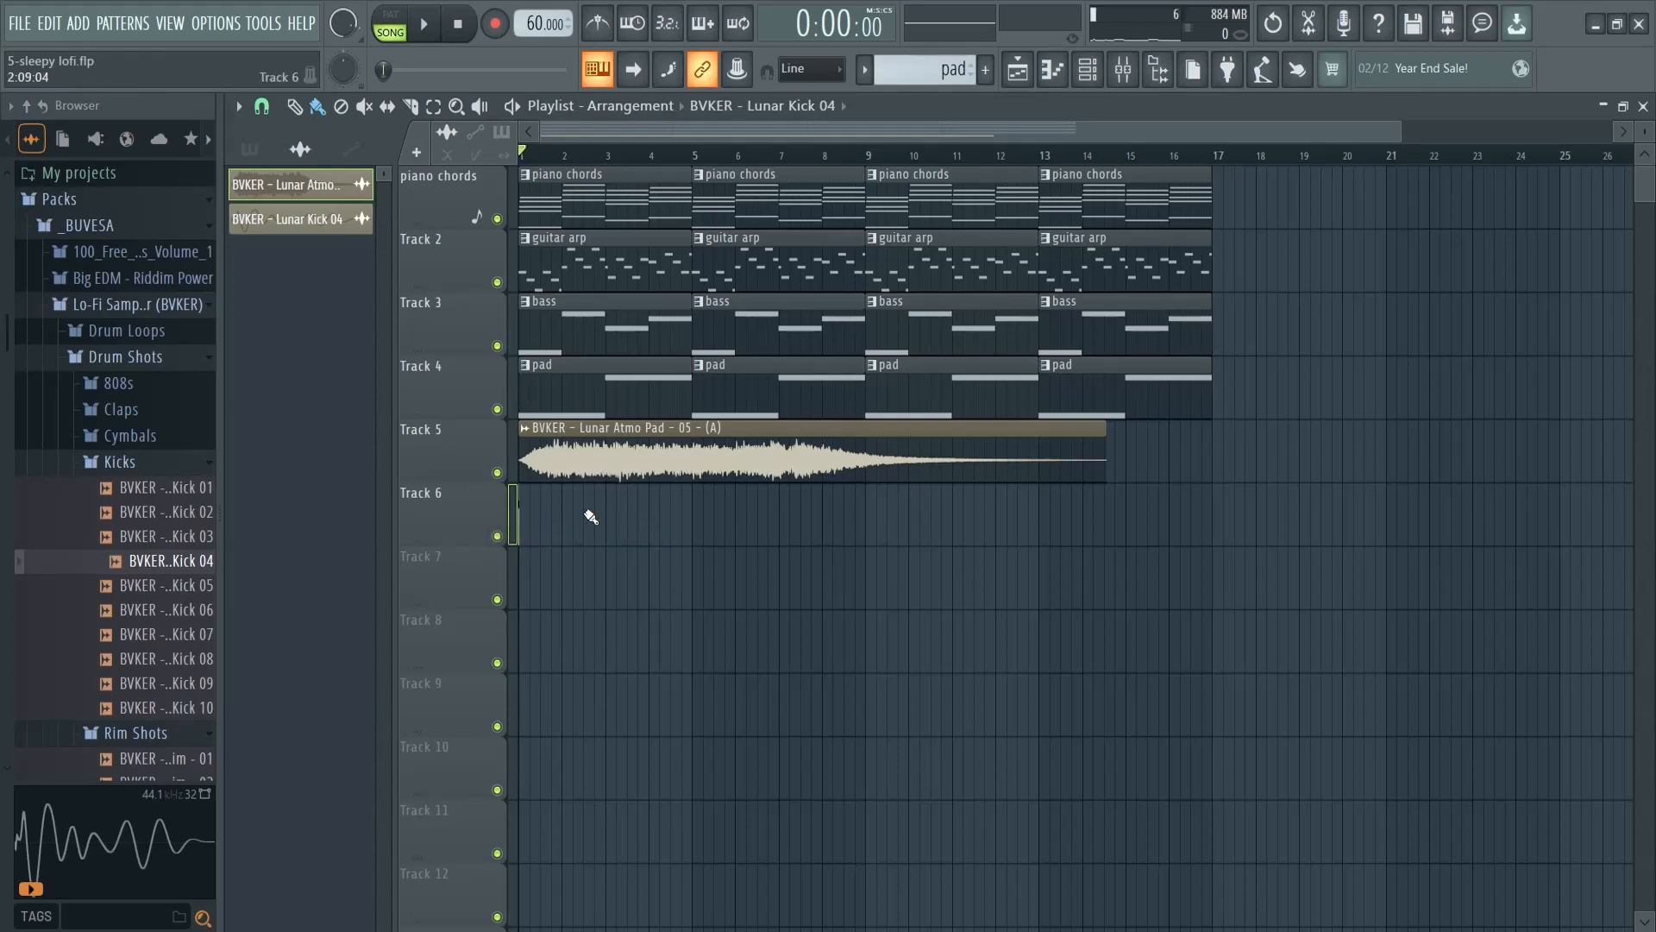
# - Extend the kick pattern on Track 6 to beats 1 and 3 of bars 1 and 2, playing the arrangement to check it
pyautogui.scroll(5, 521, 516)
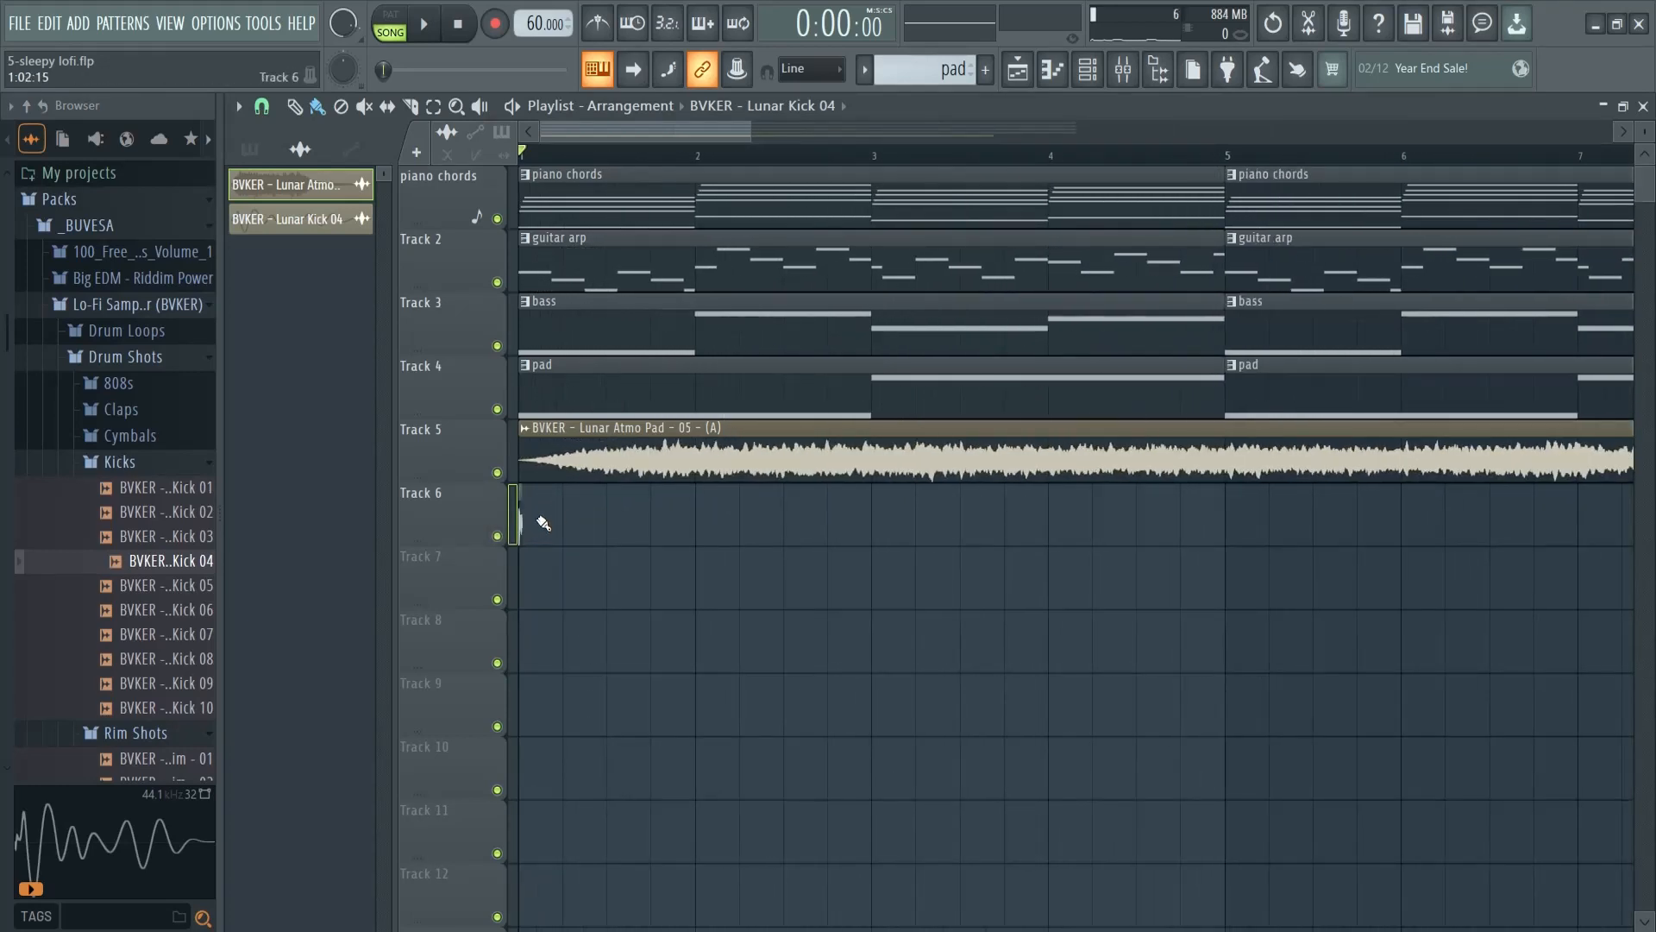
pyautogui.press('space')
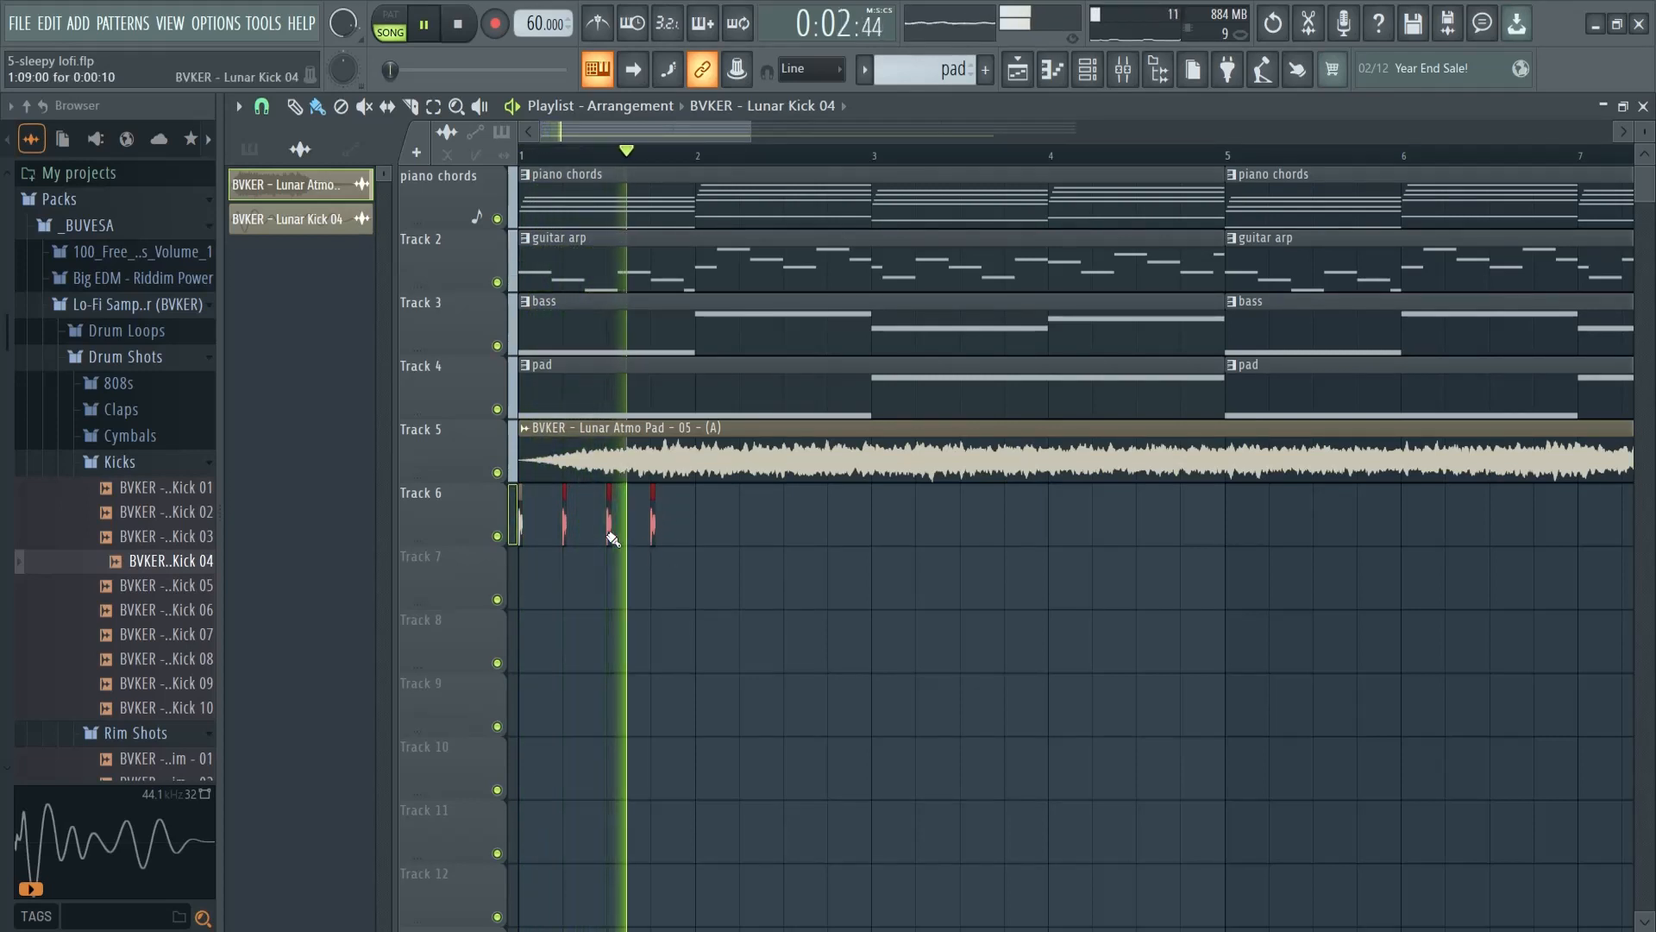
pyautogui.press('space')
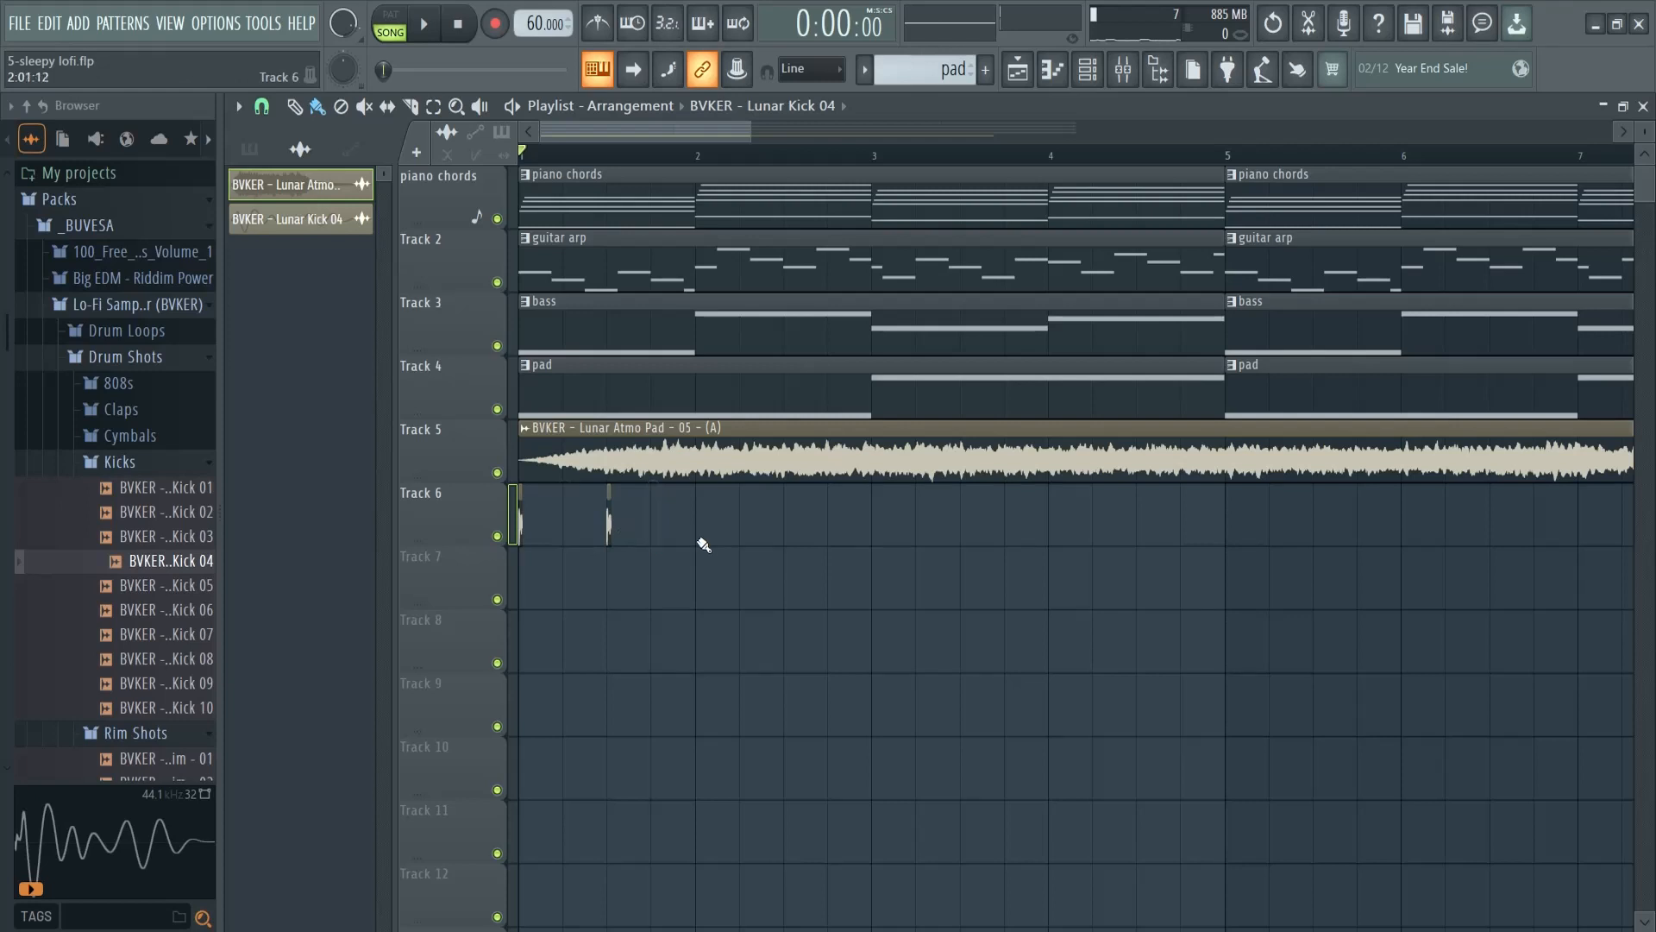
pyautogui.press('space')
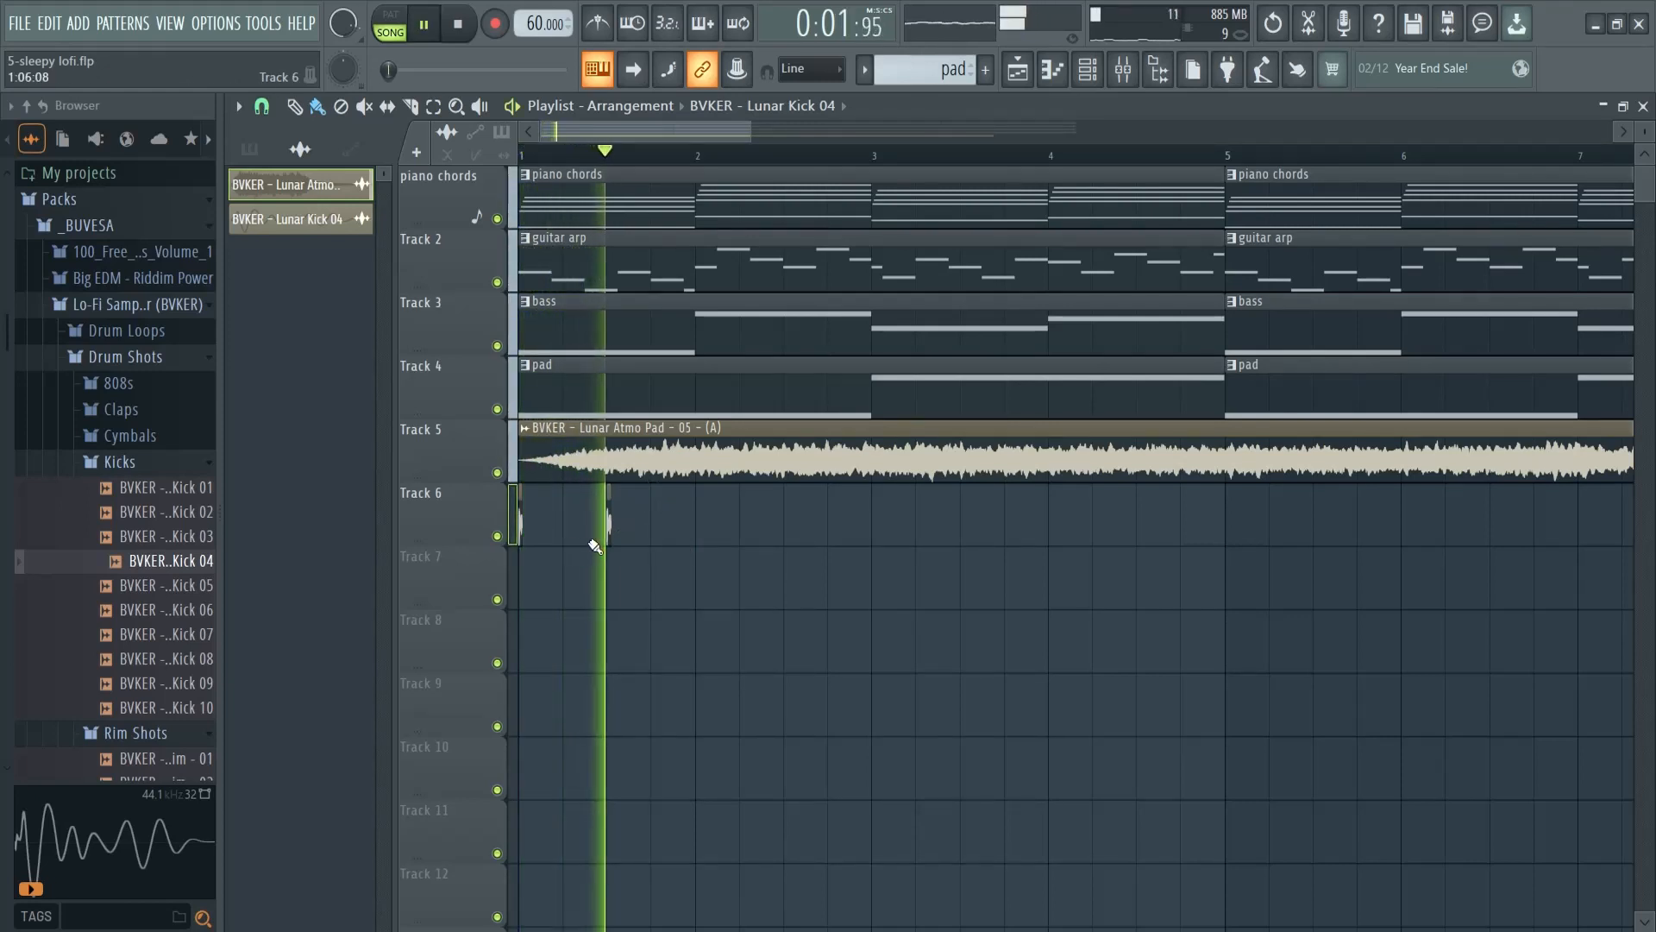
pyautogui.click(699, 517)
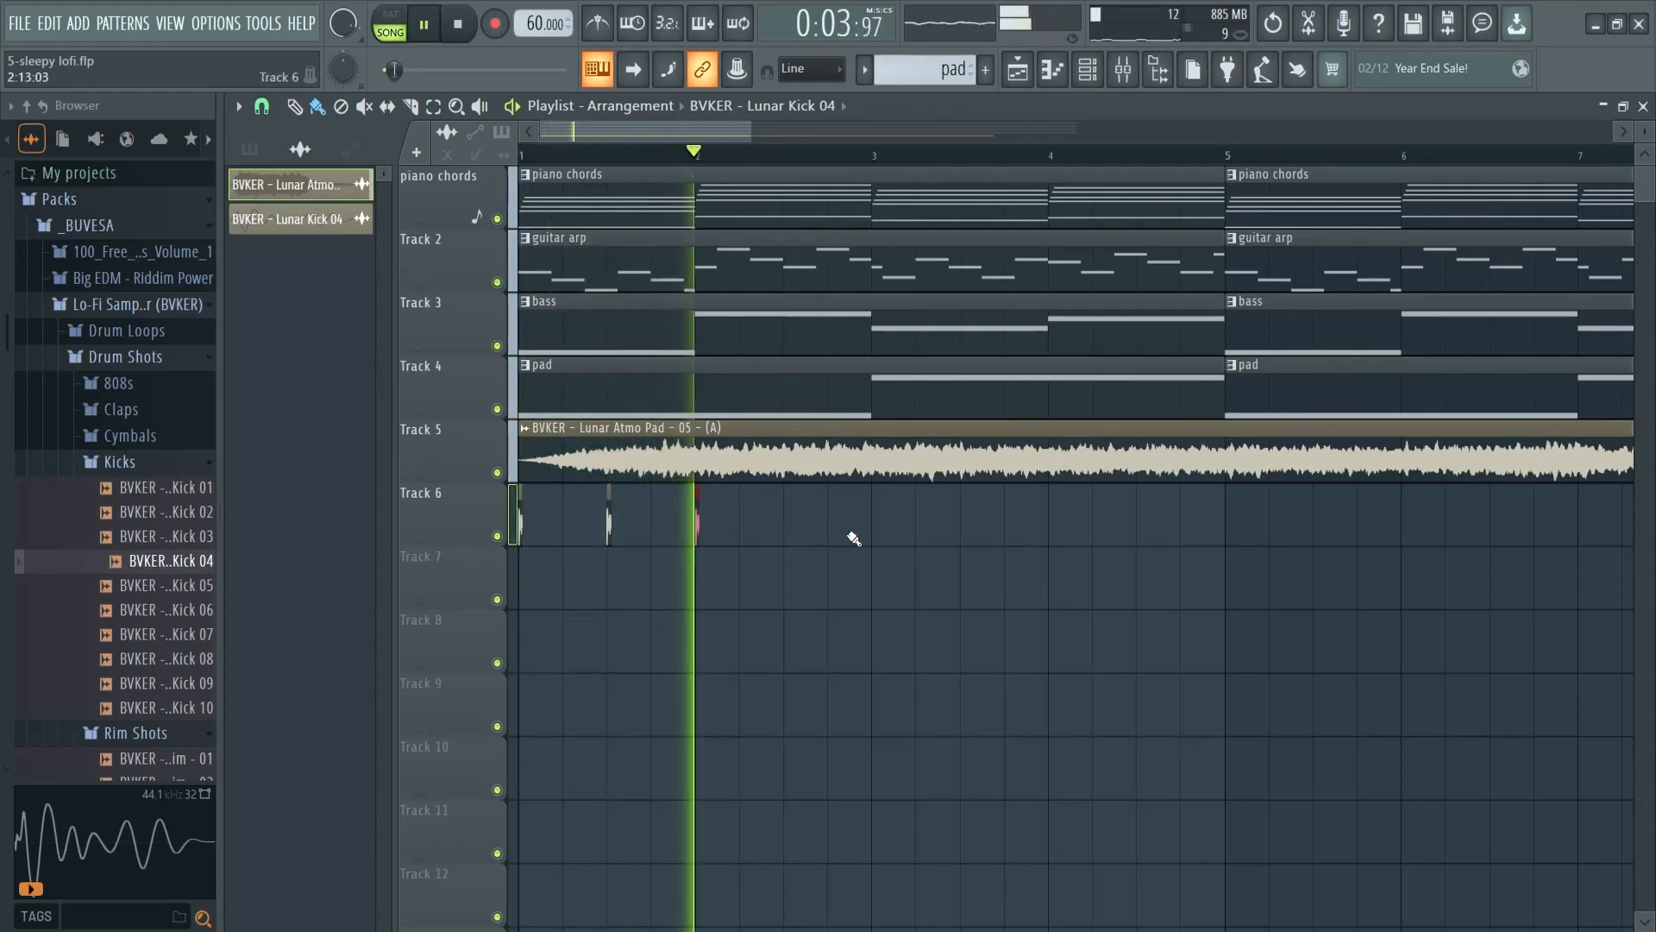
pyautogui.click(786, 523)
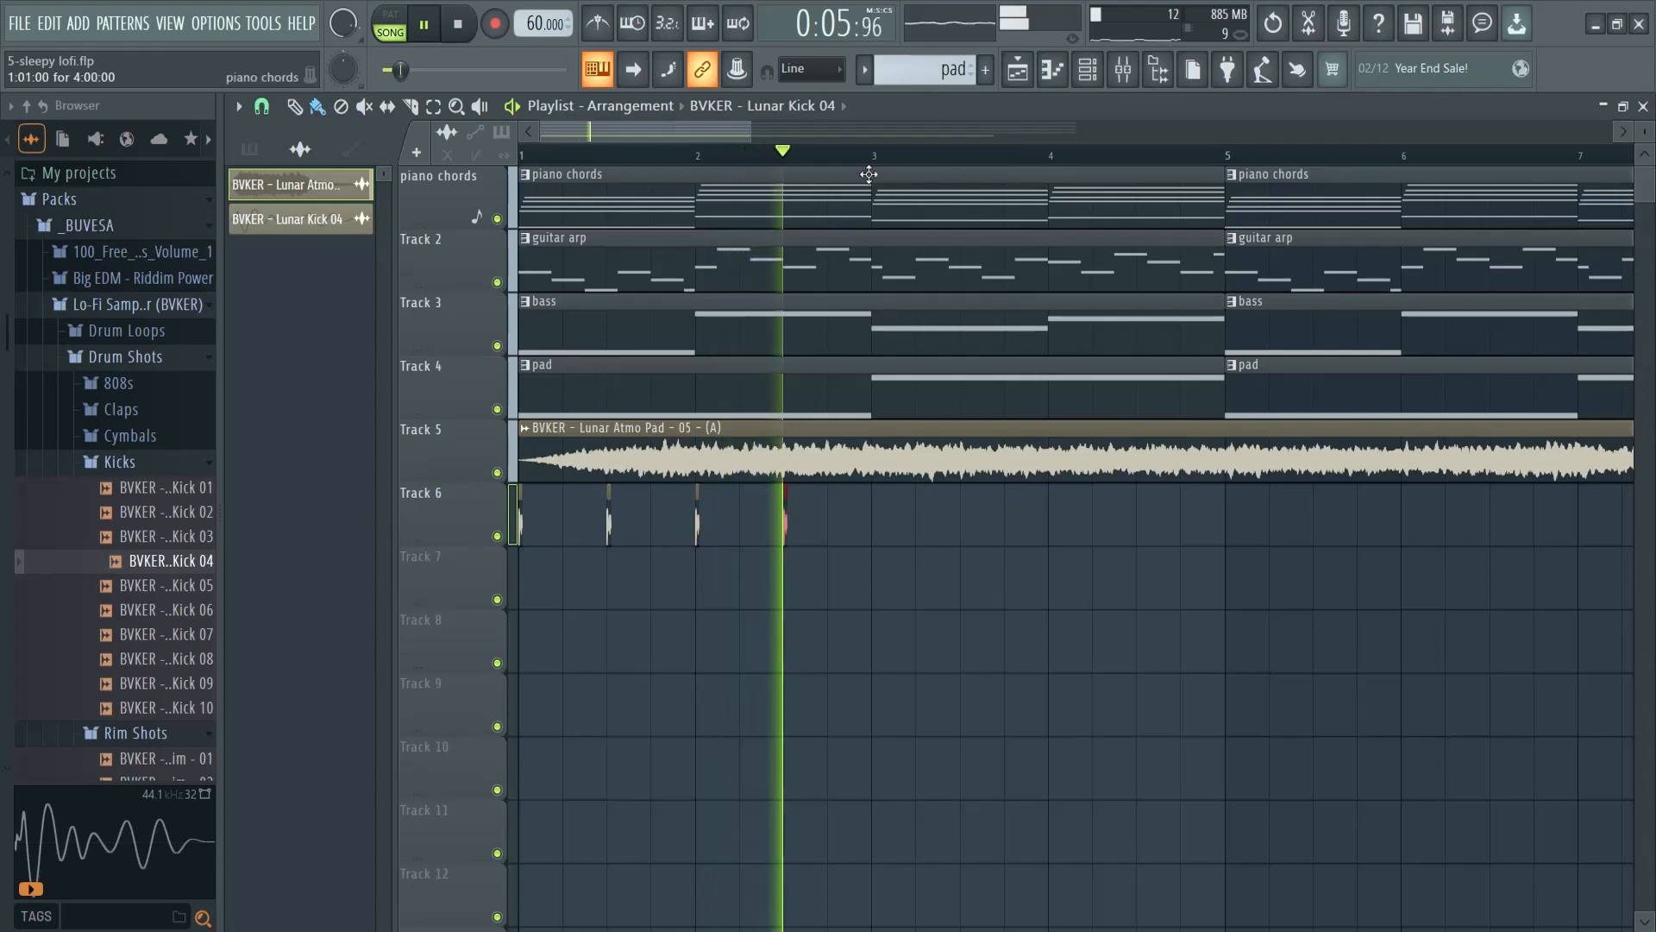
# - Stop playback and duplicate the four kick clips from bars 1 and 2 into bars 3 and 4 on Track 6
pyautogui.scroll(-3, 725, 486)
pyautogui.press('space')
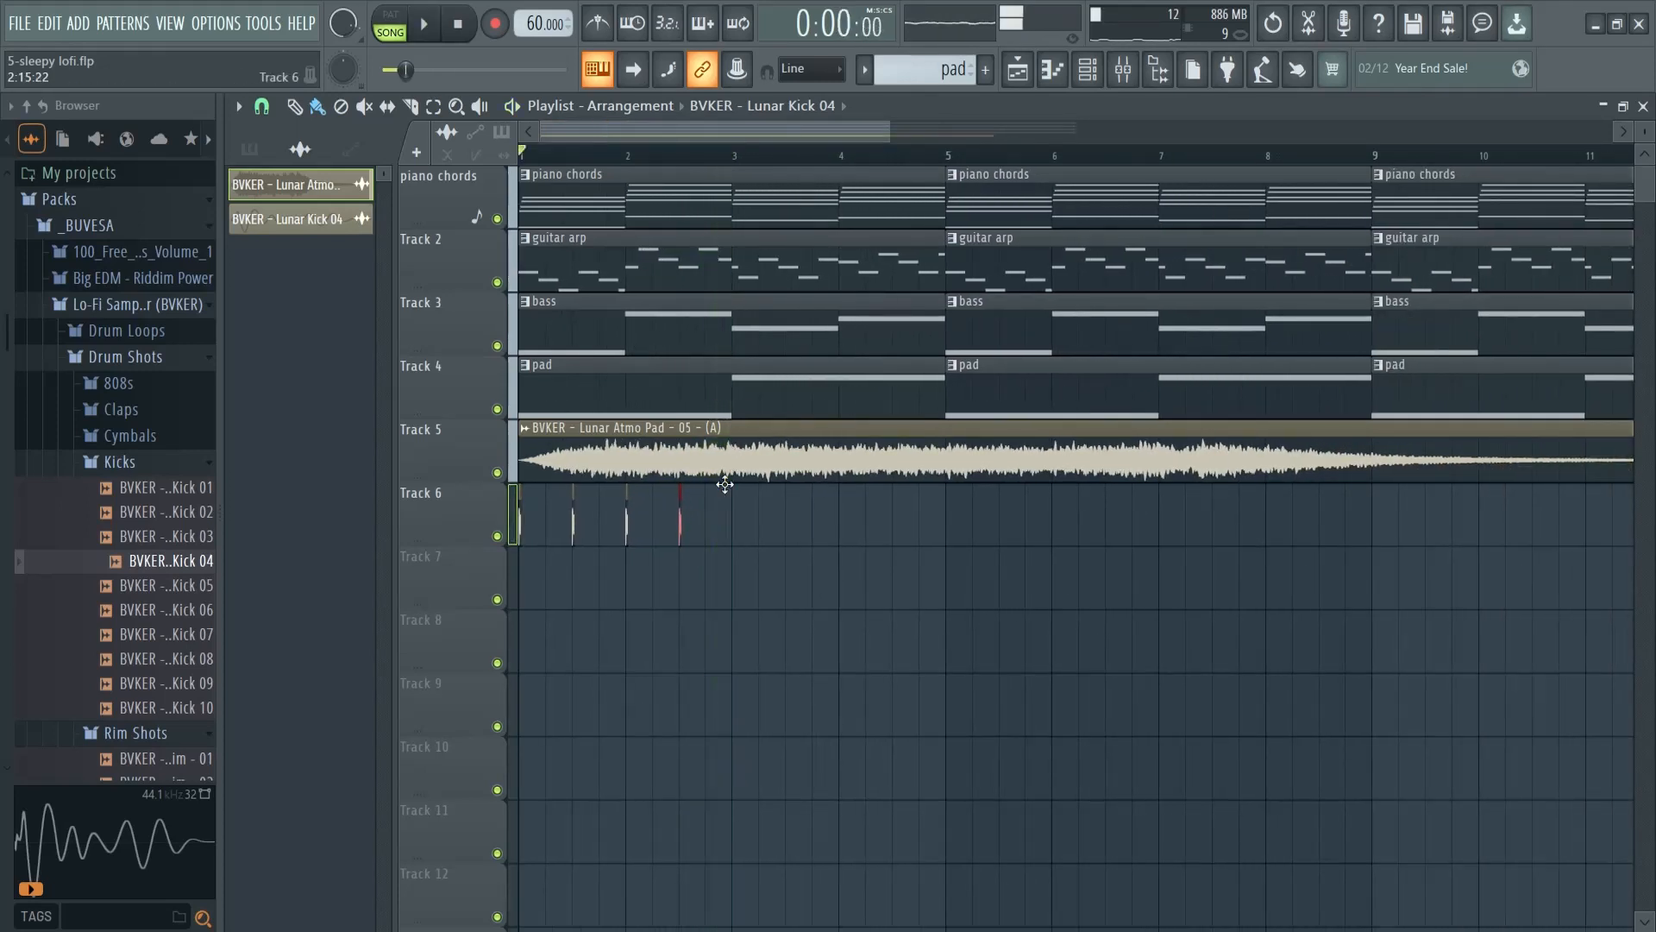
pyautogui.moveTo(695, 483); pyautogui.dragTo(535, 552)
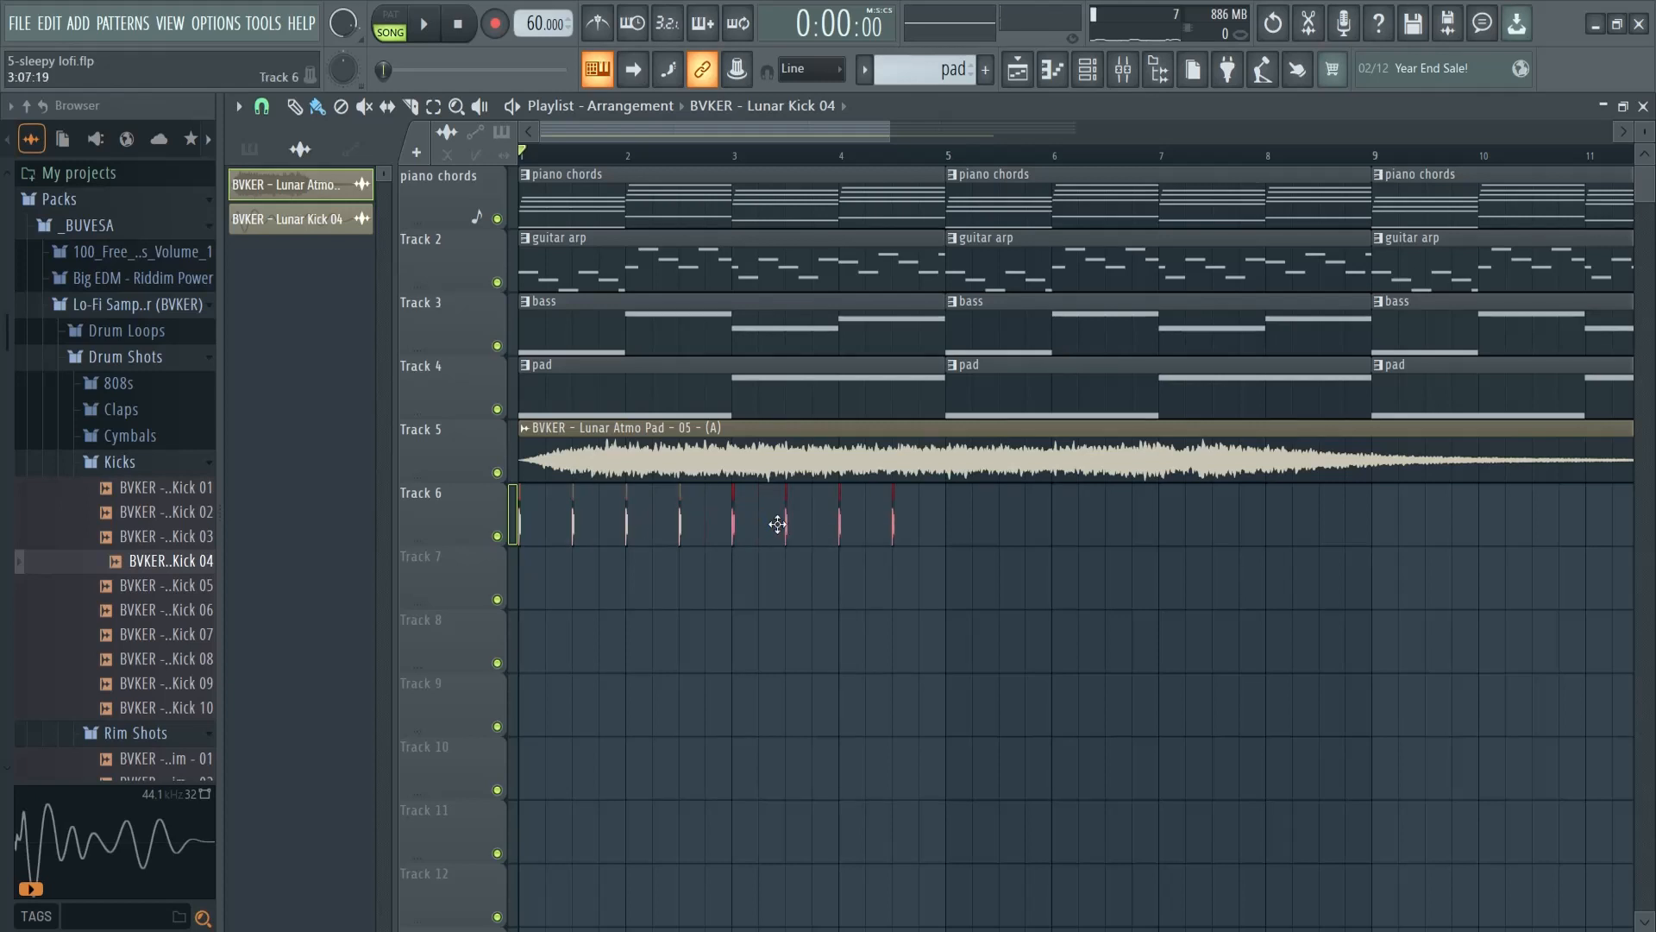
# - Audition the Lunar Snare samples 01 to 07 in the pack's Snares folder to choose a snare
pyautogui.click(736, 155)
pyautogui.press('space')
pyautogui.scroll(-5, 138, 542)
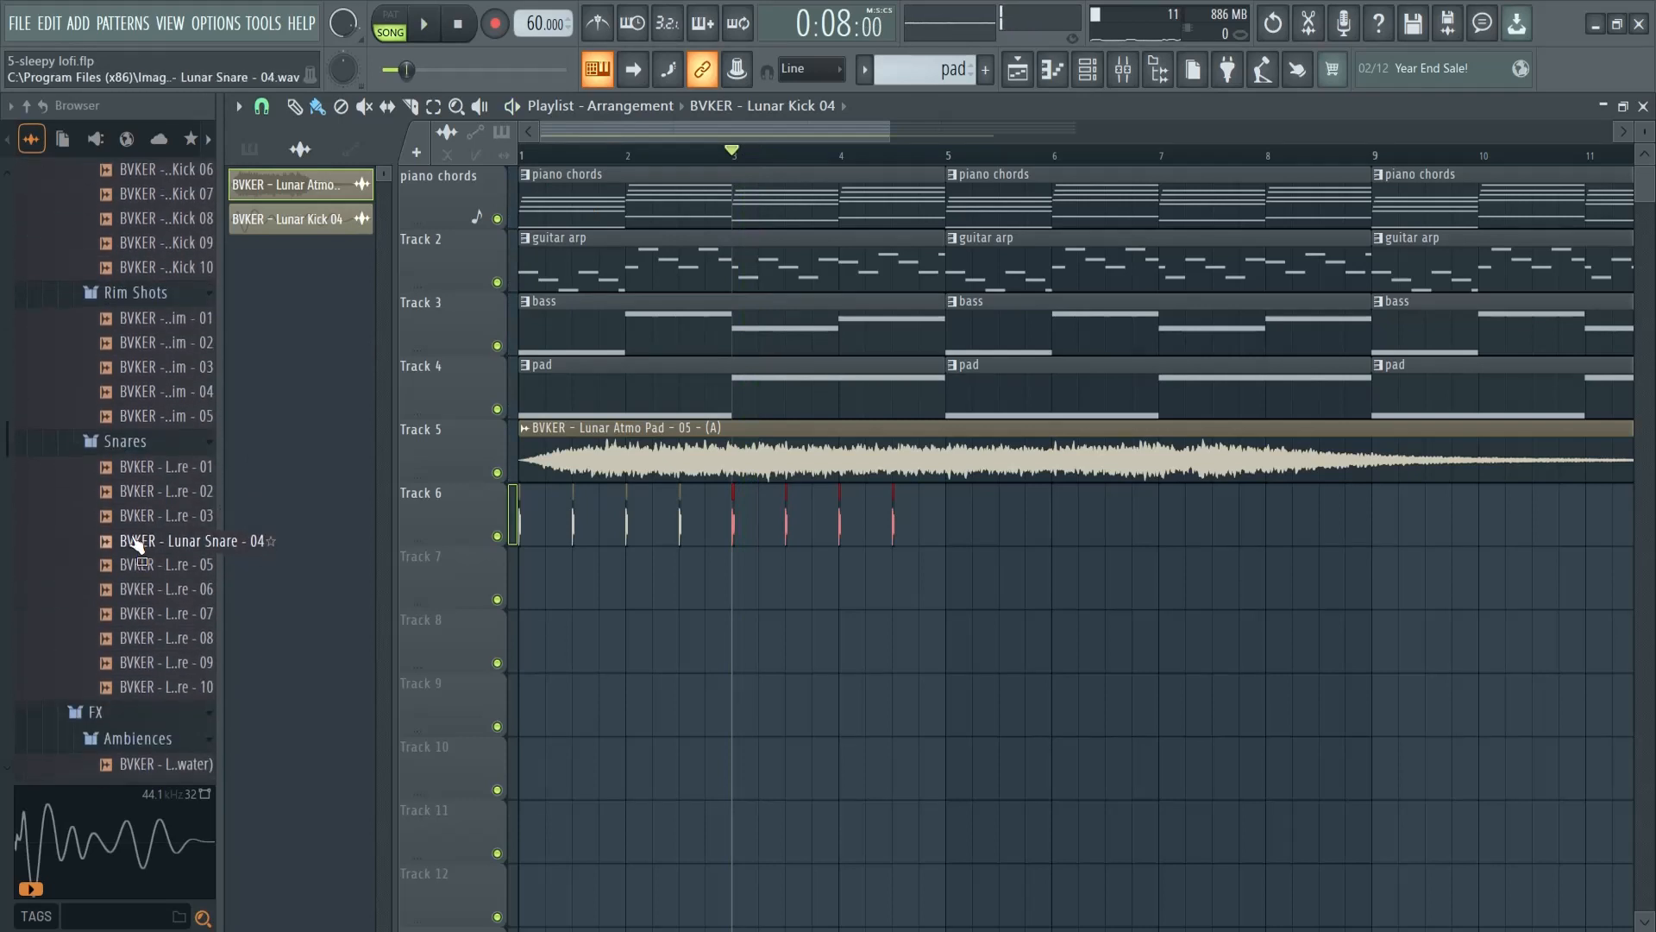
pyautogui.click(167, 497)
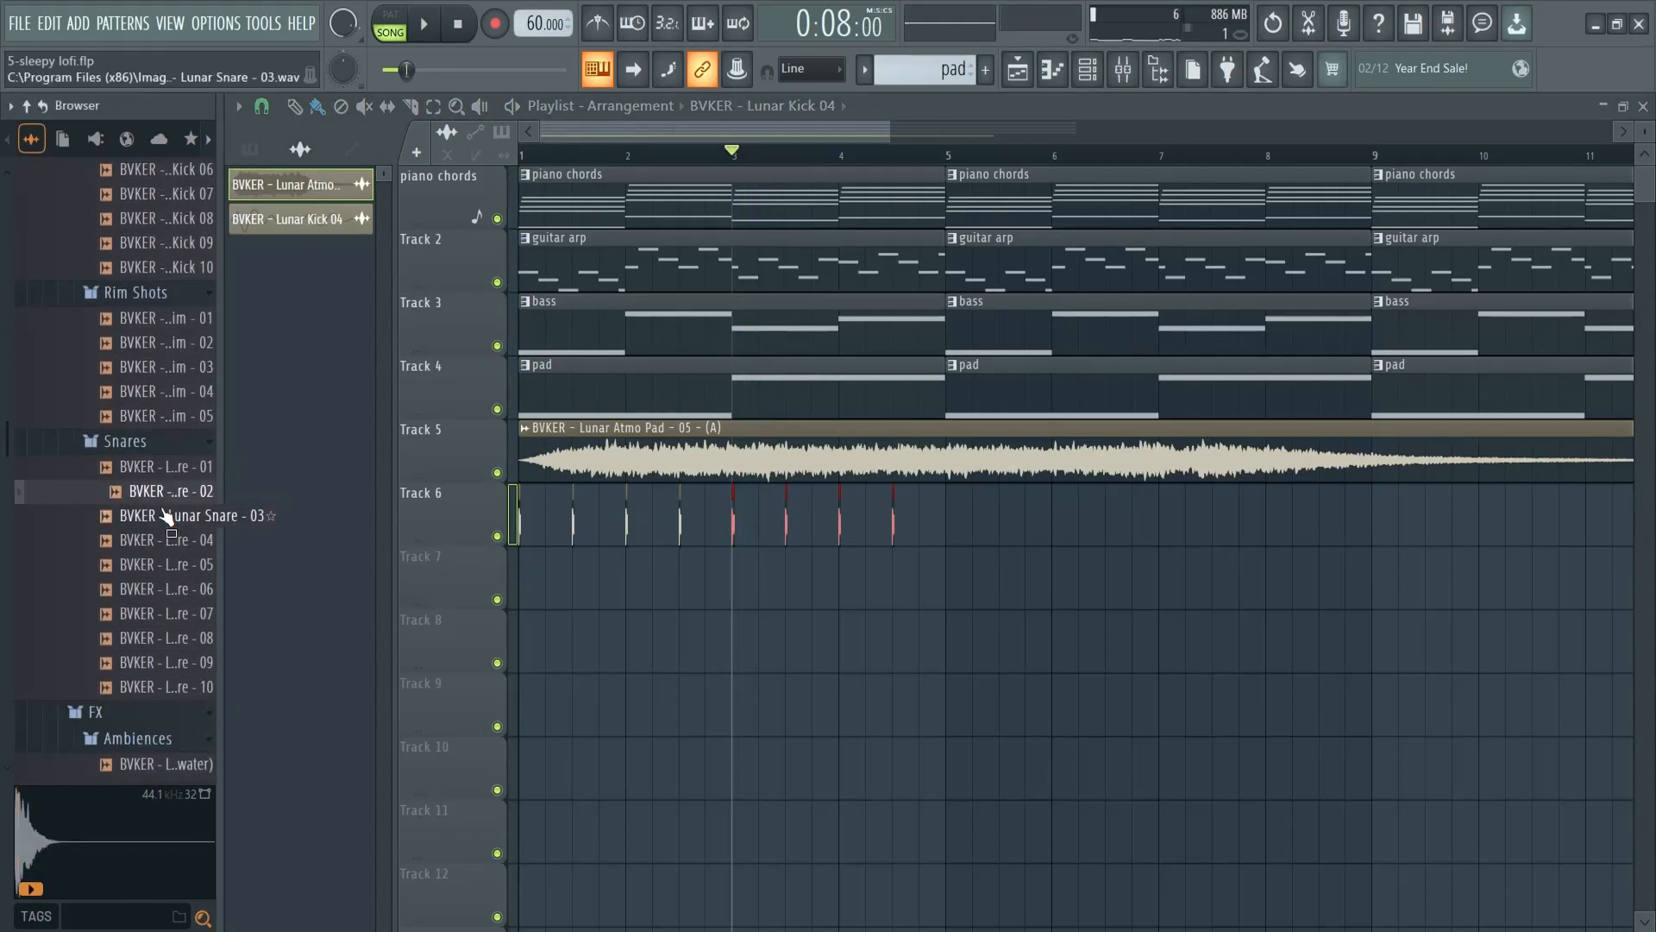
pyautogui.click(166, 515)
pyautogui.click(169, 539)
pyautogui.click(173, 564)
pyautogui.click(177, 588)
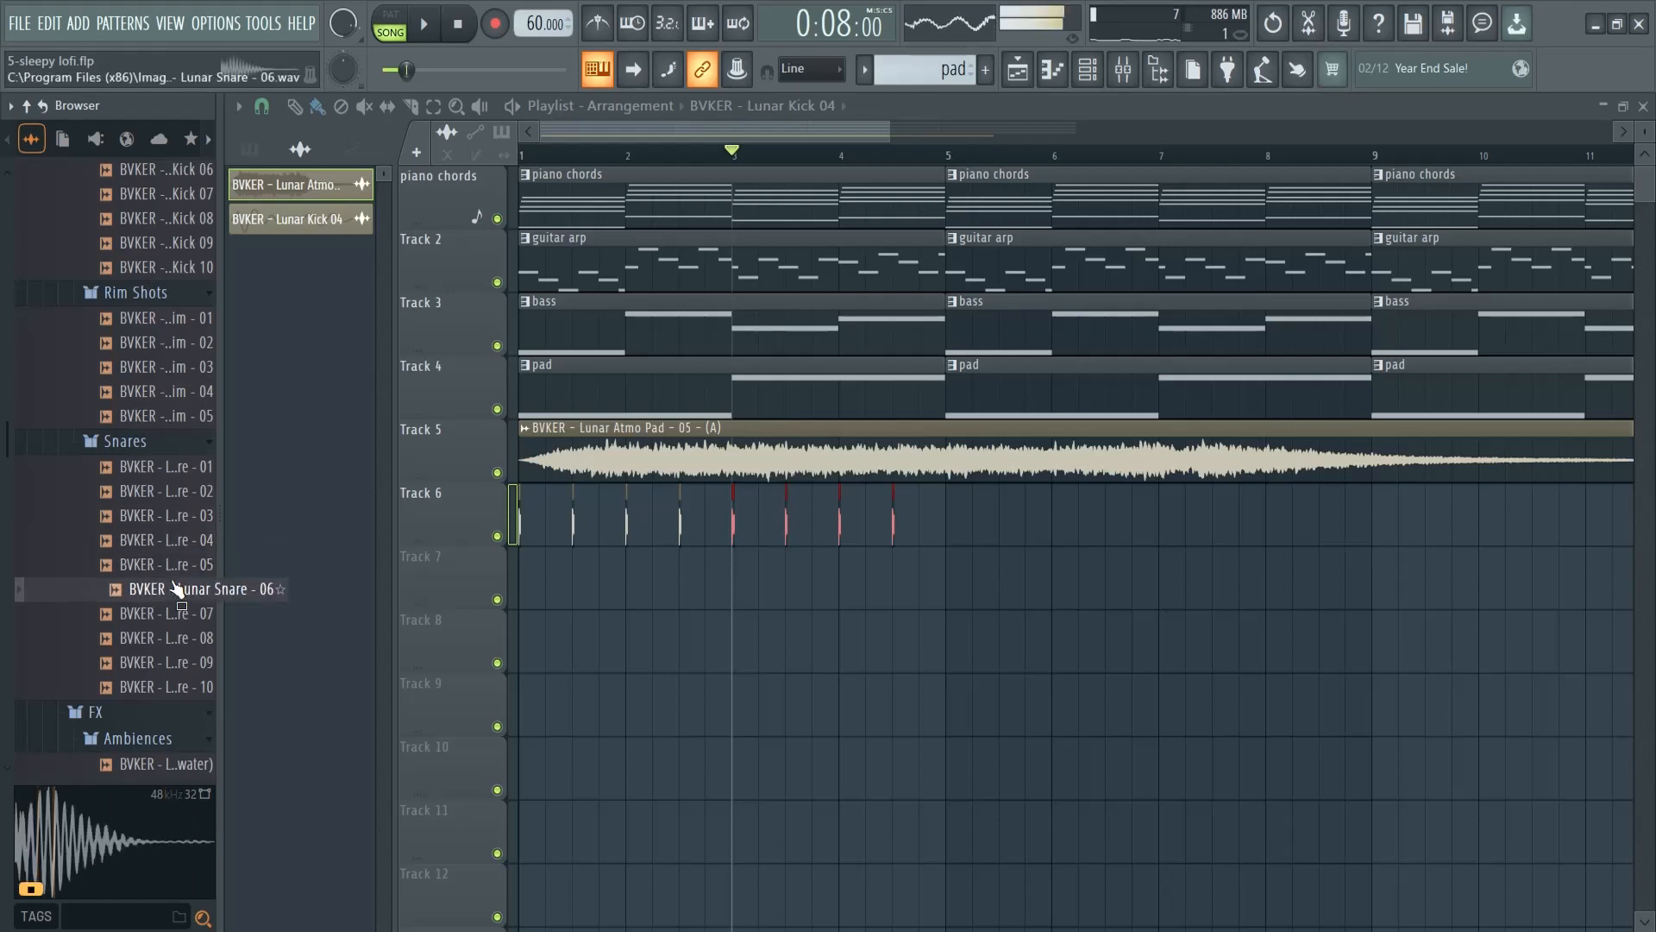
pyautogui.click(179, 613)
pyautogui.click(183, 517)
pyautogui.click(185, 496)
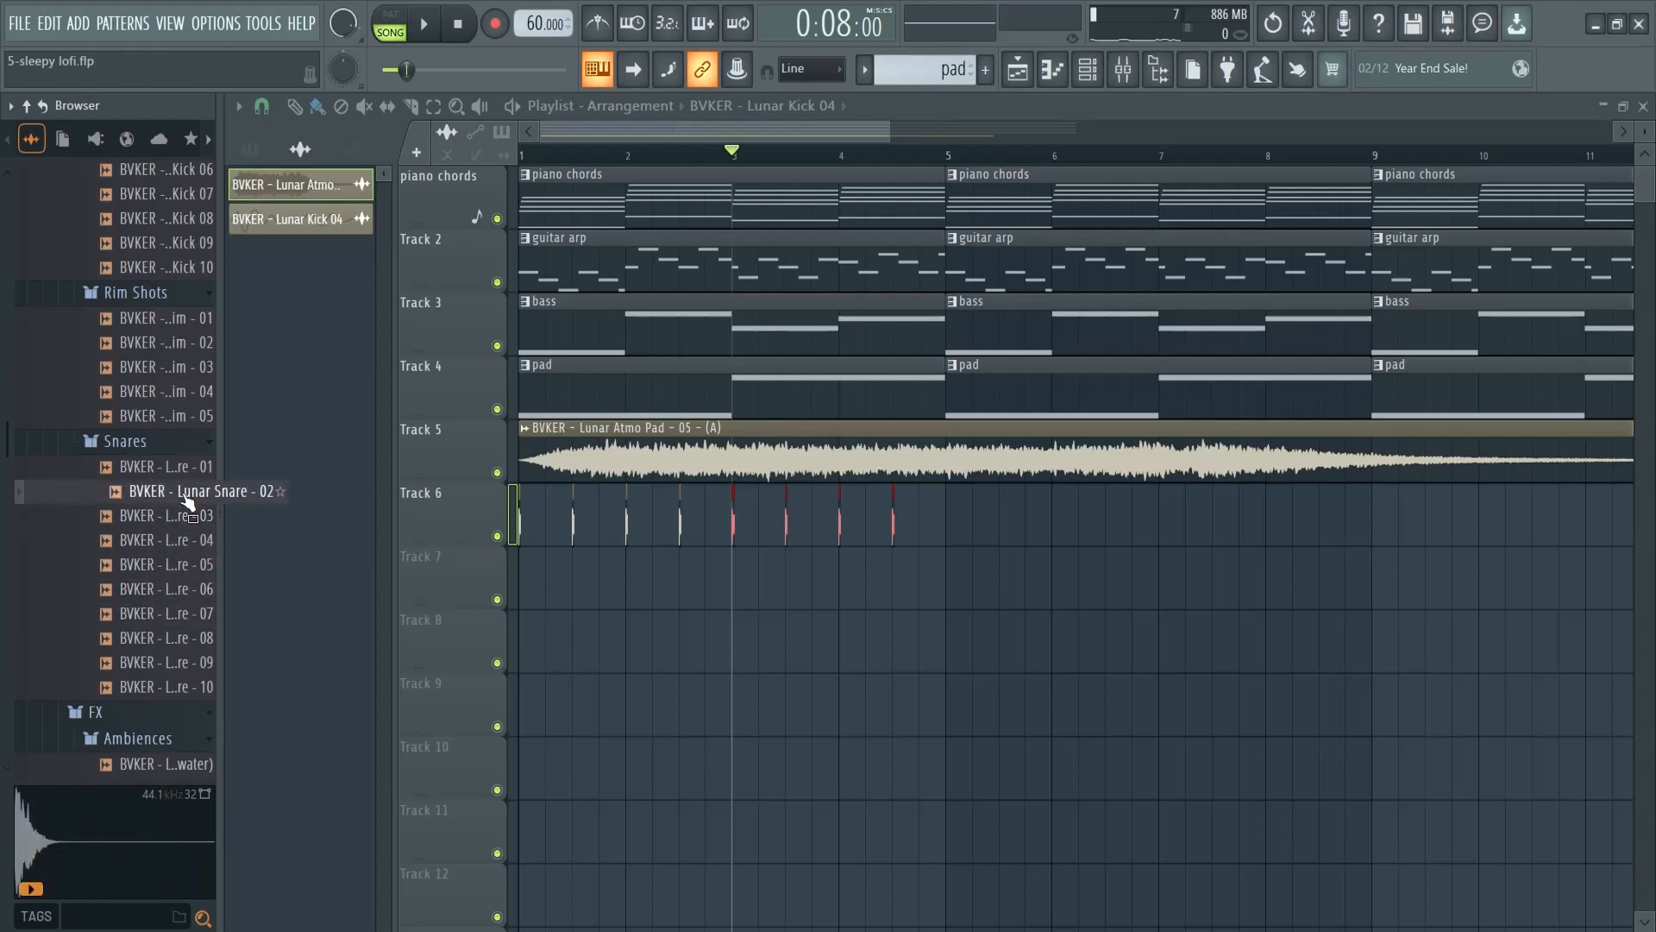
pyautogui.click(185, 468)
pyautogui.click(188, 491)
pyautogui.click(191, 515)
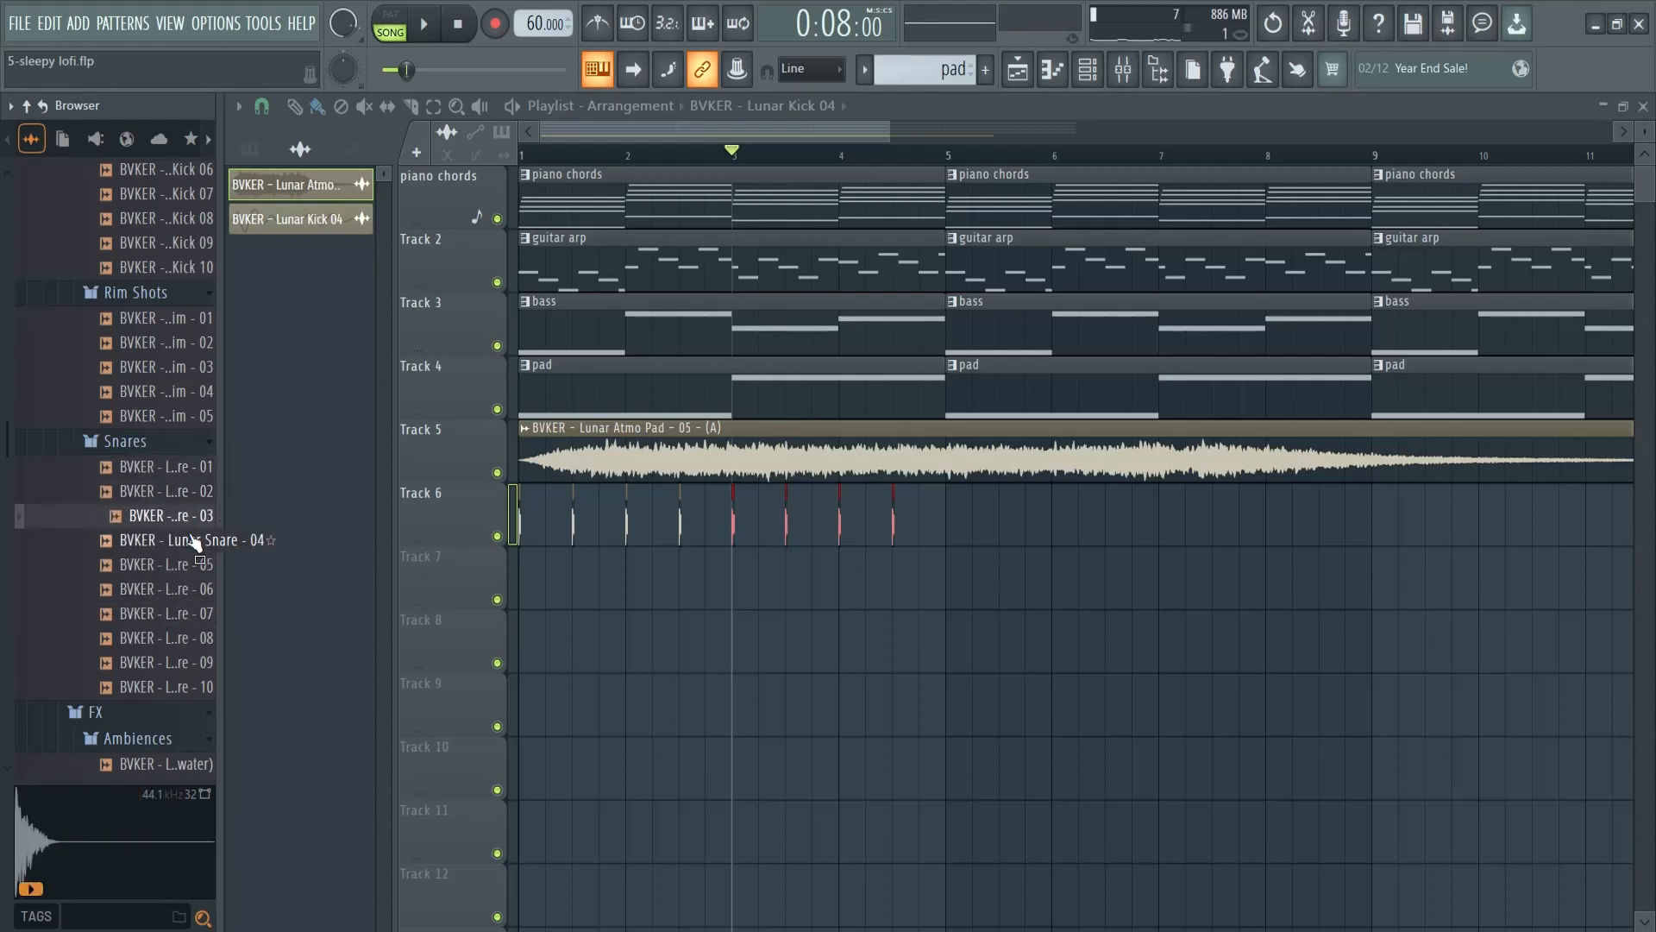
# - Place Lunar Snare 03 on Track 7 at beats 2 and 4 of bars 1 to 3 and at beat 2 of bar 4
pyautogui.moveTo(539, 601); pyautogui.dragTo(545, 599)
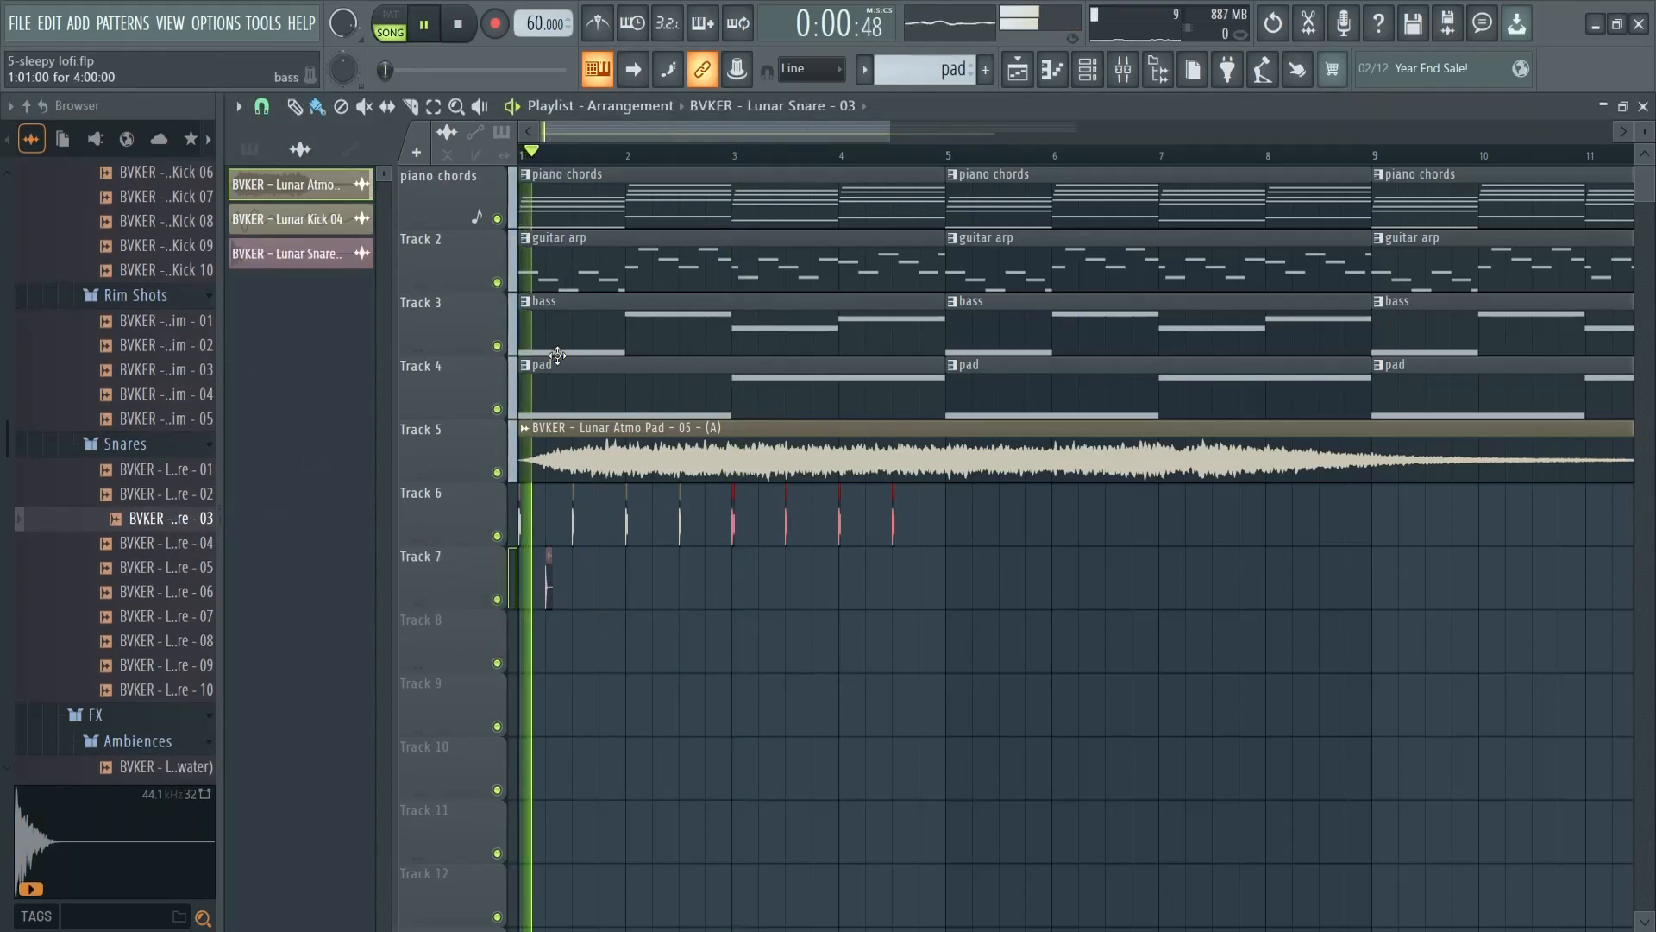
pyautogui.click(603, 583)
pyautogui.click(658, 590)
pyautogui.click(711, 588)
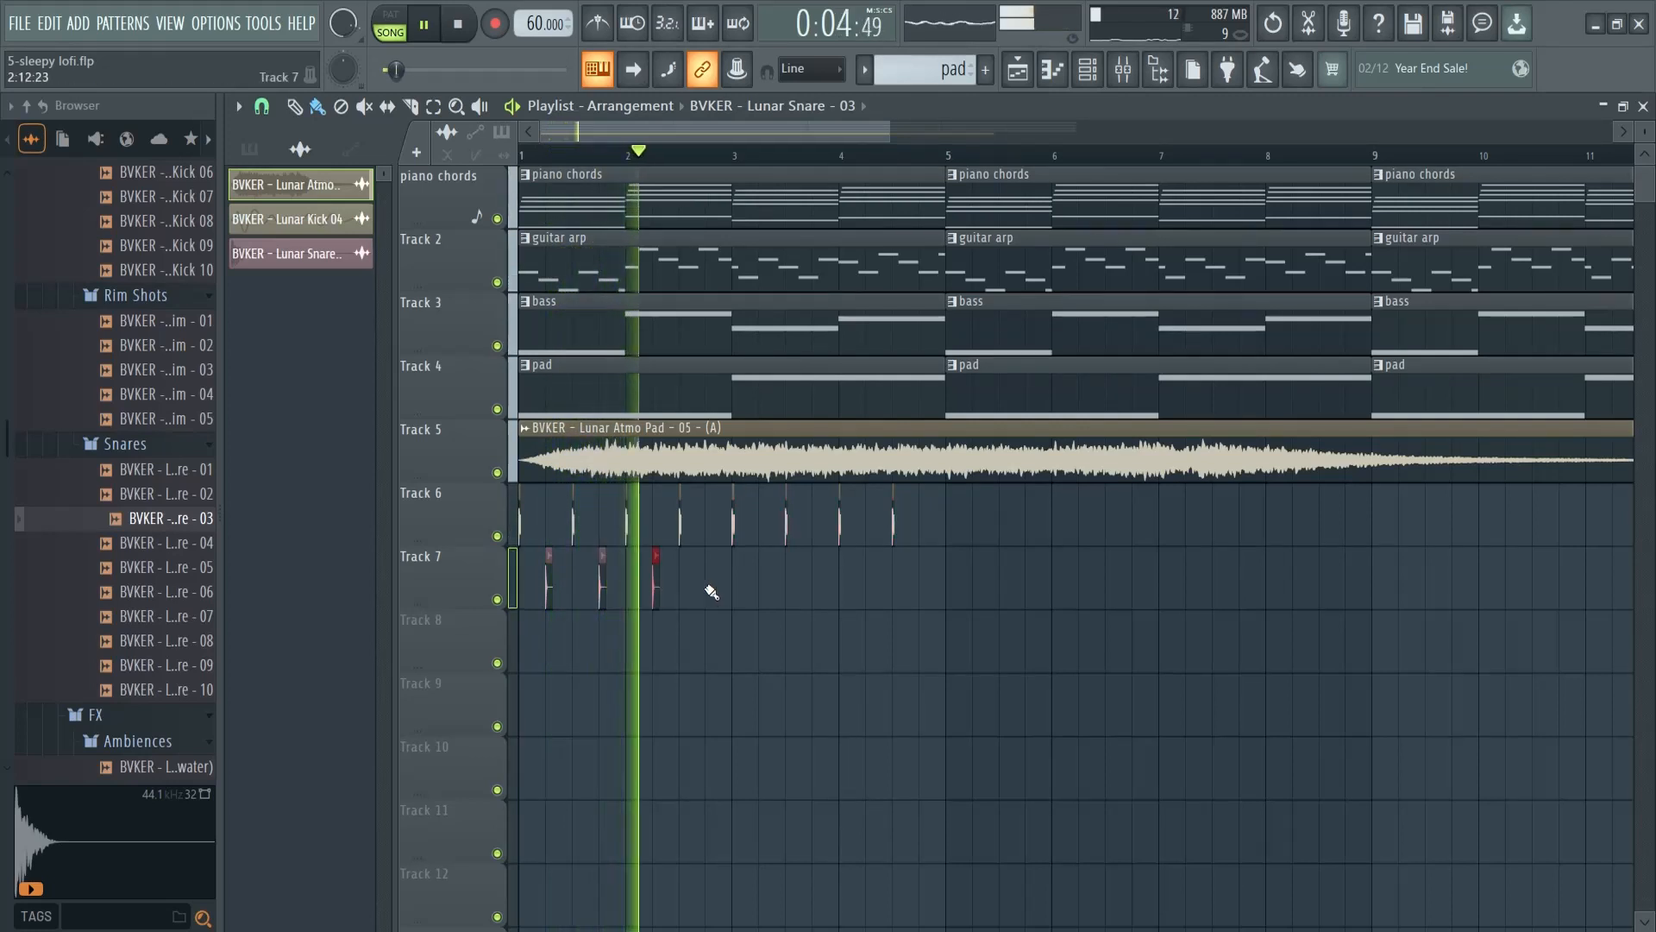
pyautogui.click(764, 587)
pyautogui.click(816, 590)
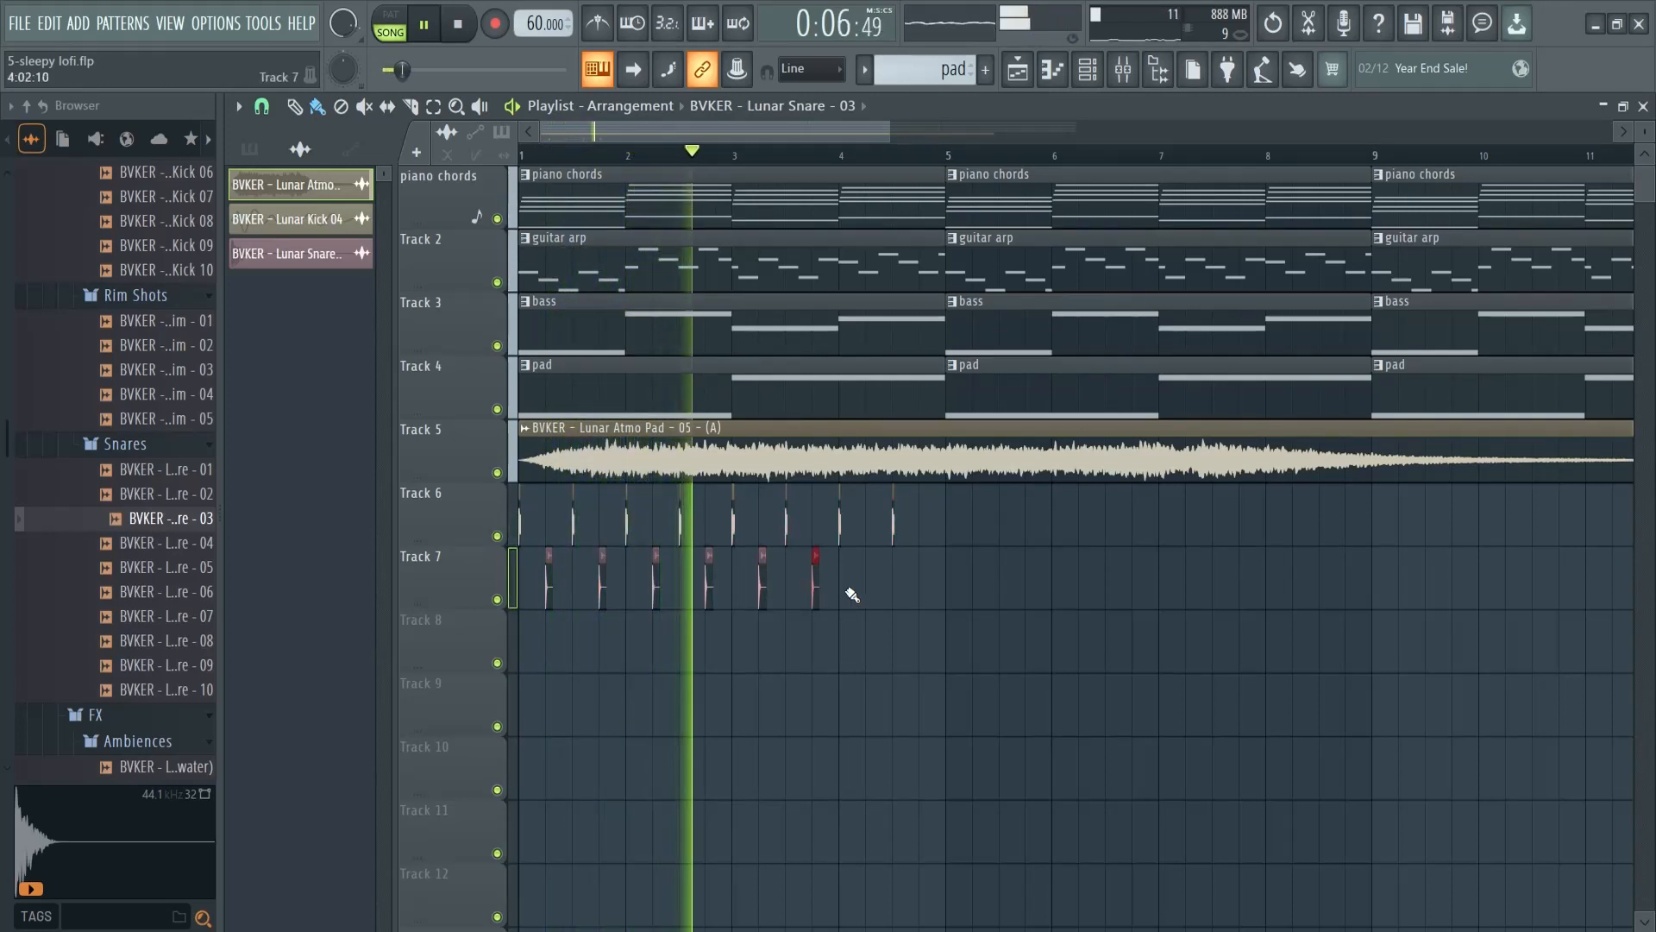
pyautogui.click(869, 588)
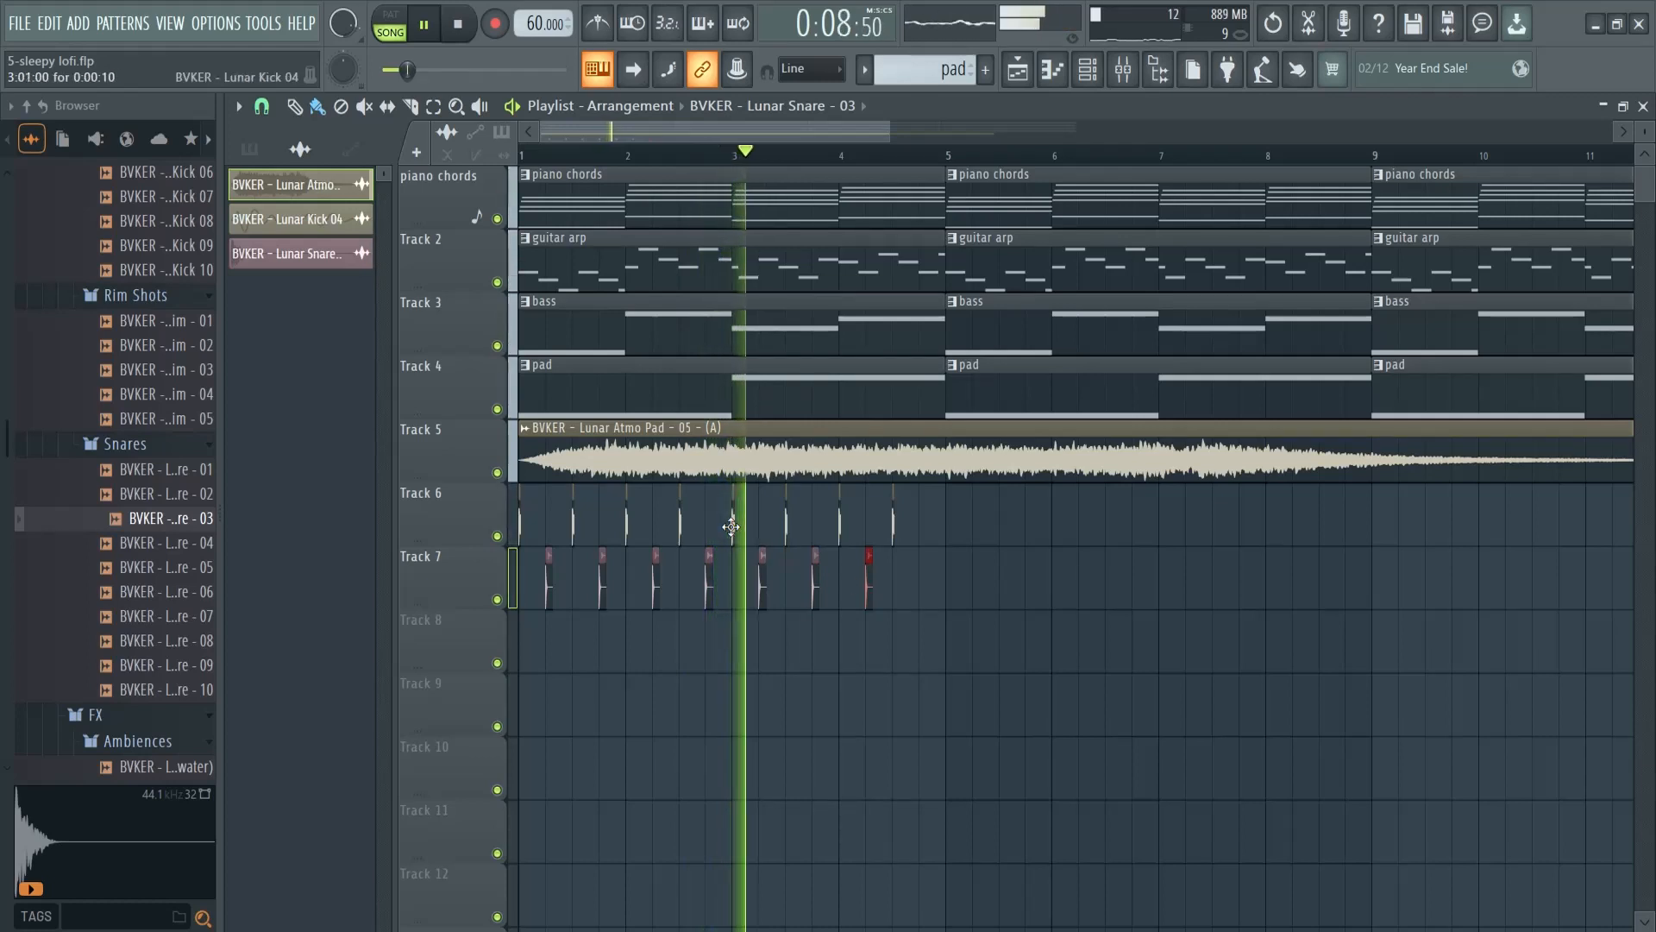
# - Audition the rim shots and place Lunar Rim 02 on Track 8 at beat 3 of bars 2 and 4, checking it in playback
pyautogui.scroll(2, 140, 499)
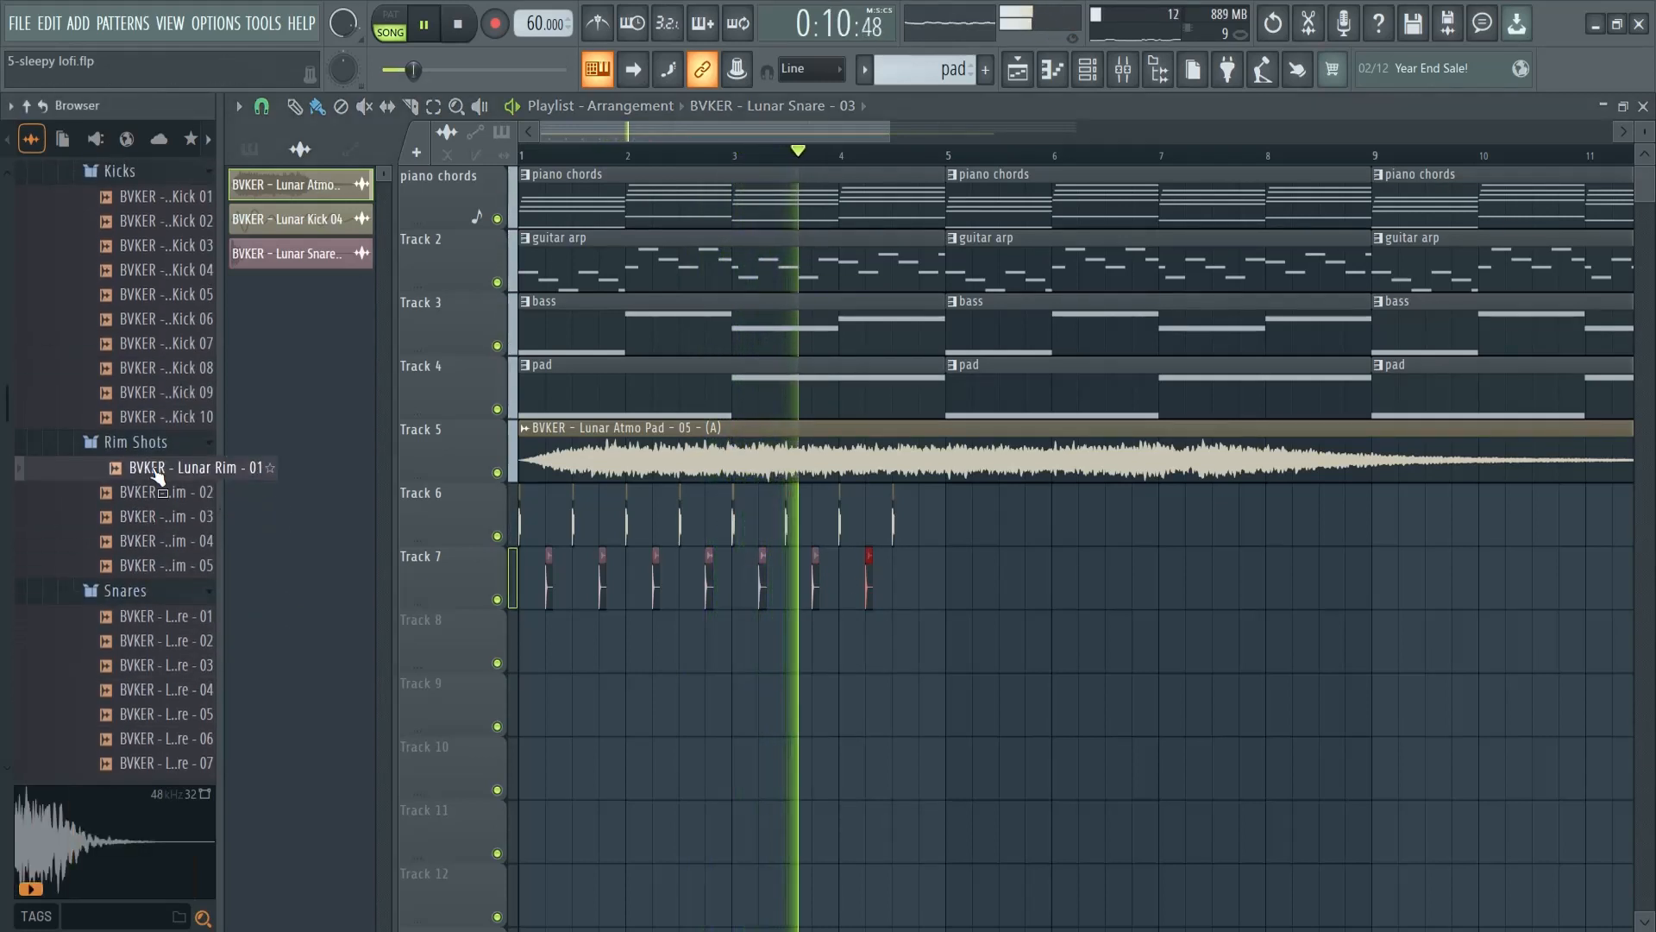
pyautogui.click(183, 514)
pyautogui.click(182, 500)
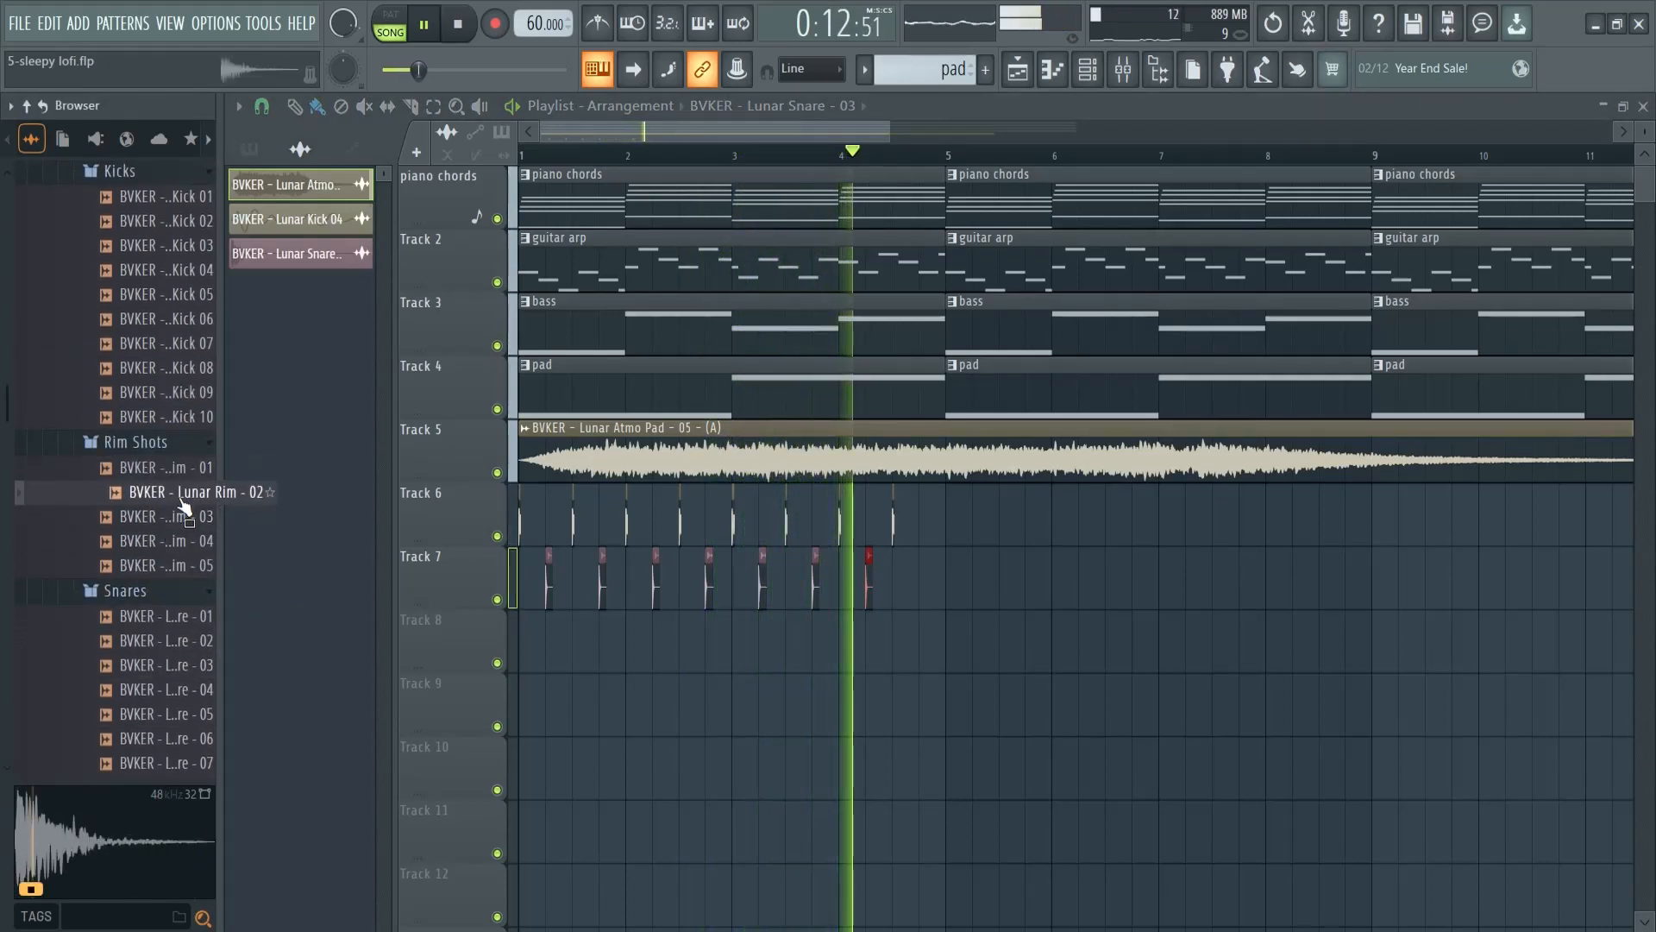
pyautogui.moveTo(182, 499); pyautogui.dragTo(678, 647)
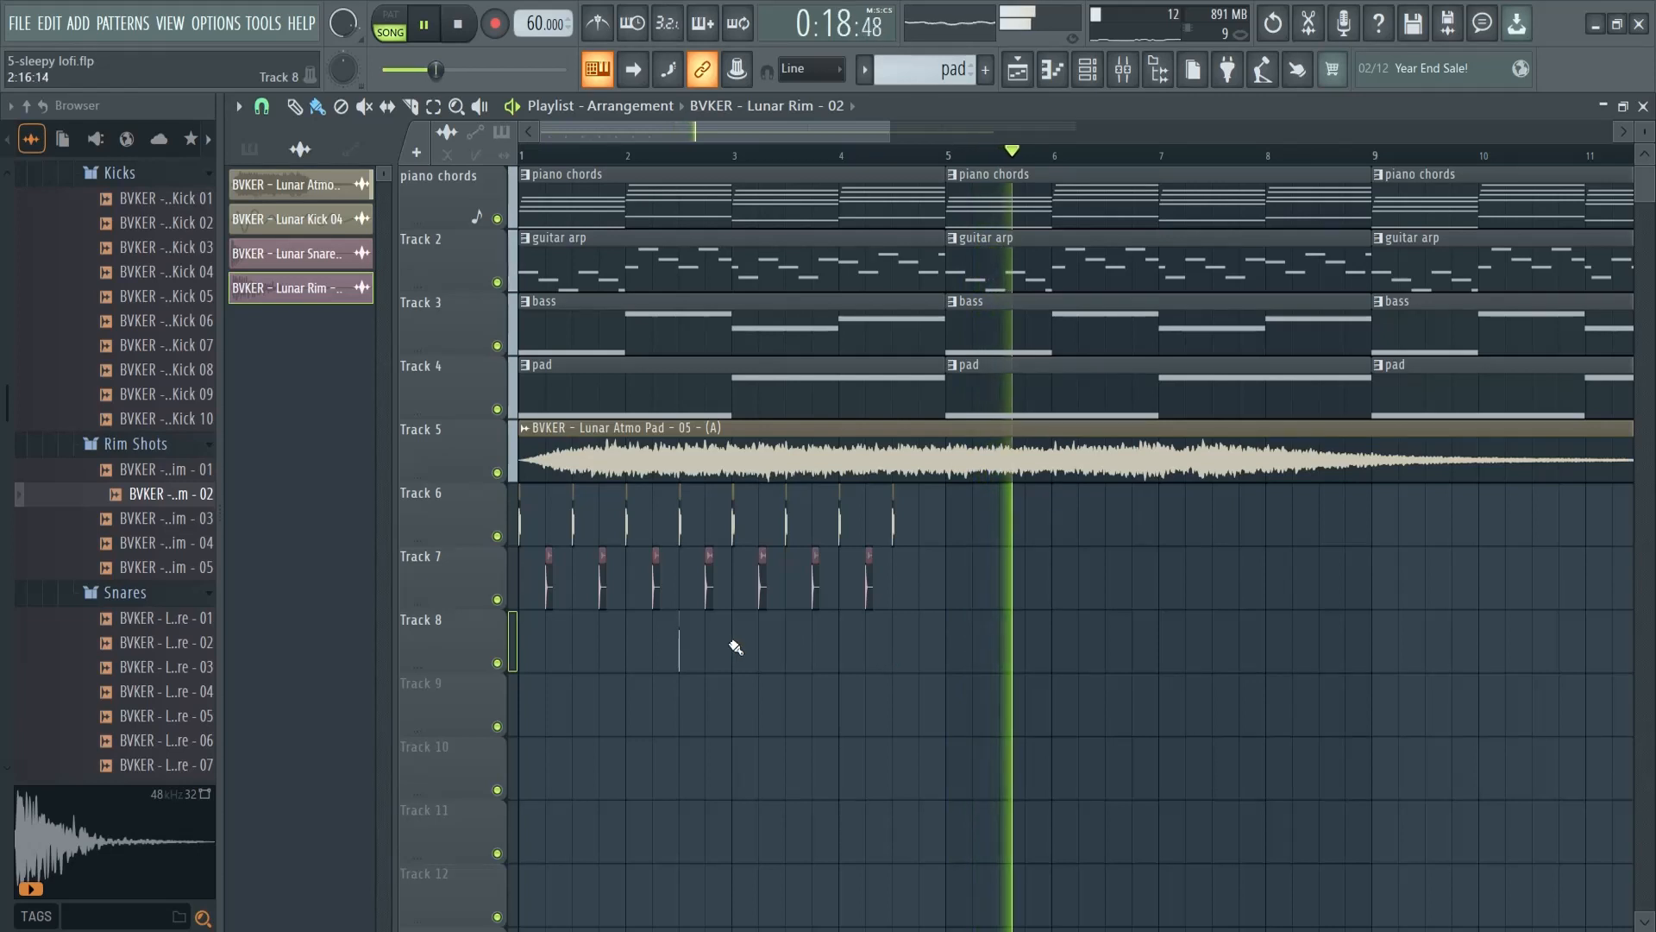
pyautogui.press('space')
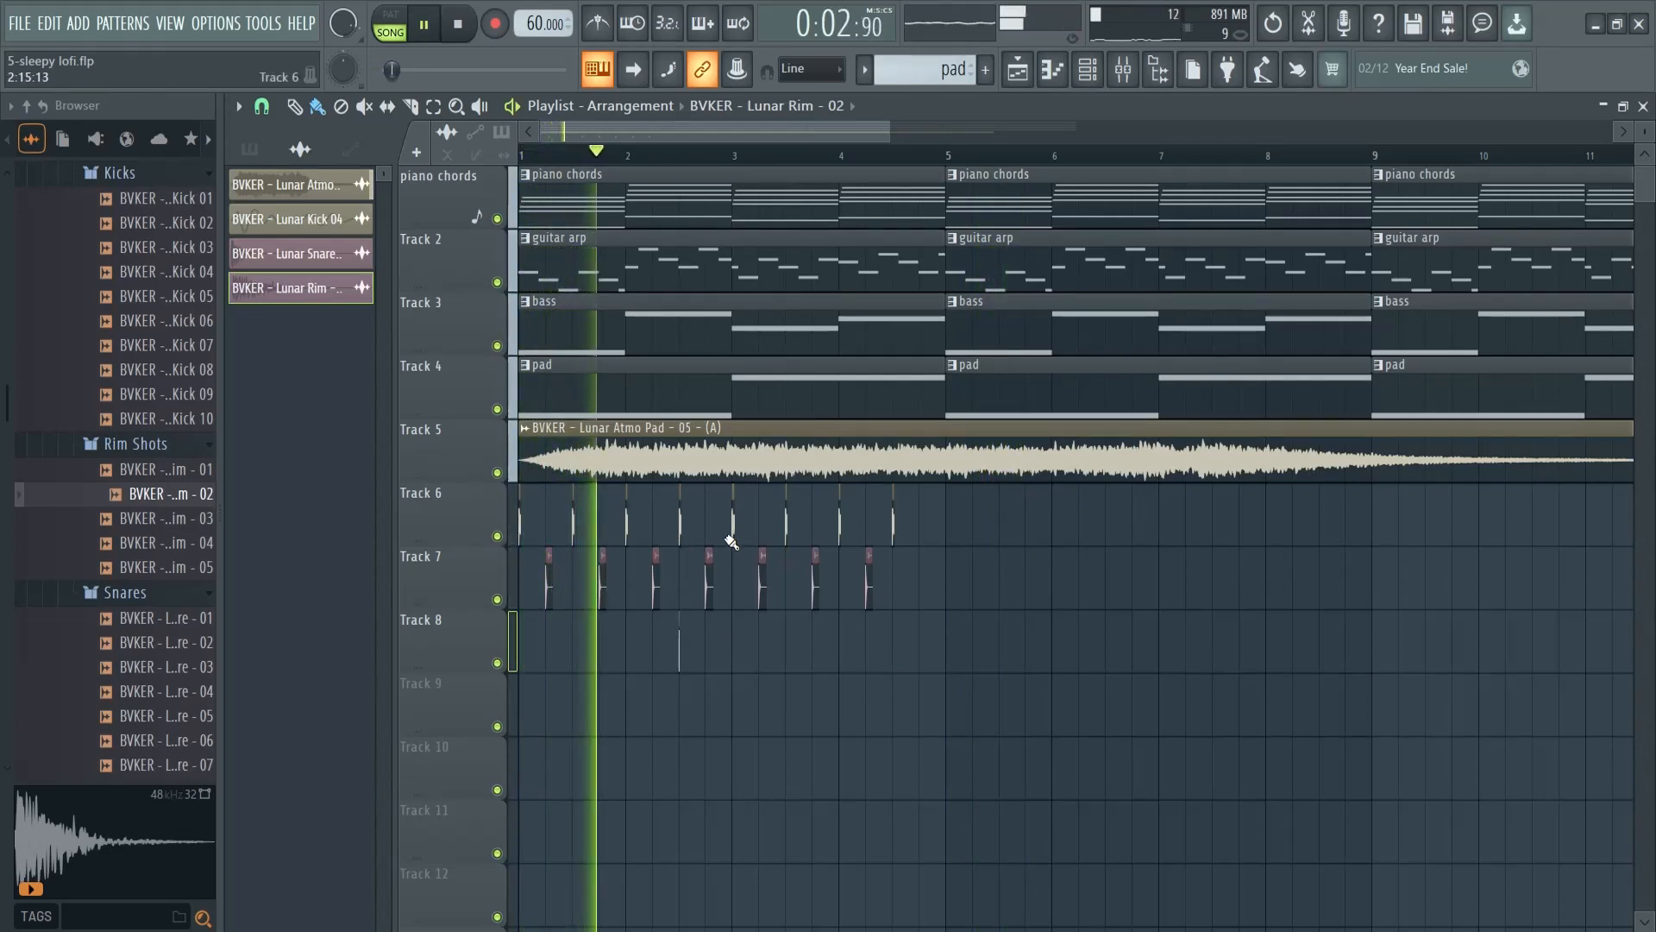
pyautogui.click(901, 644)
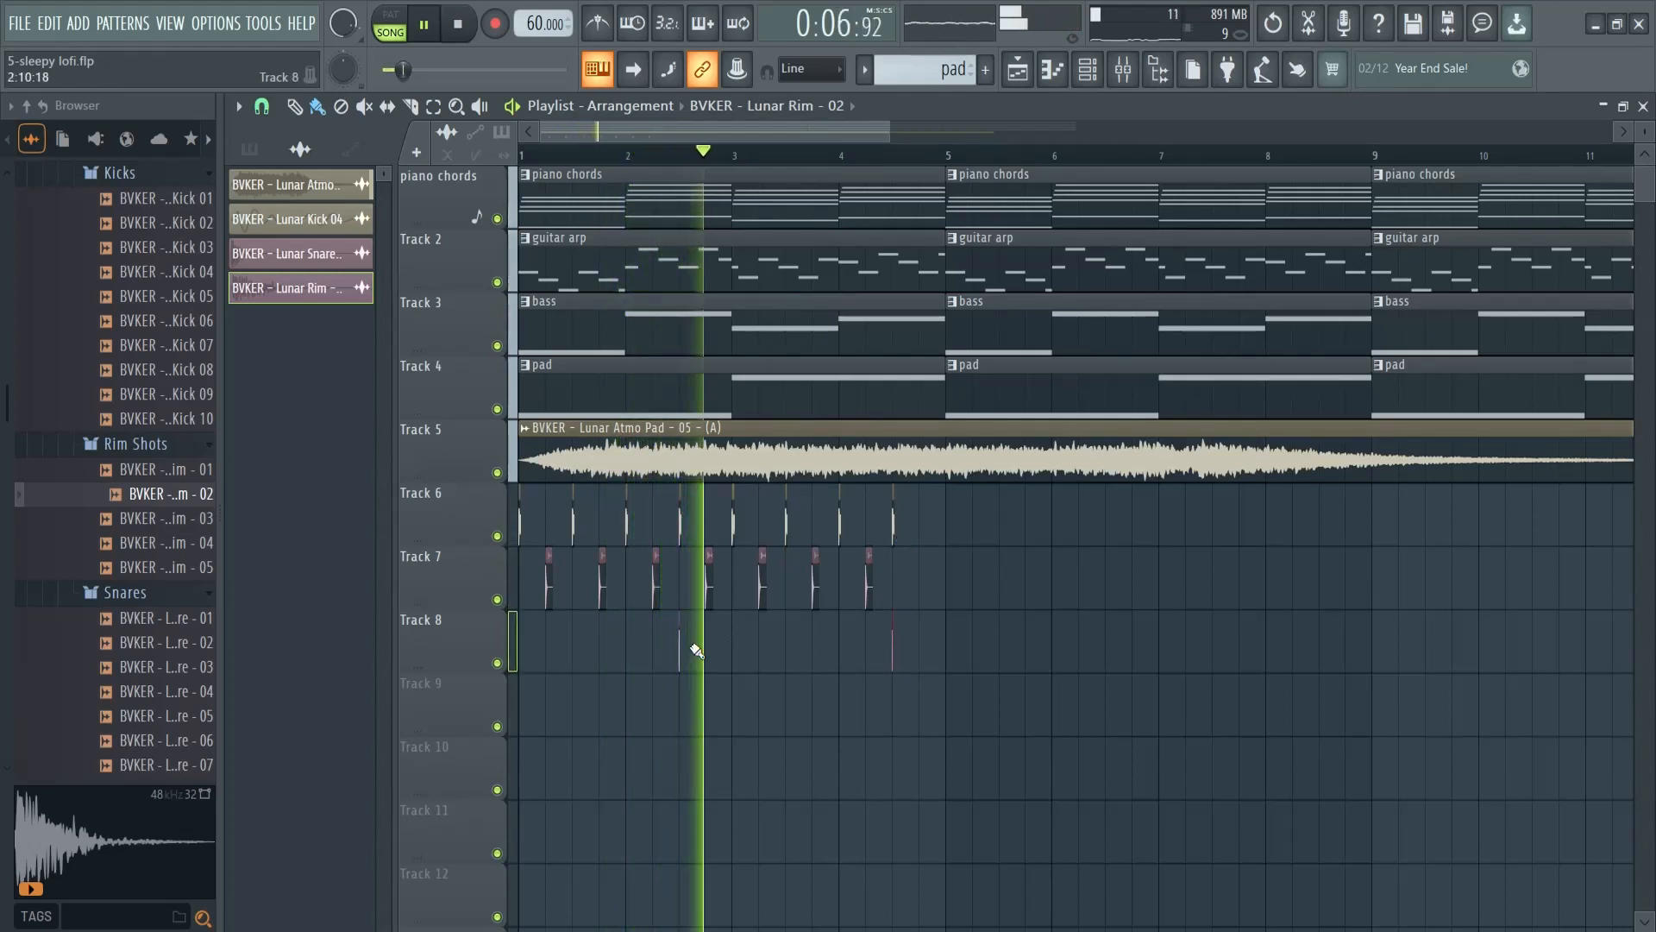
pyautogui.press('space')
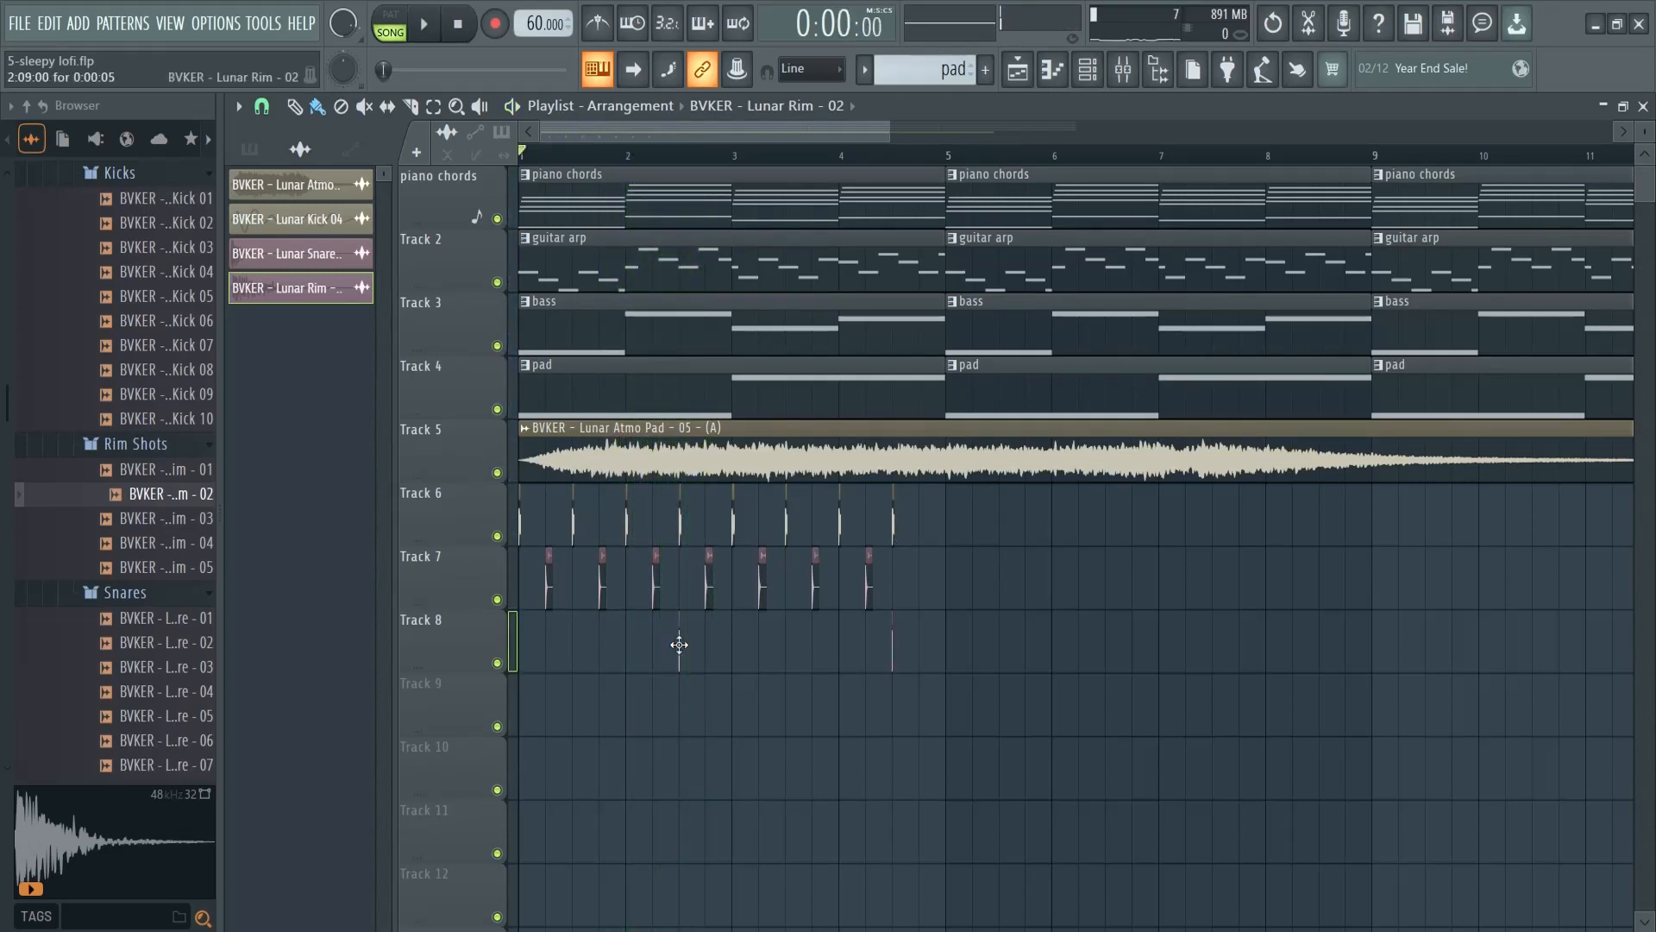
# - Set the channel volume of the Lunar Rim 02 clip to 25%
pyautogui.doubleClick(679, 645)
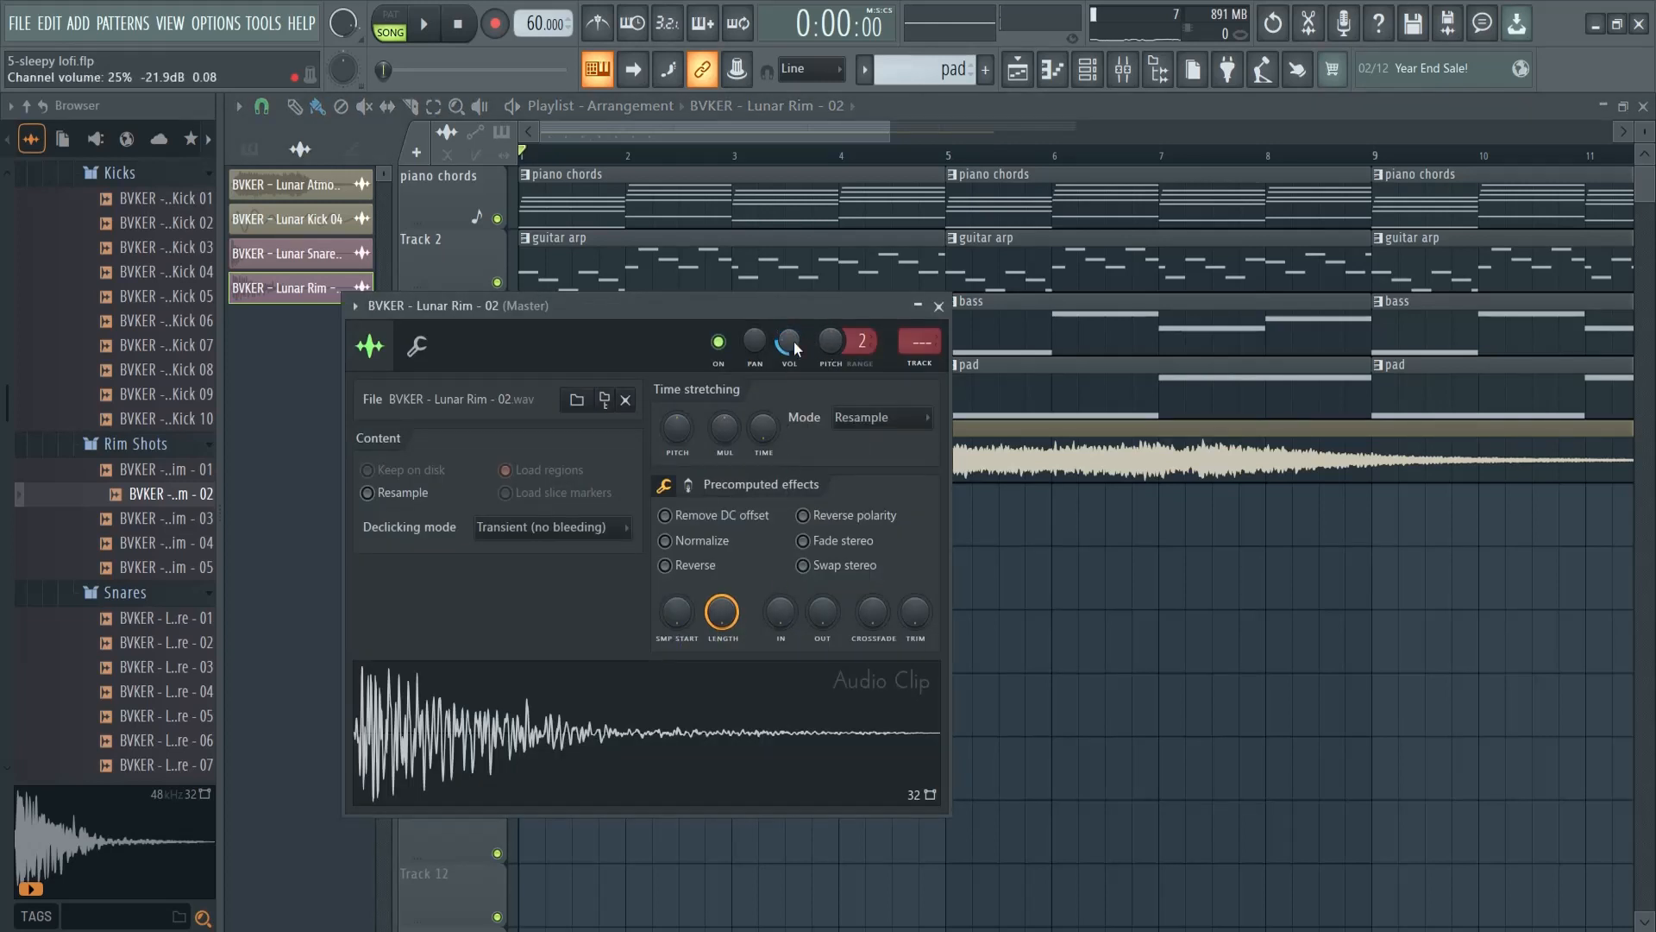
pyautogui.moveTo(755, 301); pyautogui.dragTo(1398, 317)
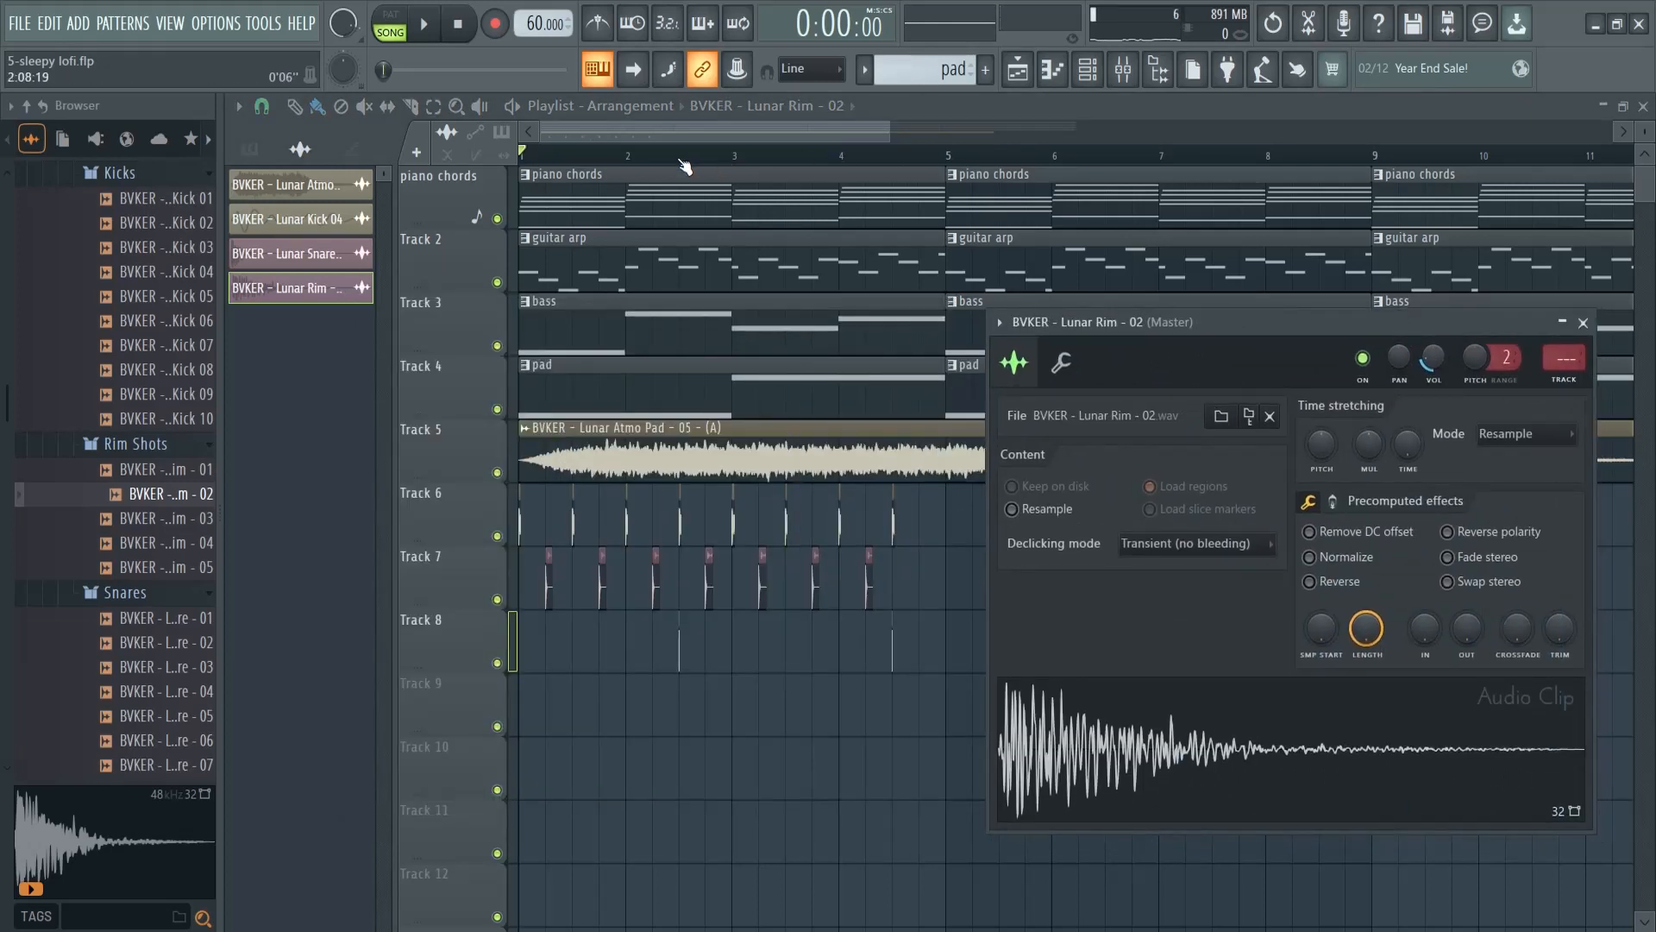
pyautogui.press('Escape')
# - Loop beats 2 and 3 of bar 2 to check the rim shot's level, and clear the time selection
pyautogui.moveTo(664, 159); pyautogui.dragTo(725, 161)
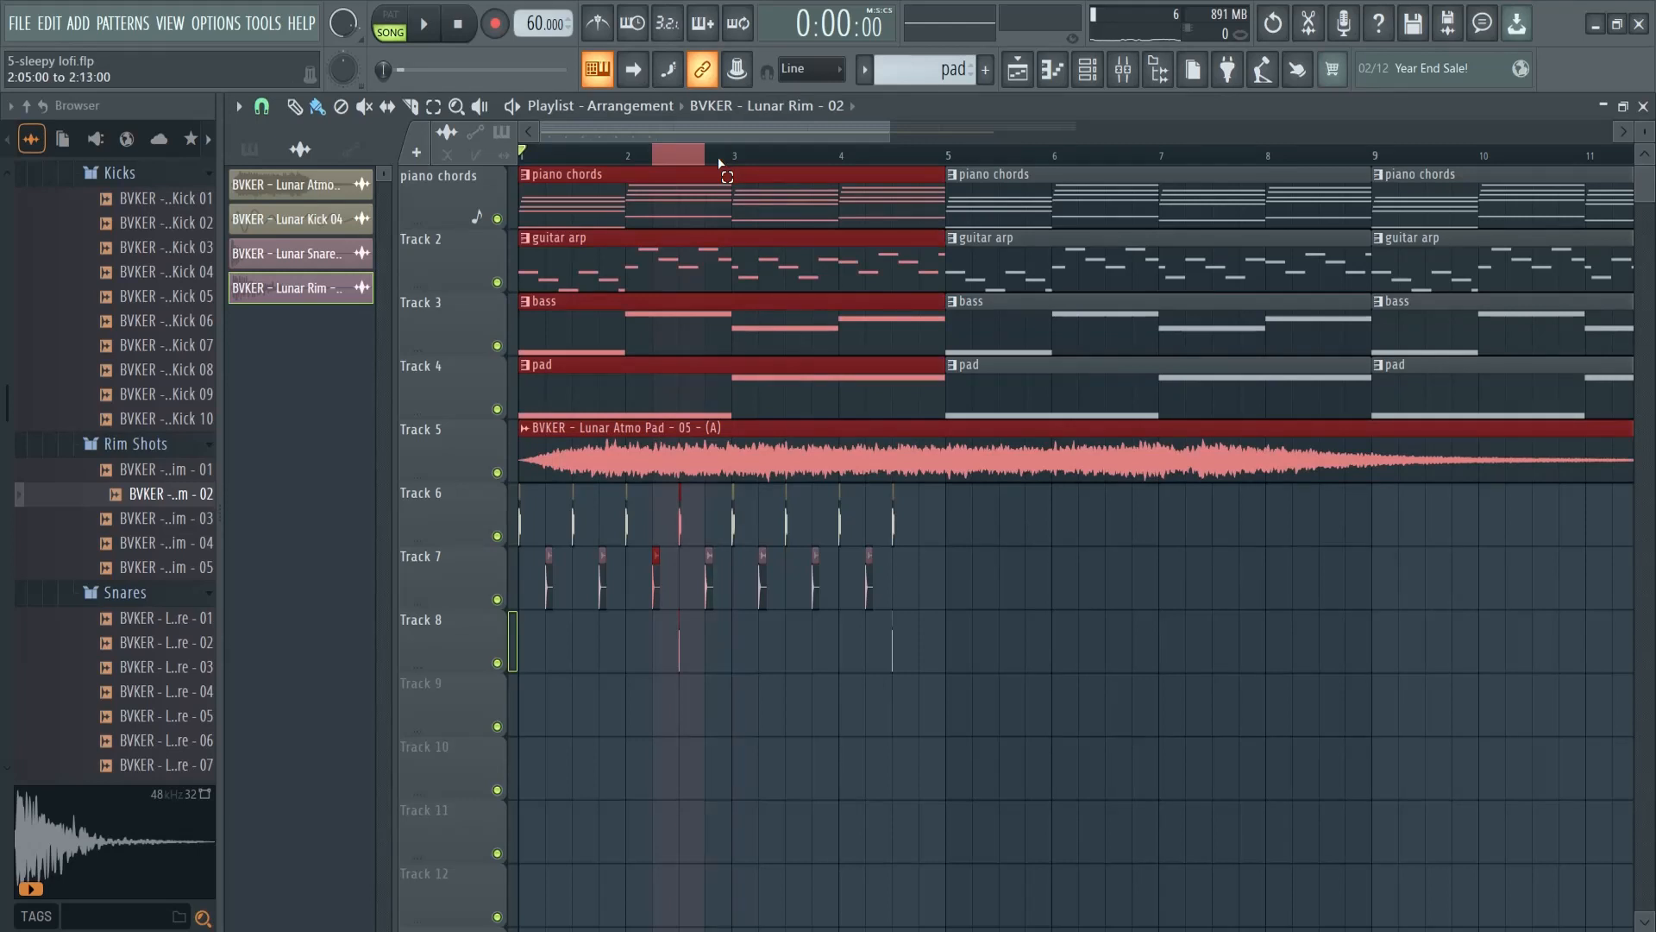
pyautogui.press('space')
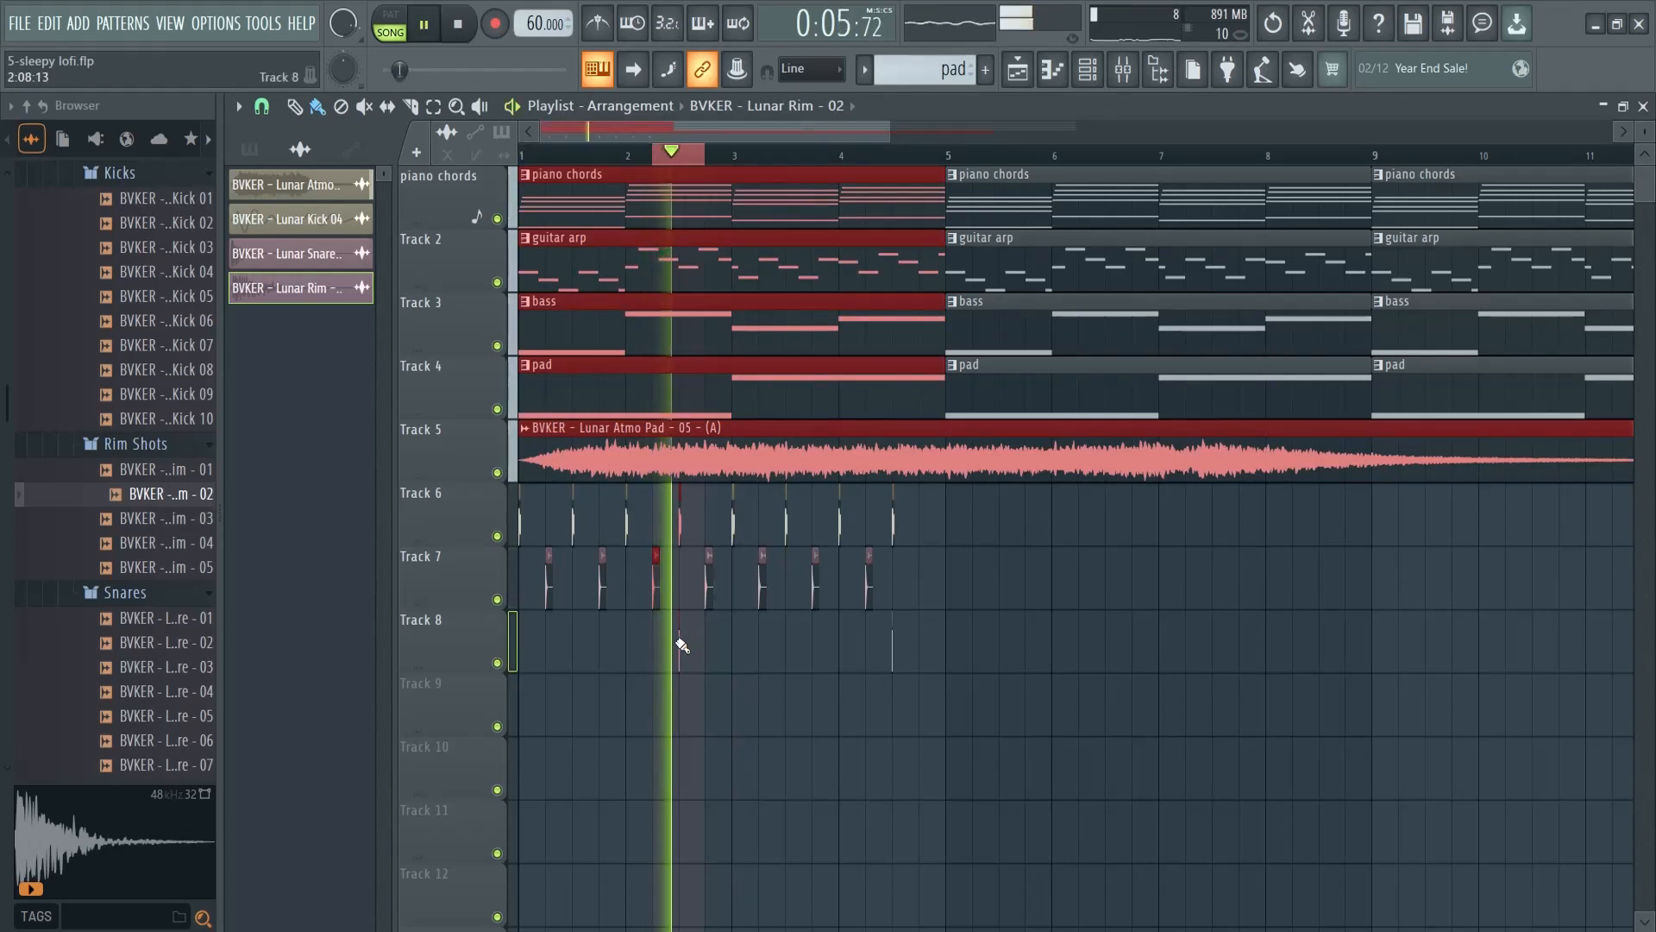
pyautogui.doubleClick(679, 642)
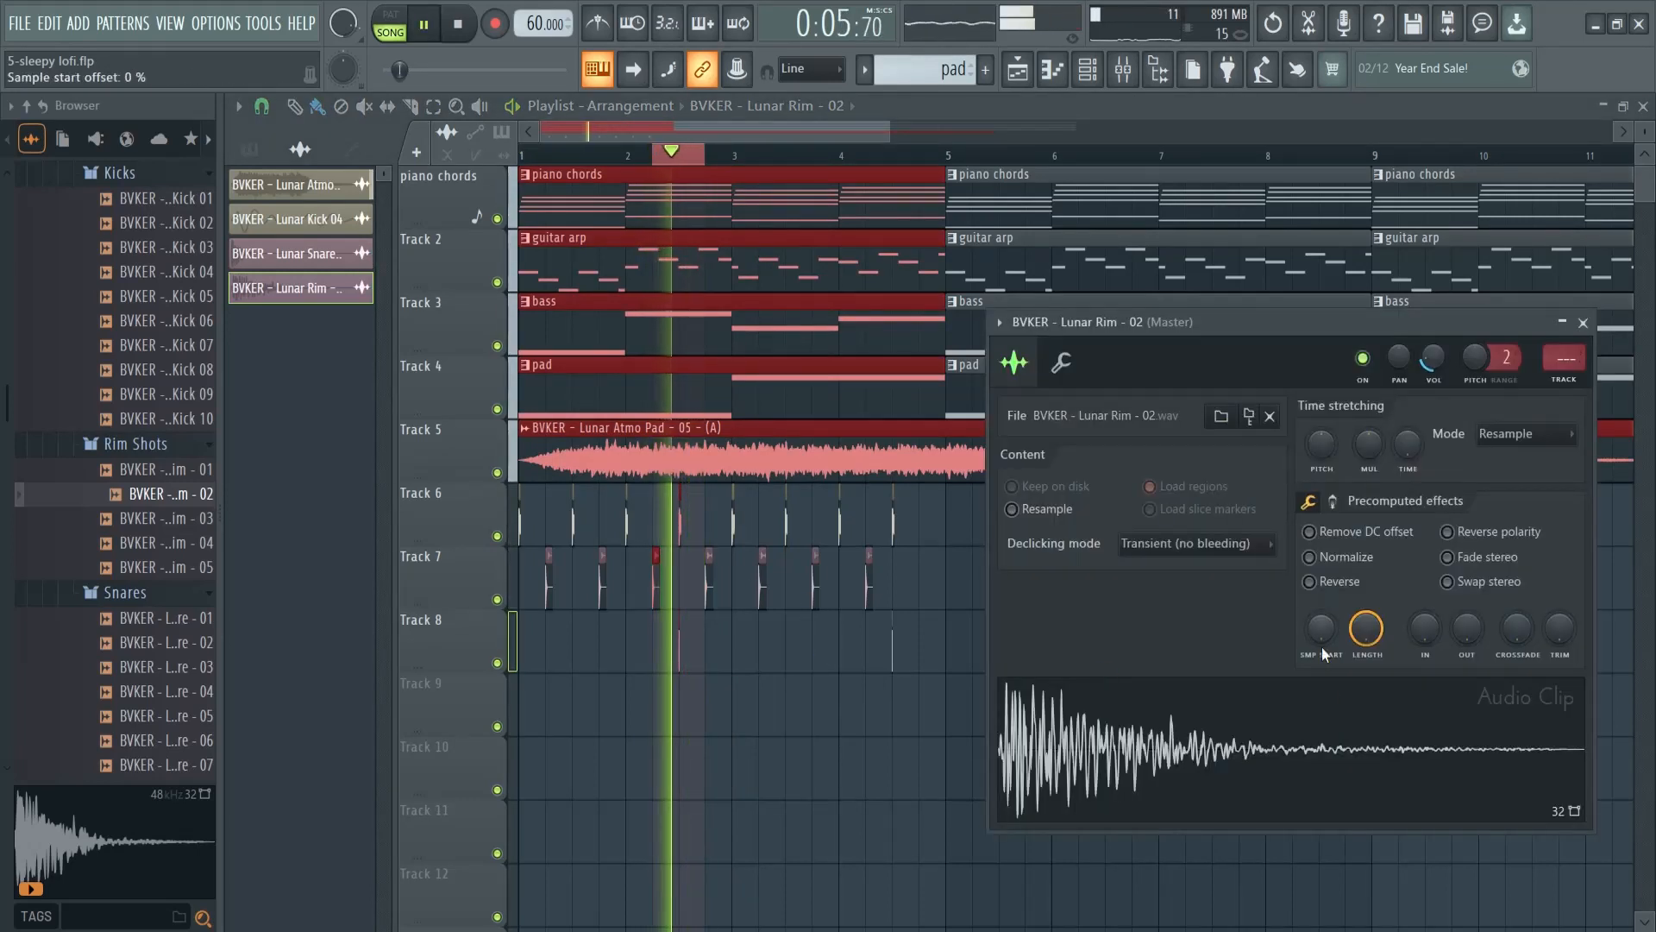
pyautogui.click(1582, 323)
pyautogui.press('space')
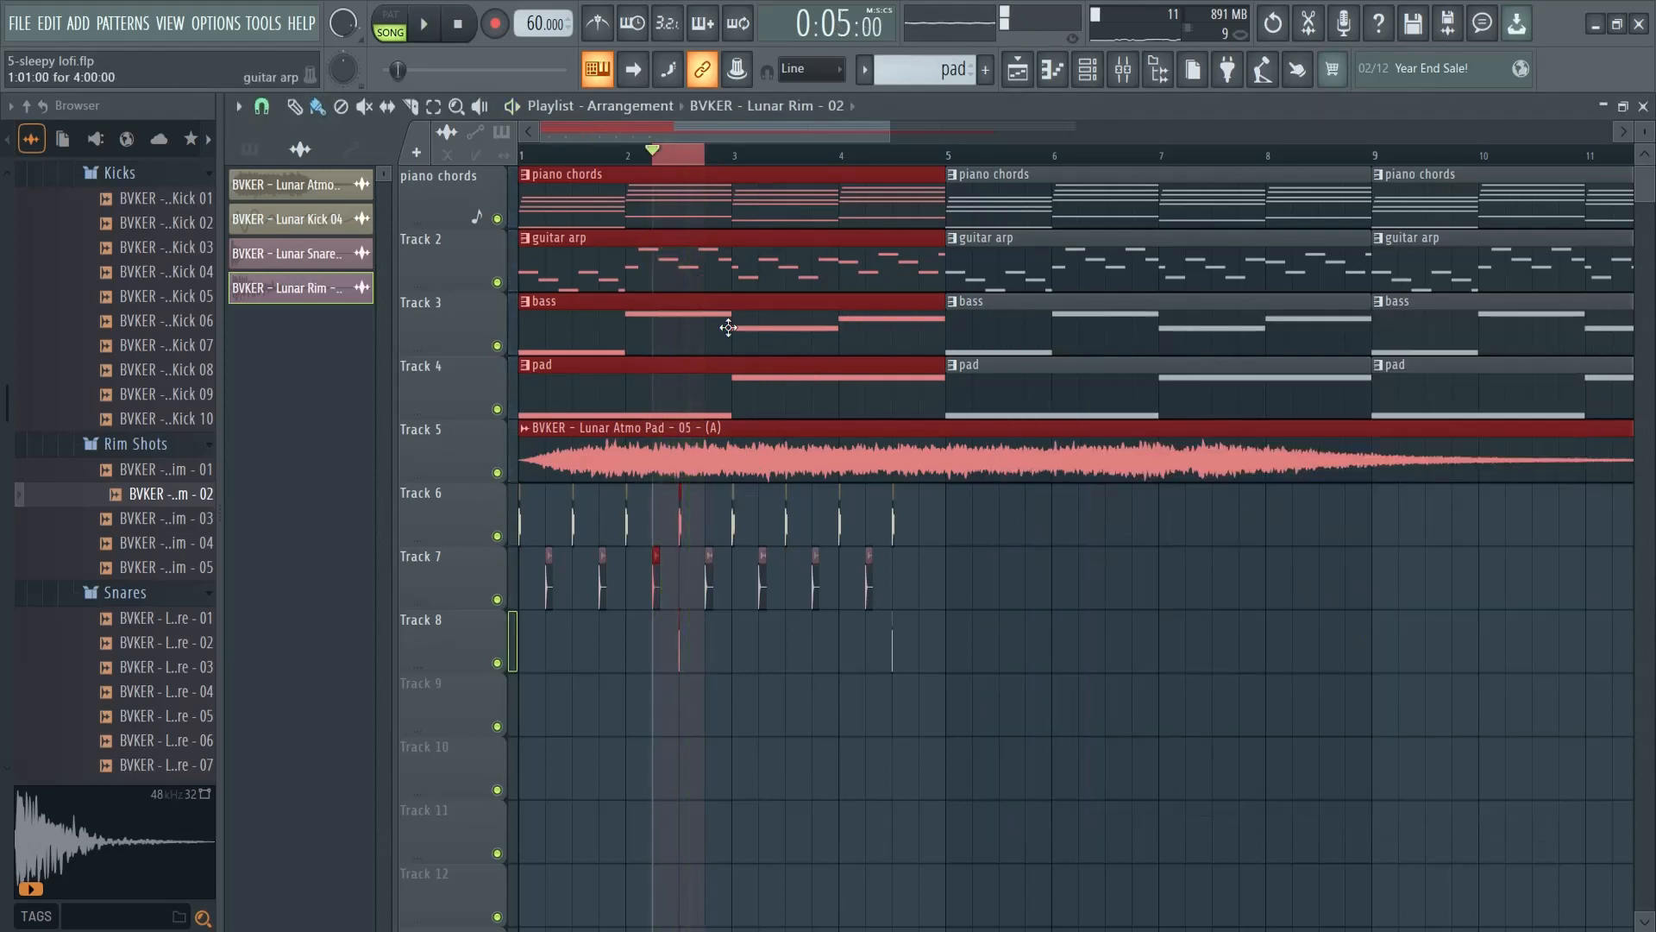
pyautogui.click(696, 164)
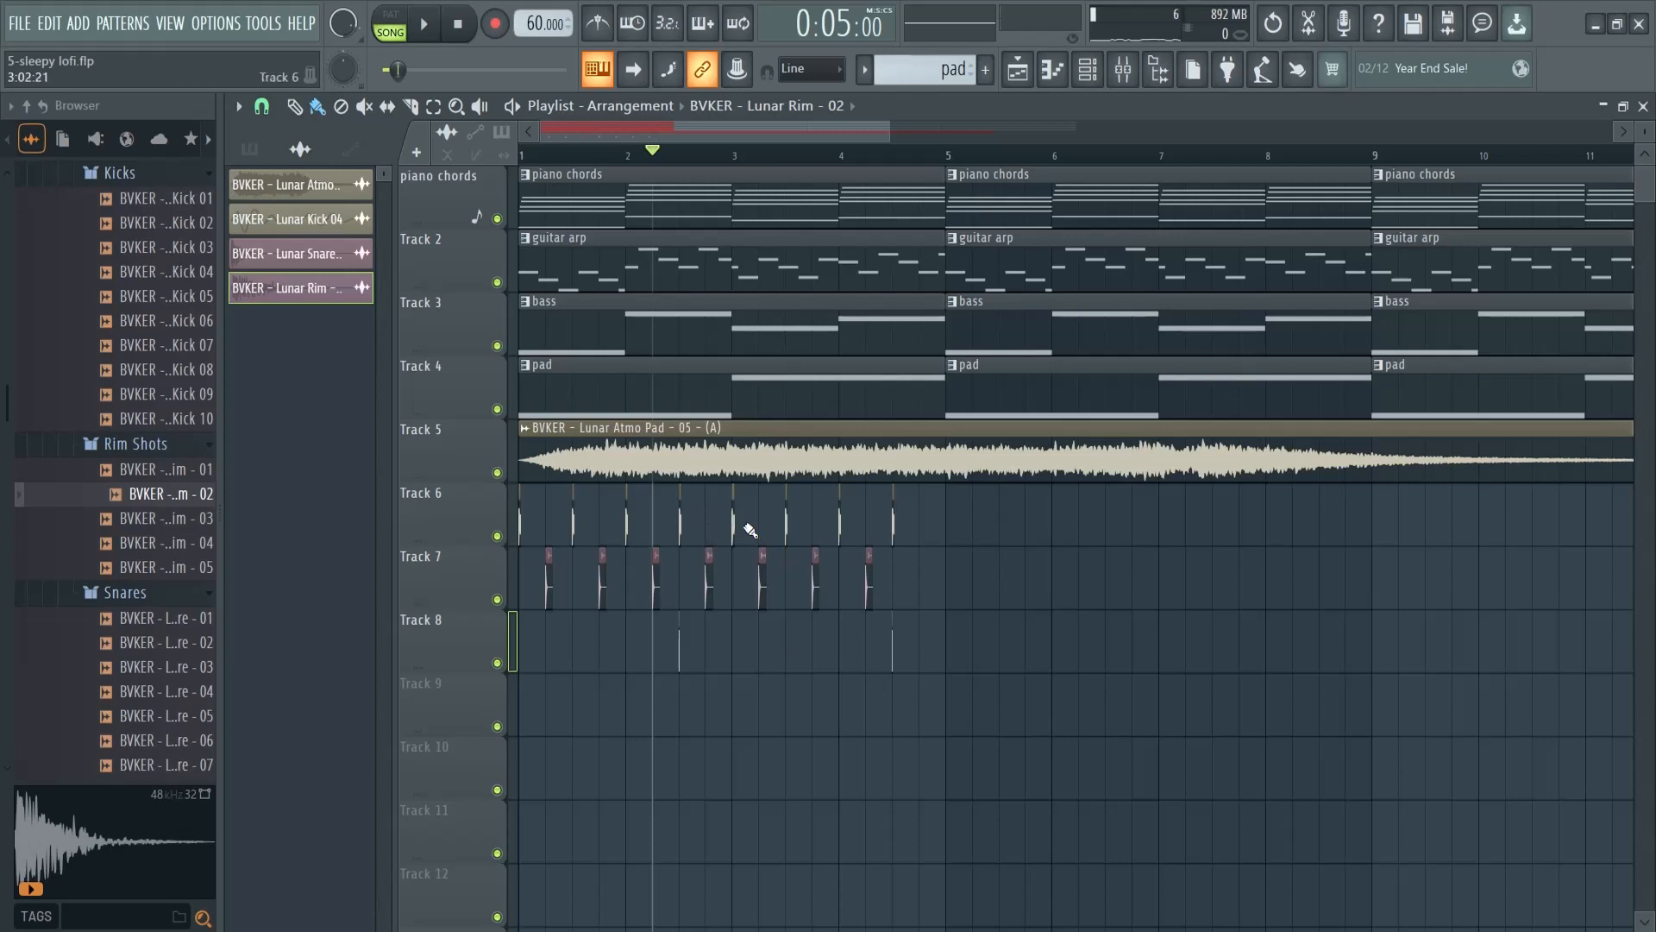
# - Play the arrangement from the start and make Lunar Kick 04 on Track 6 the active sample for placing clips
pyautogui.press('space')
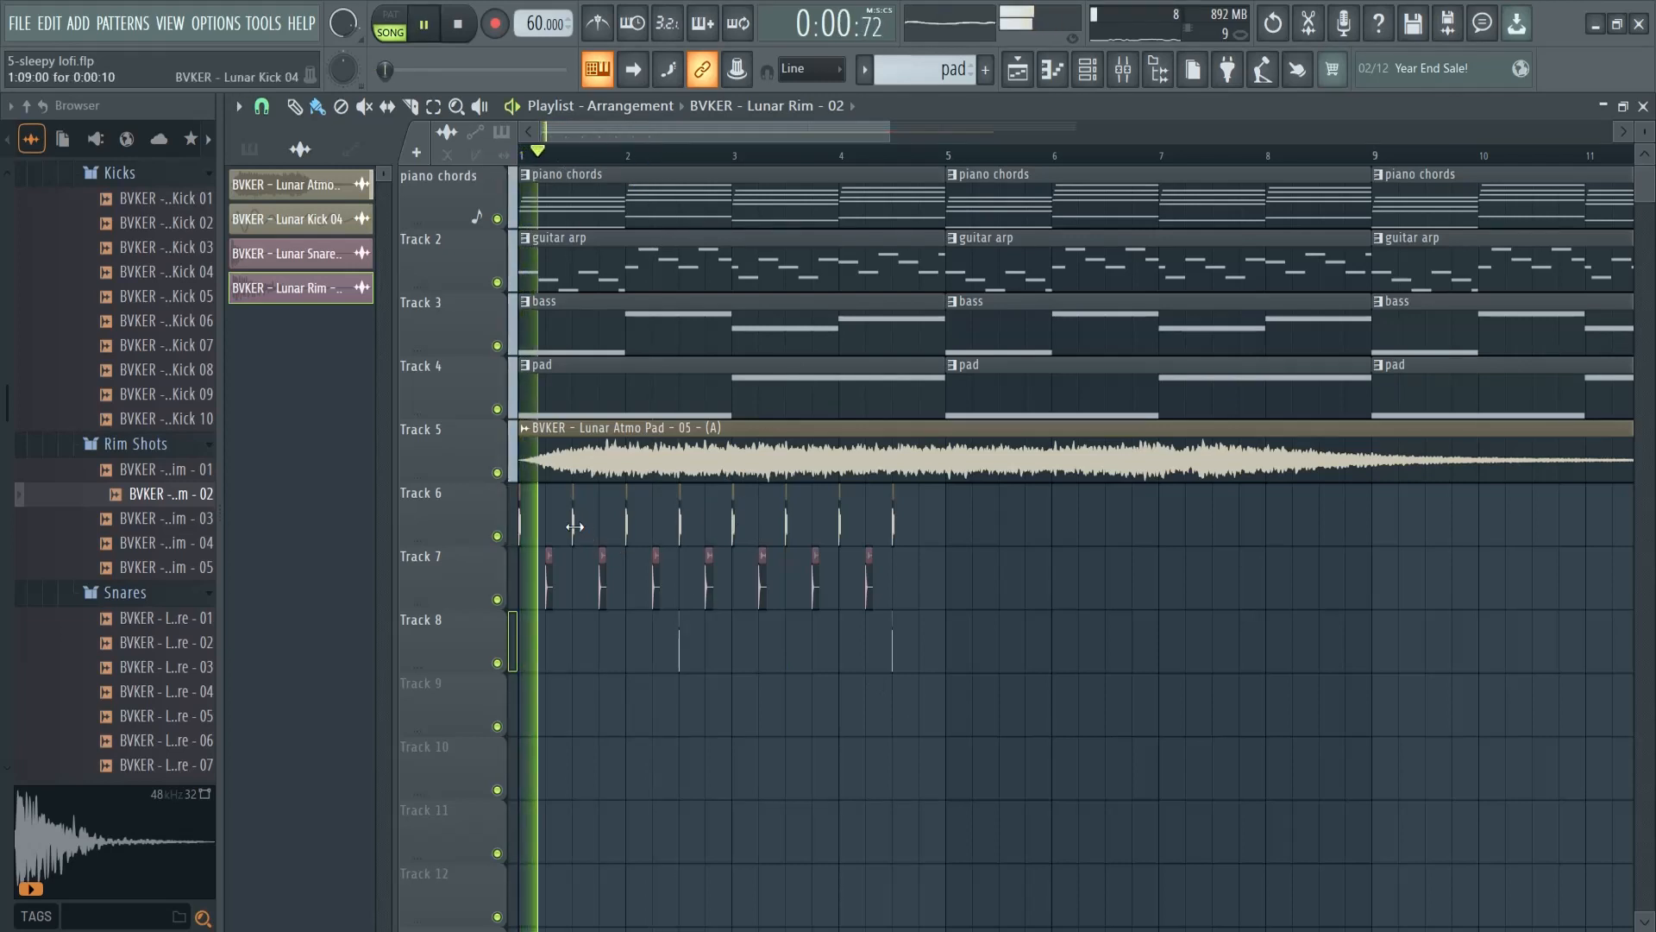
pyautogui.click(630, 528)
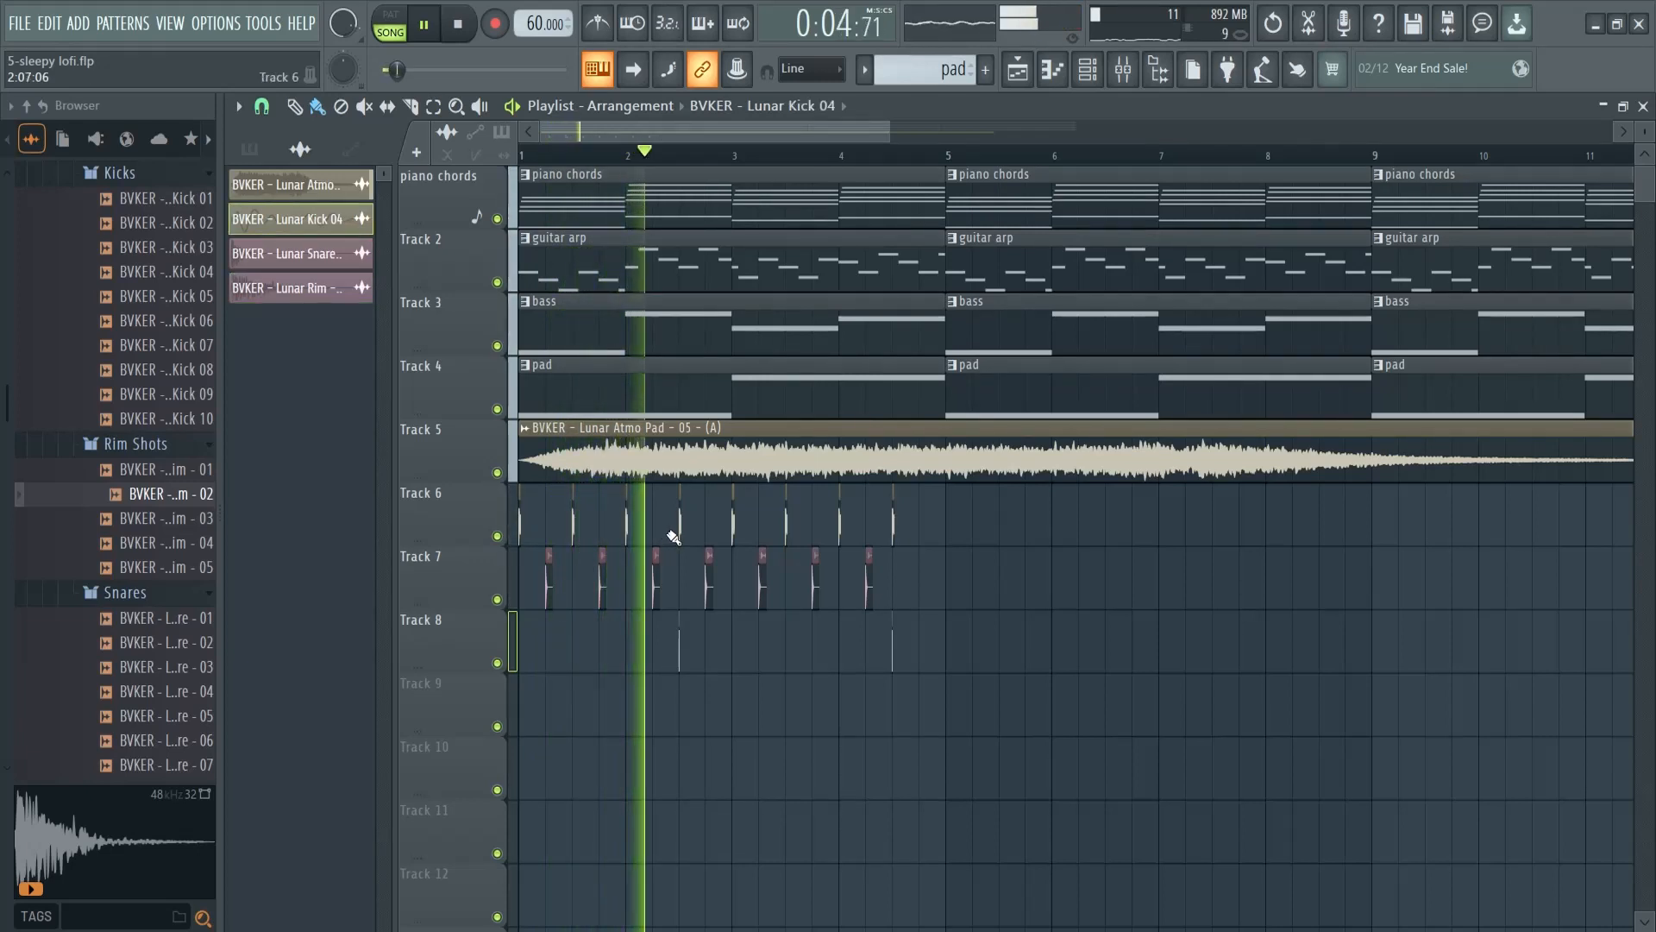
pyautogui.press('space')
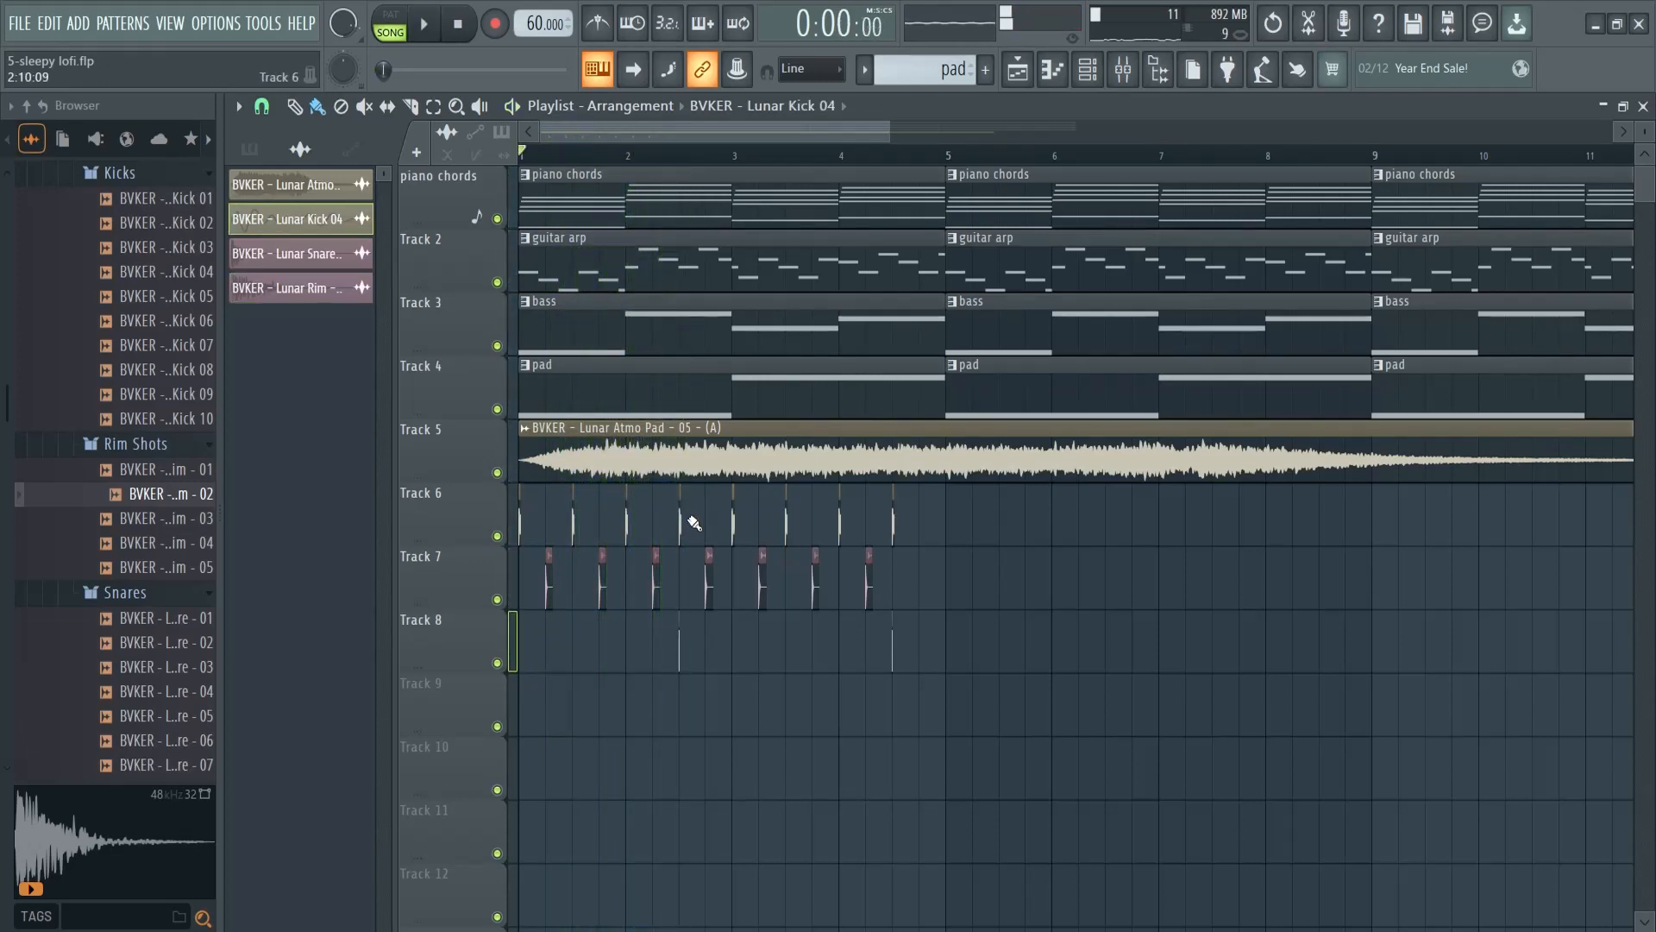
# - Set the snap to 1/2 beat and try an extra kick half a beat after beat 3 of bar 2 on Track 6
pyautogui.click(261, 107)
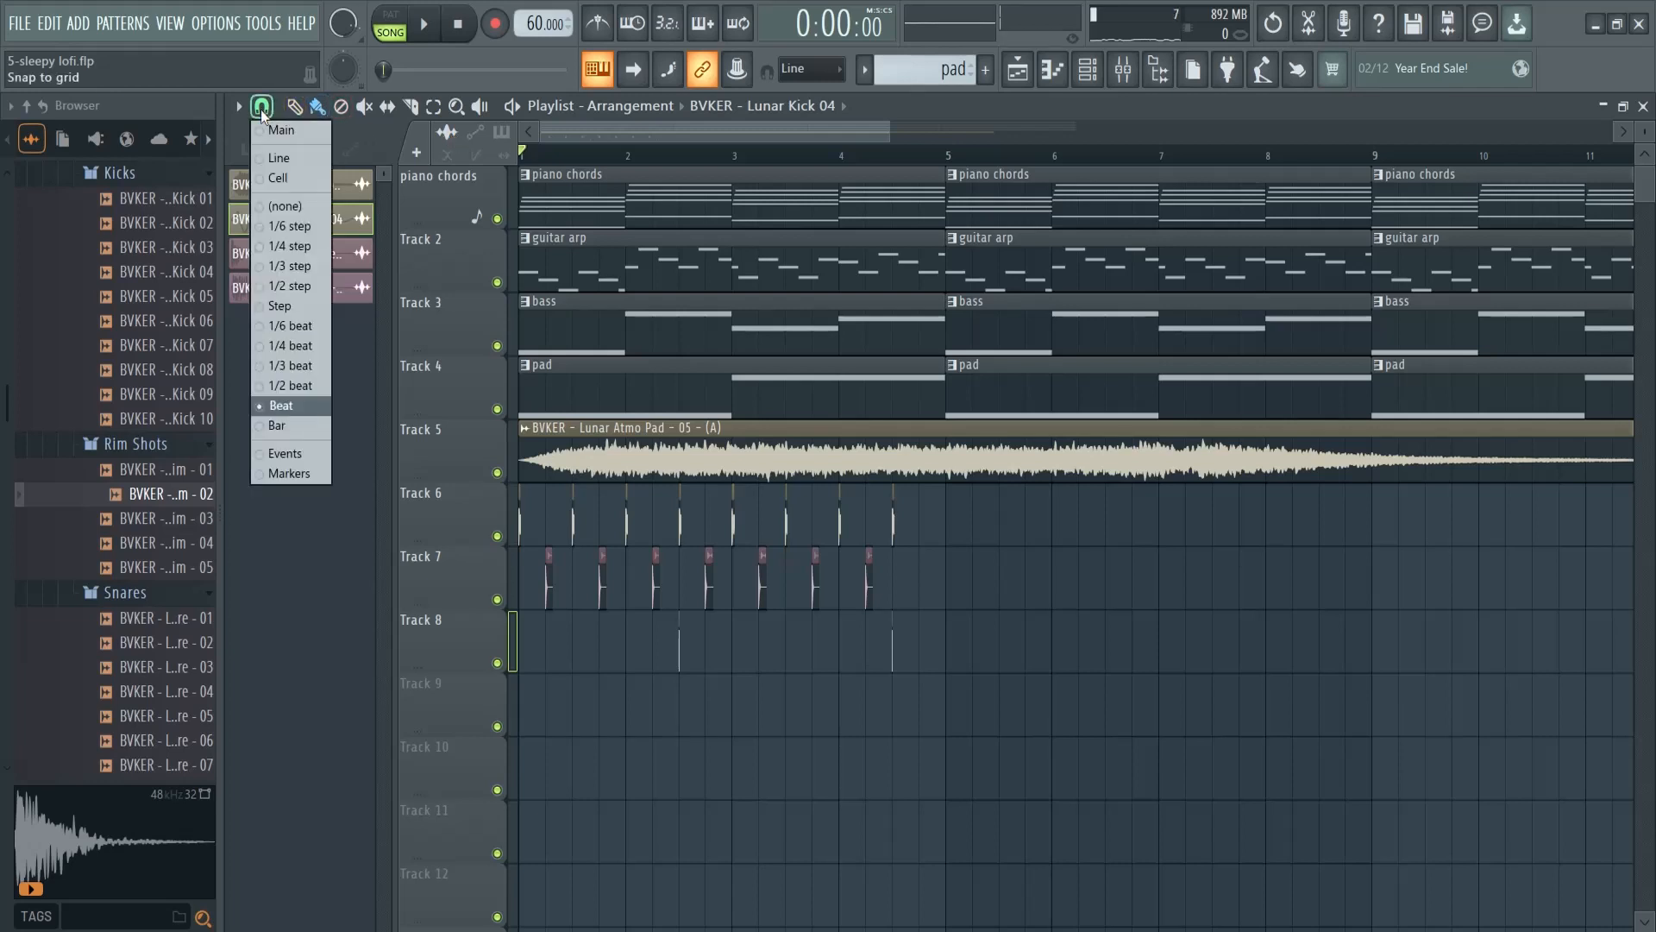
pyautogui.click(312, 381)
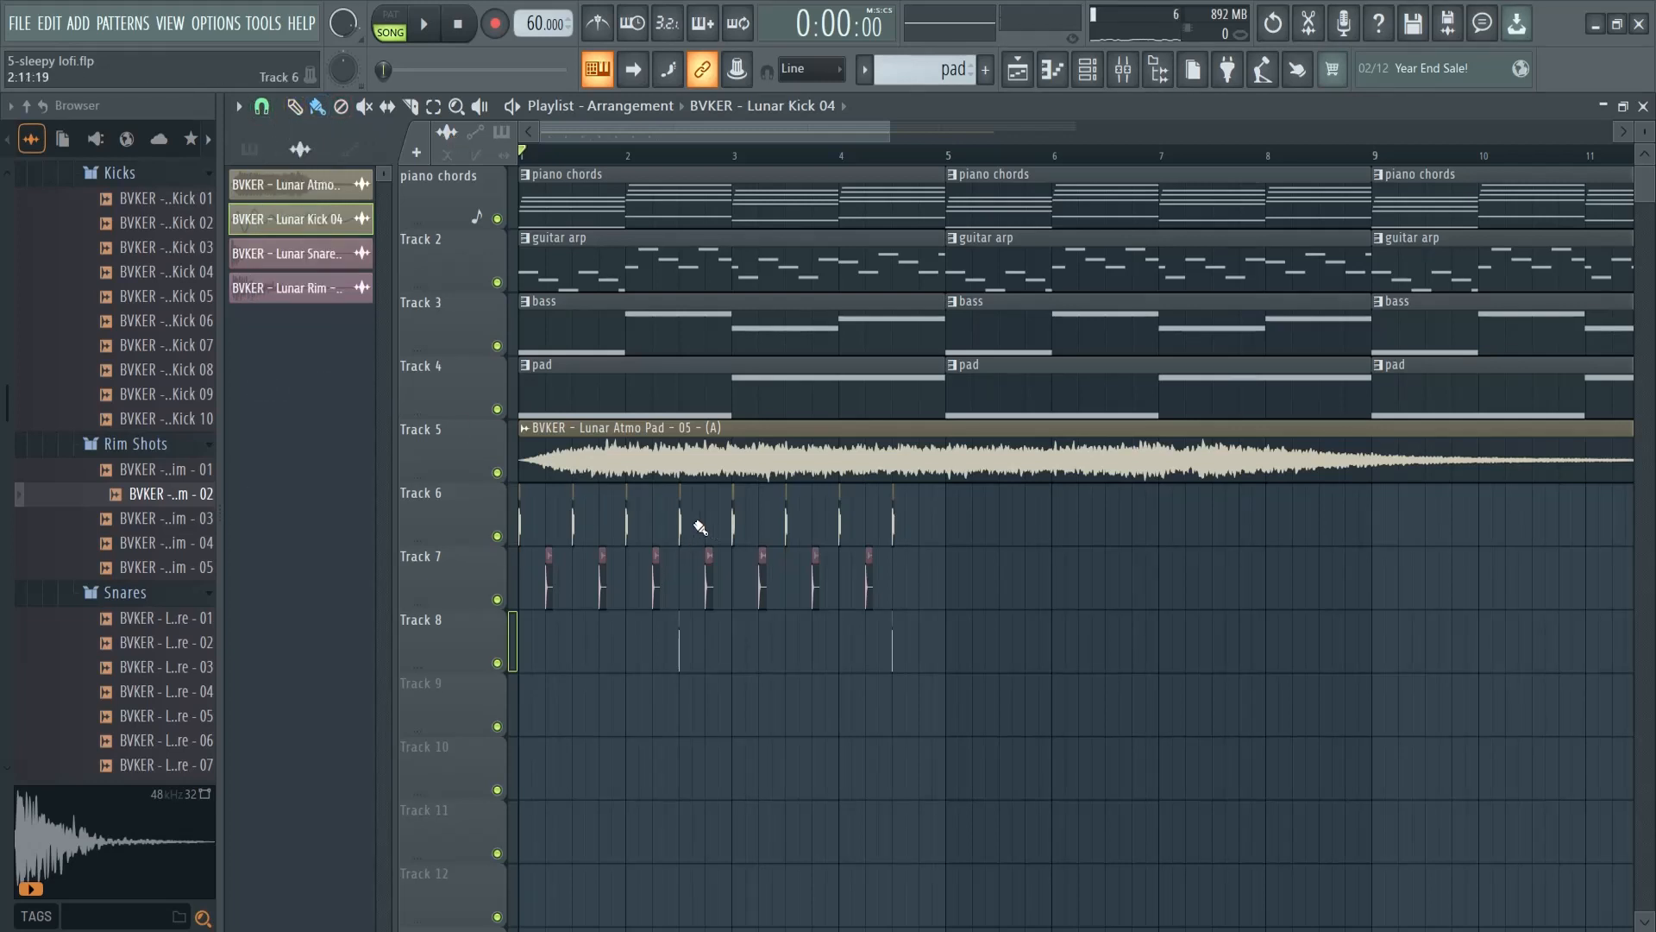
pyautogui.keyDown('ctrl'); pyautogui.scroll(4, 695, 530); pyautogui.keyUp('ctrl')
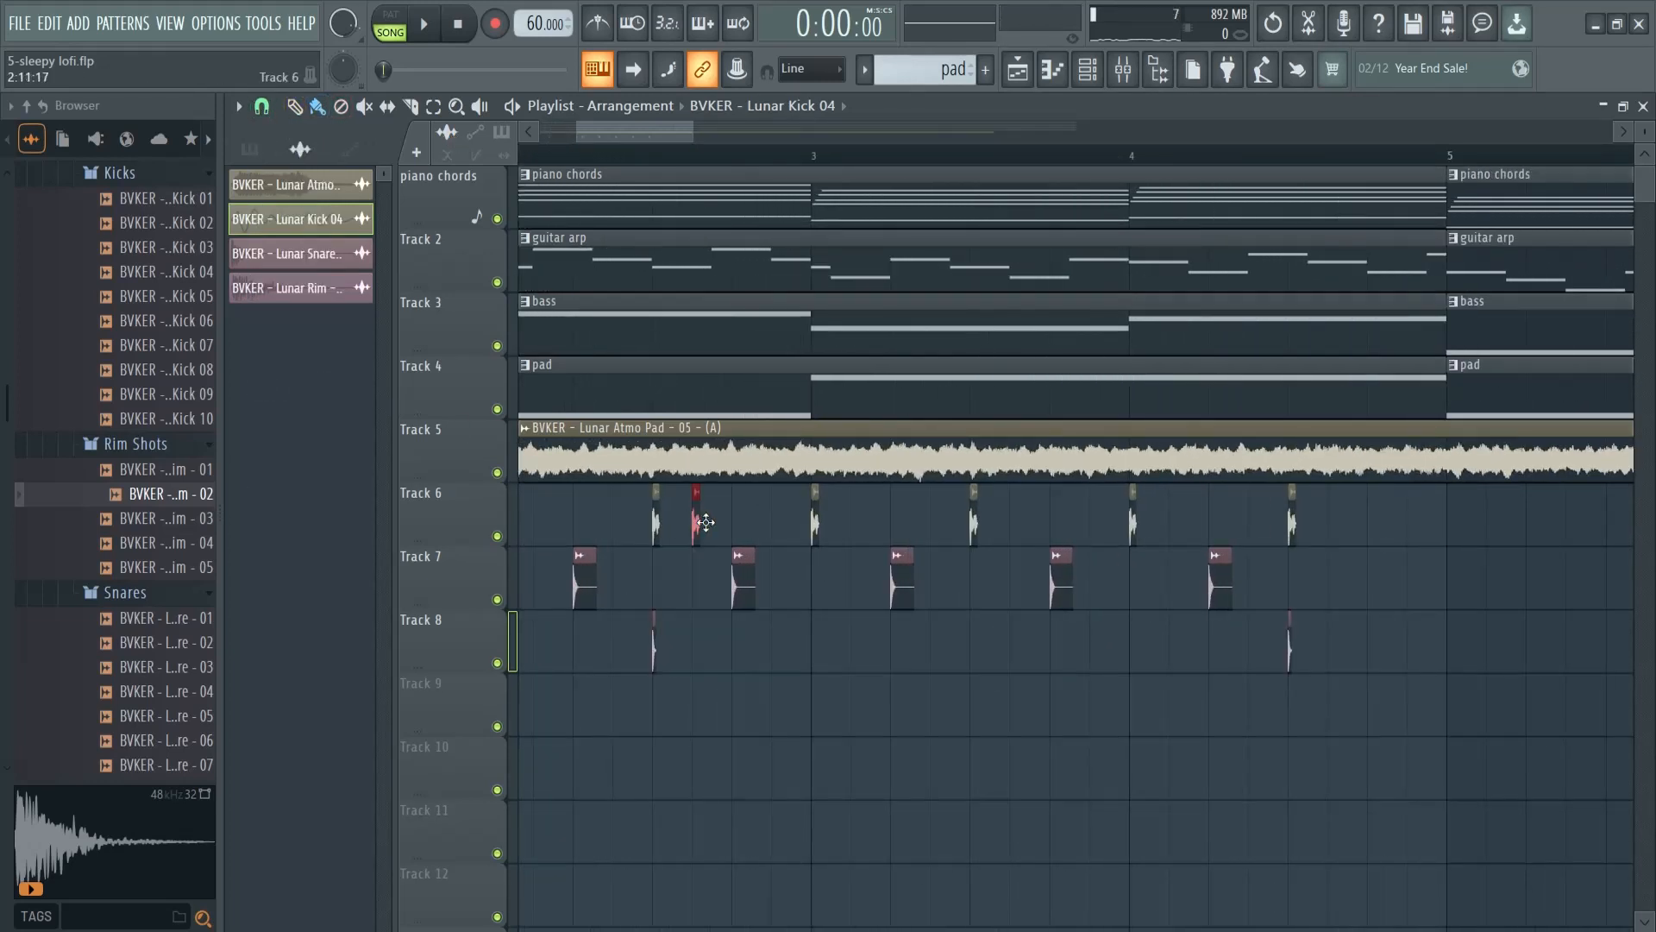
pyautogui.press('space')
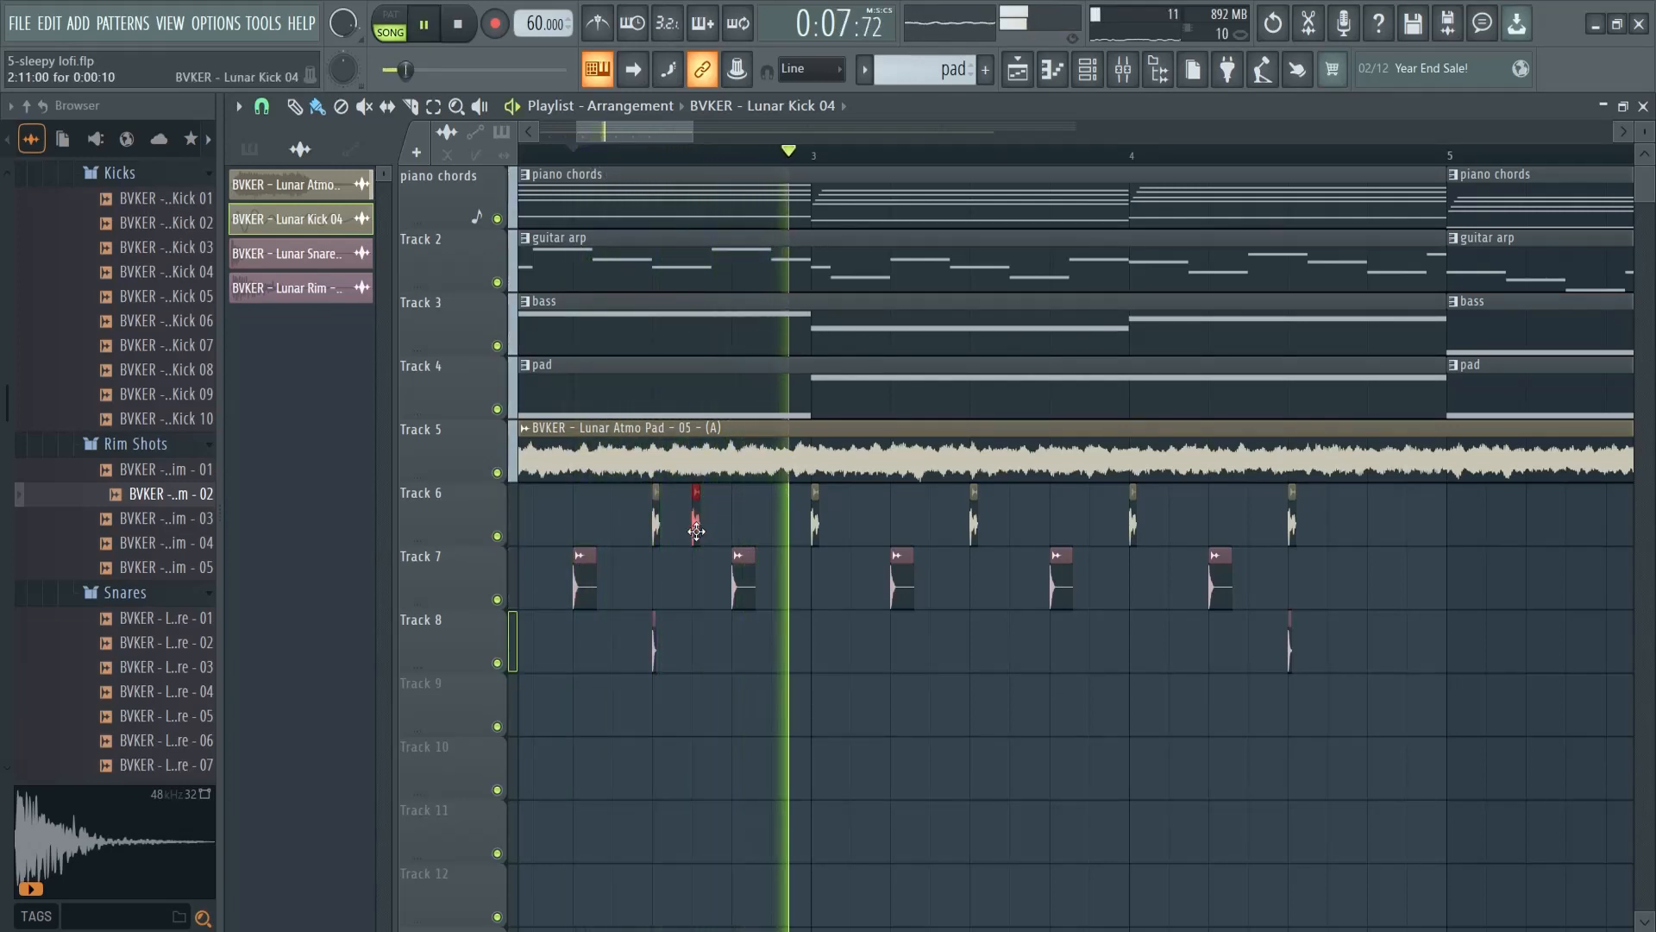
pyautogui.press('space')
# - Set the snap to 1/4 beat and add kicks on Track 6 a quarter beat after beat 3 in bars 2 and 3
pyautogui.click(262, 106)
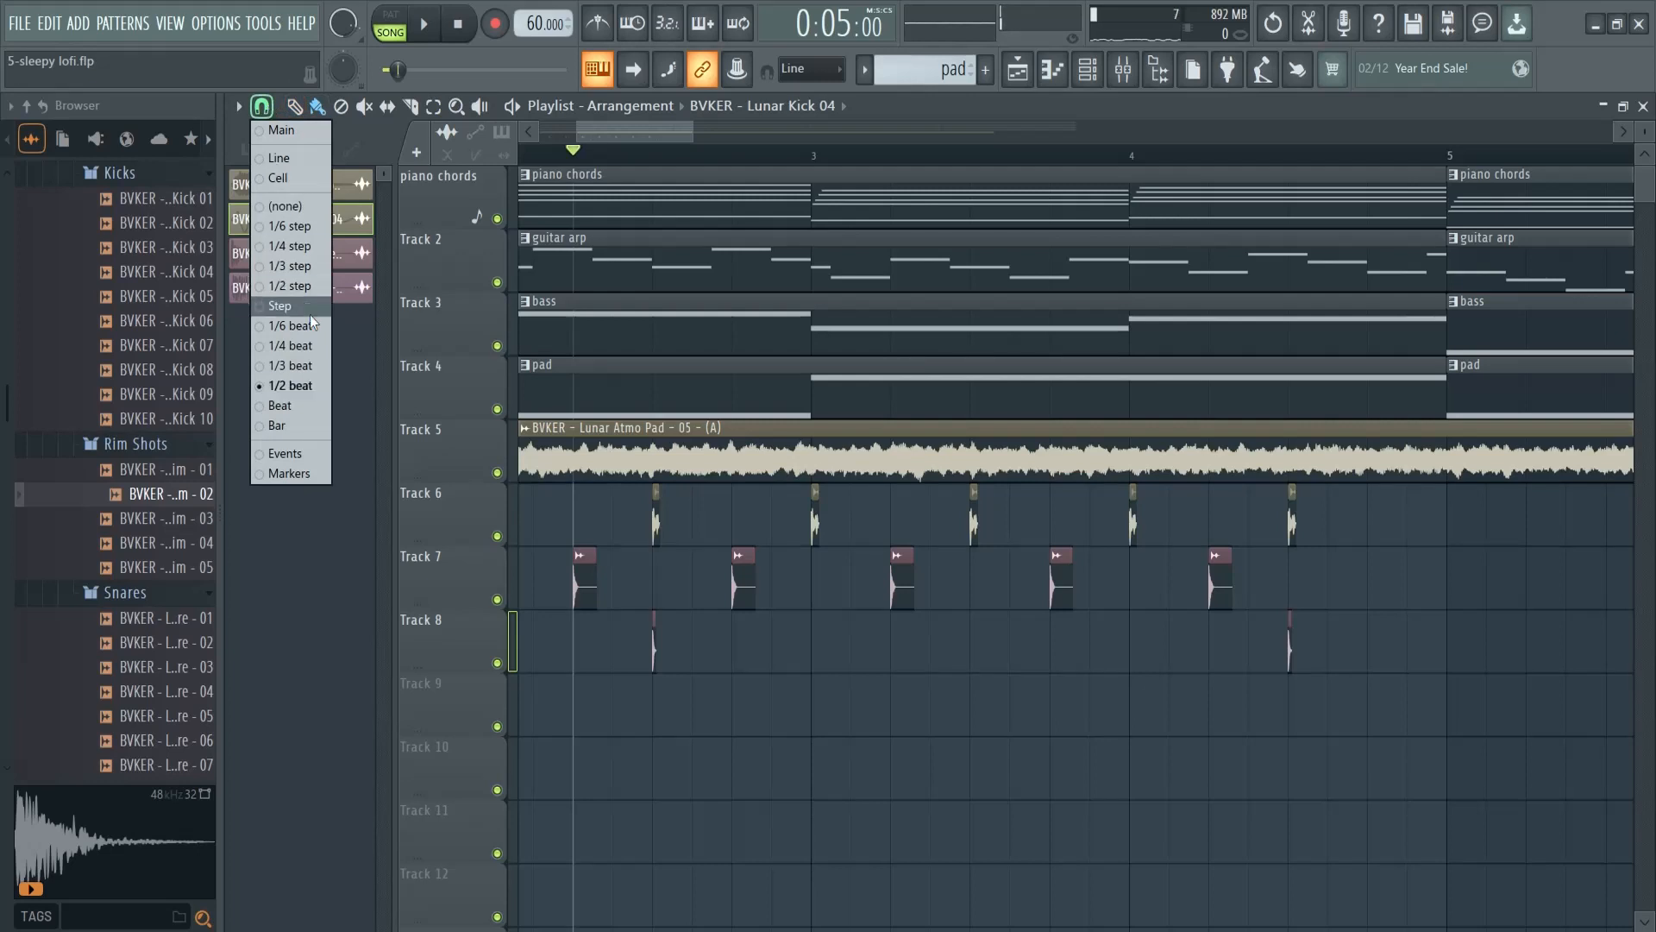
pyautogui.click(304, 345)
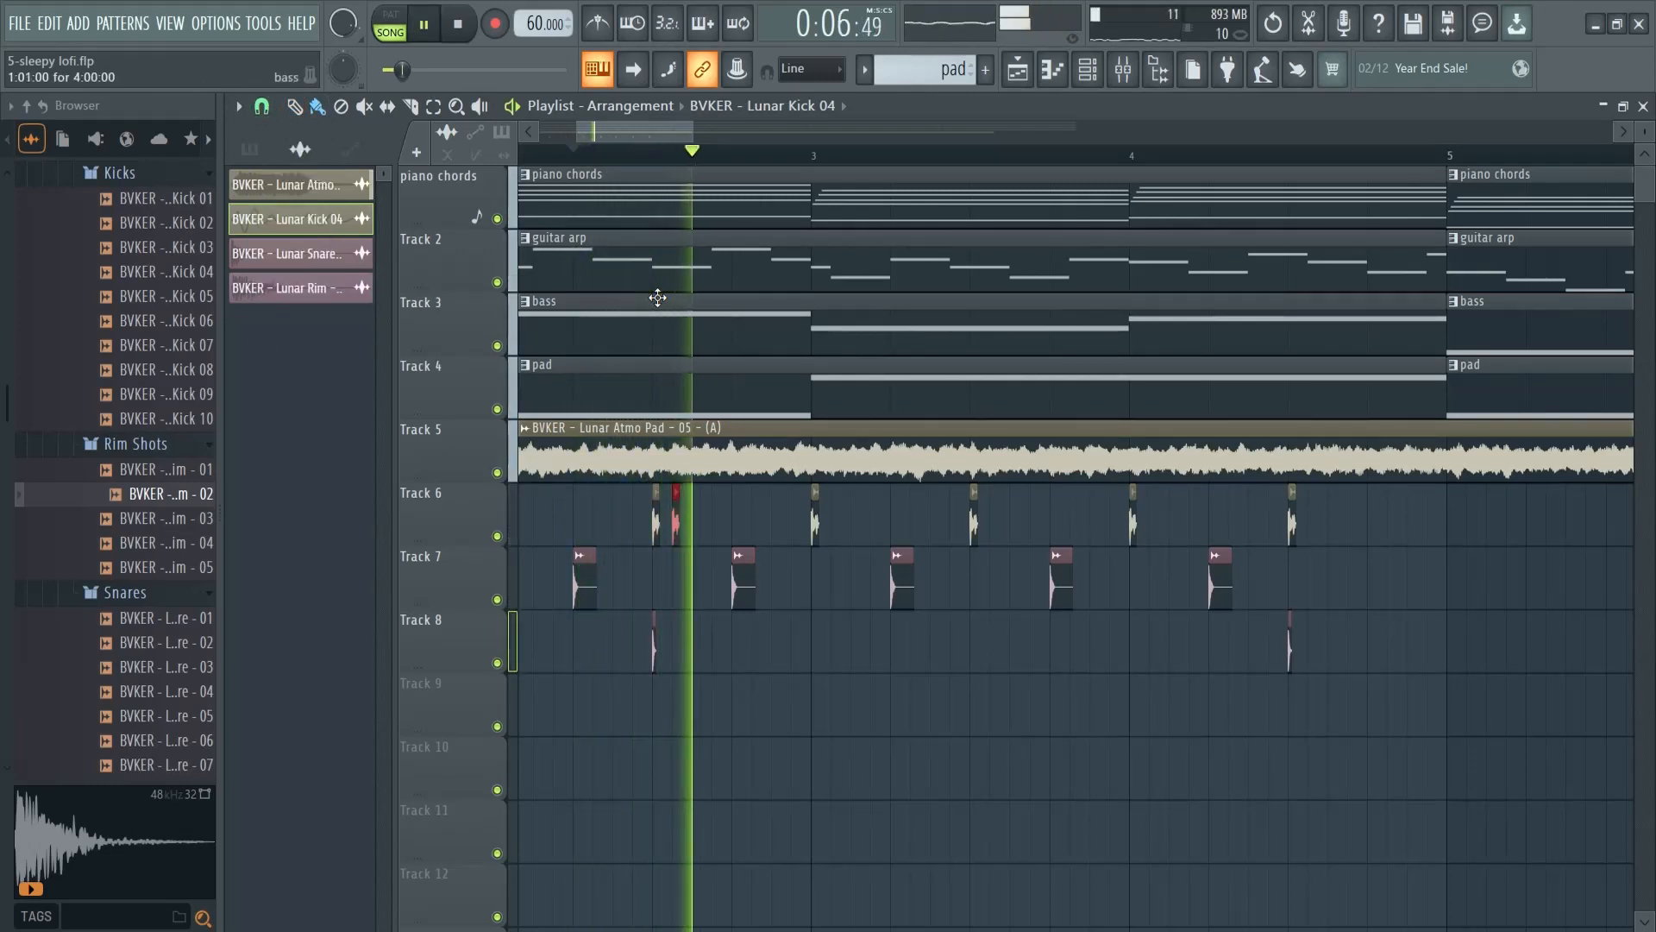
pyautogui.moveTo(684, 133); pyautogui.dragTo(734, 132)
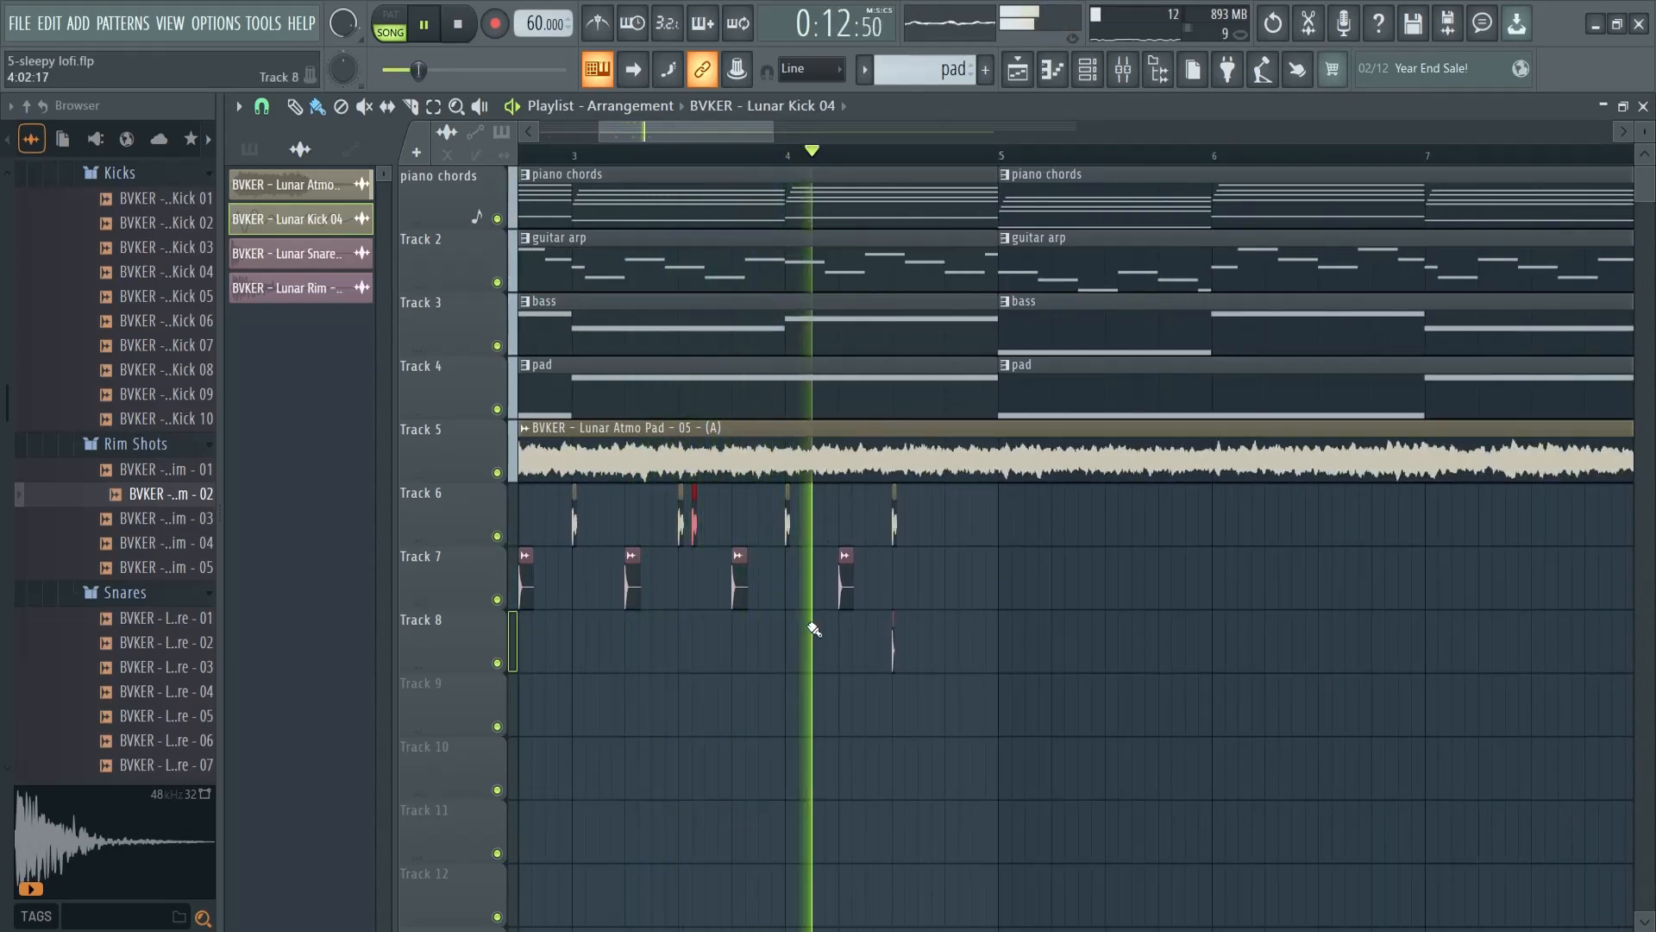
pyautogui.press('space')
# - Duplicate the kick, snare and rim clips of bars 1 to 4 into bars 5 to 8, and add a snare at beat 4 of bar 4
pyautogui.moveTo(219, 346); pyautogui.dragTo(4, 350)
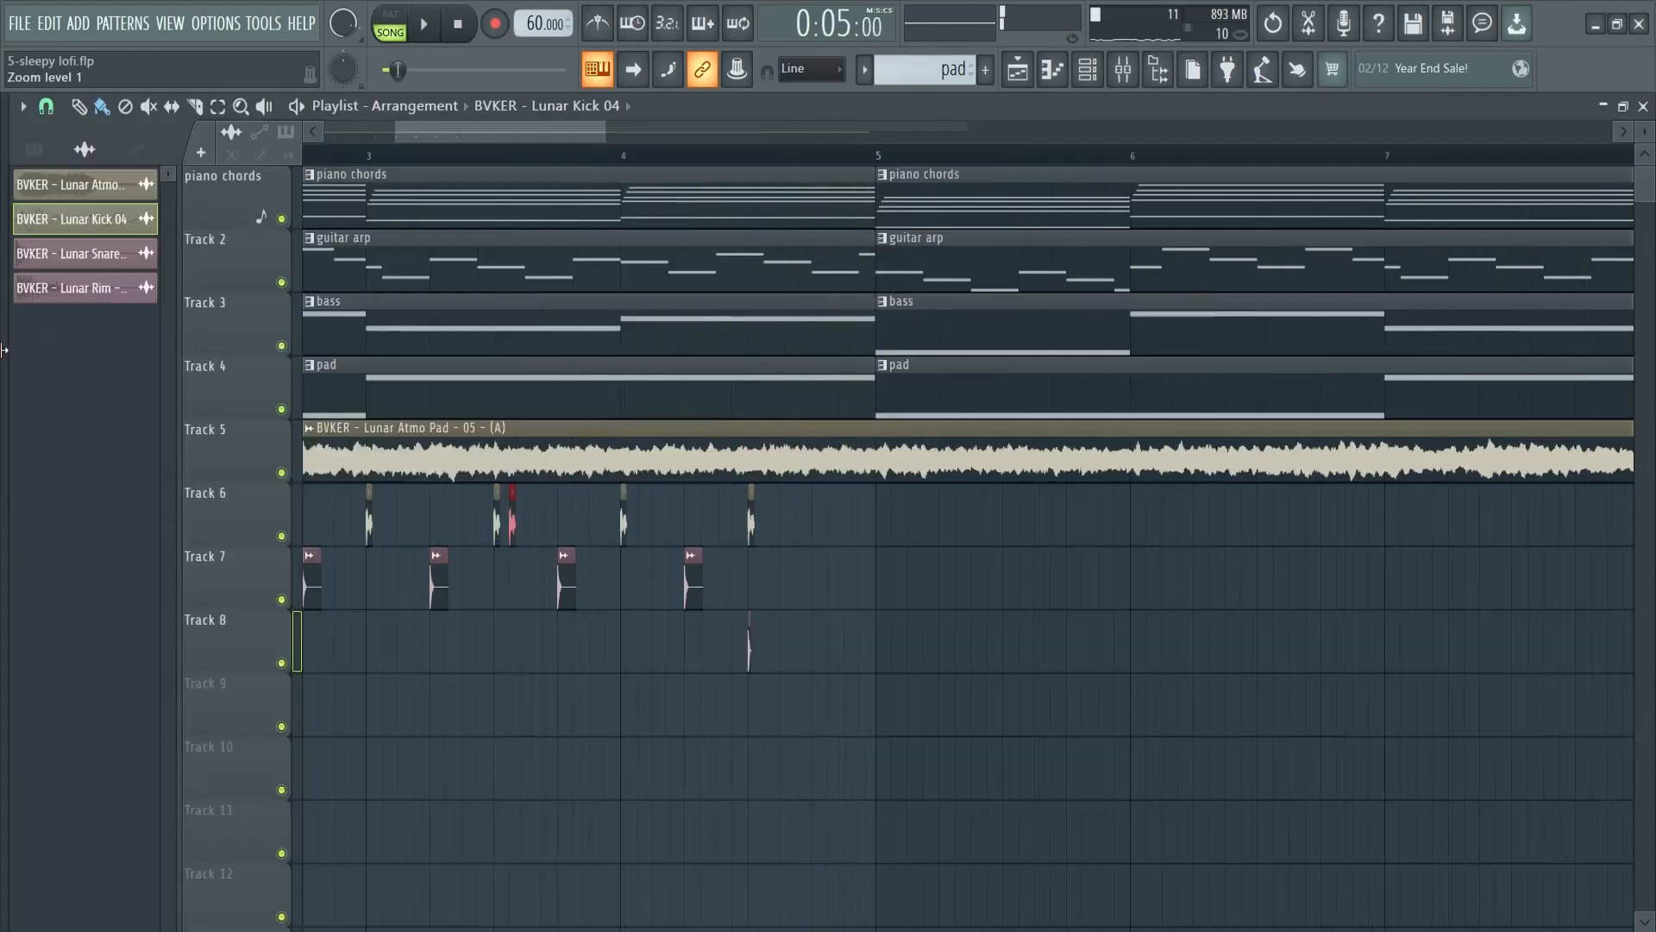
pyautogui.moveTo(565, 663); pyautogui.dragTo(1207, 656)
pyautogui.moveTo(529, 128); pyautogui.dragTo(788, 128)
pyautogui.moveTo(876, 740); pyautogui.dragTo(729, 517)
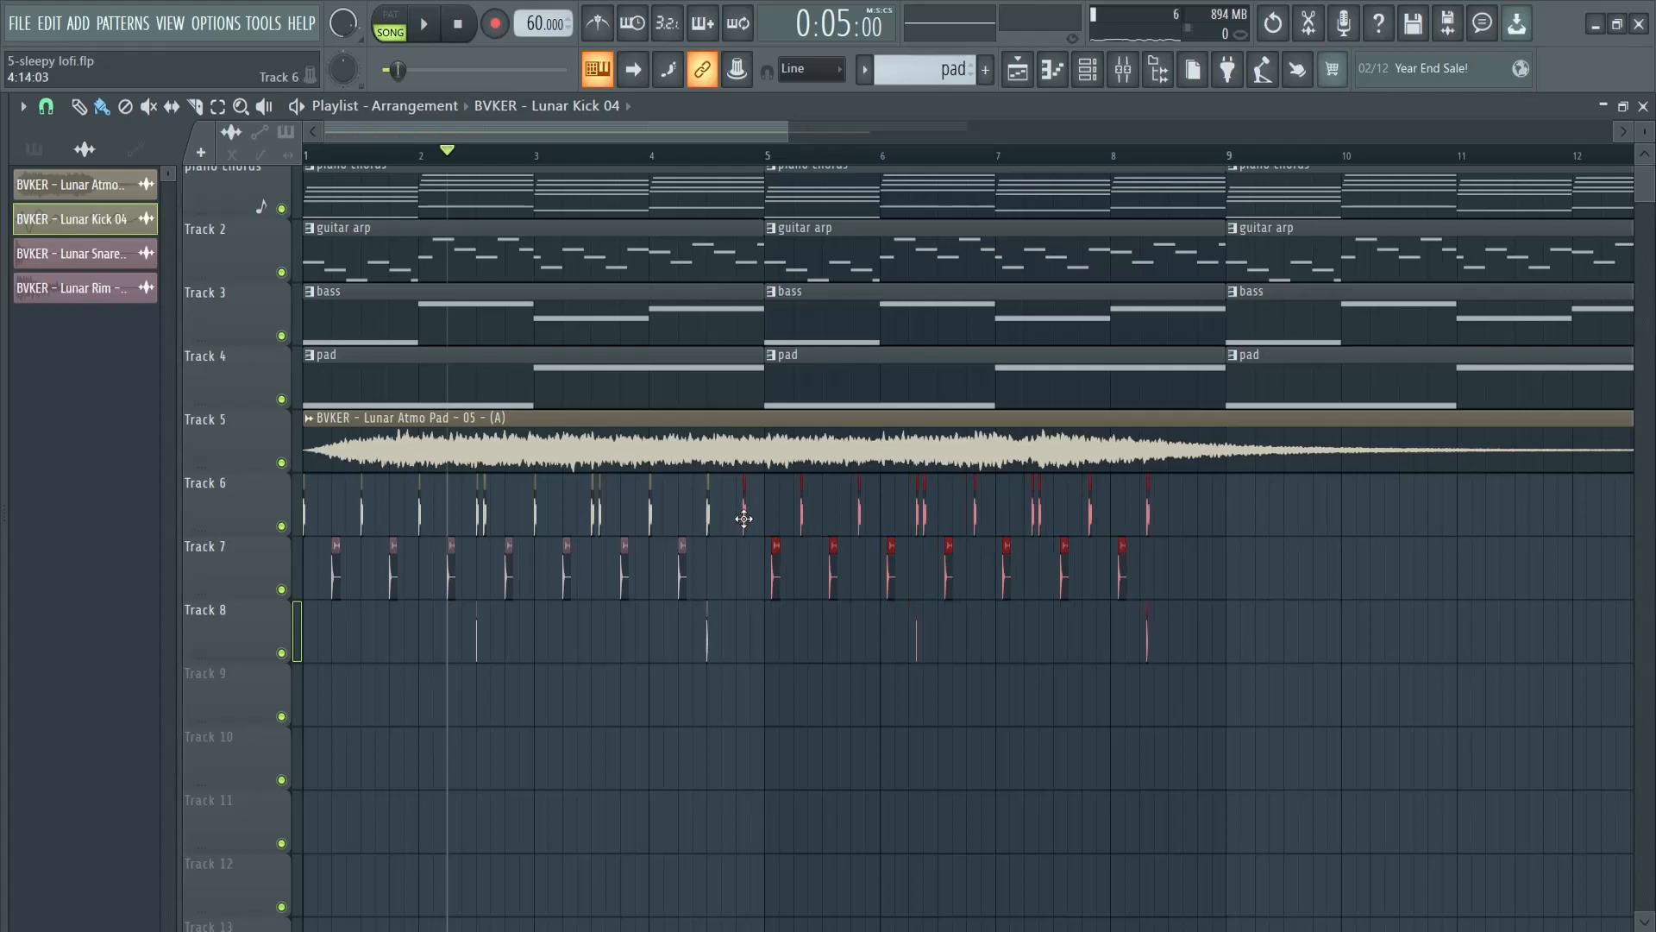
pyautogui.moveTo(754, 518); pyautogui.dragTo(769, 519)
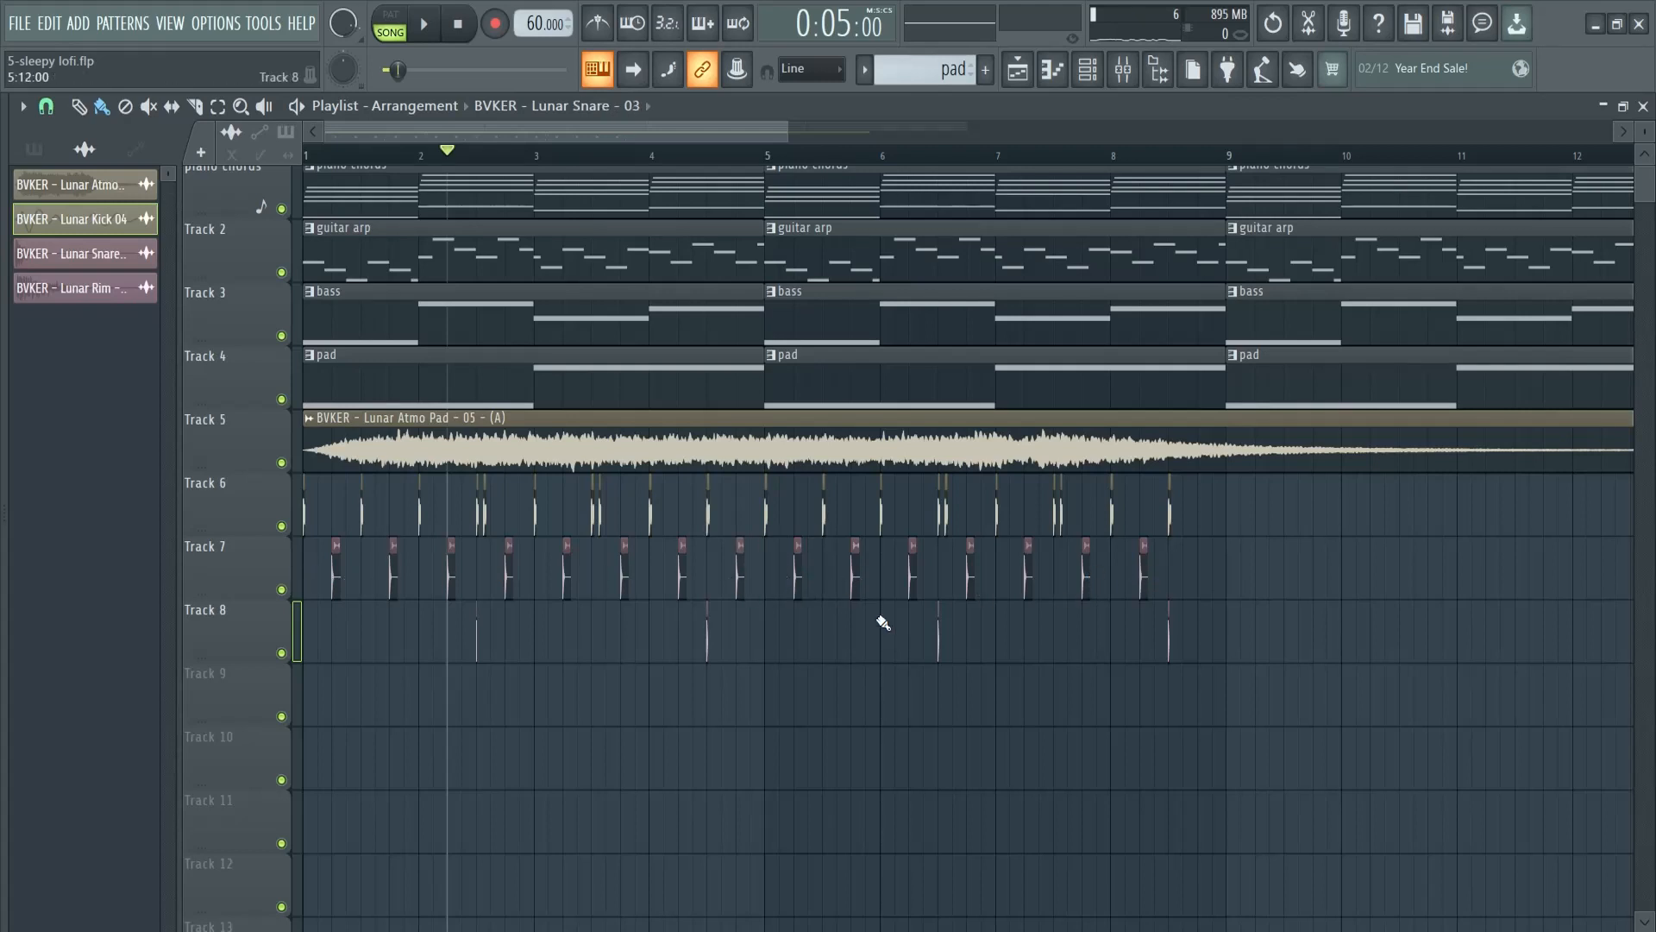
# - Play the arrangement and raise the LABS channel volume for the piano chords to 91%
pyautogui.press('space')
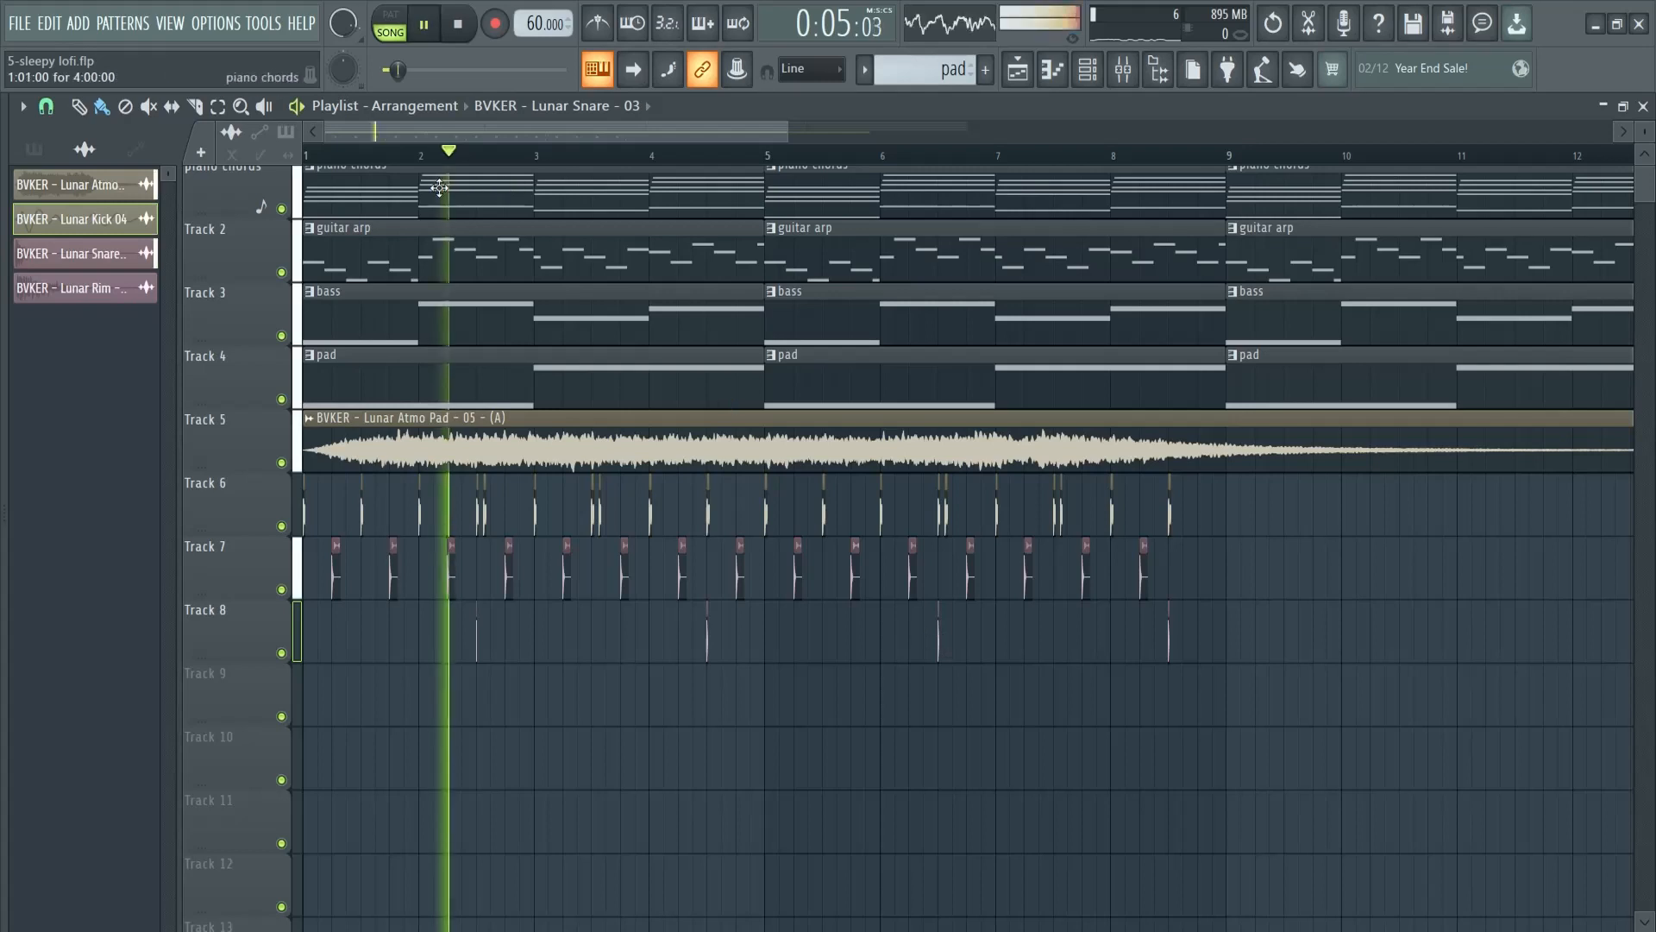
pyautogui.press('space')
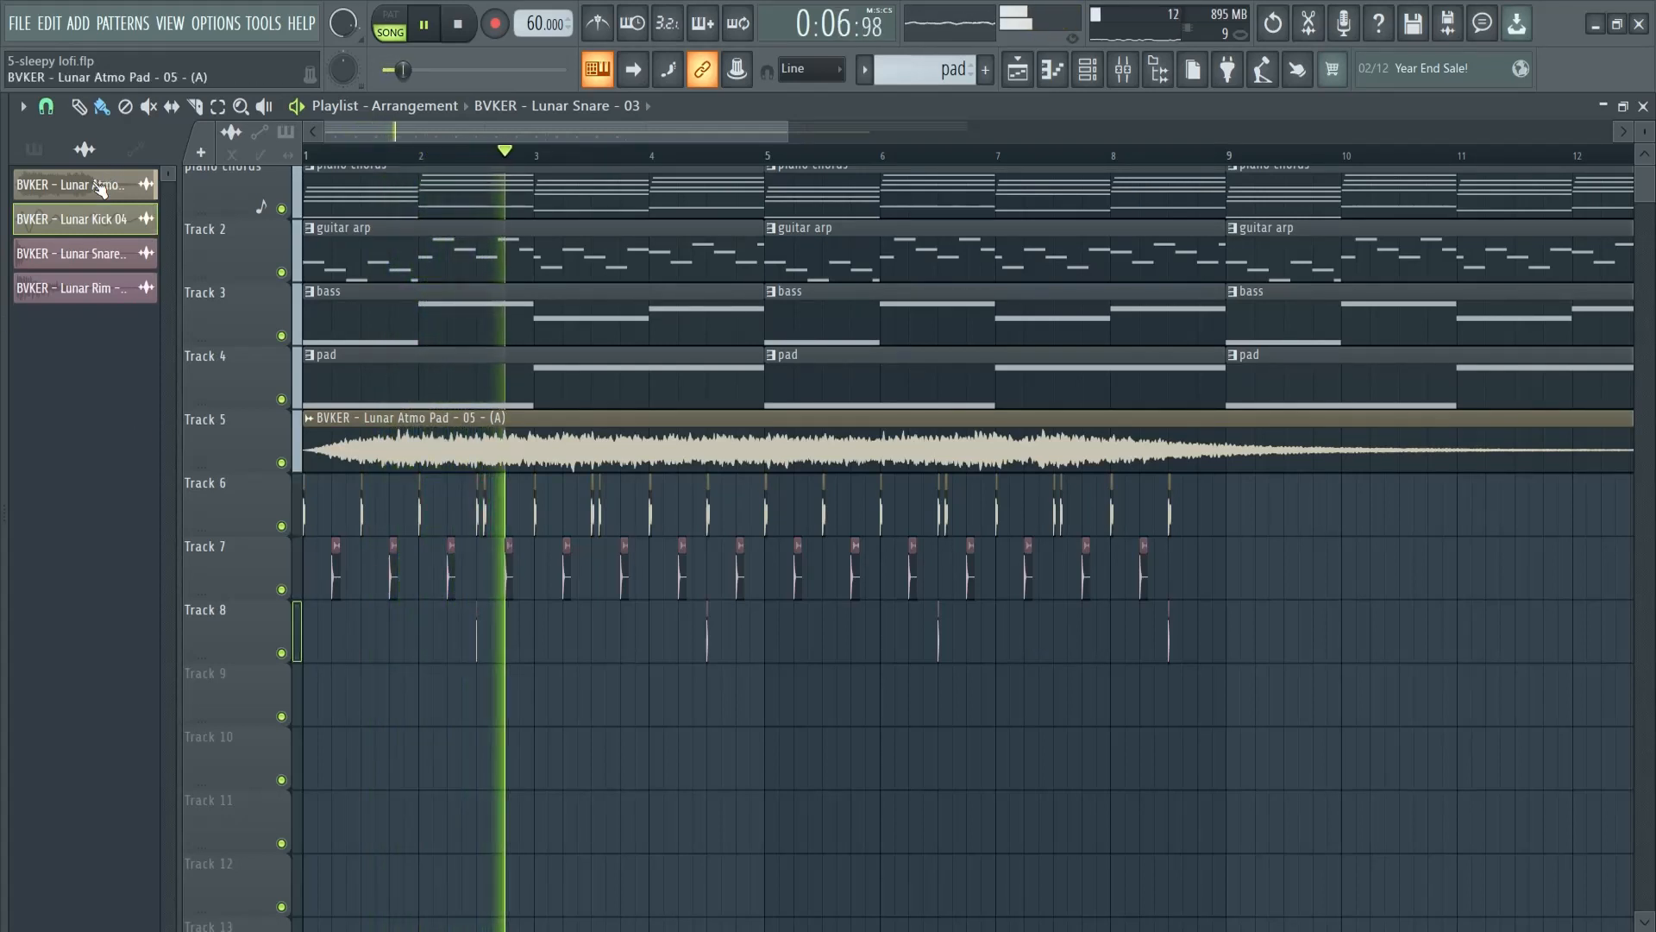
pyautogui.click(78, 184)
pyautogui.click(37, 150)
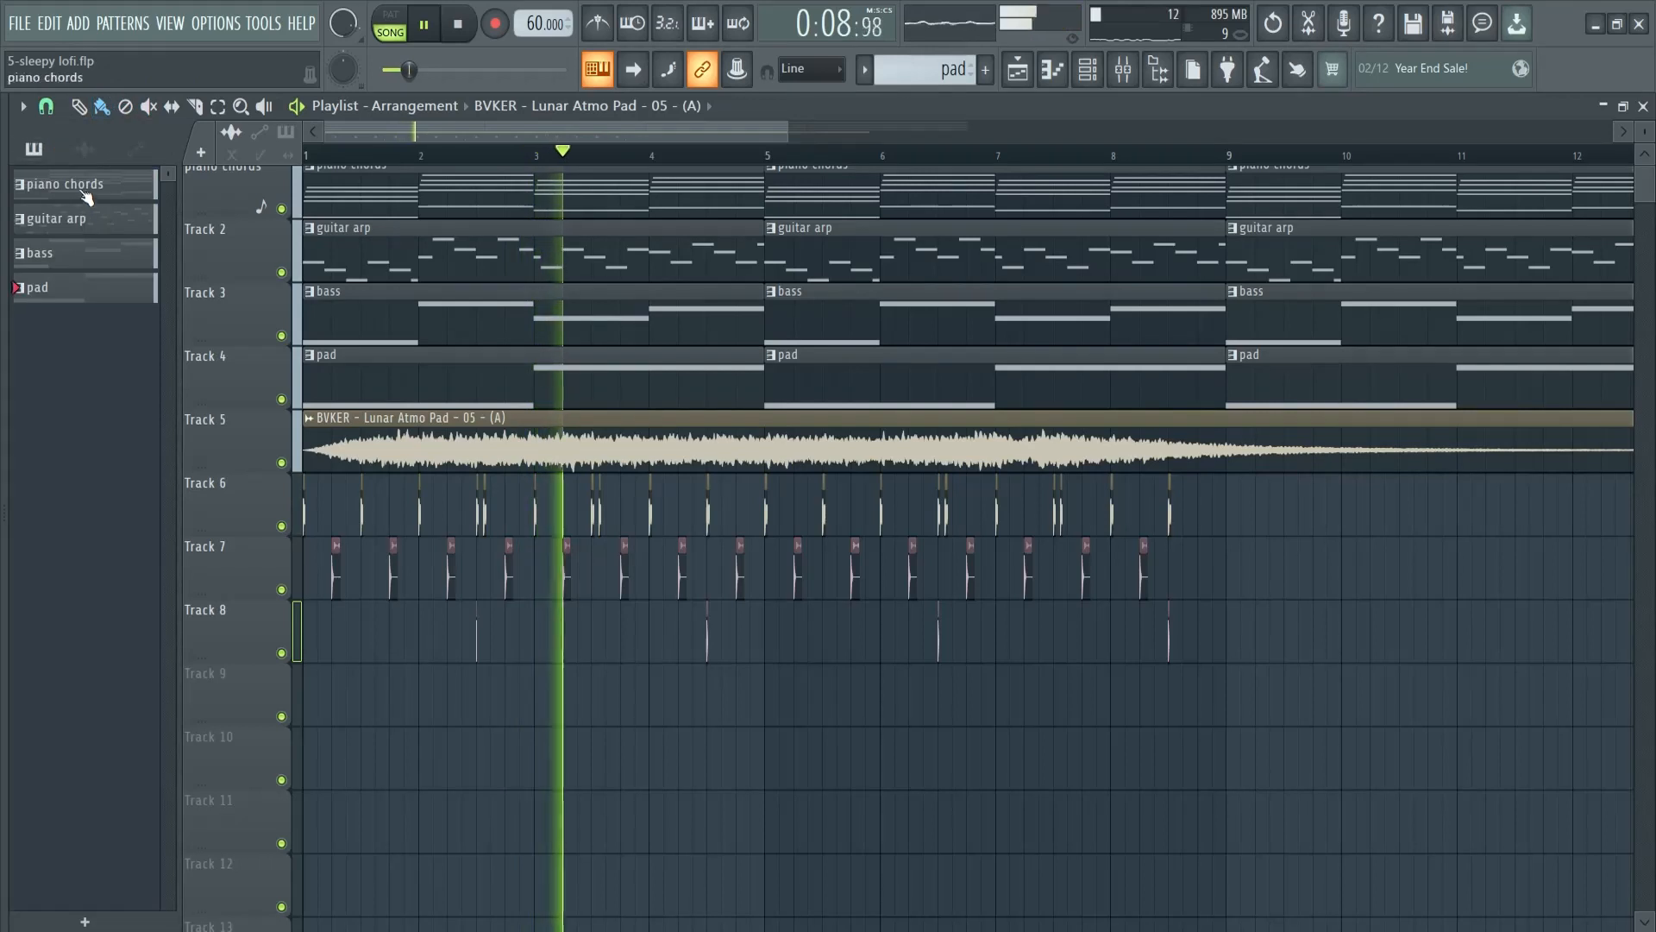
pyautogui.click(83, 189)
pyautogui.click(1088, 70)
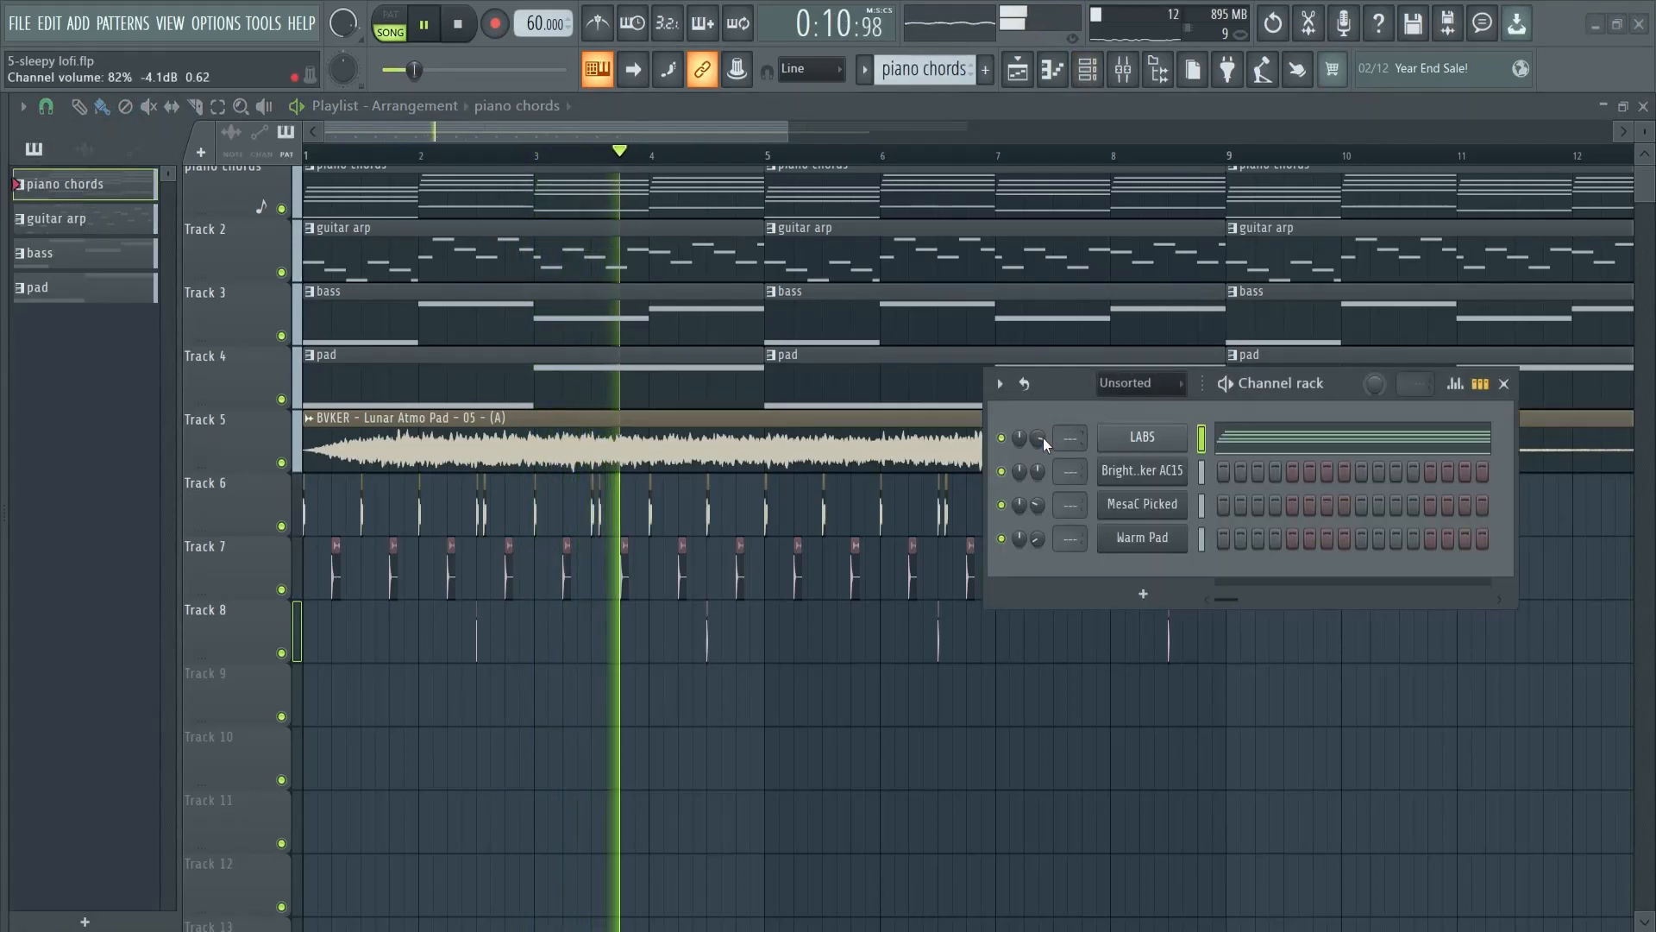
pyautogui.moveTo(1043, 437)
pyautogui.mouseDown()
pyautogui.moveTo(1048, 416)
pyautogui.moveTo(1038, 442)
pyautogui.mouseUp()
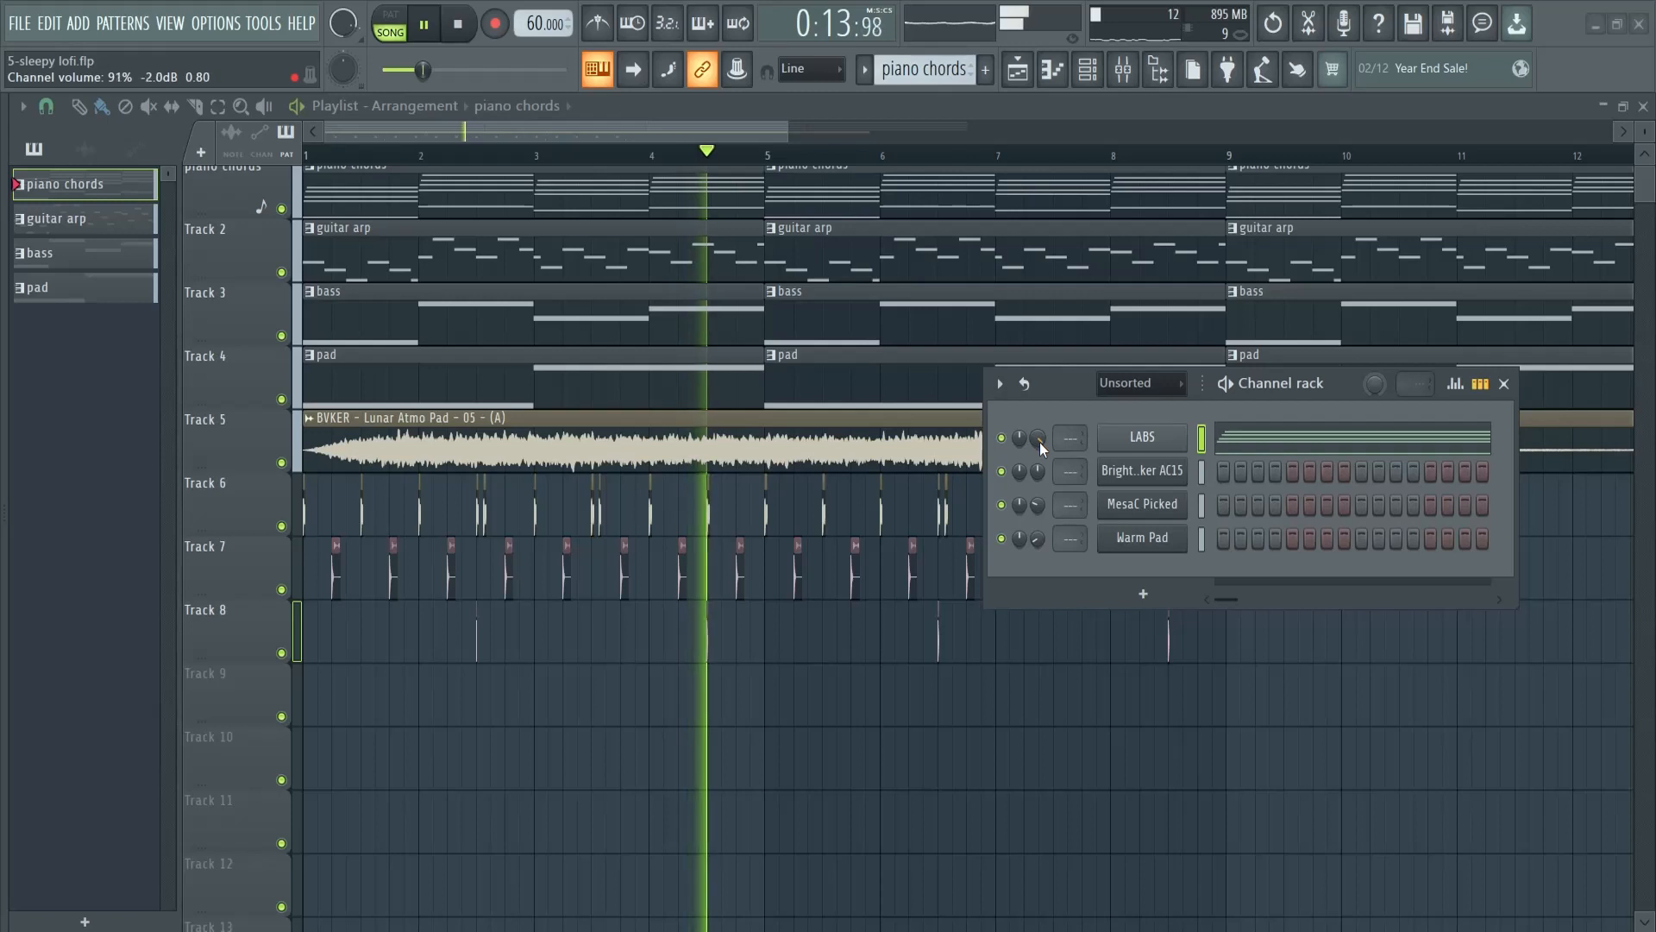
pyautogui.click(1504, 383)
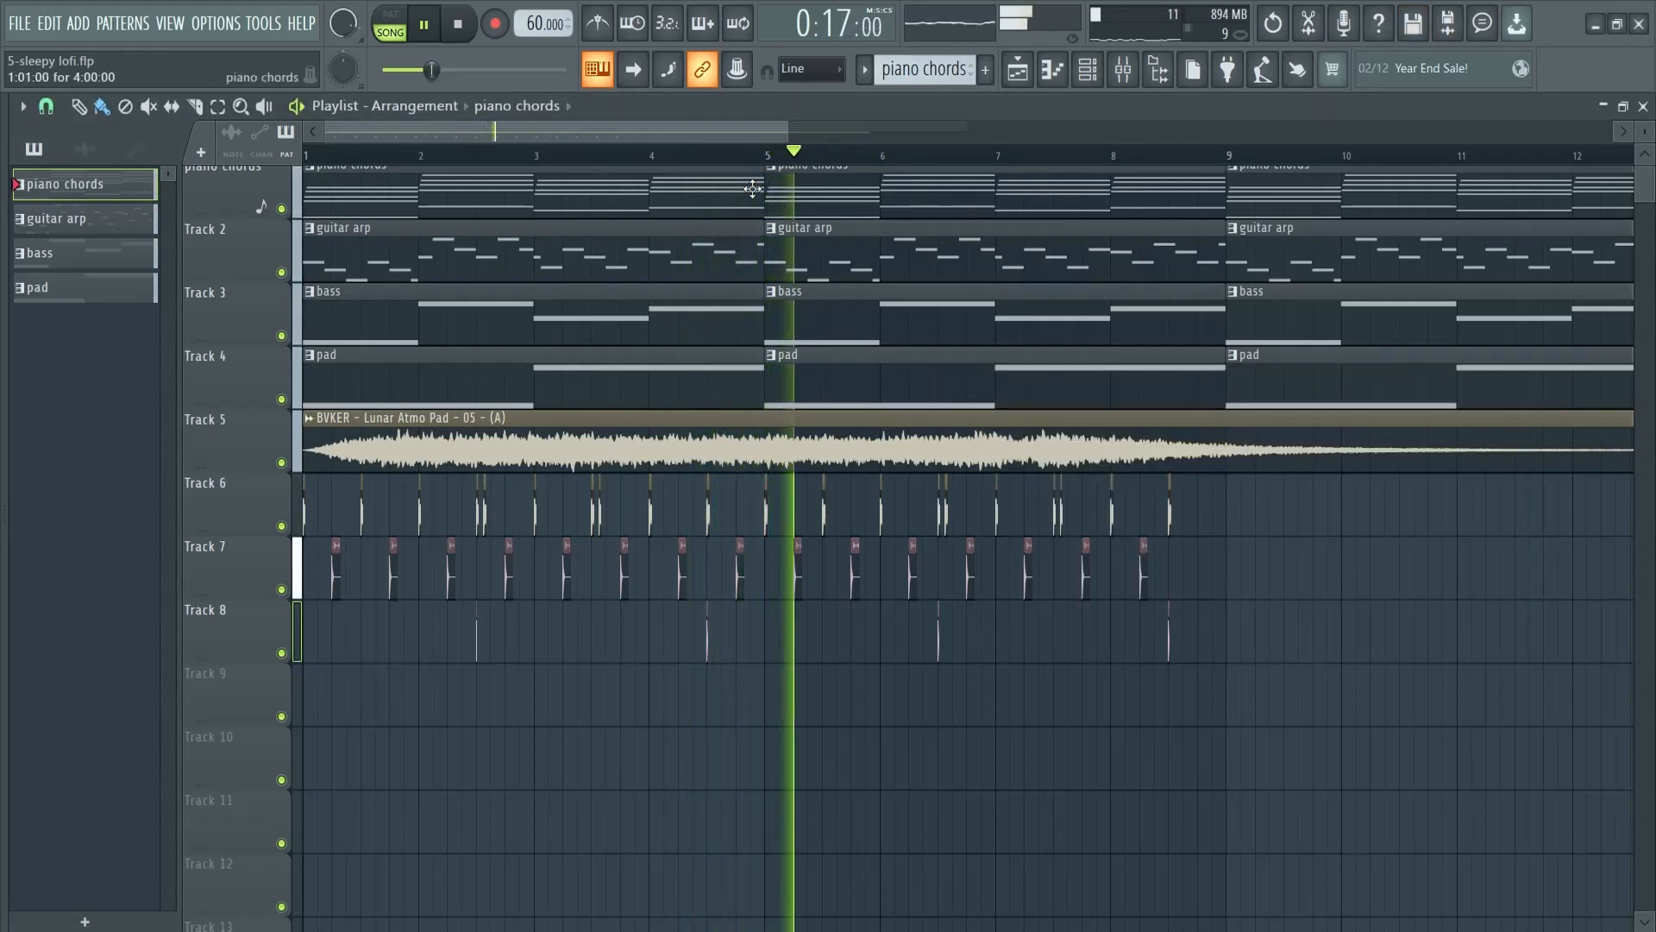
# - Place a second copy of the Lunar Atmo Pad clip on Track 5, starting in bar 9
pyautogui.moveTo(787, 127); pyautogui.dragTo(874, 130)
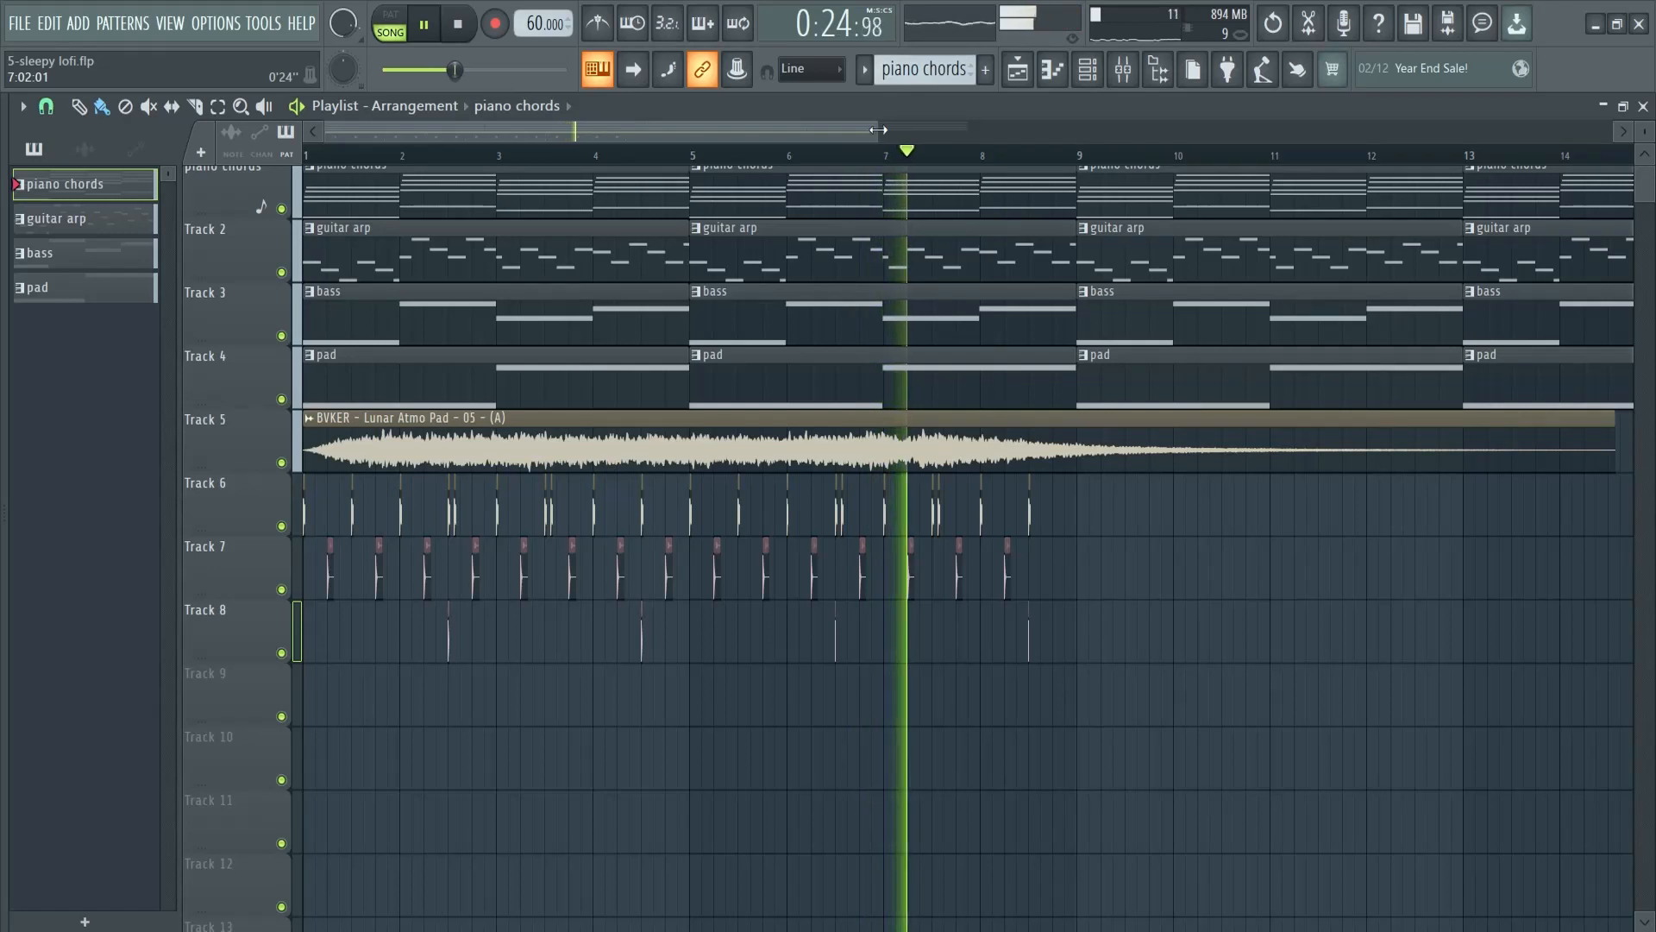
pyautogui.moveTo(882, 128); pyautogui.dragTo(1108, 128)
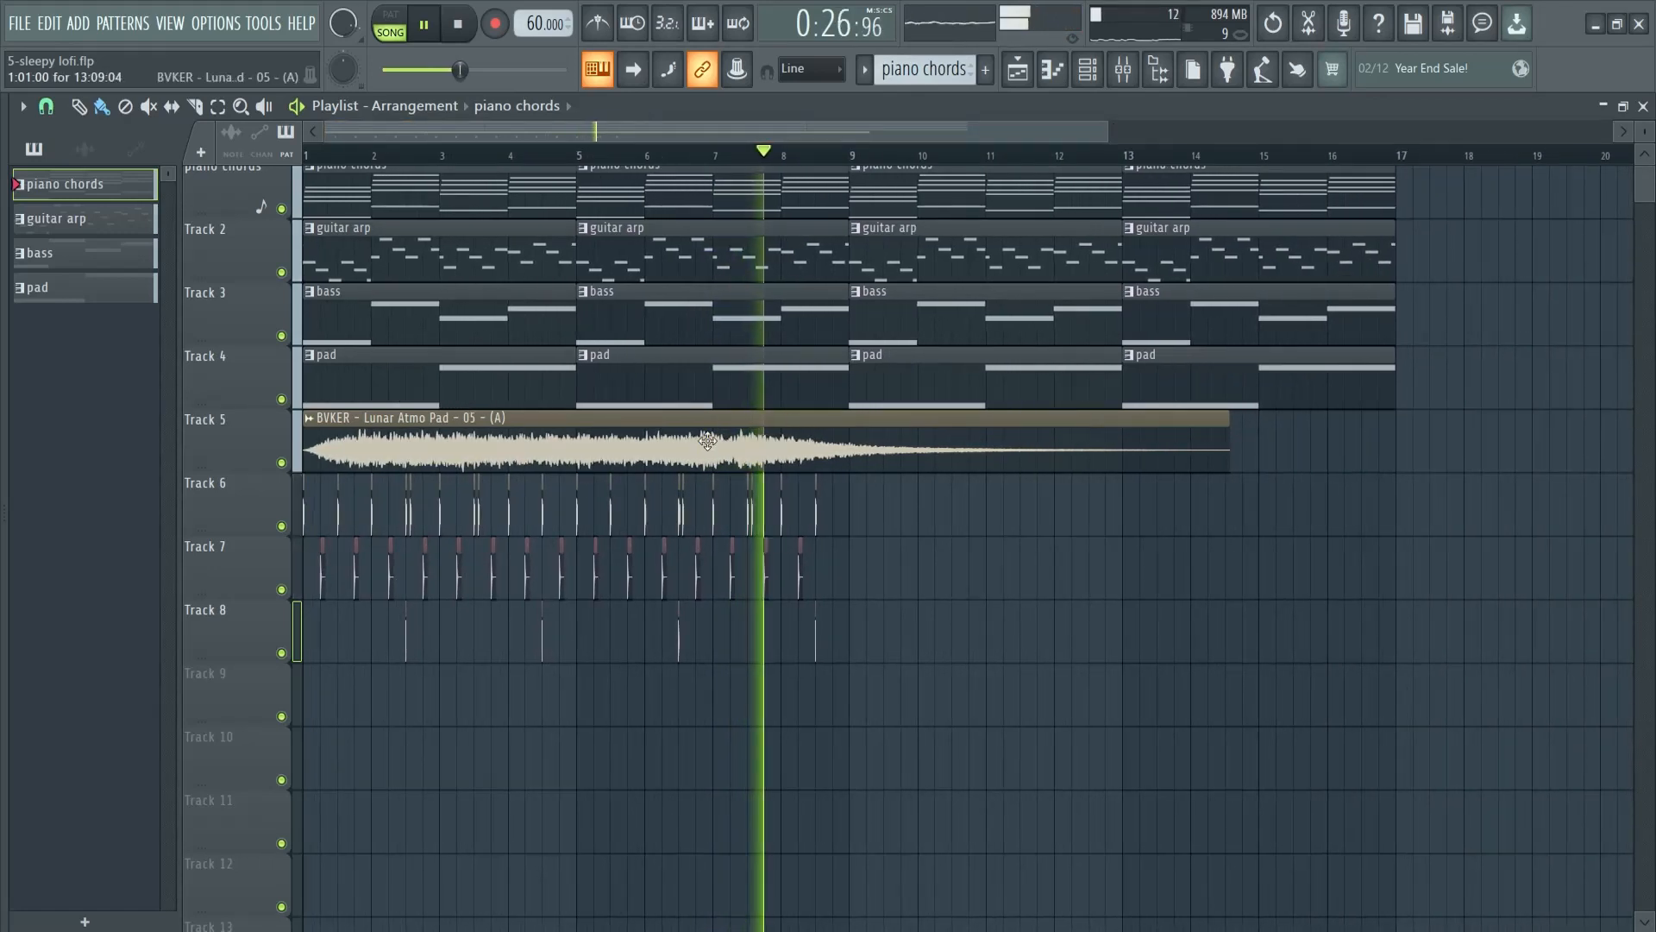
pyautogui.moveTo(554, 436)
pyautogui.mouseDown()
pyautogui.moveTo(1197, 436)
pyautogui.moveTo(1114, 437)
pyautogui.mouseUp()
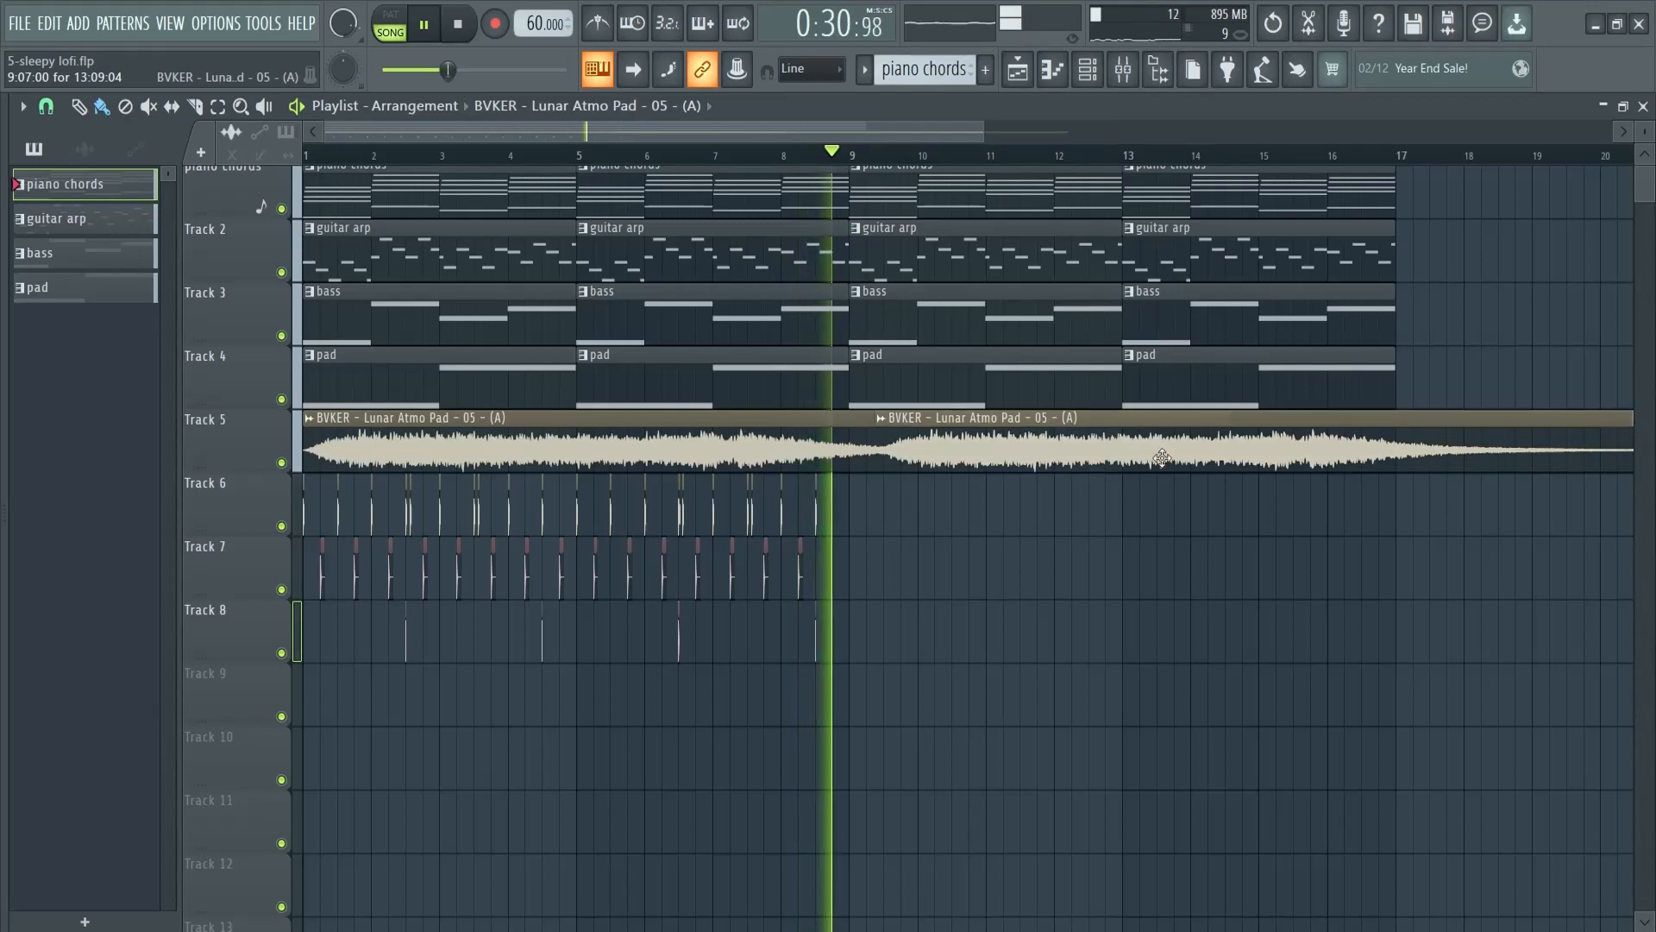
# - Duplicate the kick, snare and rim clips of bars 1 to 8 into bars 9 to 16, and add a snare at beat 4 of bar 8
pyautogui.moveTo(924, 716)
pyautogui.mouseDown()
pyautogui.moveTo(307, 474)
pyautogui.moveTo(309, 506)
pyautogui.moveTo(849, 513)
pyautogui.mouseUp()
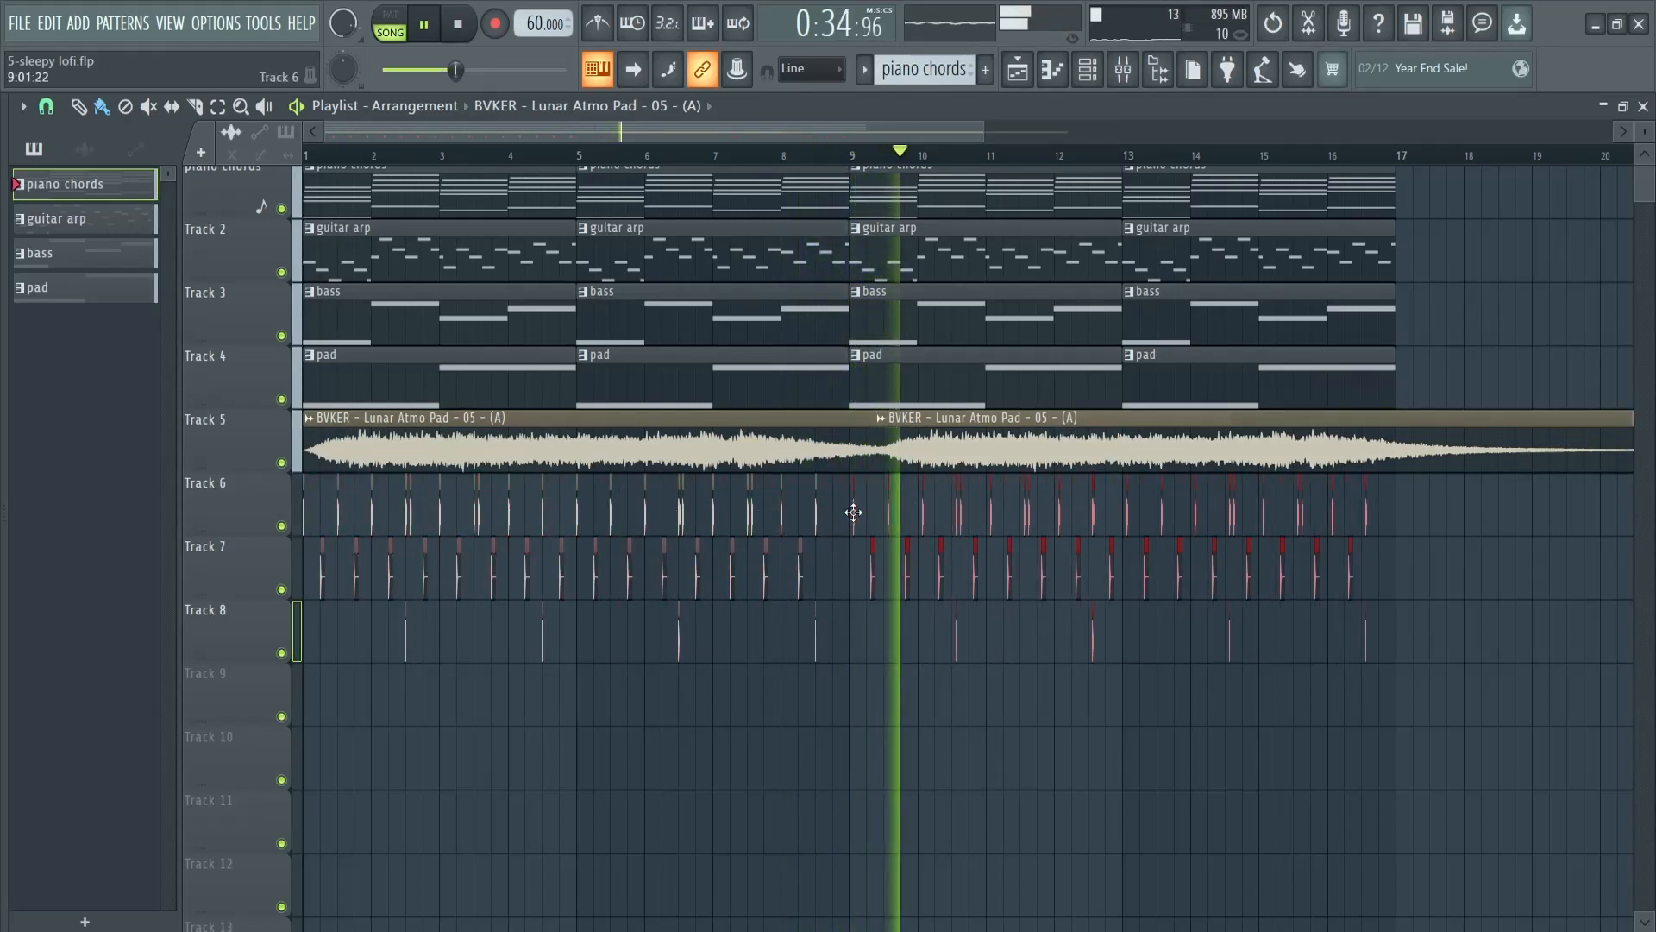
pyautogui.hotkey('ctrl', 'd')
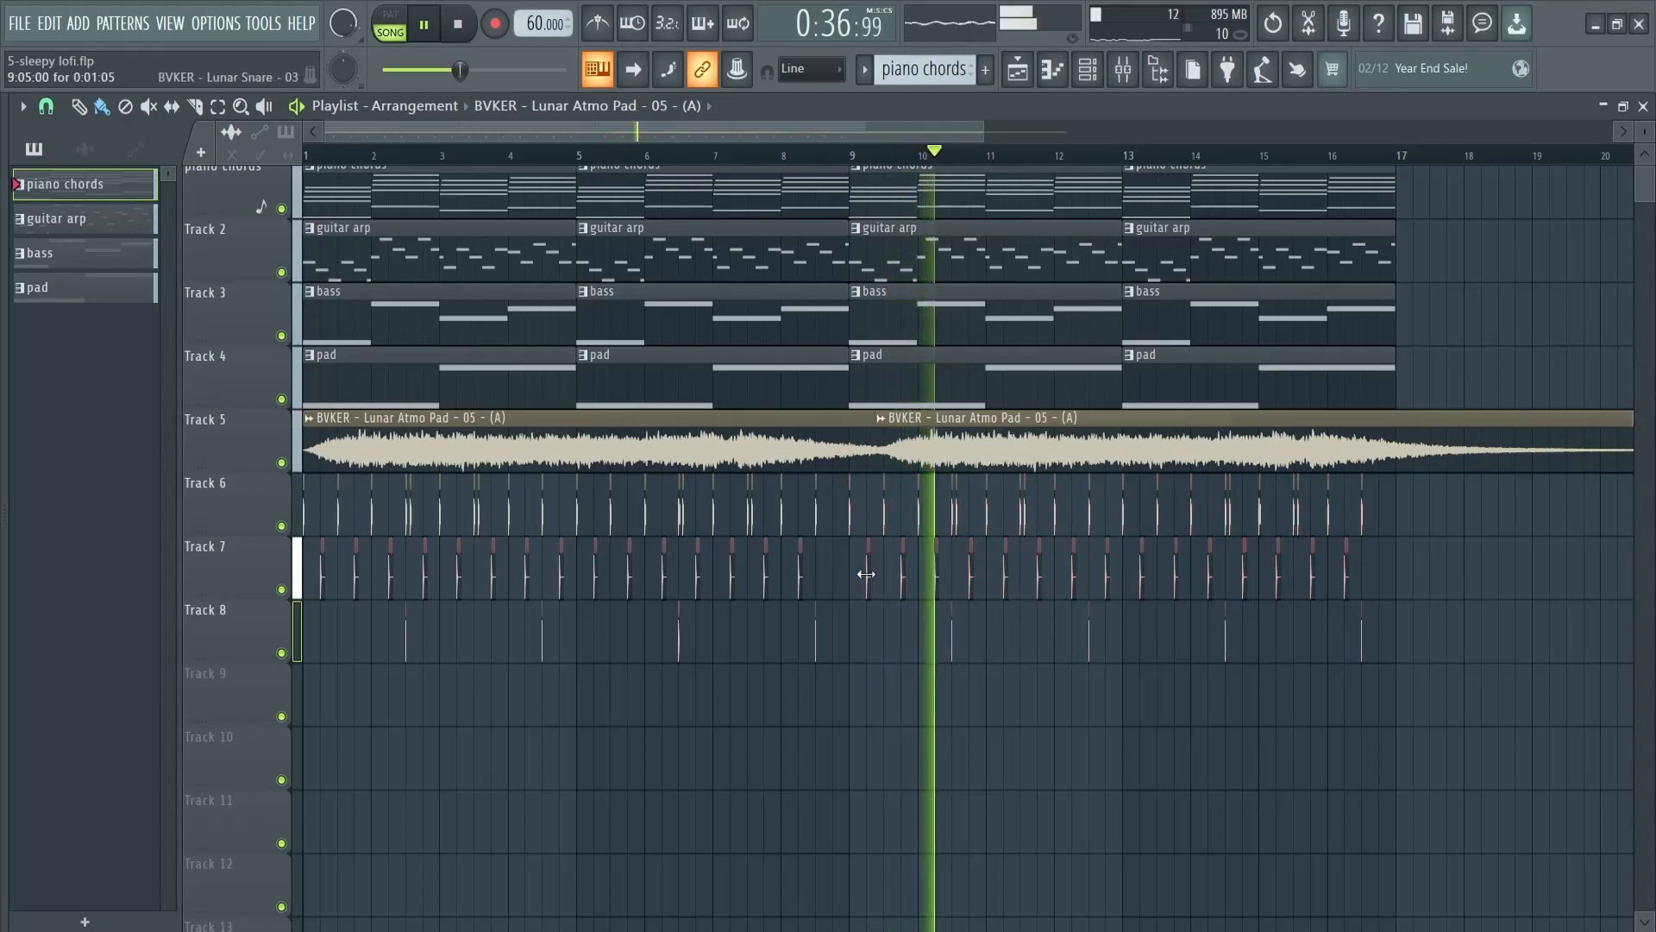
pyautogui.moveTo(867, 573); pyautogui.dragTo(833, 576)
pyautogui.hotkey('ctrl', 'z')
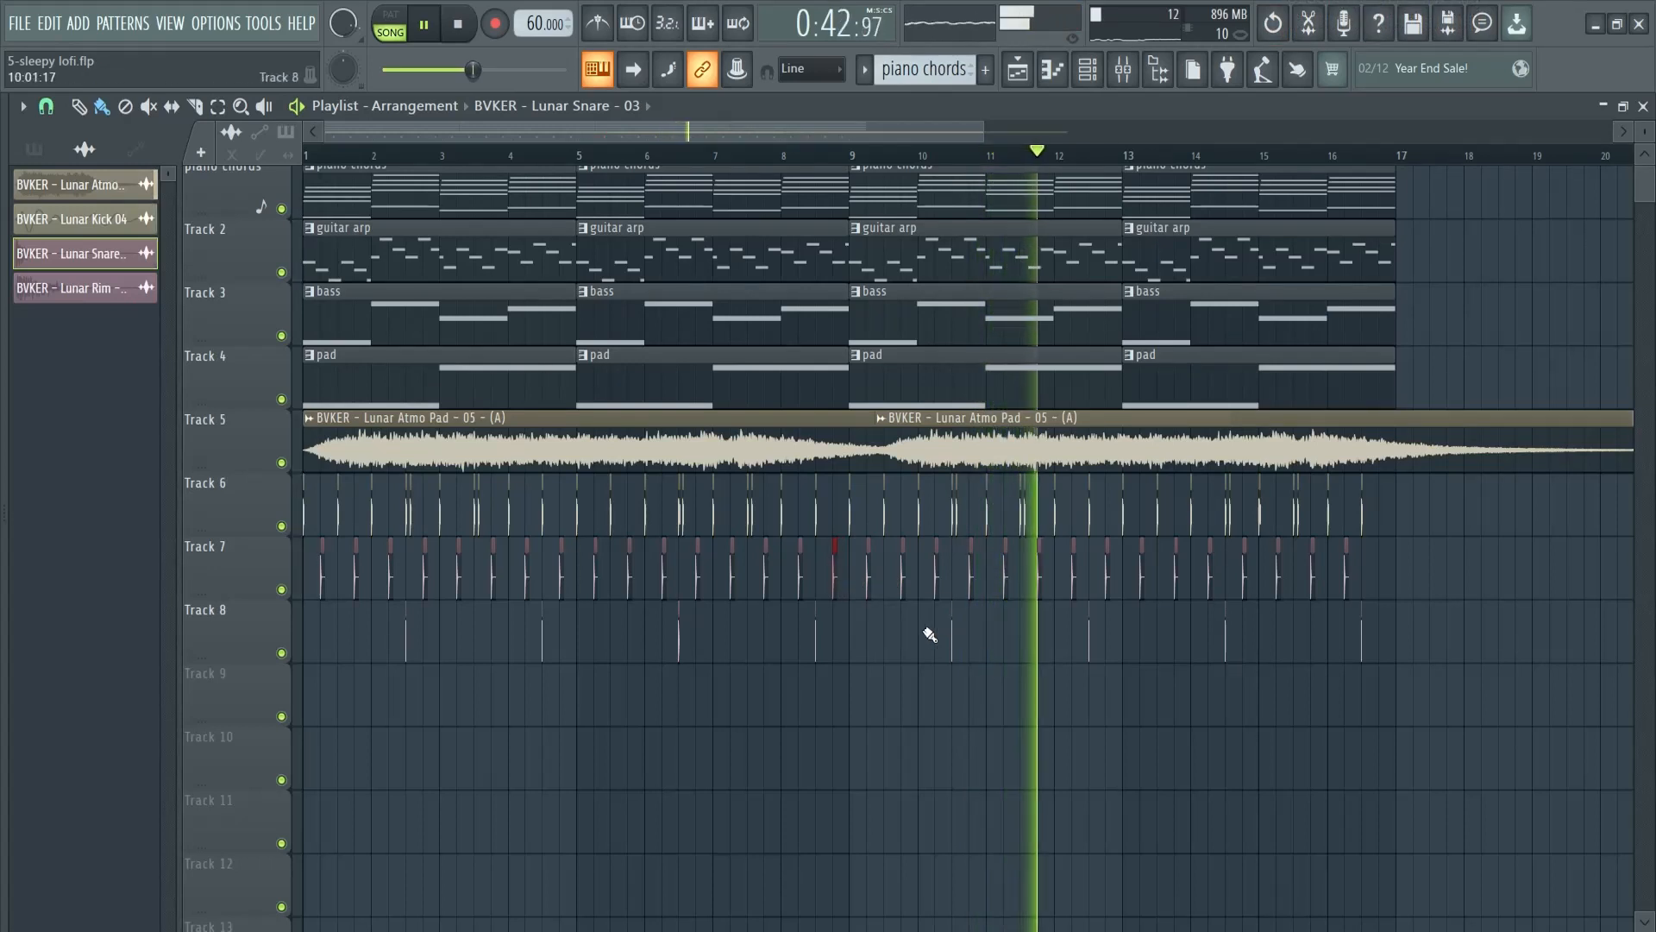
# - Add an extra percussion hit on Track 8 at beat 4 of bar 9 and stop playback
pyautogui.keyDown('ctrl'); pyautogui.moveTo(929, 633); pyautogui.dragTo(894, 639); pyautogui.keyUp('ctrl')
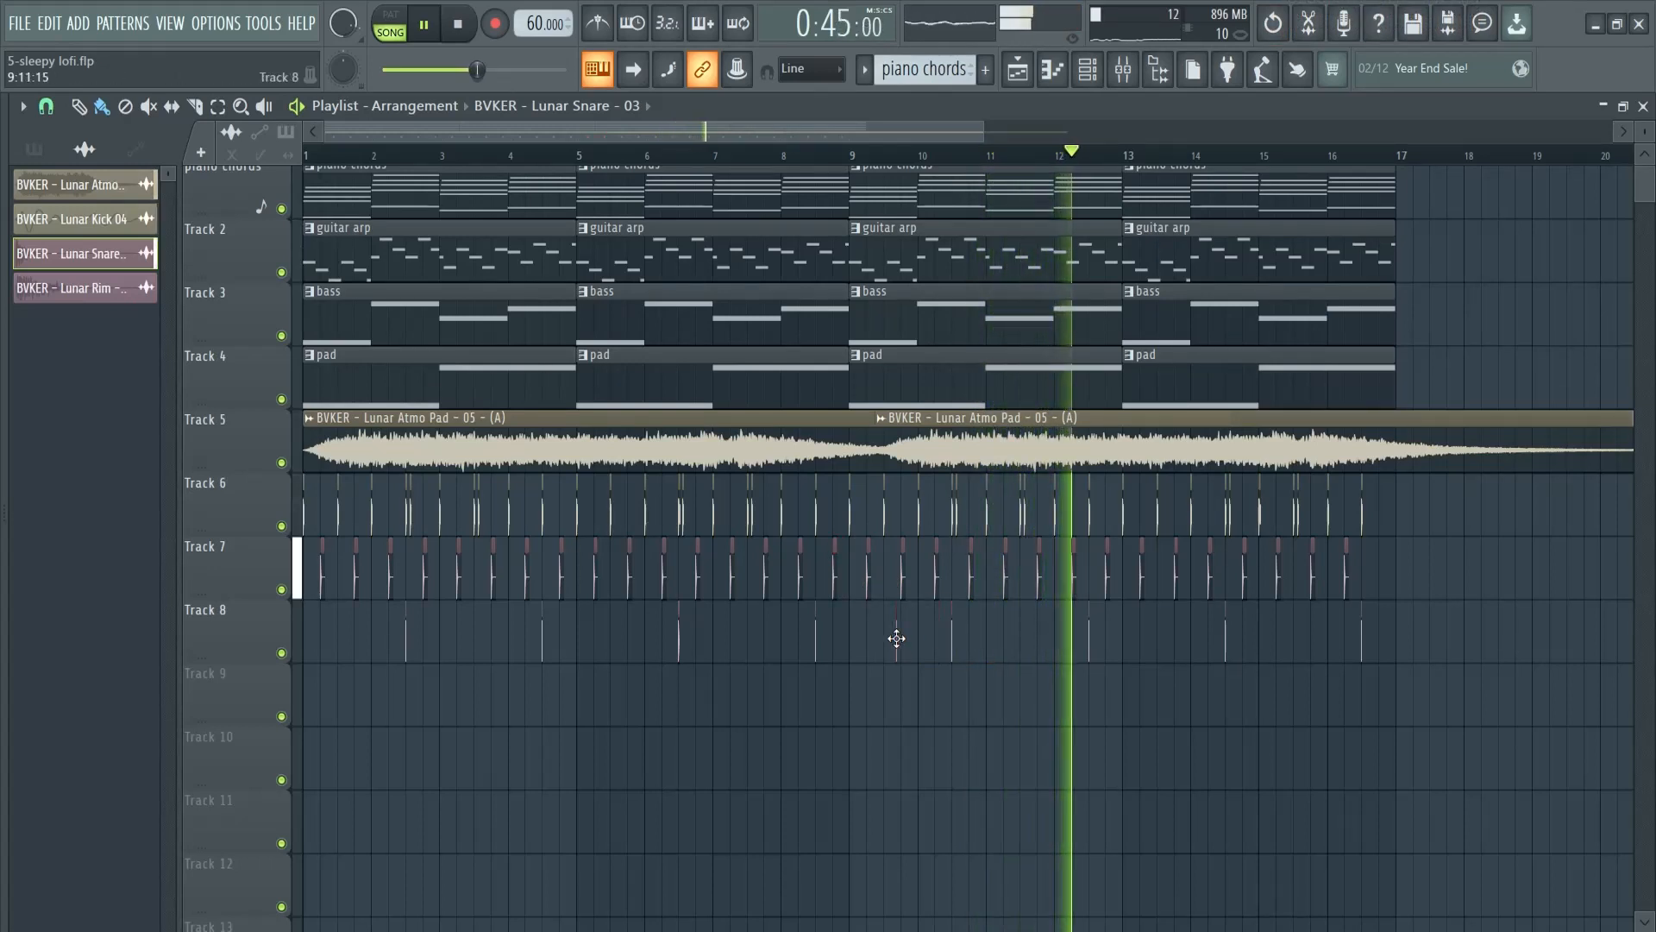
pyautogui.keyDown('ctrl'); pyautogui.click(1109, 618); pyautogui.keyUp('ctrl')
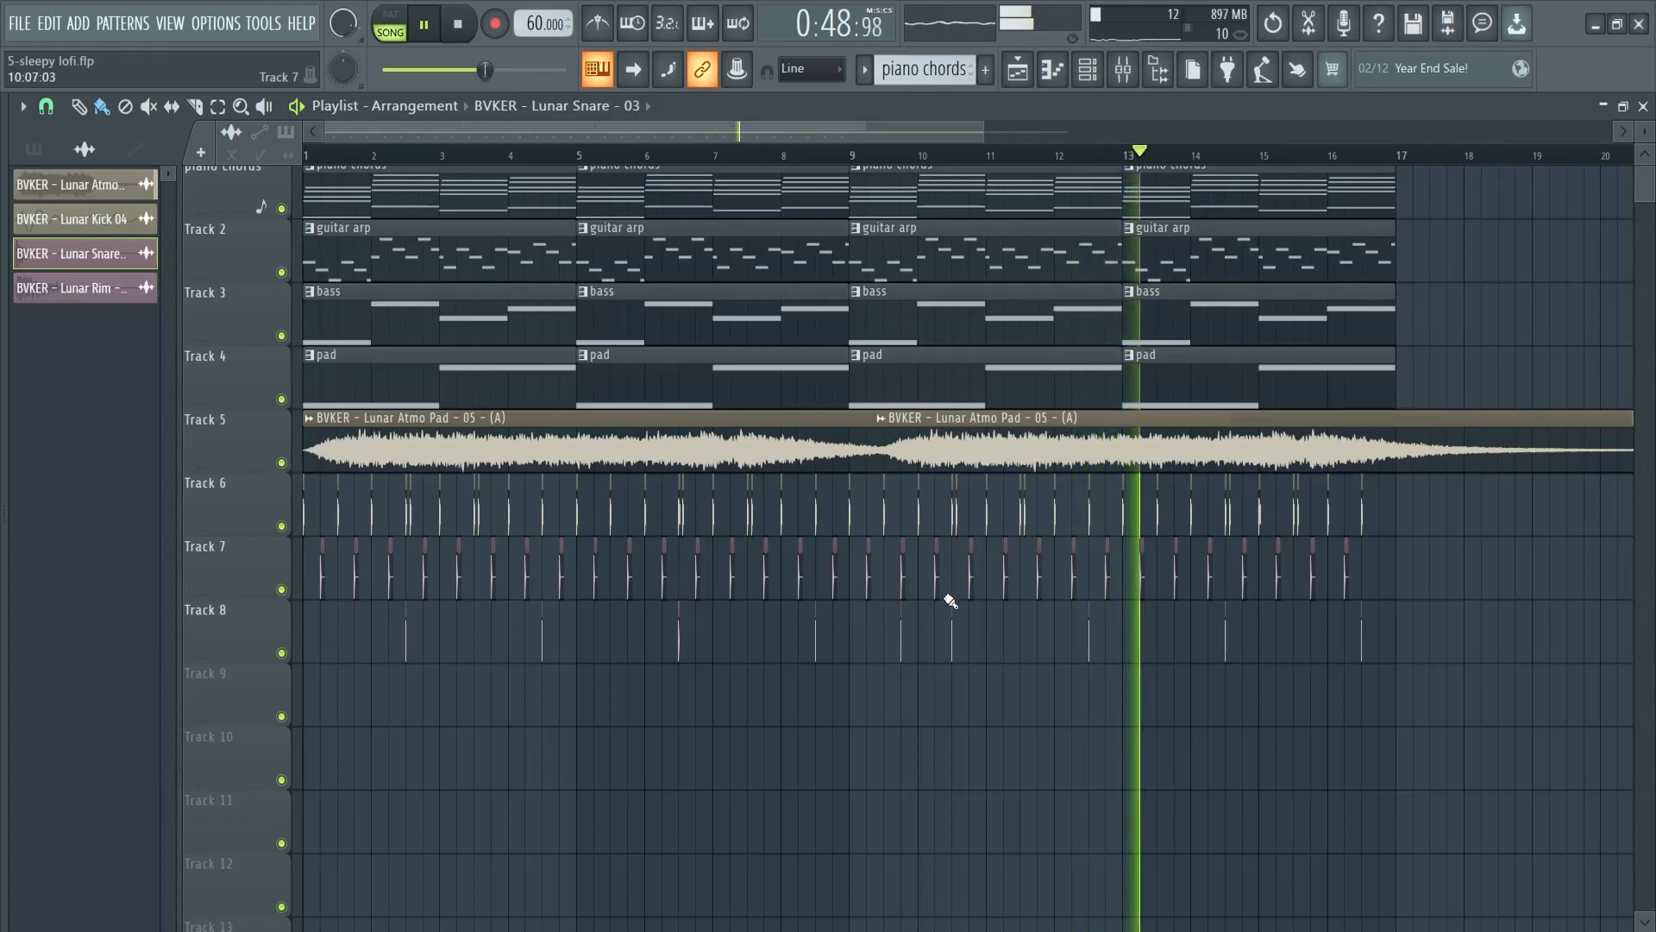
pyautogui.press('space')
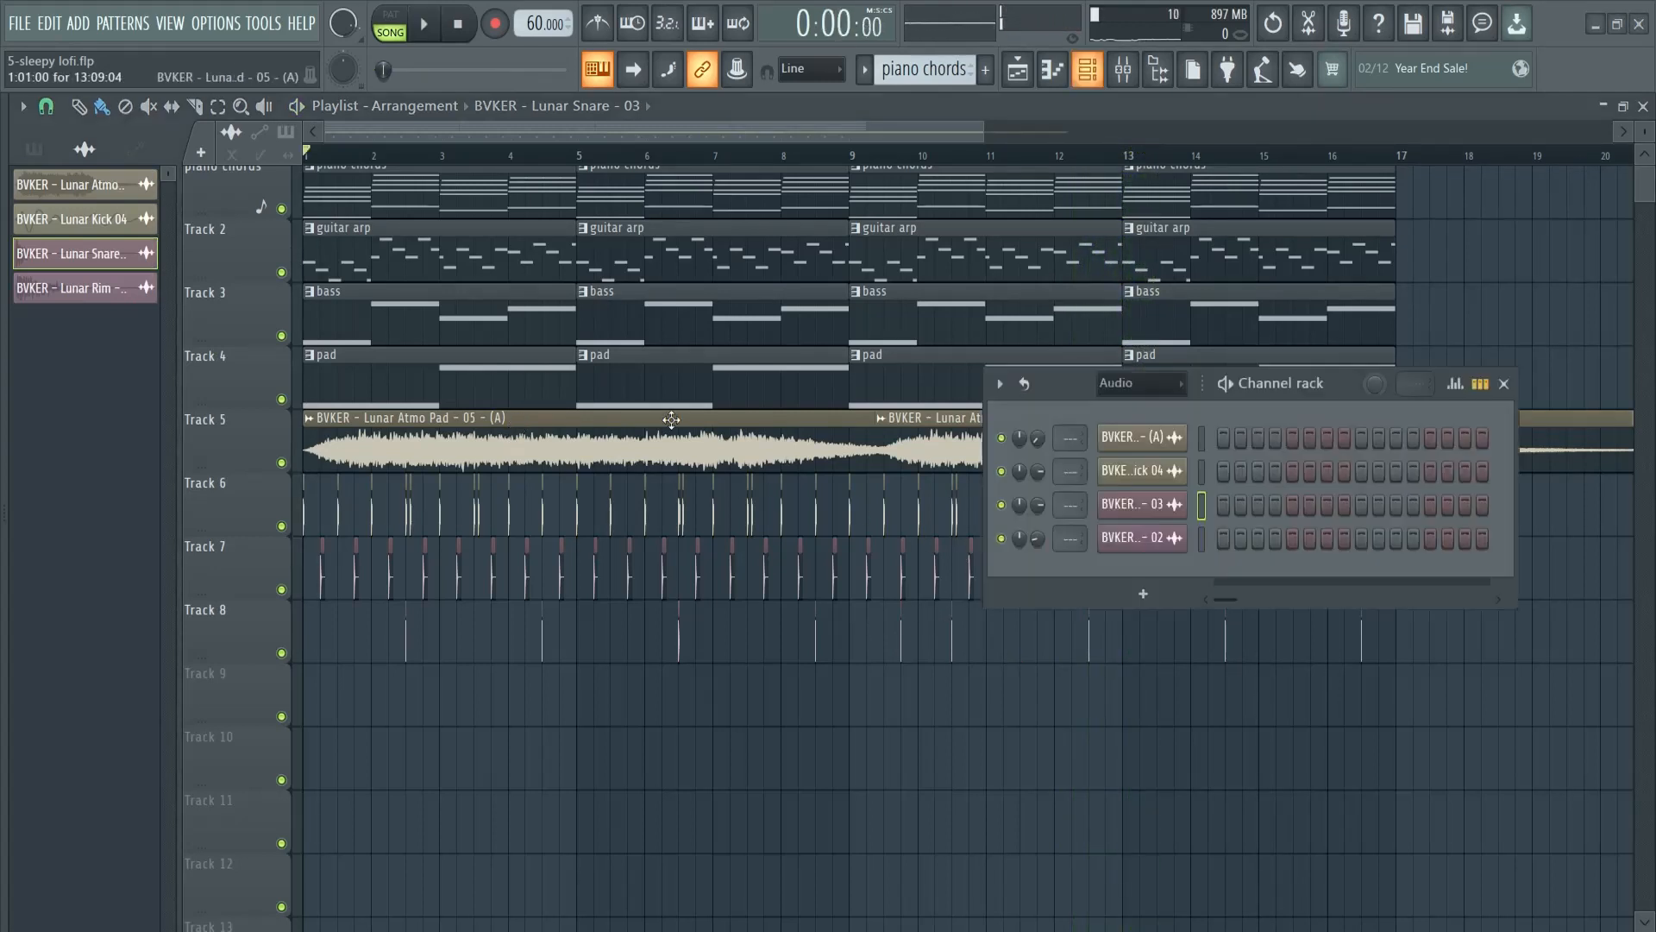
# - Route the LABS piano channel to mixer insert 1 and load Cymatics Origin in its first effect slot
pyautogui.press('F6')
pyautogui.click(36, 151)
pyautogui.click(65, 183)
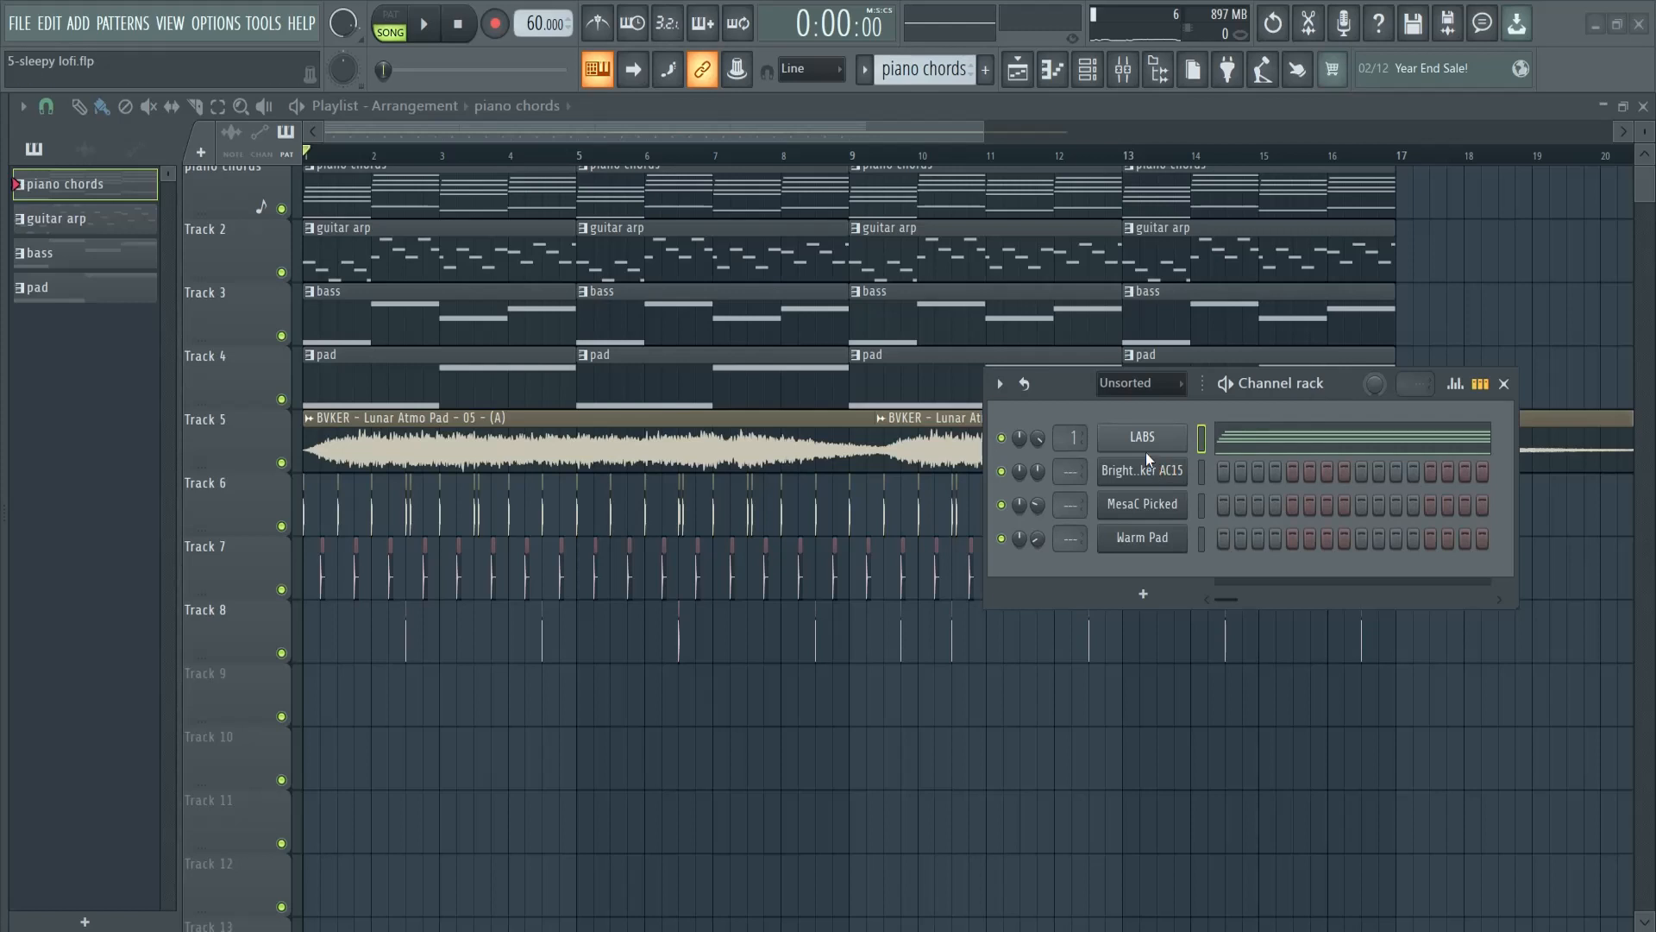
pyautogui.press('F9')
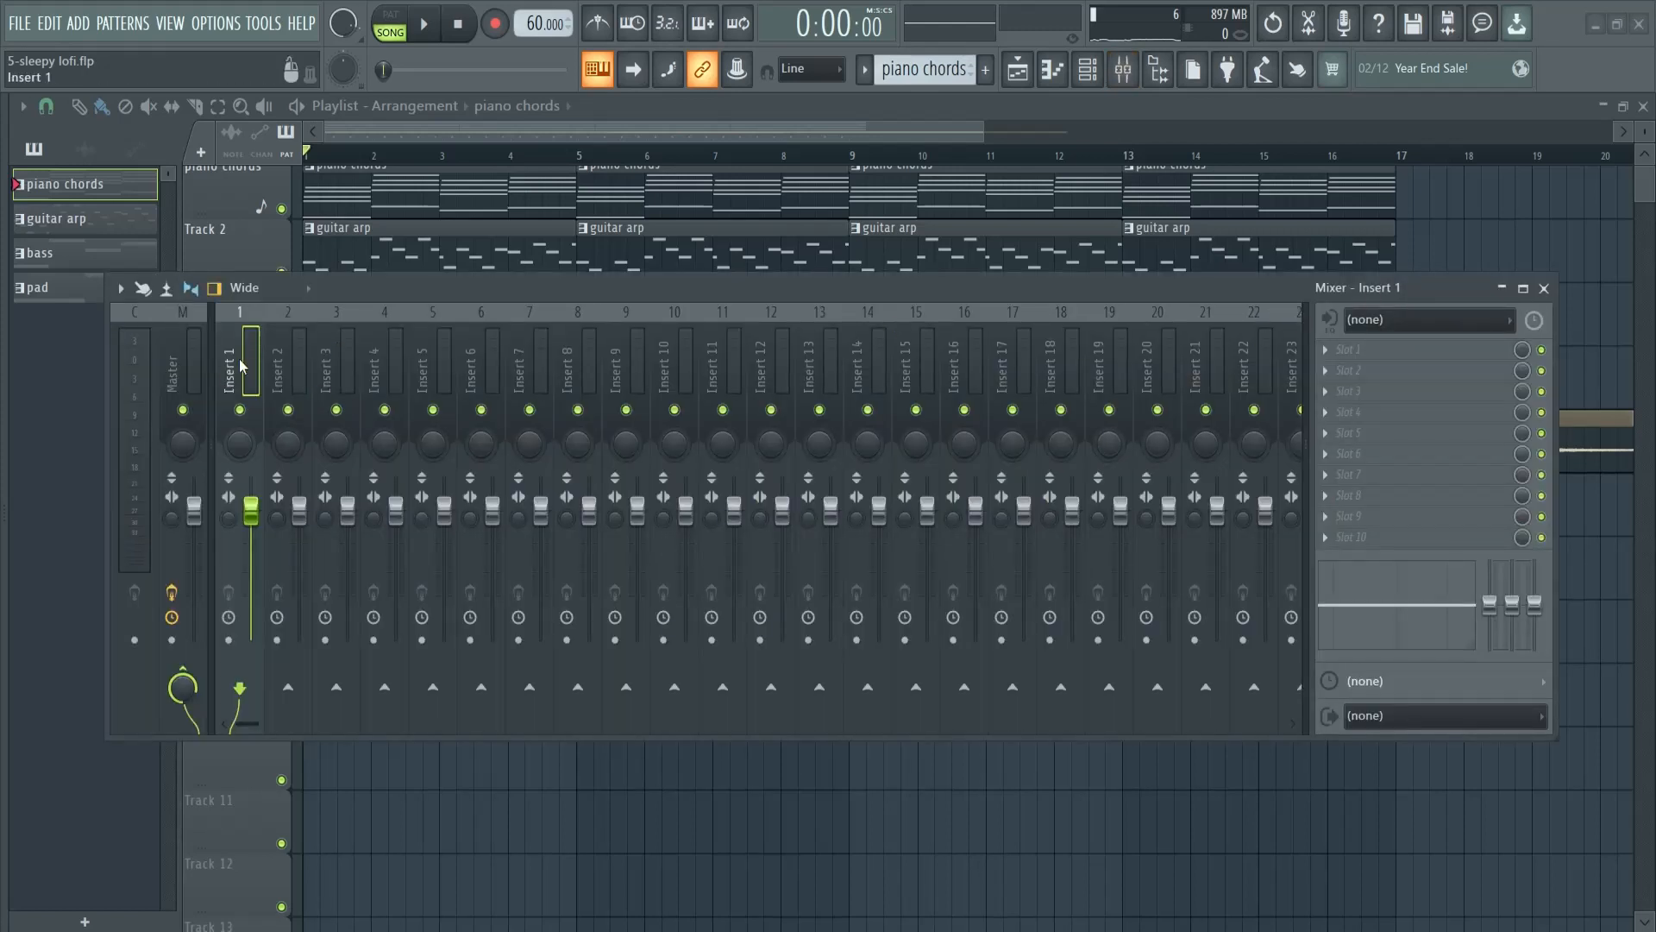
pyautogui.click(1337, 350)
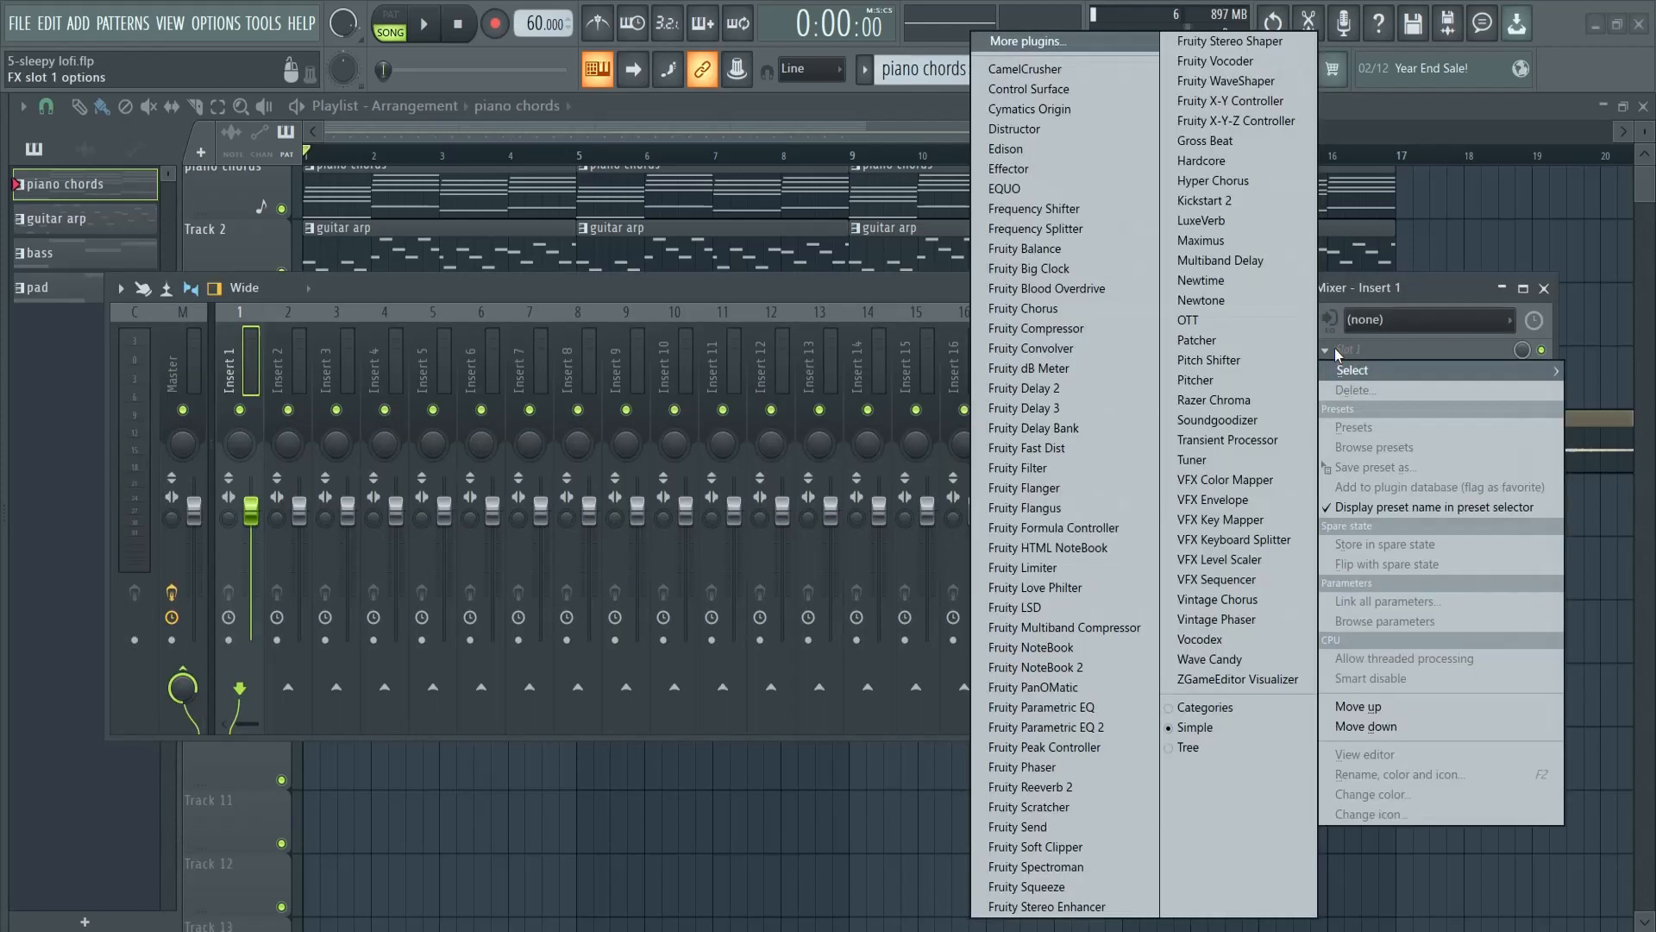
pyautogui.click(1064, 110)
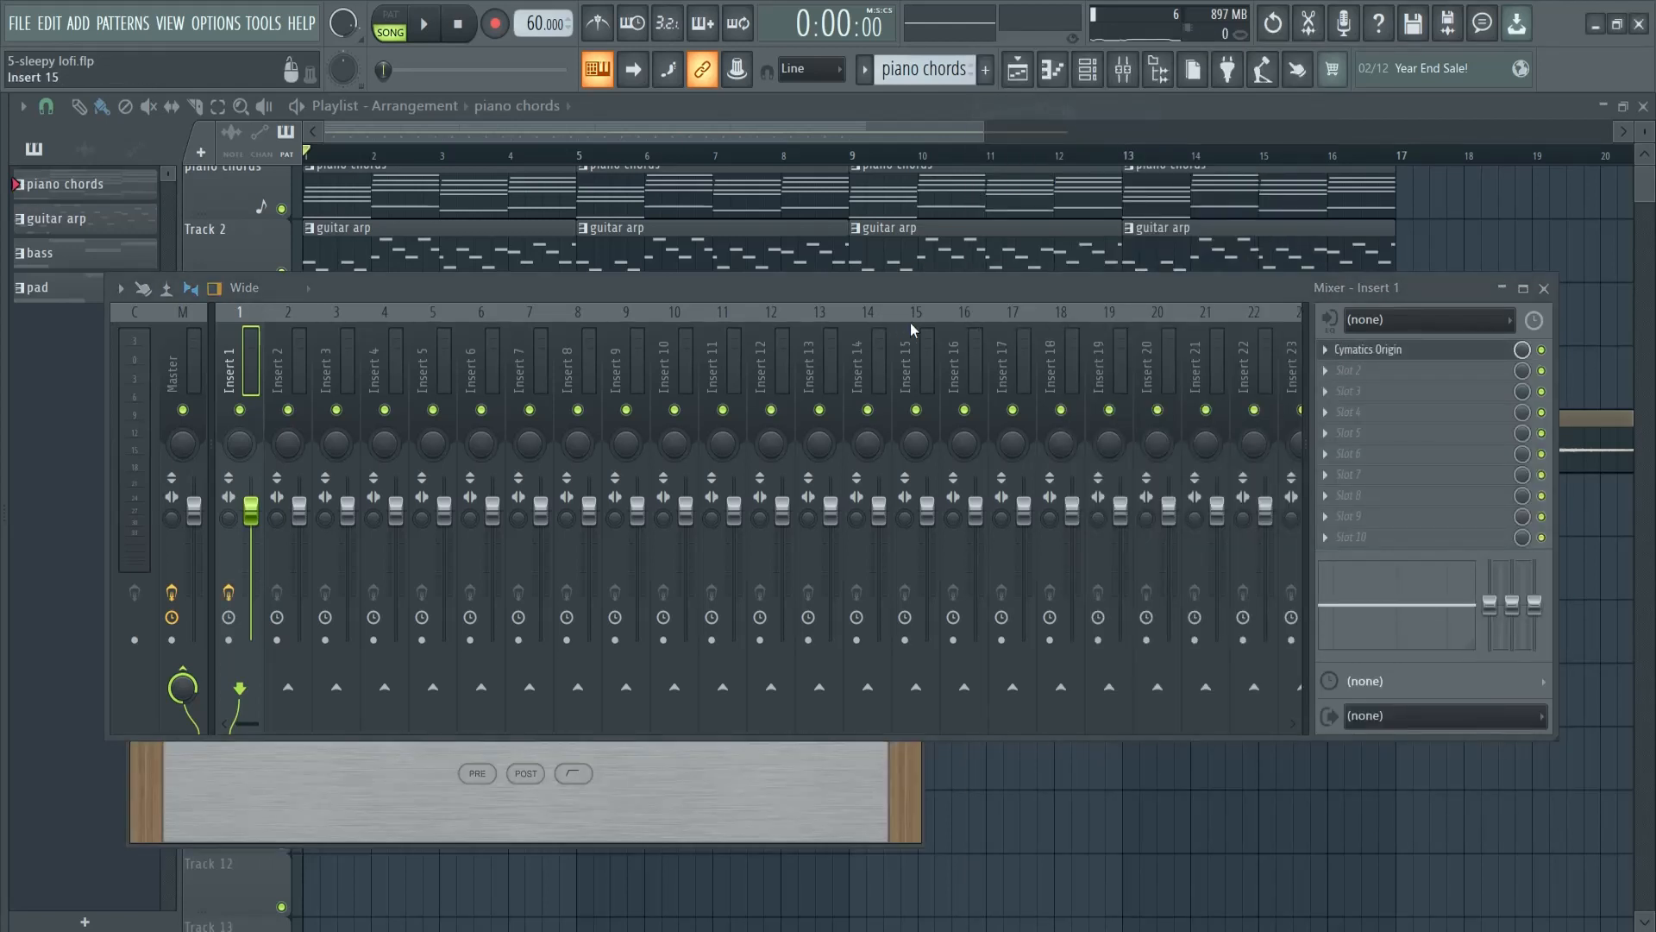
# - Move the mixer lower to uncover the Cymatics Origin window and close the channel rack
pyautogui.moveTo(916, 293); pyautogui.dragTo(917, 414)
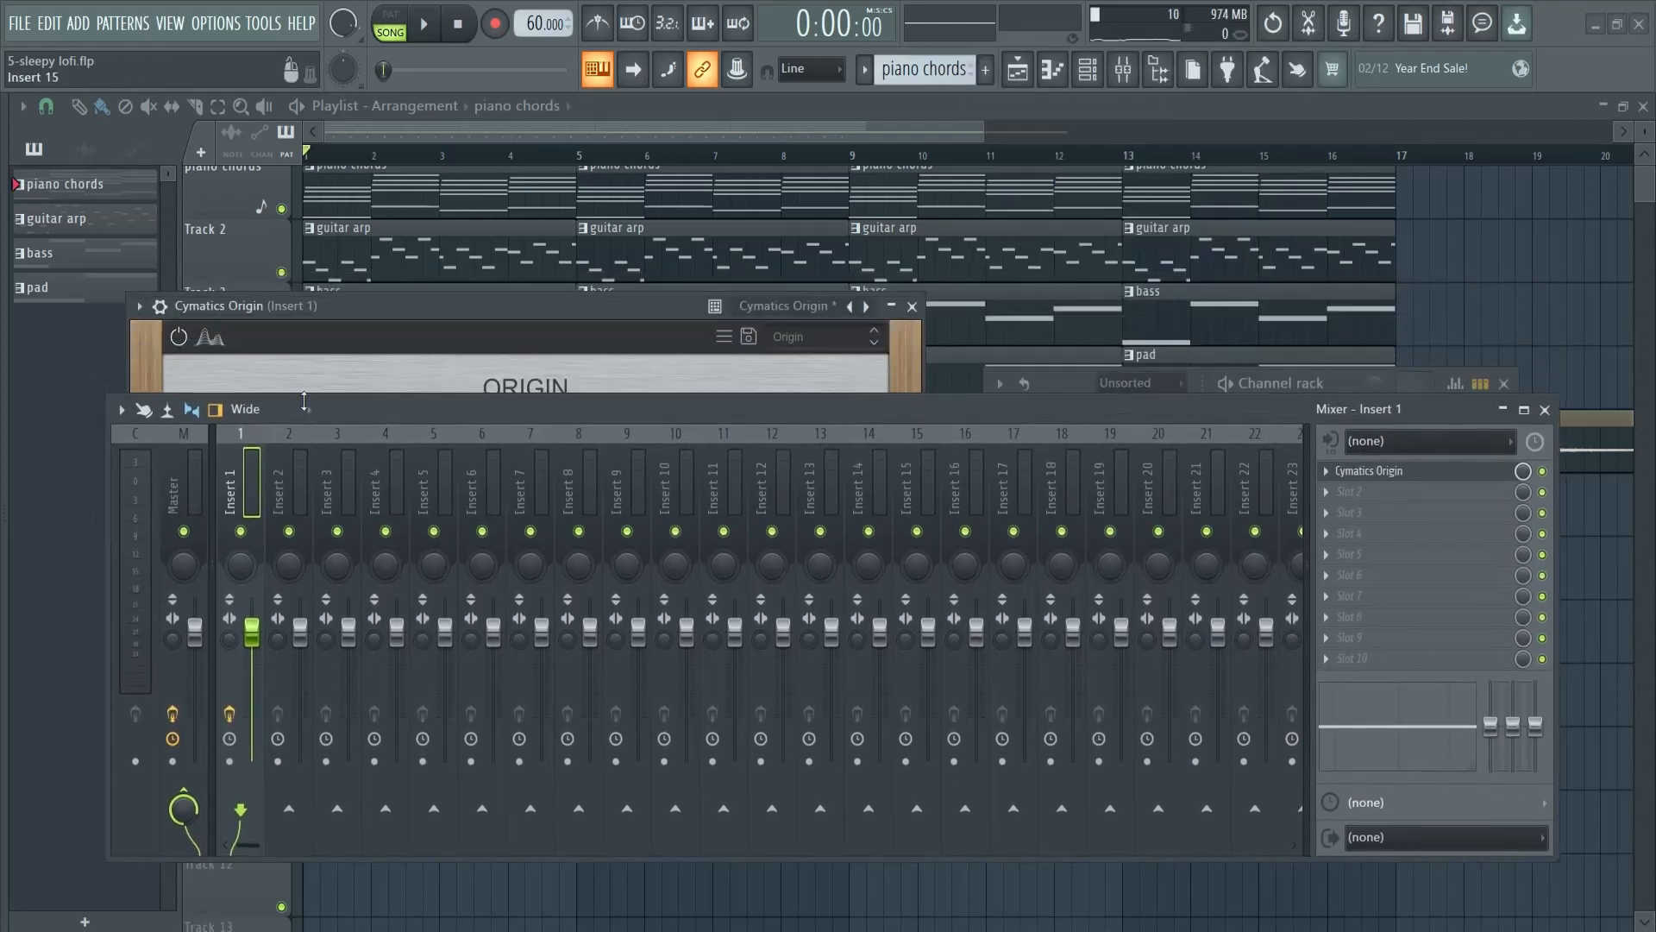
pyautogui.click(122, 409)
pyautogui.click(151, 288)
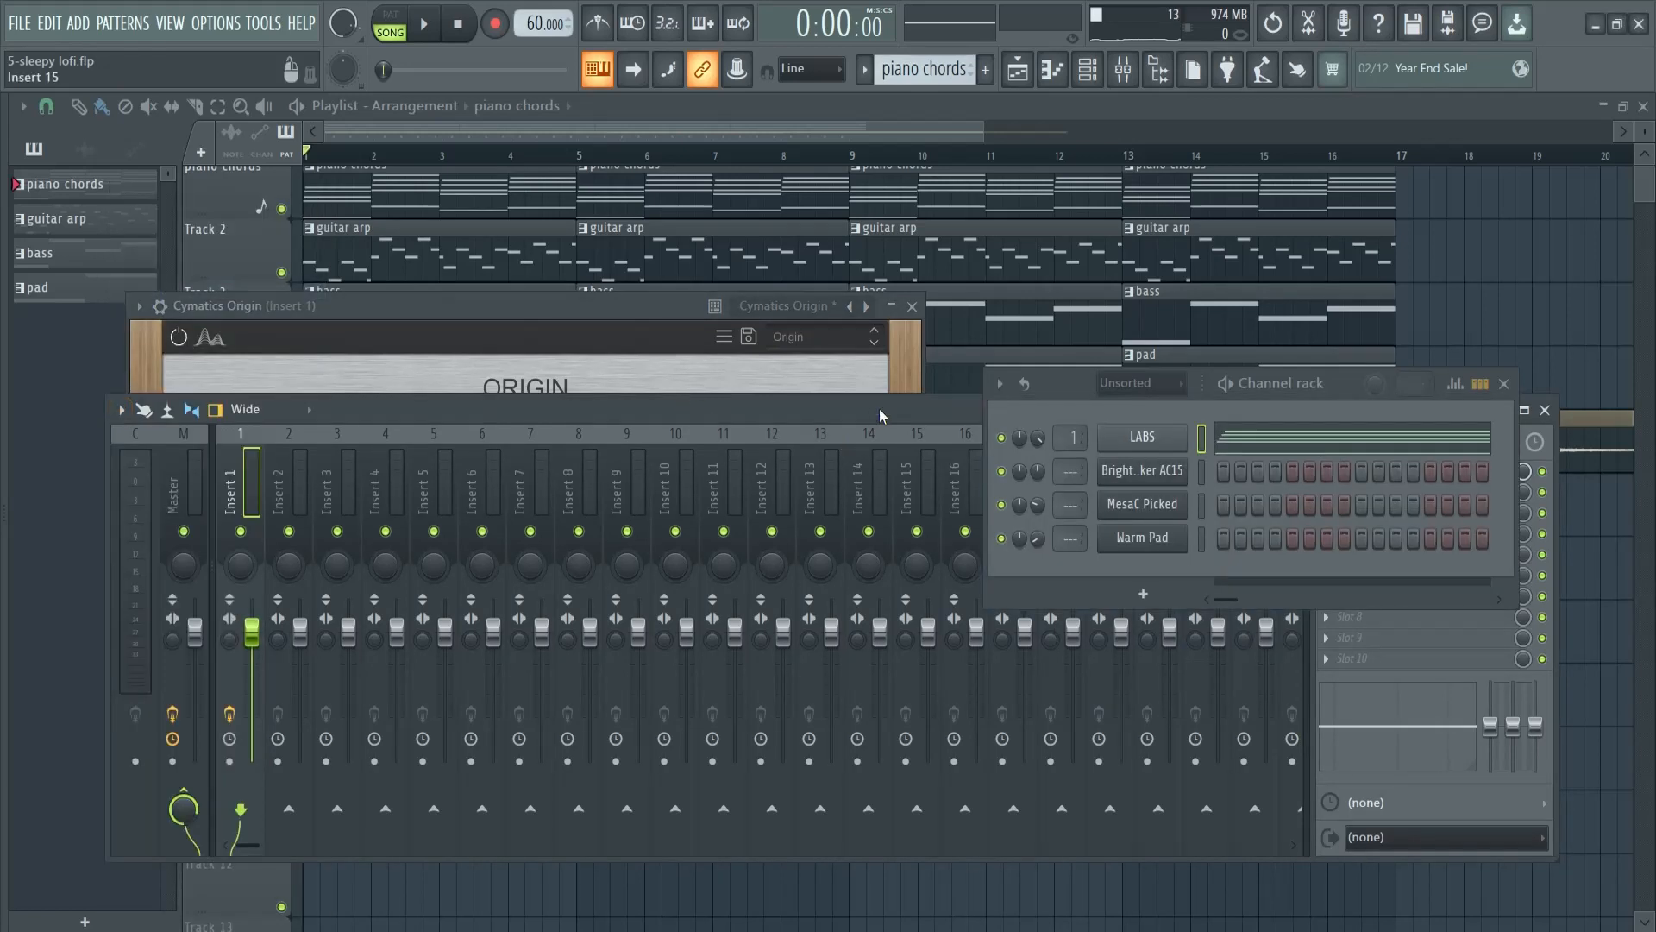
pyautogui.moveTo(890, 412); pyautogui.dragTo(763, 449)
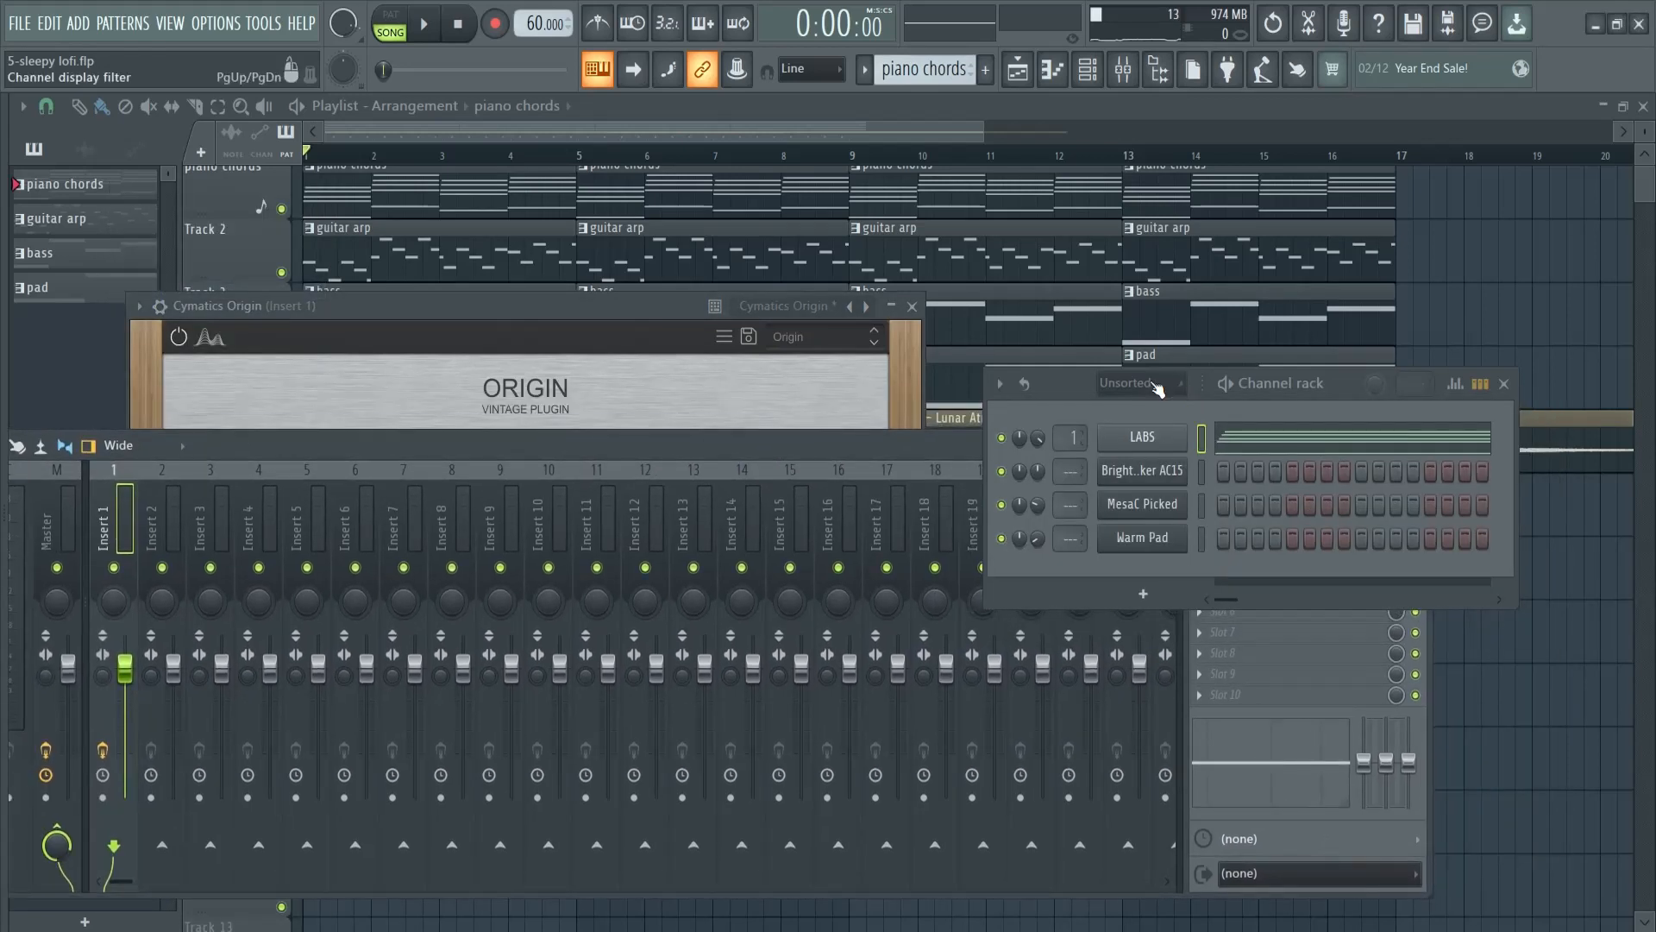
pyautogui.click(1504, 387)
# - Play the song, compare the sound with Cymatics Origin bypassed, and try its factory preset Throwback
pyautogui.press('space')
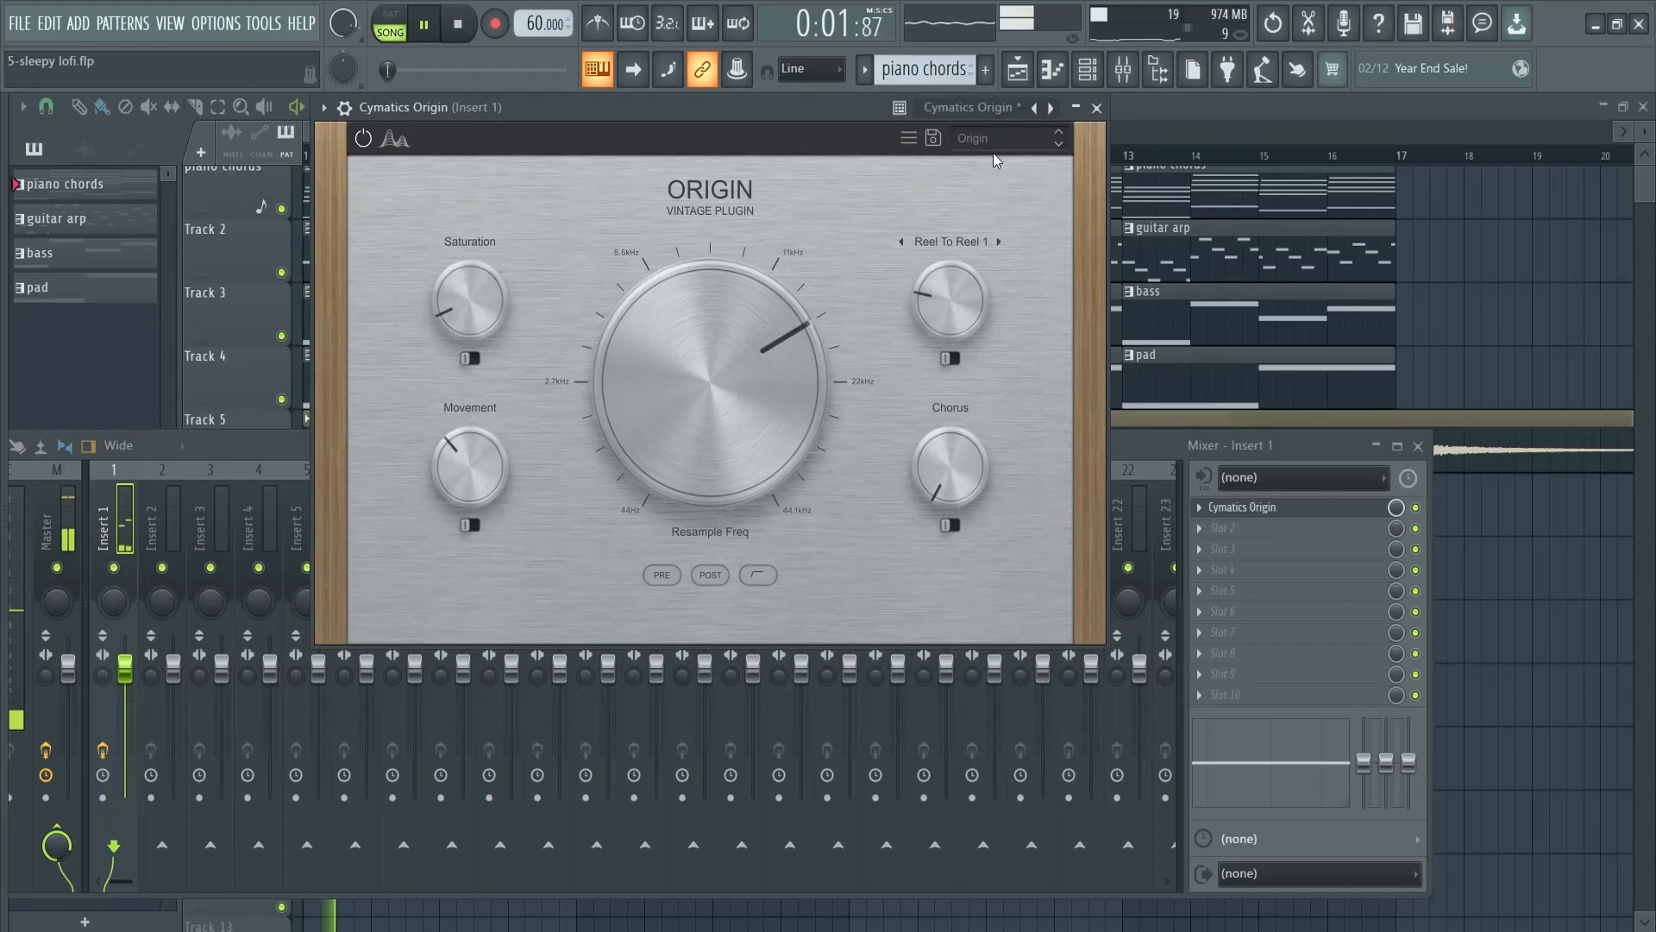
pyautogui.click(1419, 510)
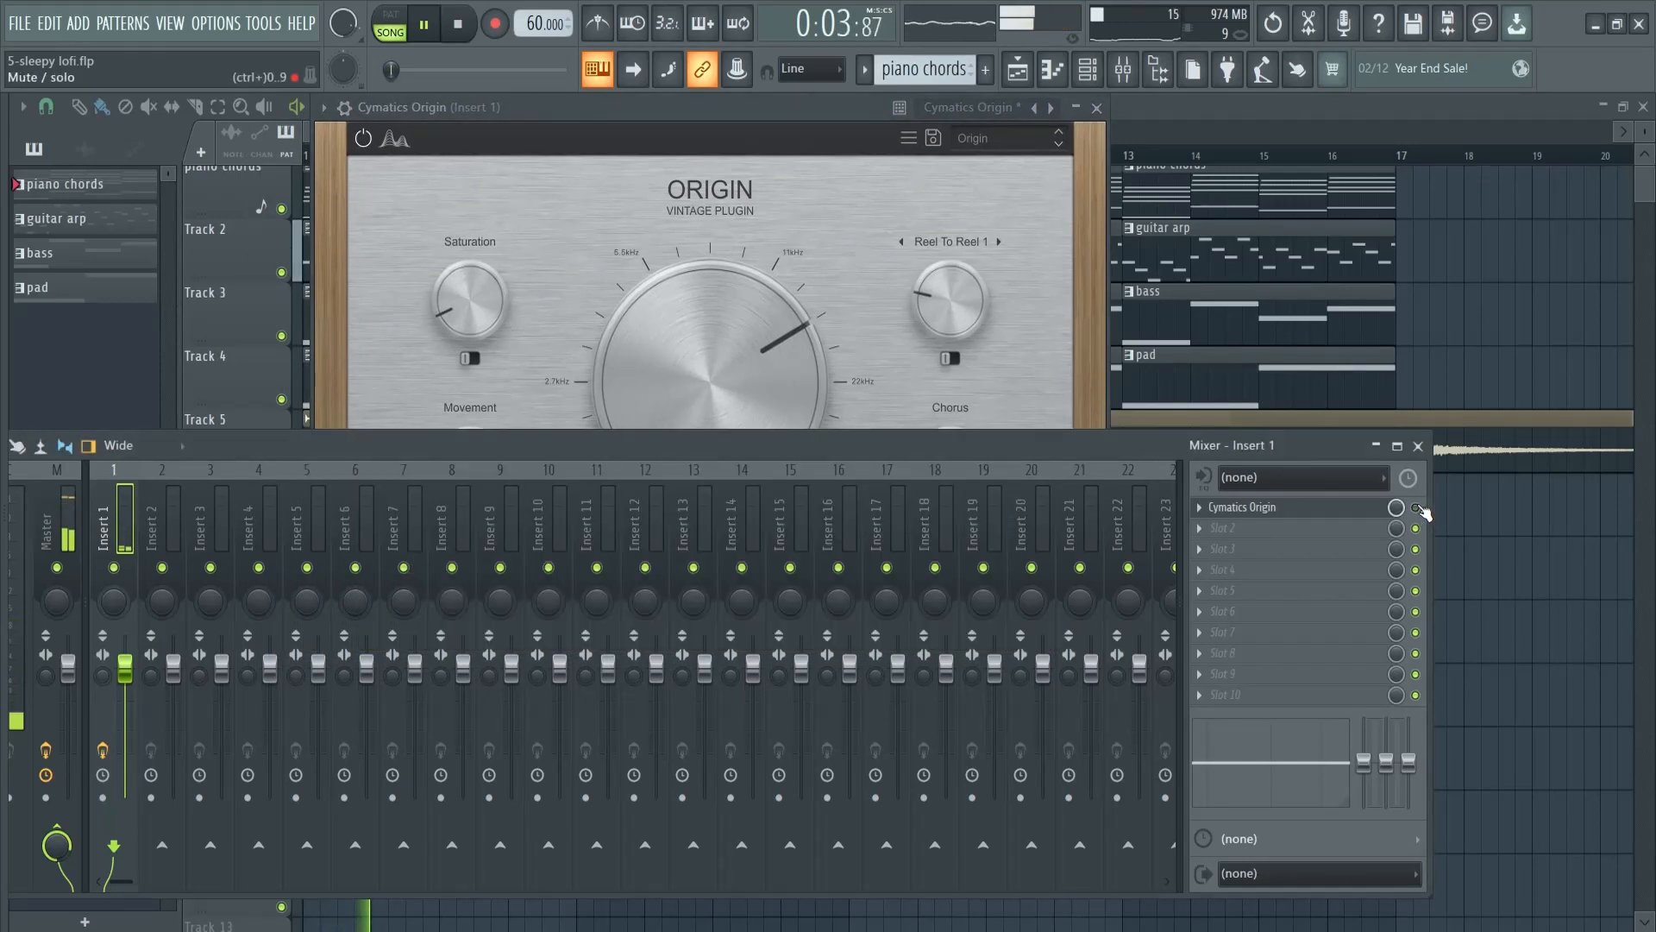
pyautogui.click(1009, 285)
pyautogui.click(1005, 138)
pyautogui.moveTo(1039, 177)
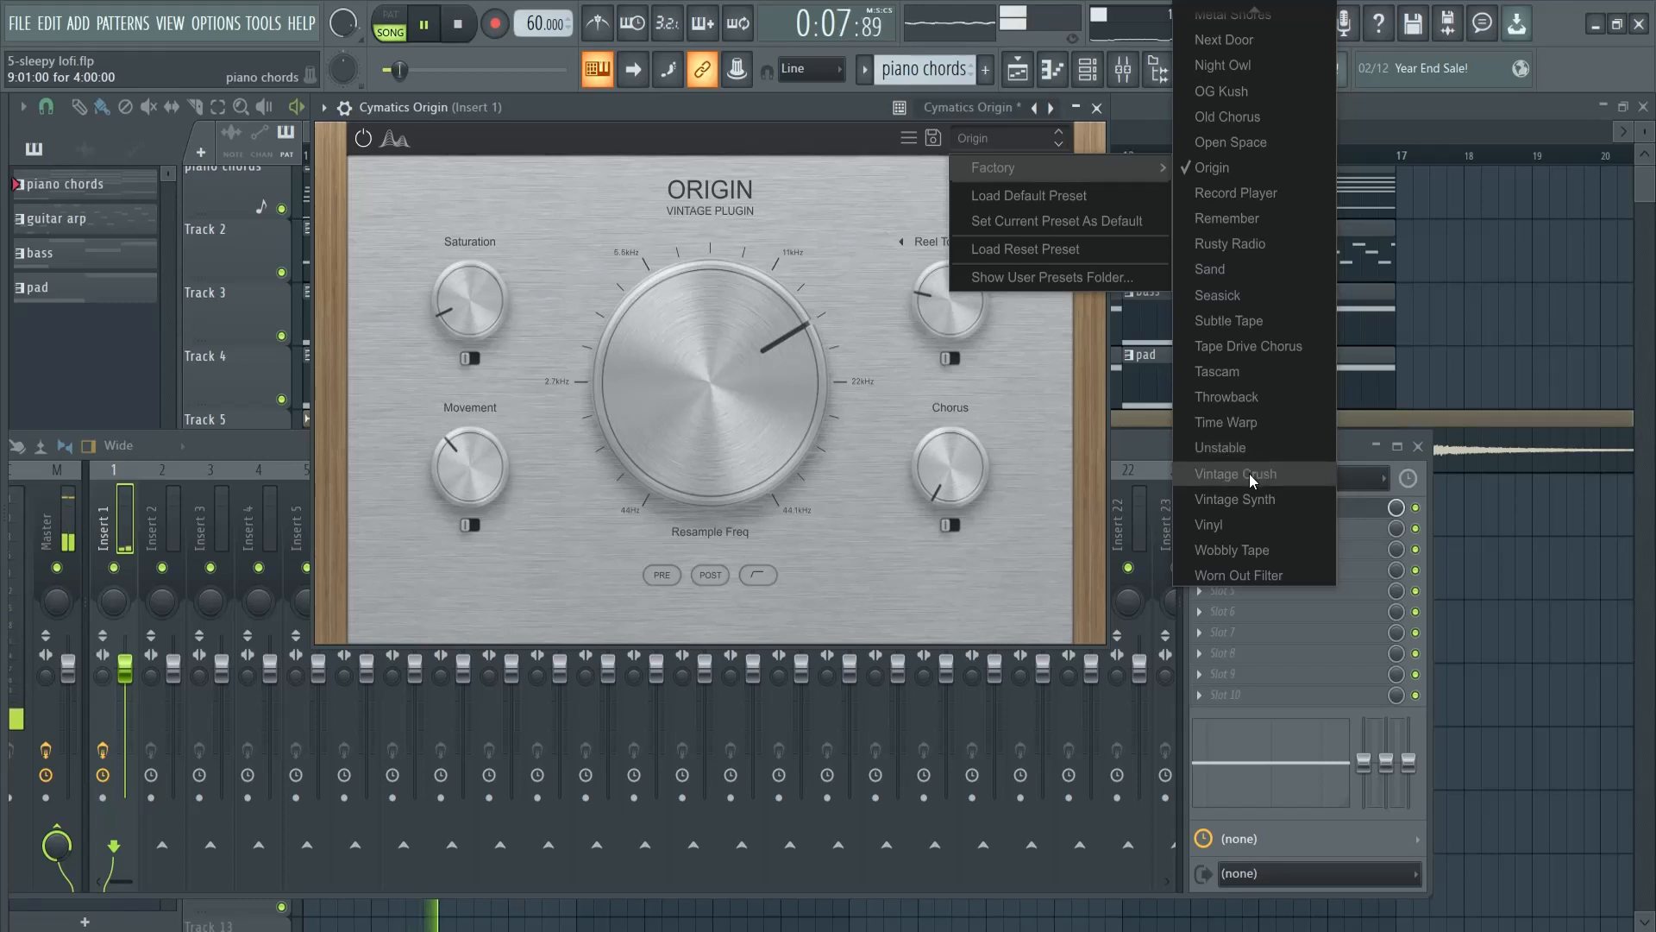
pyautogui.click(1246, 397)
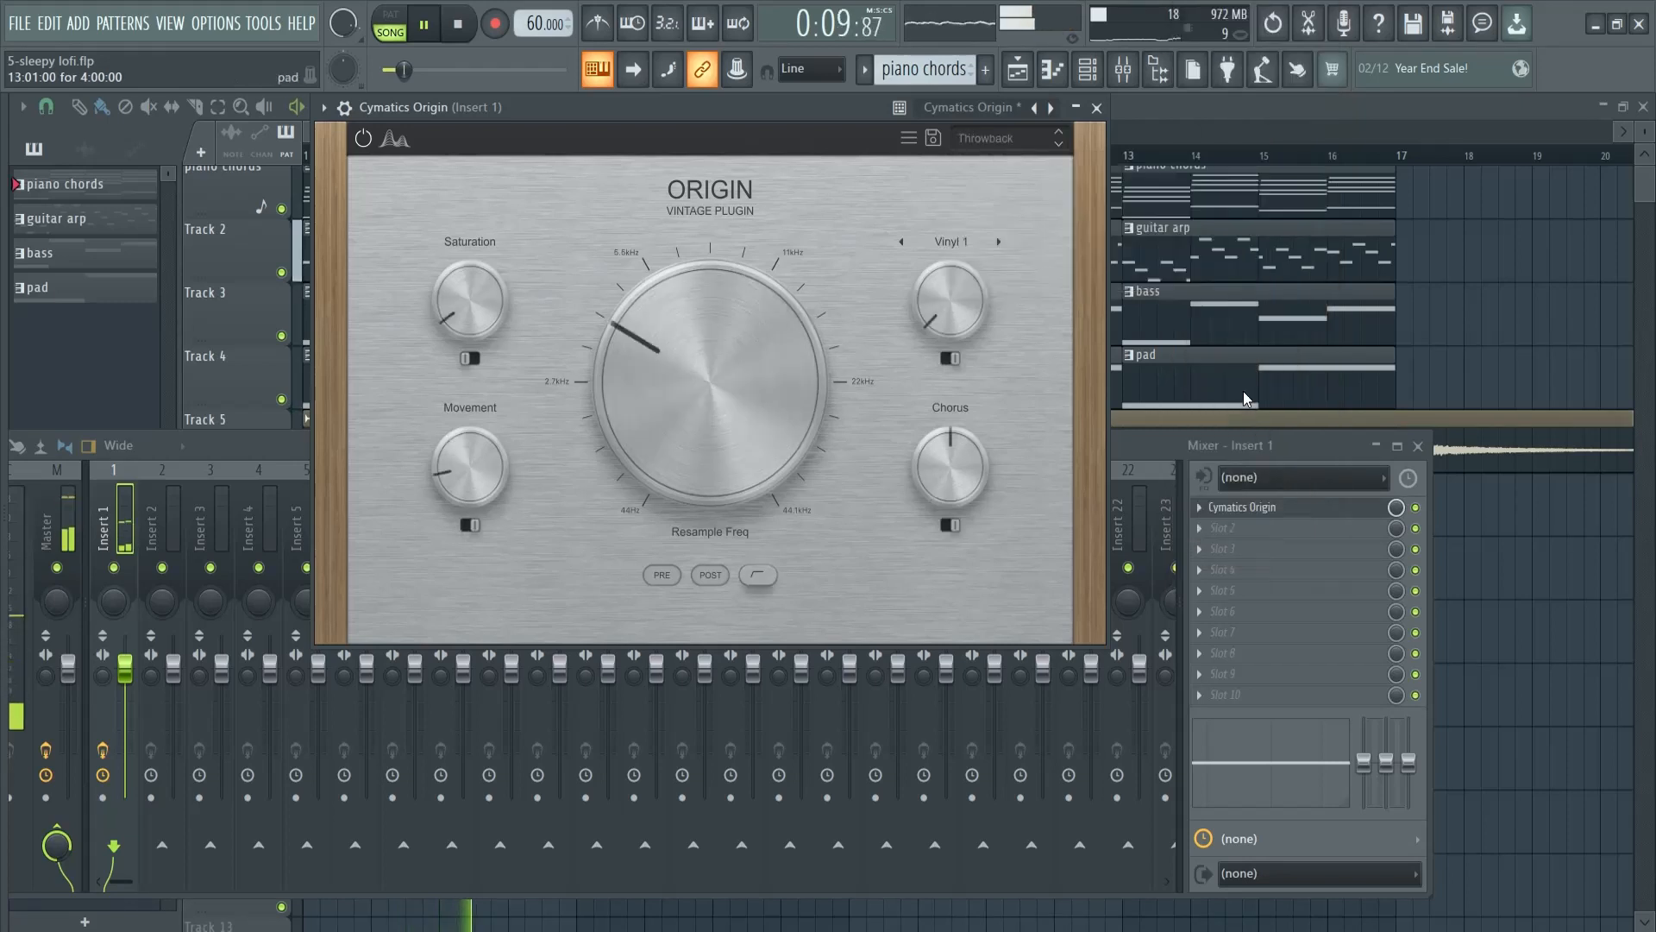
pyautogui.click(996, 138)
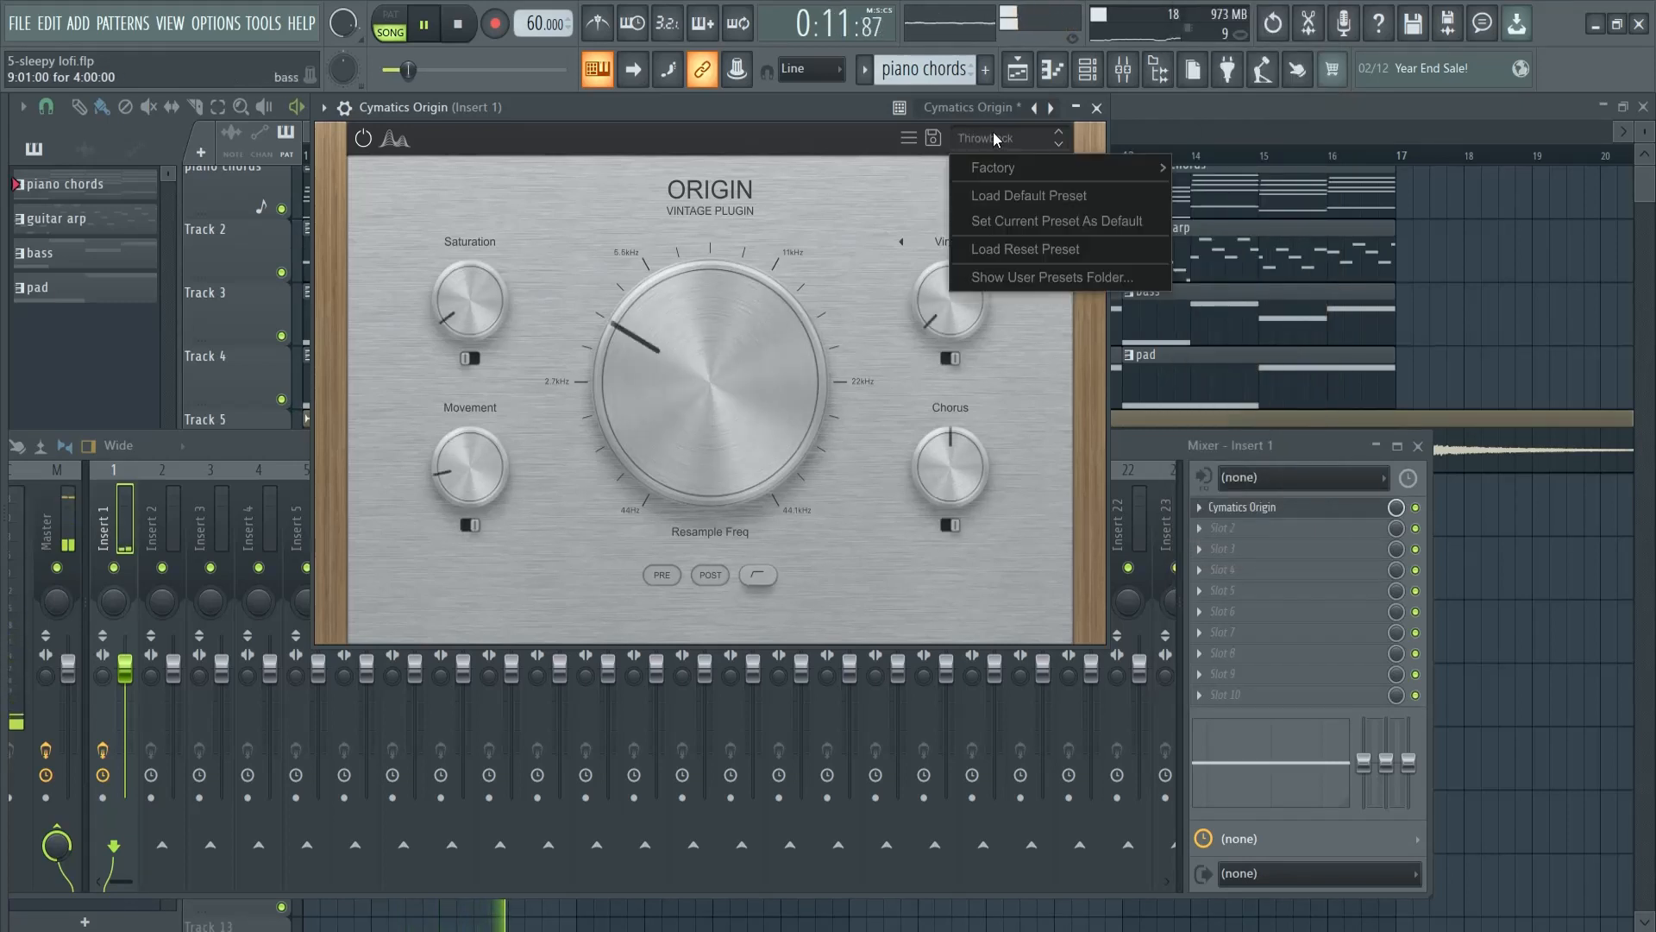
pyautogui.click(996, 139)
# - Switch playback to pattern mode to hear only the piano chords and try Origin's factory preset Vinyl
pyautogui.click(391, 29)
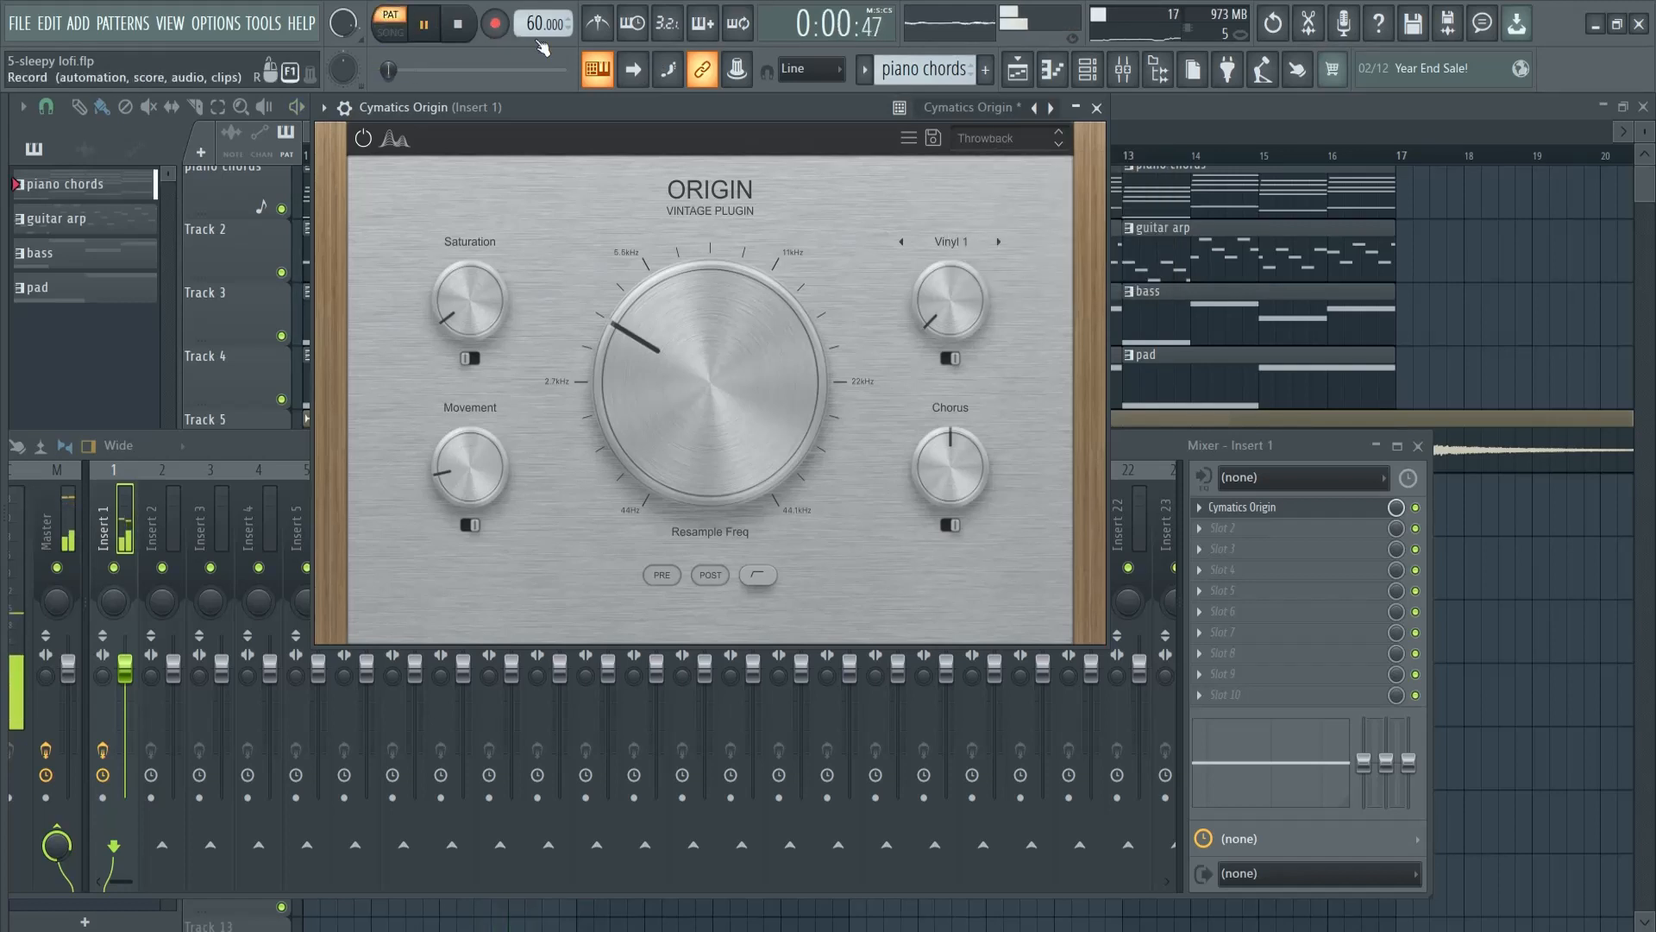
pyautogui.click(998, 141)
pyautogui.moveTo(1047, 169)
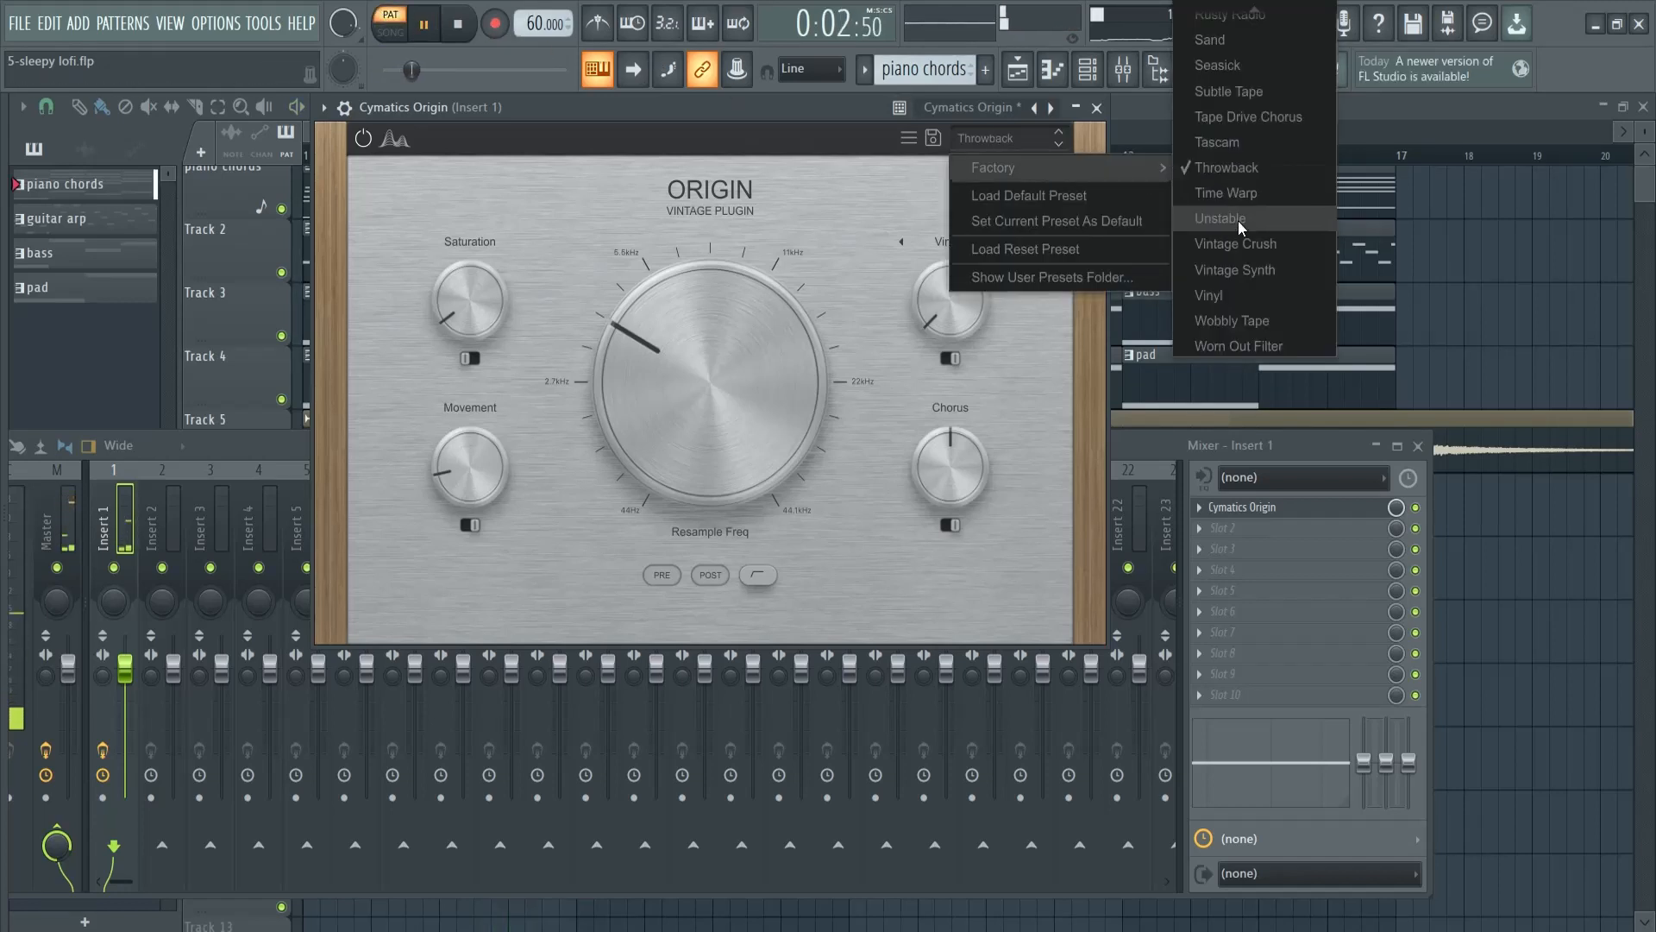
pyautogui.click(1233, 290)
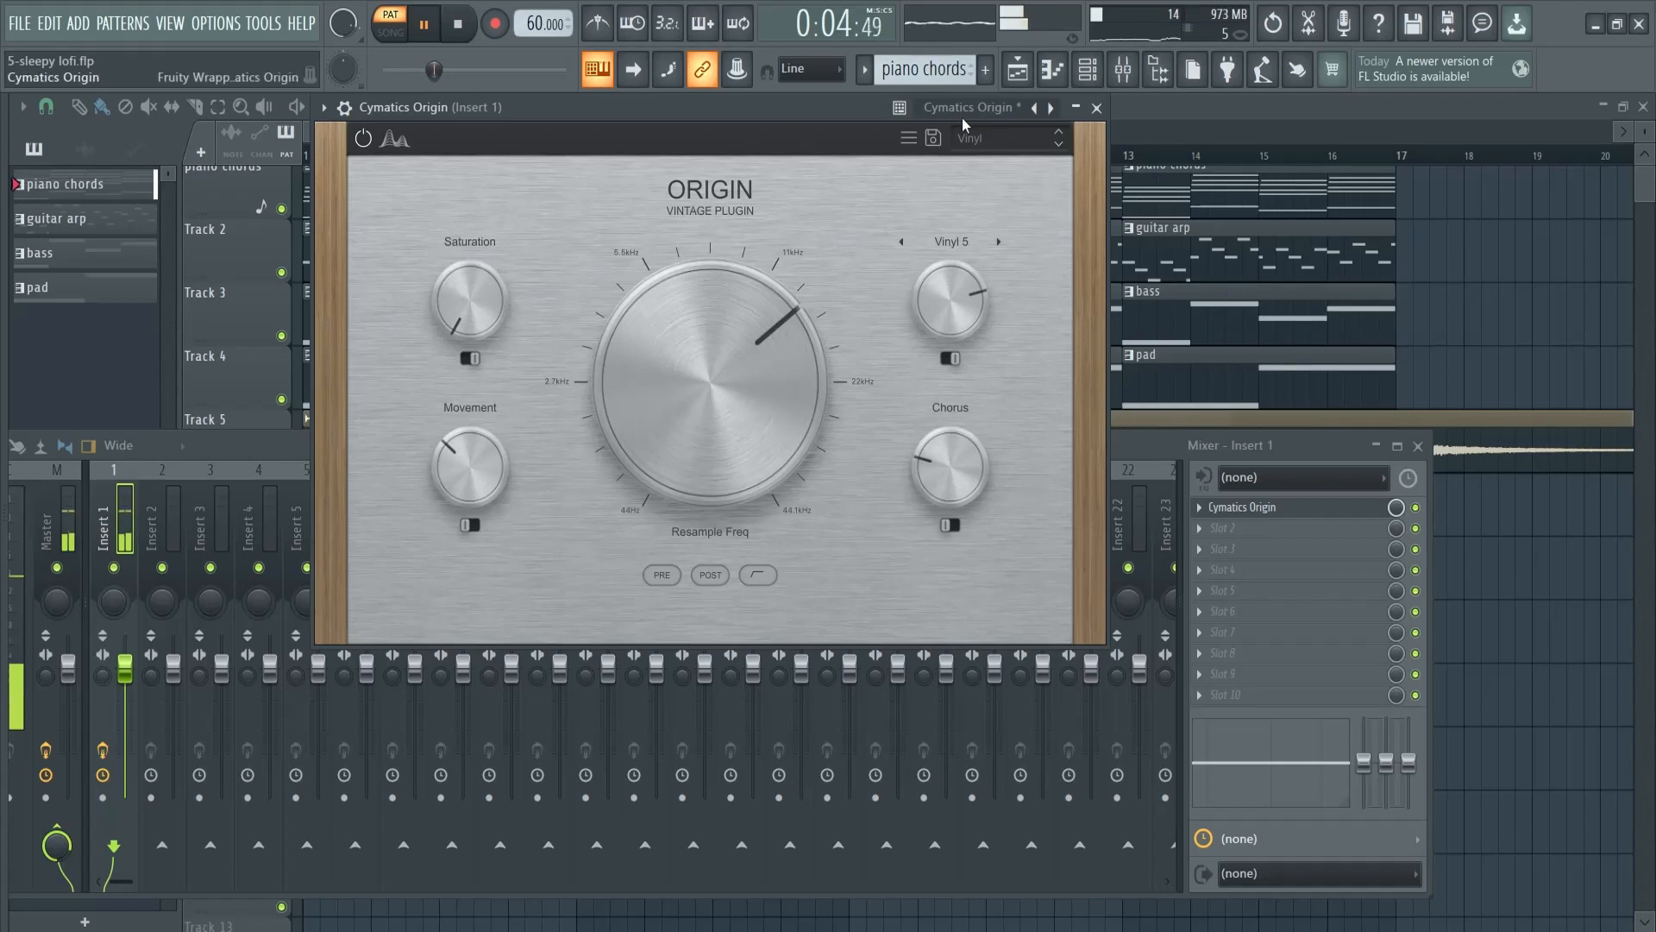
# - Load Origin's factory preset Lofi, reduce the effect's mix level on insert 1 to 75%, and close the plugin window
pyautogui.click(982, 140)
pyautogui.moveTo(1008, 169)
pyautogui.scroll(9, 1232, 97)
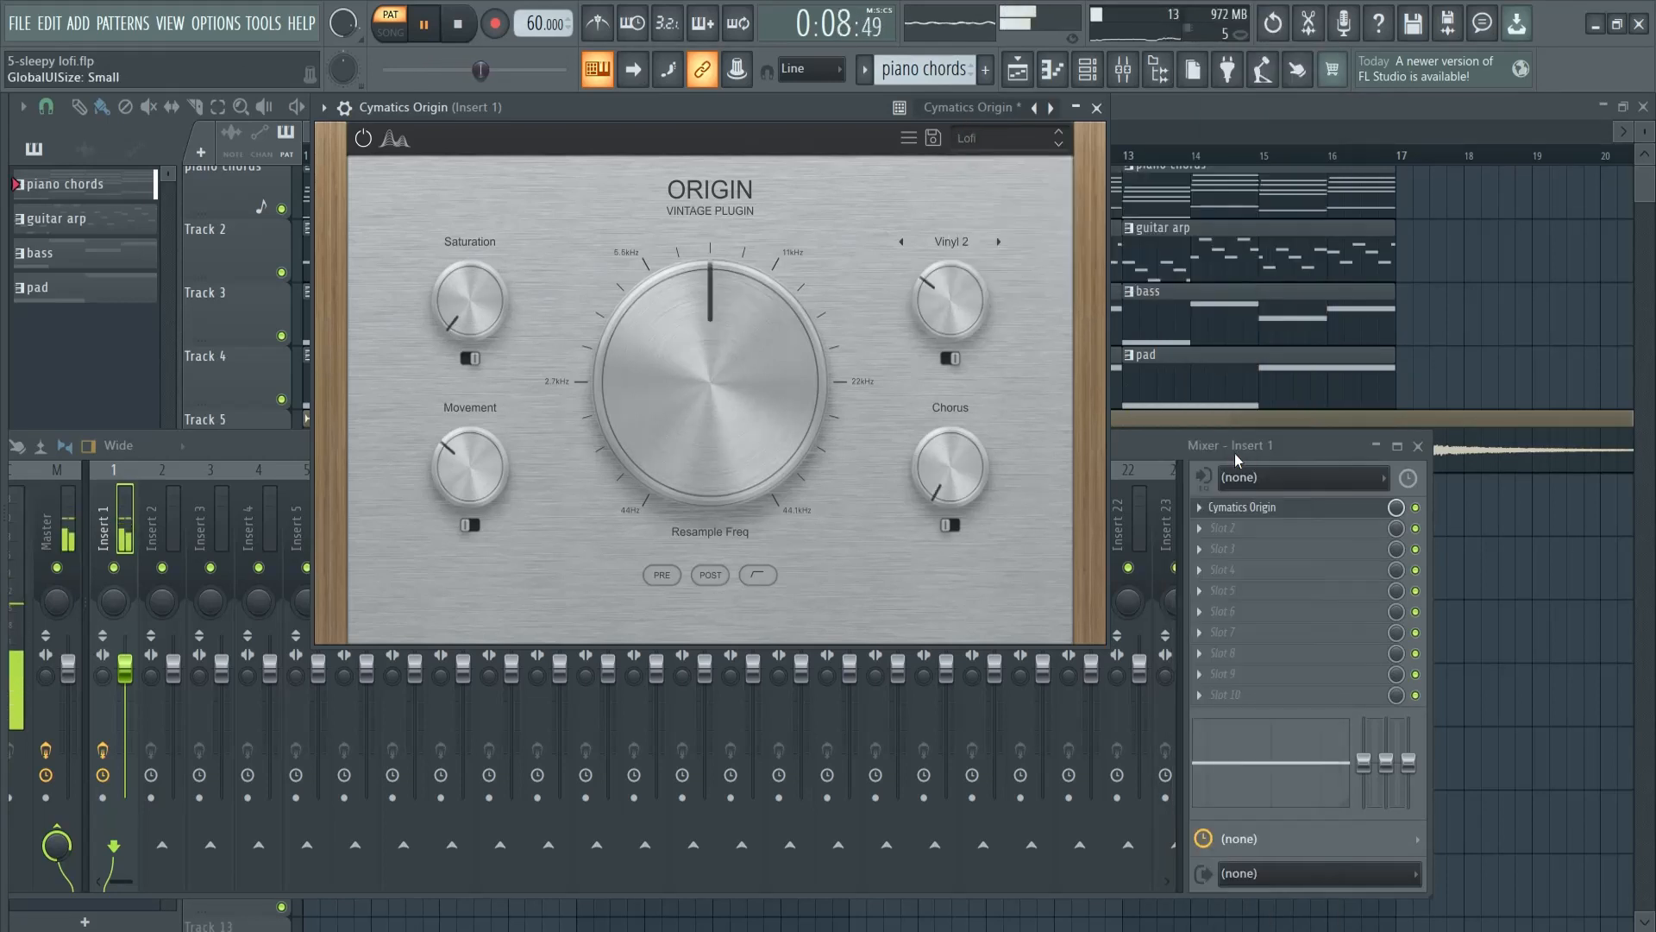
pyautogui.click(1235, 450)
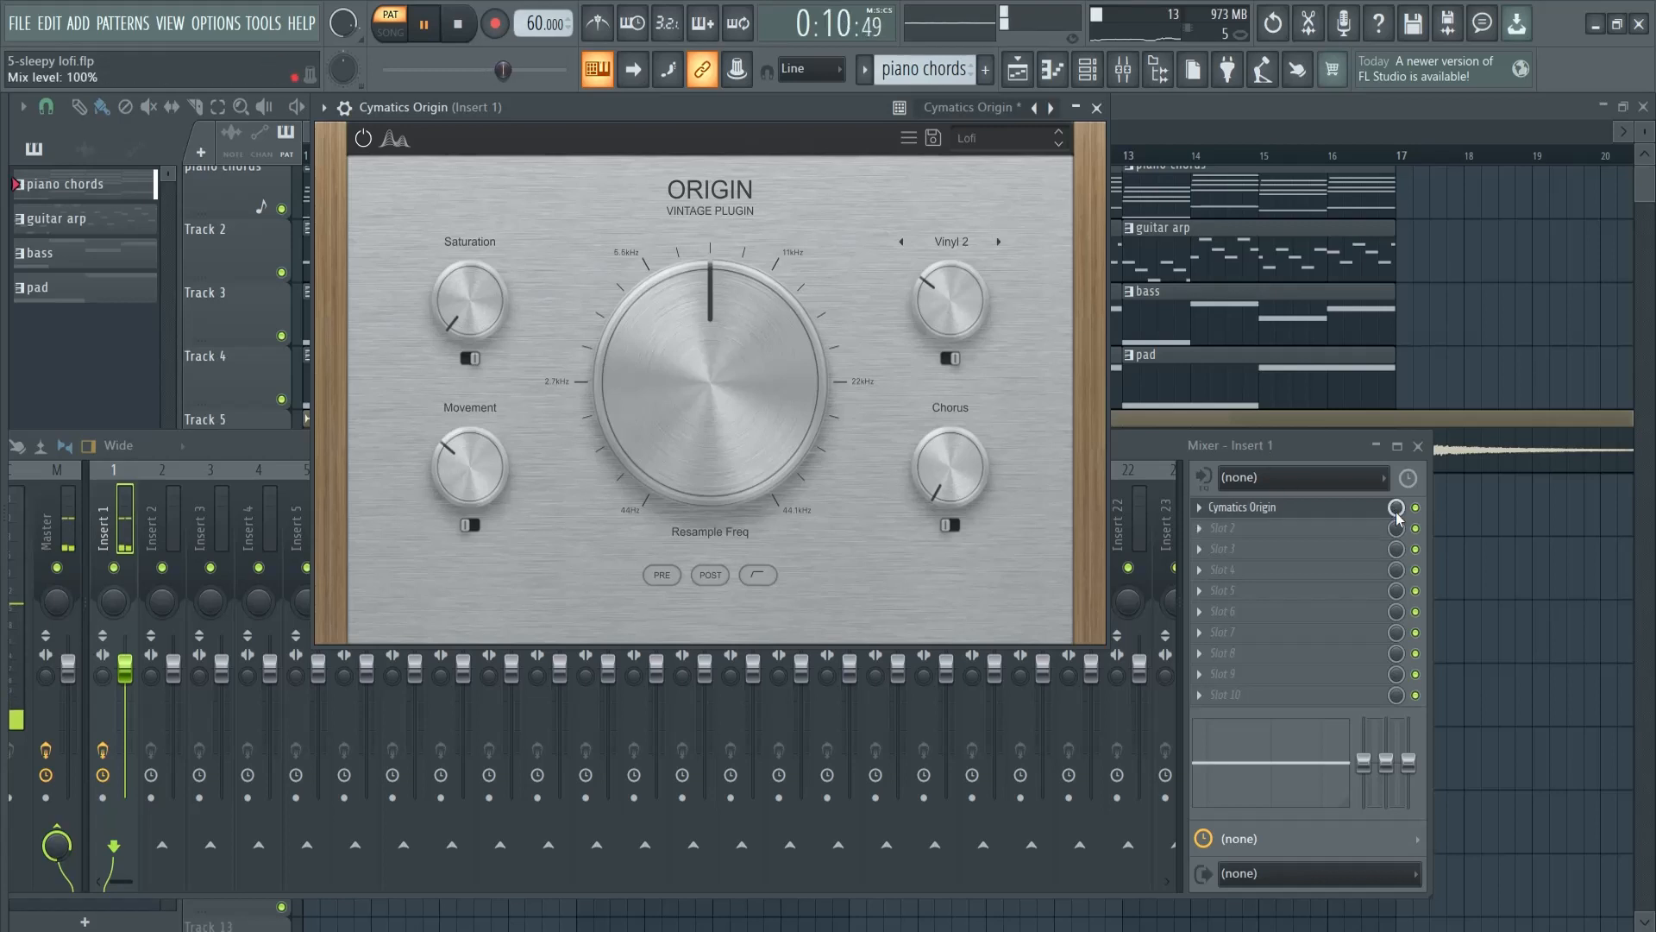
pyautogui.moveTo(1397, 516); pyautogui.dragTo(1400, 527)
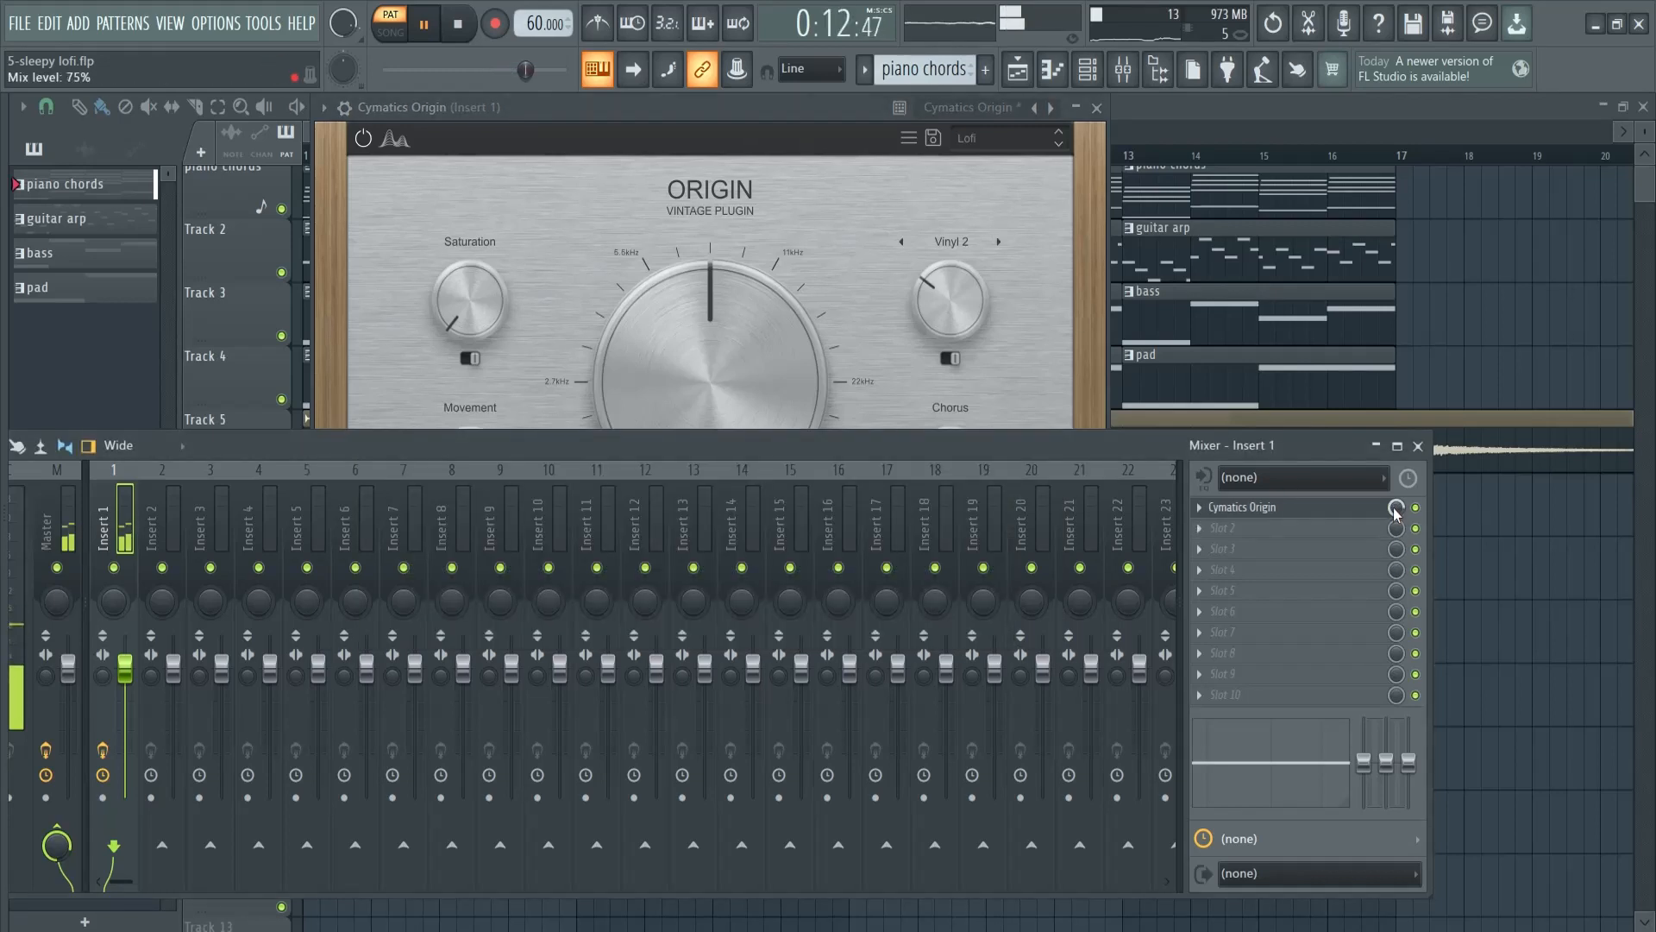
pyautogui.click(1097, 108)
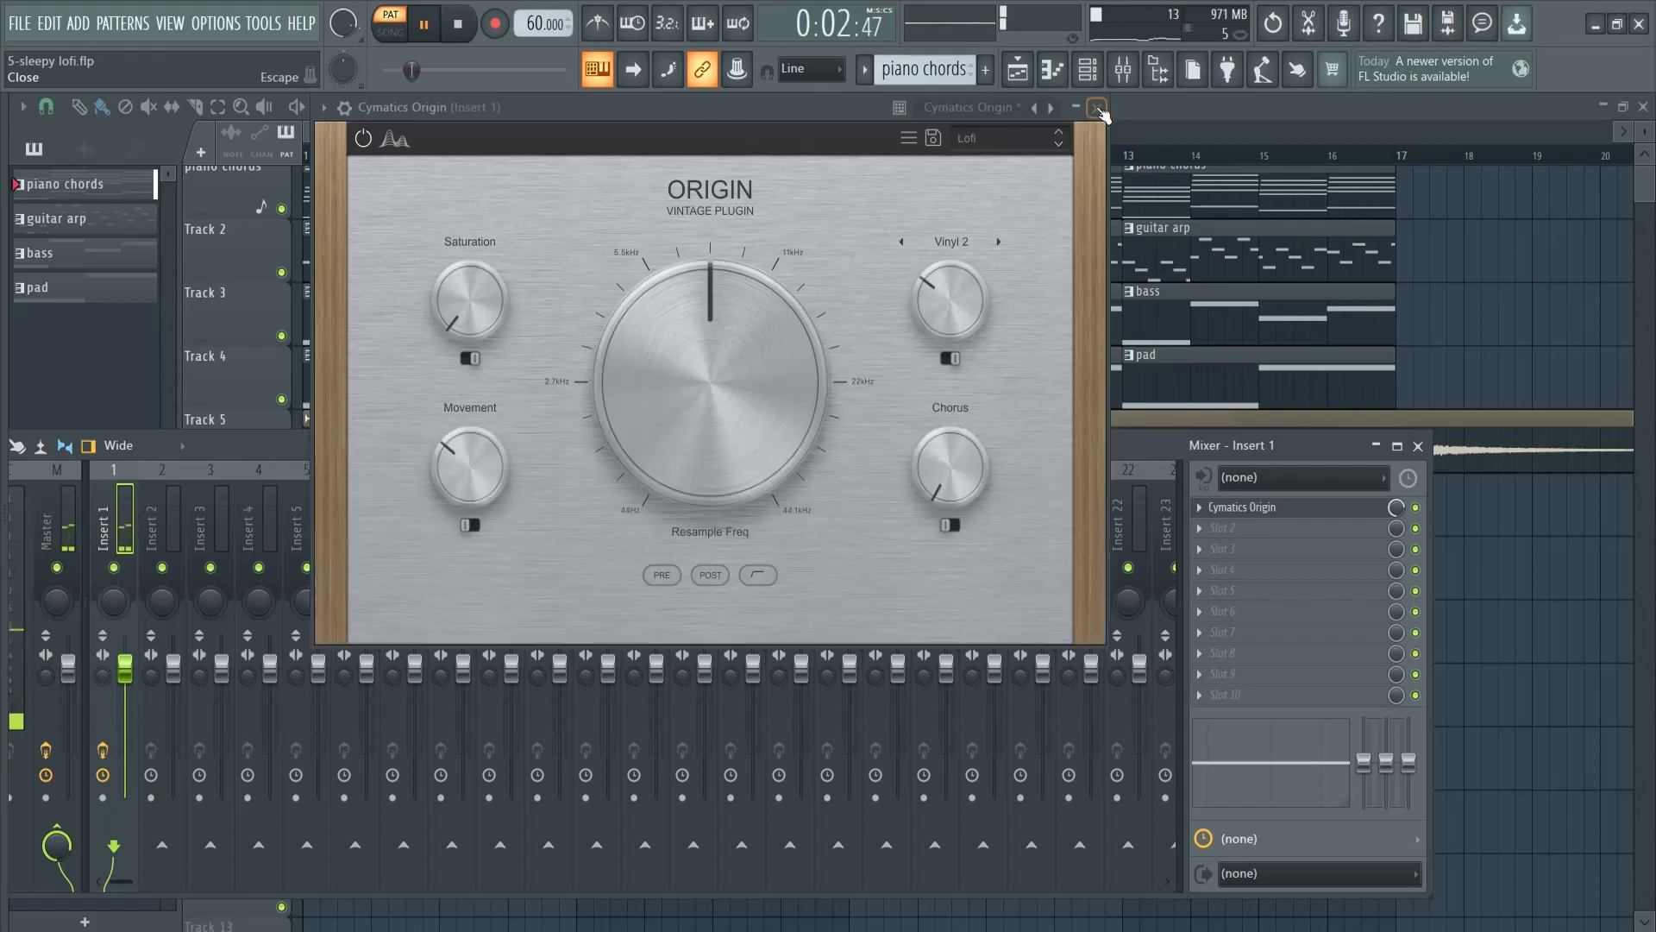
pyautogui.click(1097, 108)
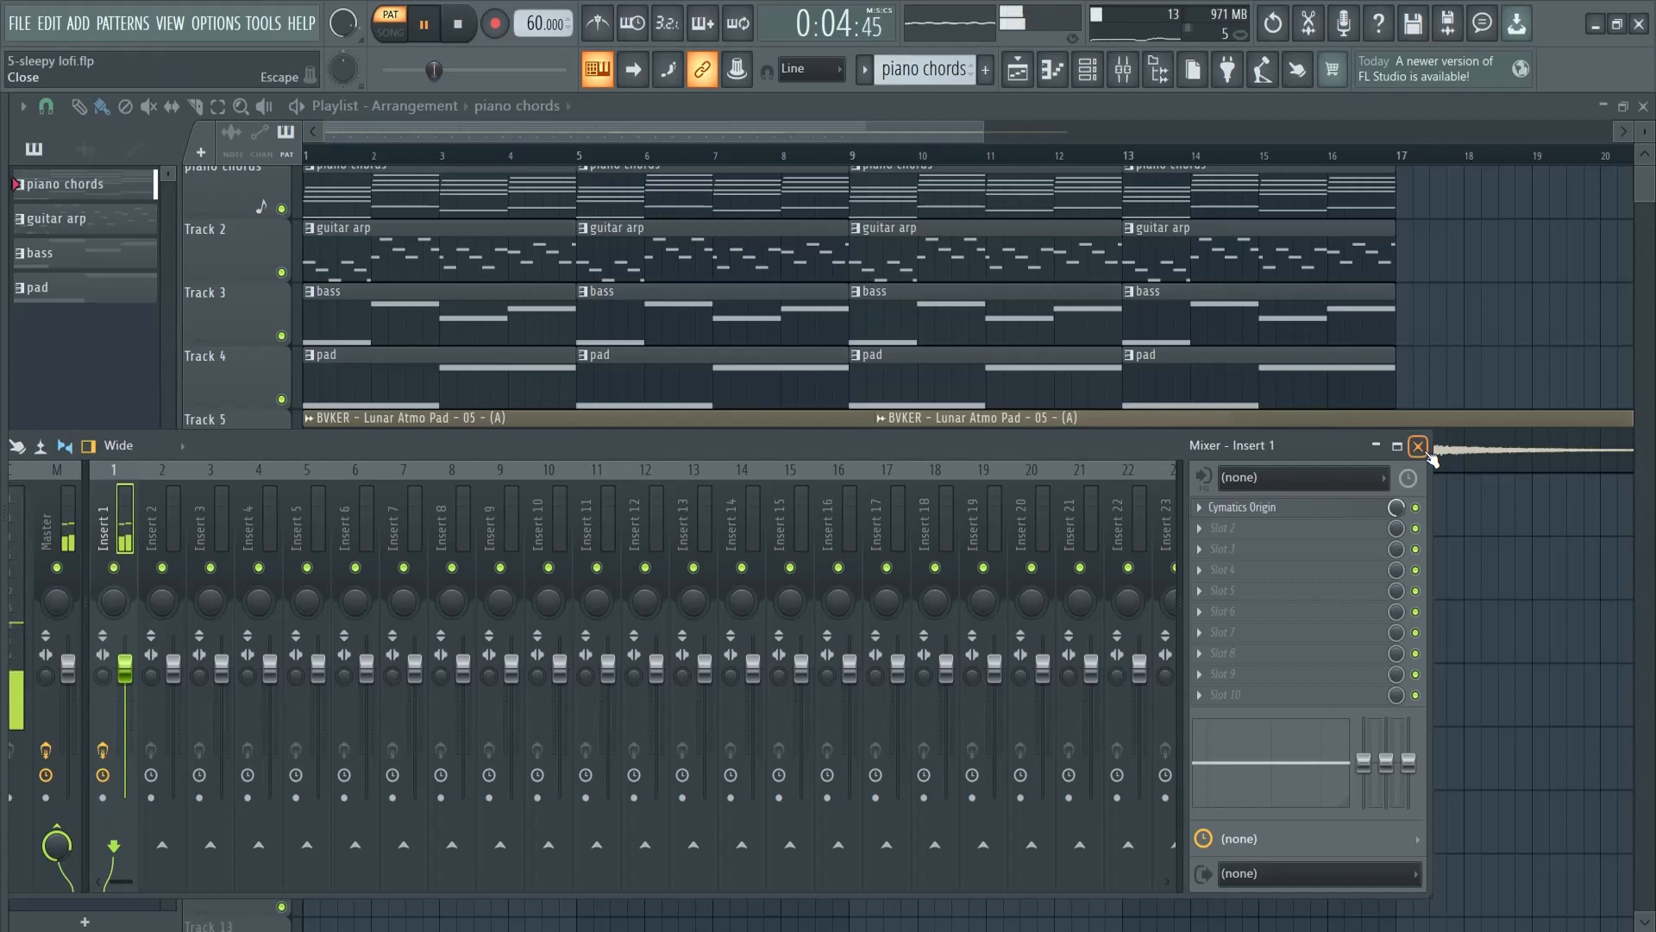
# - Stop playback and clear the kick and rim hits from bars 1 to 4 and the snare hits from bars 1 and 2
pyautogui.click(1418, 446)
pyautogui.press('space')
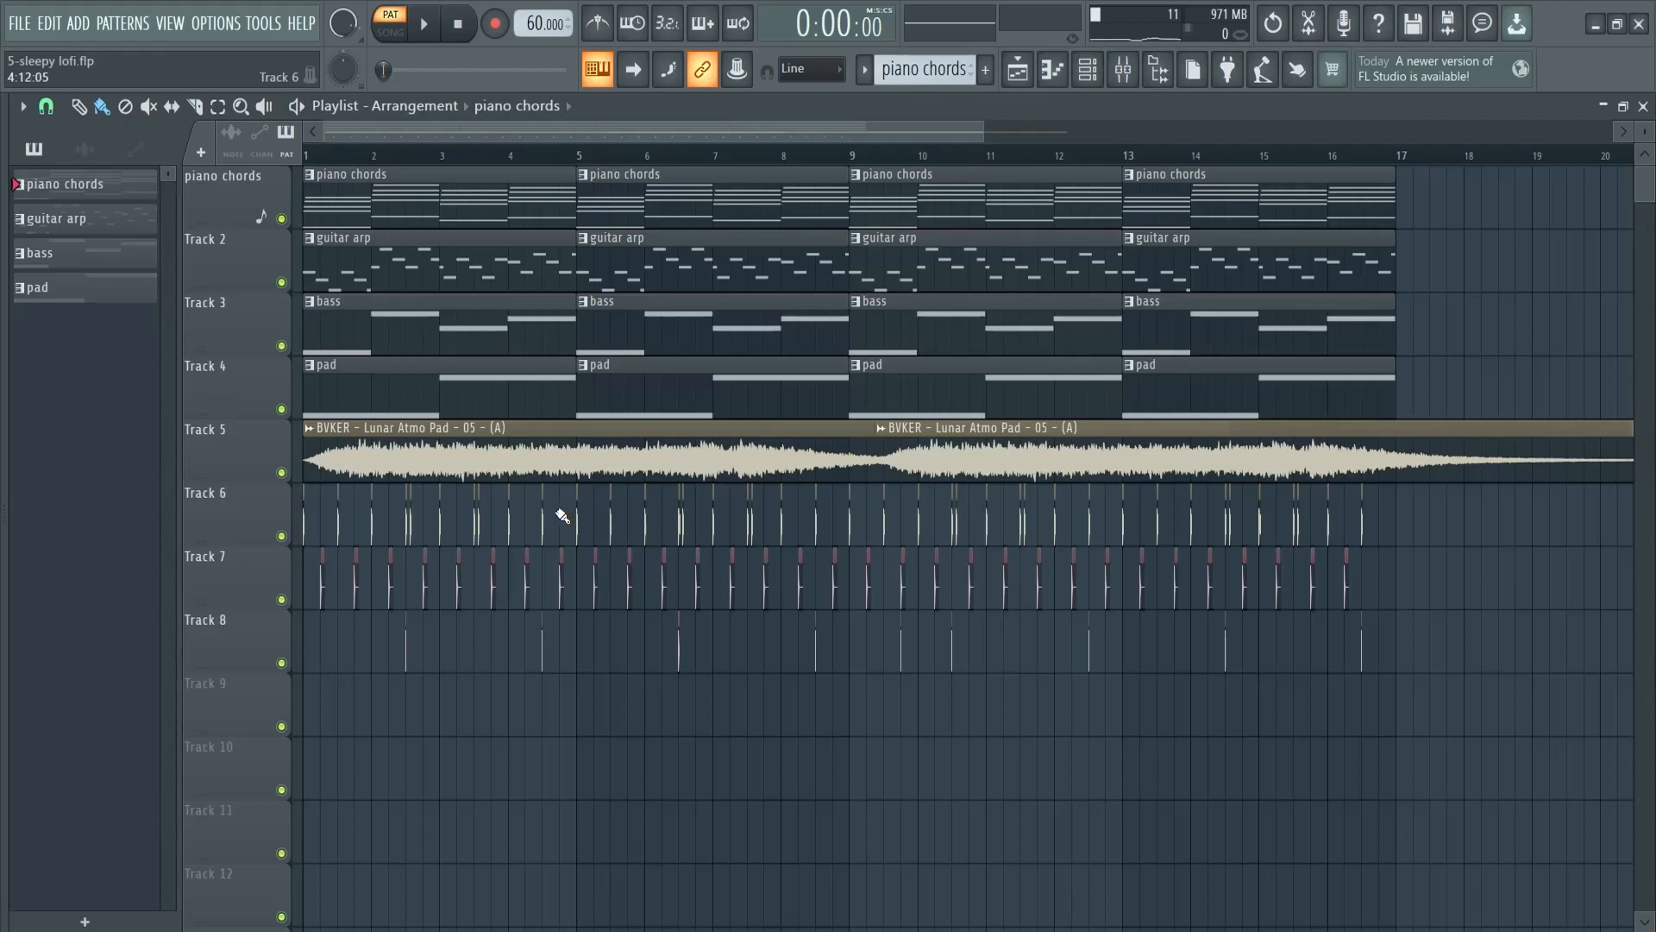
pyautogui.moveTo(549, 531); pyautogui.dragTo(240, 525)
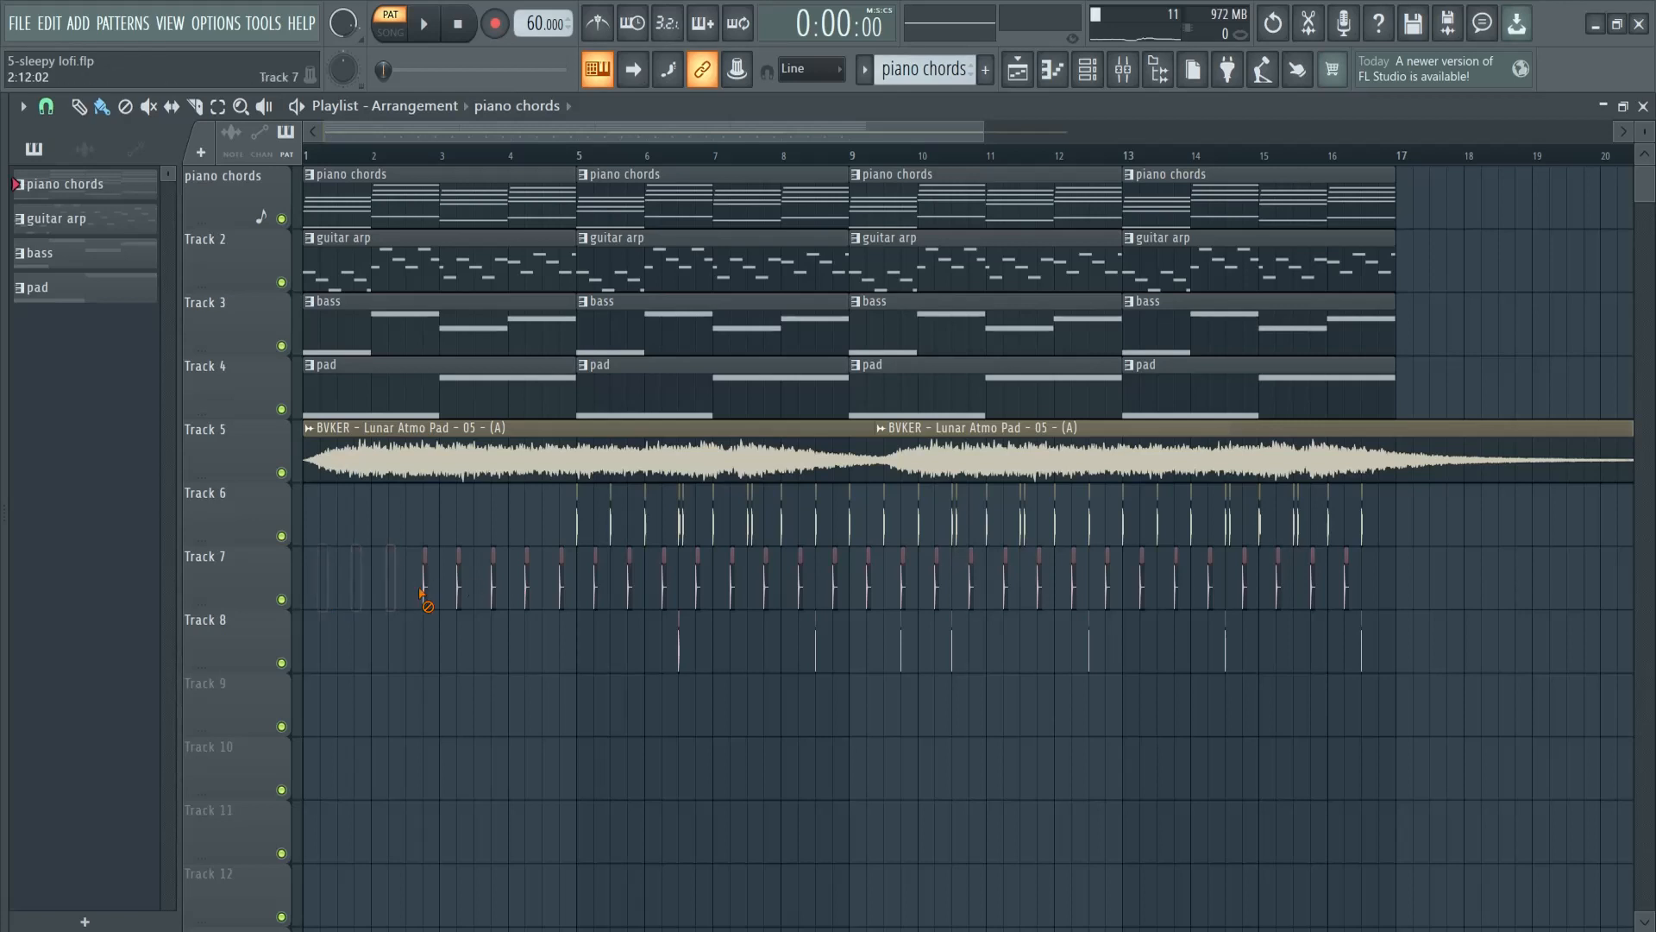
# - Play the arrangement in song mode from bar 3 and look at the Lunar Snare sample's channel settings
pyautogui.click(406, 39)
pyautogui.press('space')
pyautogui.click(444, 154)
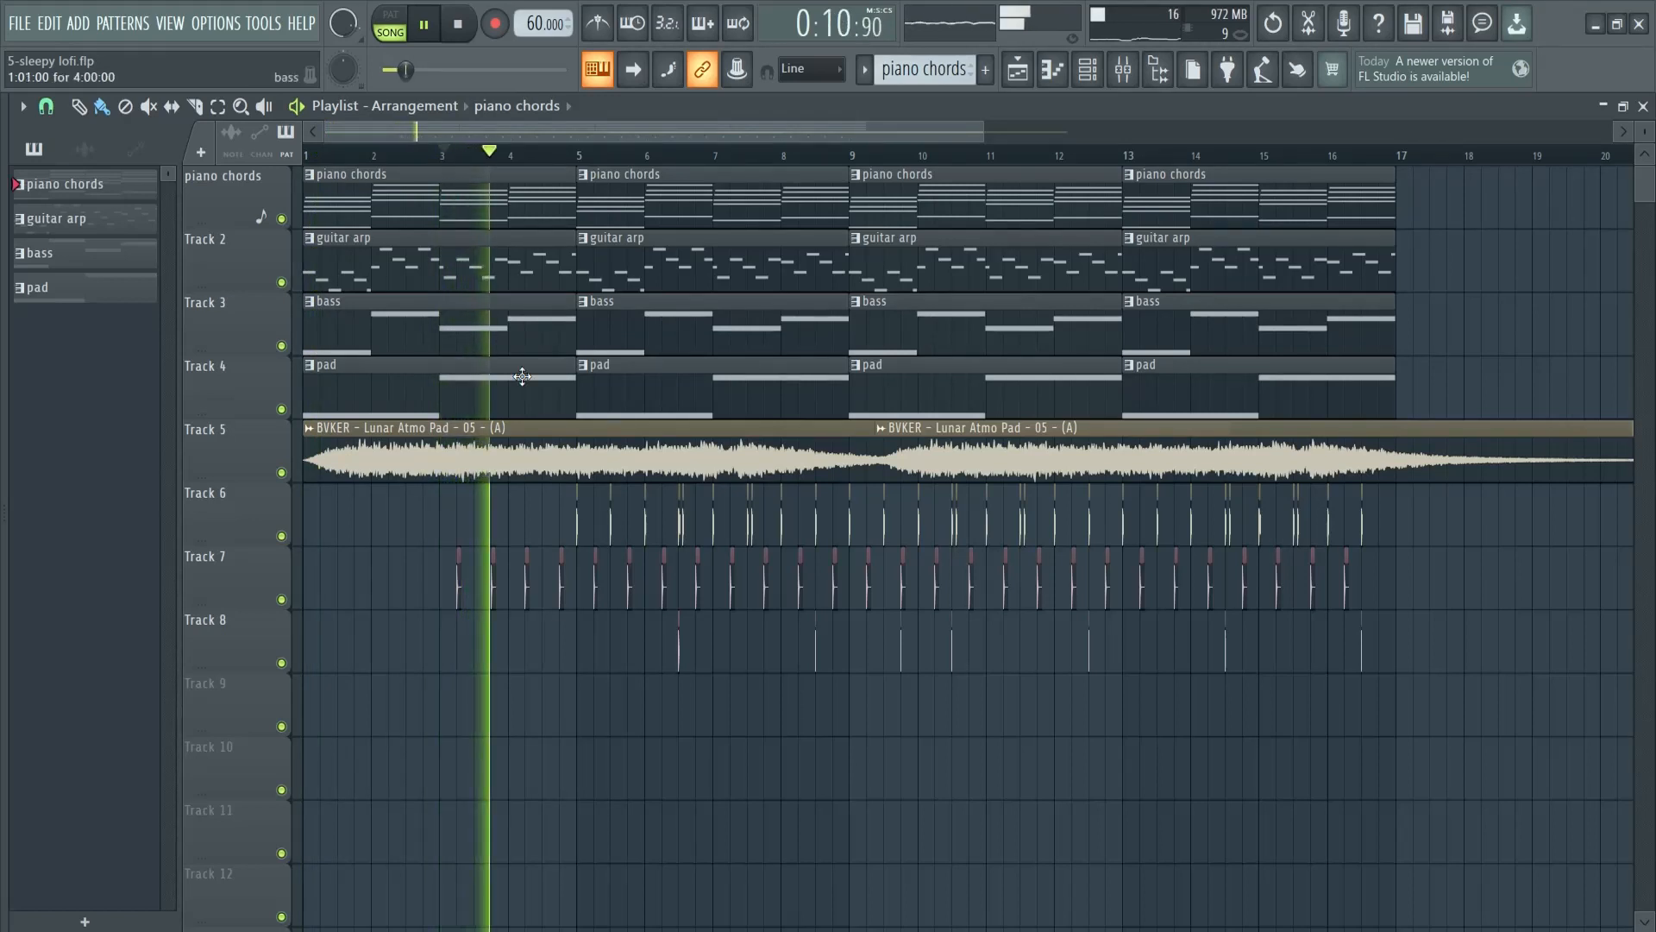
pyautogui.press('space')
pyautogui.doubleClick(488, 579)
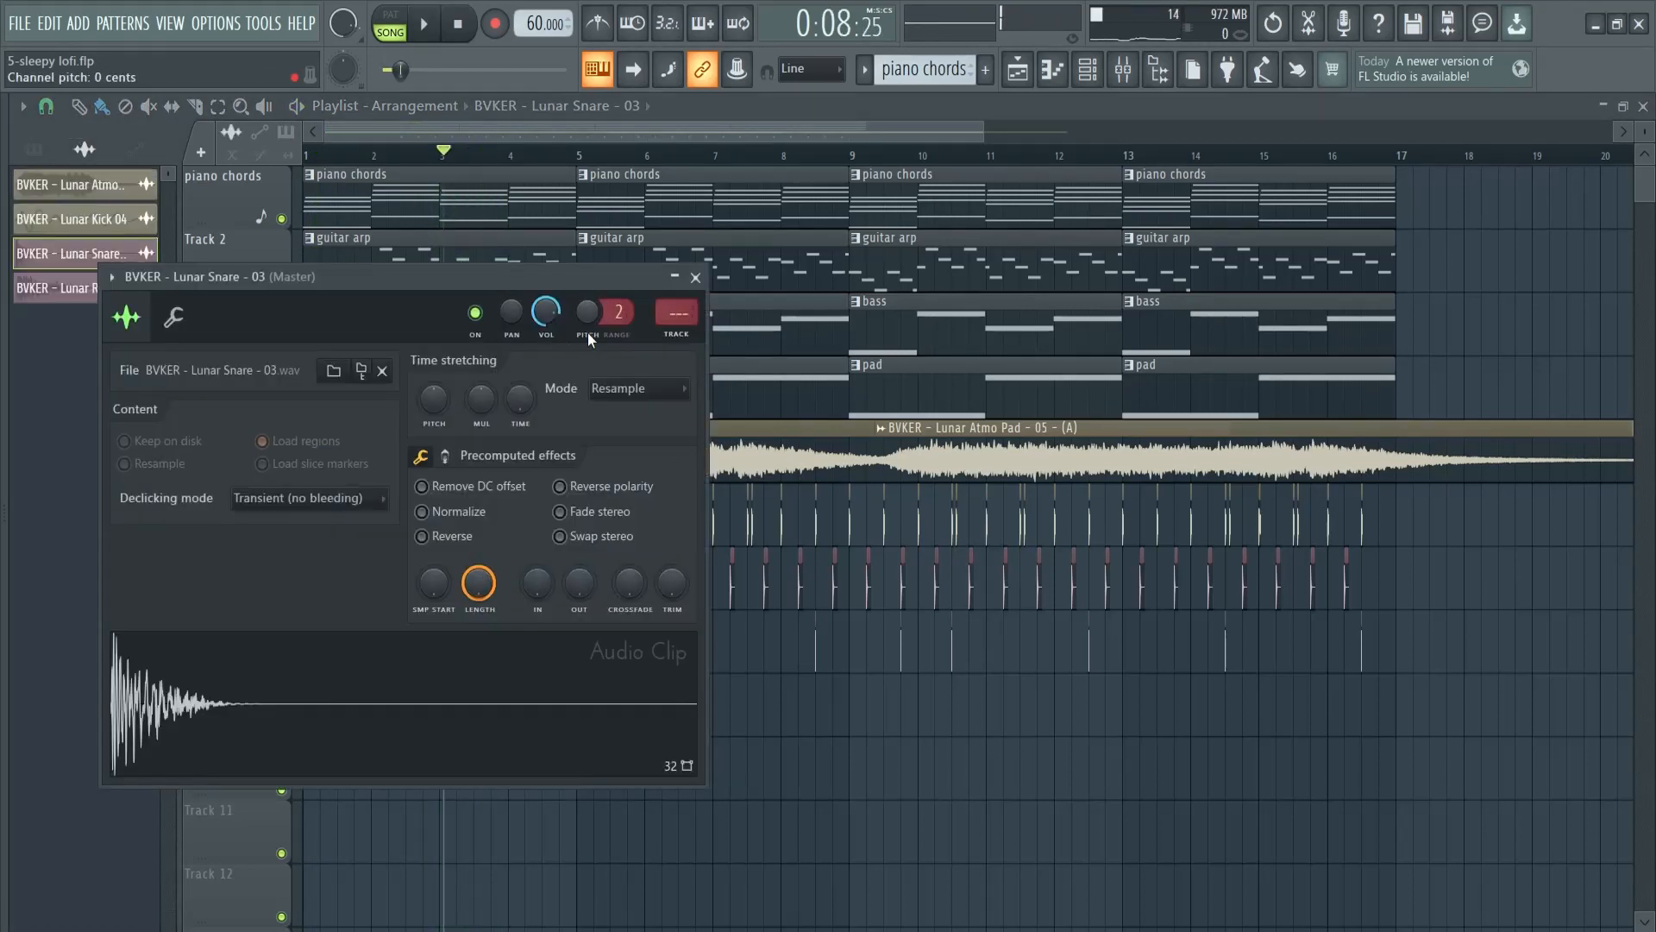
pyautogui.press('Escape')
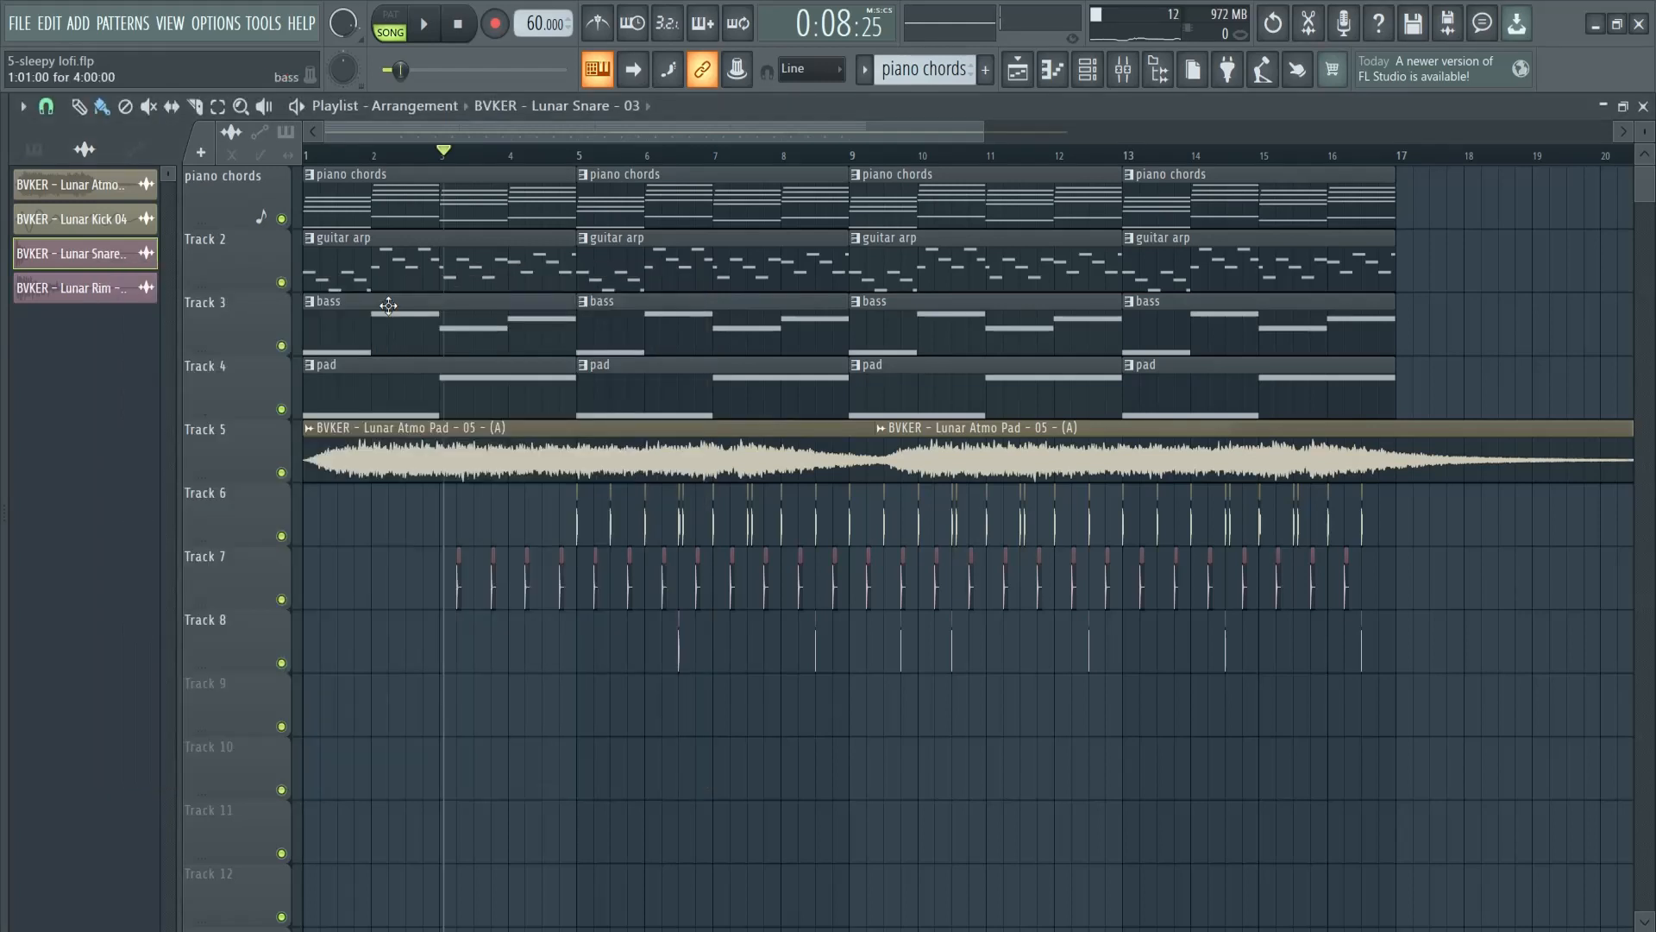
# - Delete the guitar arp clips at bars 1 and 9 and the pad clip at bar 9
pyautogui.rightClick(396, 247)
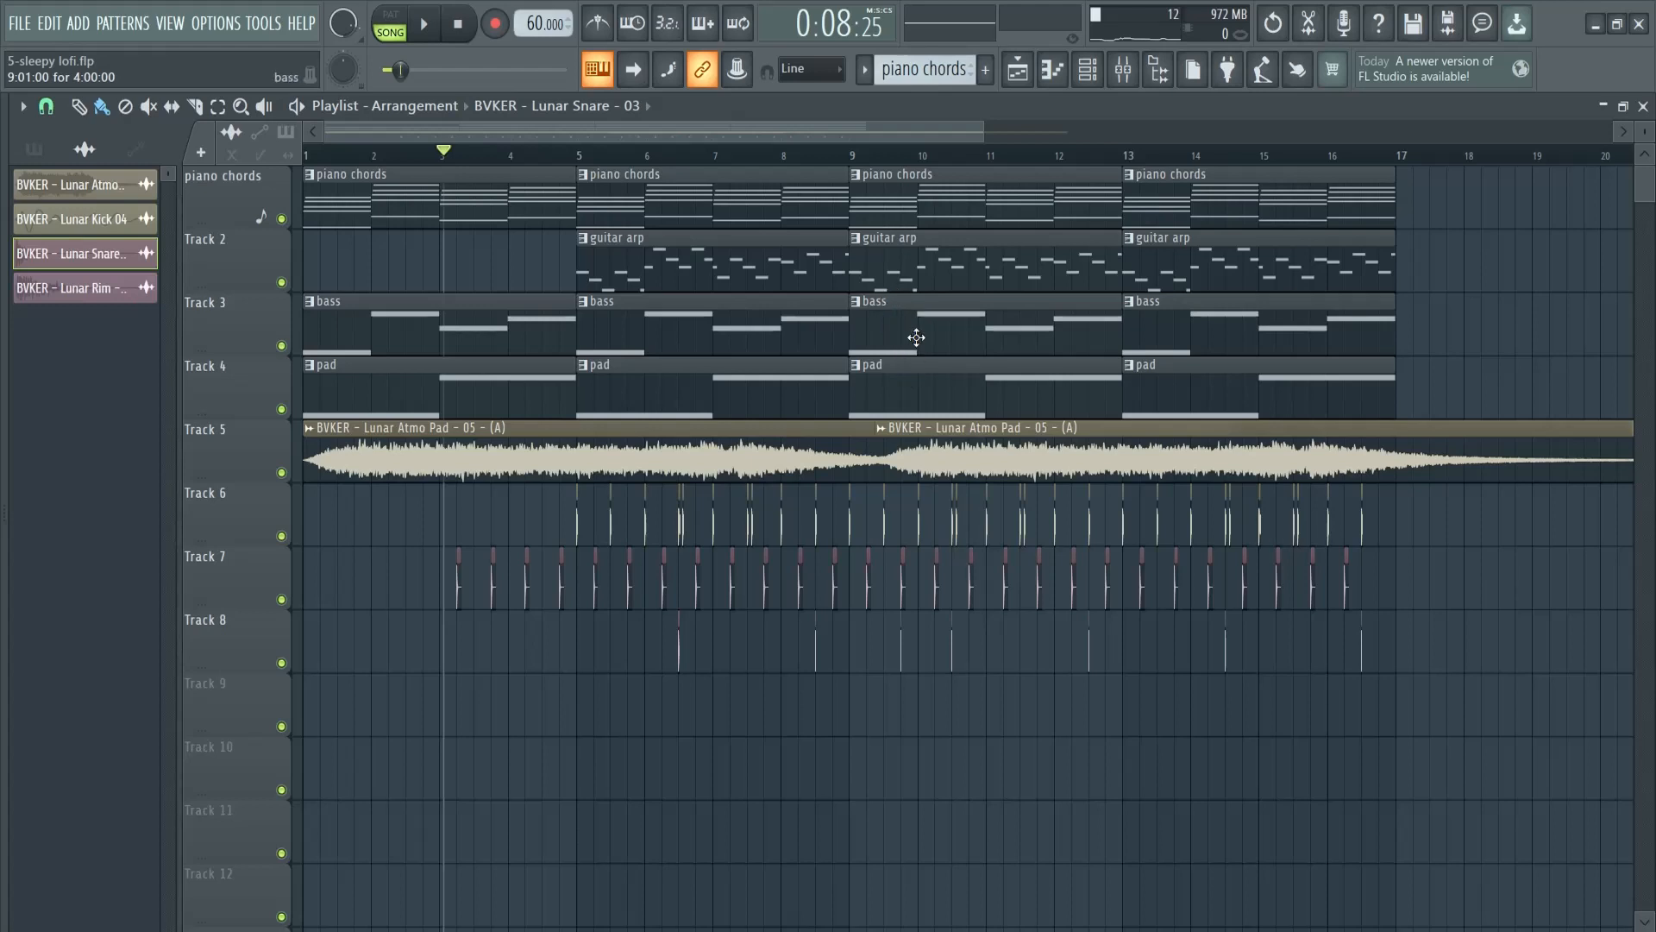
pyautogui.rightClick(908, 270)
pyautogui.rightClick(916, 389)
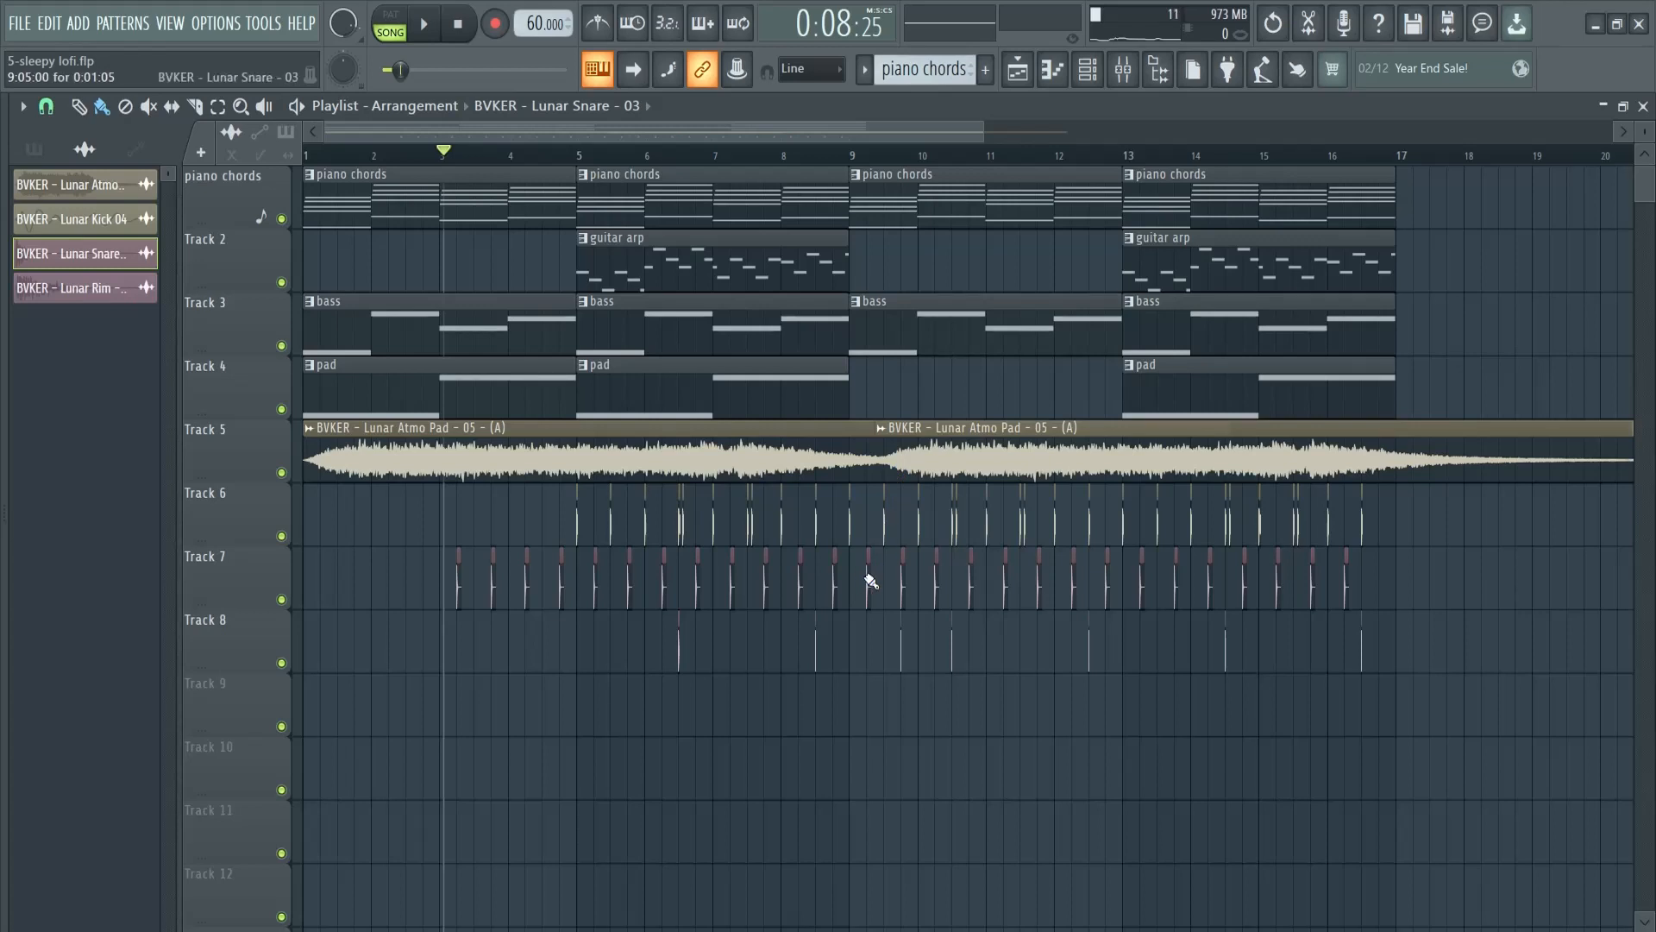
# - Delete the snare hits on Track 7 from bars 9 to 12
pyautogui.rightClick(902, 582)
pyautogui.rightClick(936, 584)
pyautogui.rightClick(971, 586)
pyautogui.rightClick(1005, 588)
pyautogui.rightClick(1039, 590)
pyautogui.rightClick(1073, 590)
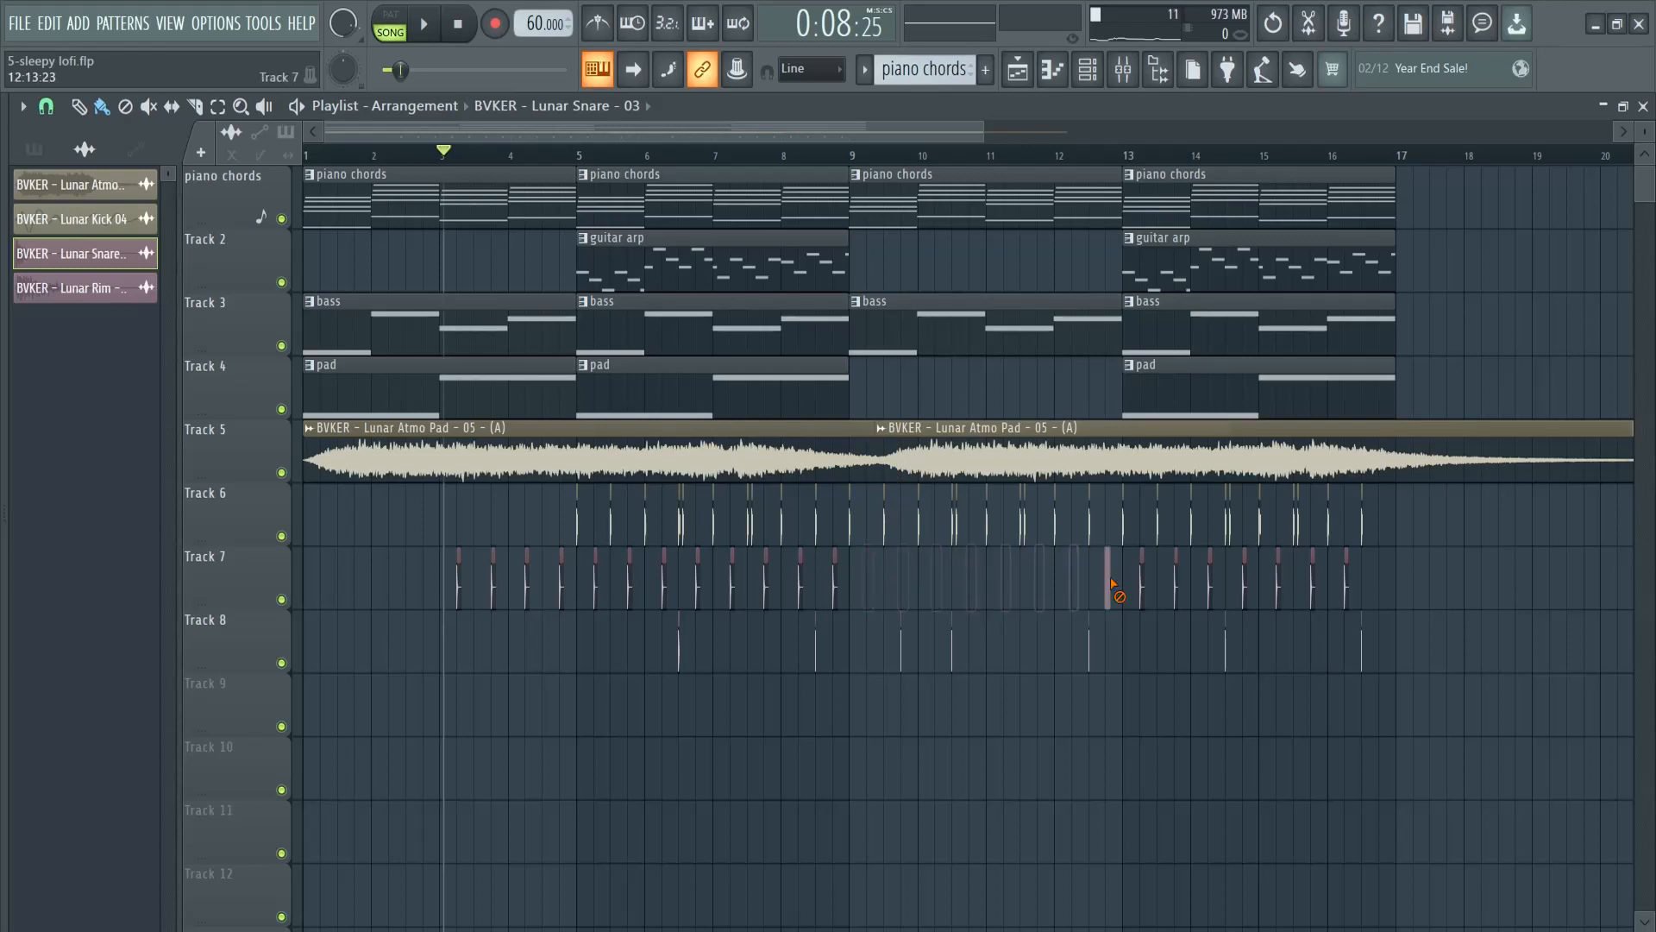
# - Delete the kick and rim hits within bars 9 to 12, and the bass clip at bar 1
pyautogui.rightClick(884, 521)
pyautogui.rightClick(919, 521)
pyautogui.rightClick(954, 522)
pyautogui.rightClick(989, 523)
pyautogui.rightClick(1022, 523)
pyautogui.rightClick(1055, 523)
pyautogui.rightClick(1089, 524)
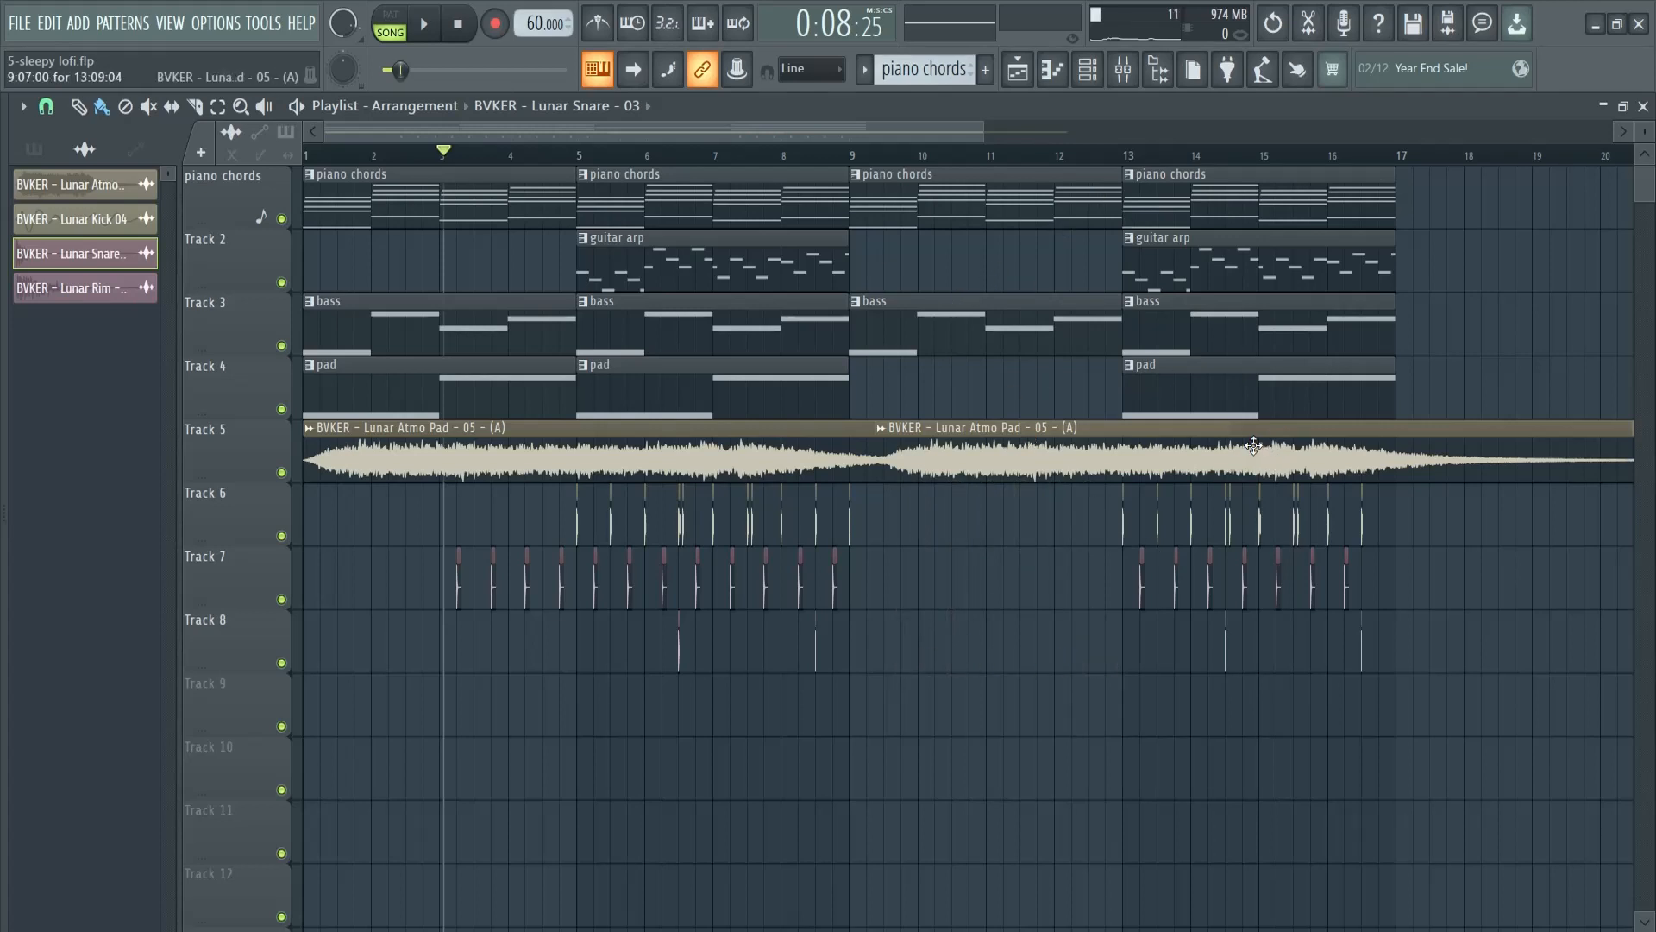
pyautogui.click(397, 173)
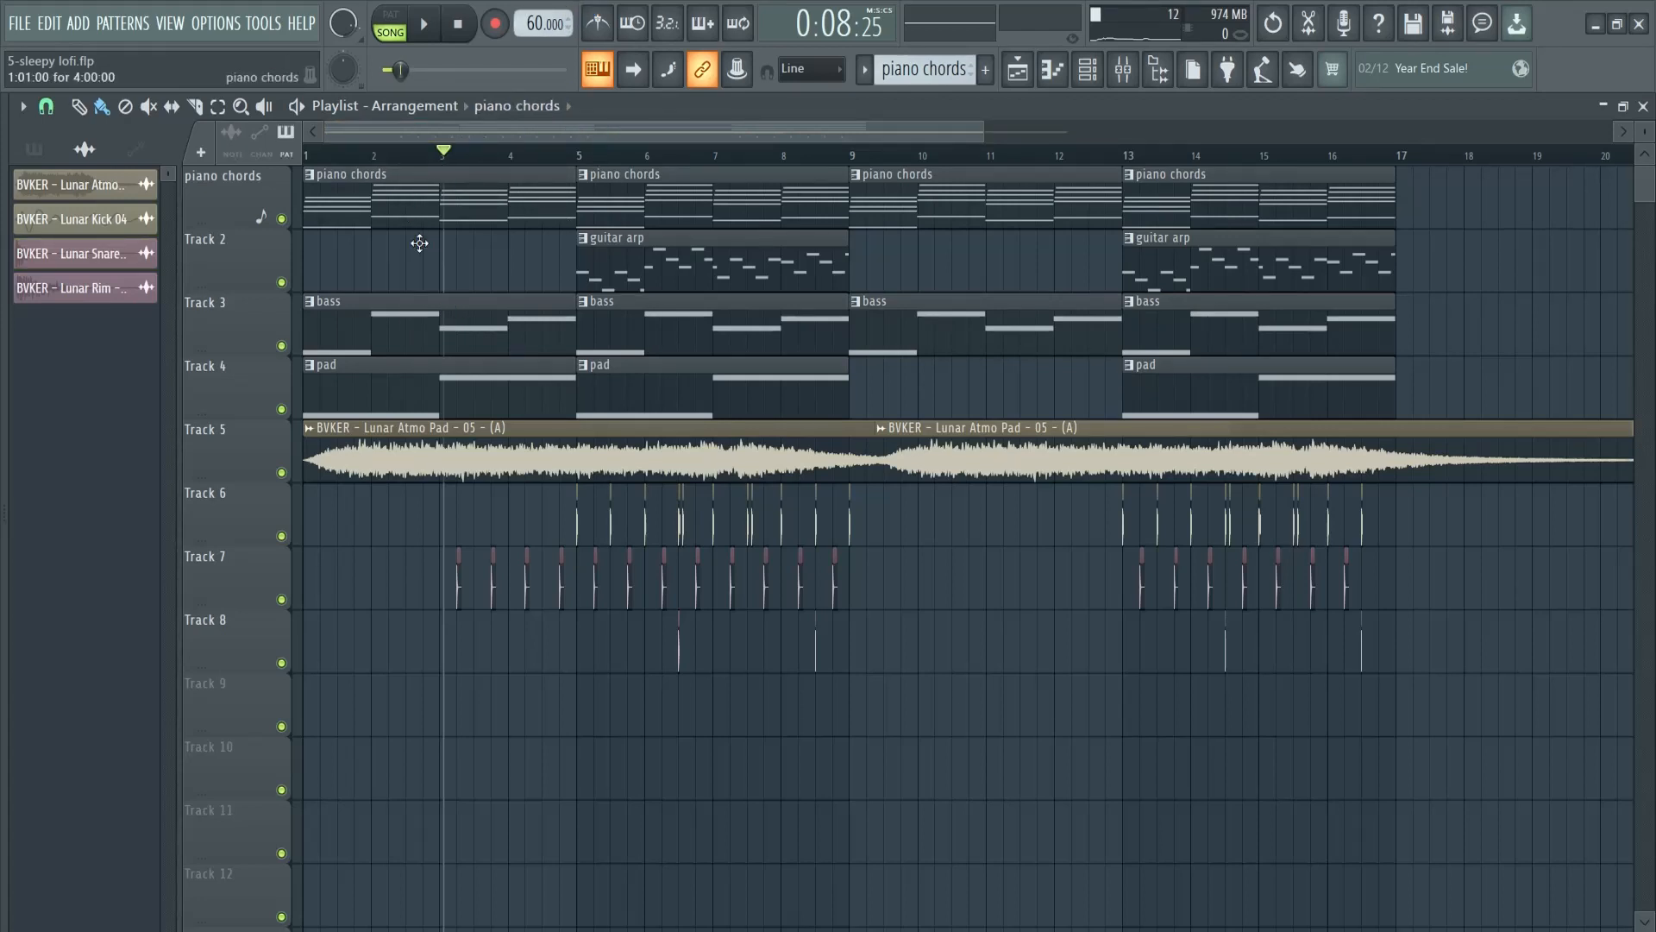
pyautogui.rightClick(489, 324)
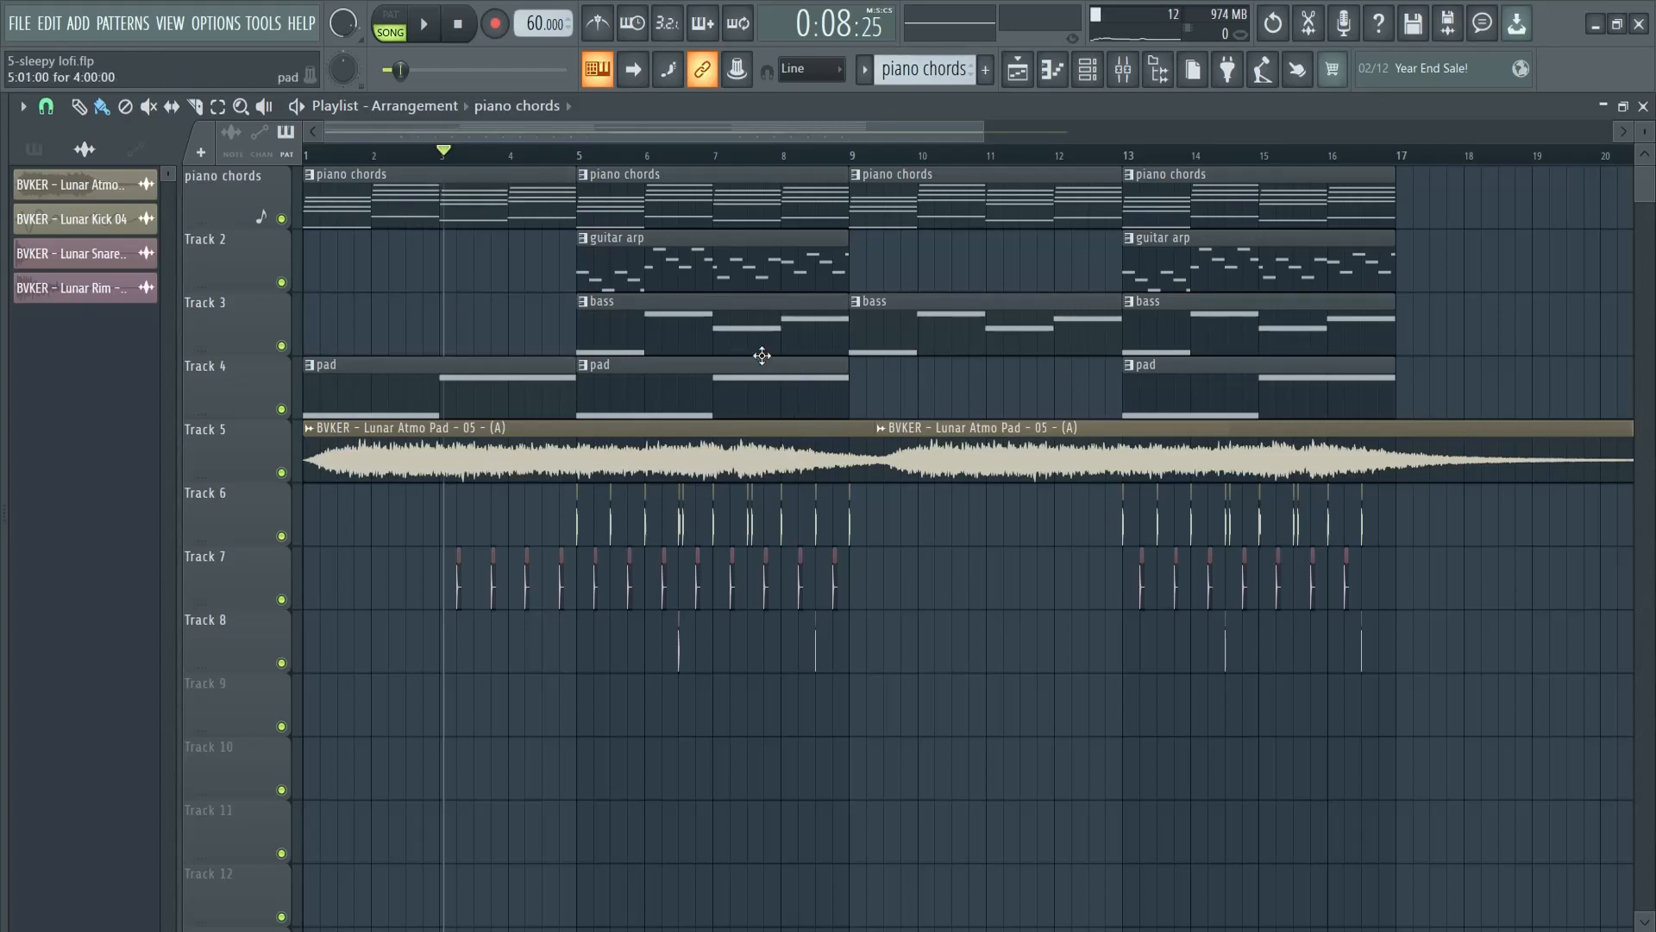
# - Add a Fruity Filter in effect slot 2 of mixer insert 1, after Cymatics Origin
pyautogui.press('F9')
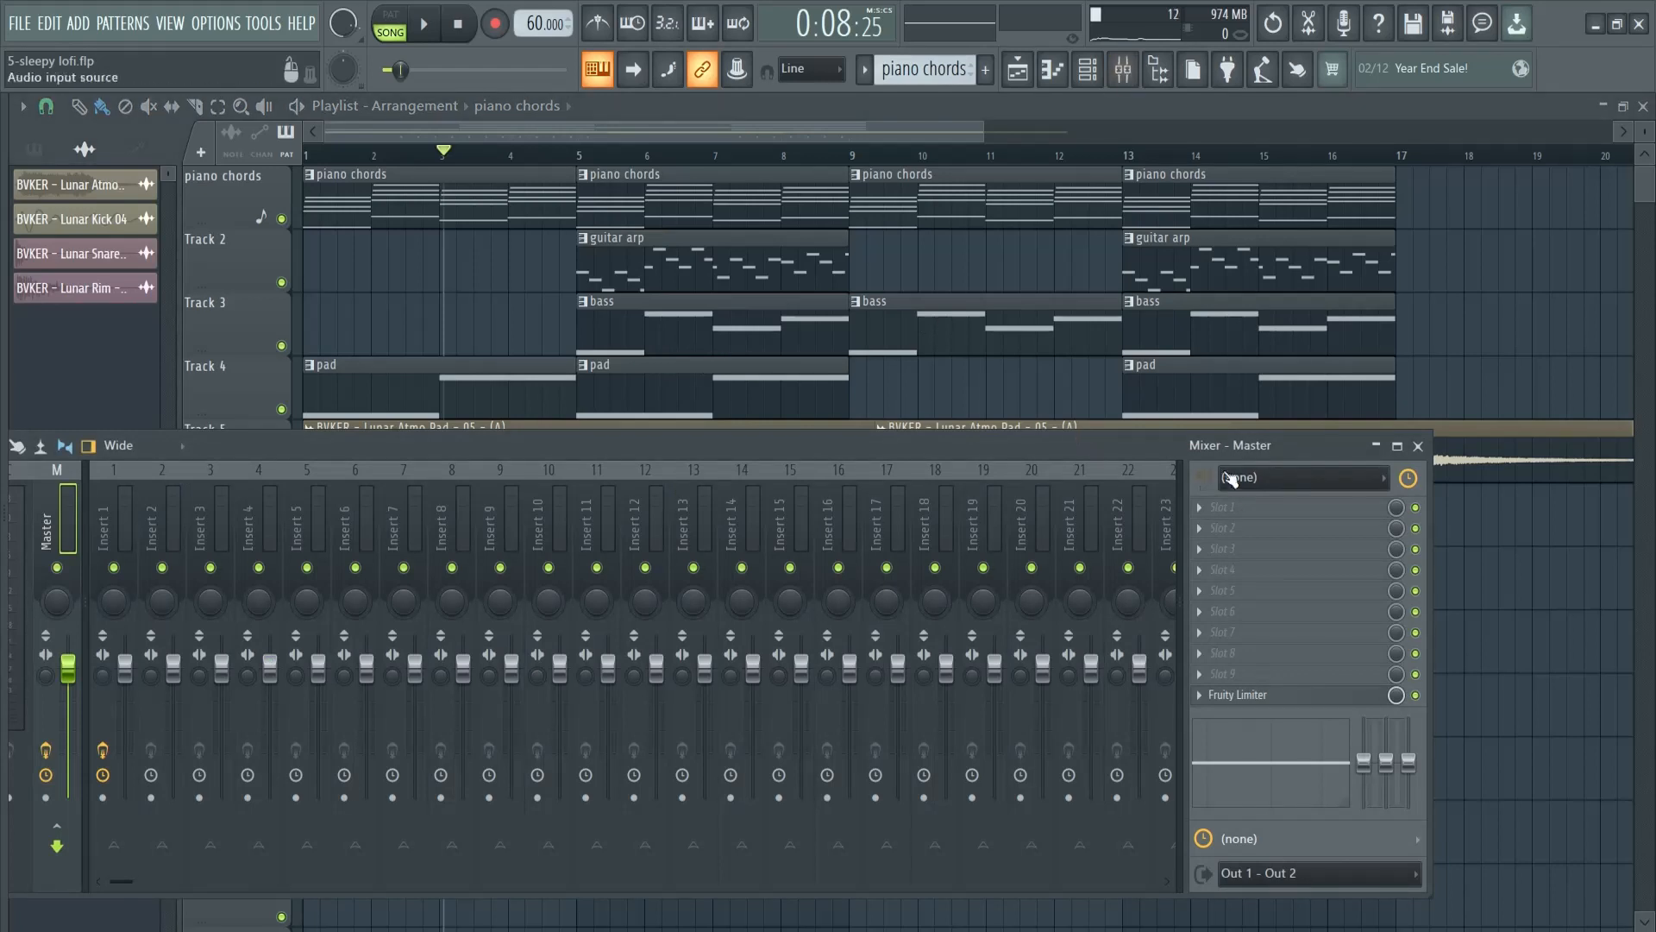
pyautogui.click(130, 517)
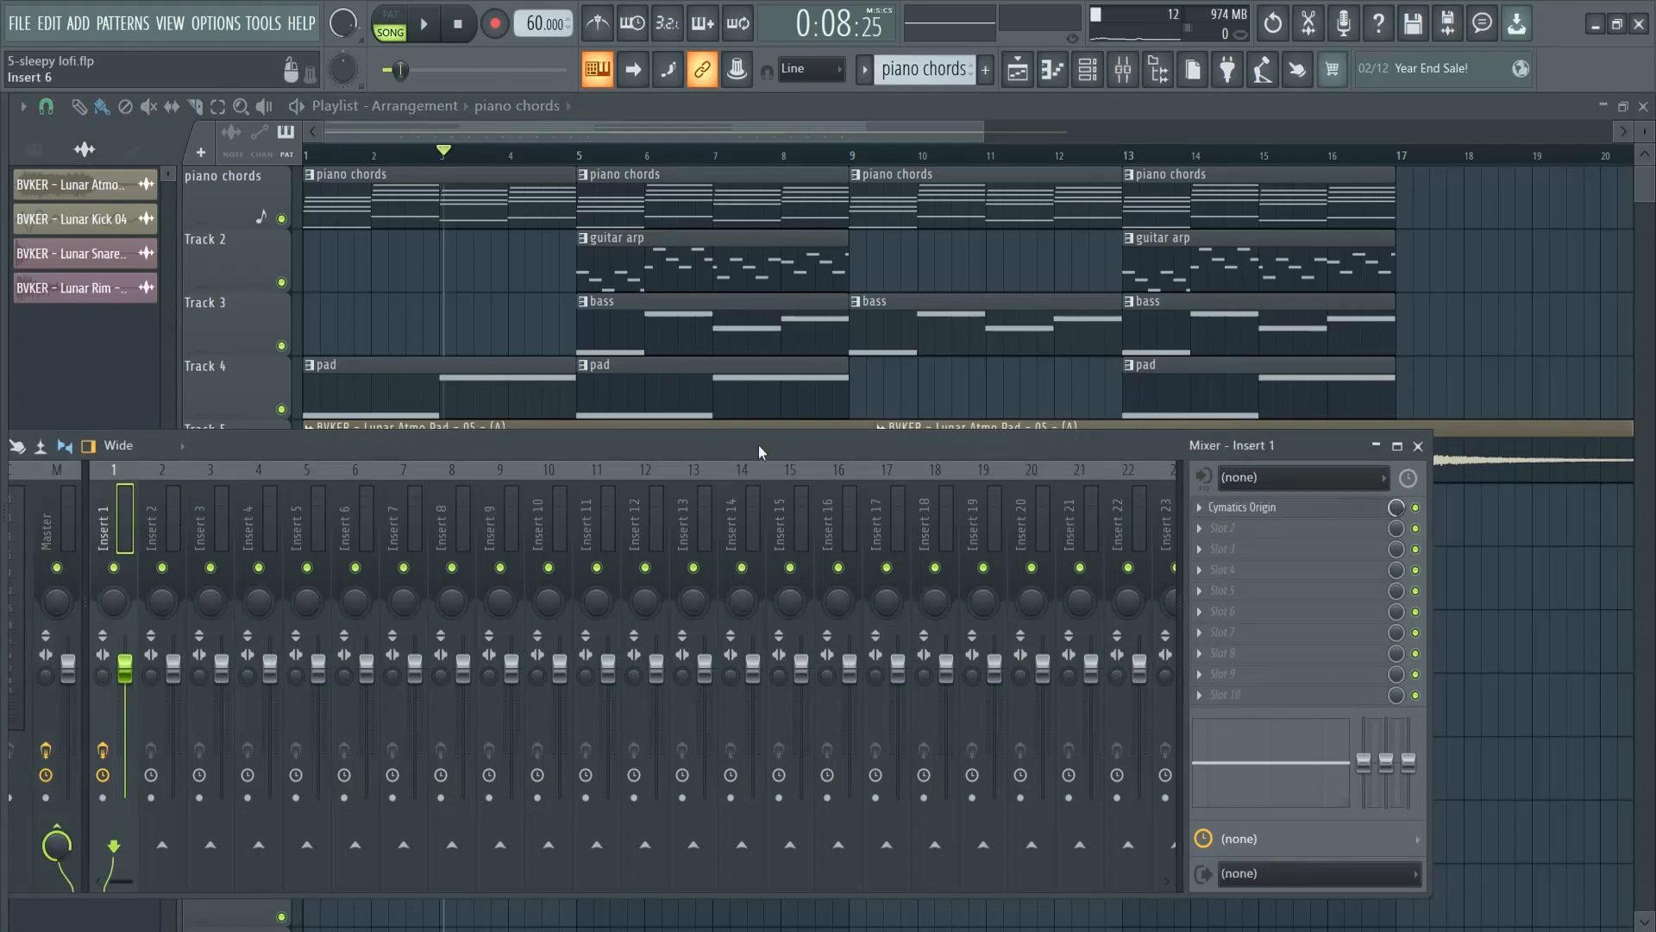
pyautogui.click(1232, 535)
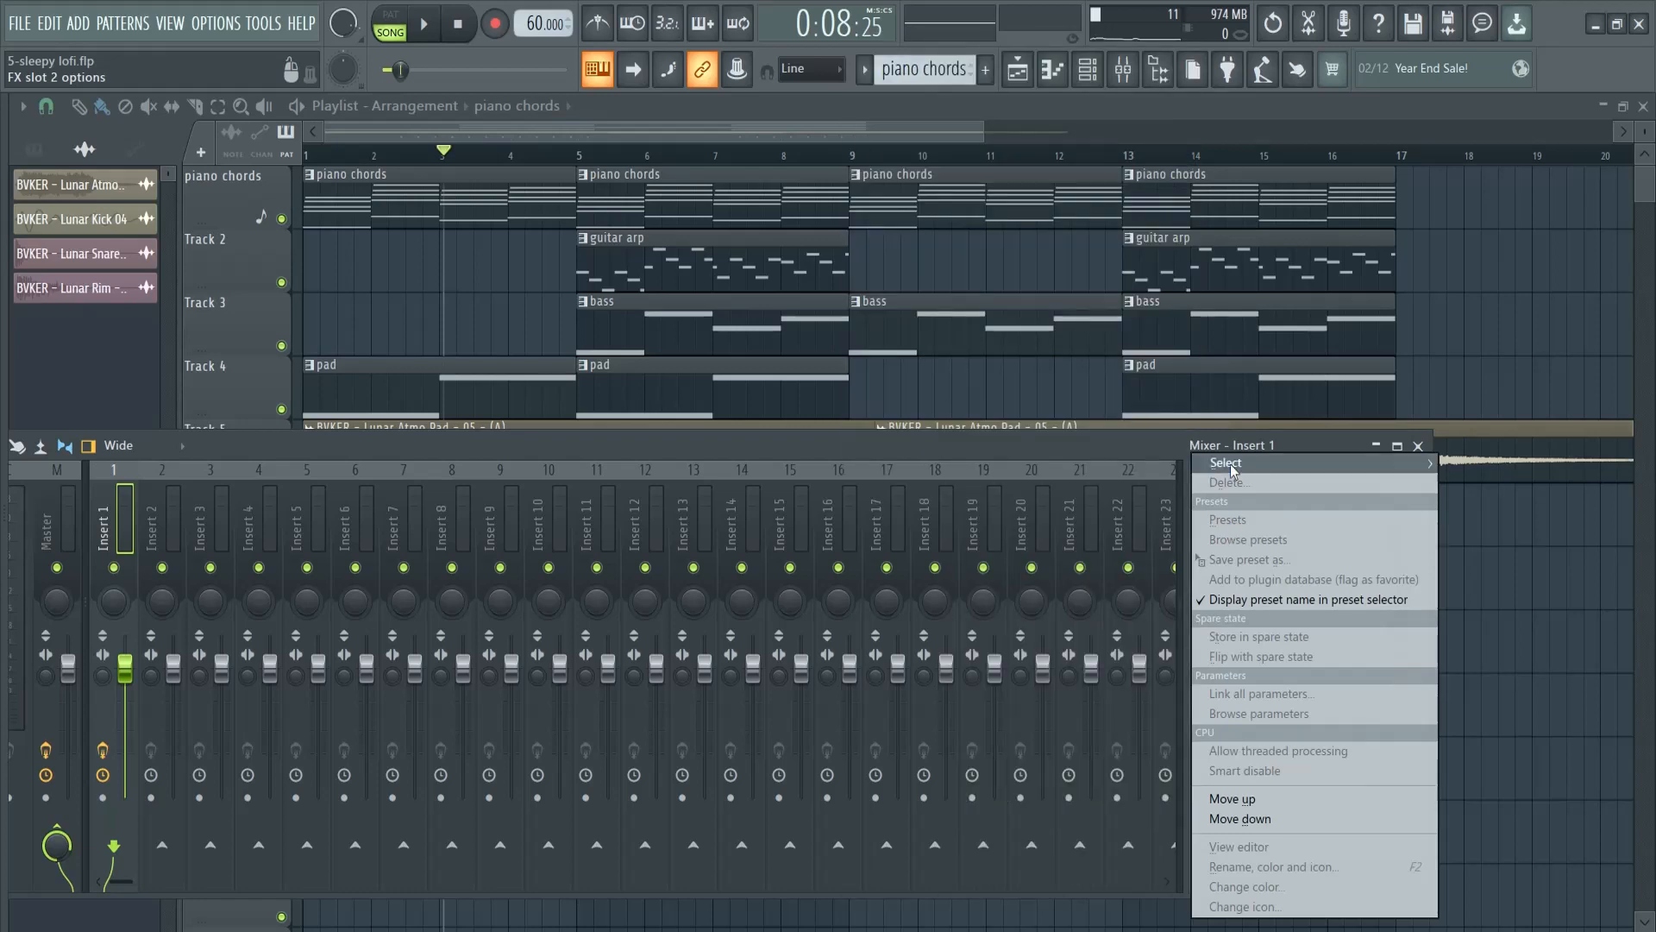
pyautogui.moveTo(1231, 462)
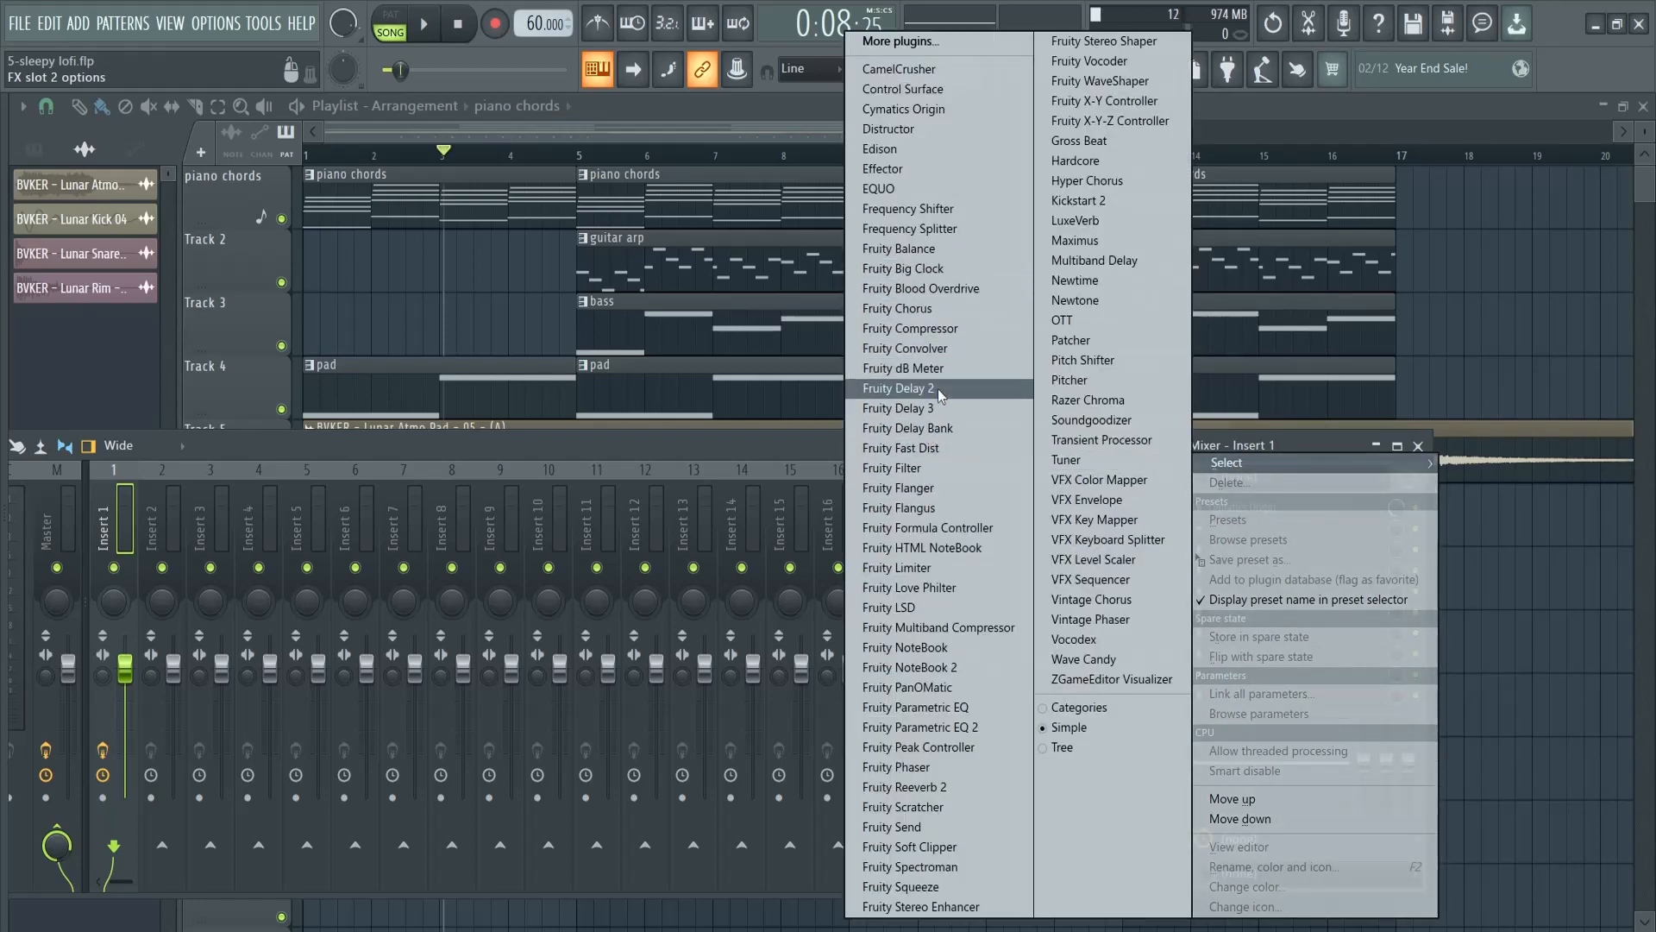
pyautogui.click(949, 468)
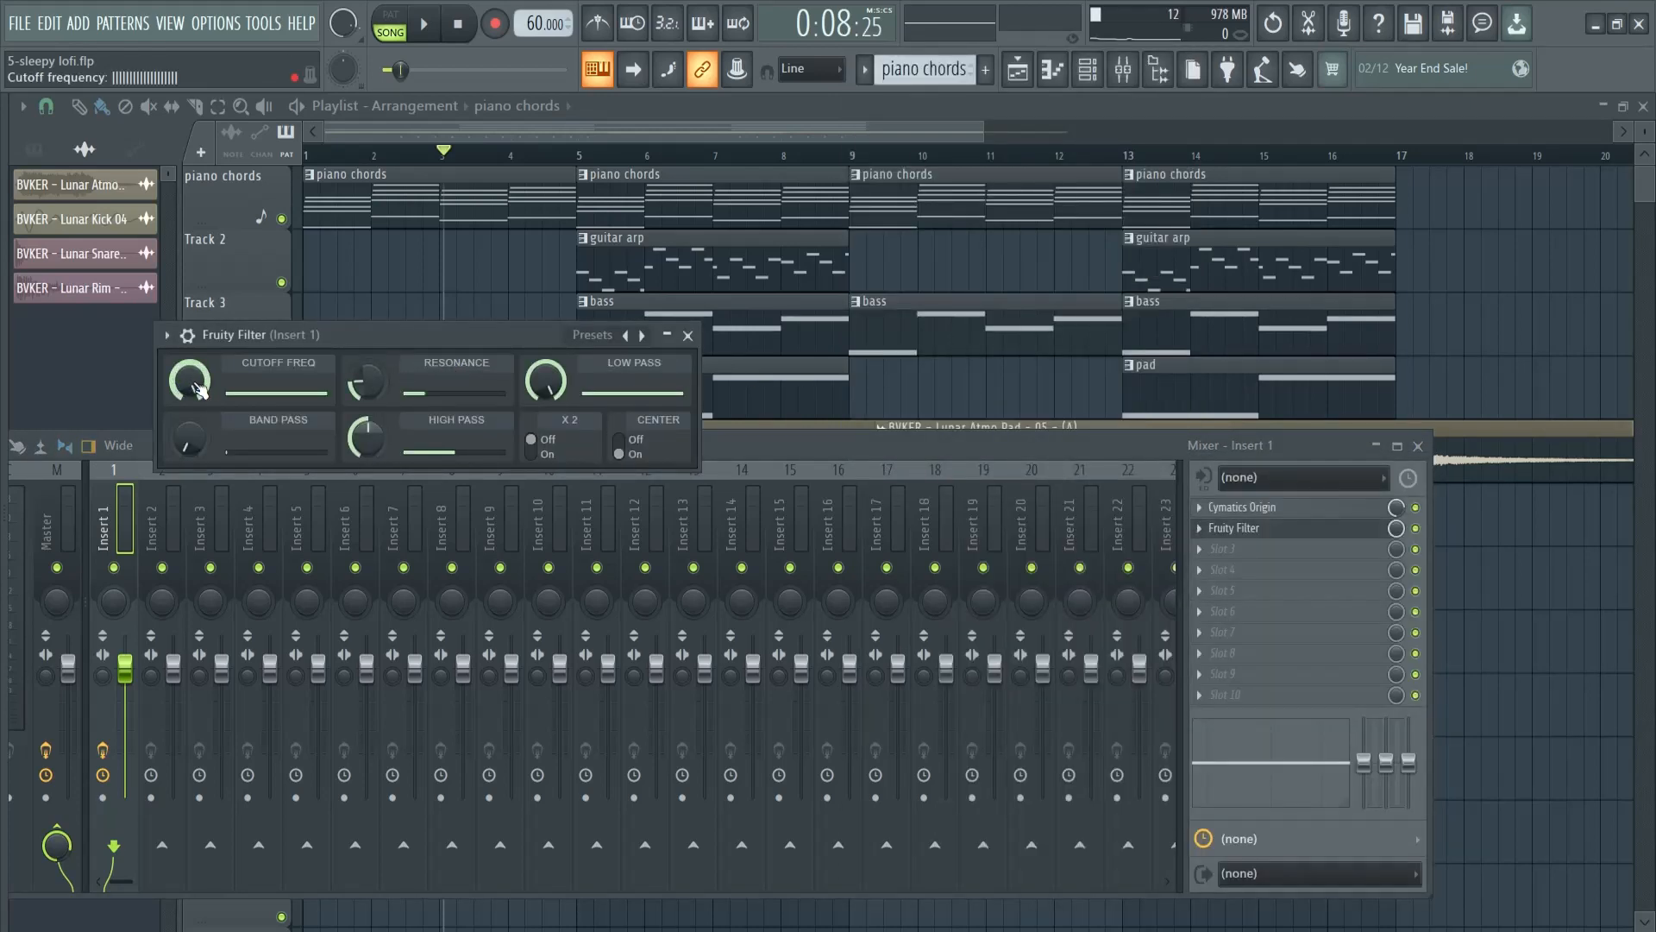
# - Play the song while sweeping the Fruity Filter's cutoff frequency to minimum and back to maximum to hear its effect on the piano
pyautogui.press('space')
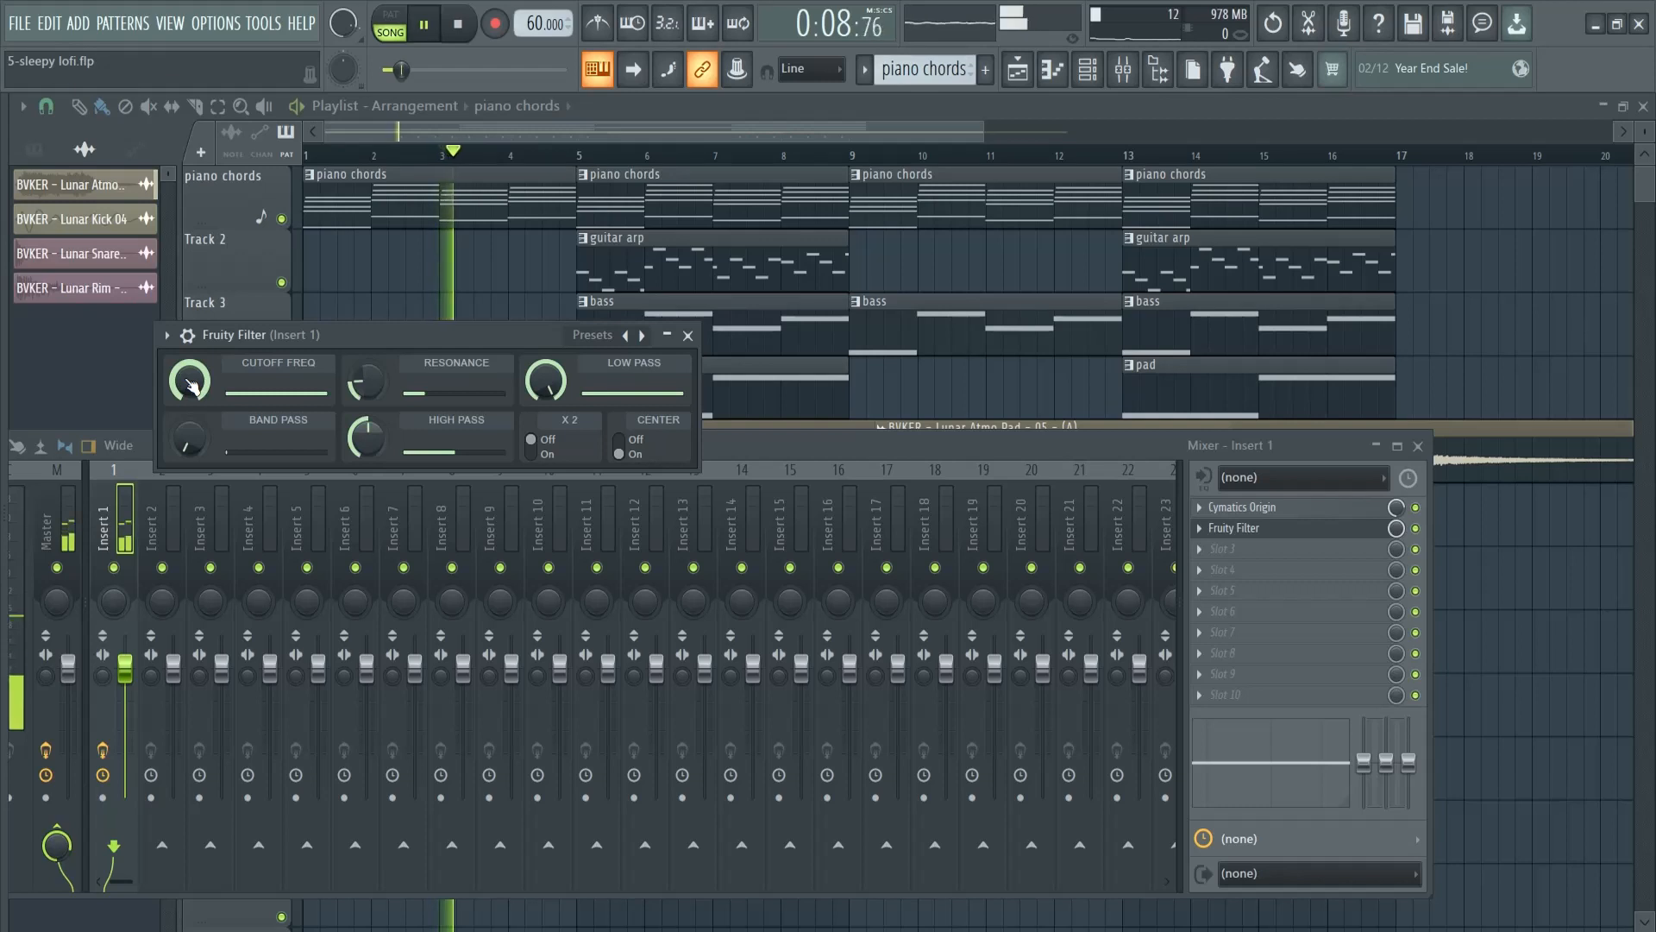
pyautogui.scroll(-10, 190, 386)
pyautogui.scroll(-3, 191, 387)
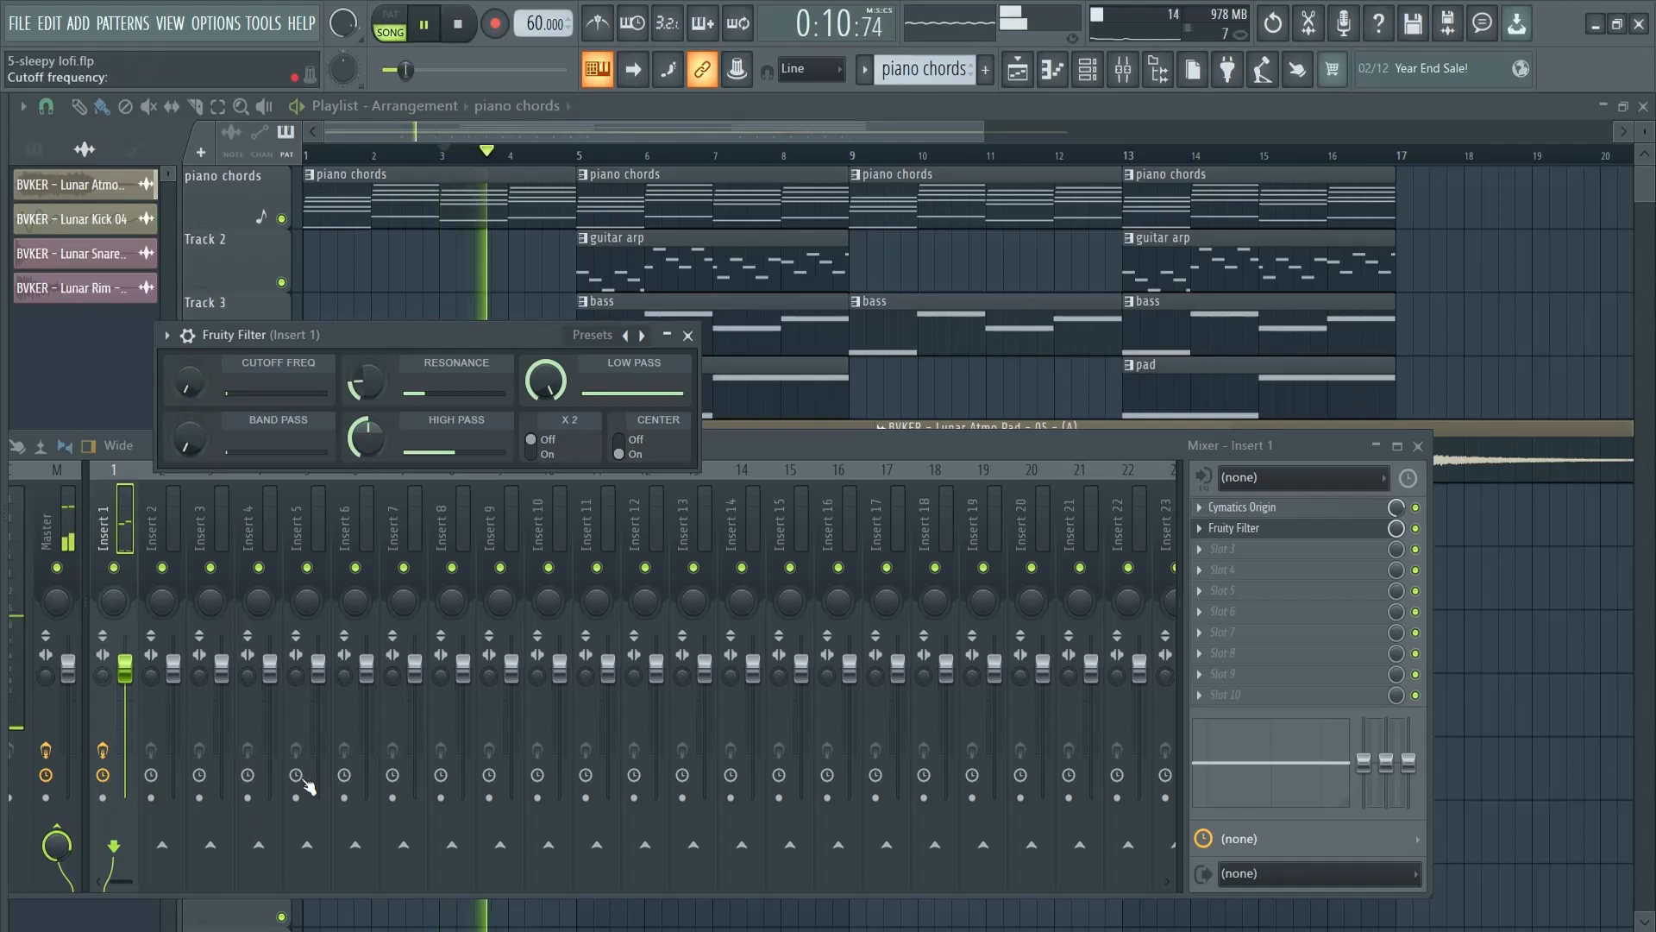
pyautogui.moveTo(184, 282); pyautogui.dragTo(150, 433)
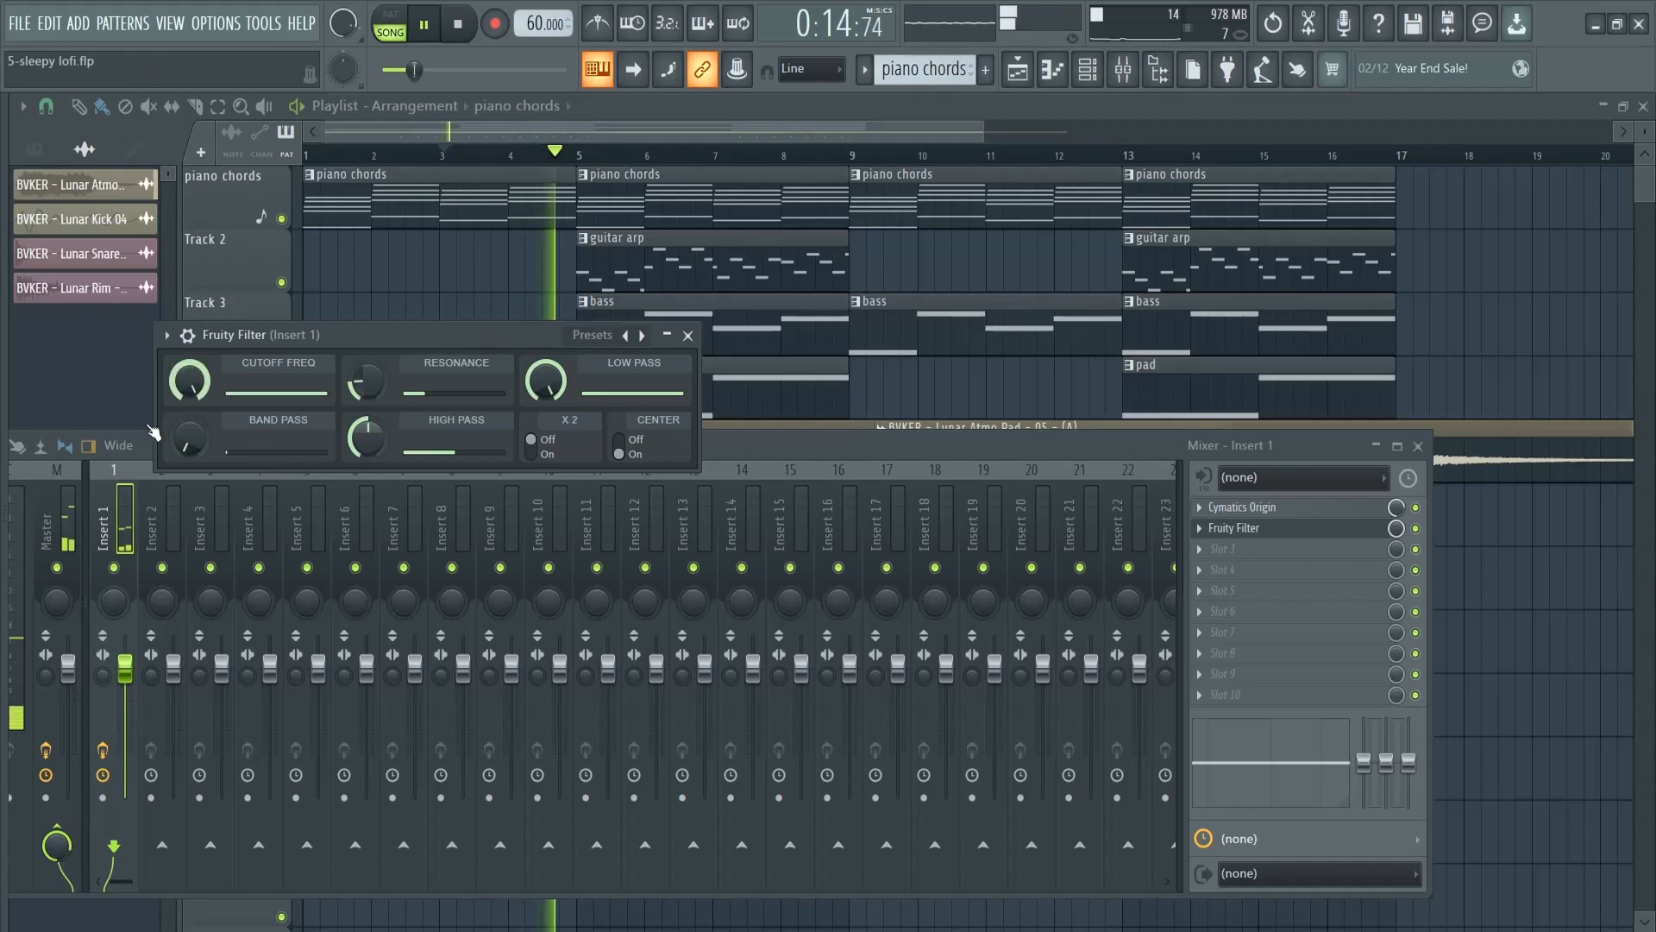
pyautogui.rightClick(191, 376)
pyautogui.click(228, 388)
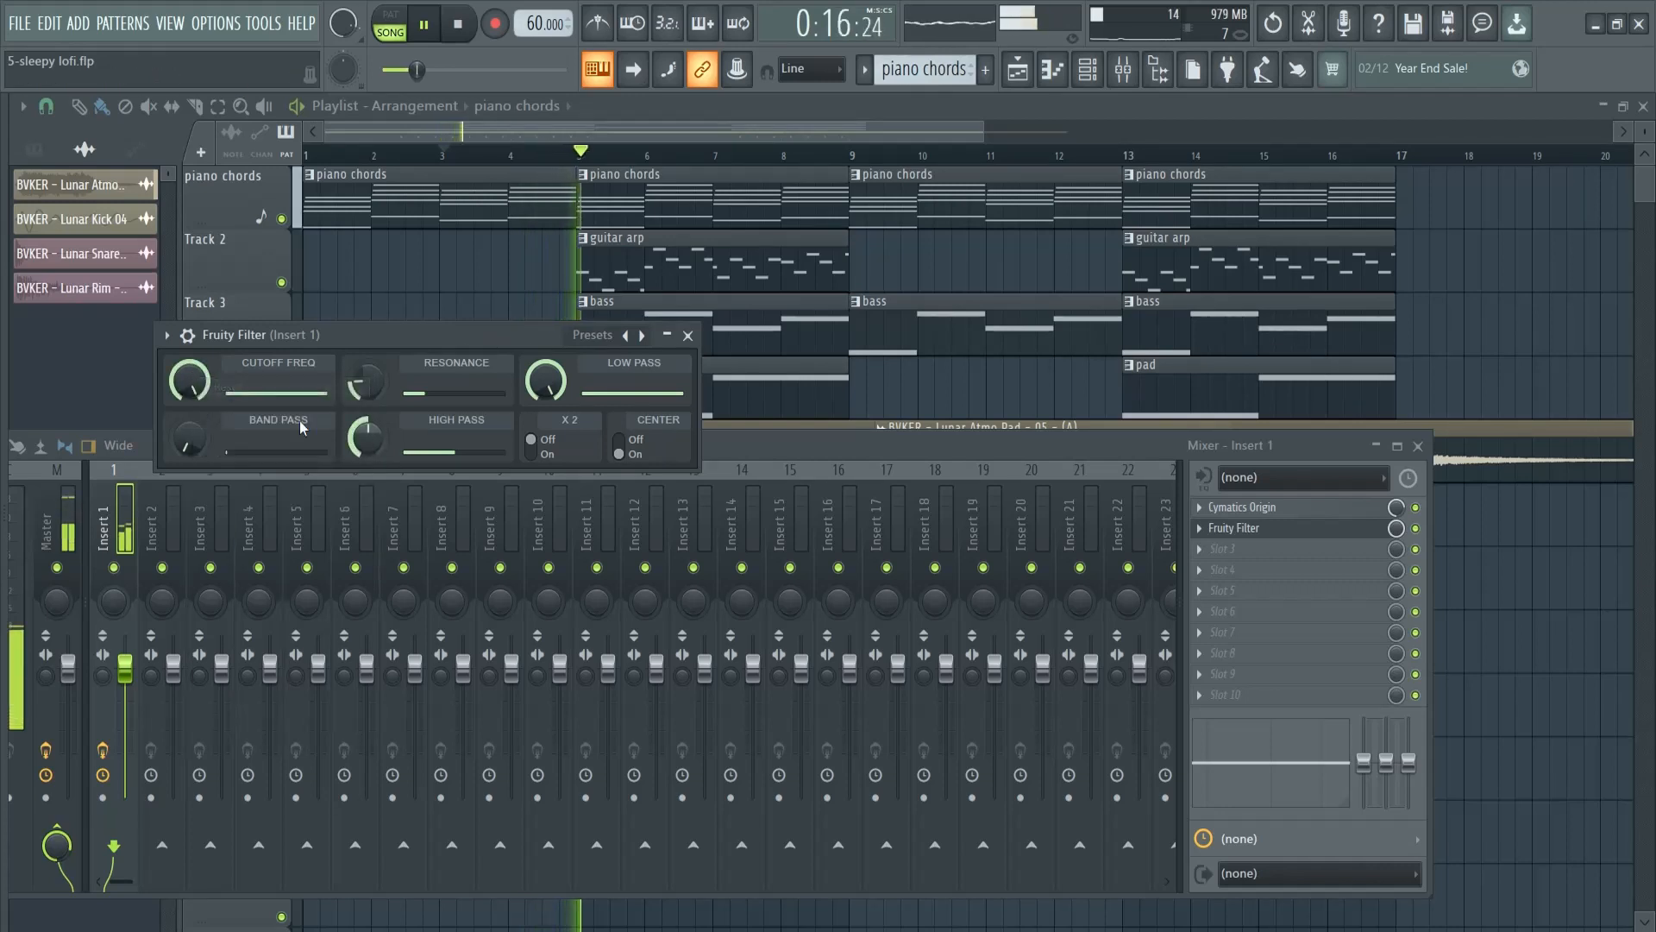
# - Create automation clips for the filter's cutoff frequency, low pass and high pass, close the filter and mixer, and stop playback
pyautogui.rightClick(188, 382)
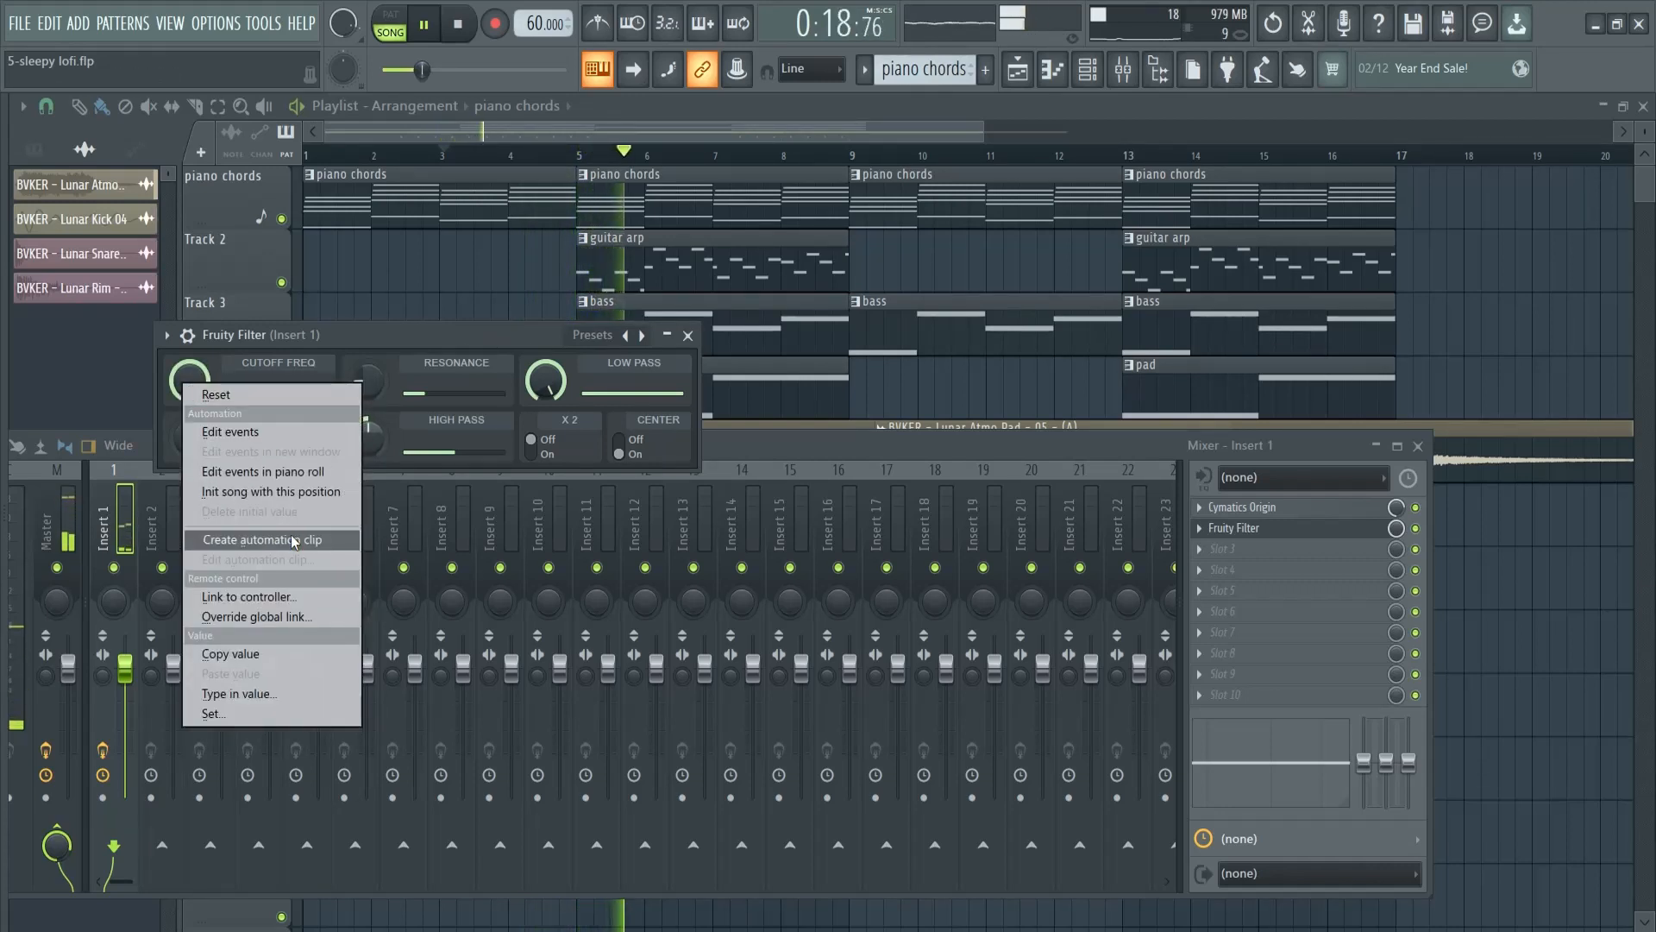
pyautogui.click(261, 539)
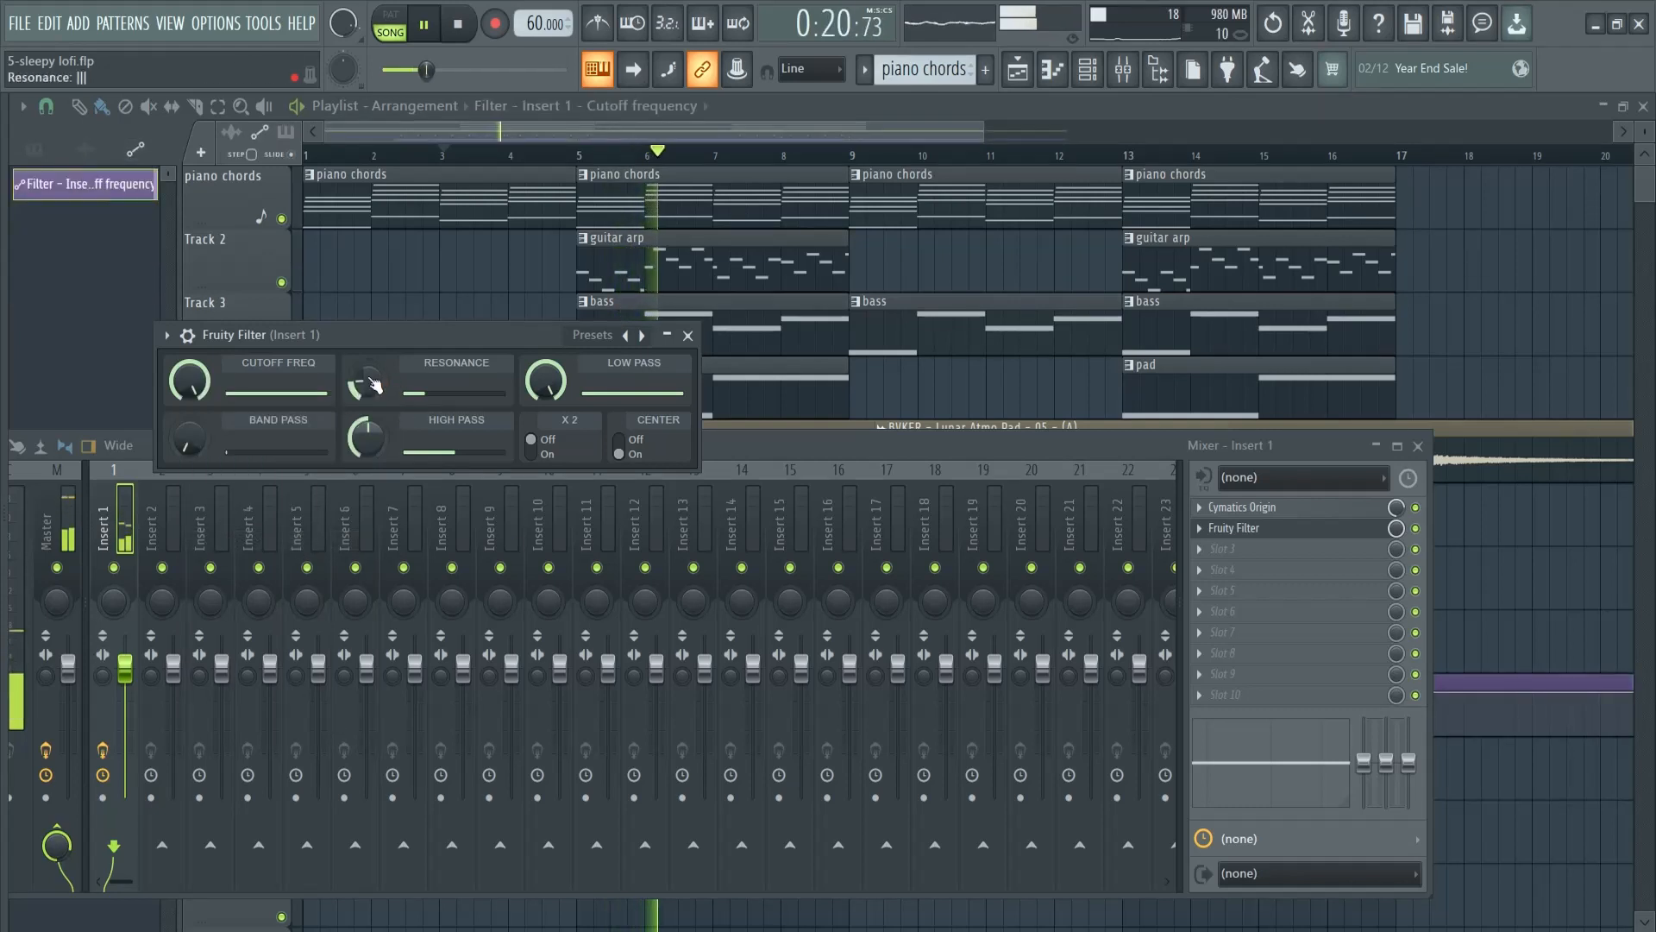
pyautogui.rightClick(549, 390)
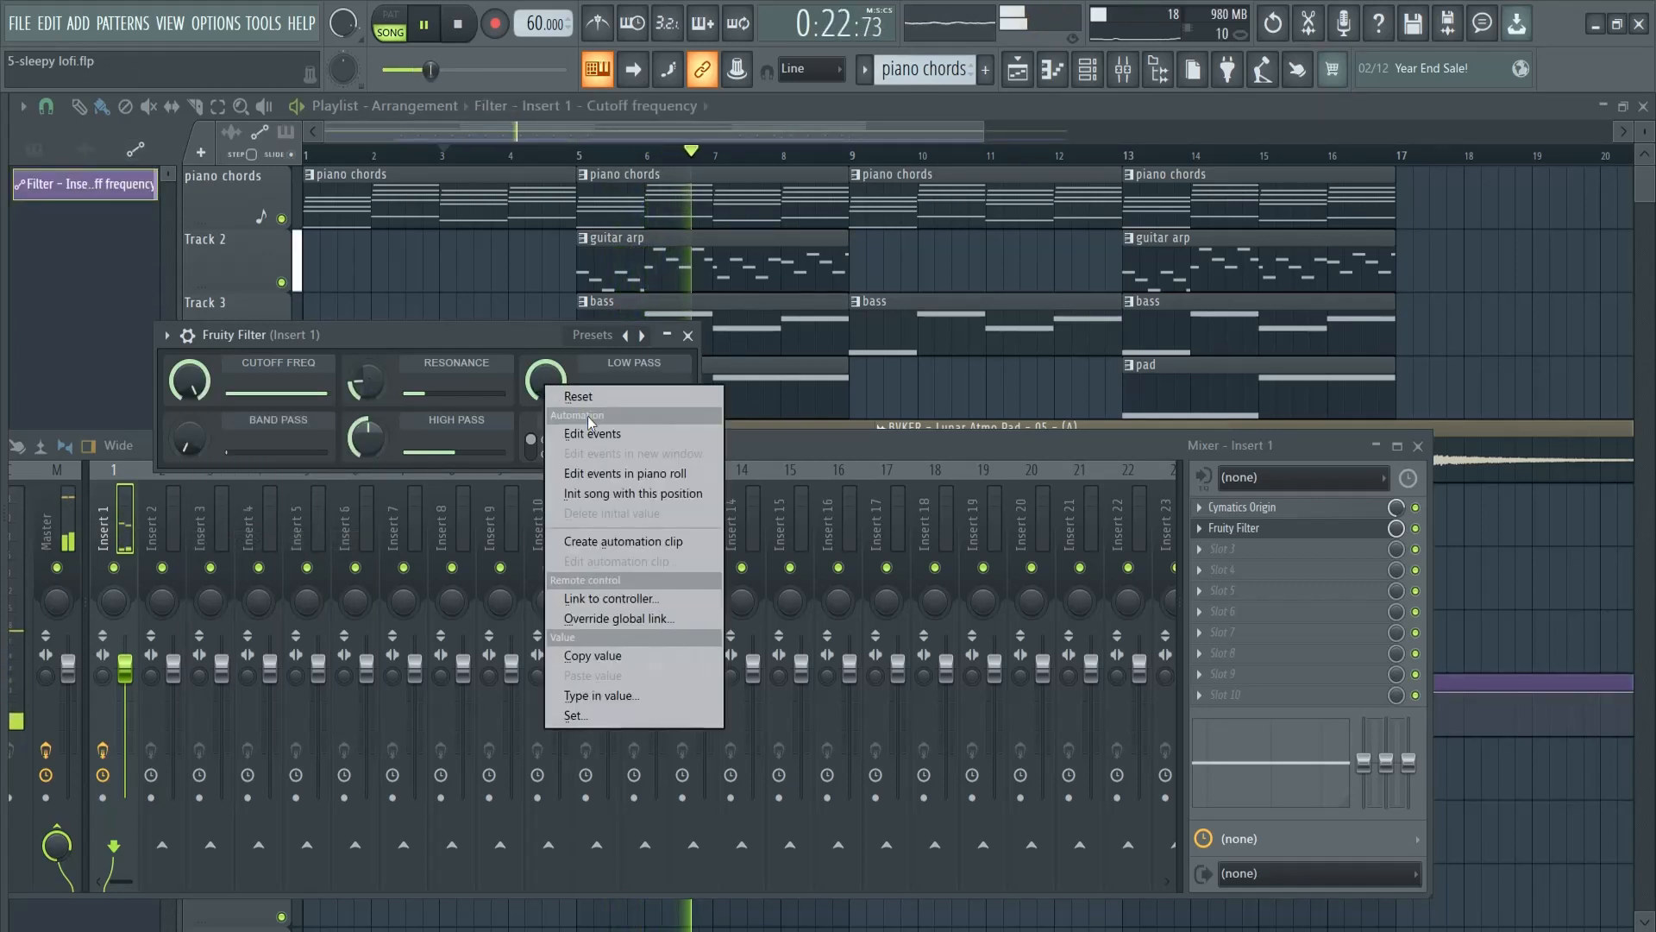
pyautogui.click(626, 542)
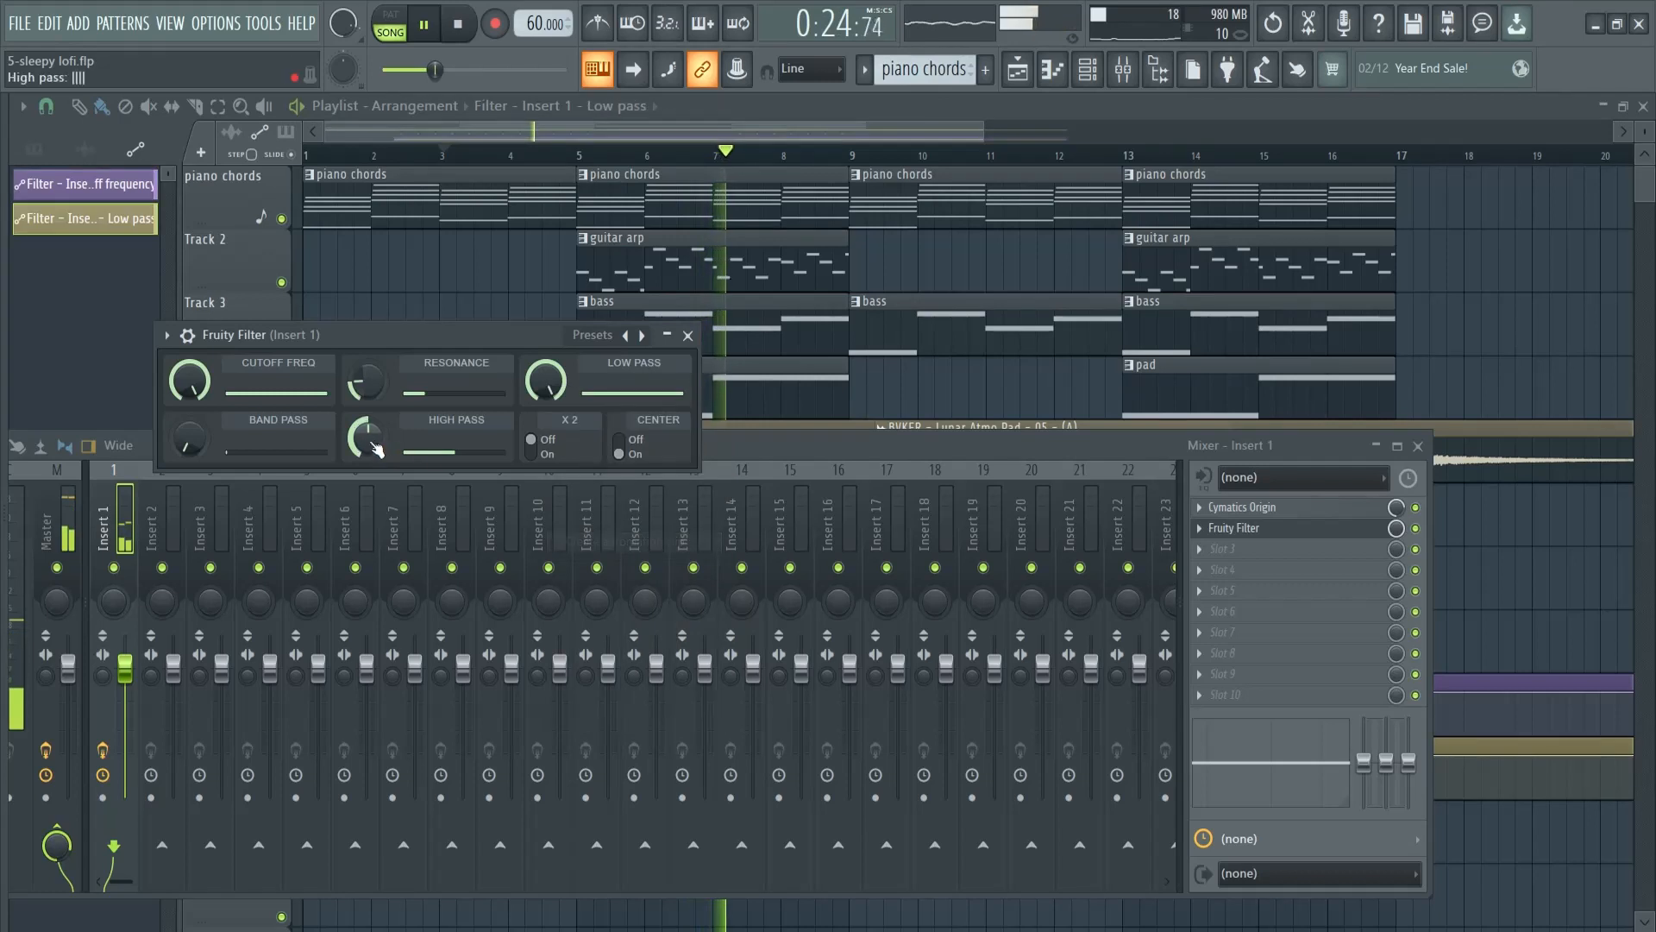
pyautogui.rightClick(363, 438)
pyautogui.click(464, 595)
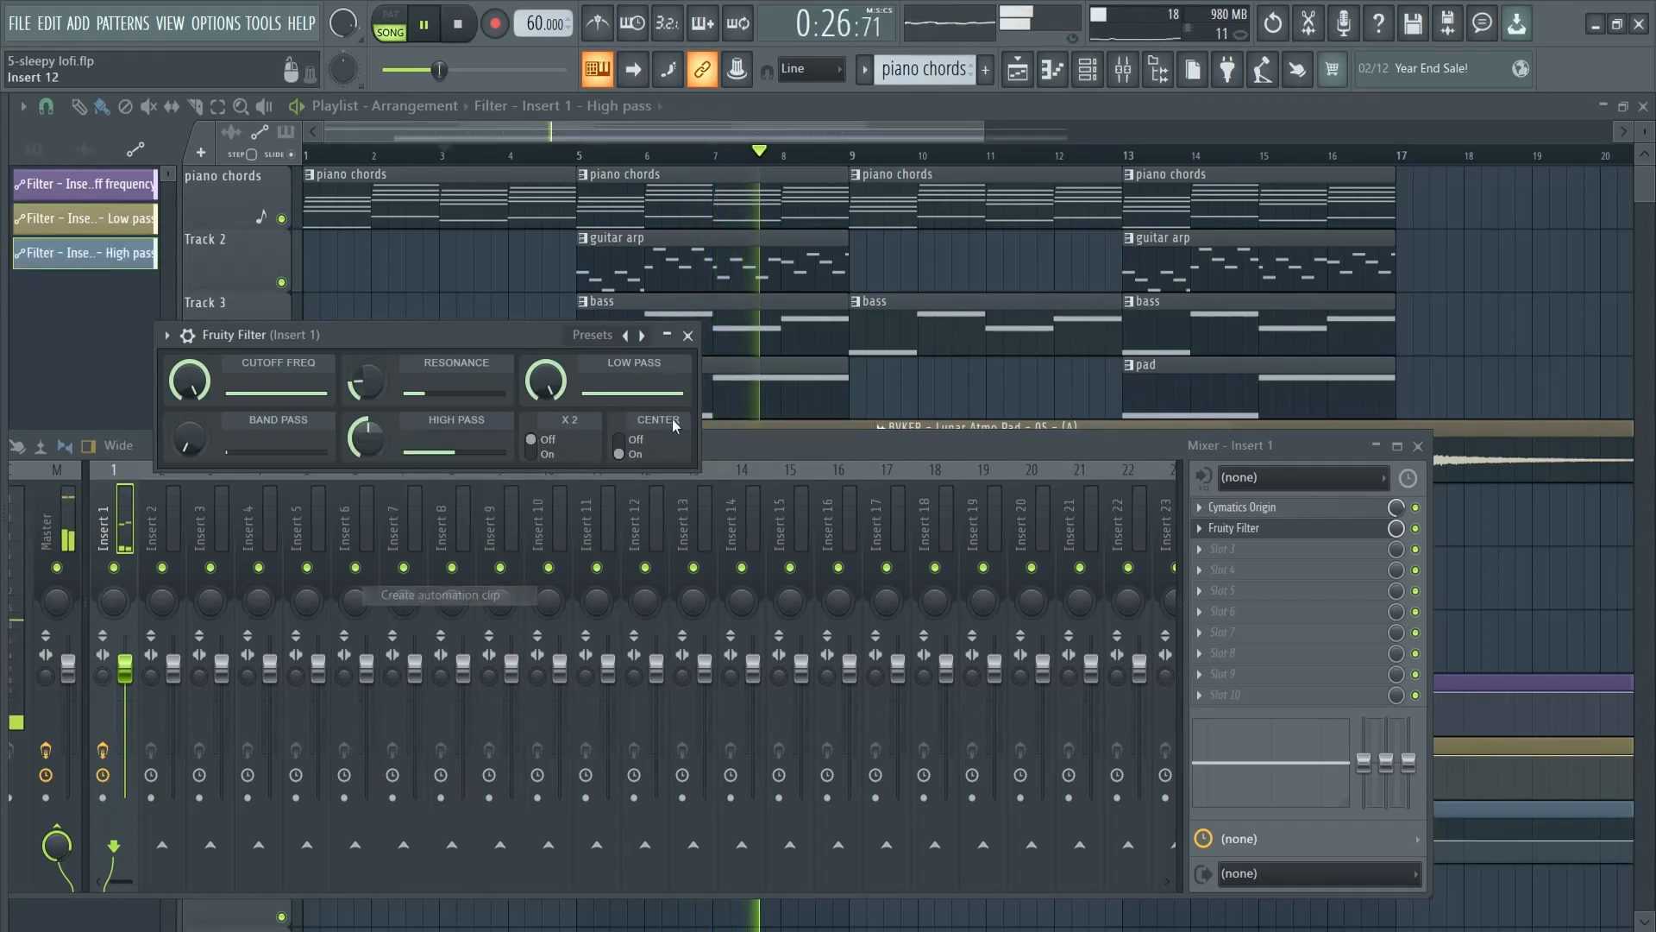
pyautogui.click(687, 335)
pyautogui.click(1418, 446)
pyautogui.press('space')
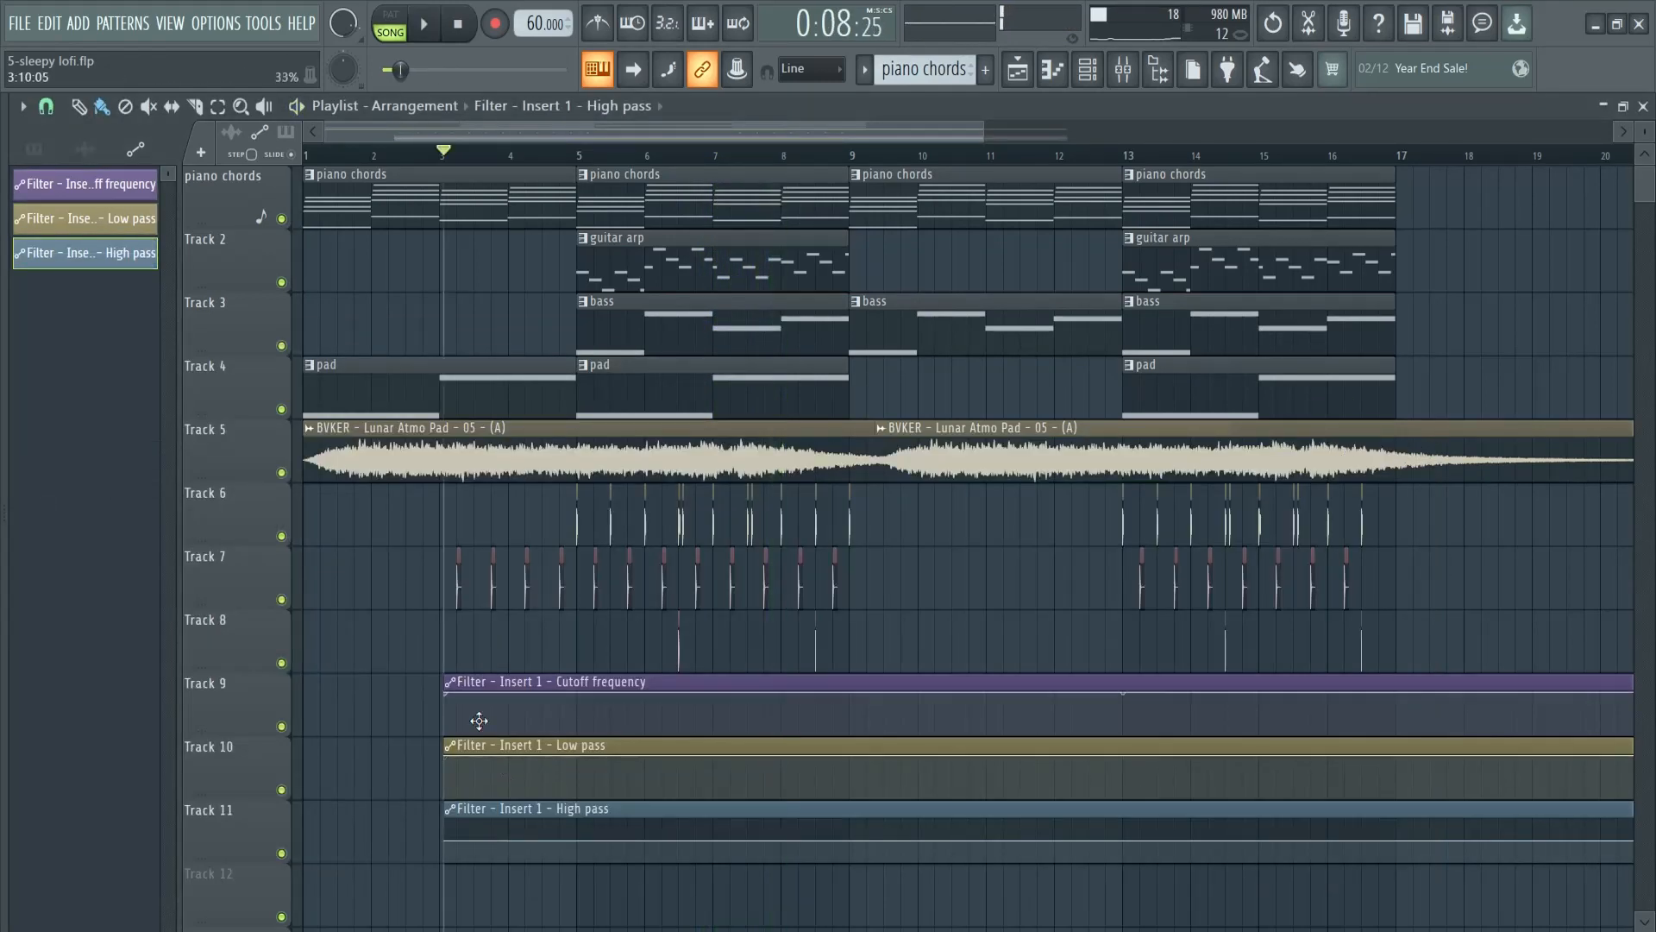
# - Move the three filter automation clips together so they start at bar 1, and clear the selection
pyautogui.moveTo(551, 888); pyautogui.dragTo(728, 675)
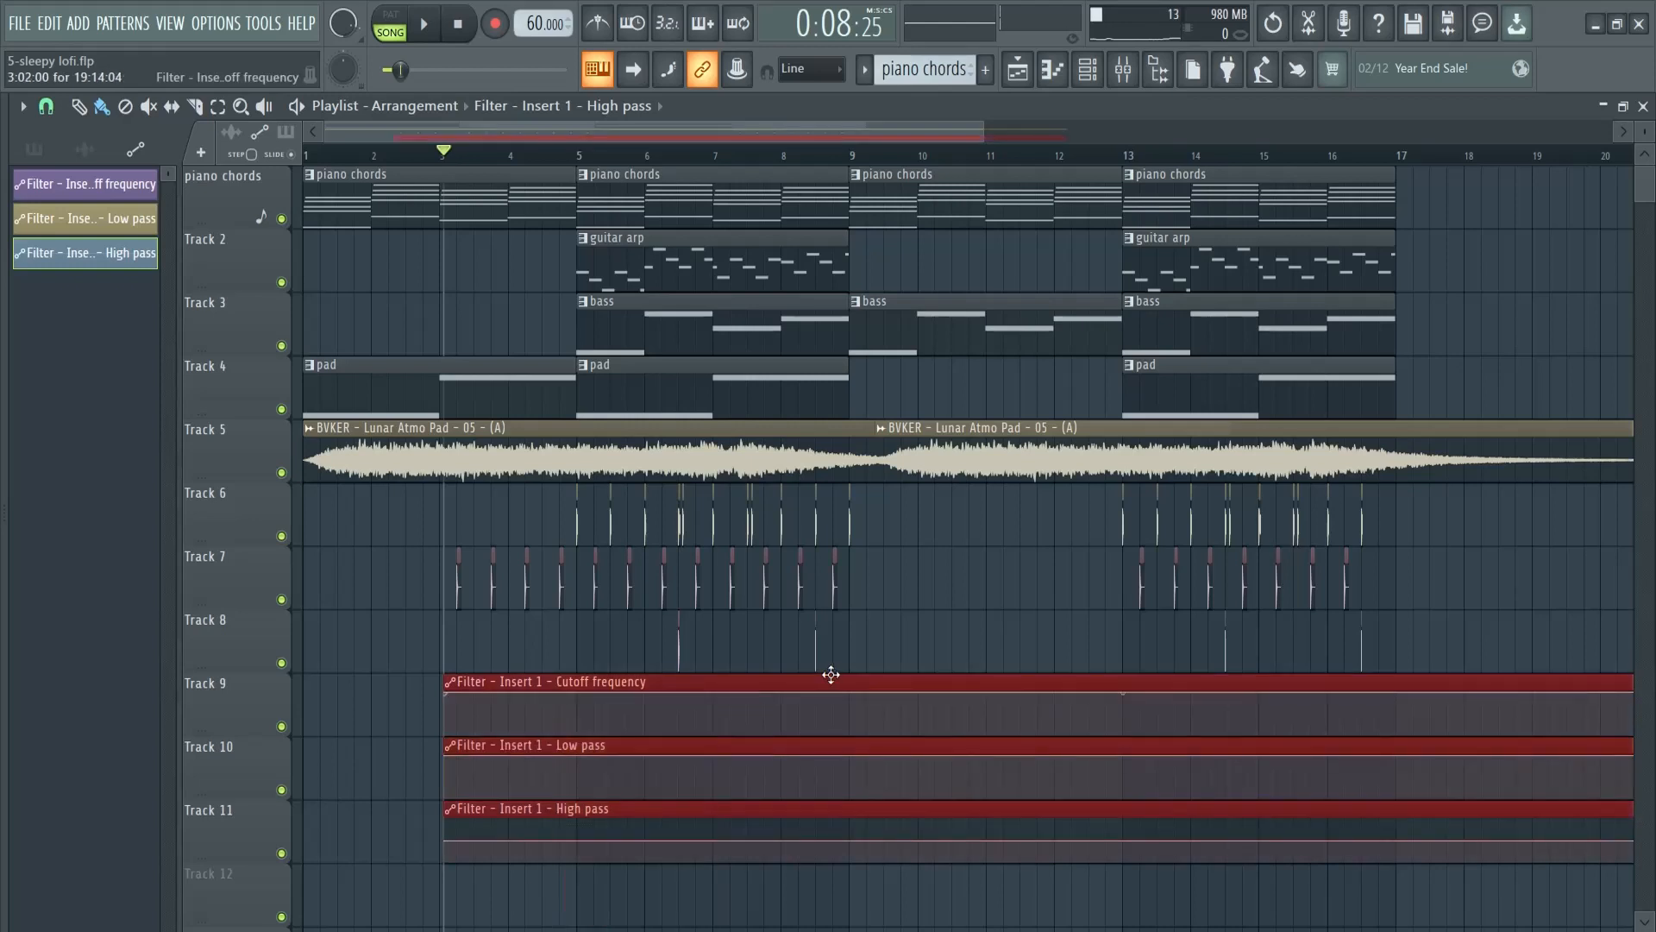
pyautogui.moveTo(828, 677); pyautogui.dragTo(518, 682)
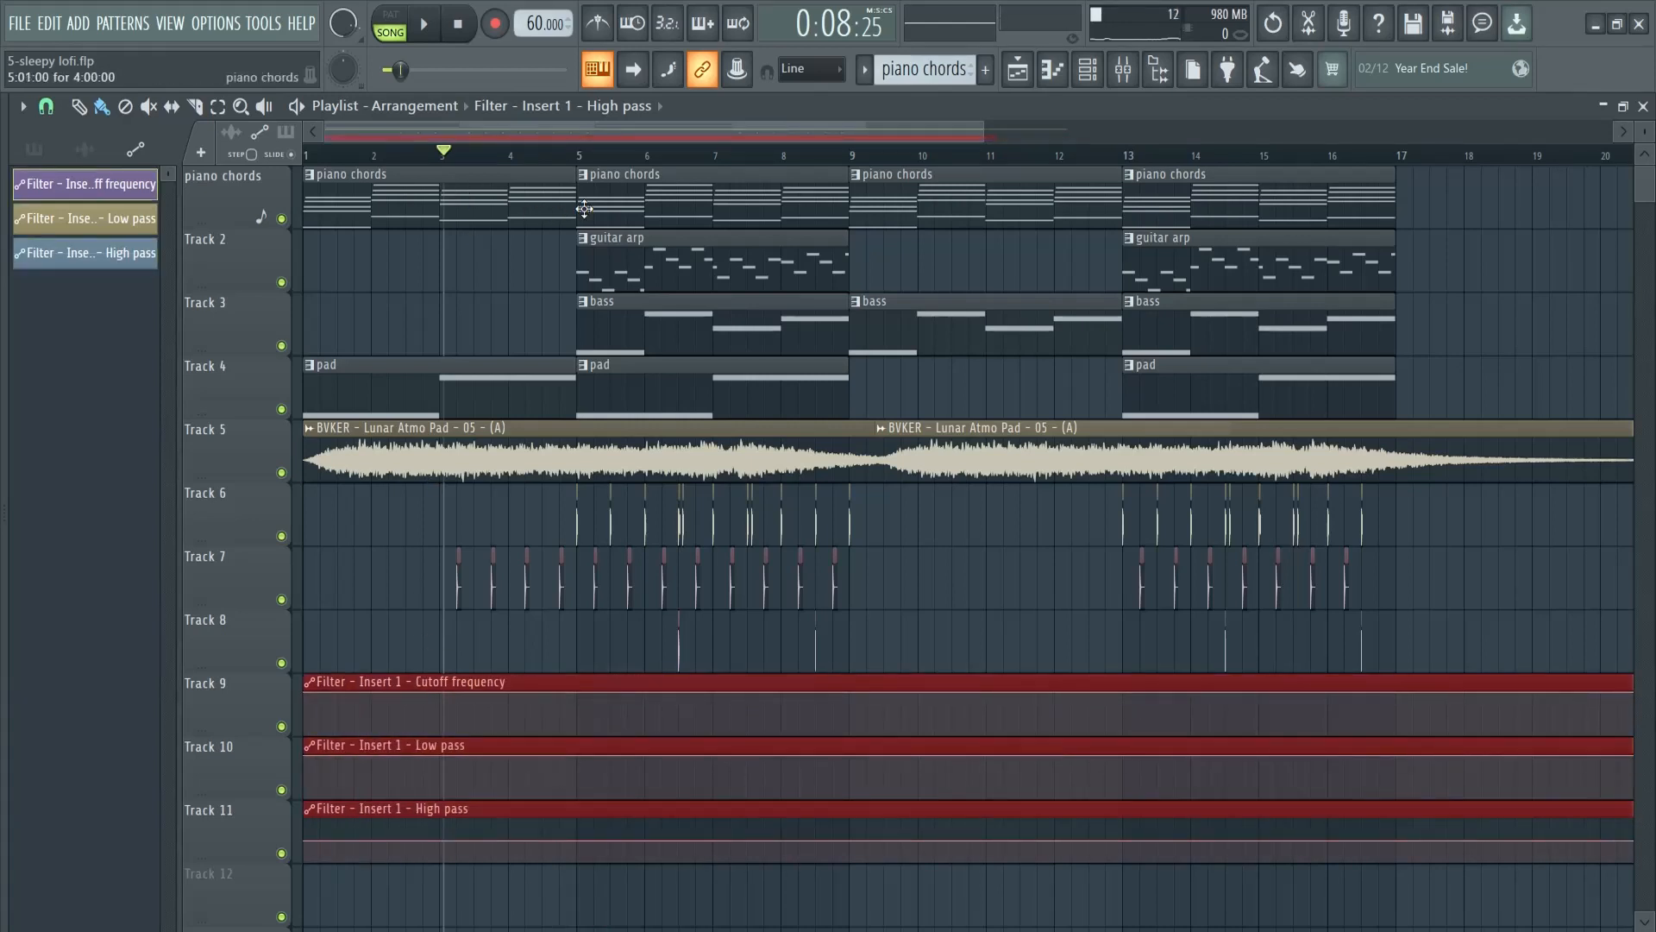
pyautogui.keyDown('ctrl'); pyautogui.click(387, 636); pyautogui.keyUp('ctrl')
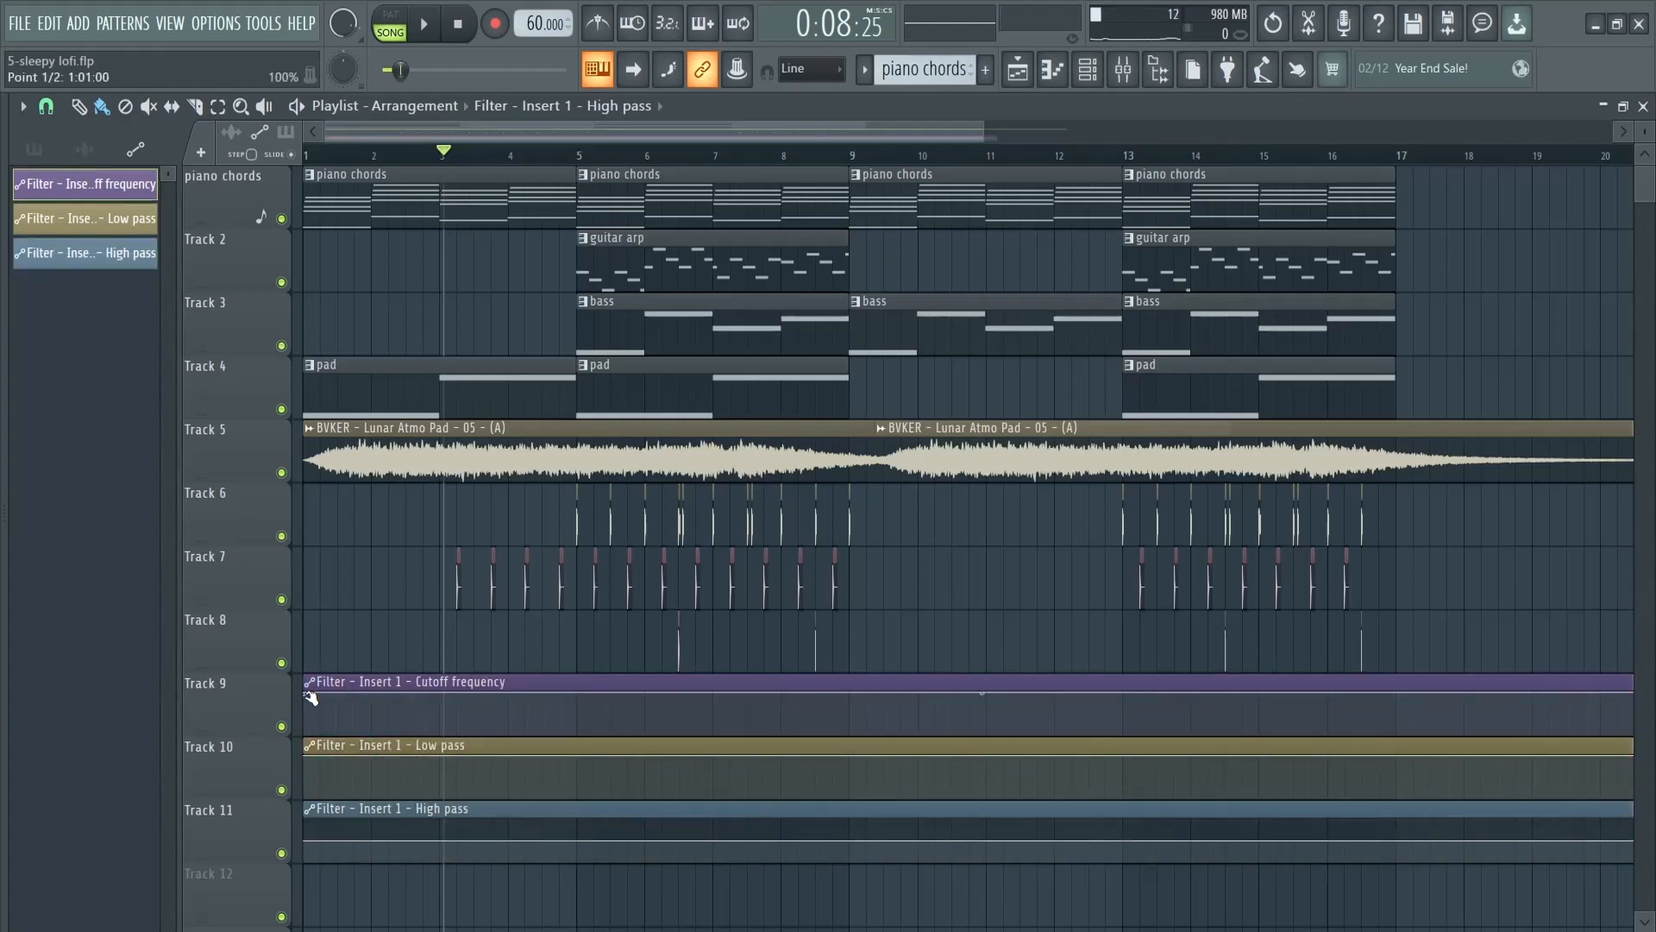
# - Shape the cutoff frequency, low pass and high pass automation clips to ramp from minimum at bar 1 up to maximum at bar 5
pyautogui.moveTo(309, 696); pyautogui.dragTo(303, 740)
pyautogui.moveTo(540, 706); pyautogui.dragTo(566, 687)
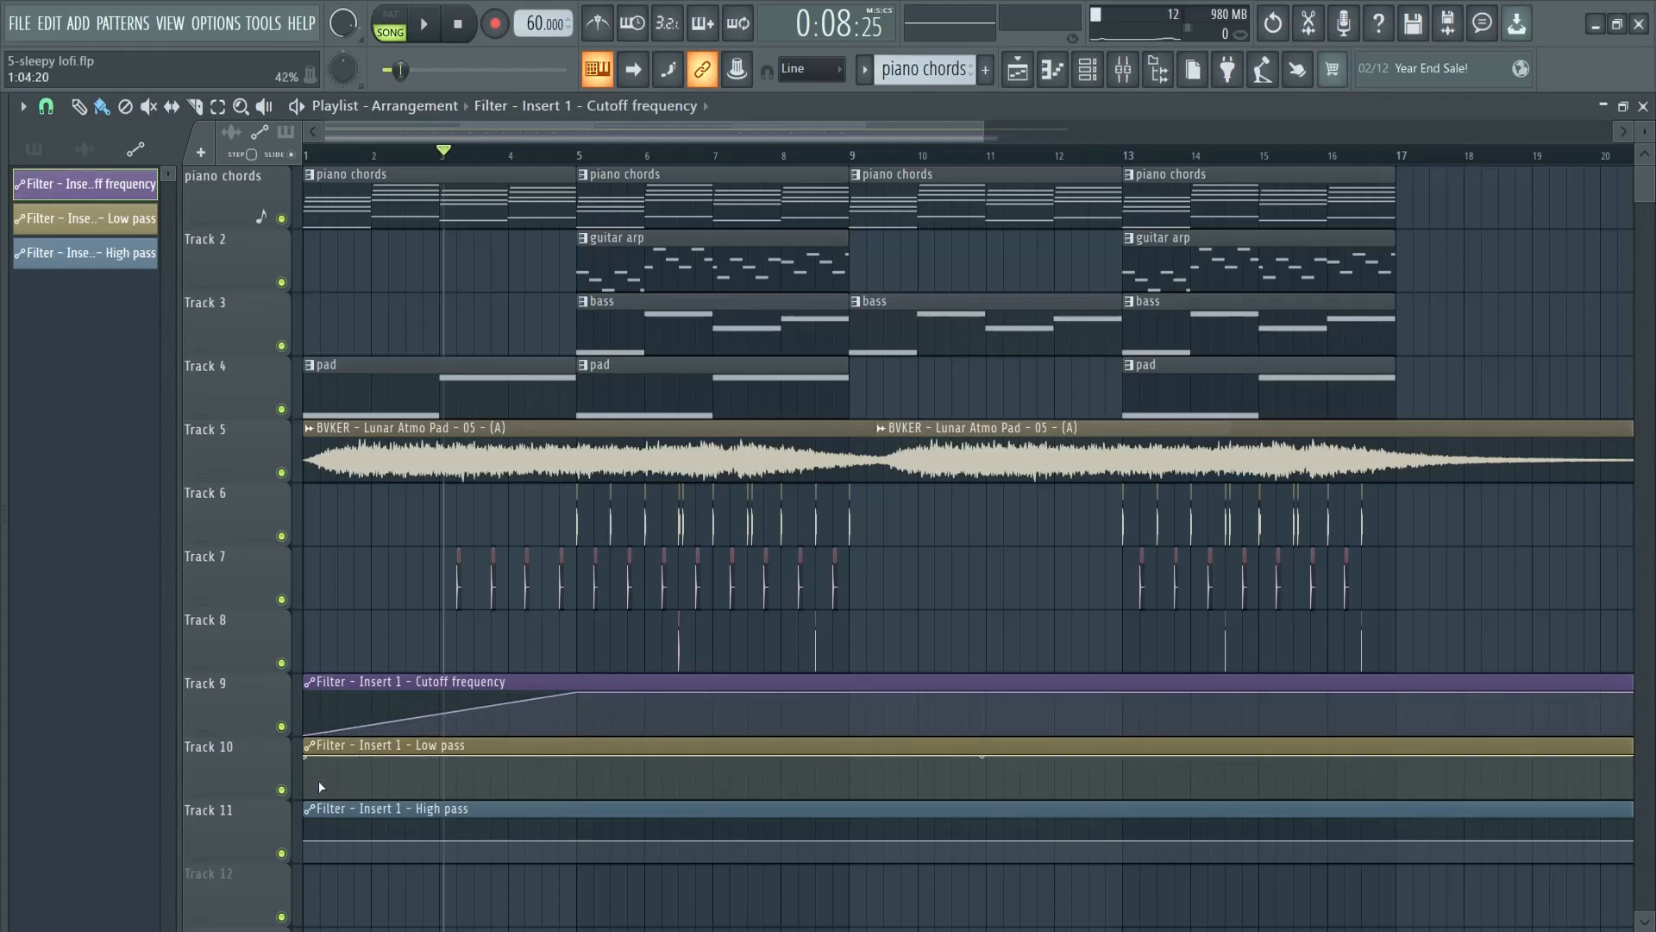
pyautogui.moveTo(318, 779); pyautogui.dragTo(295, 811)
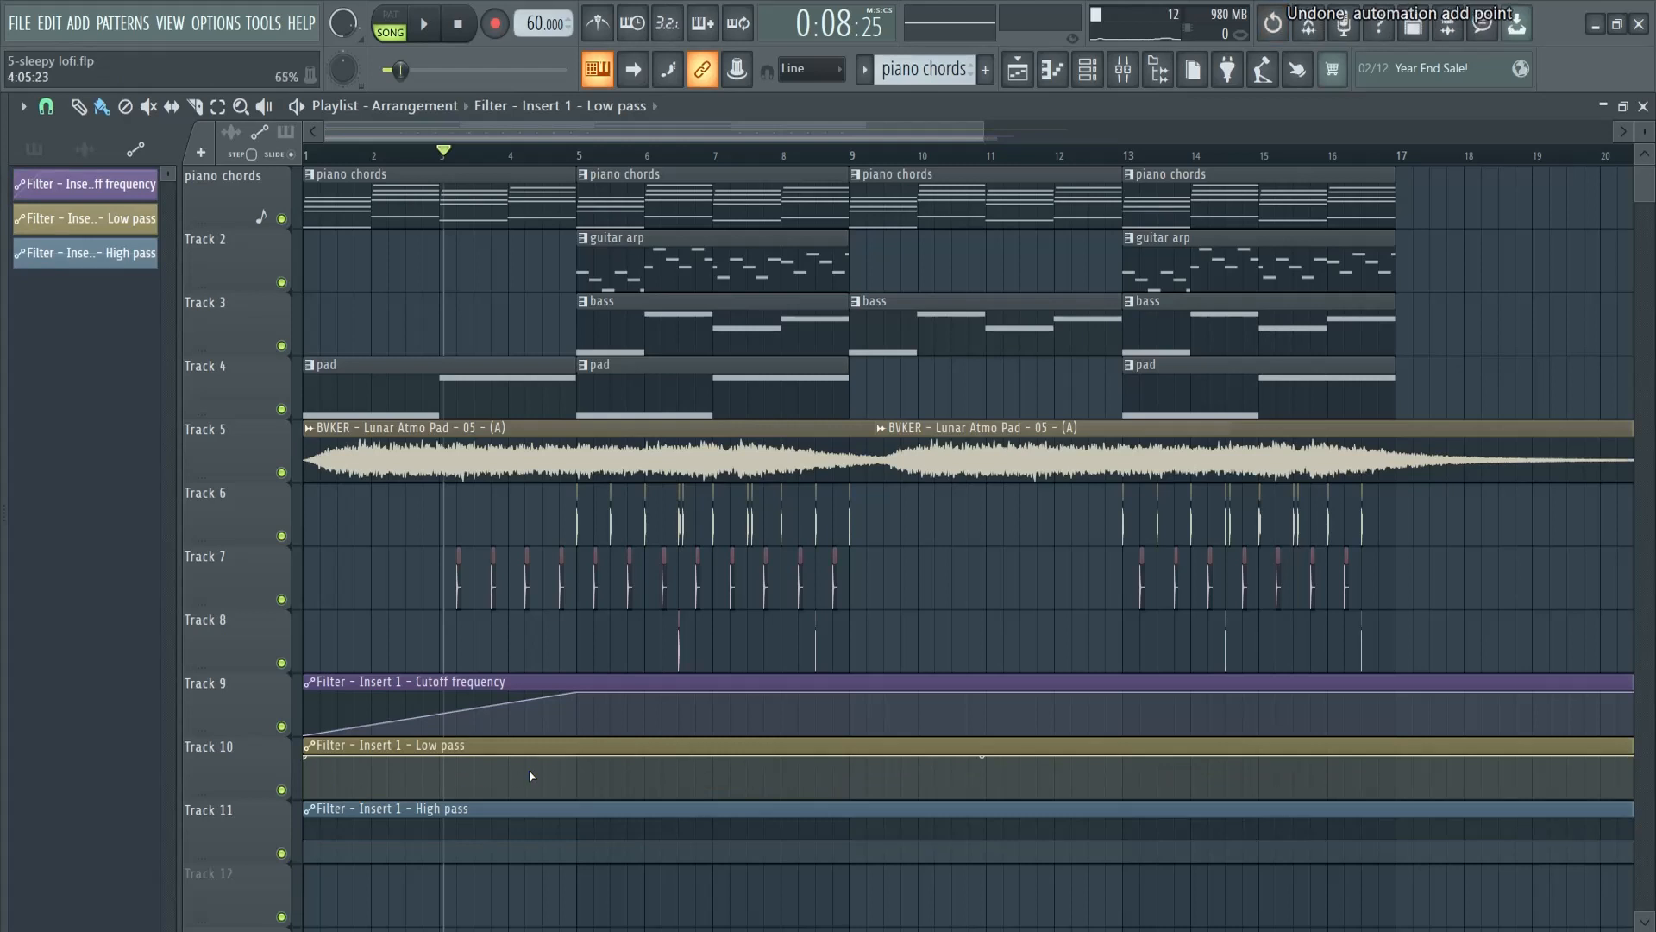
pyautogui.rightClick(578, 756)
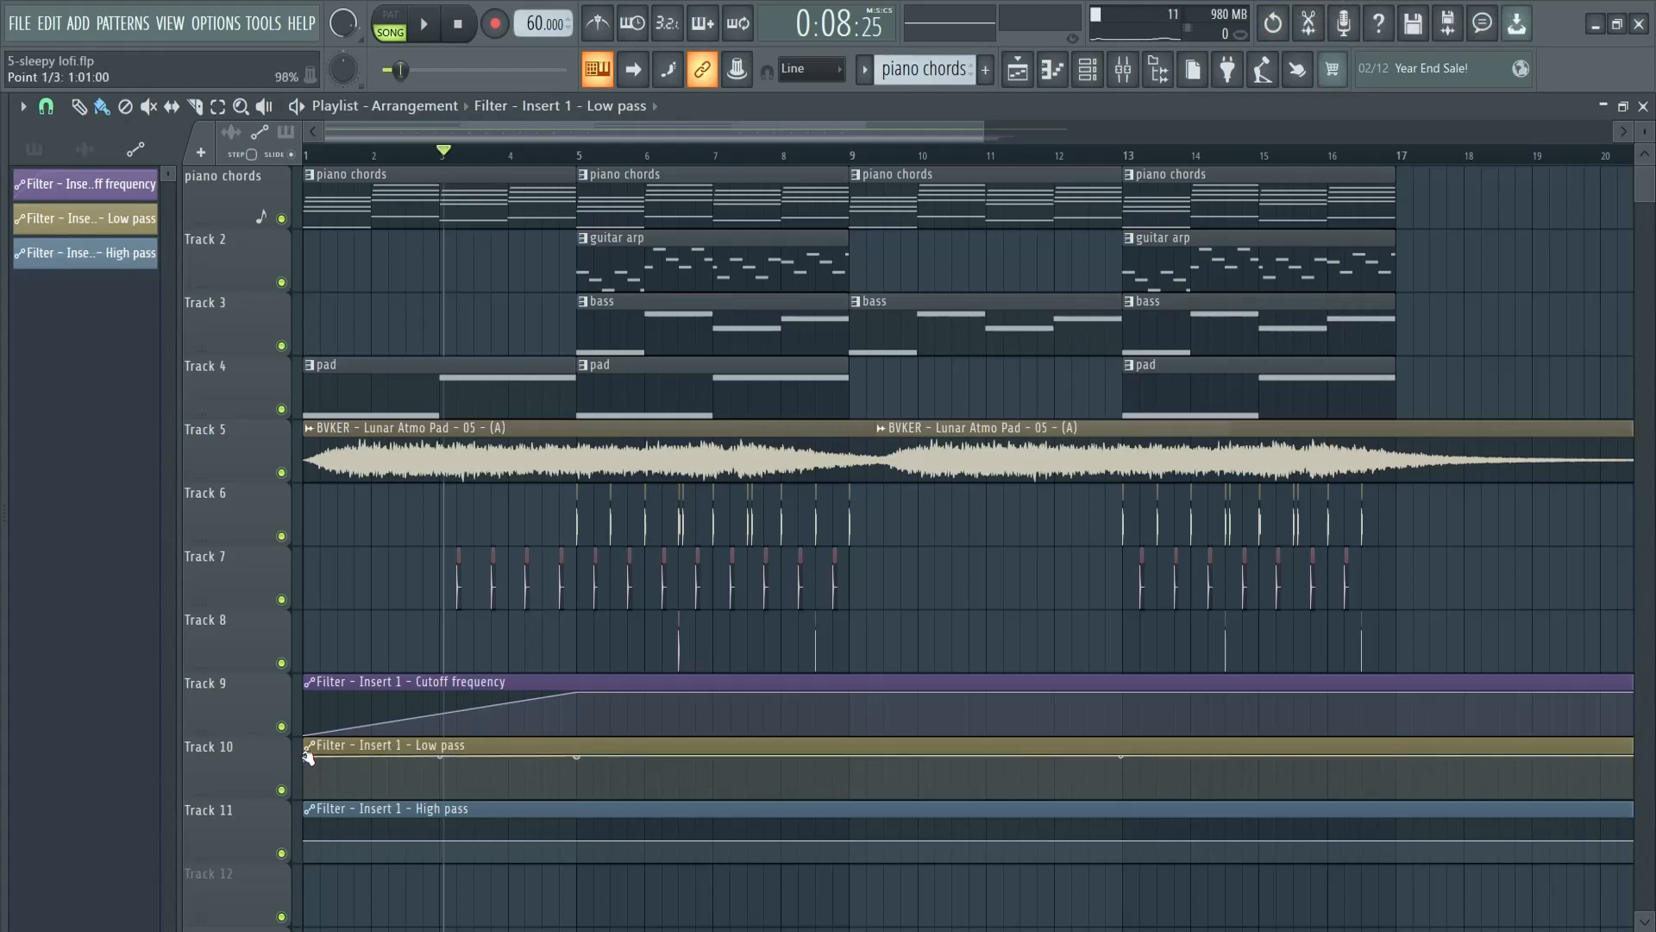
pyautogui.moveTo(306, 756); pyautogui.dragTo(288, 813)
pyautogui.rightClick(577, 840)
pyautogui.moveTo(576, 840); pyautogui.dragTo(579, 803)
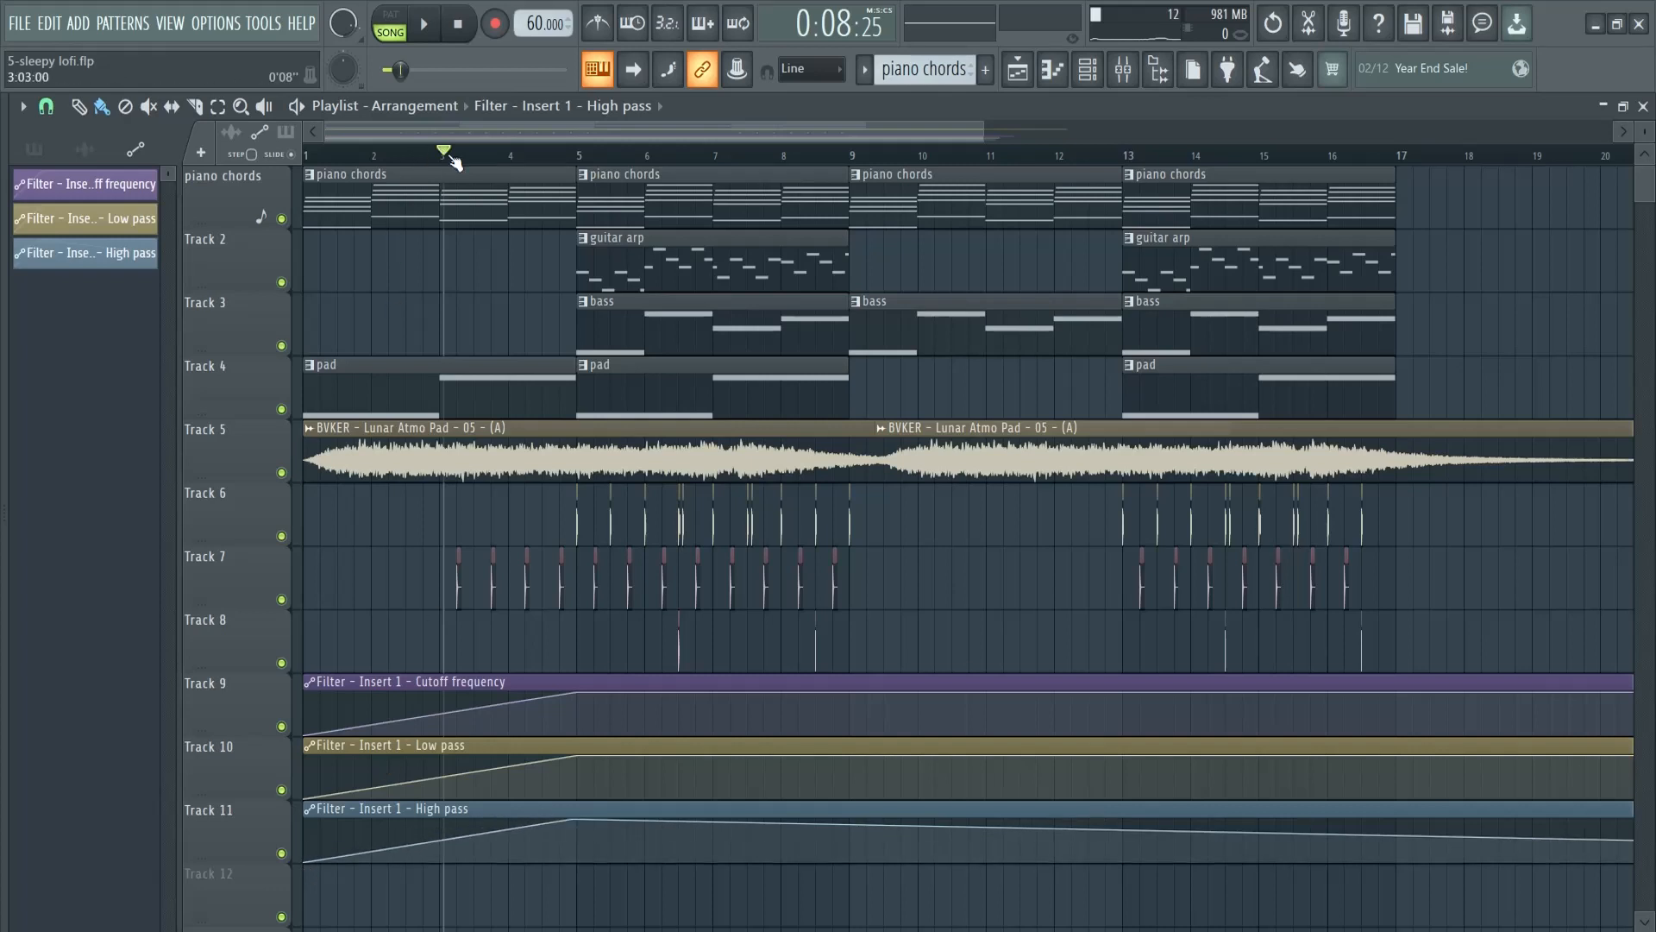
# - Solo the piano chords track together with the three filter automation tracks and play the song from the start
pyautogui.rightClick(282, 220)
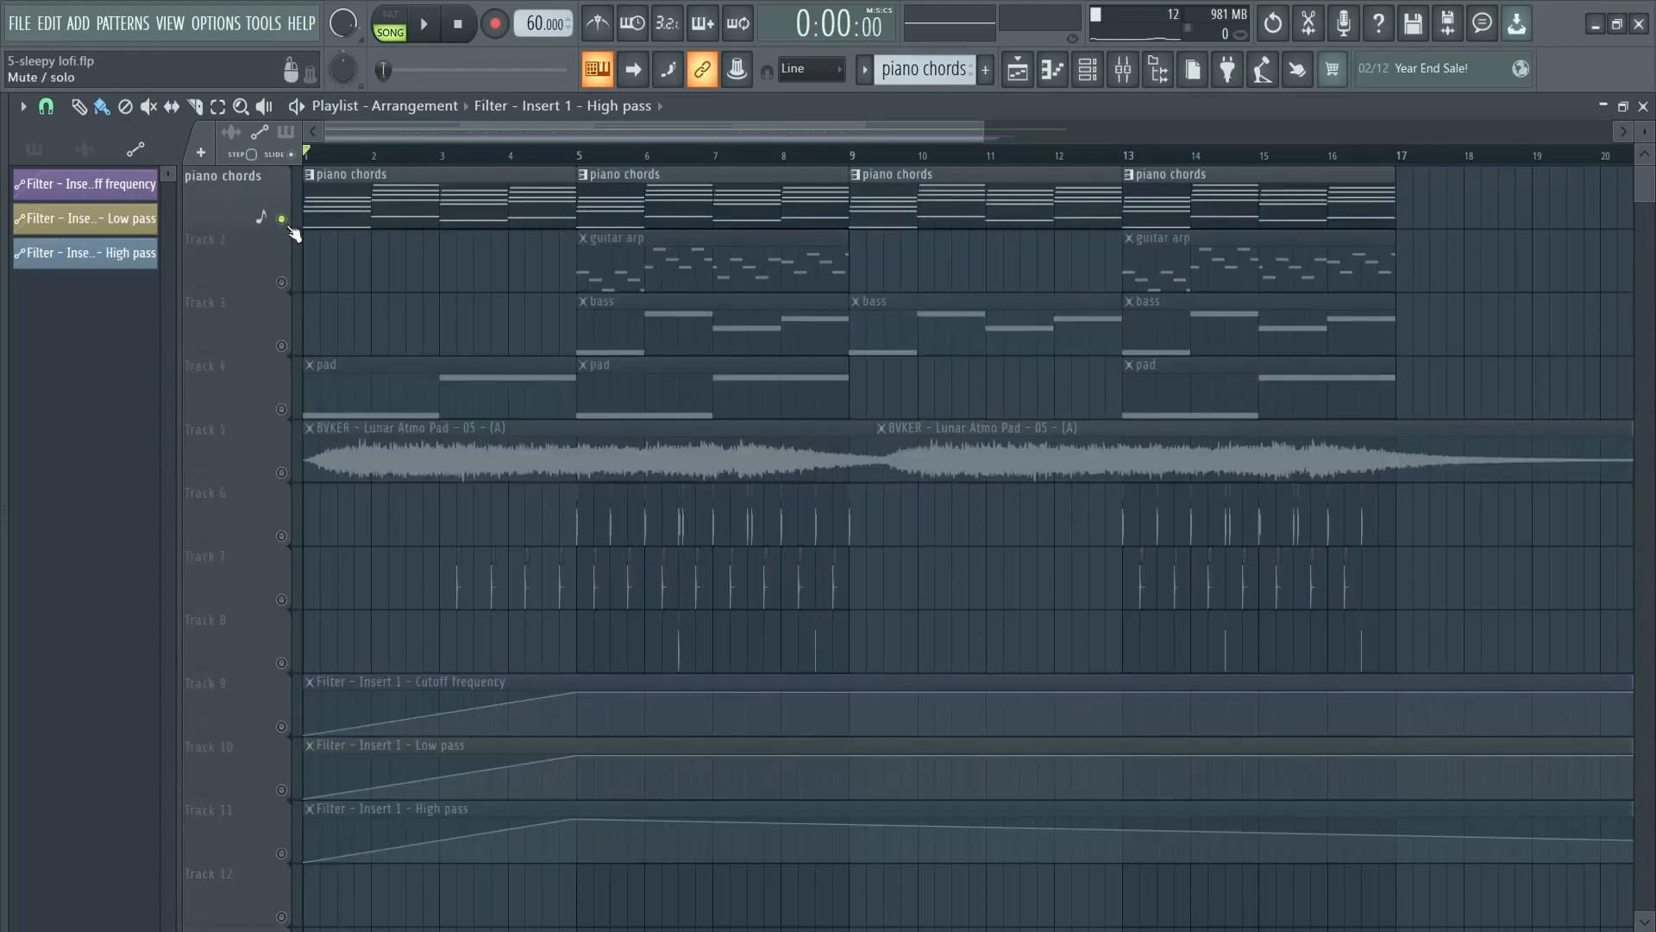
pyautogui.click(281, 726)
pyautogui.click(281, 790)
pyautogui.click(281, 853)
pyautogui.press('space')
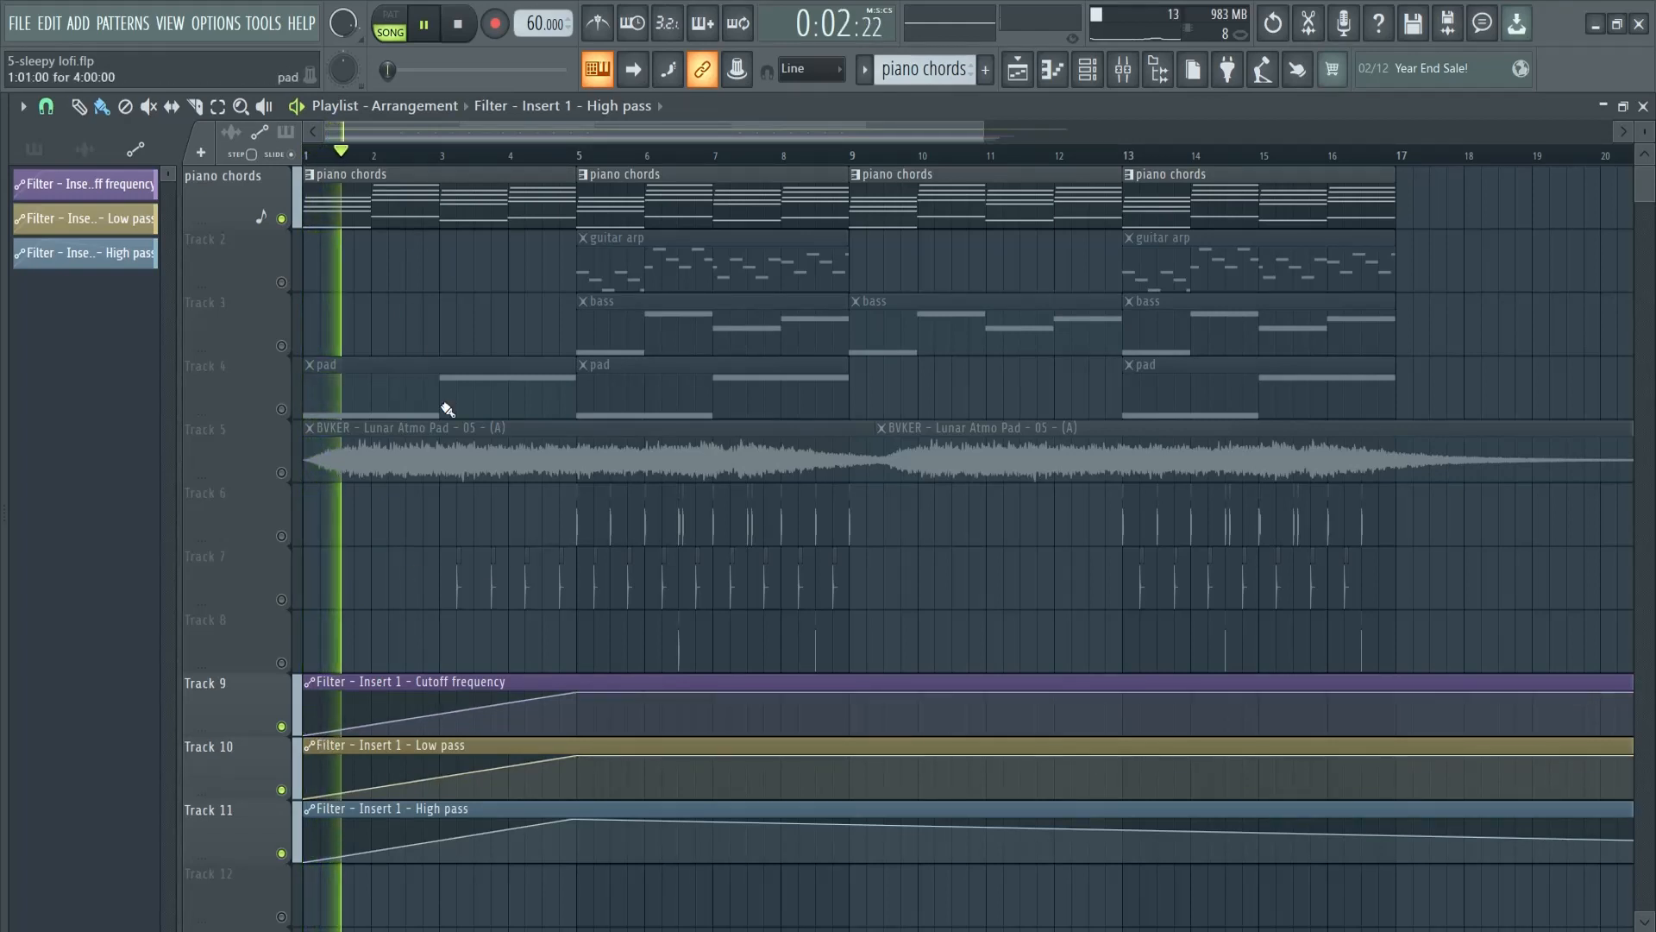
# - Play the soloed piano chords from bar 3 and from the song start to hear the filter sweep
pyautogui.click(474, 155)
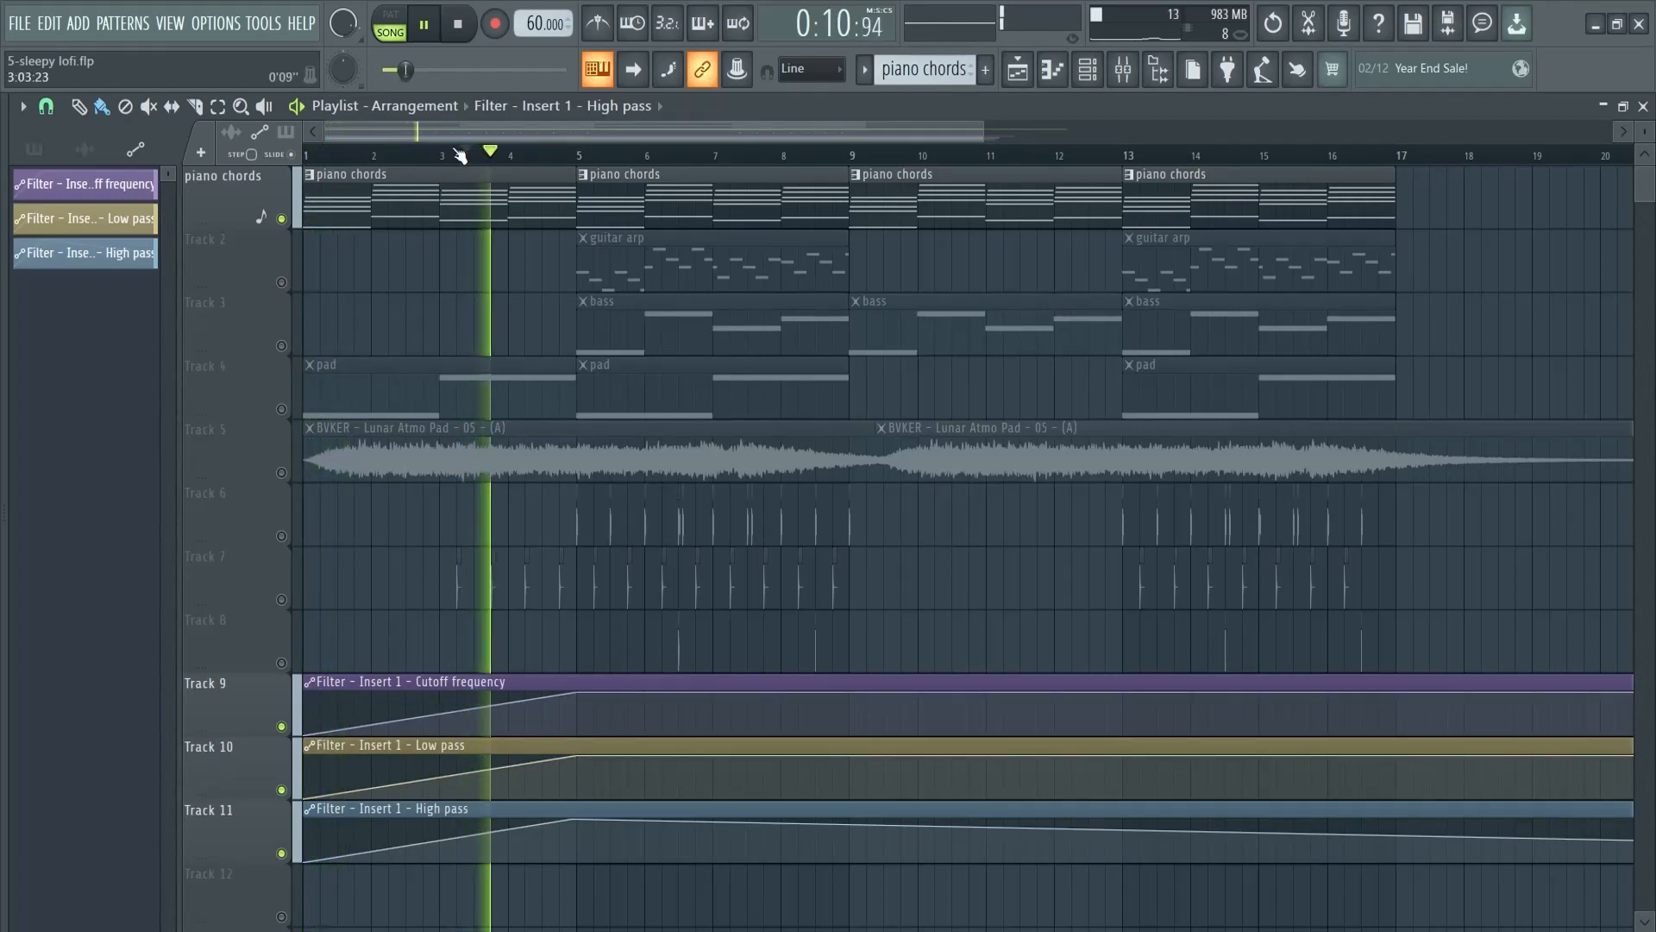
pyautogui.press('space')
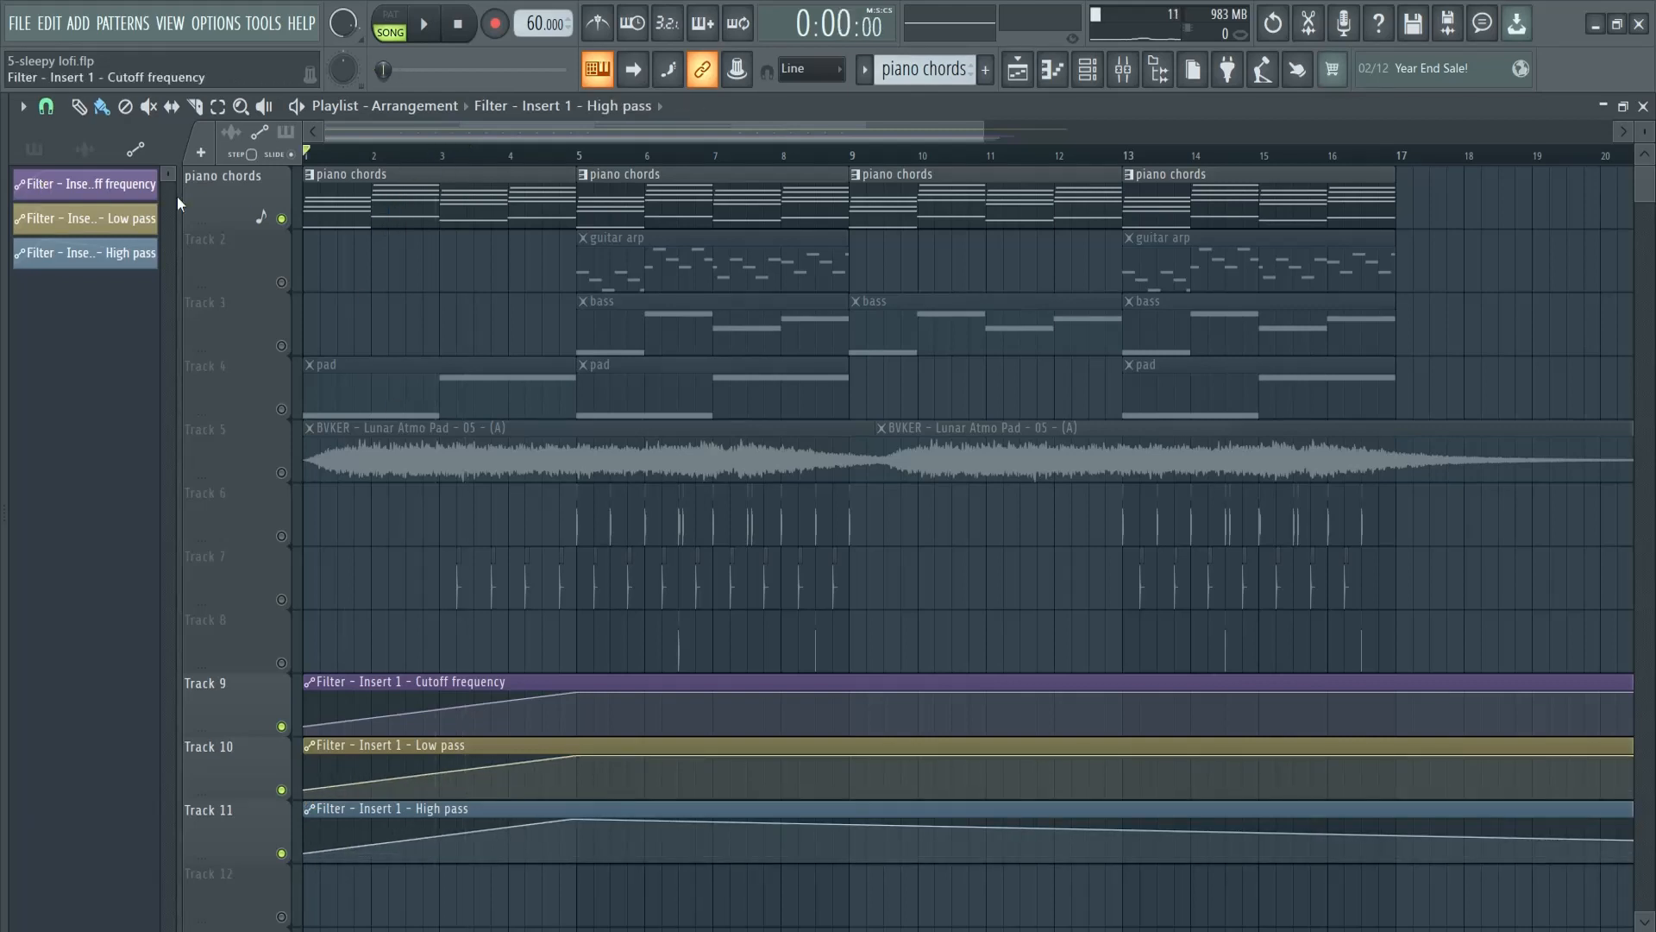
pyautogui.press('space')
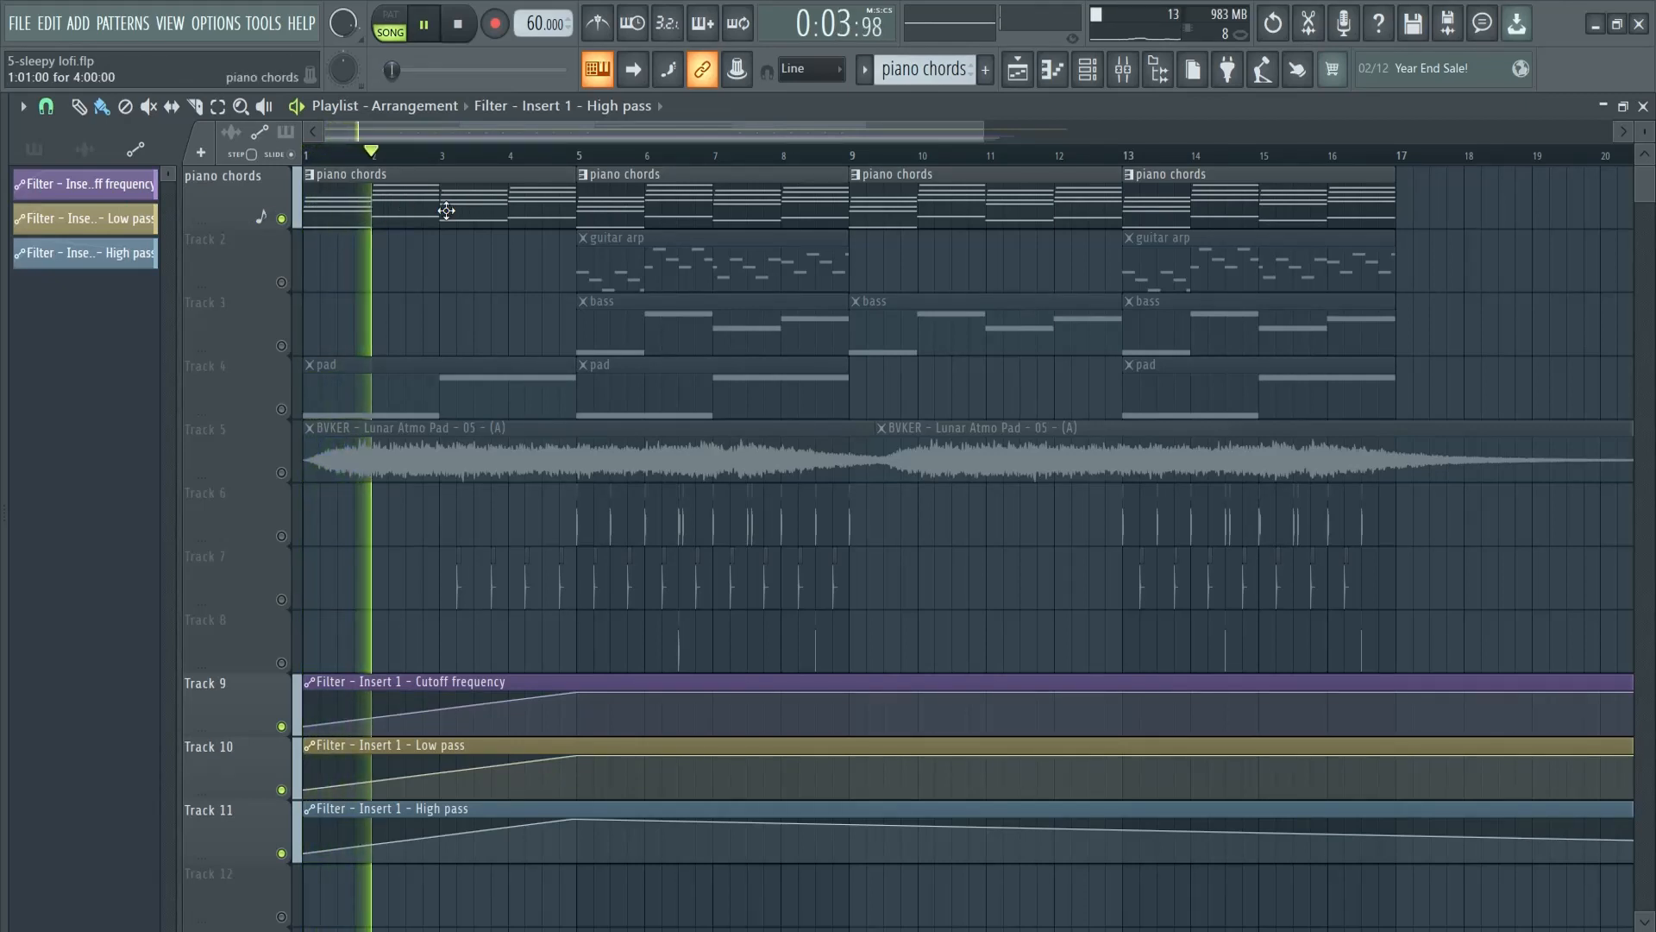
pyautogui.press('space')
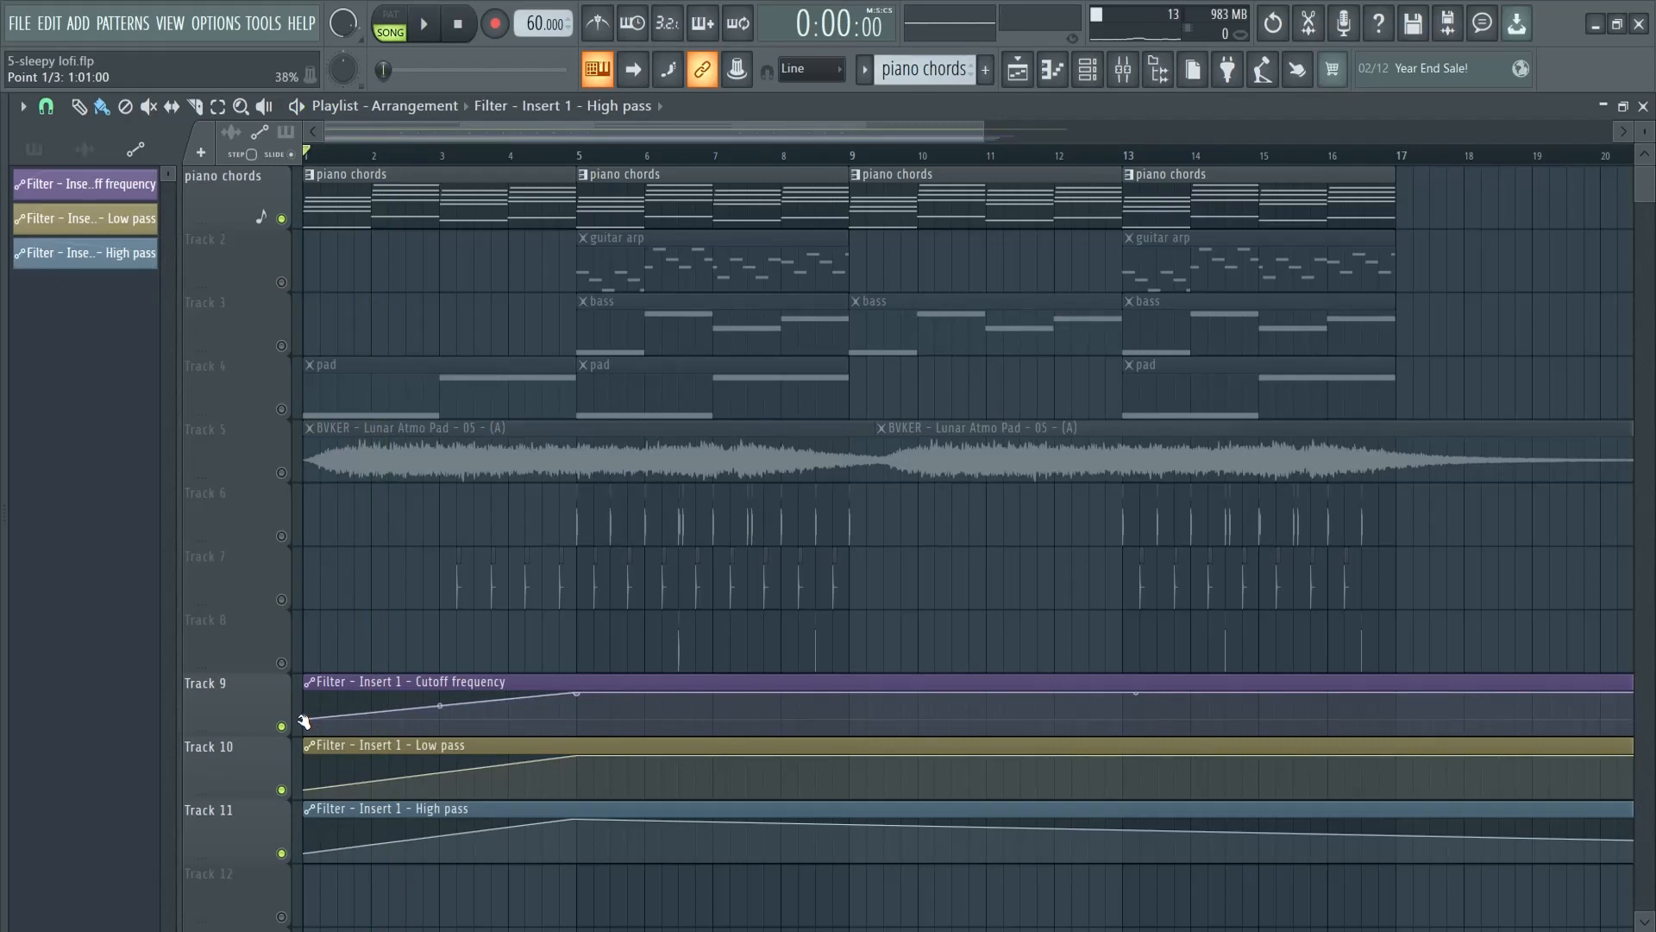
# - Raise the bar 1 points of the cutoff frequency clip to about 38%, low pass to about 35%, and high pass, and audition the intro
pyautogui.click(303, 720)
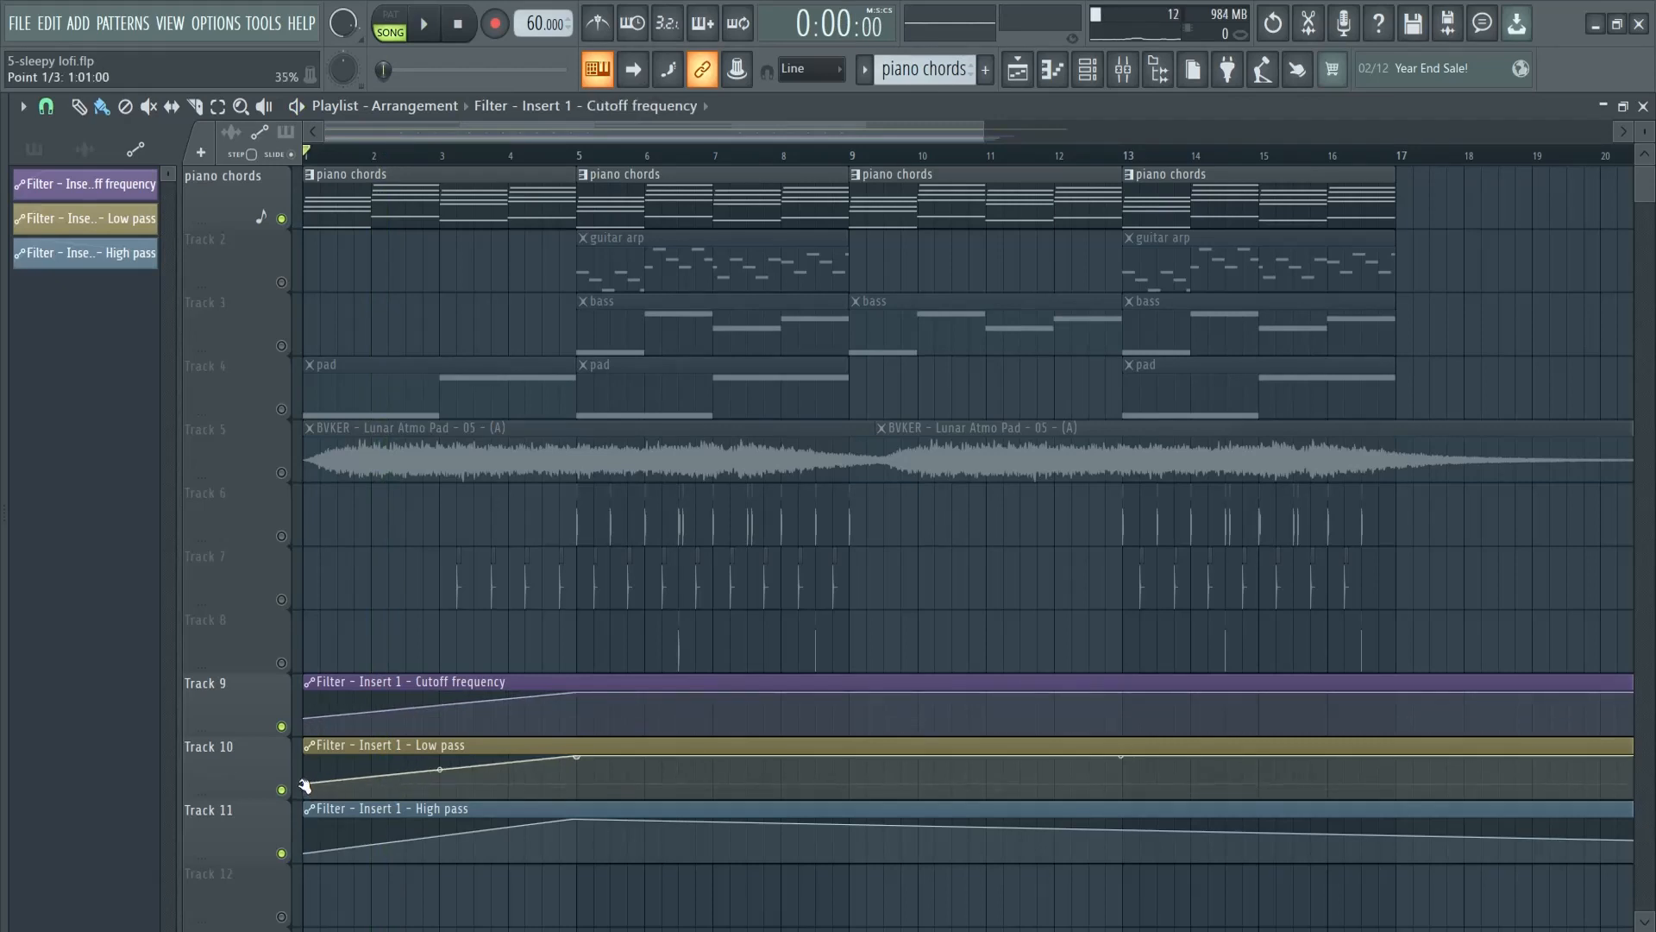
pyautogui.click(303, 783)
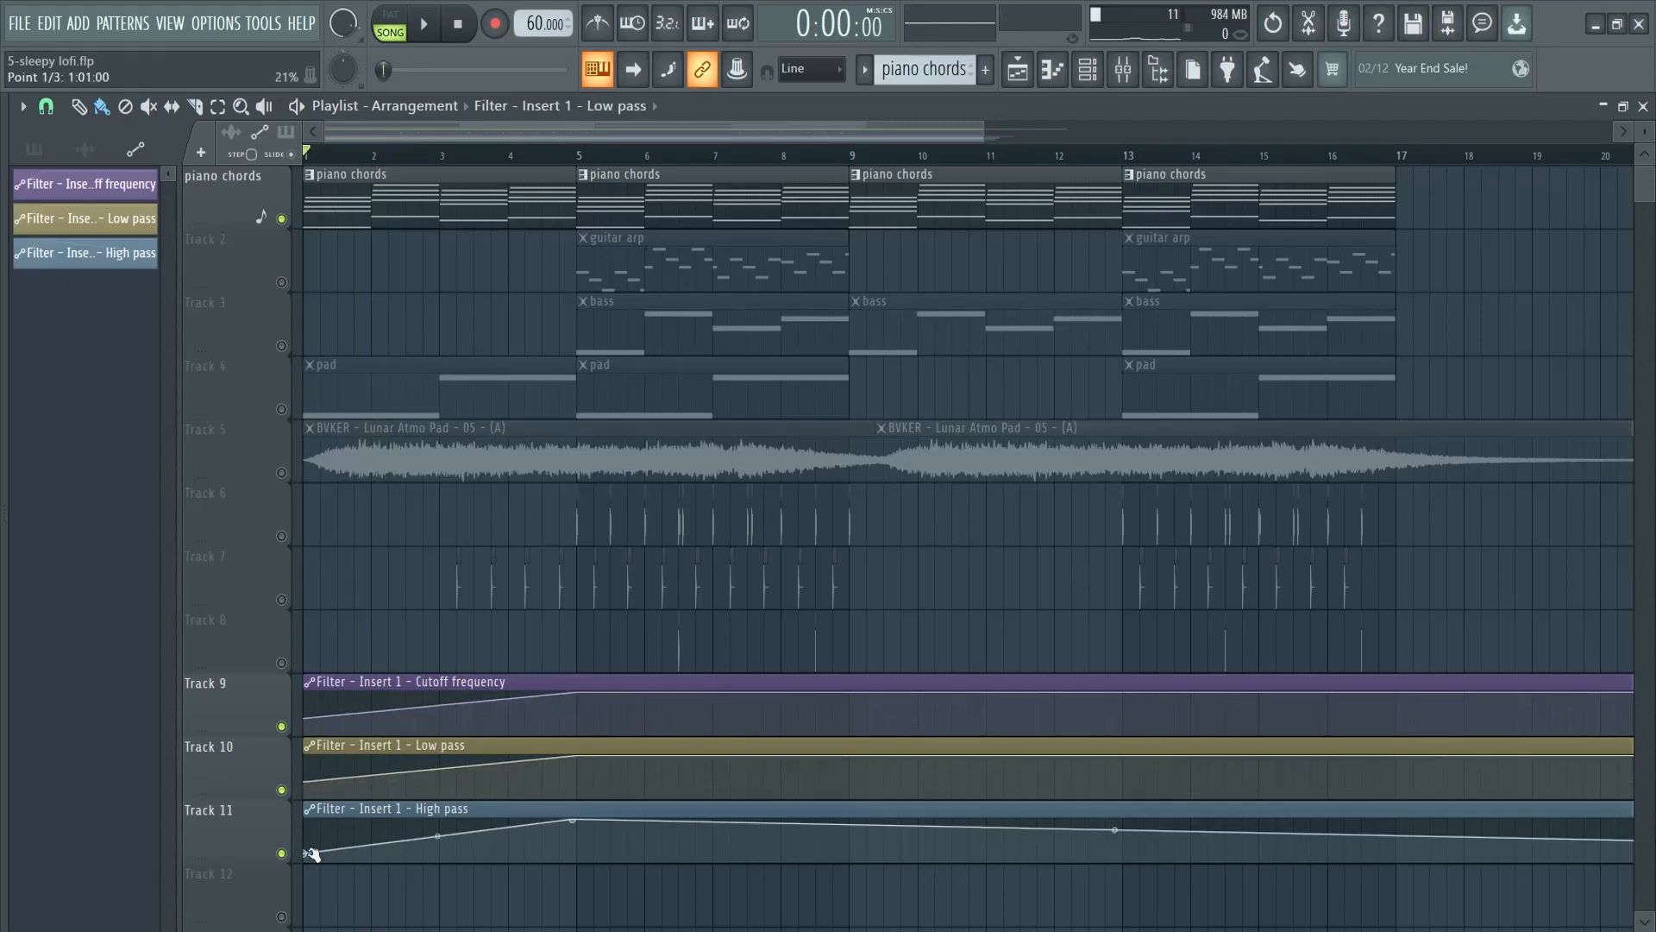
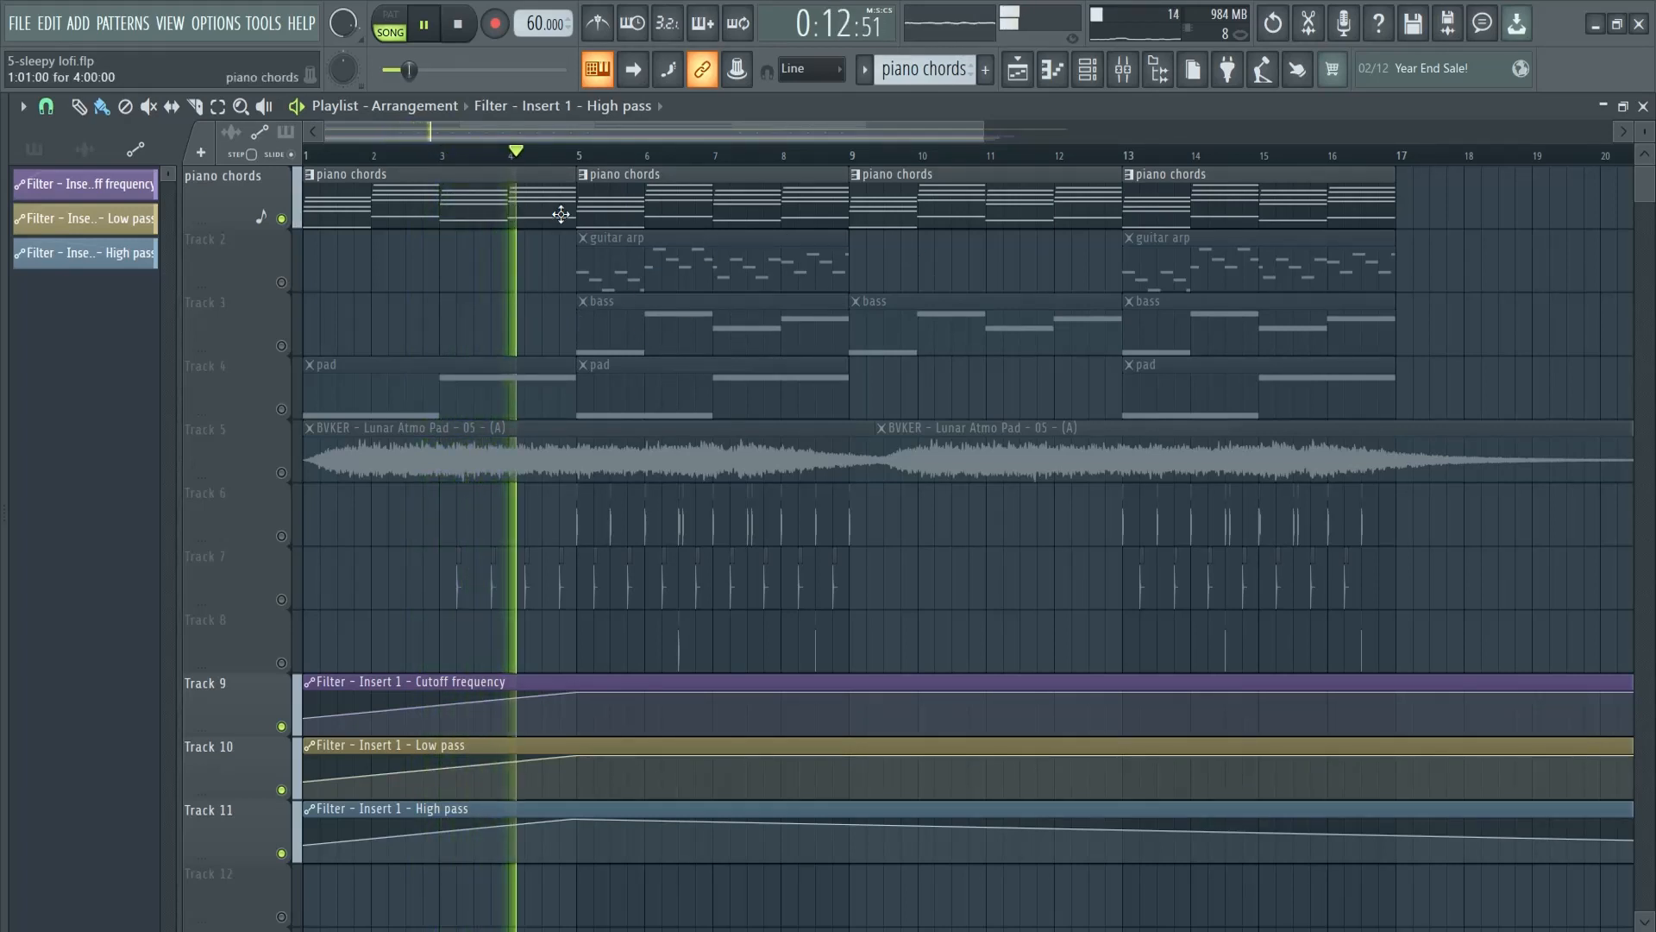
pyautogui.press('space')
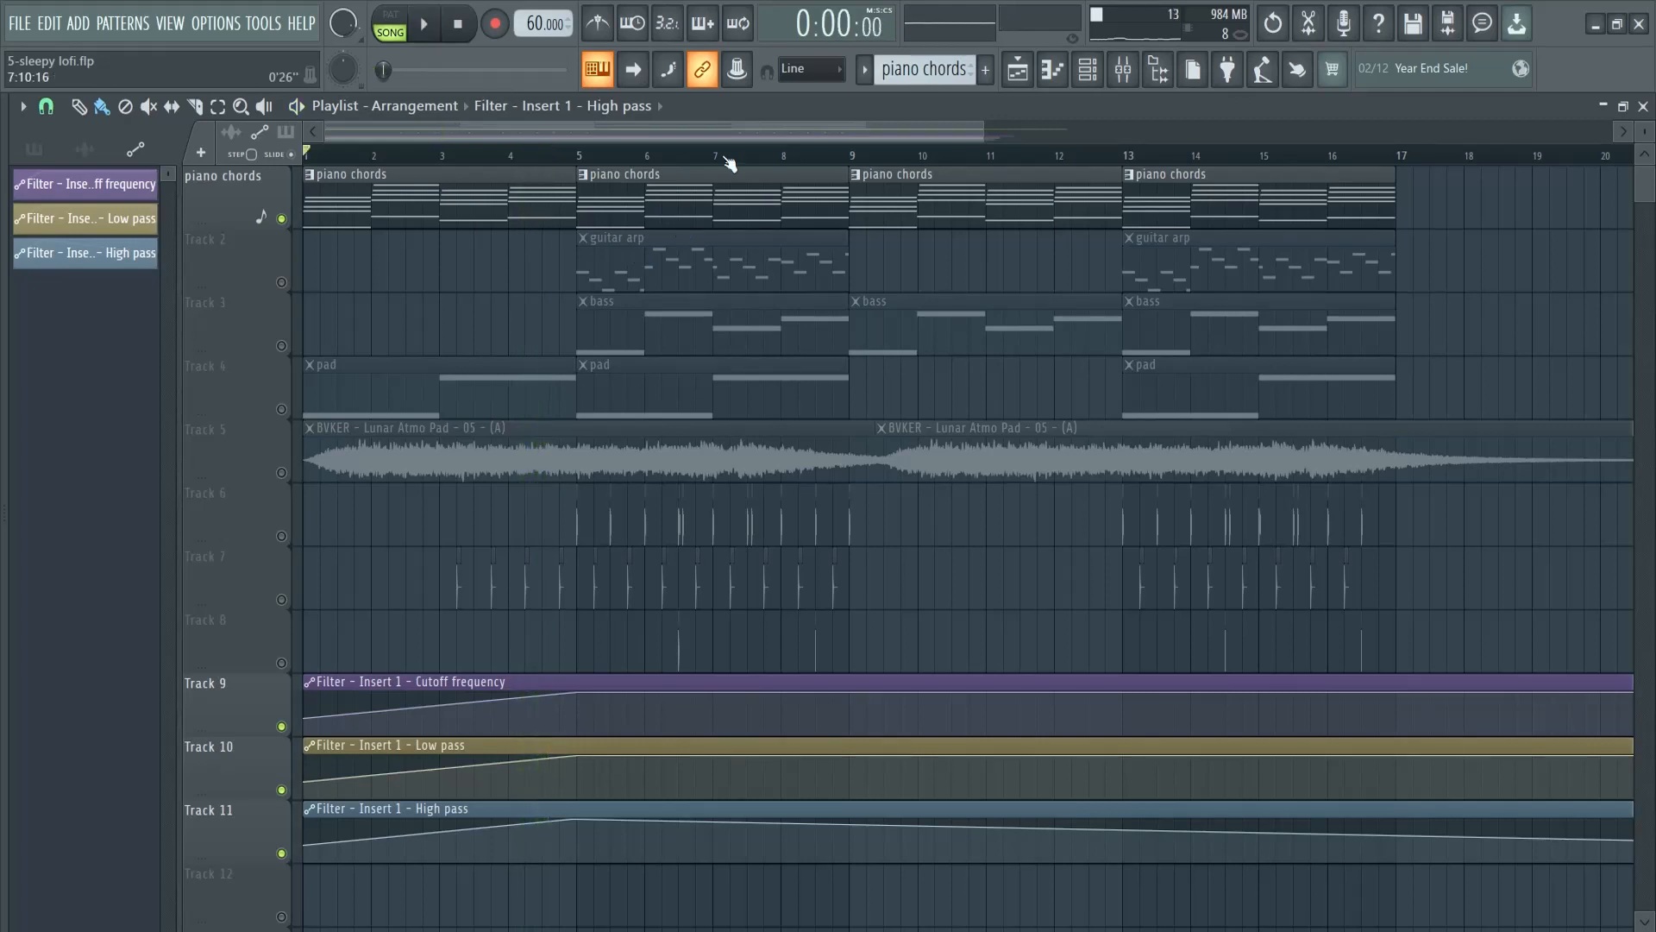
# - Unsolo the piano chords track, select the instrument and drum clips in bars 13 to 16, and duplicate them to bar 17
pyautogui.keyDown('ctrl'); pyautogui.click(283, 219); pyautogui.keyUp('ctrl')
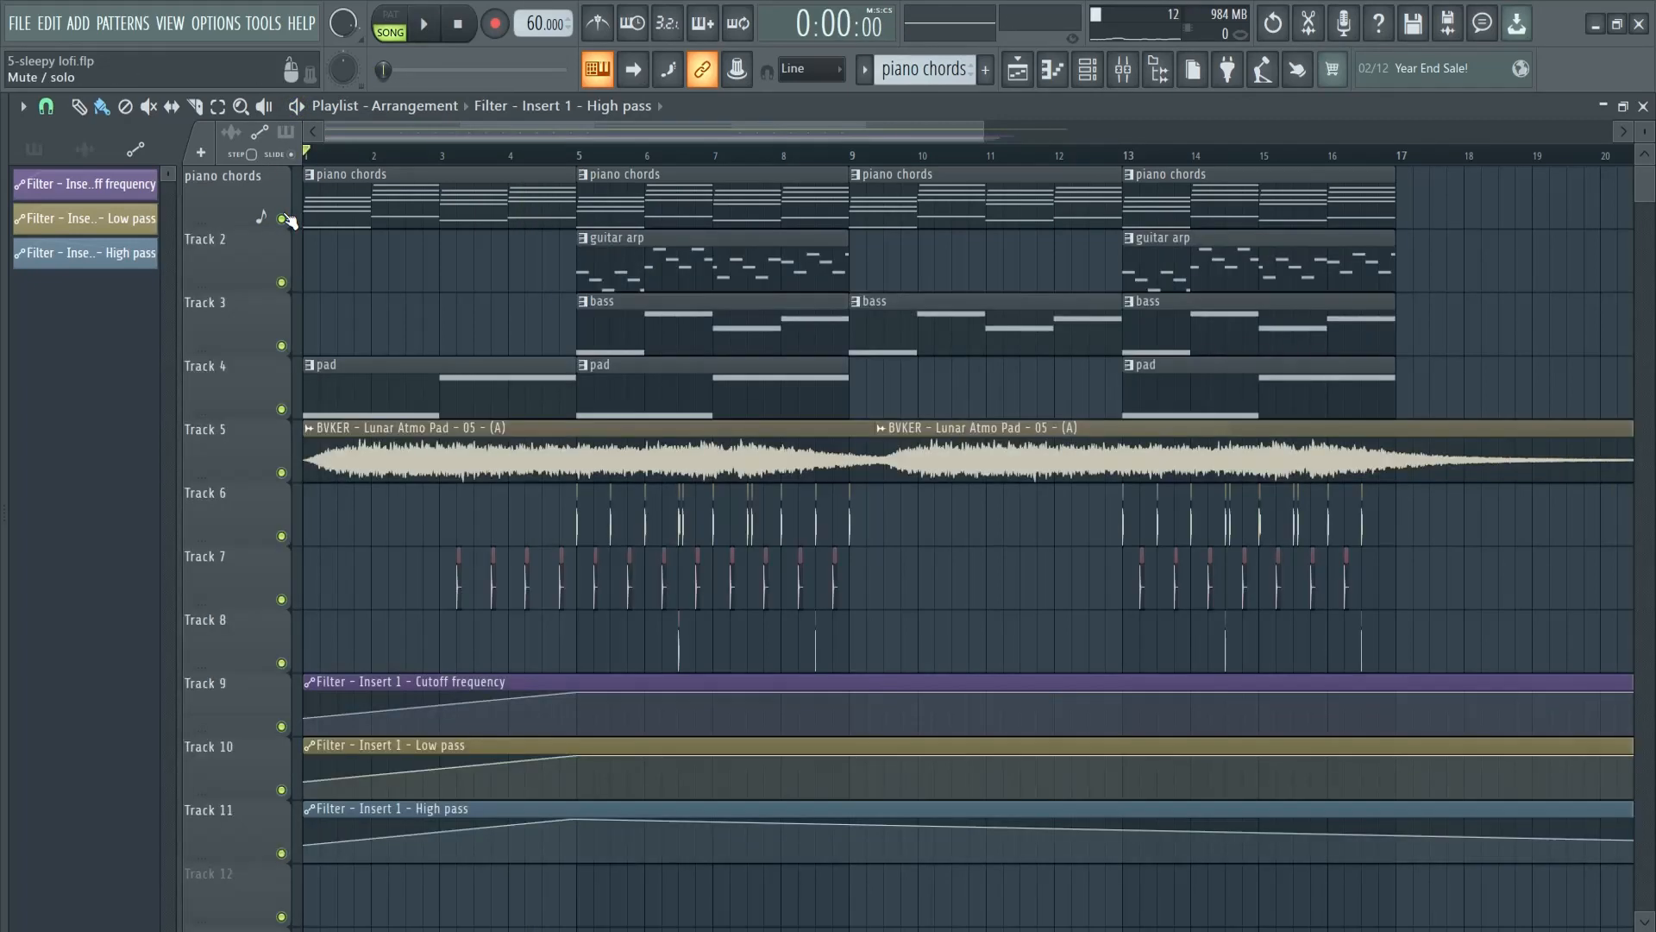
pyautogui.moveTo(971, 131); pyautogui.dragTo(1366, 178)
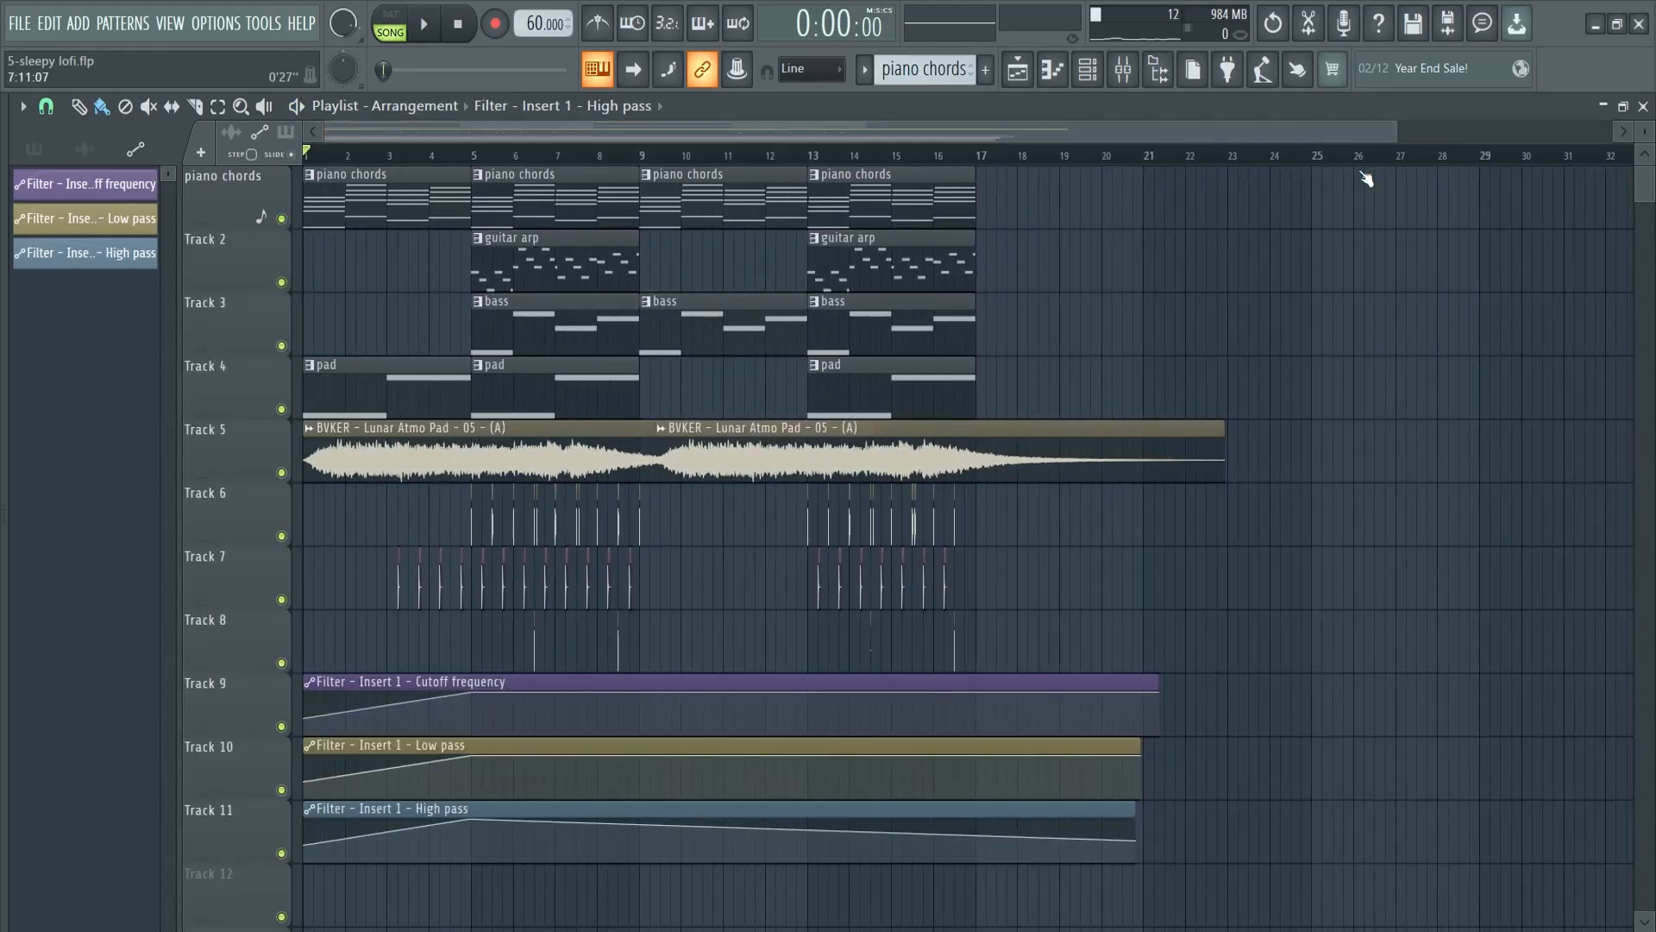
pyautogui.moveTo(1104, 671); pyautogui.dragTo(802, 166)
pyautogui.moveTo(1038, 657); pyautogui.dragTo(1009, 189)
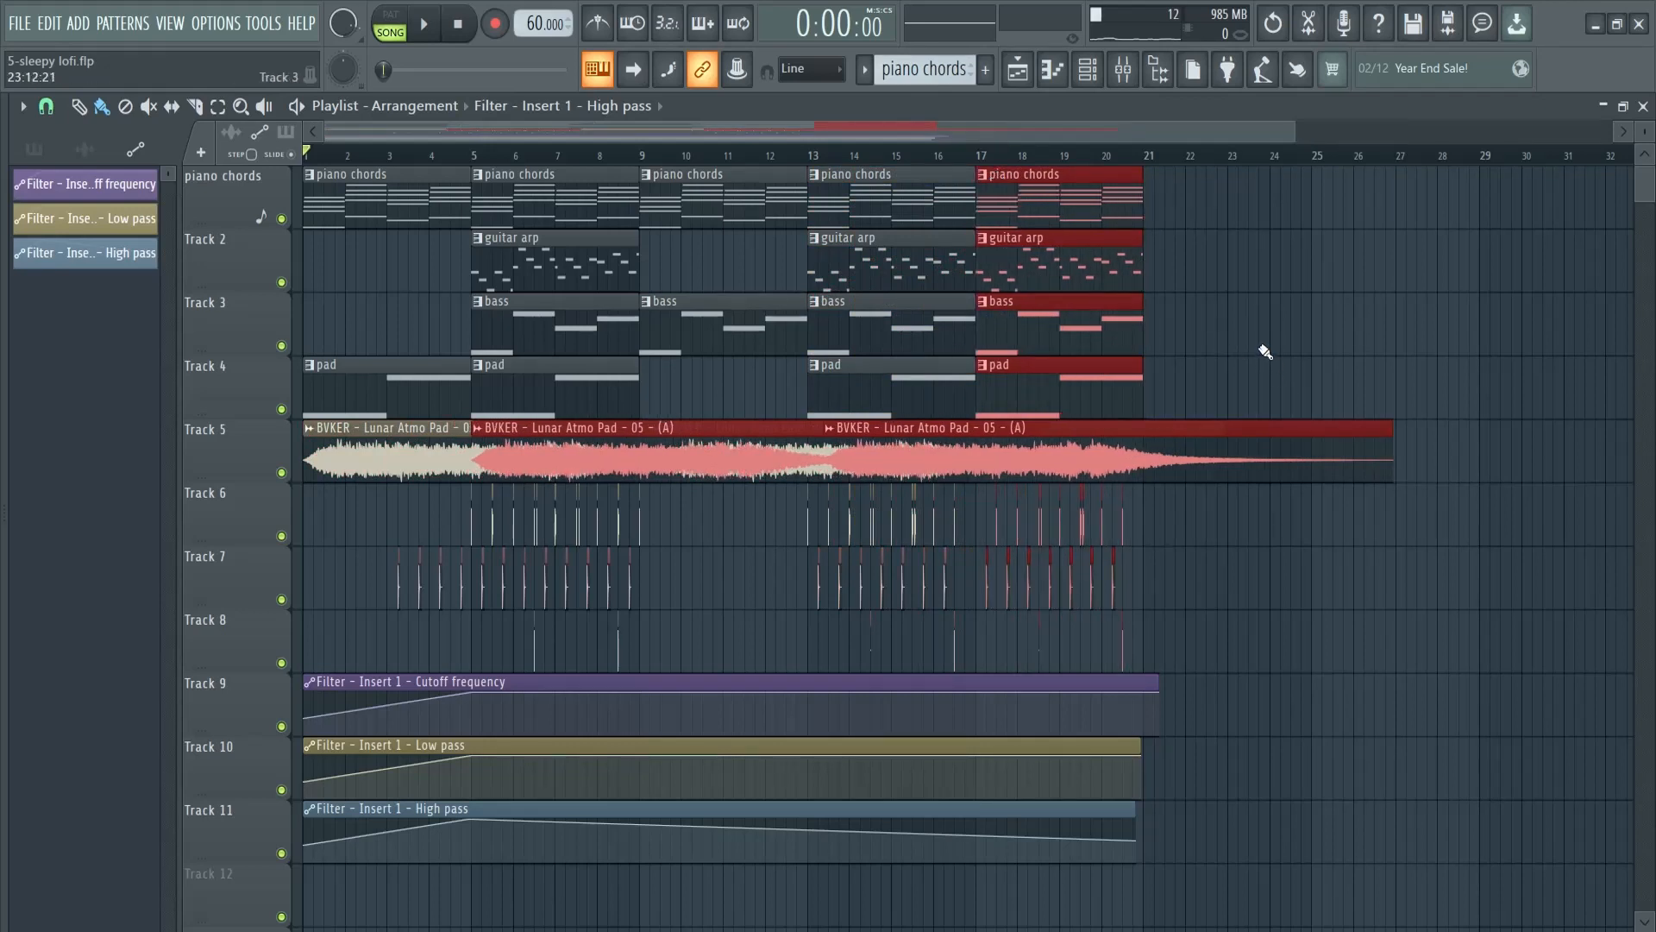
# - Undo the clip duplication, set the playlist snap to Beat, and duplicate the selected clips to bar 17 again
pyautogui.click(48, 108)
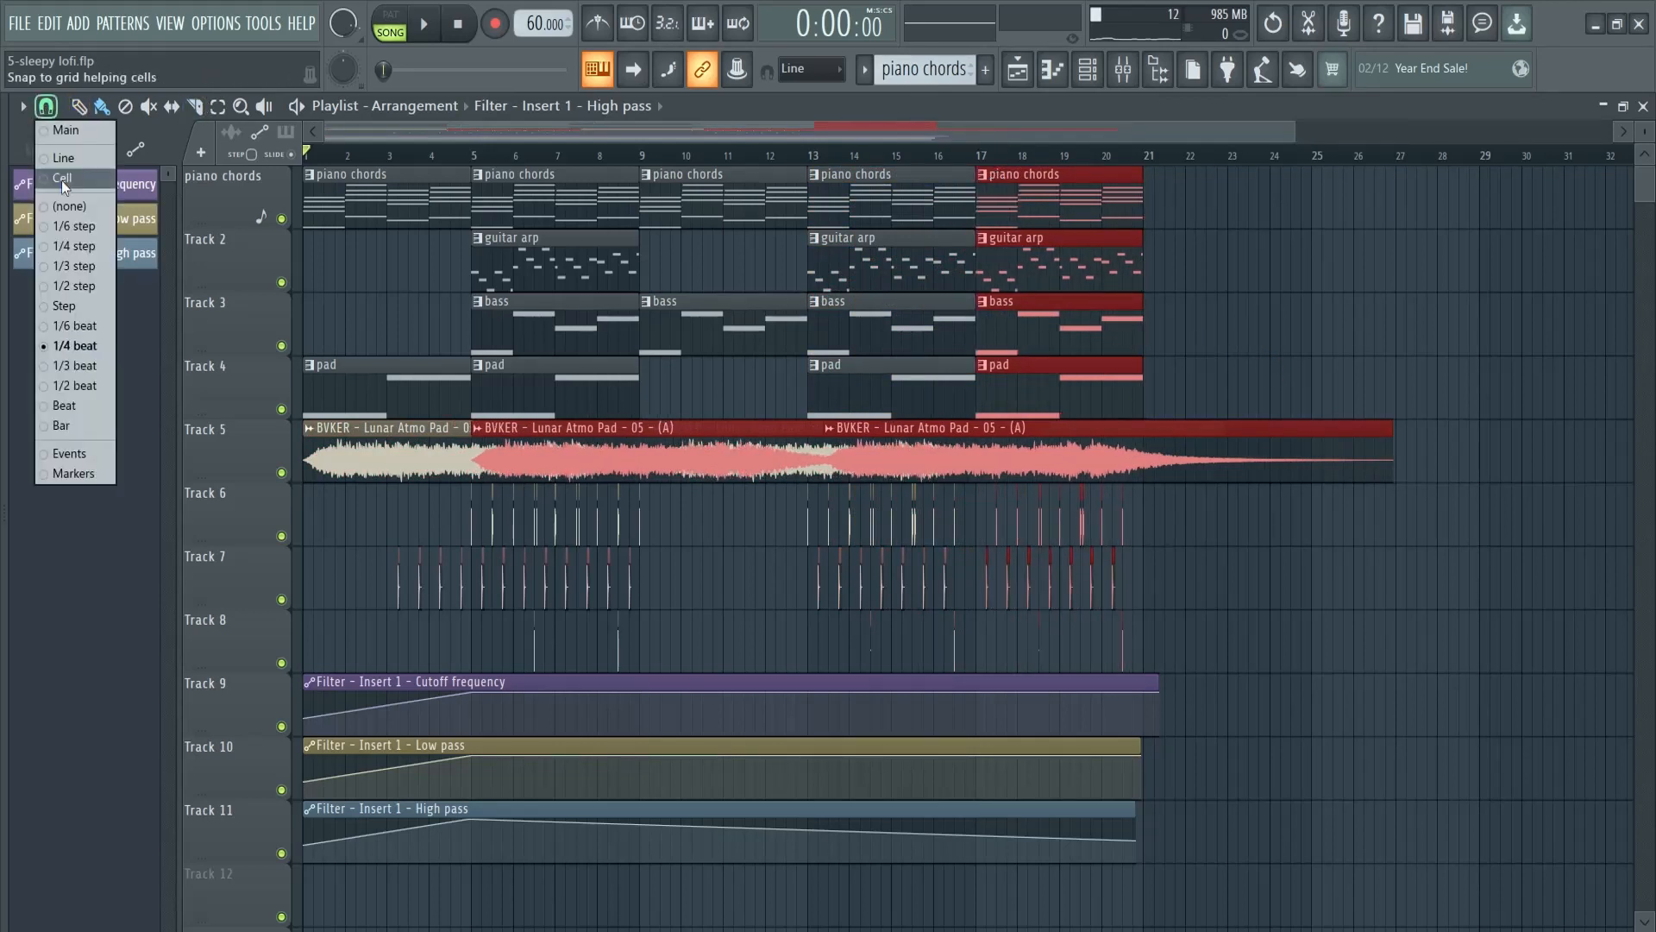
pyautogui.click(72, 402)
pyautogui.hotkey('ctrl', 'z')
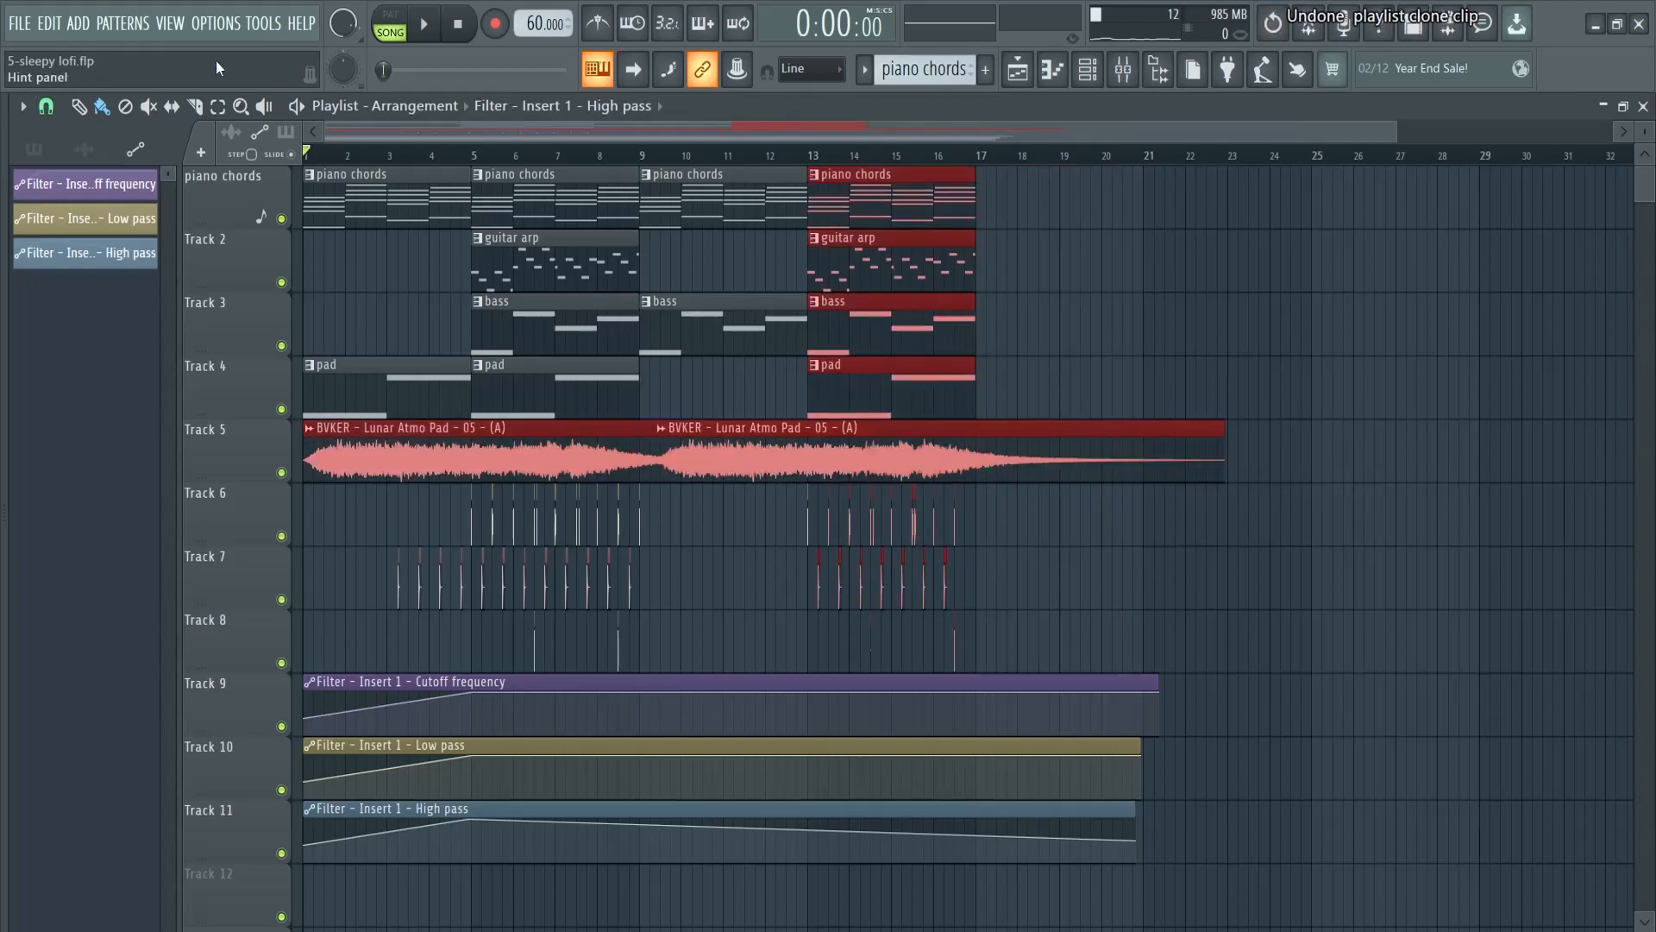
pyautogui.click(47, 108)
pyautogui.click(106, 405)
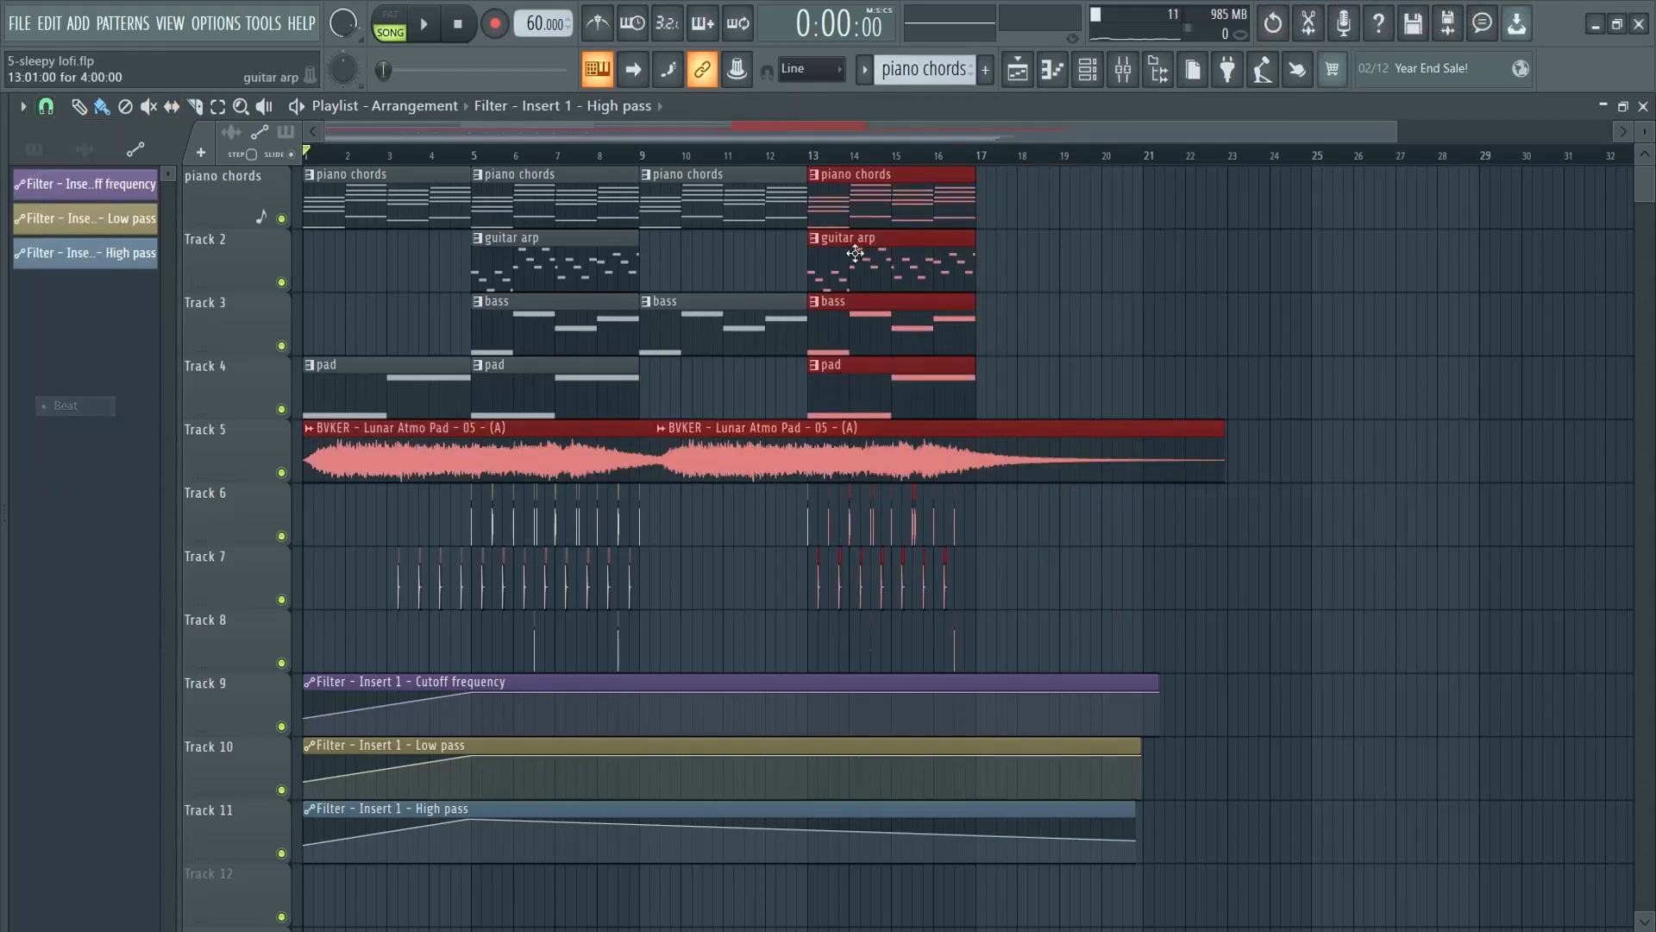
pyautogui.hotkey('ctrl', 'b')
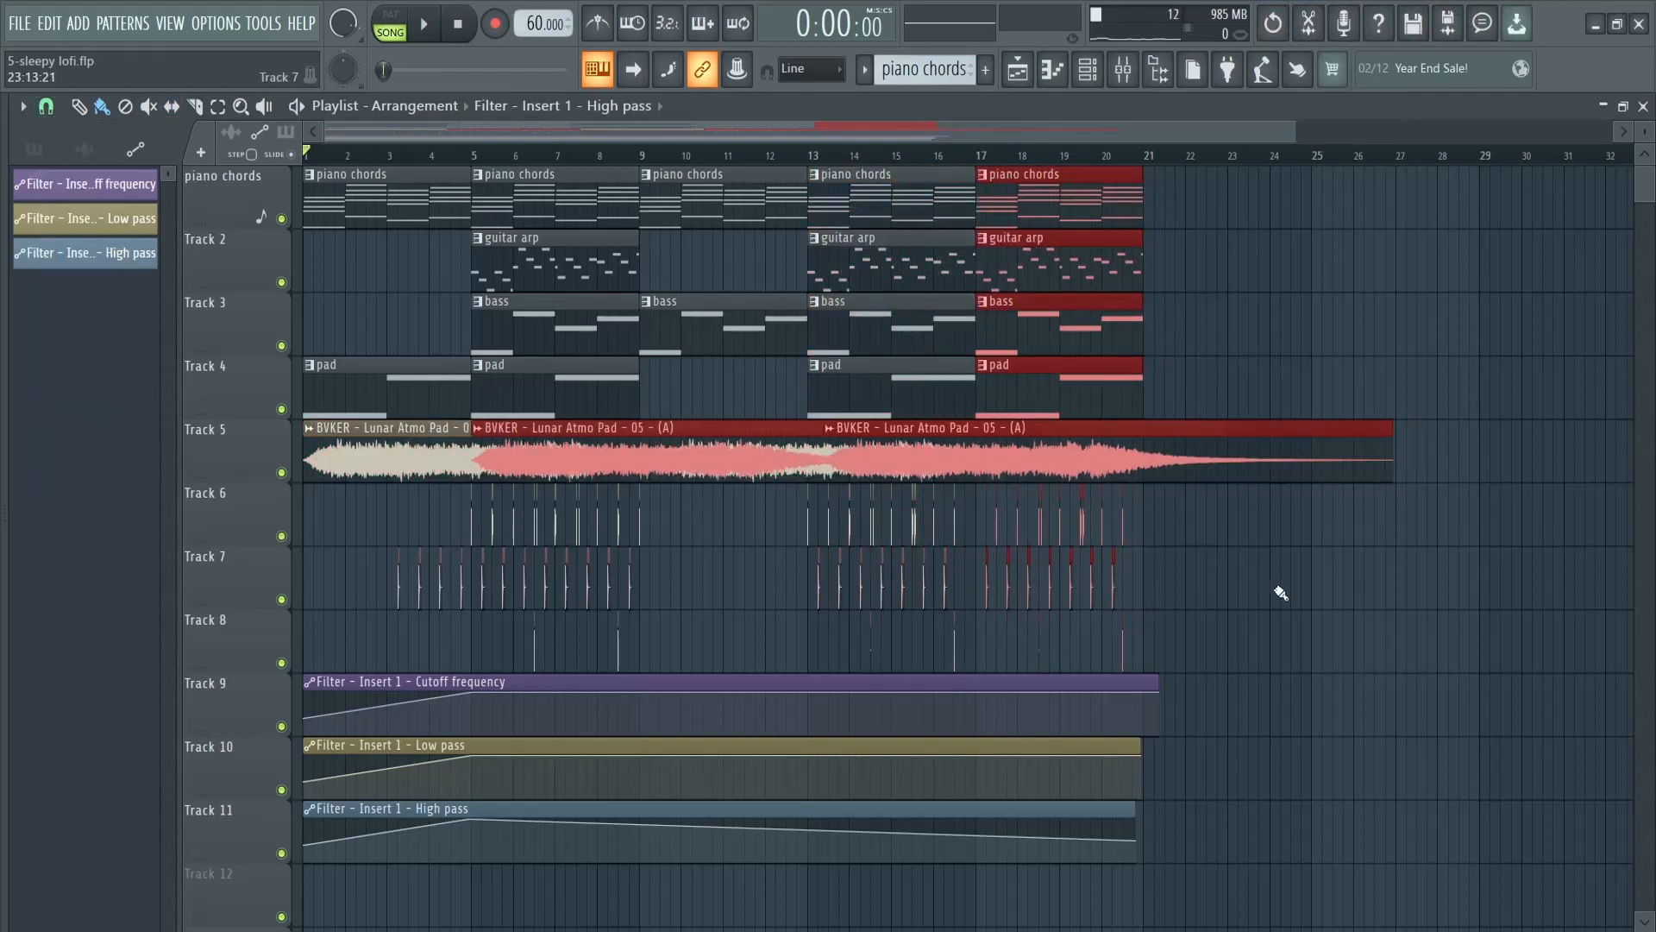
# - Move the last Lunar Atmo Pad clip to start around bar 17 and place a Lunar Kick 04 clip at bar 17
pyautogui.moveTo(1201, 432); pyautogui.dragTo(1362, 456)
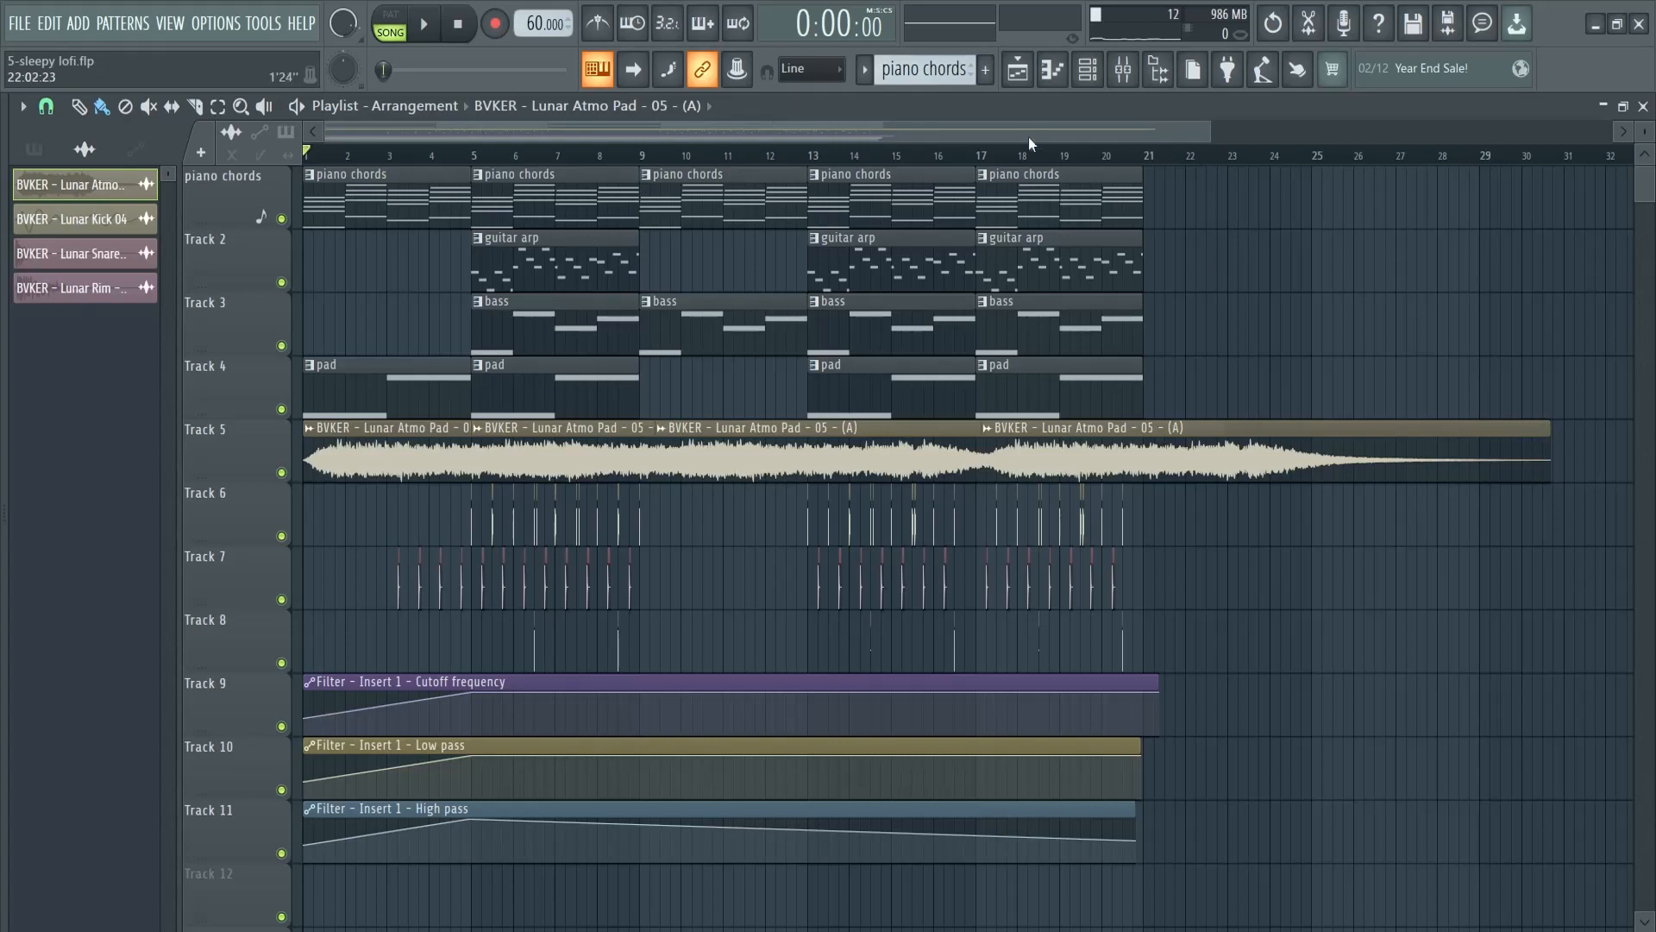
pyautogui.moveTo(1028, 137); pyautogui.dragTo(1105, 142)
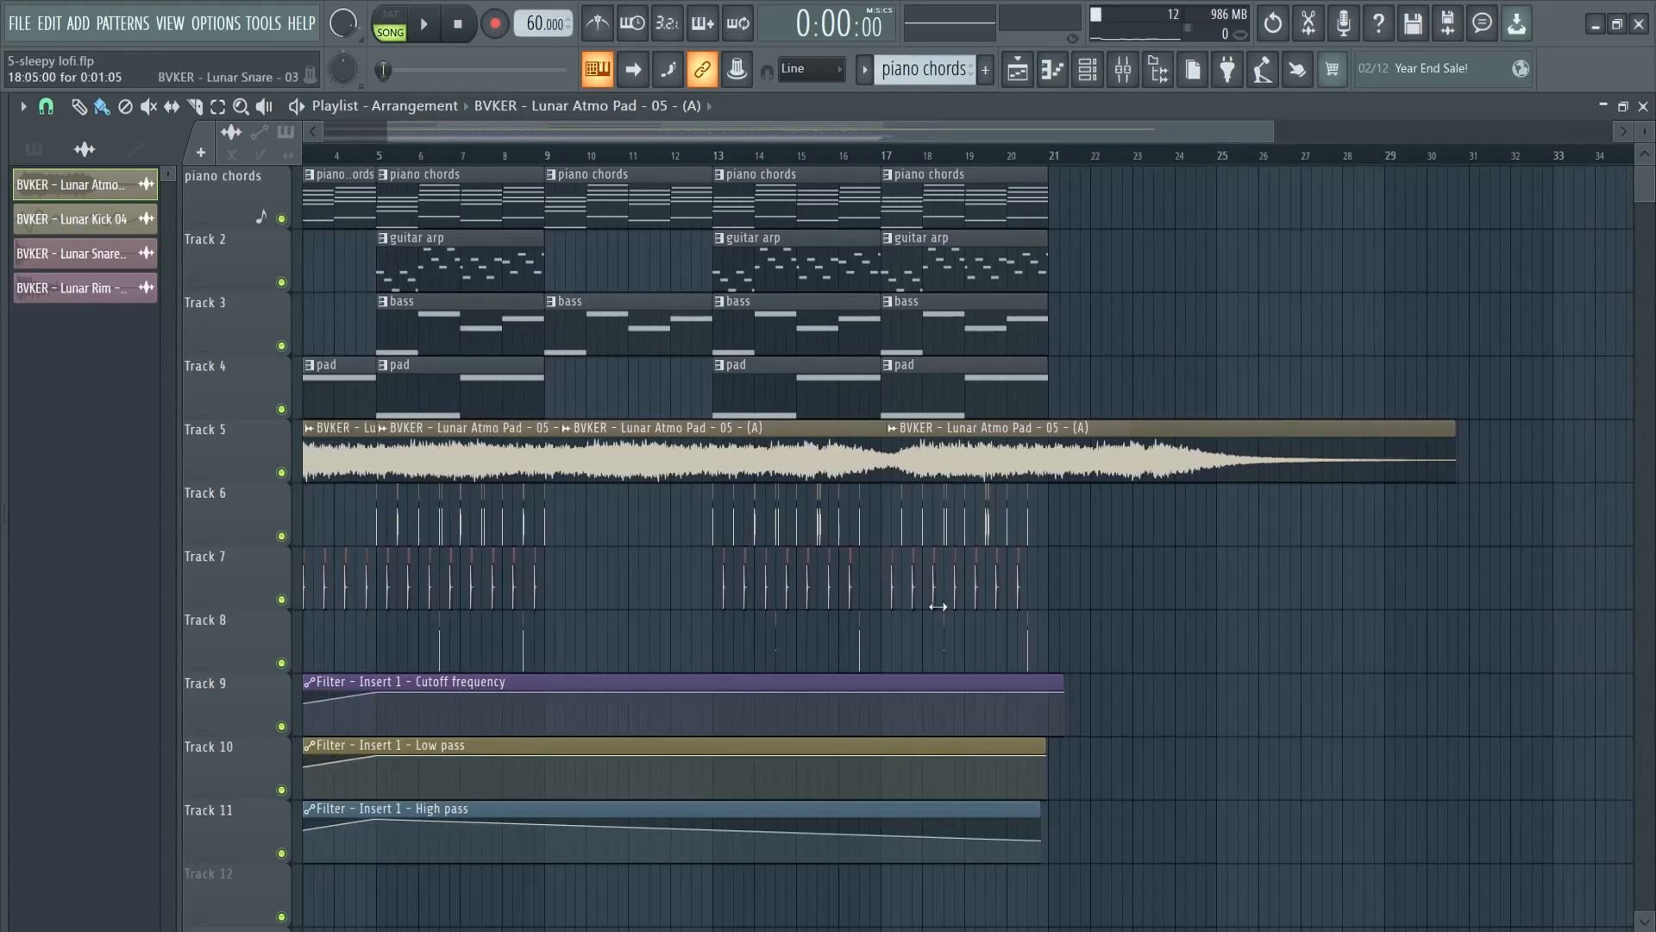
pyautogui.scroll(5, 938, 606)
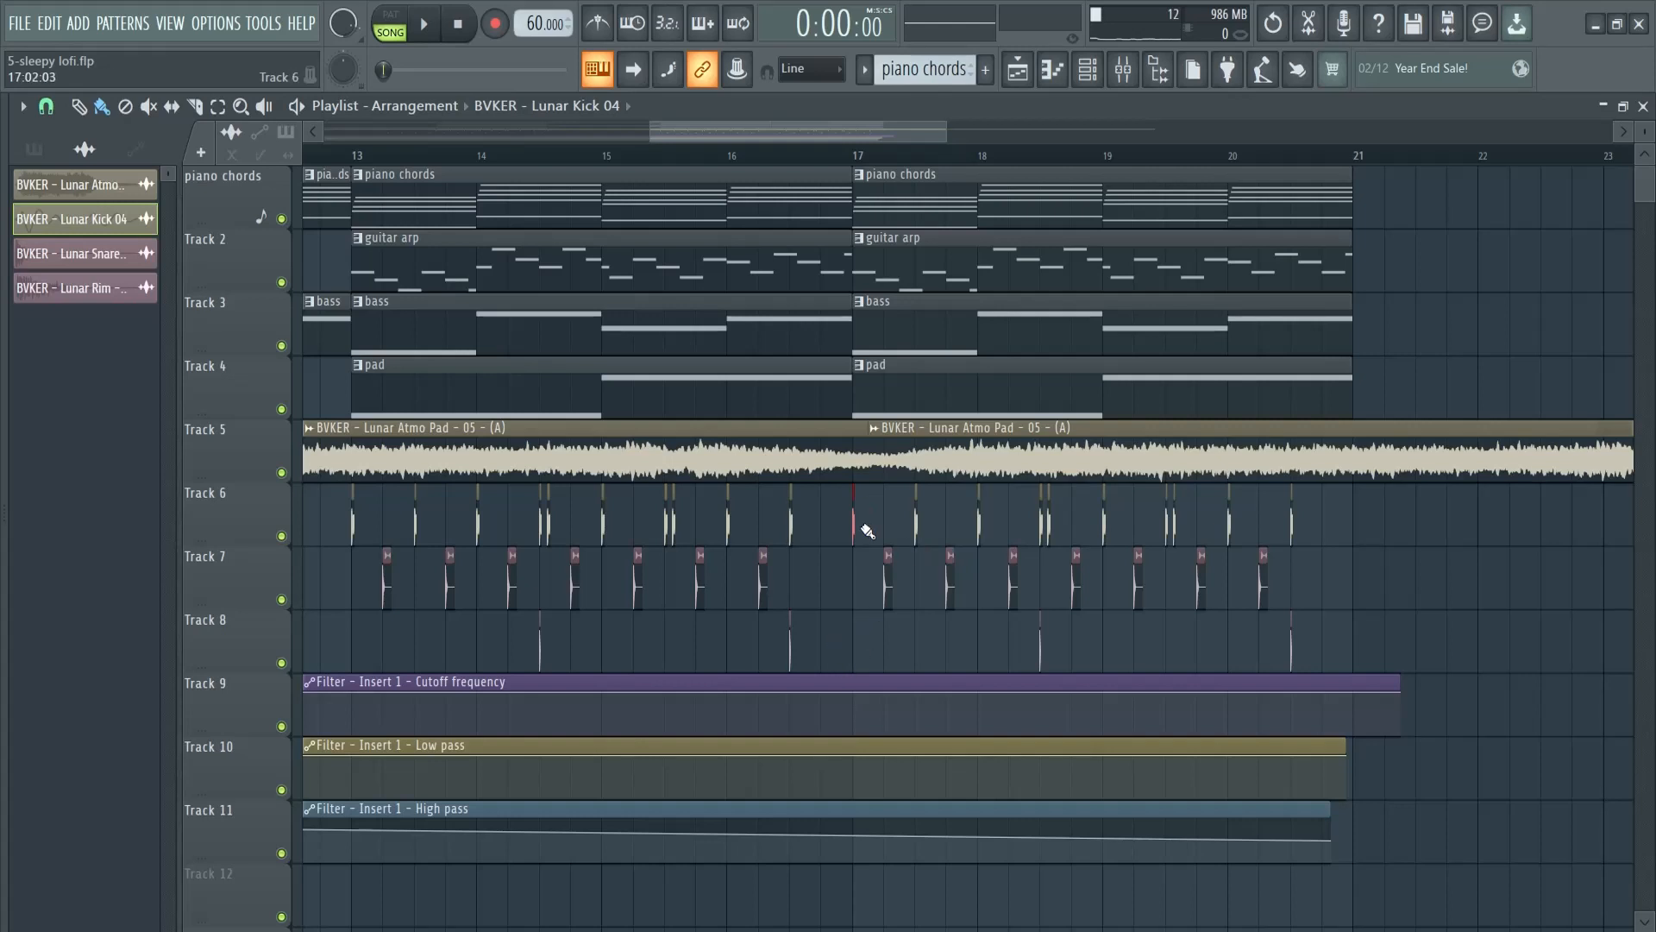
# - Add a guitar arp clip at bar 21 and trim the end of the last Lunar Atmo Pad clip to bar 25
pyautogui.moveTo(919, 134); pyautogui.dragTo(1016, 136)
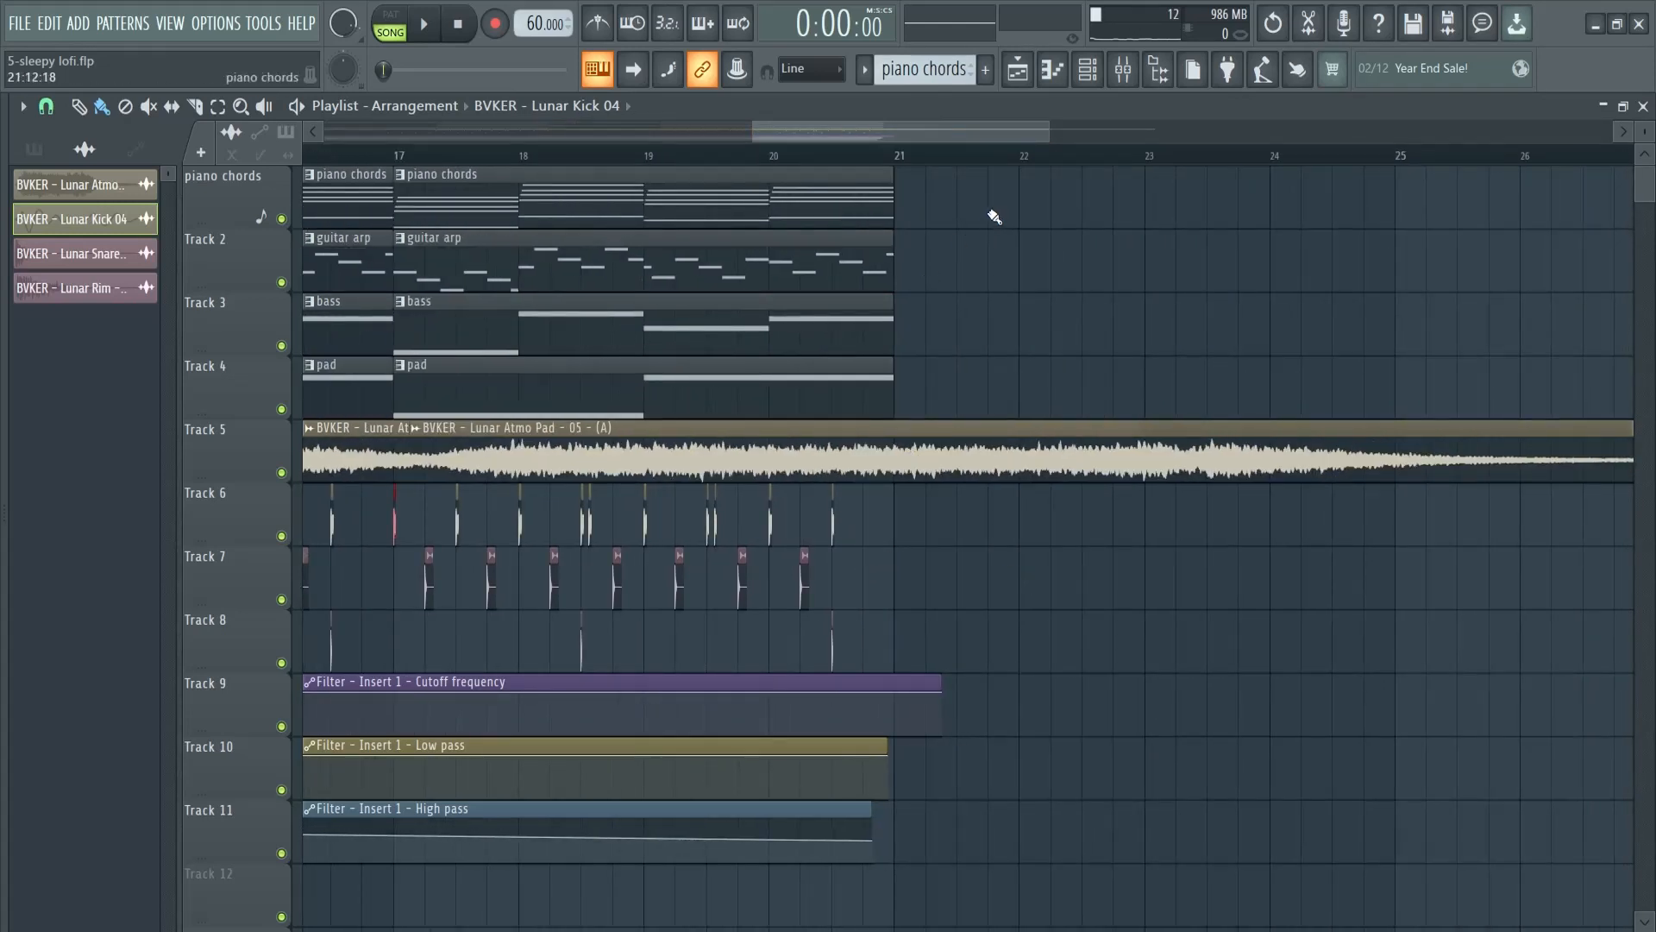
pyautogui.scroll(-3, 1047, 168)
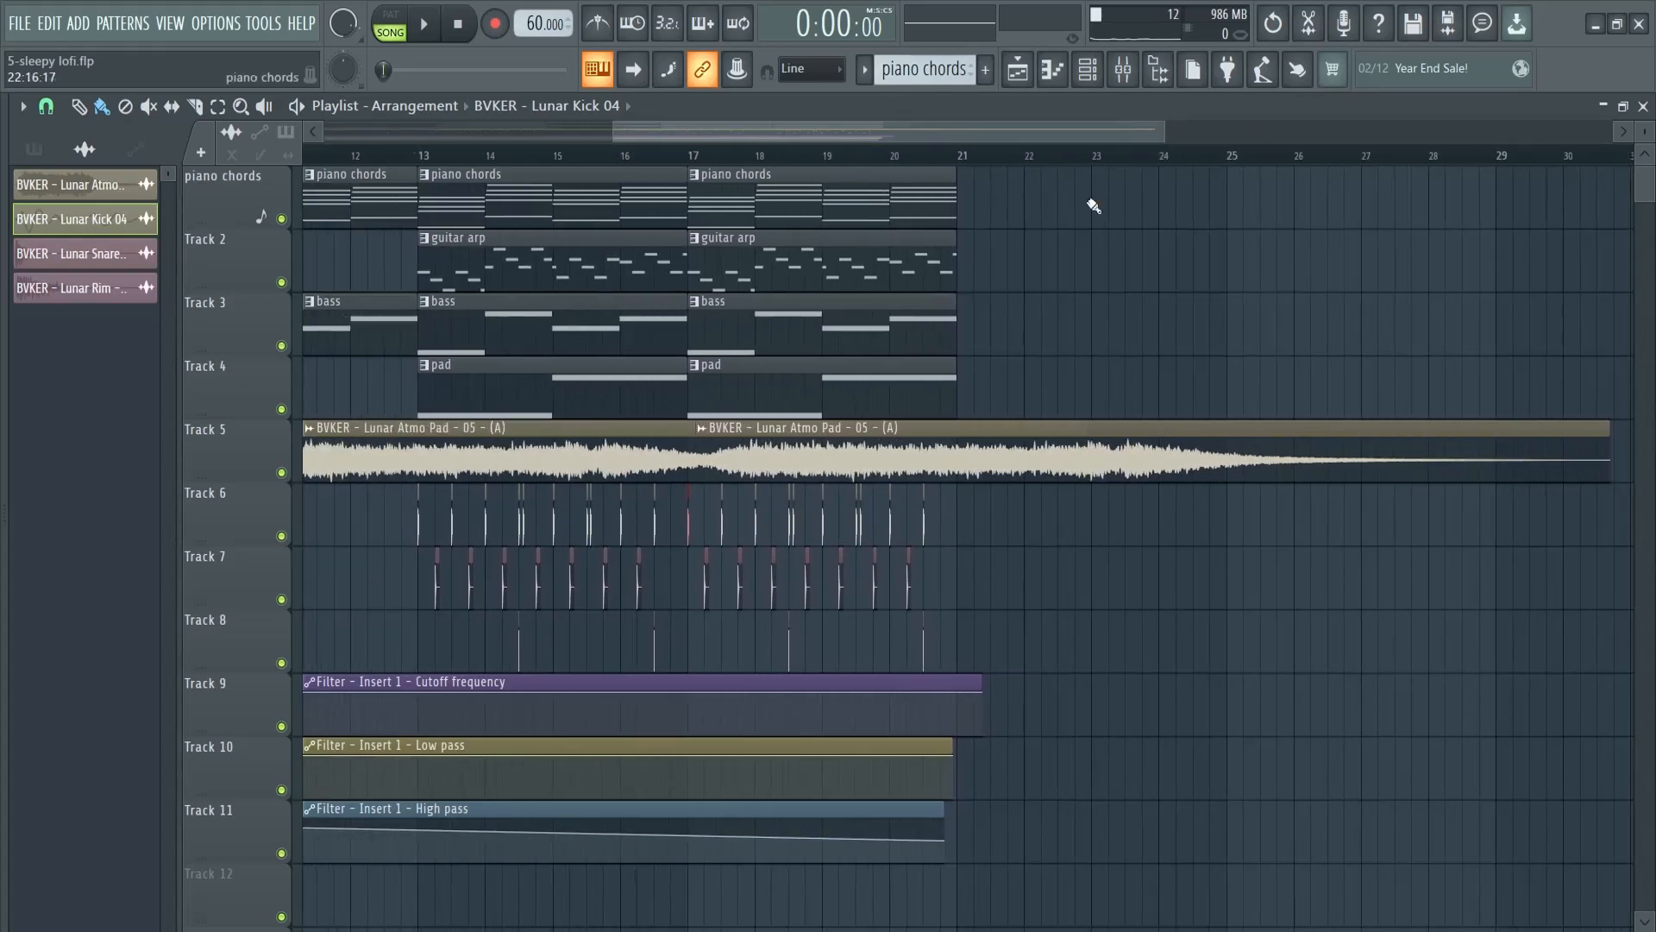
pyautogui.click(968, 250)
pyautogui.moveTo(972, 137); pyautogui.dragTo(1153, 200)
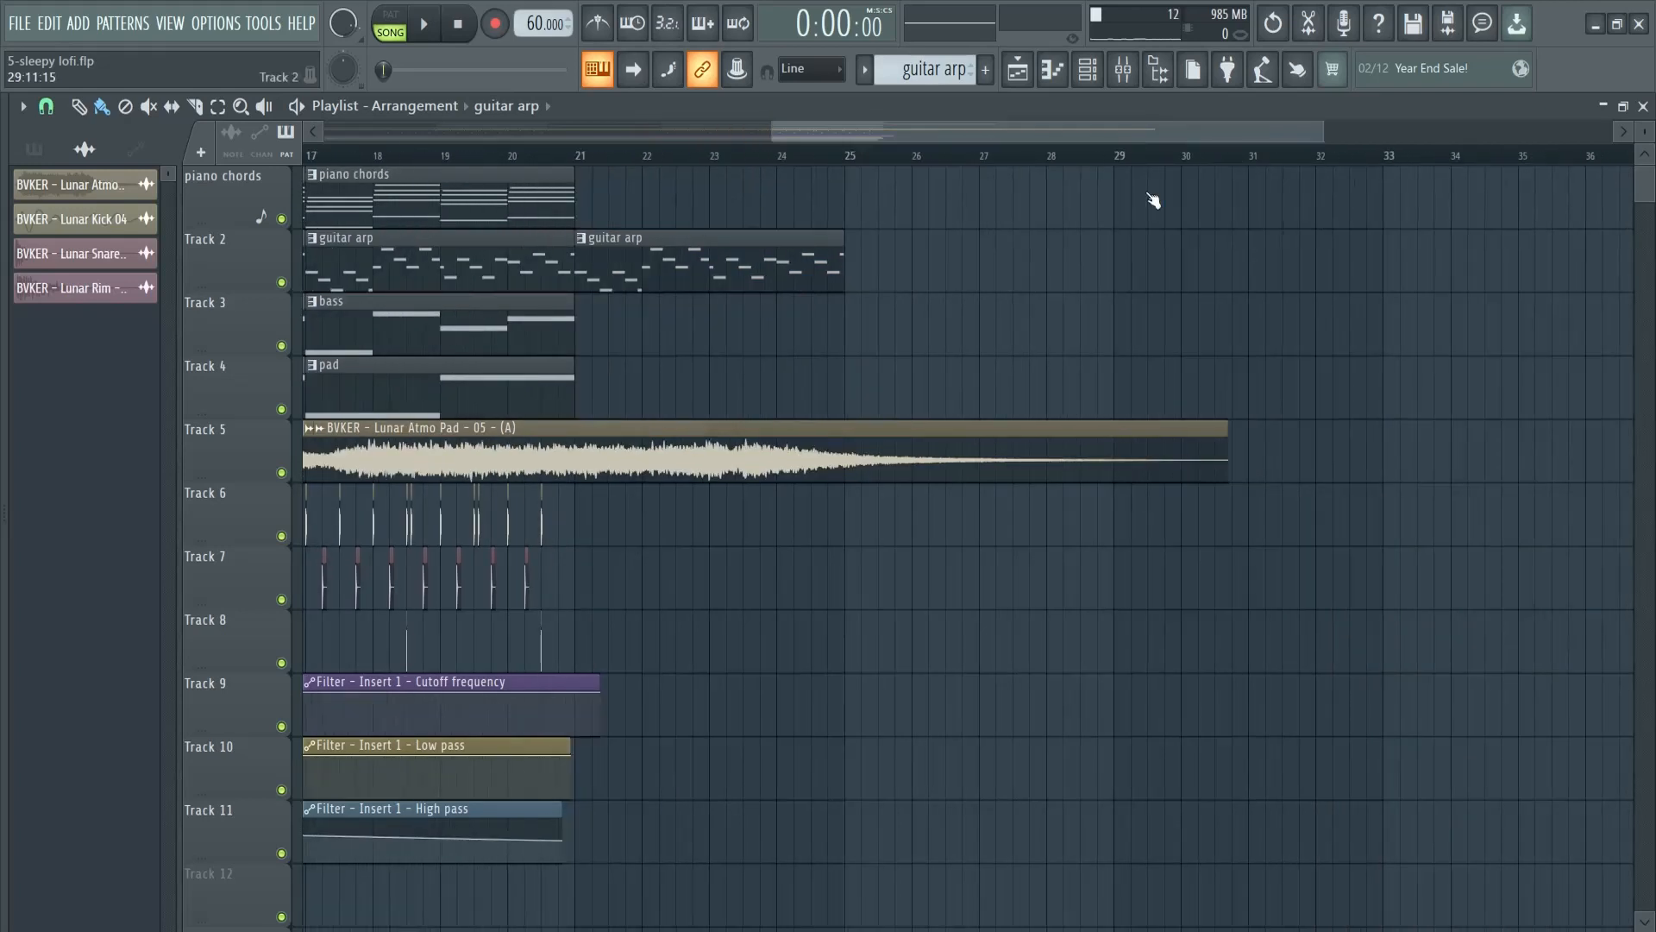
pyautogui.moveTo(1227, 430); pyautogui.dragTo(953, 429)
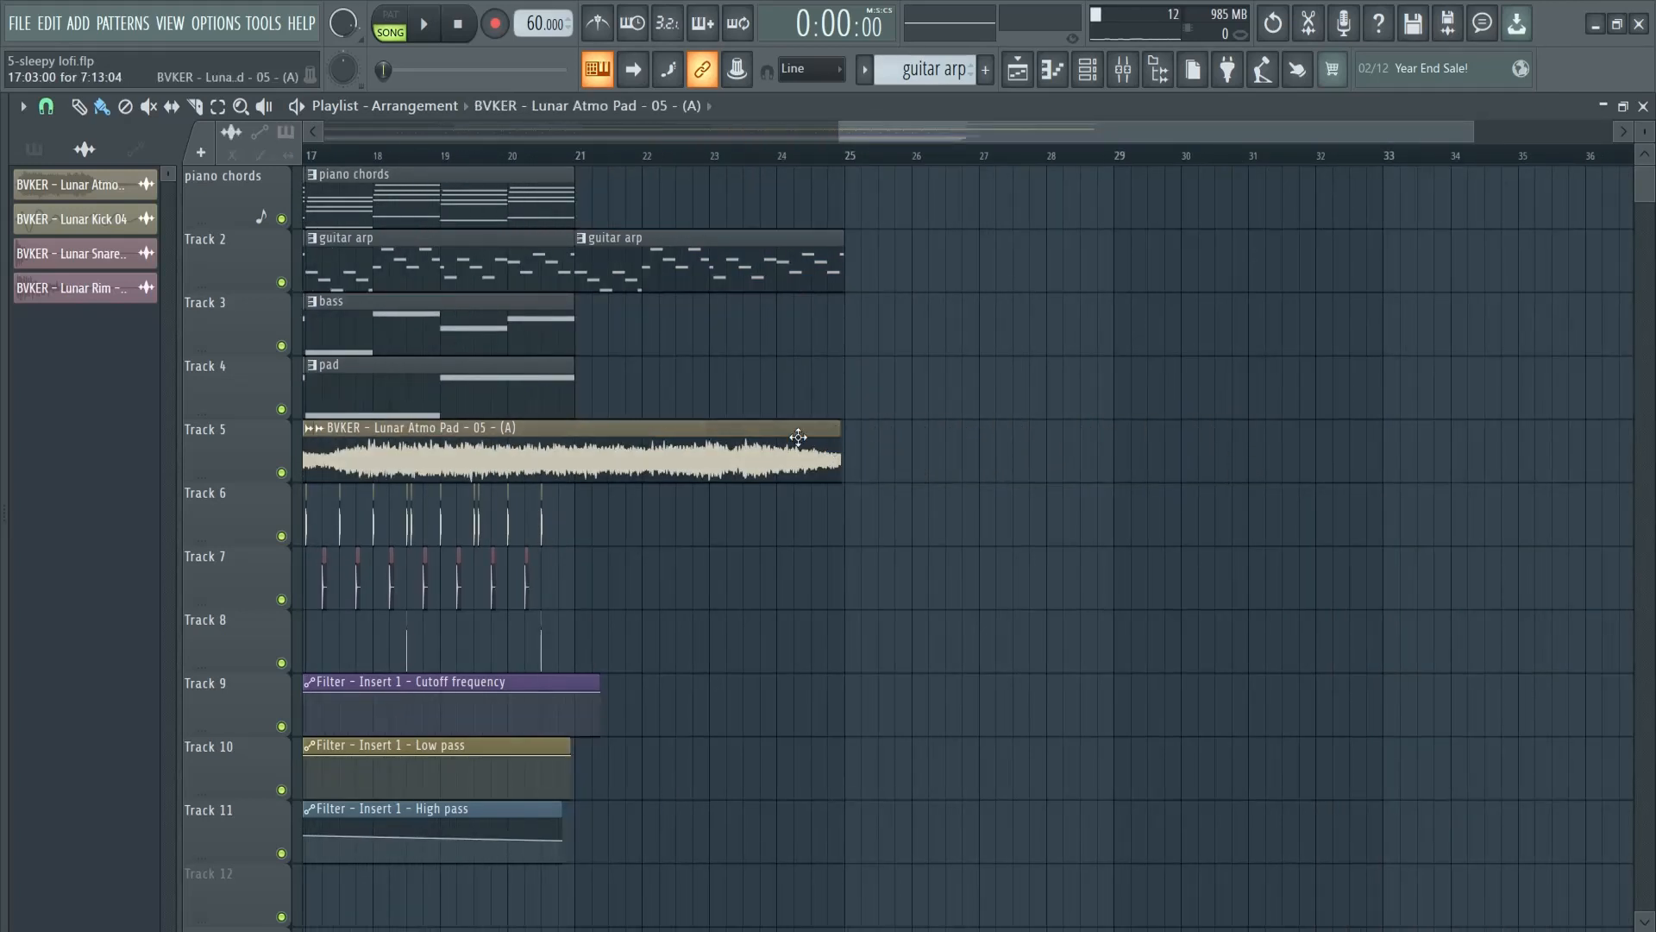
pyautogui.hscroll(-4, 837, 123)
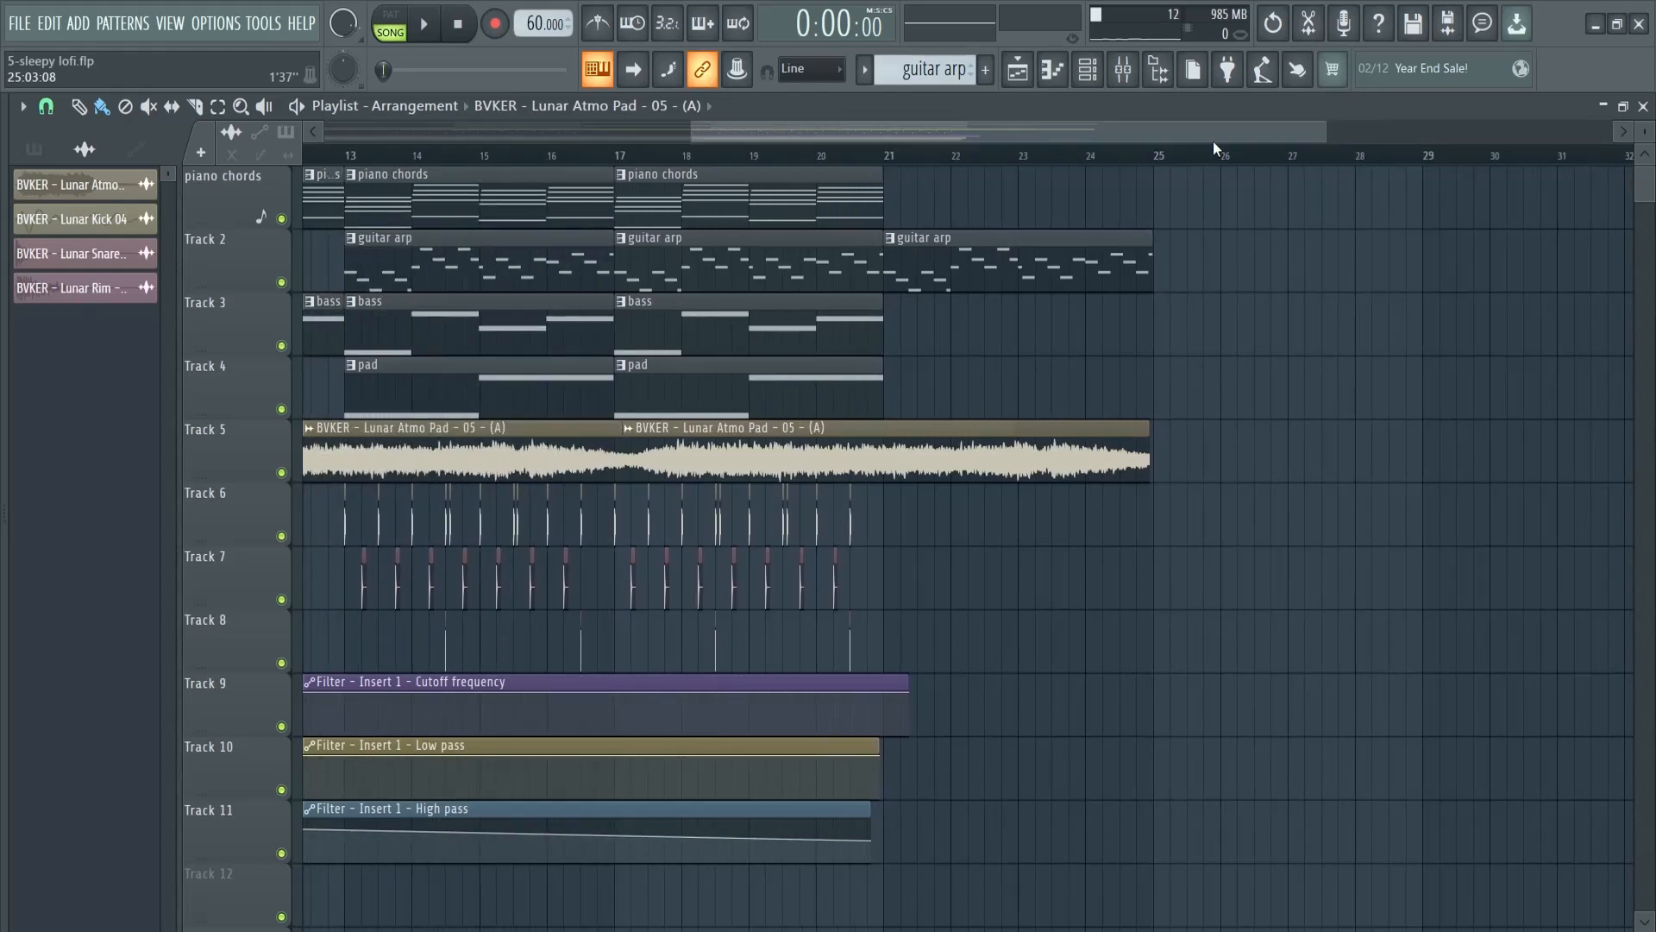
pyautogui.doubleClick(964, 457)
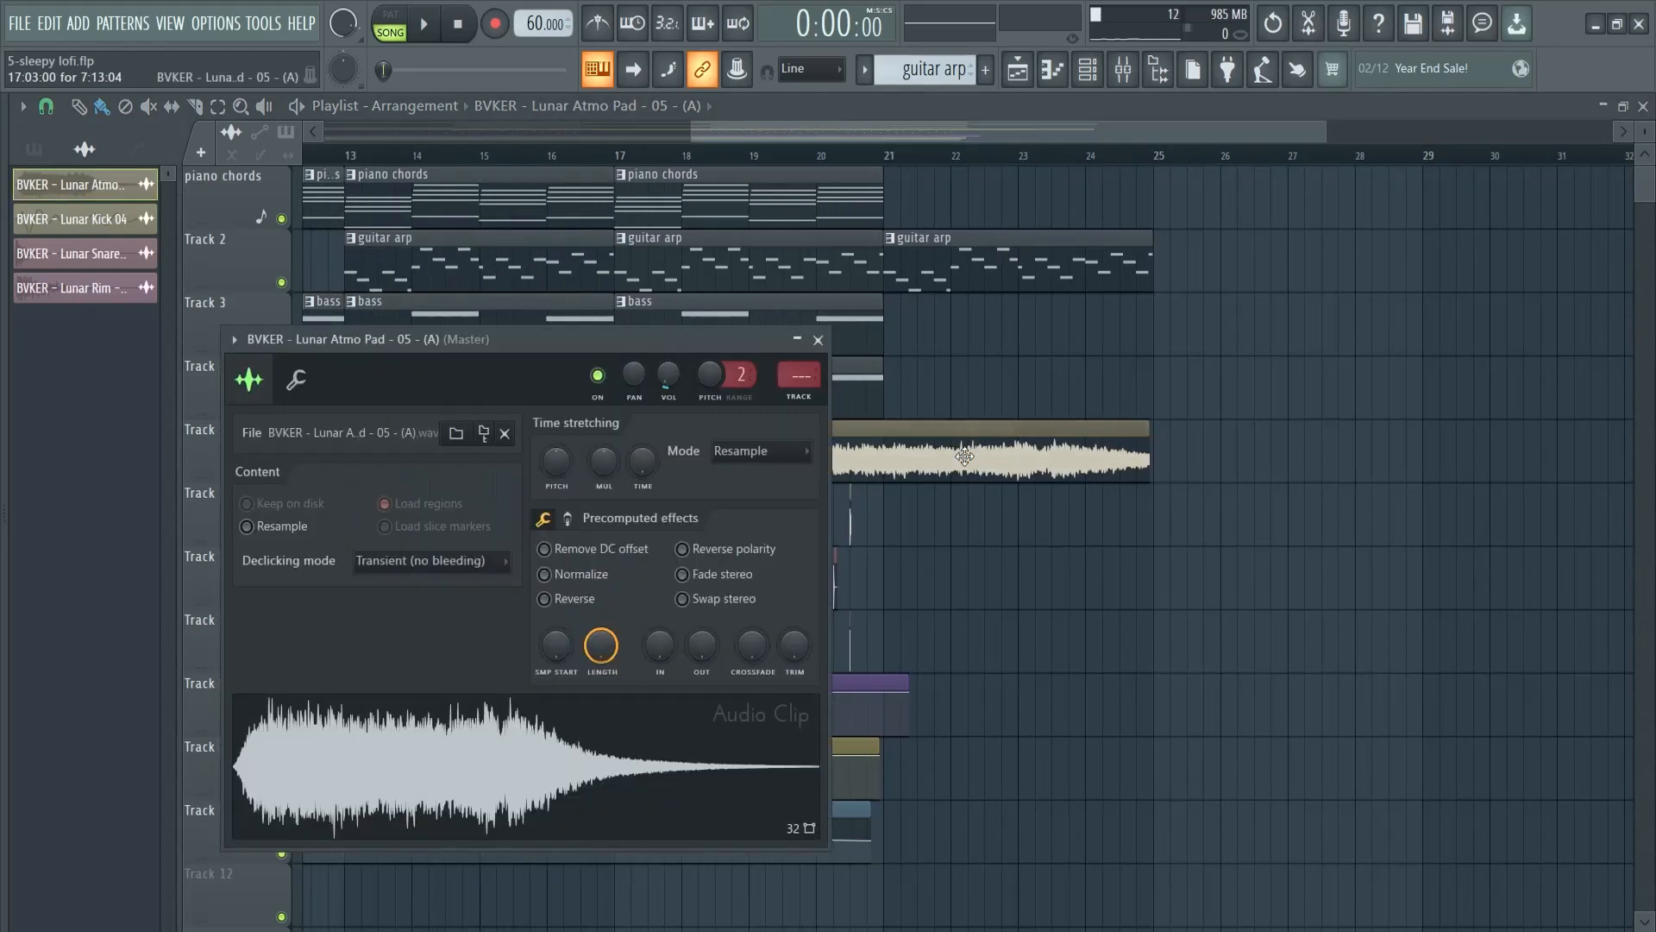
pyautogui.rightClick(669, 388)
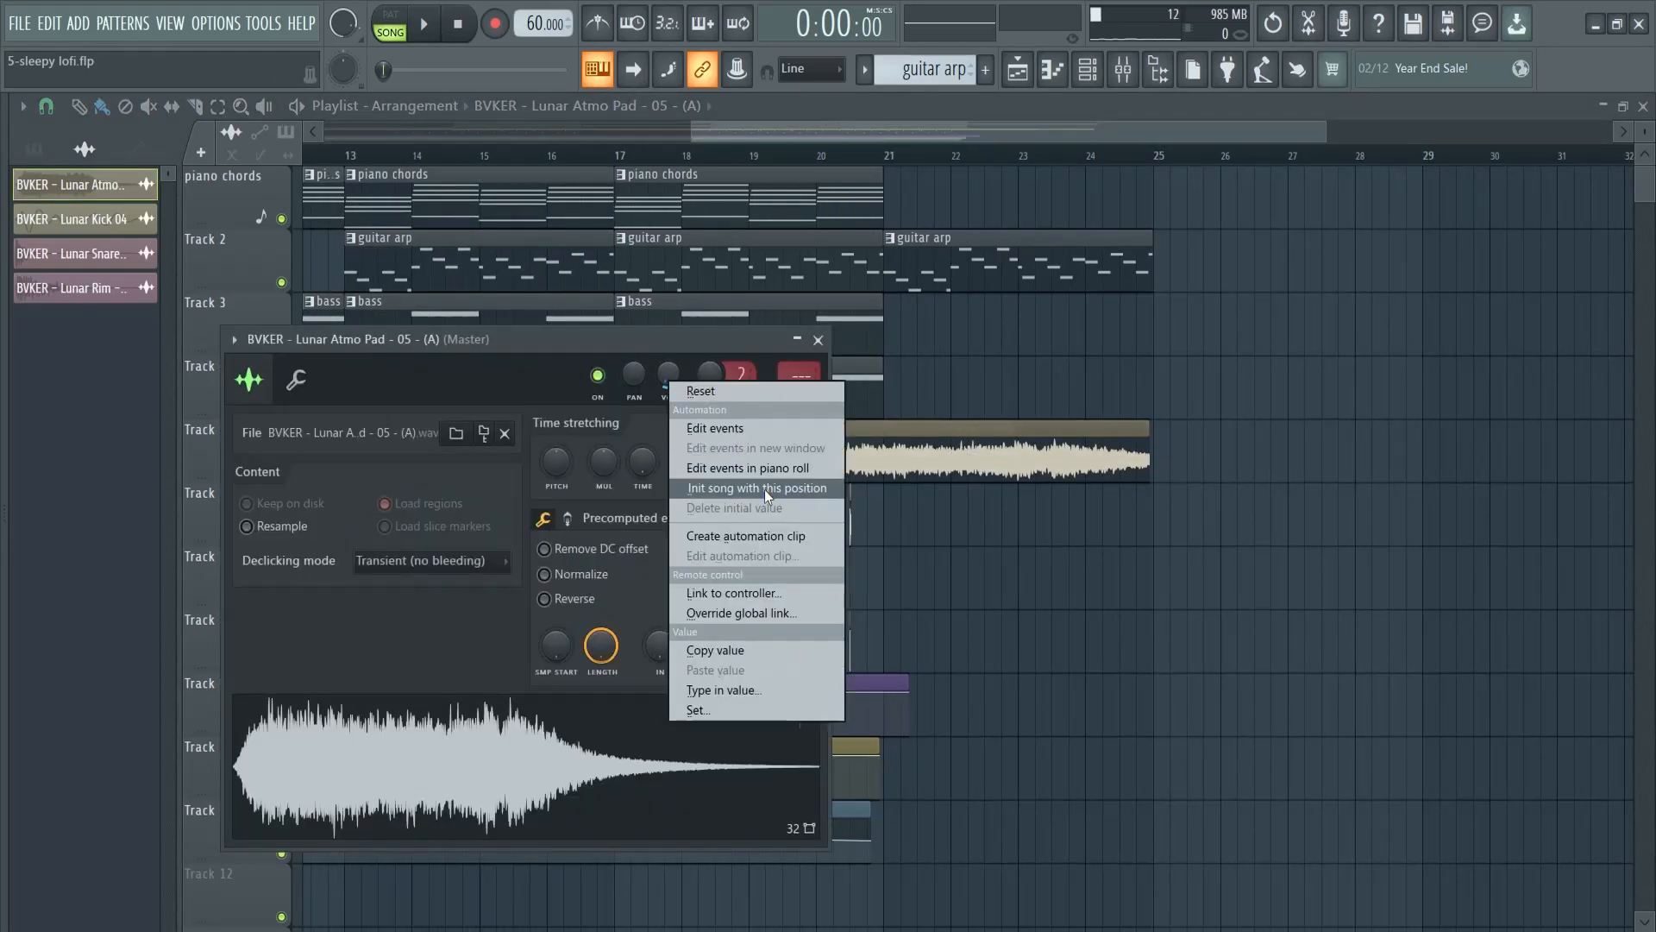
pyautogui.click(763, 535)
pyautogui.click(818, 339)
pyautogui.scroll(-2, 1094, 725)
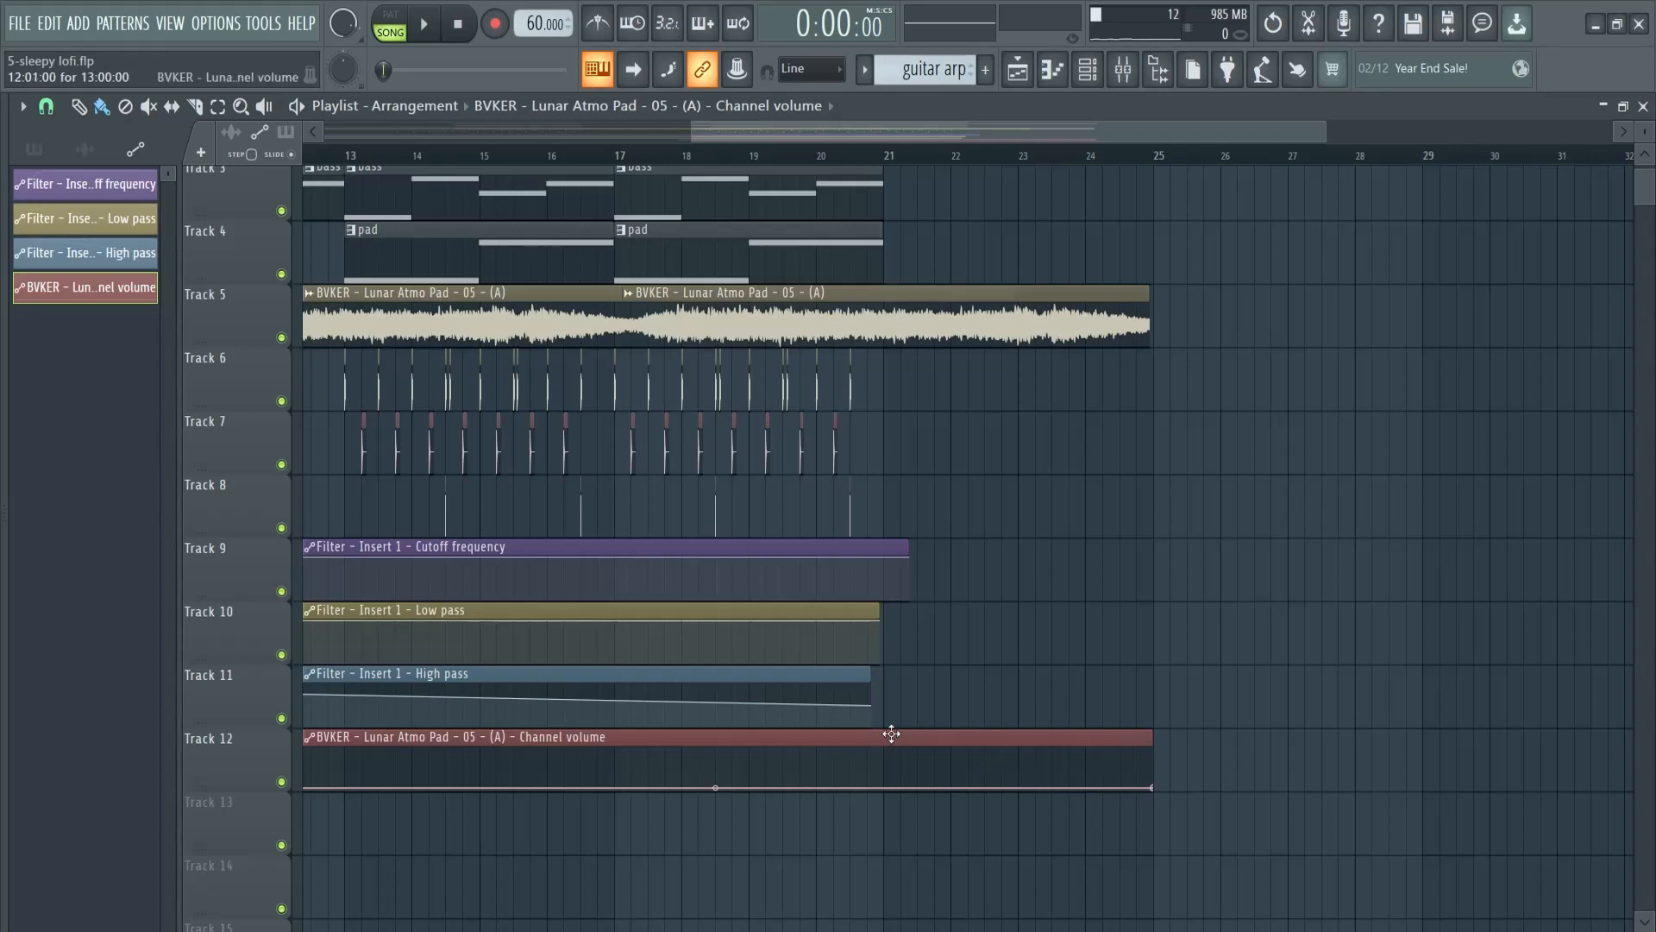
# - Shape the Lunar Atmo Pad volume automation to stay level until bar 21 and fade to 0% at bar 25
pyautogui.rightClick(882, 788)
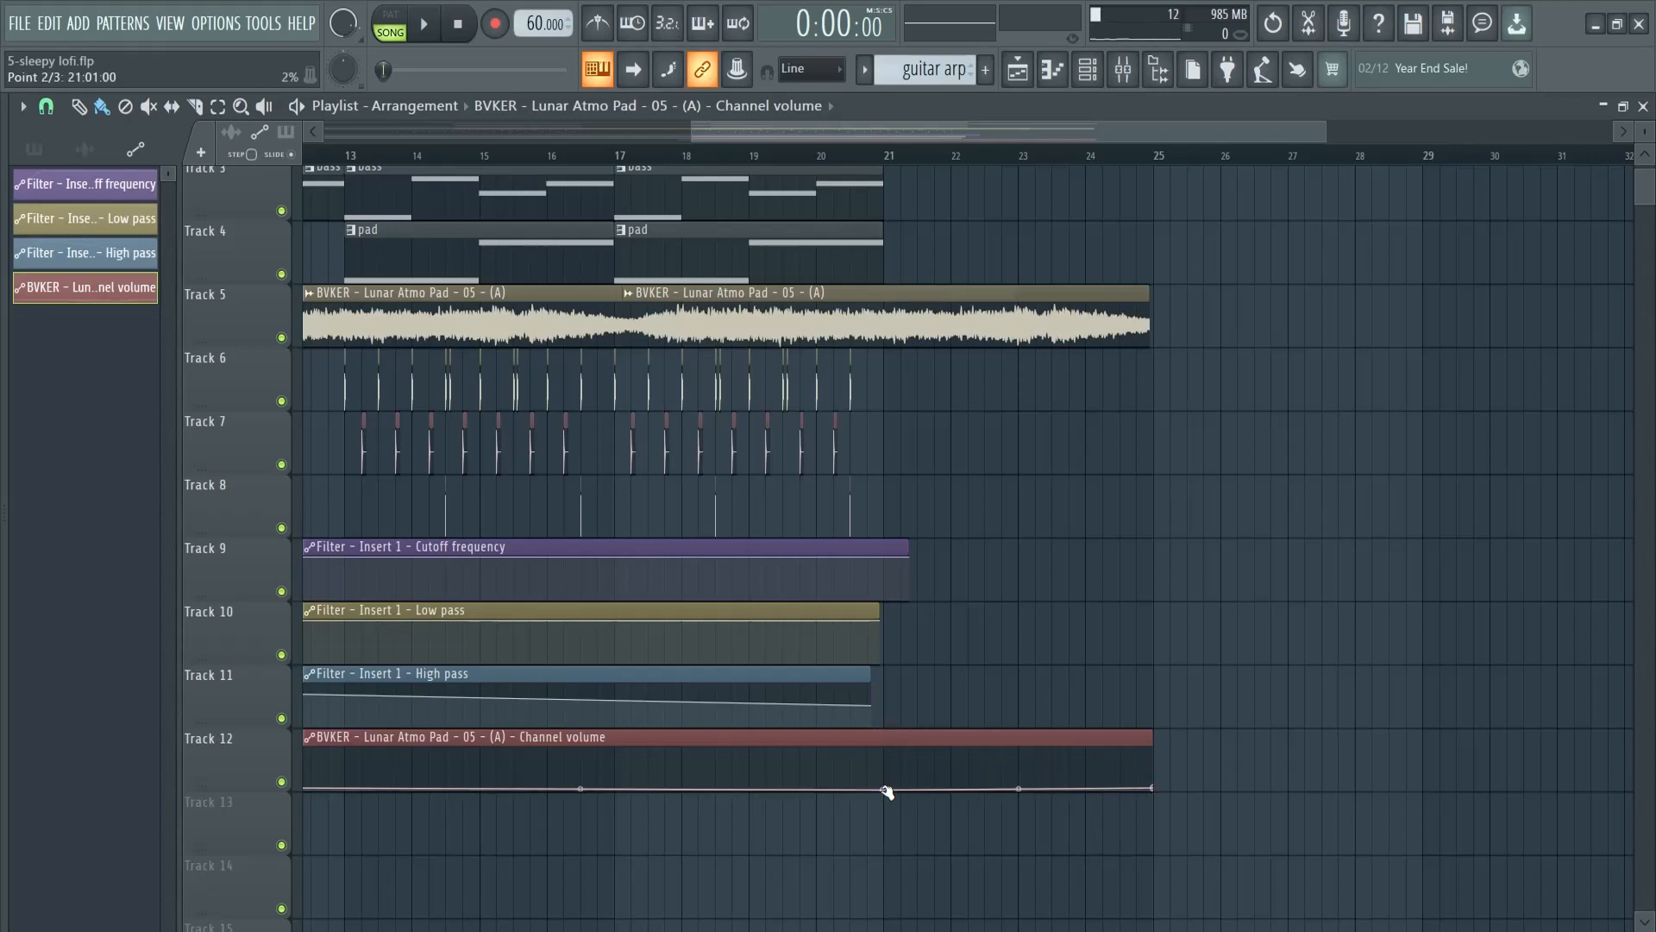
pyautogui.hotkey('ctrl', 'z')
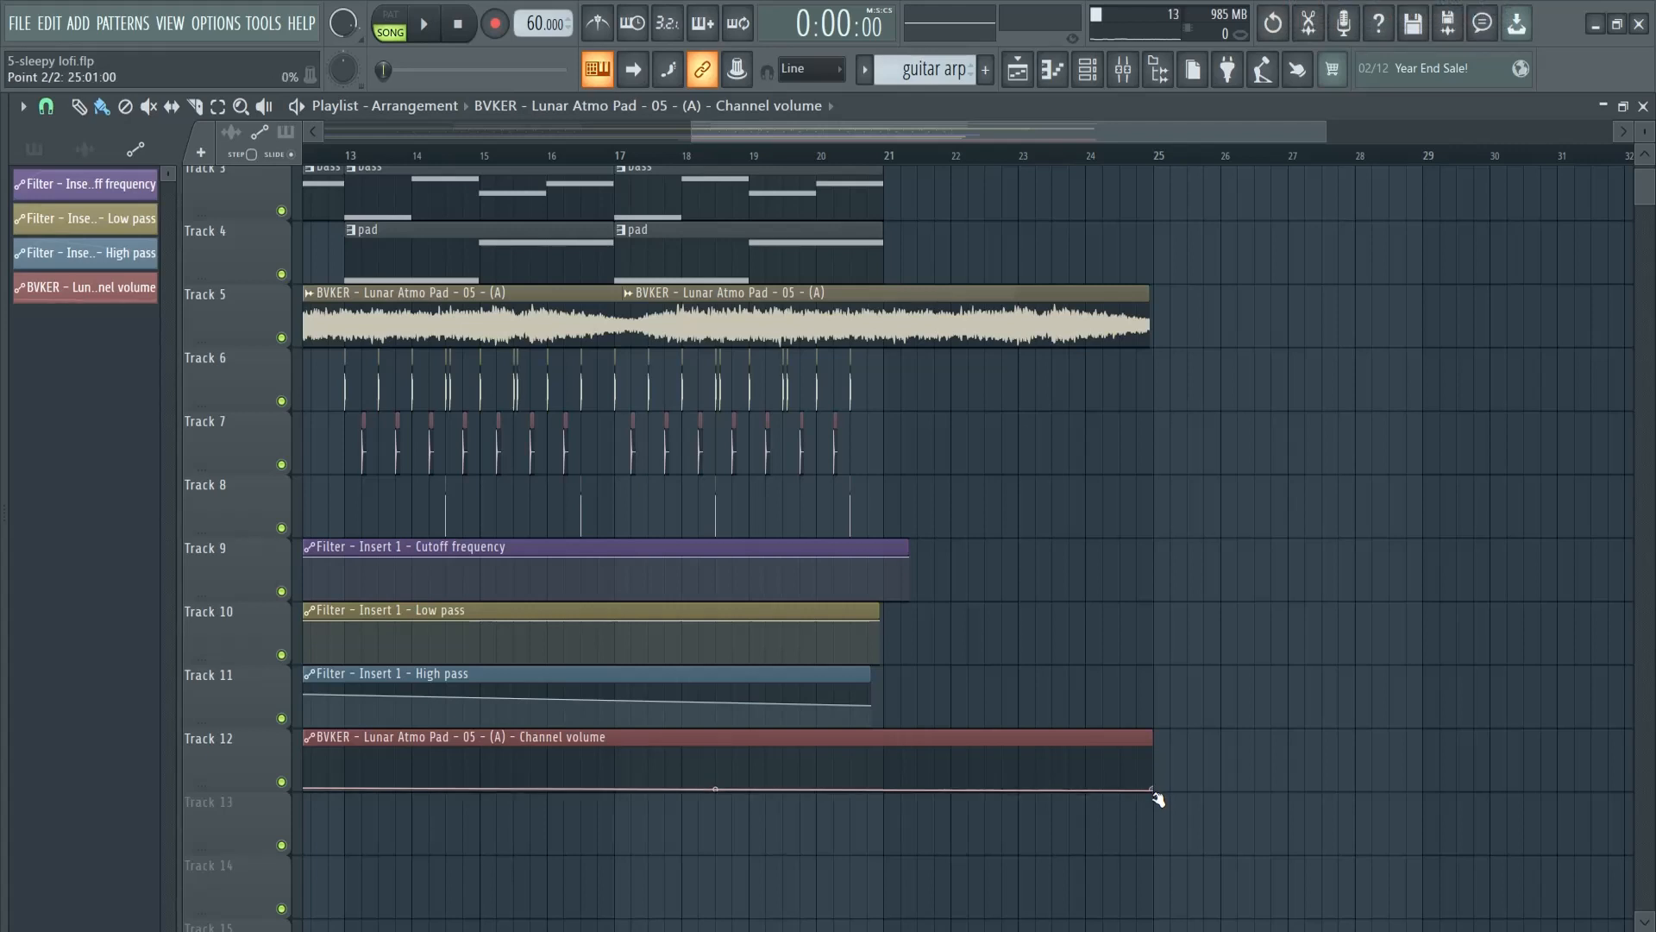
pyautogui.moveTo(1153, 637); pyautogui.dragTo(1413, 612)
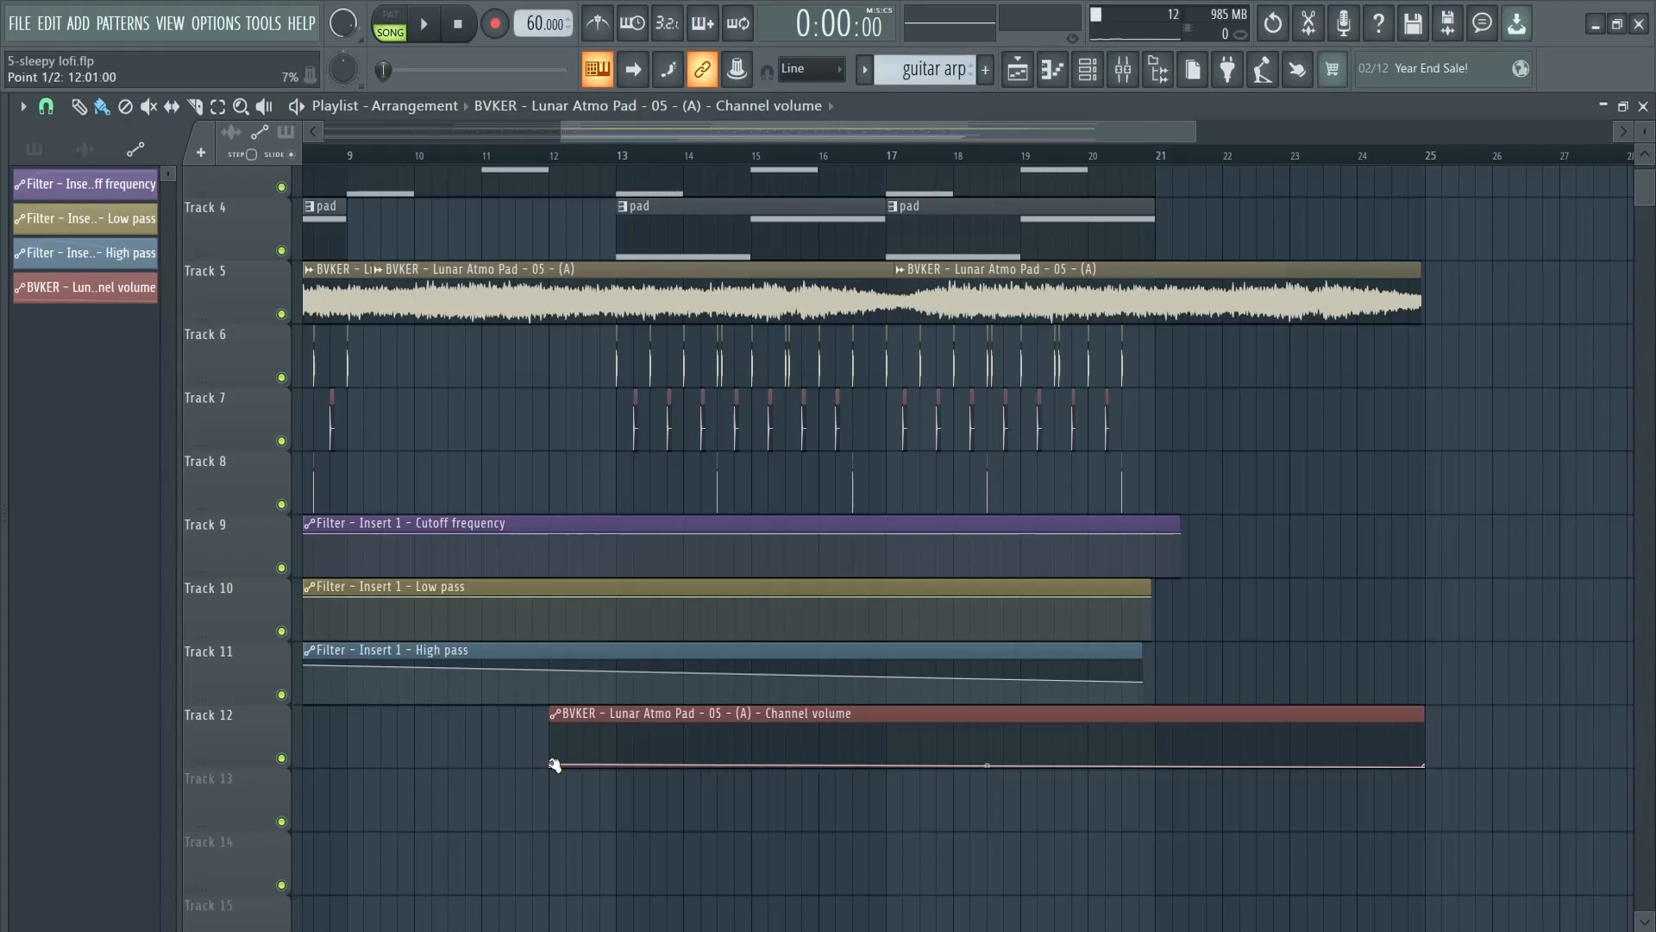
pyautogui.click(1154, 764)
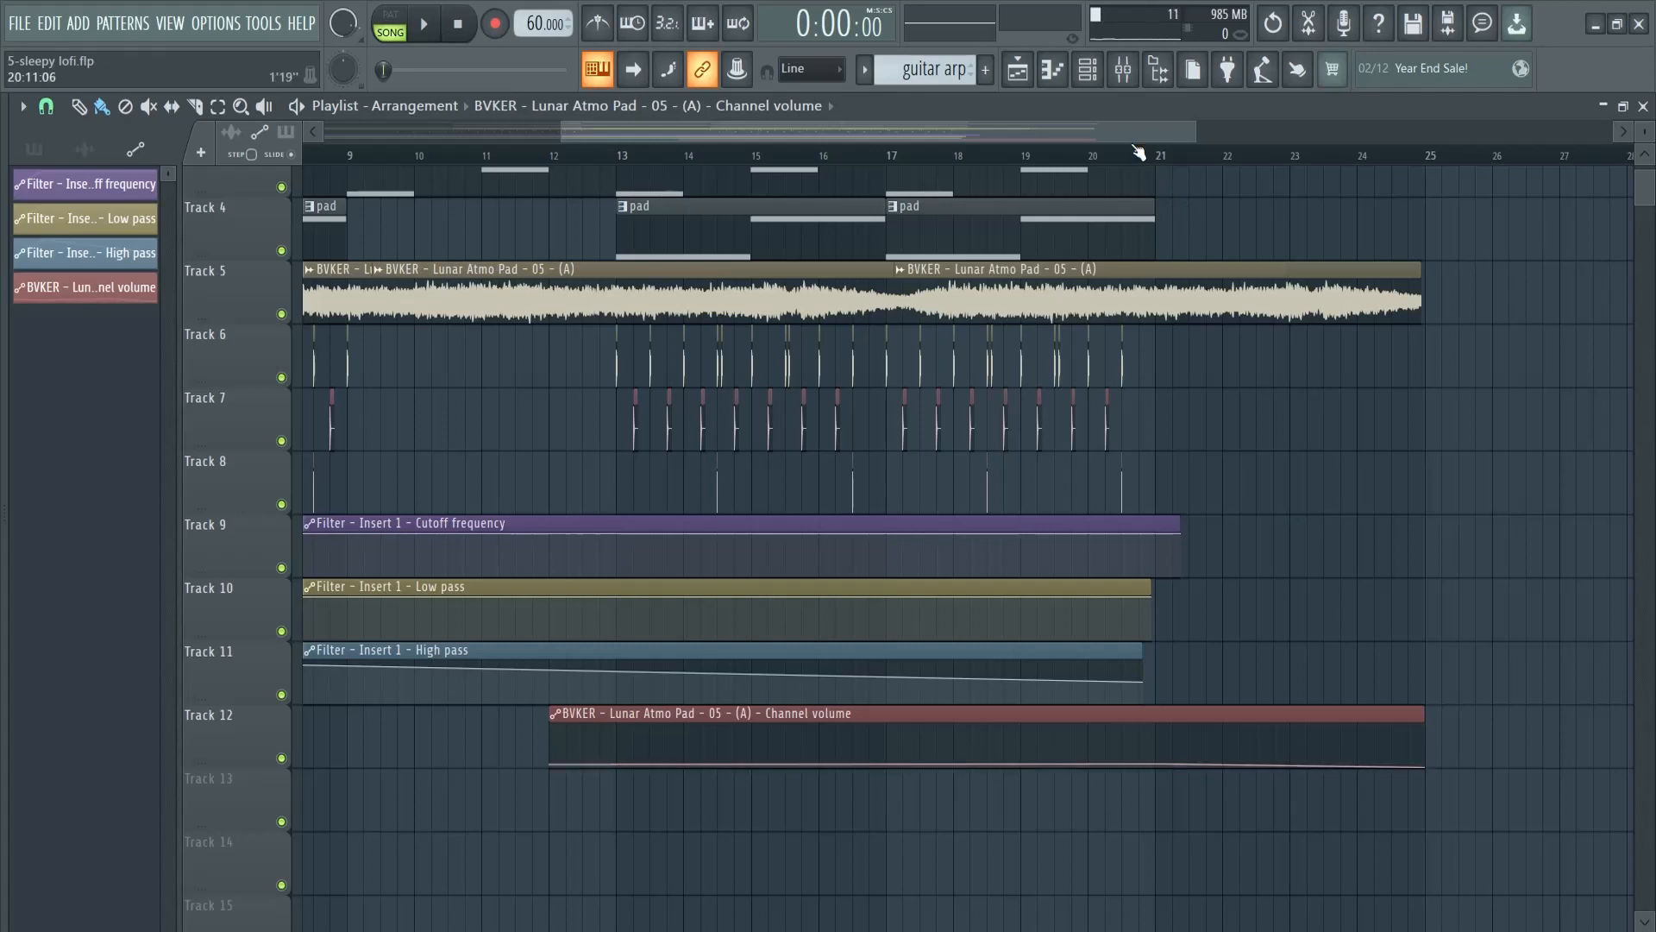
# - Play the ending from bar 20 and from bar 24 to check the Lunar Atmo Pad fade-out
pyautogui.press('space')
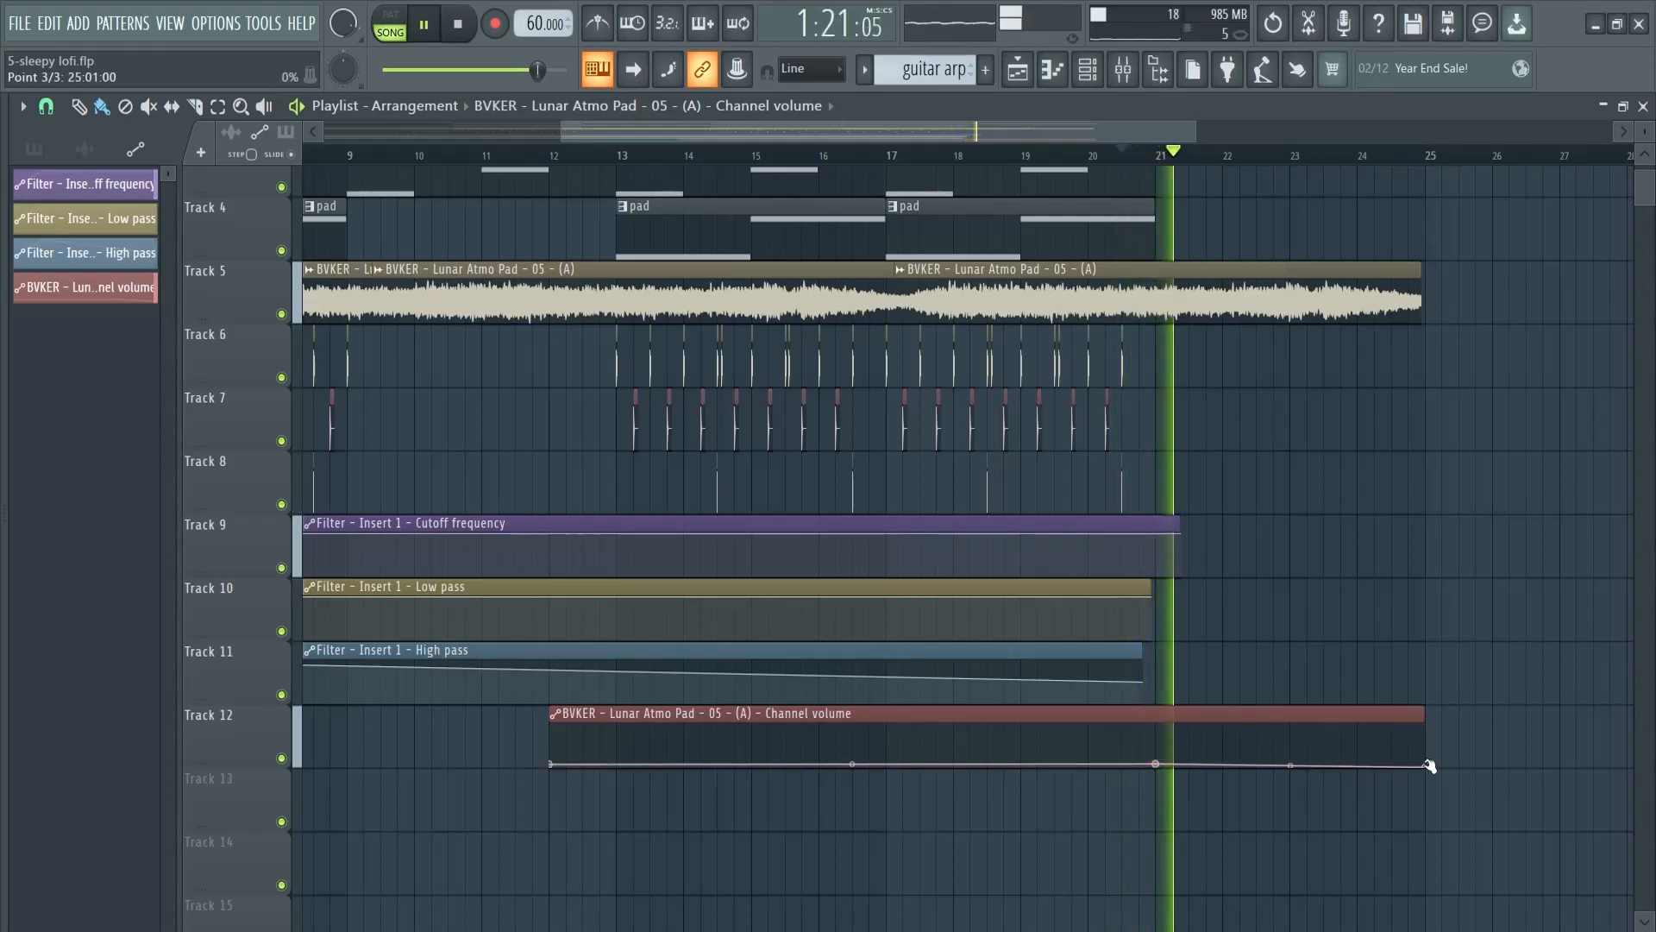
pyautogui.press('space')
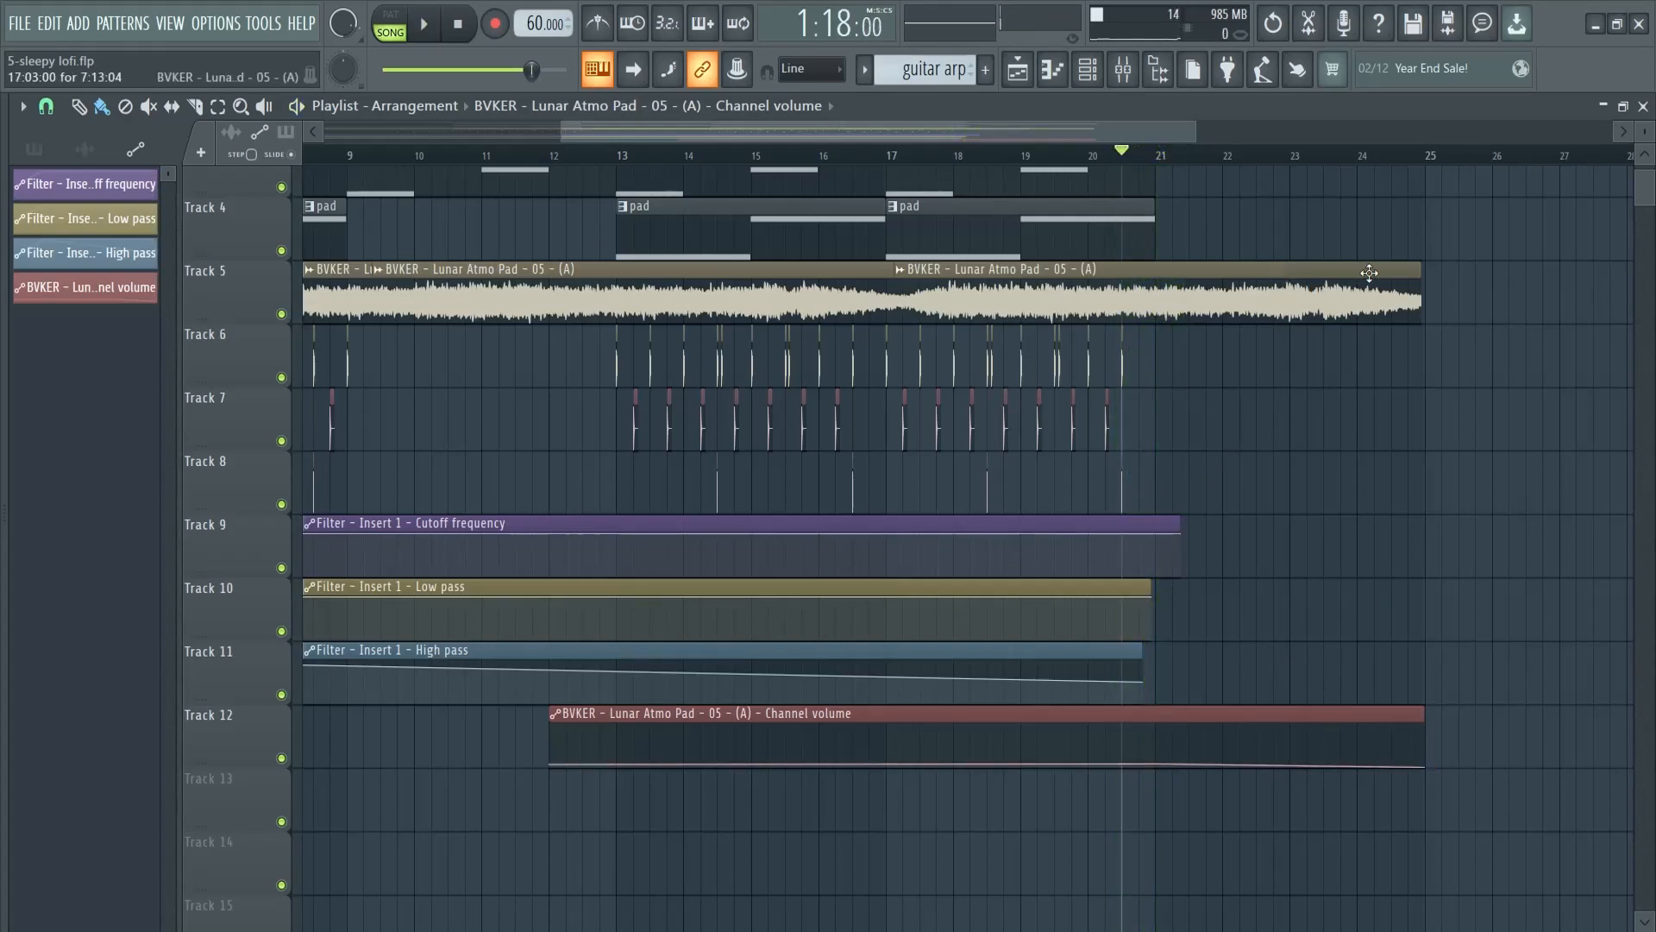
pyautogui.scroll(-1, 1337, 435)
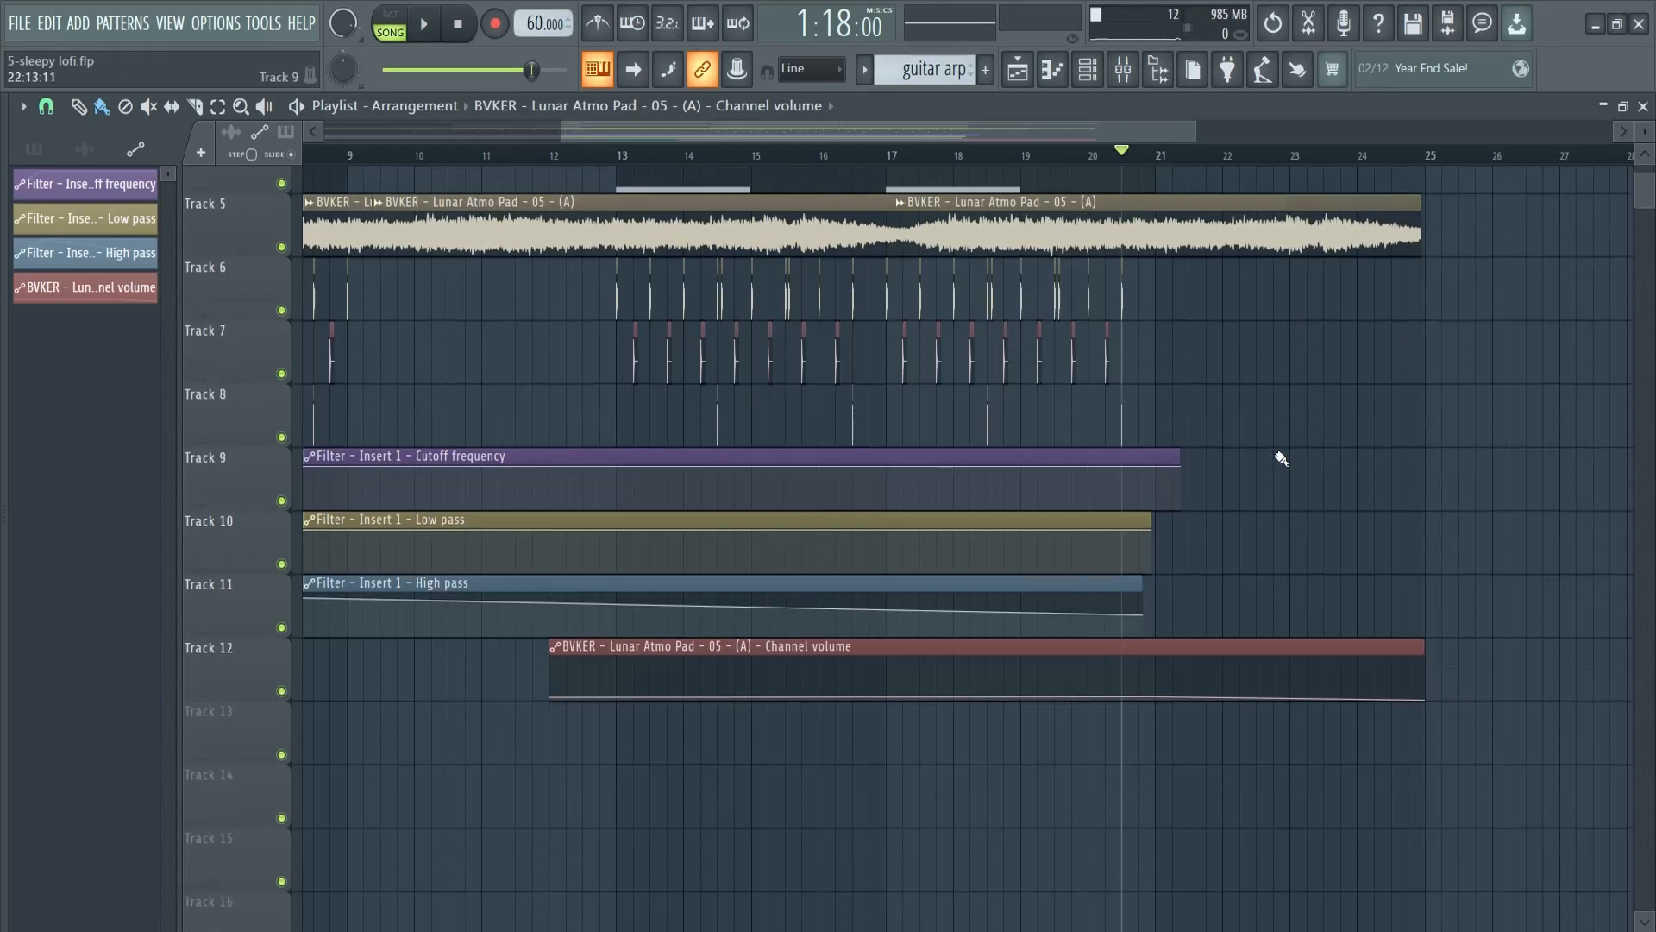
pyautogui.scroll(-3, 1233, 508)
pyautogui.scroll(3, 1225, 565)
pyautogui.click(1389, 154)
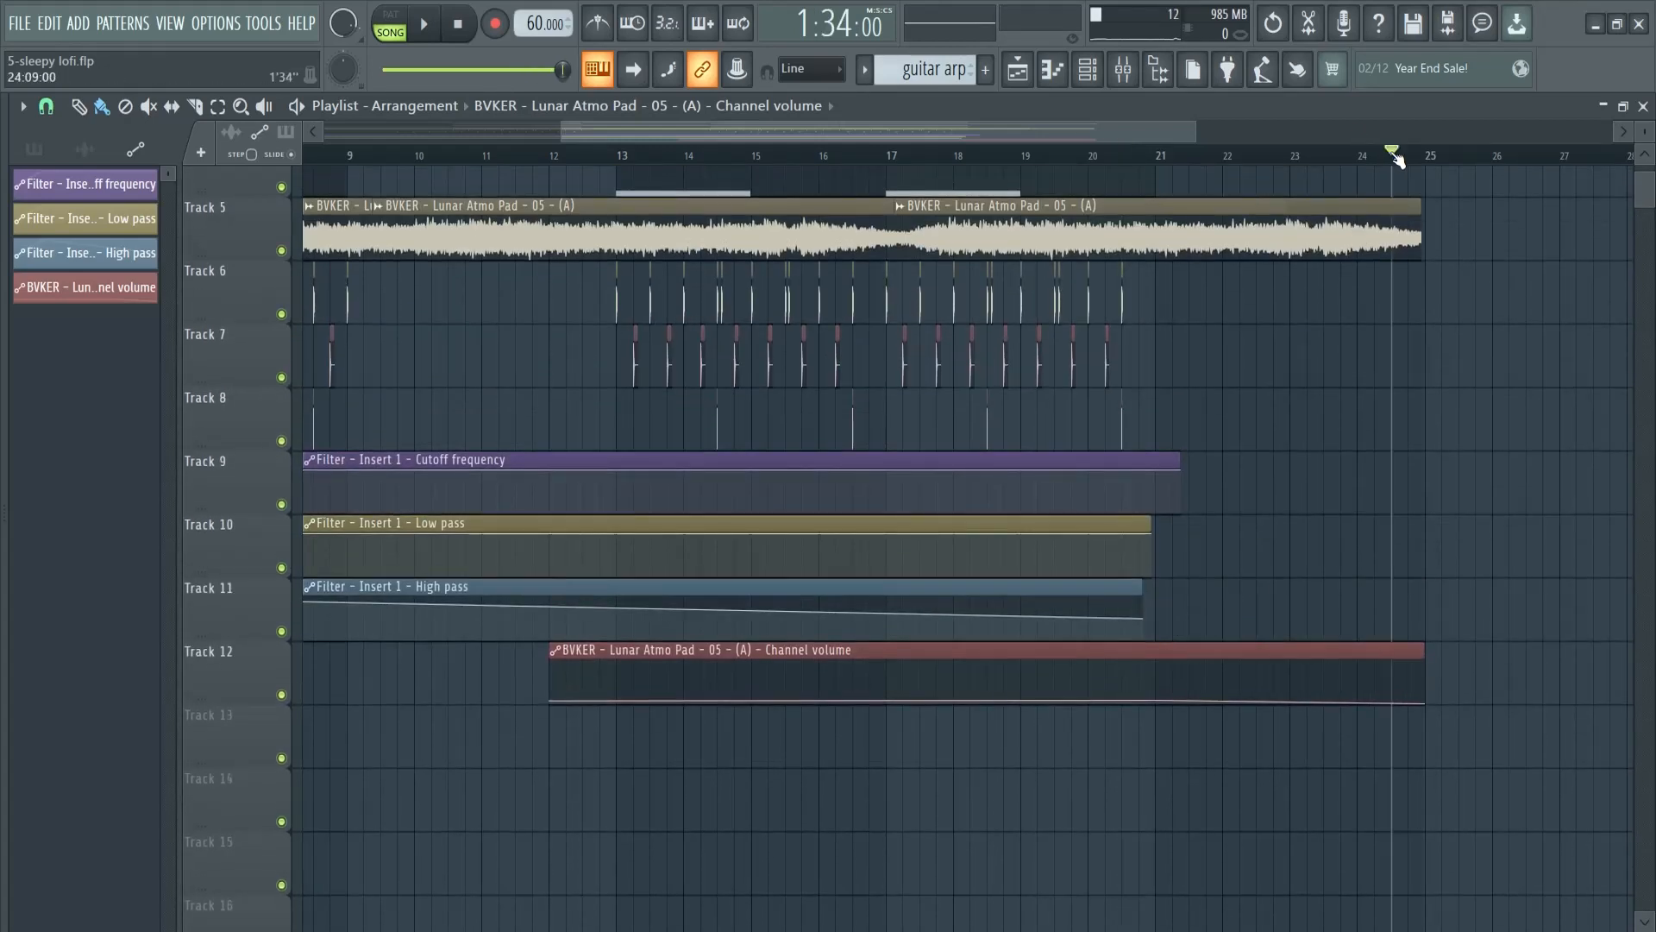
pyautogui.press('space')
pyautogui.press('space')
# - Look over the full arrangement and play the song from the start
pyautogui.moveTo(992, 128); pyautogui.dragTo(606, 149)
pyautogui.moveTo(957, 134); pyautogui.dragTo(1231, 129)
pyautogui.scroll(3, 993, 379)
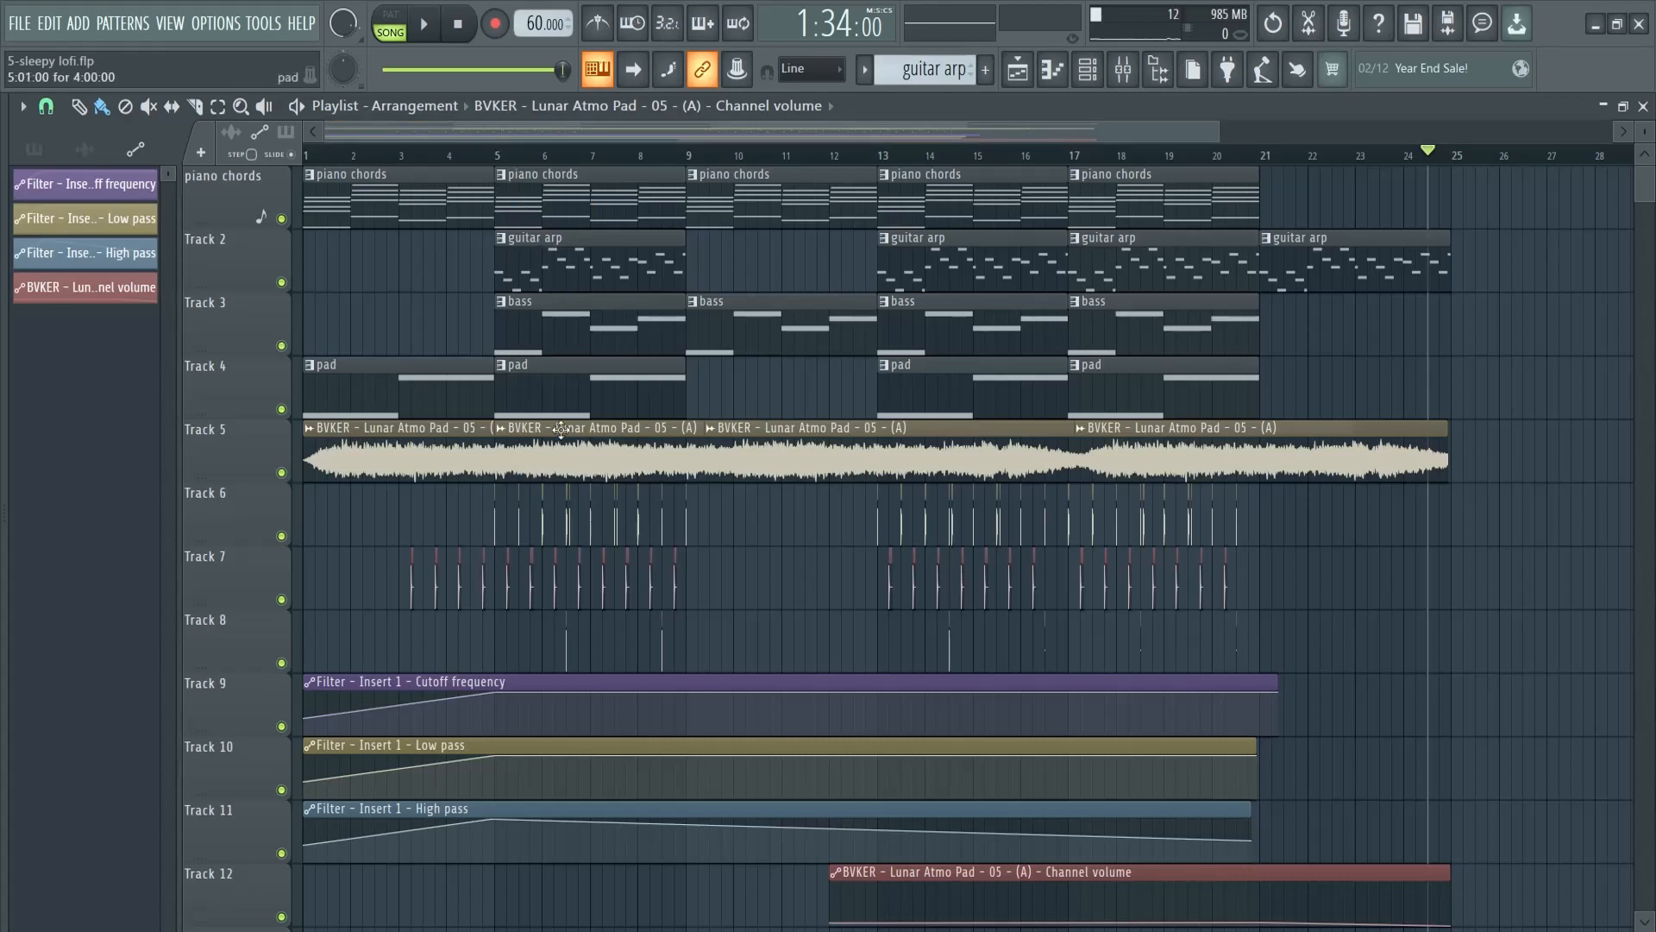
pyautogui.scroll(-4, 1380, 587)
pyautogui.scroll(4, 1342, 558)
pyautogui.click(425, 23)
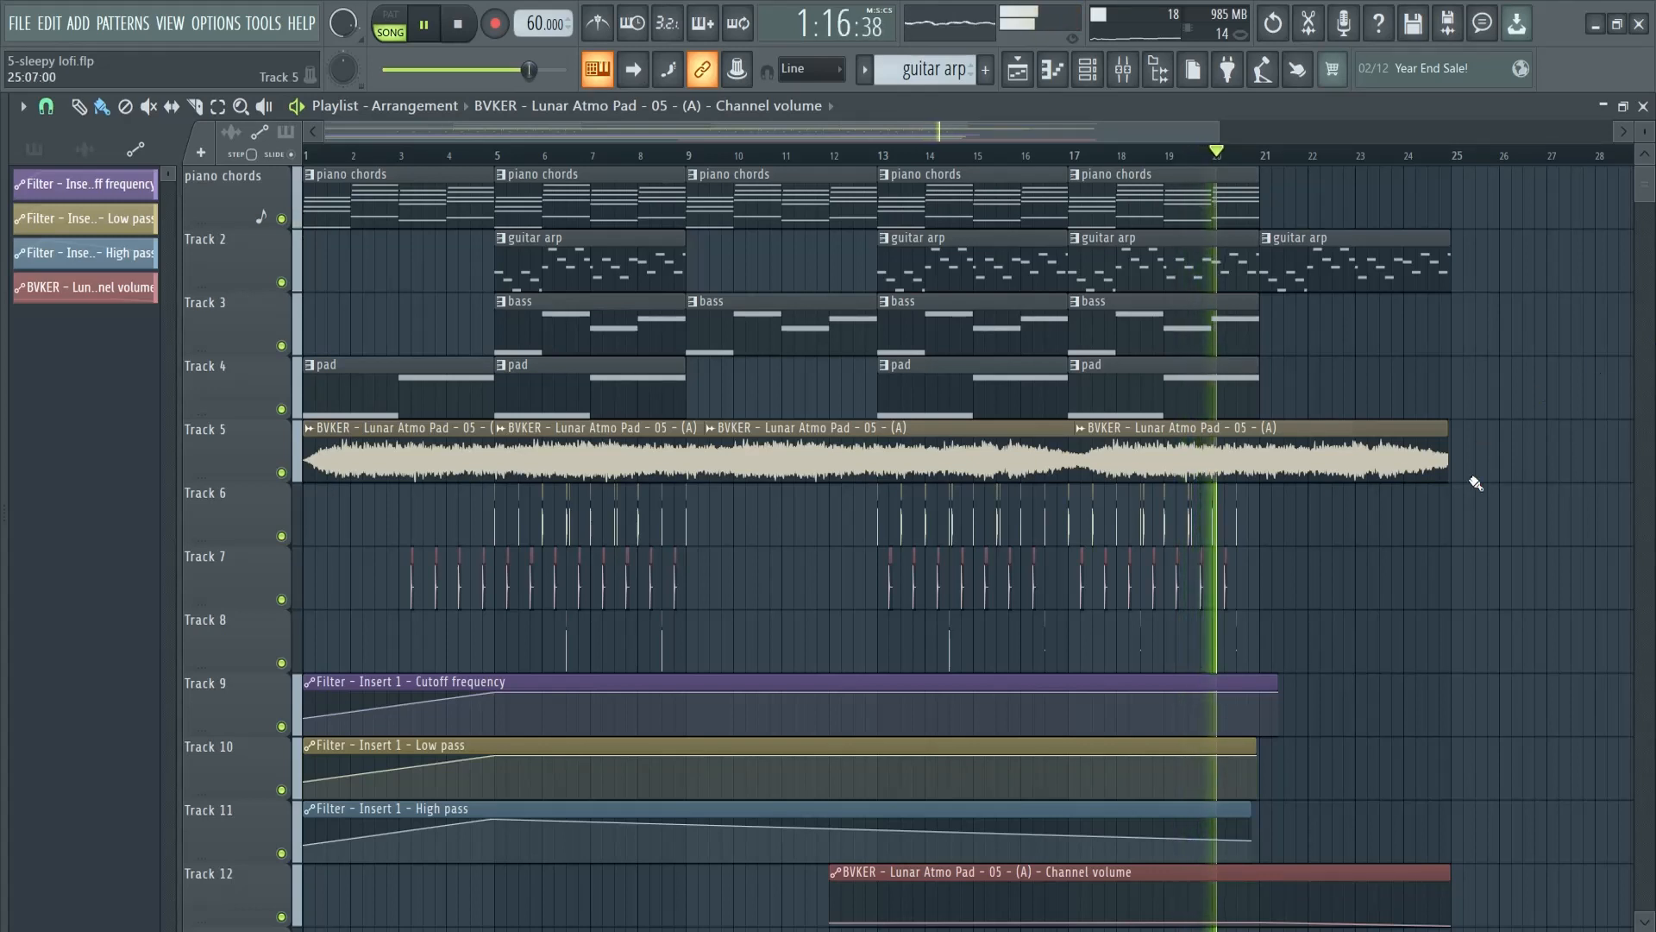
# - Raise the end point of the high pass automation clip to 100% near bar 21
pyautogui.moveTo(1251, 839); pyautogui.dragTo(1260, 818)
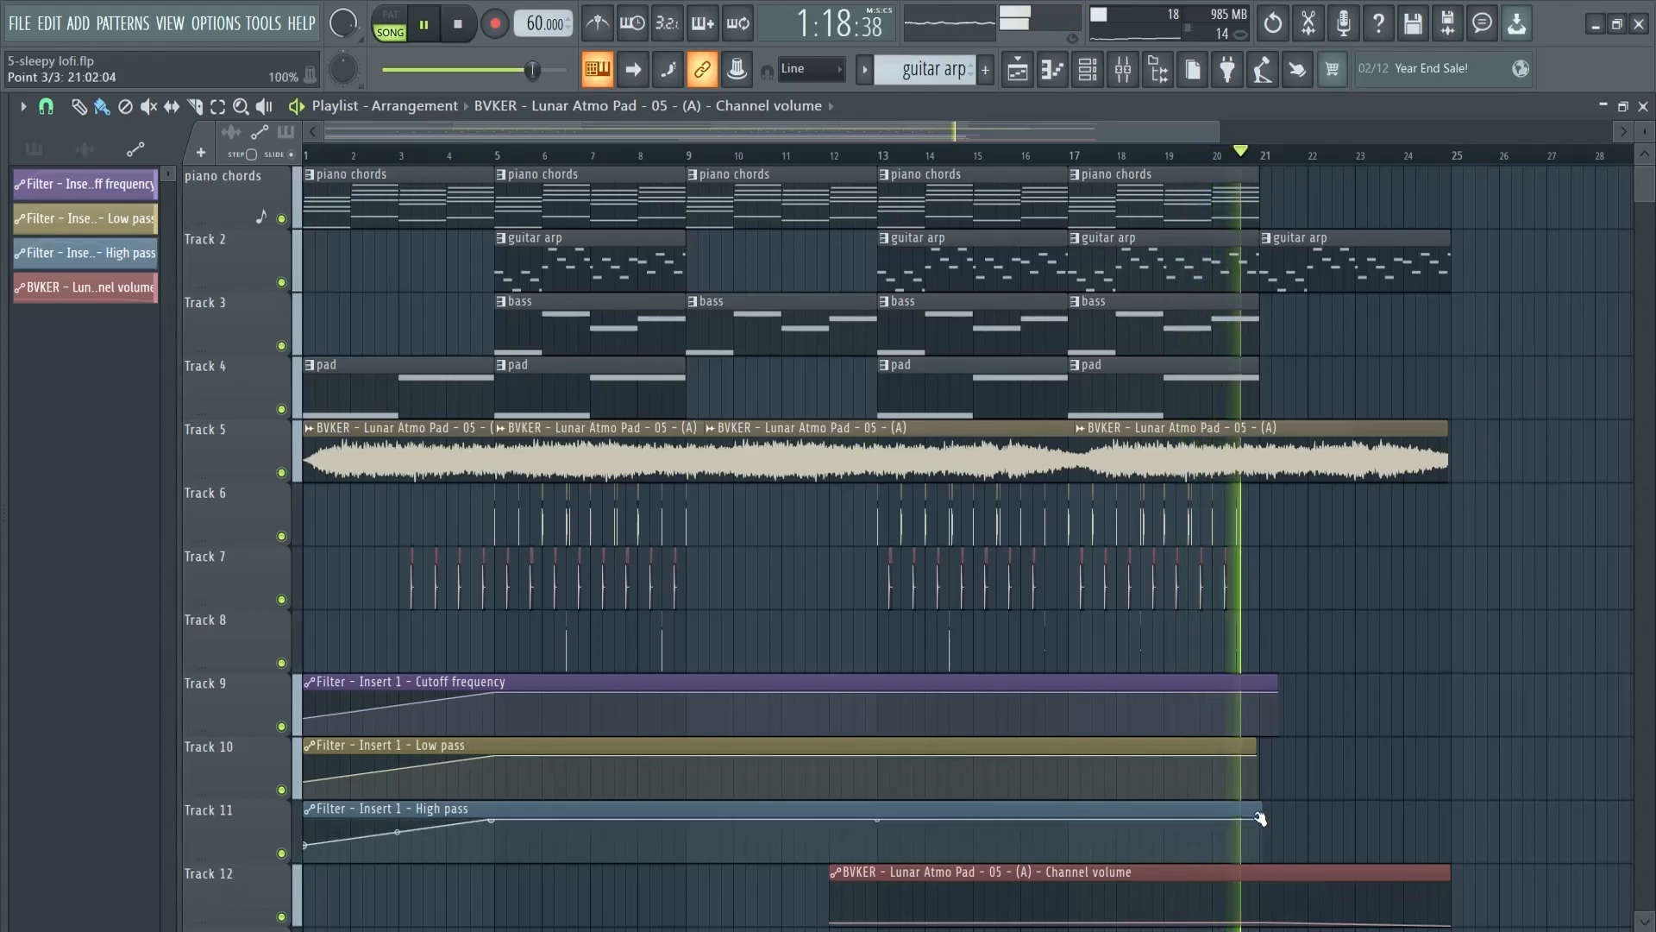